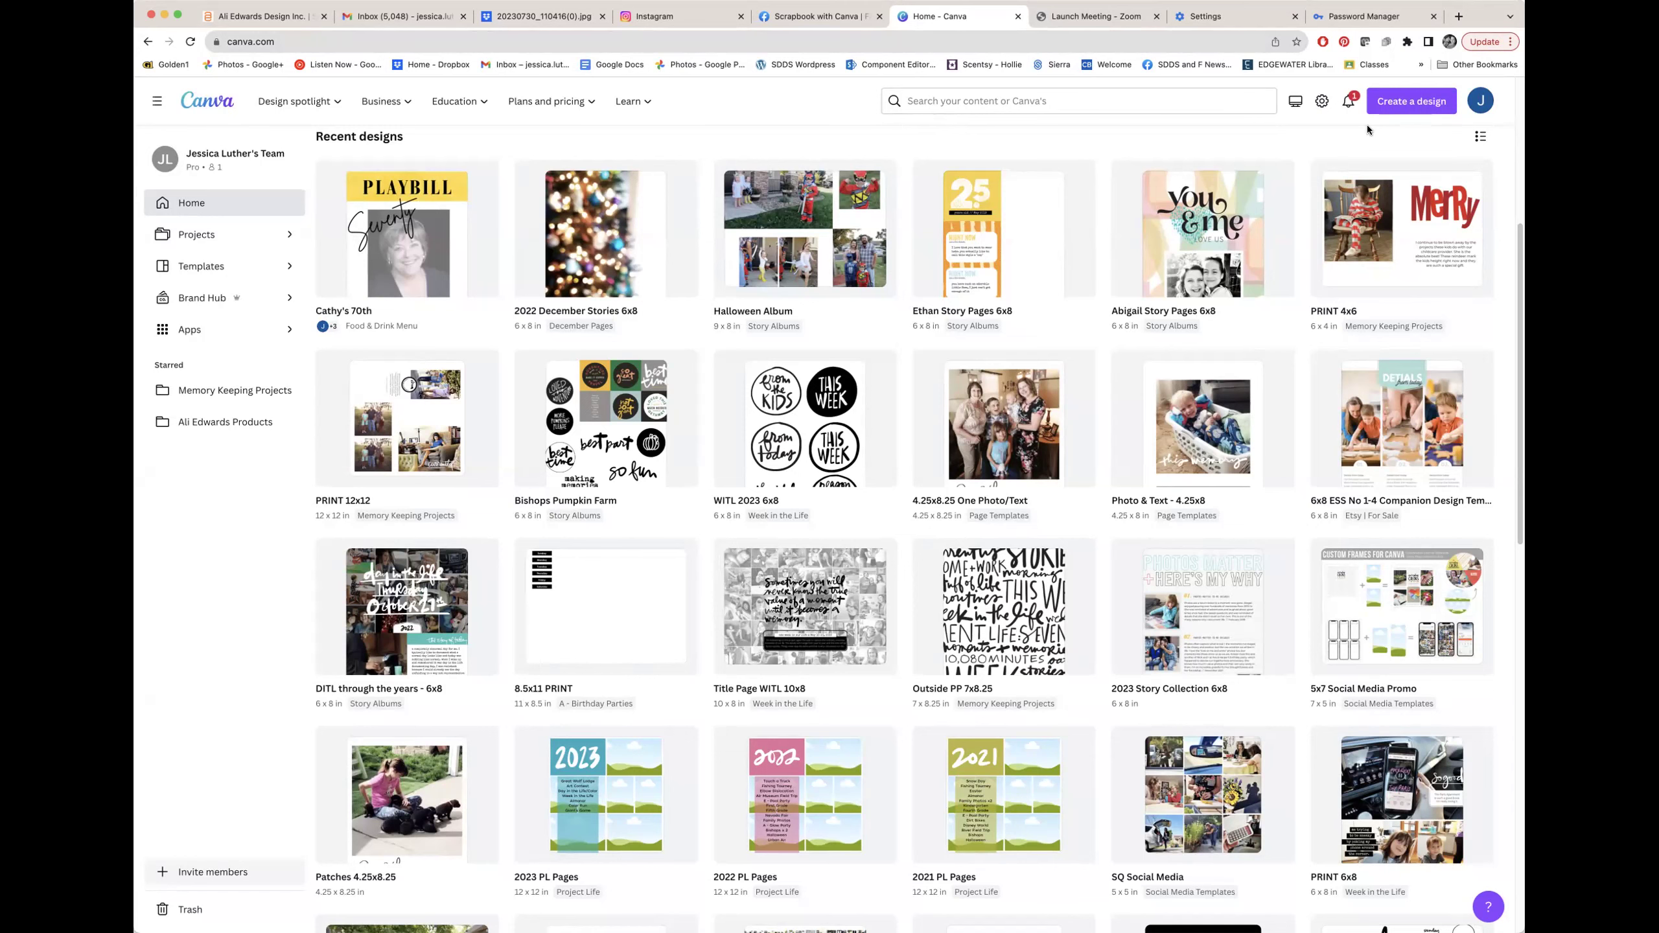
scroll(1366, 322, up, 5)
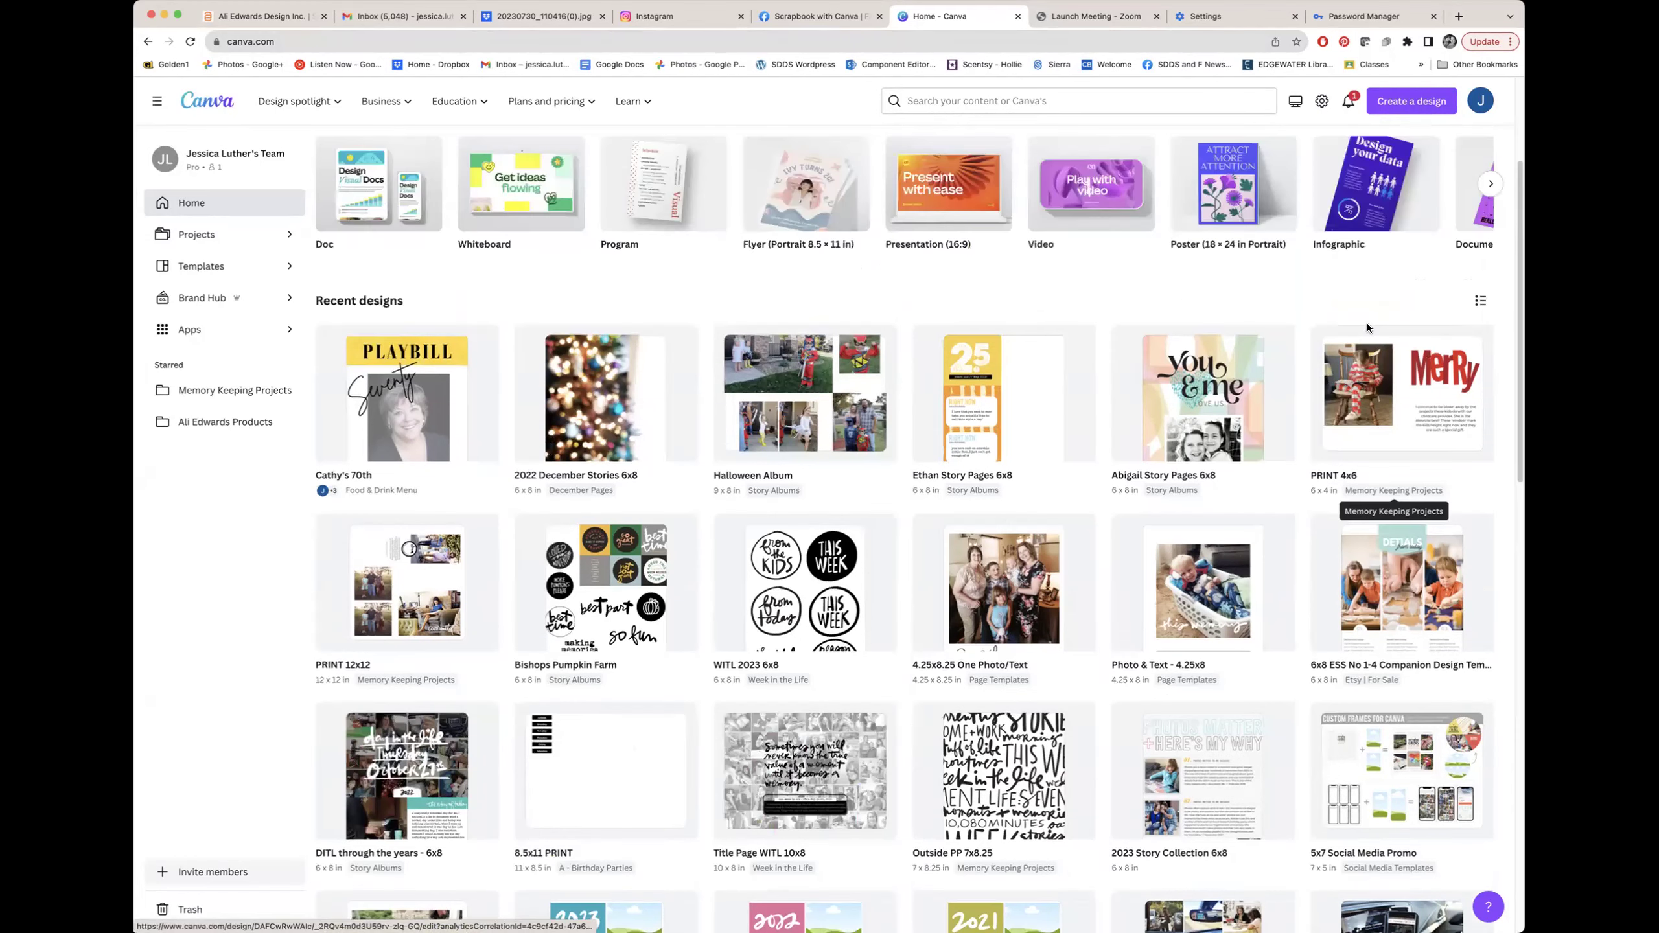
scroll(1366, 322, up, 1)
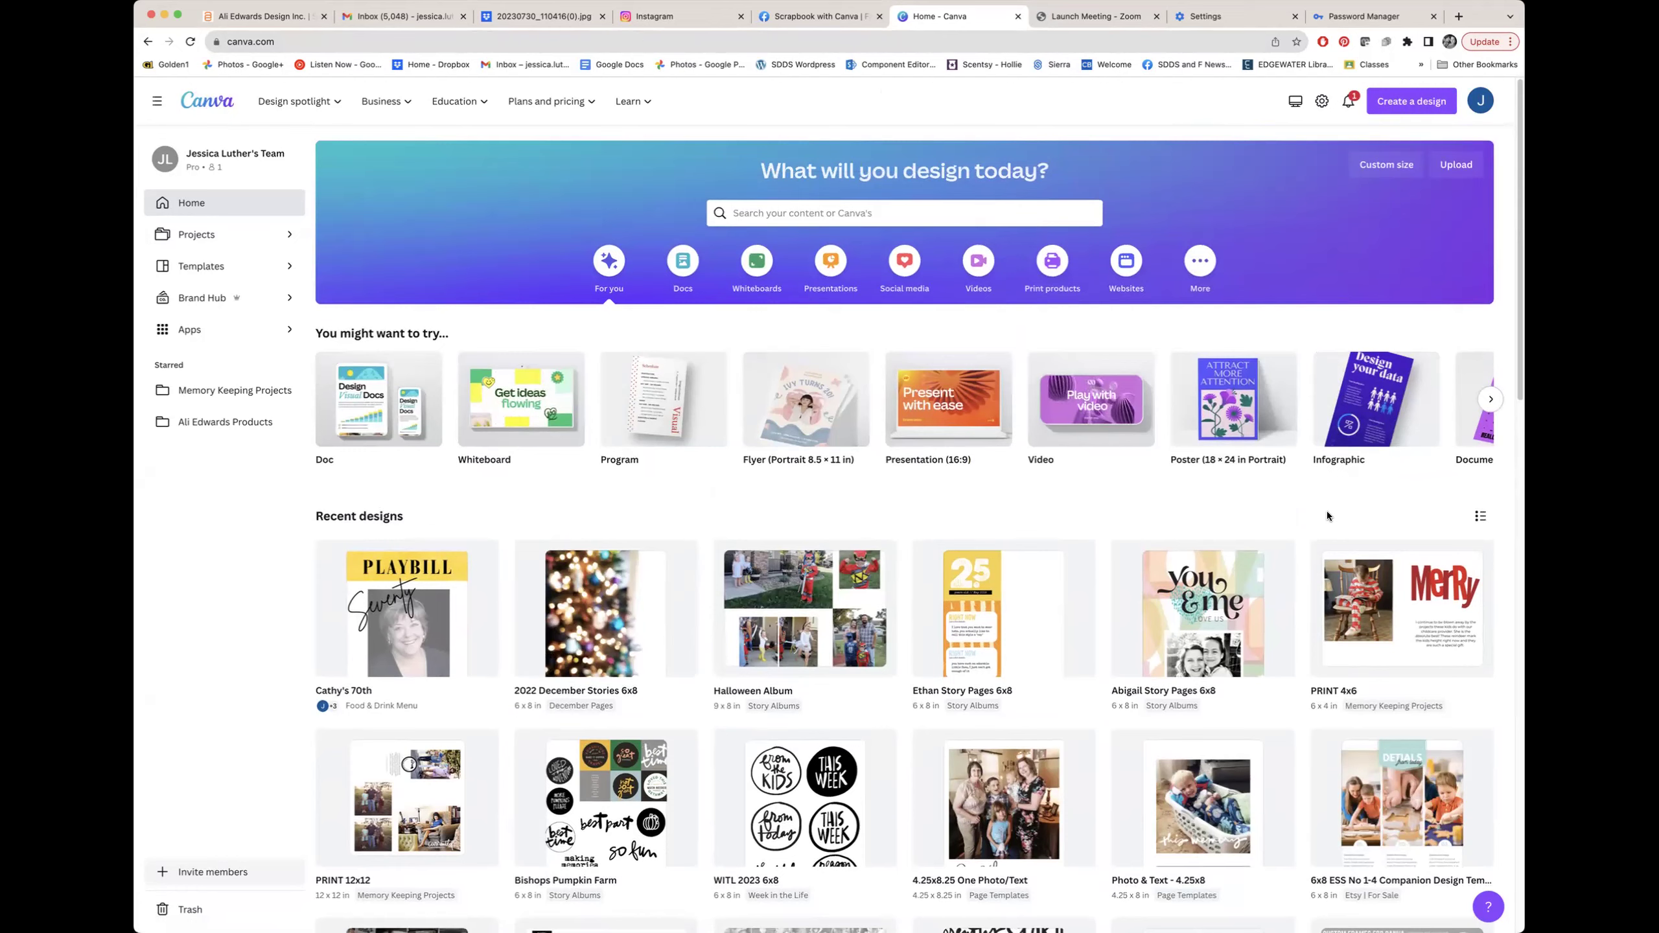
scroll(1328, 515, down, 3)
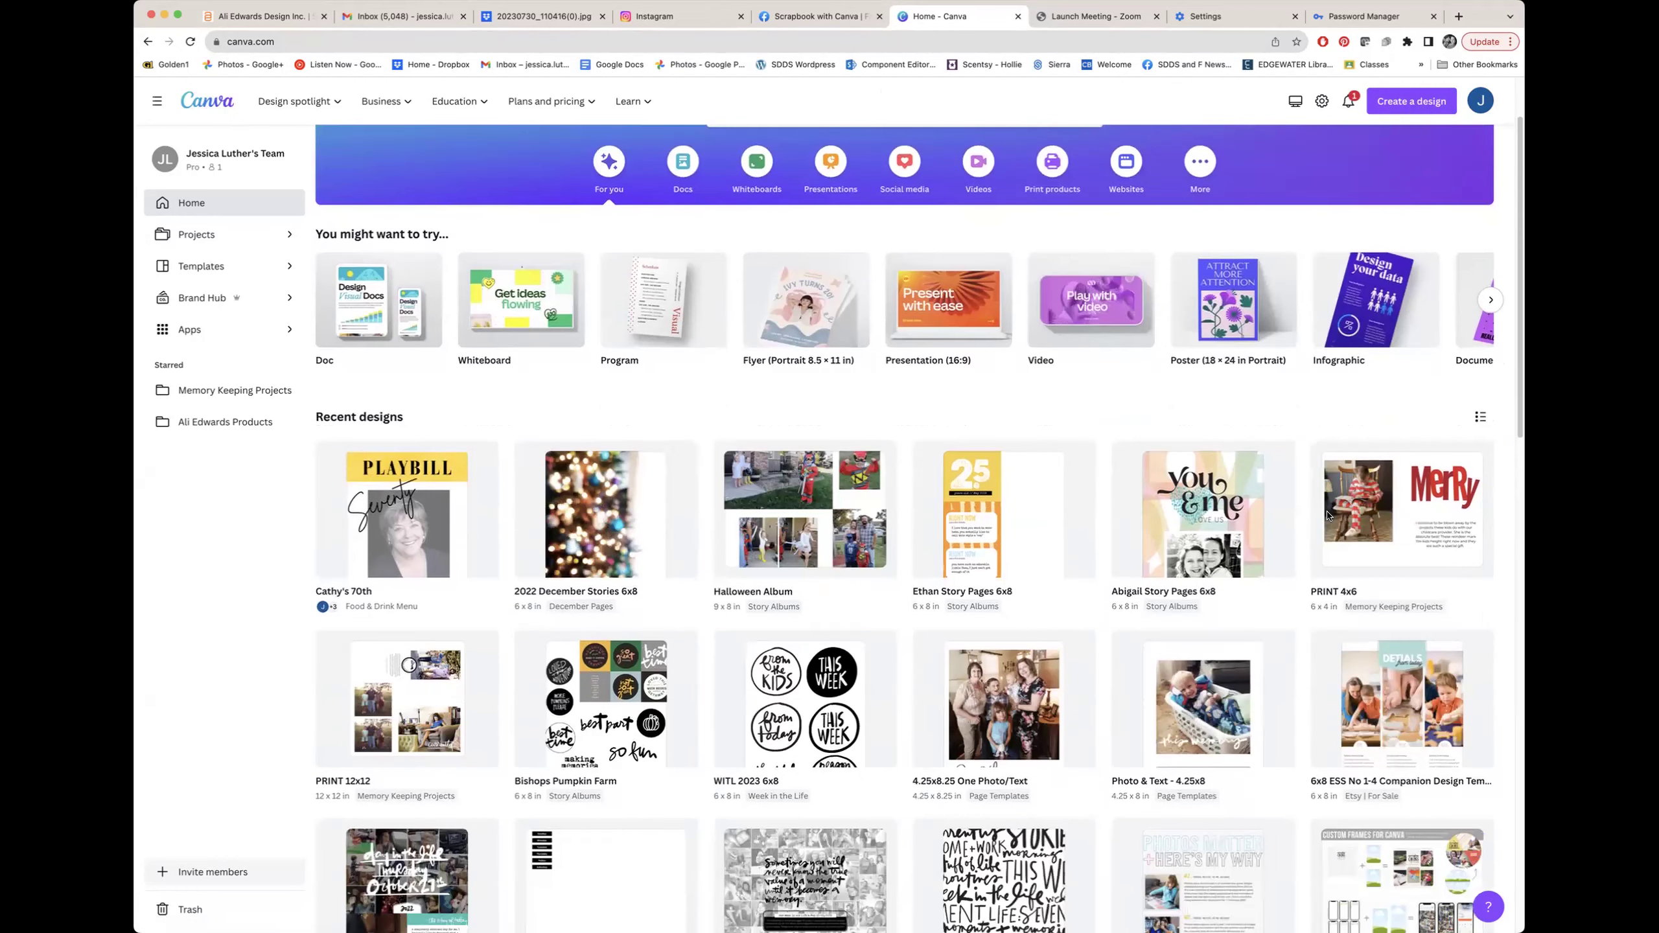
scroll(1327, 515, down, 5)
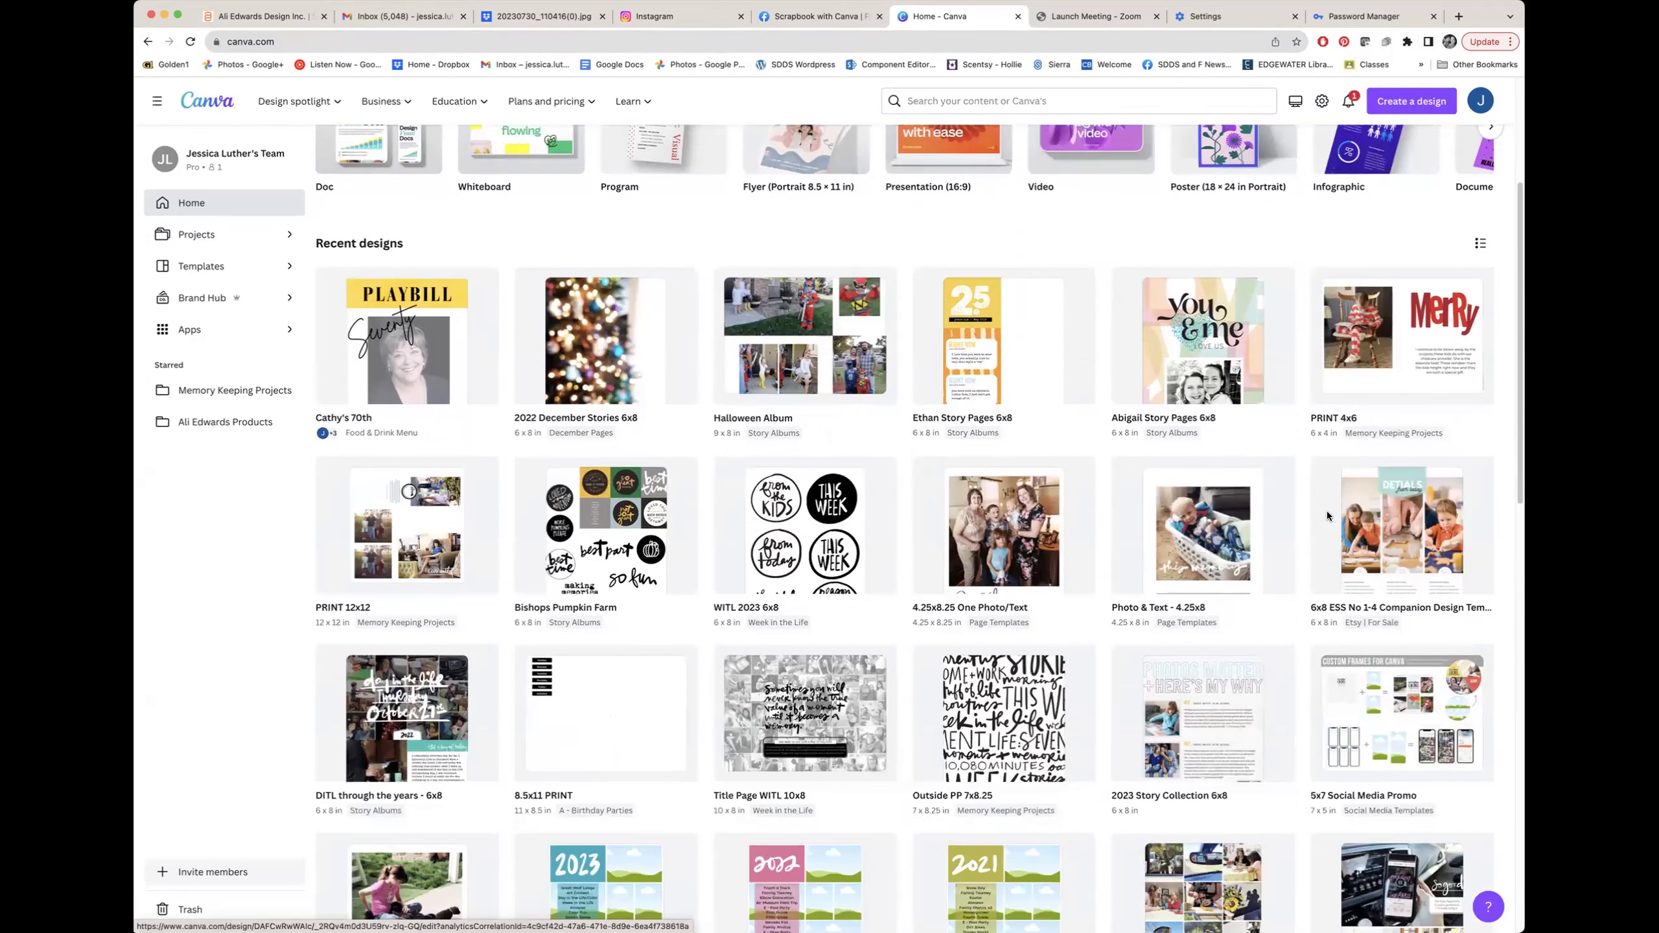
scroll(1327, 515, down, 1)
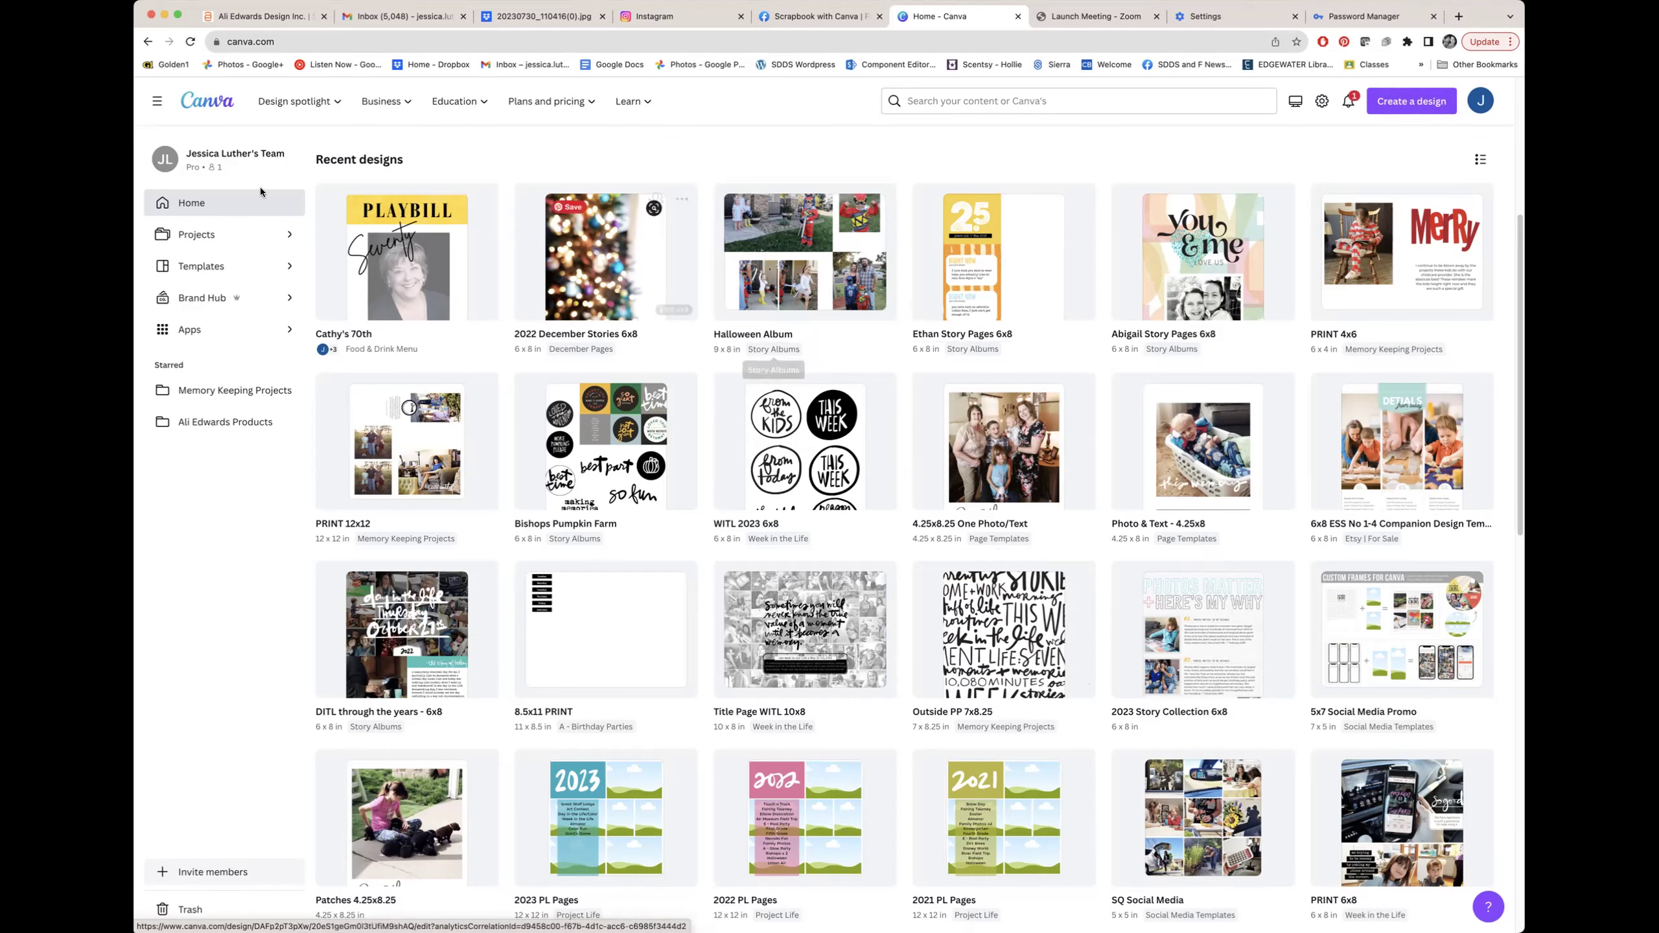
Browse the designs and folders in Projects and open the Story Albums folder inside Memory Keeping Projects.
click(216, 235)
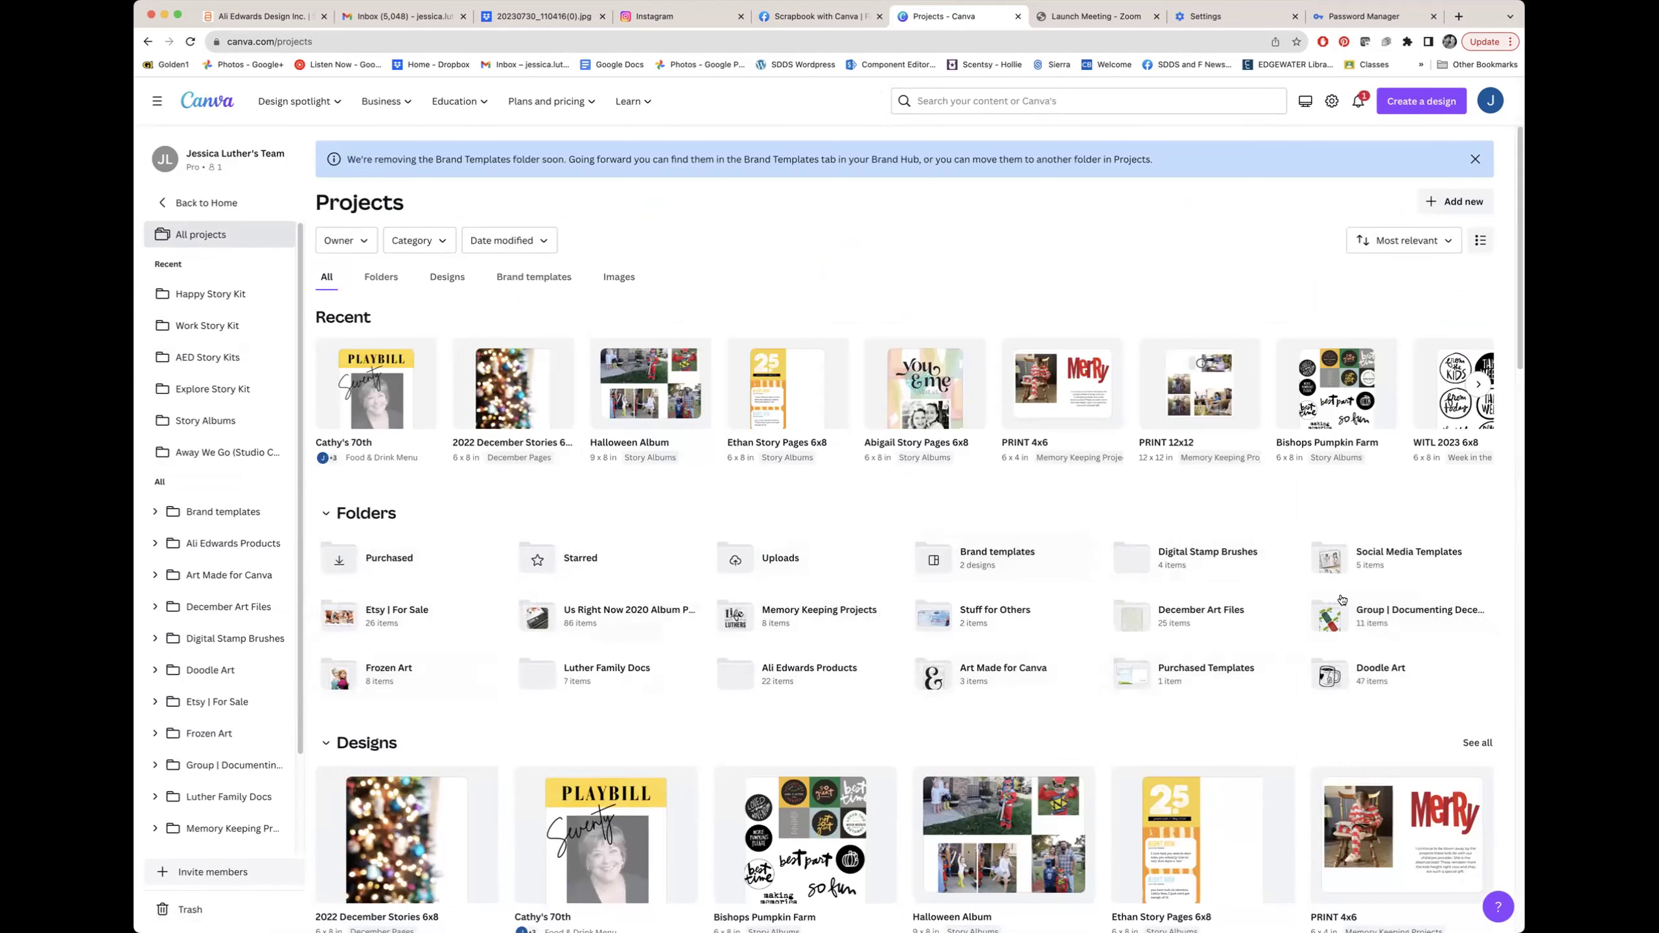
click(1475, 745)
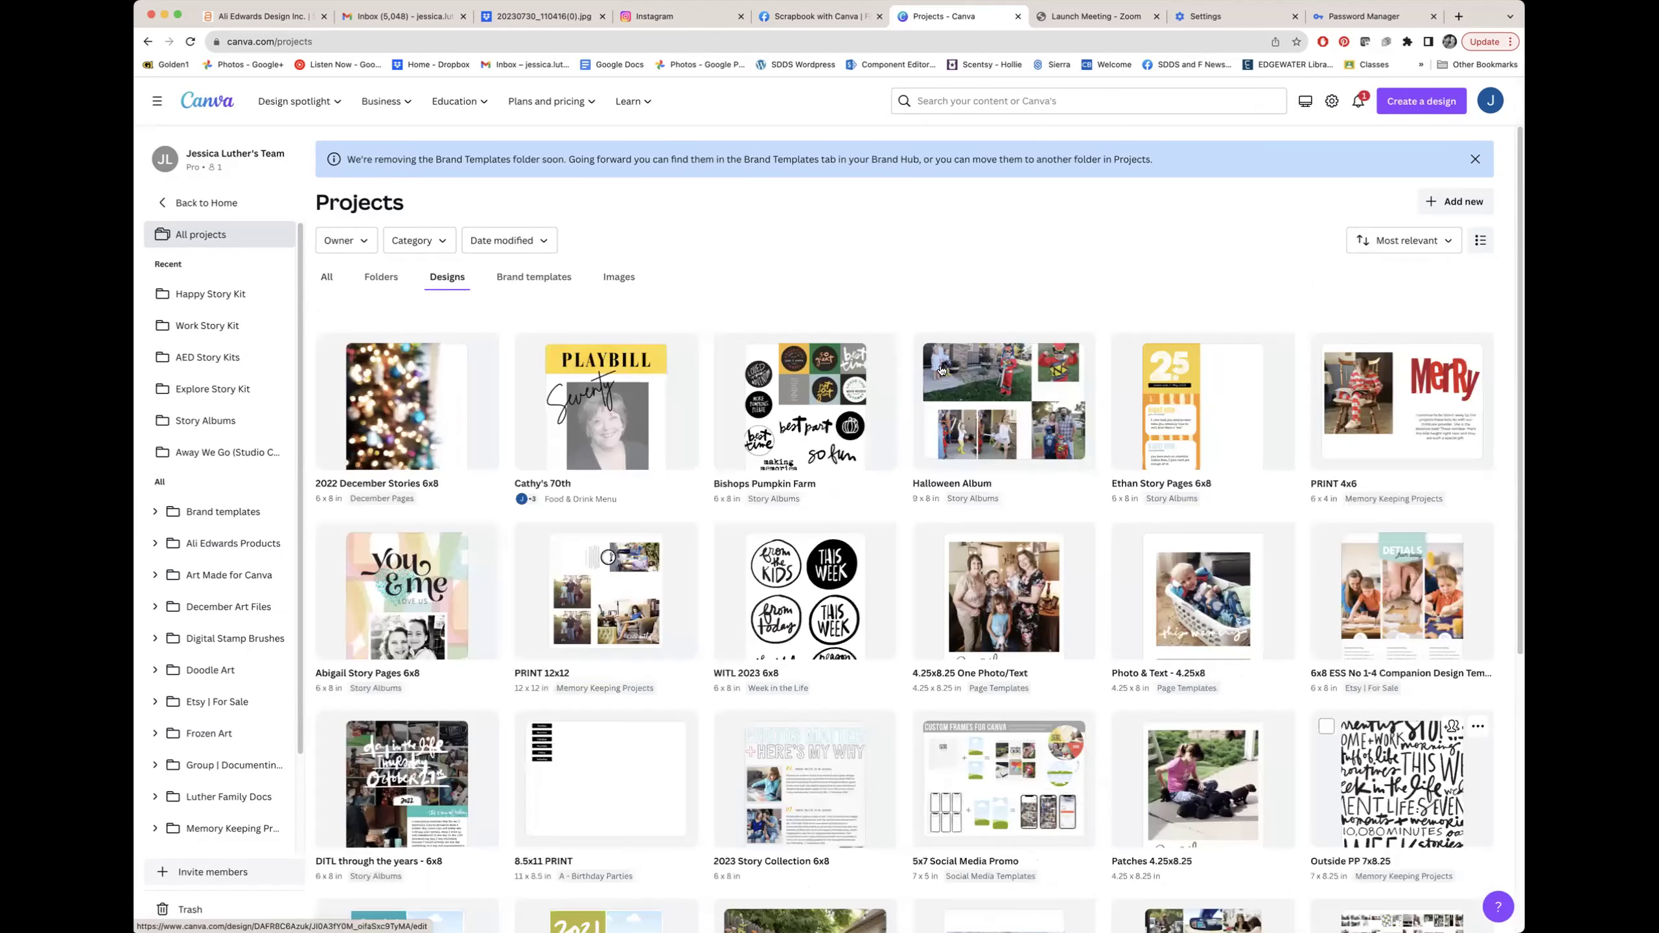
click(382, 286)
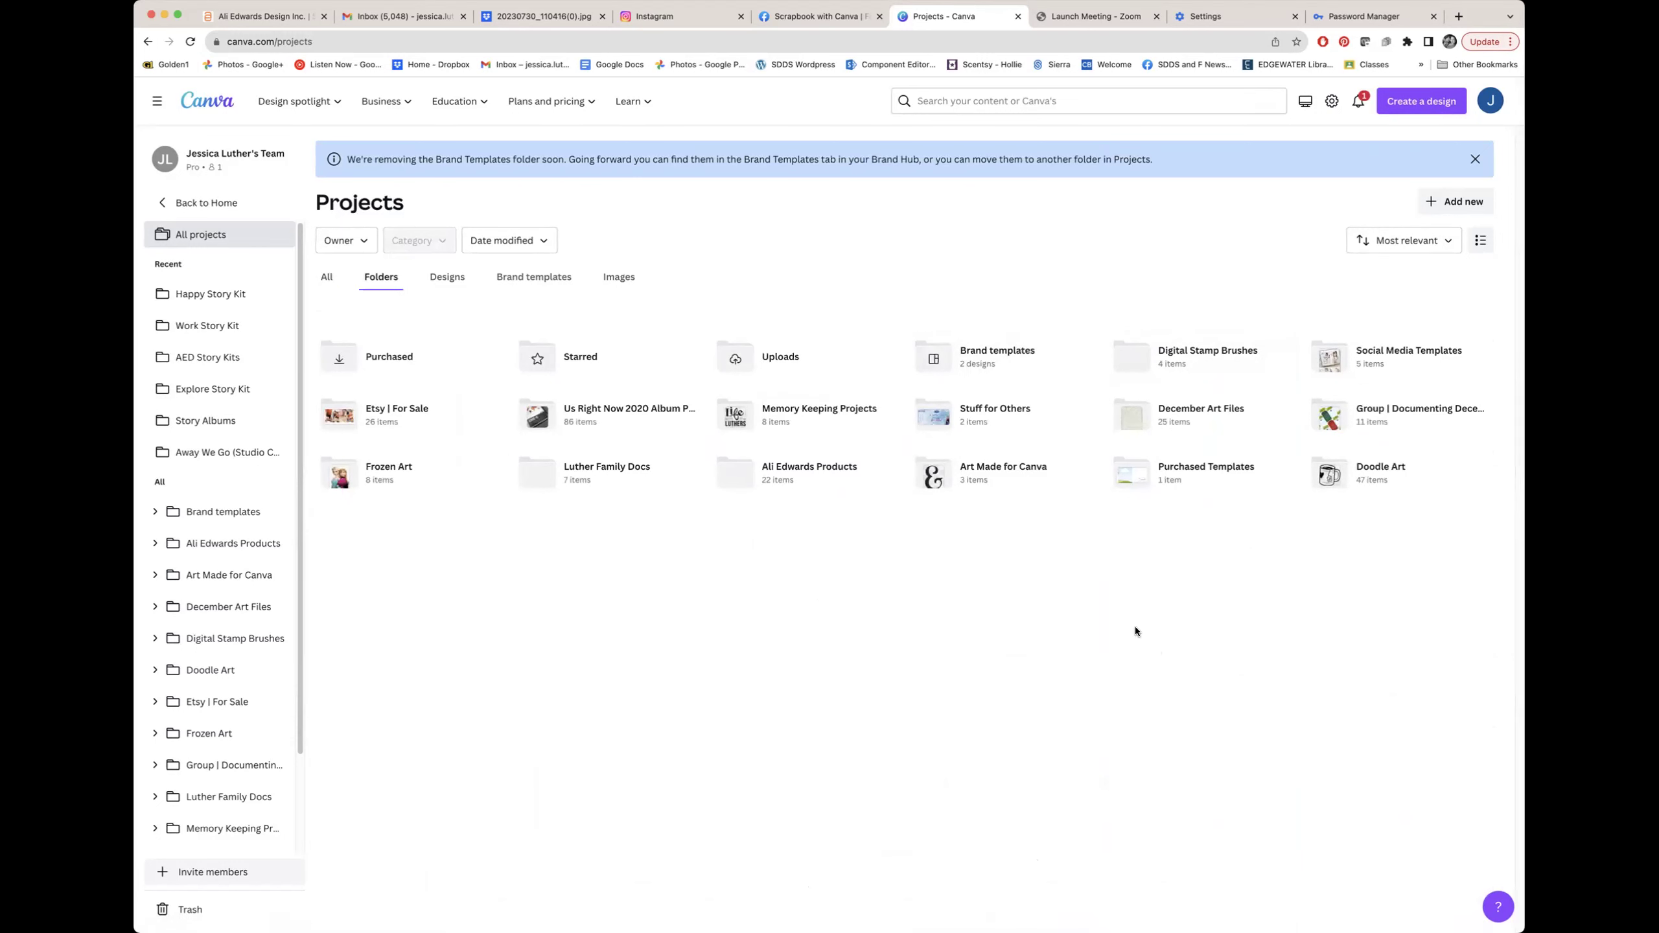
click(801, 414)
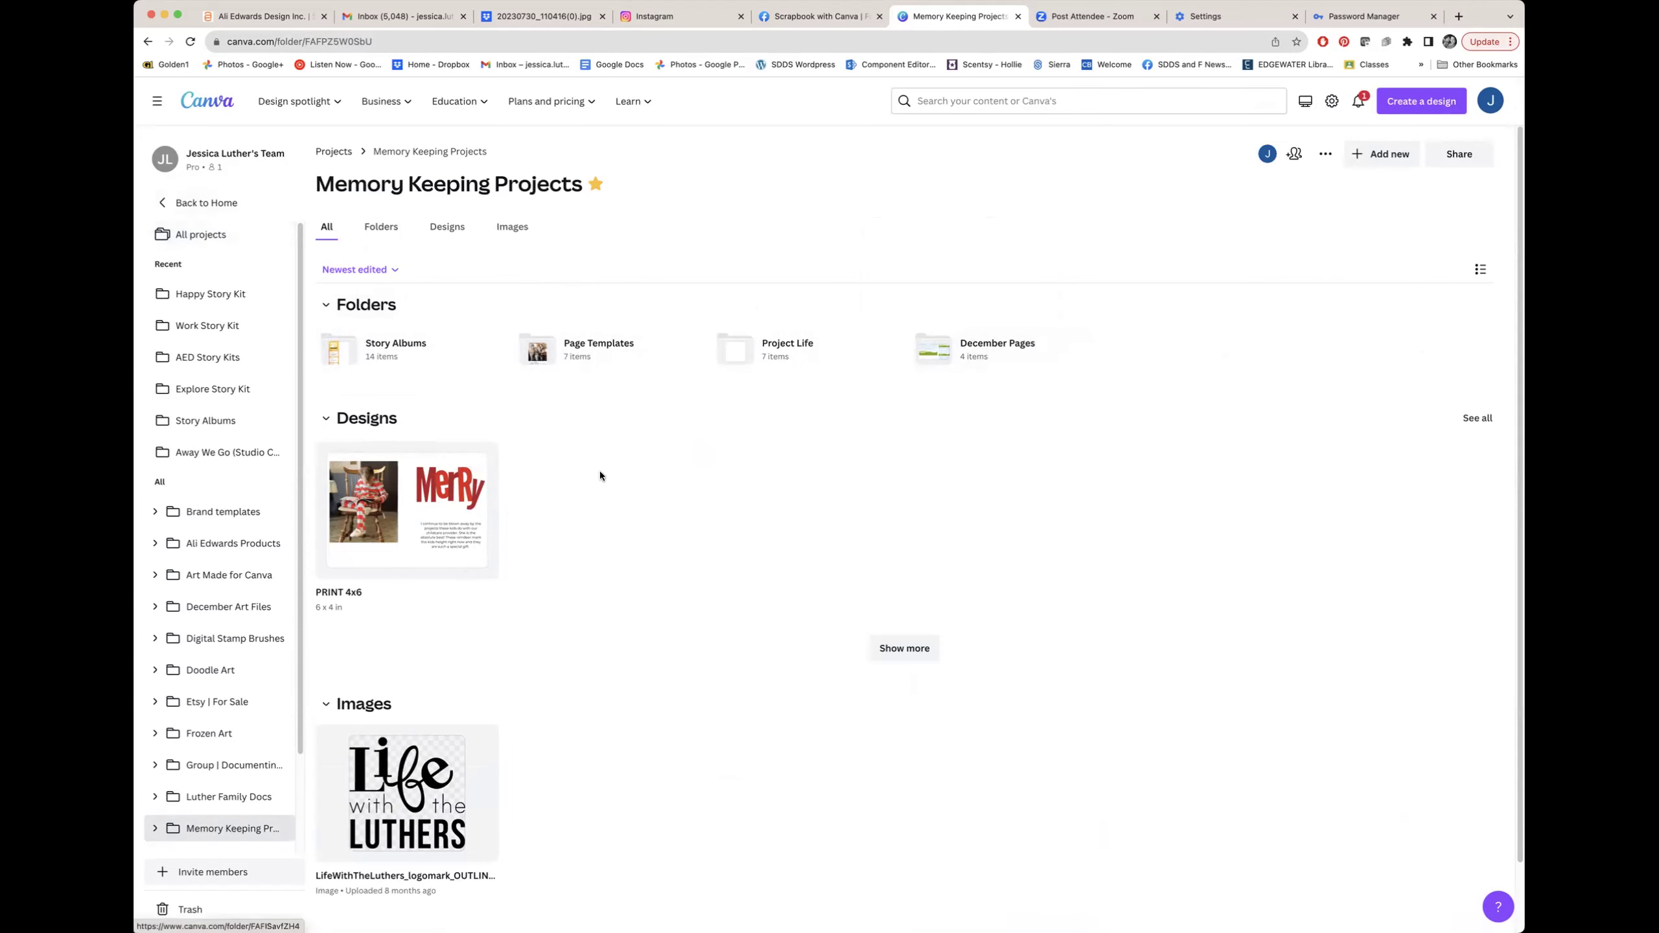
click(420, 359)
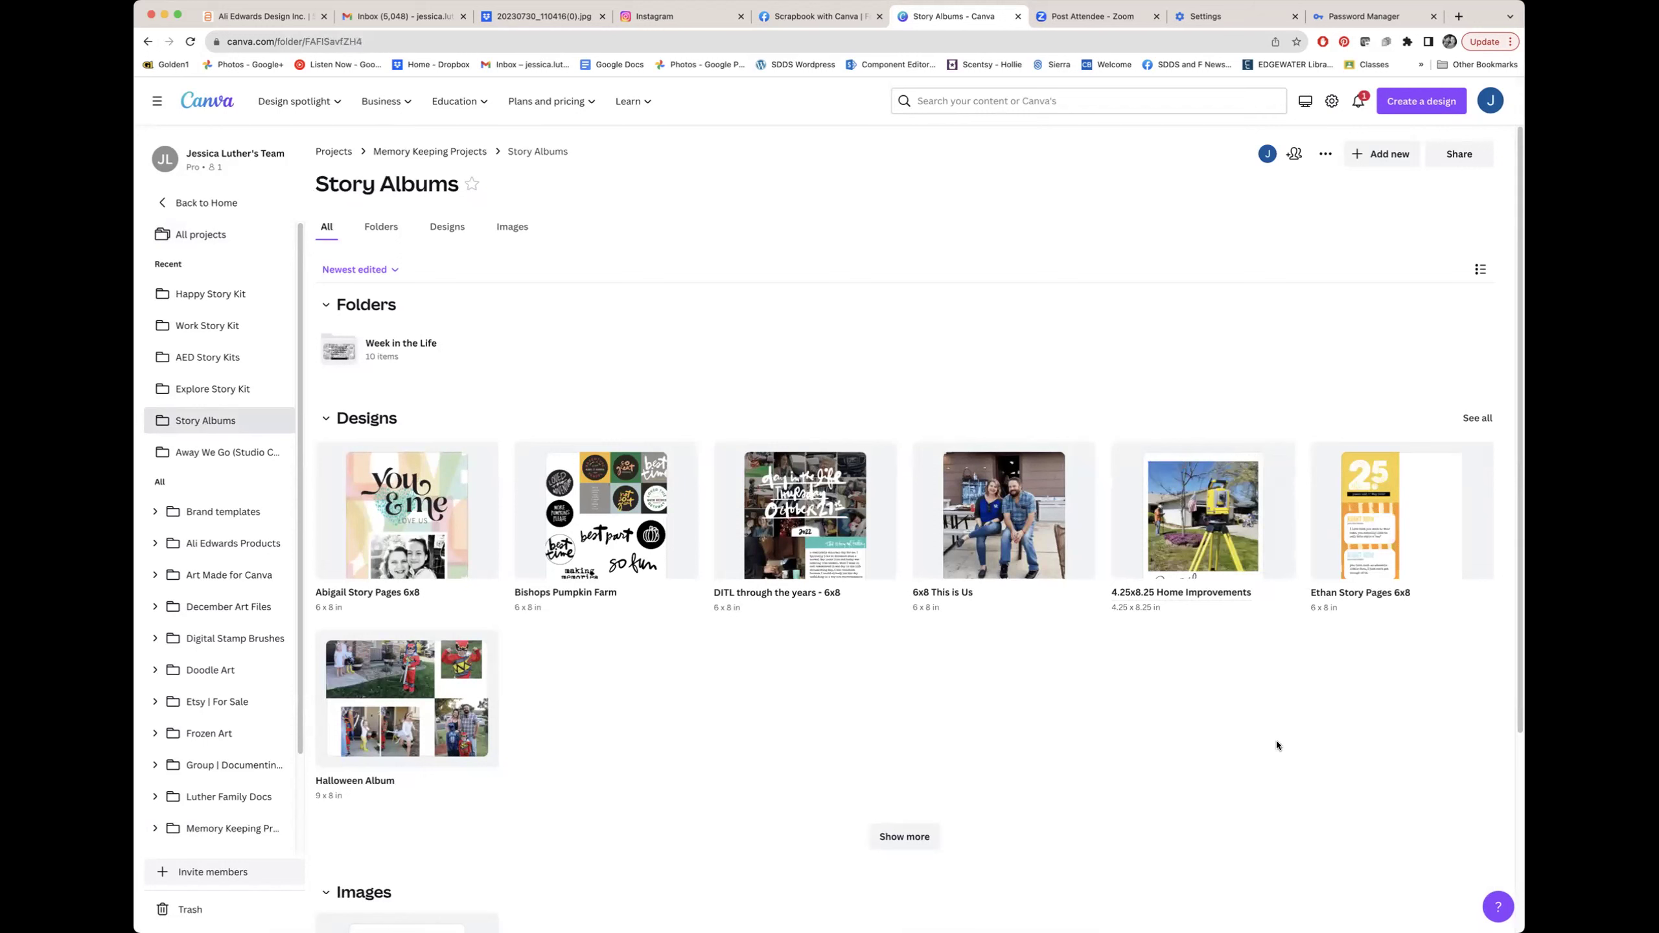
Return to the home page and open the recent design 2022 December Stories 6x8.
click(217, 244)
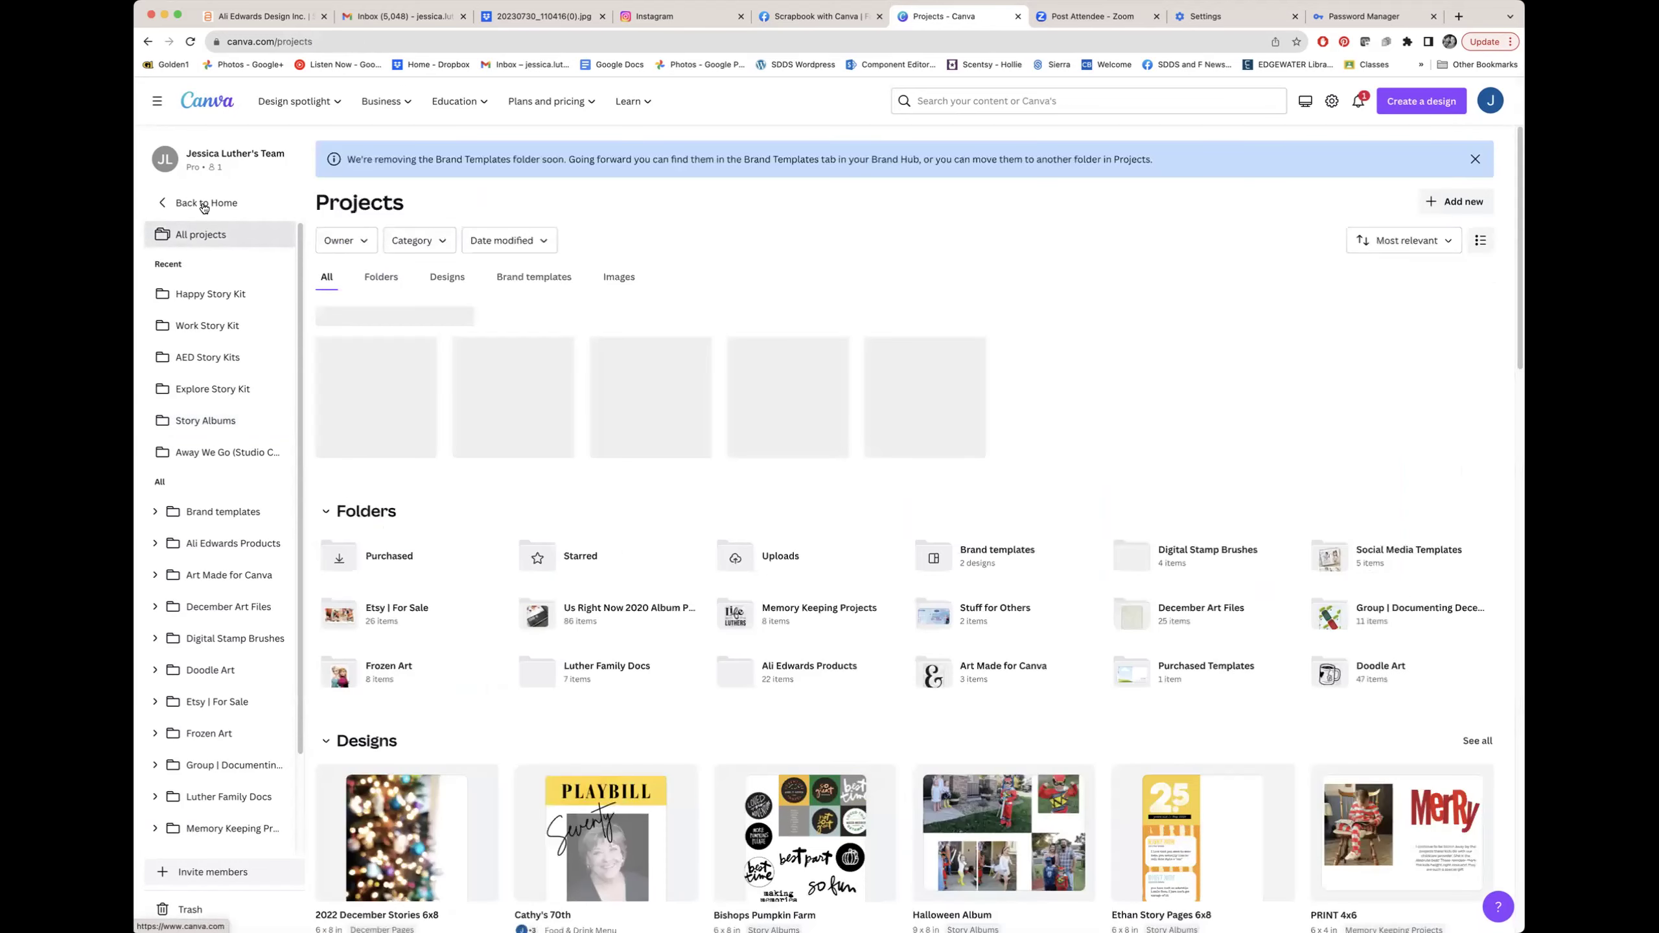
click(204, 204)
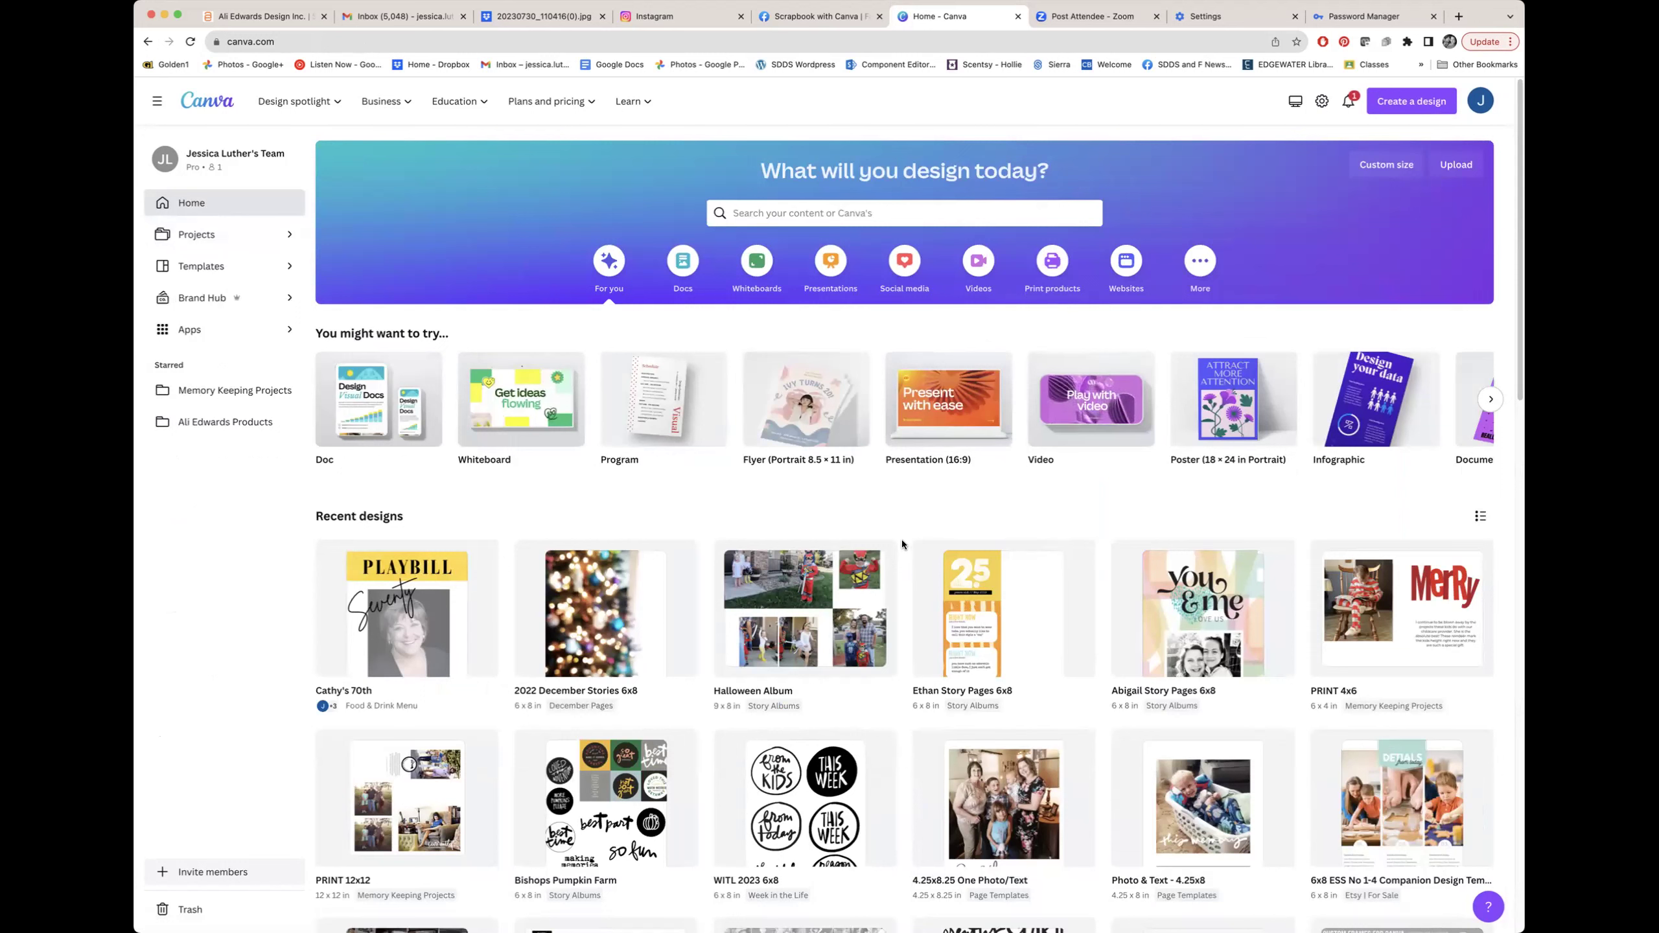
scroll(903, 545, down, 2)
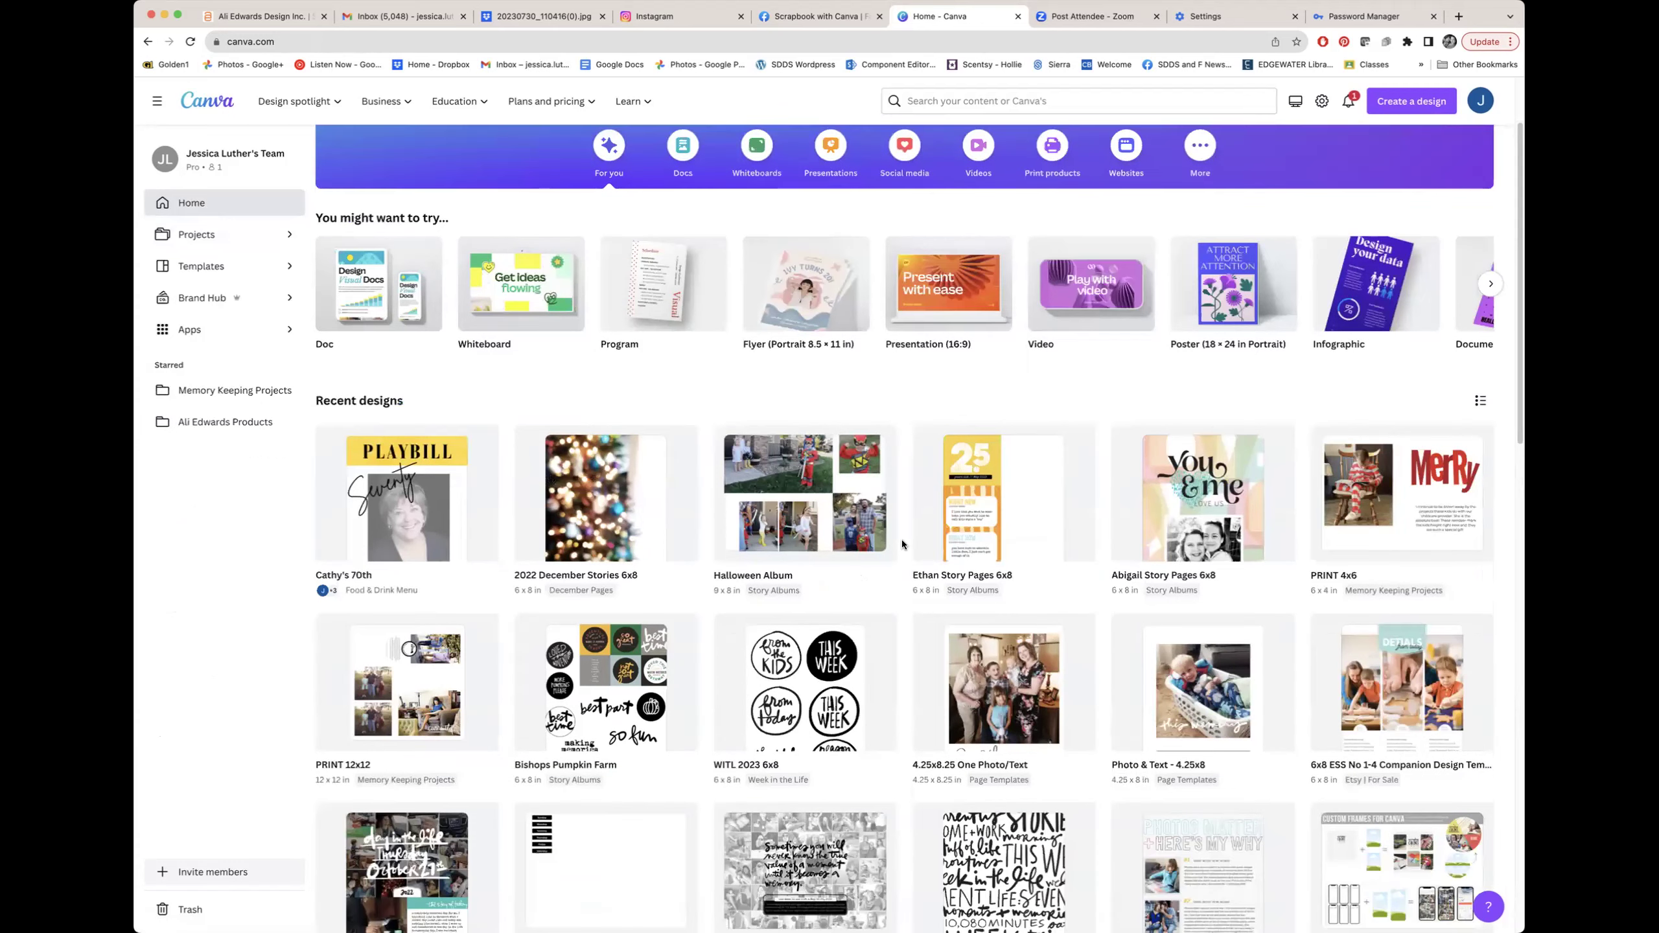
scroll(903, 545, down, 3)
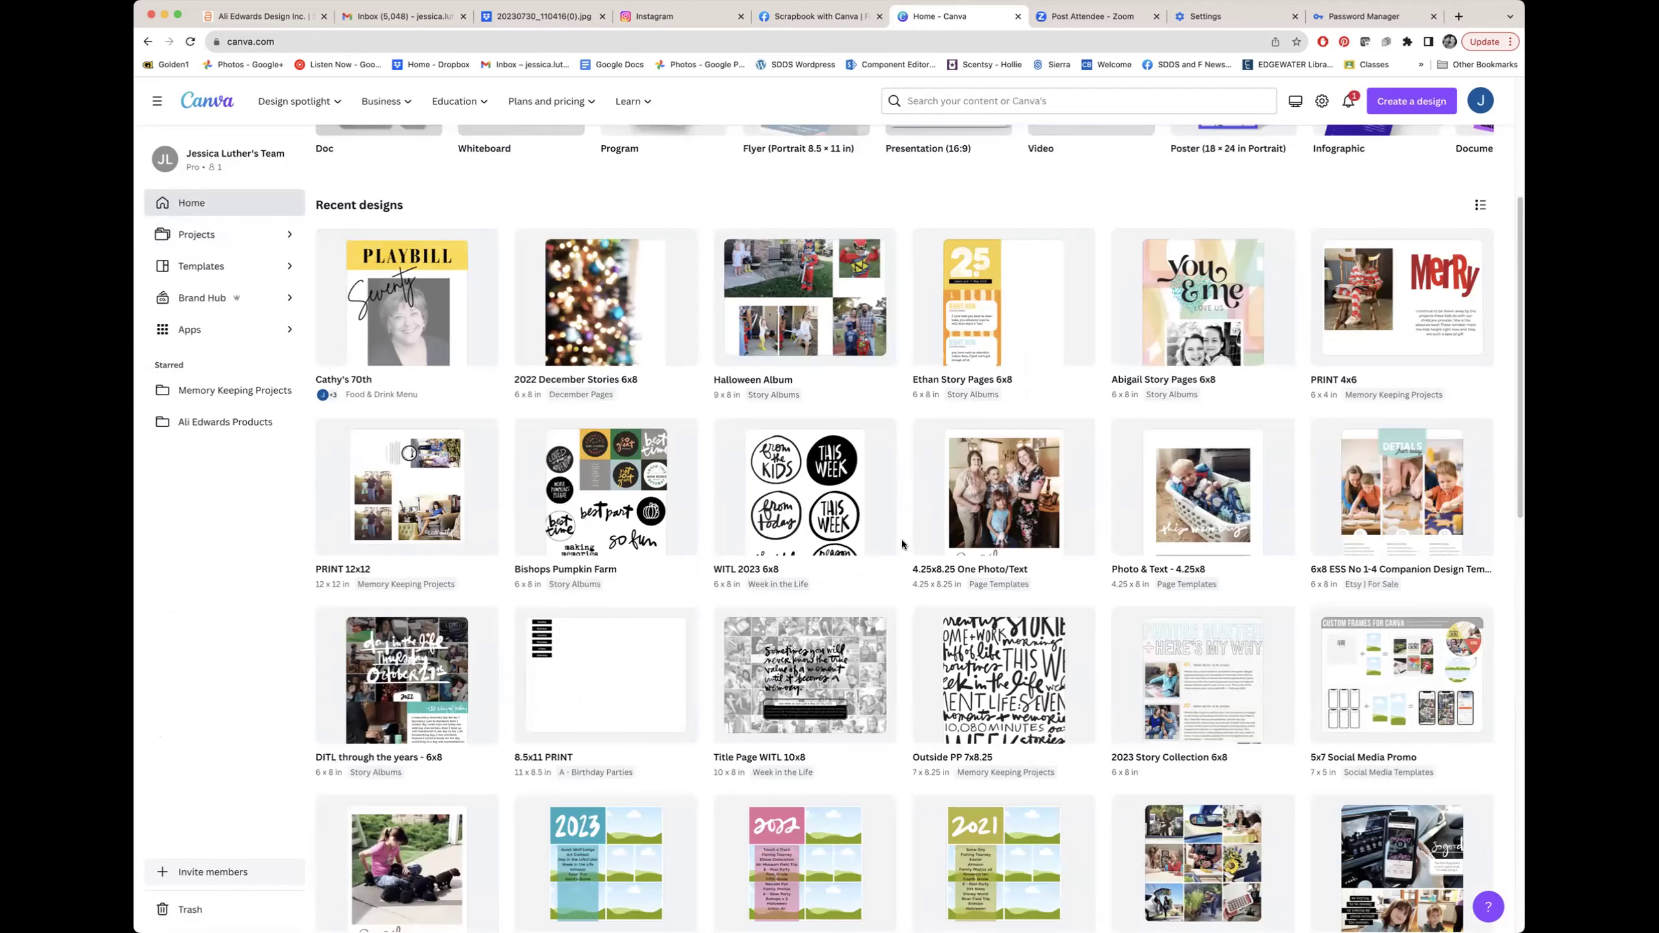
scroll(902, 544, down, 1)
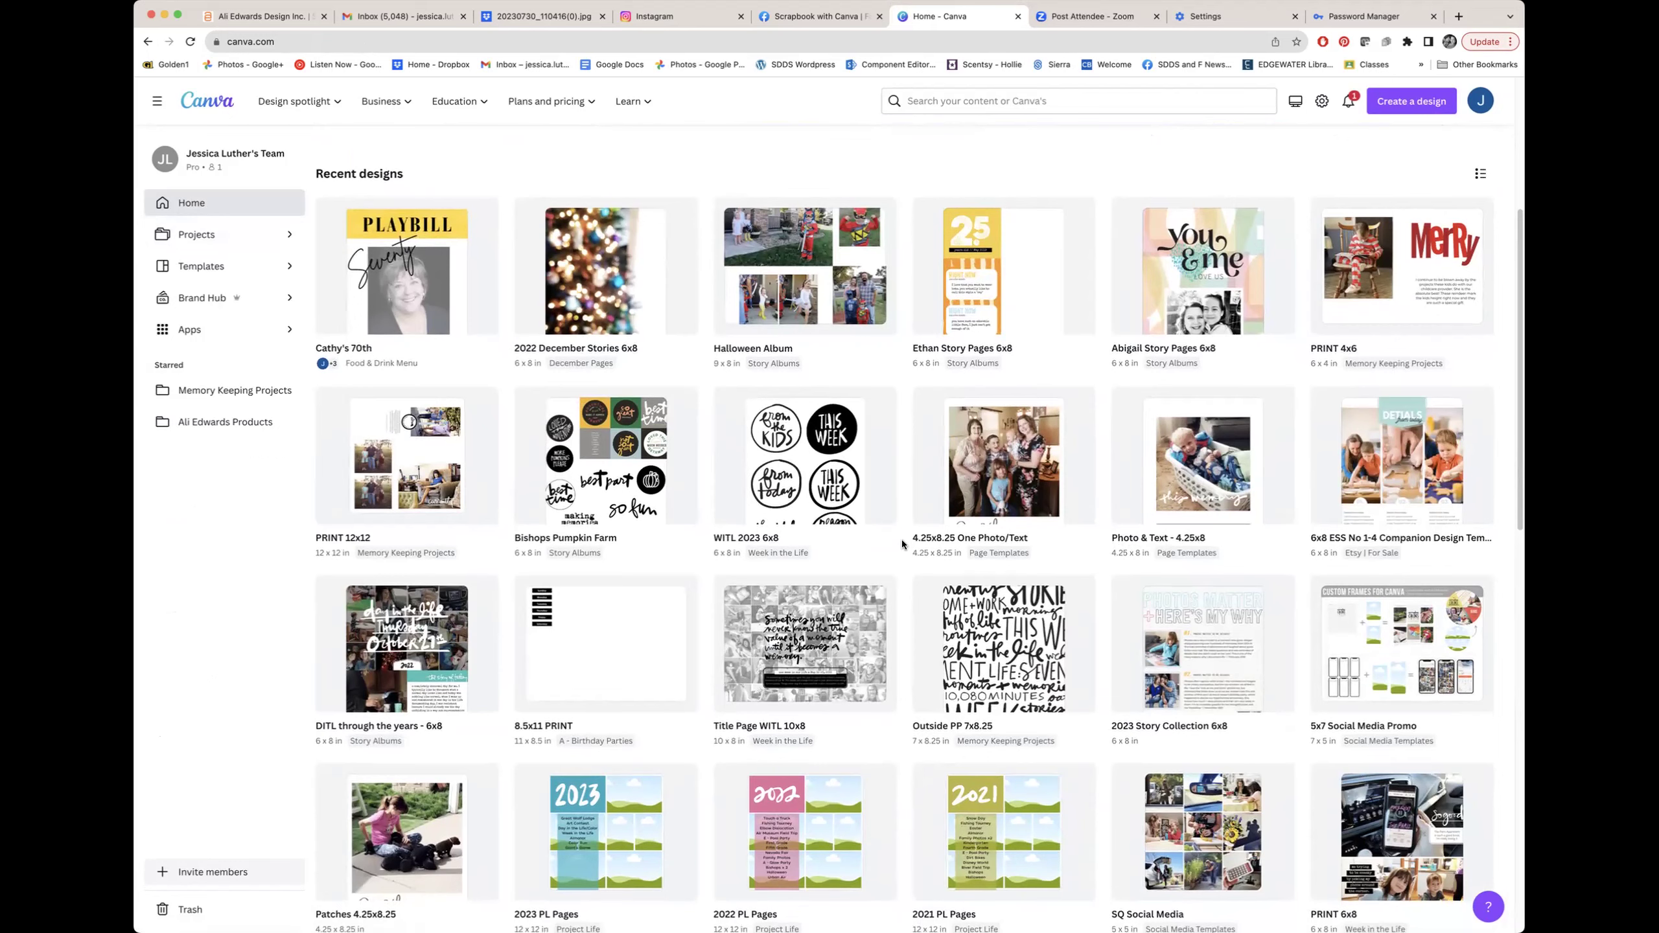
scroll(902, 544, down, 1)
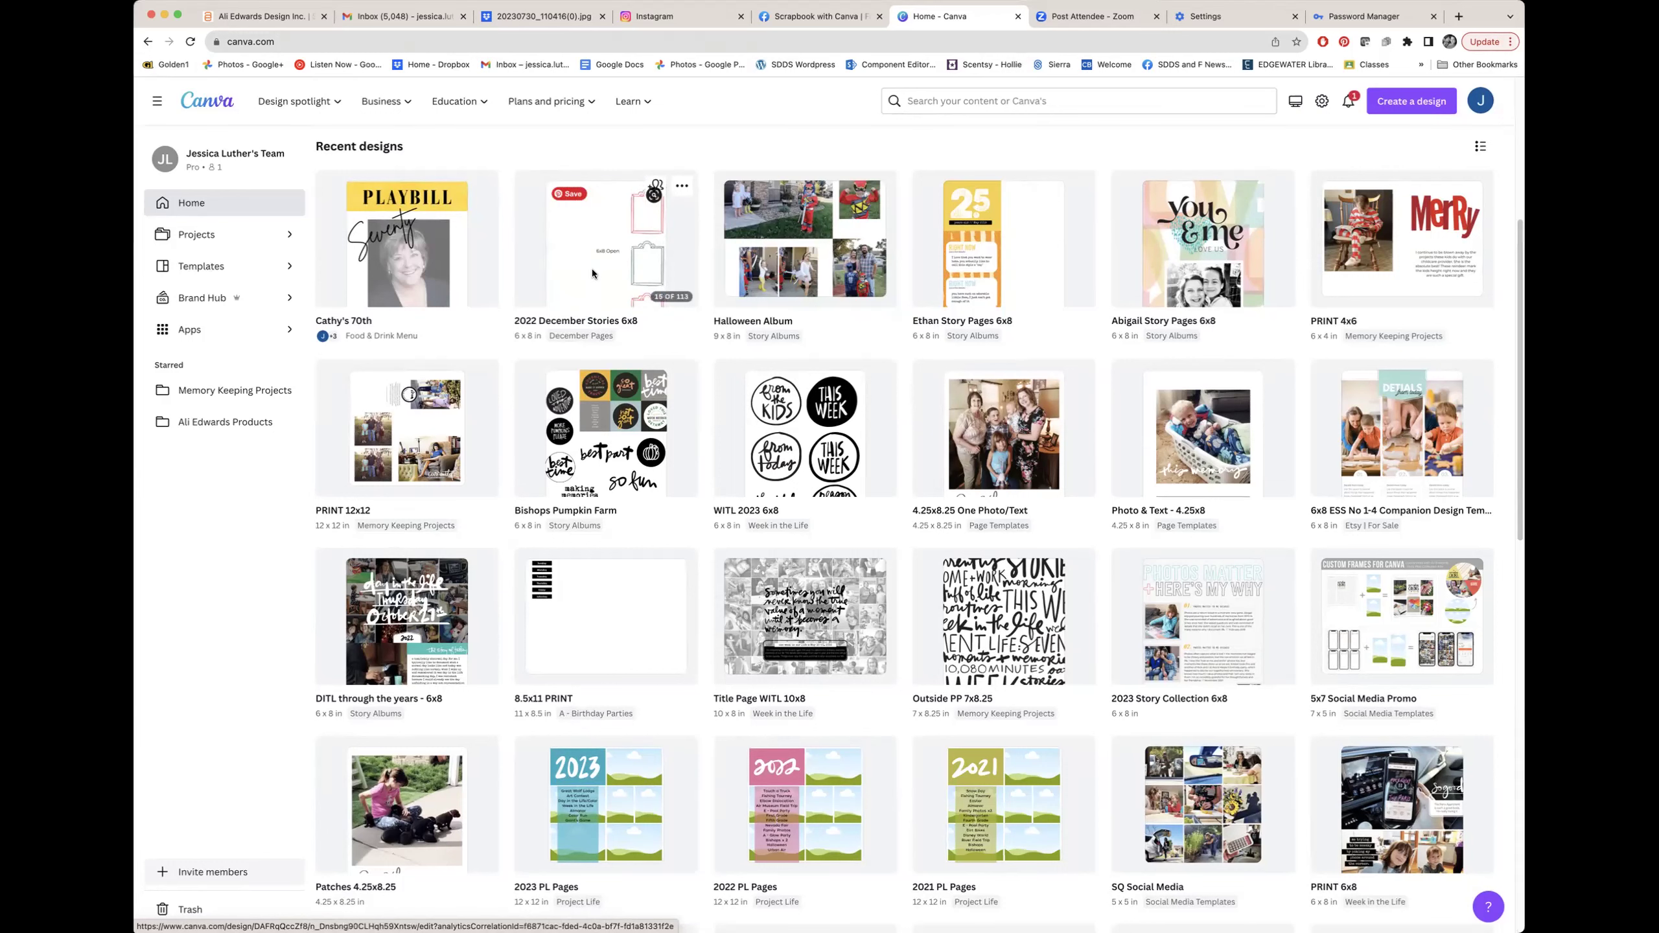
click(592, 274)
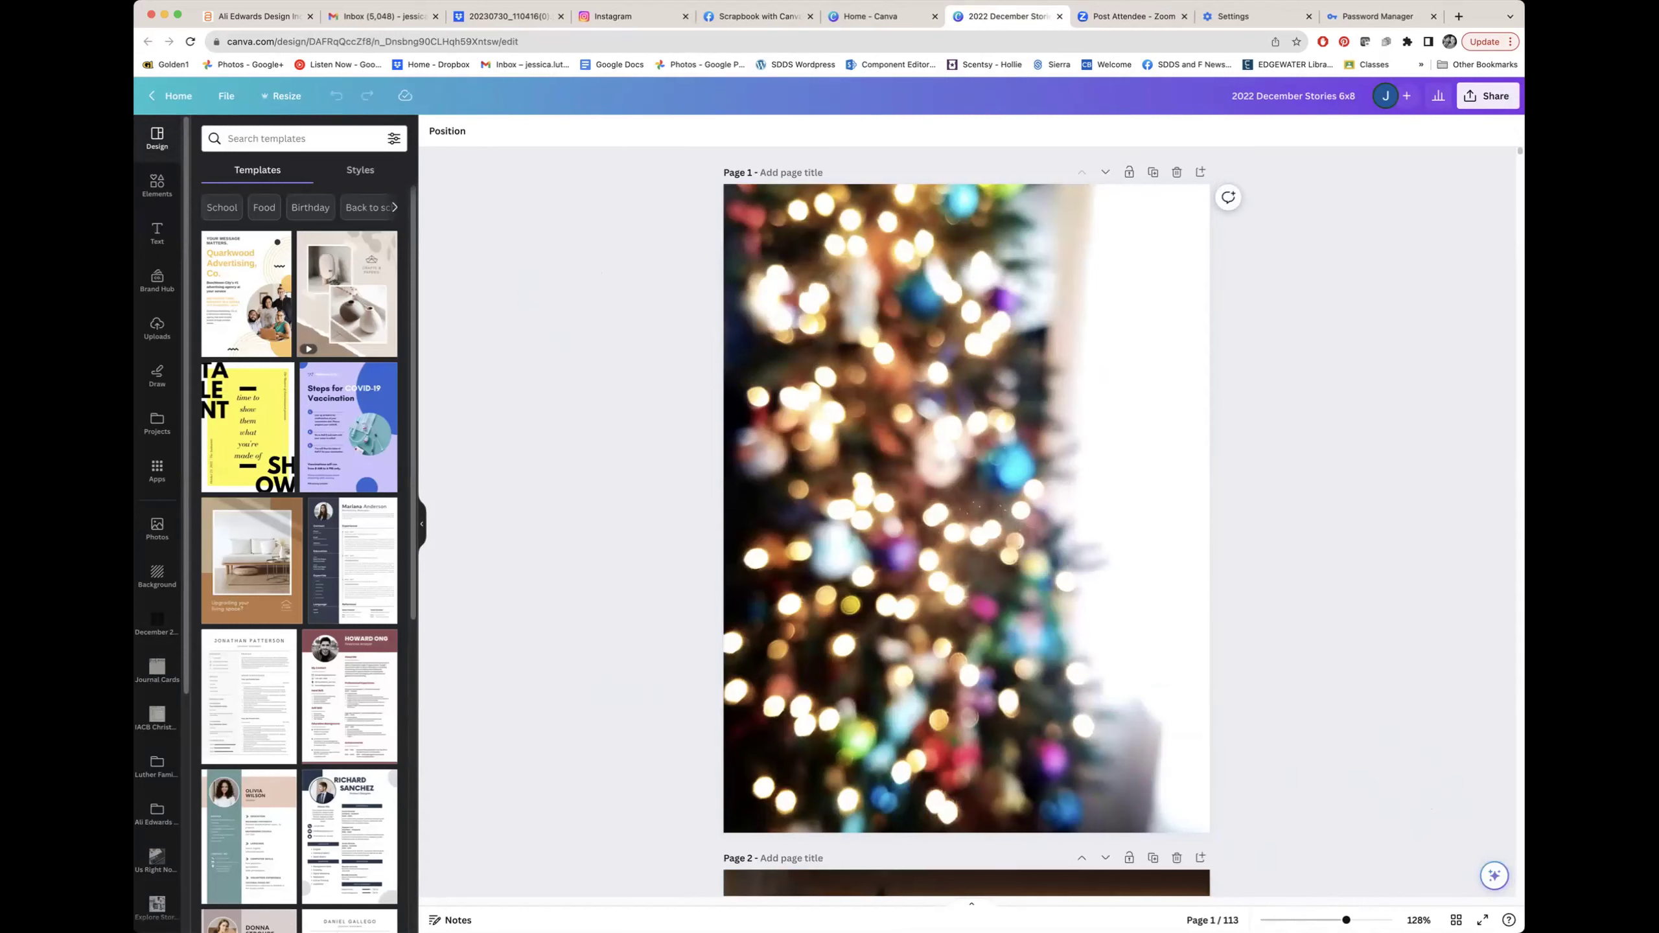
Show all pages of the December design in a grid and look through the whole album.
click(1457, 920)
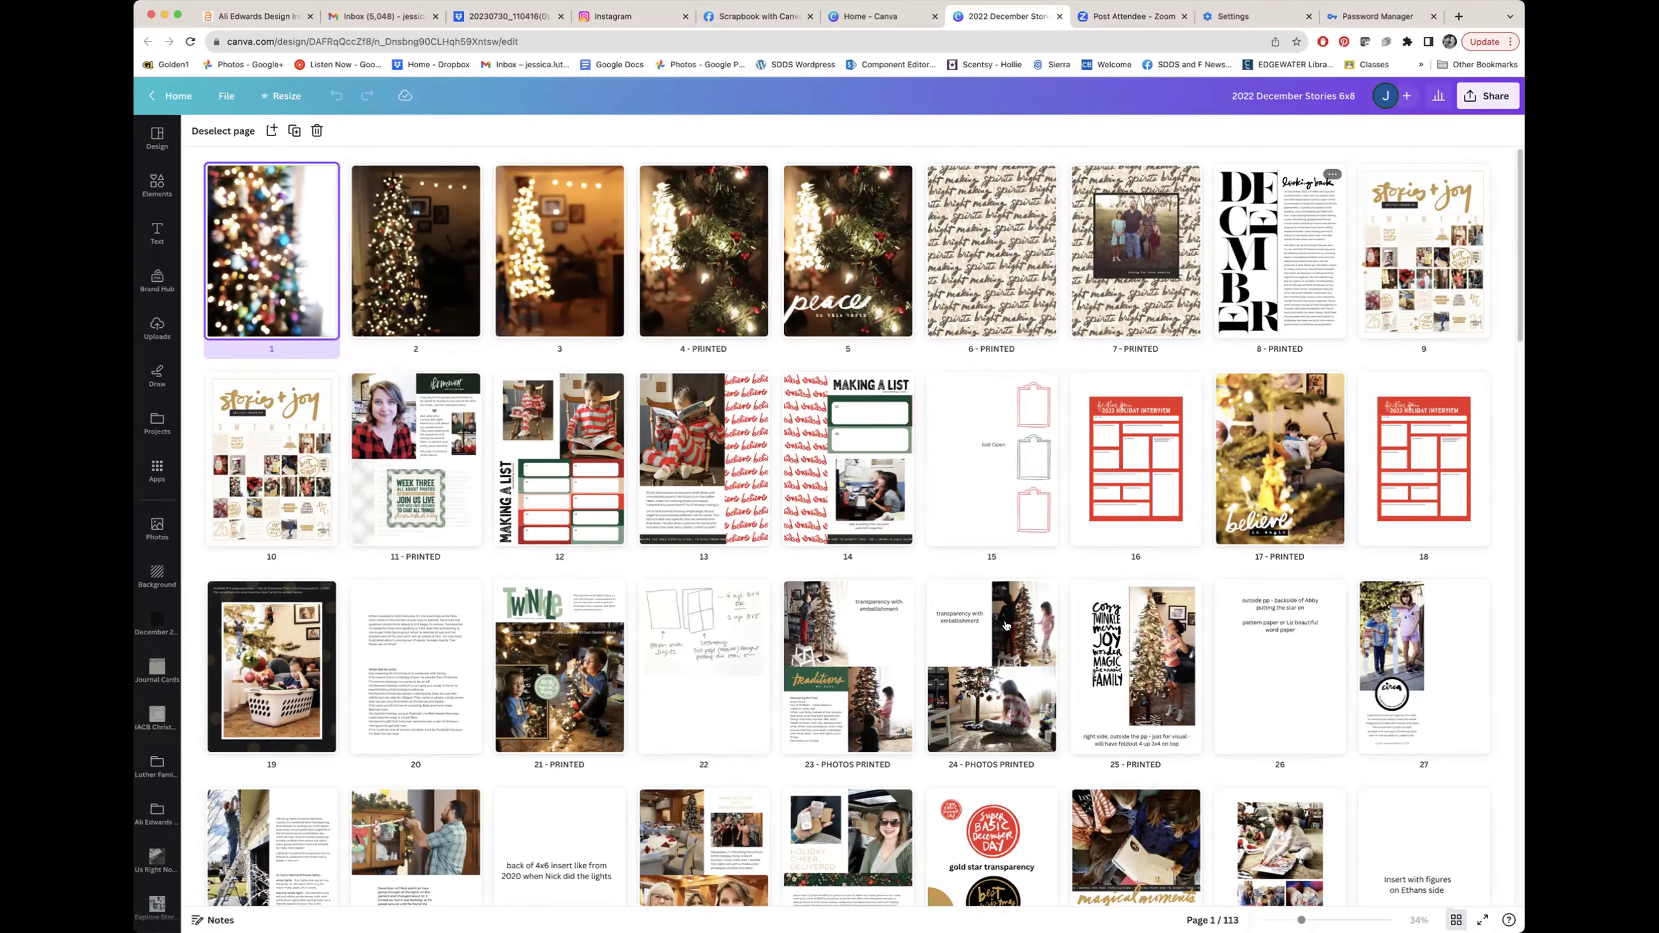
scroll(1006, 626, down, 9)
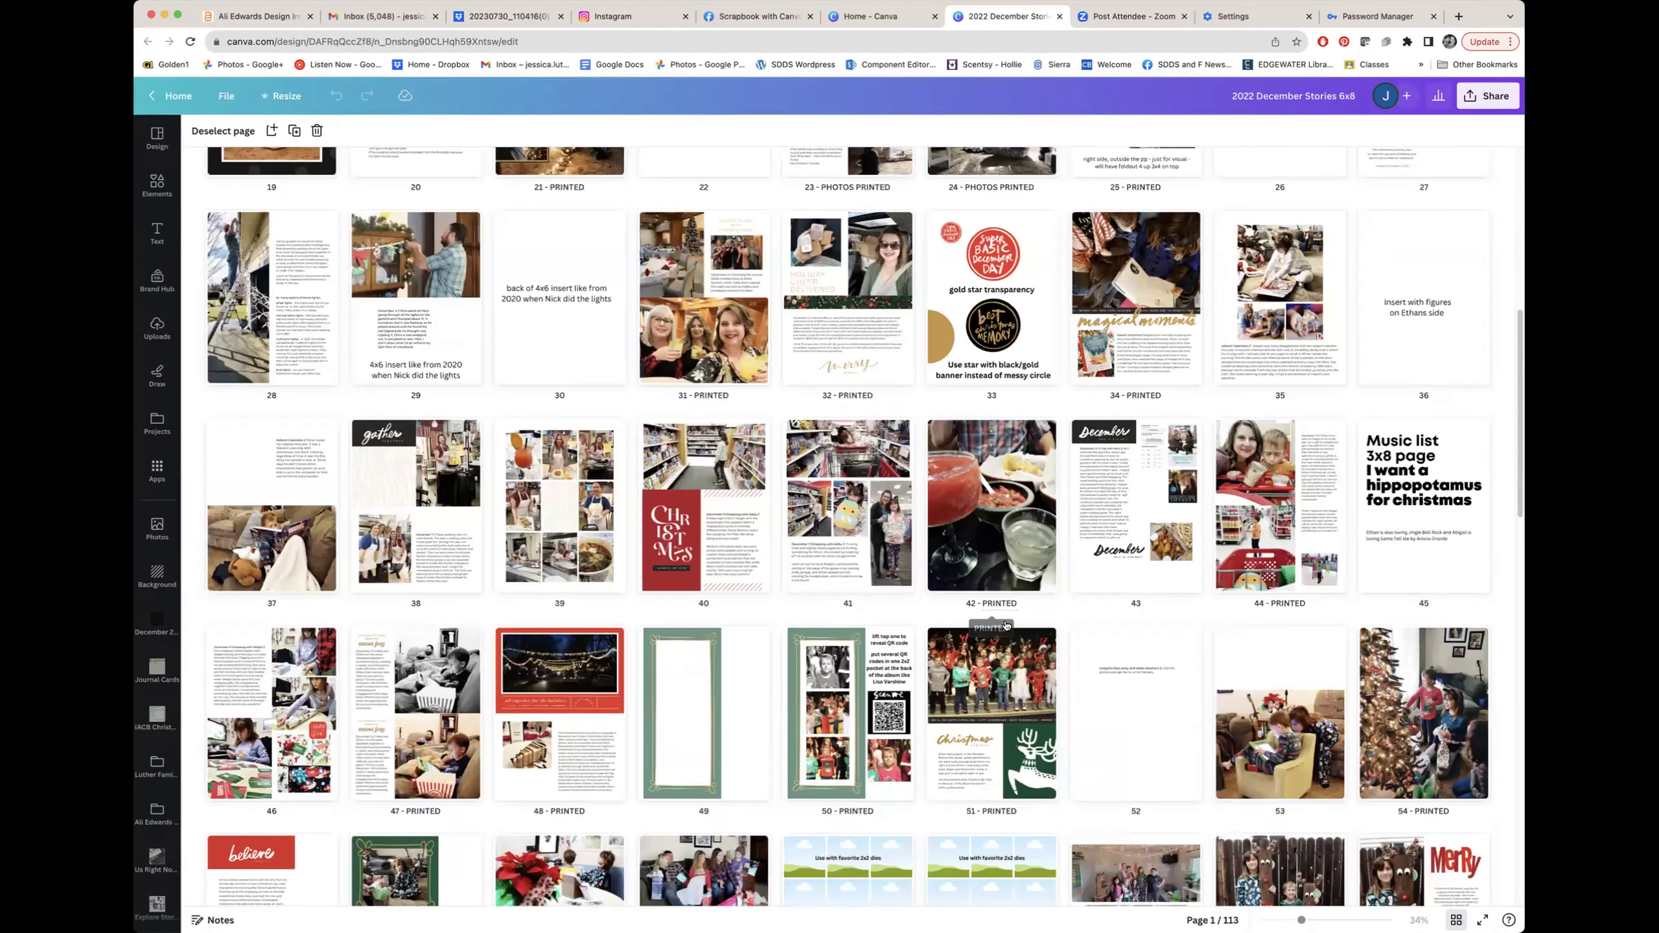
scroll(1006, 626, down, 9)
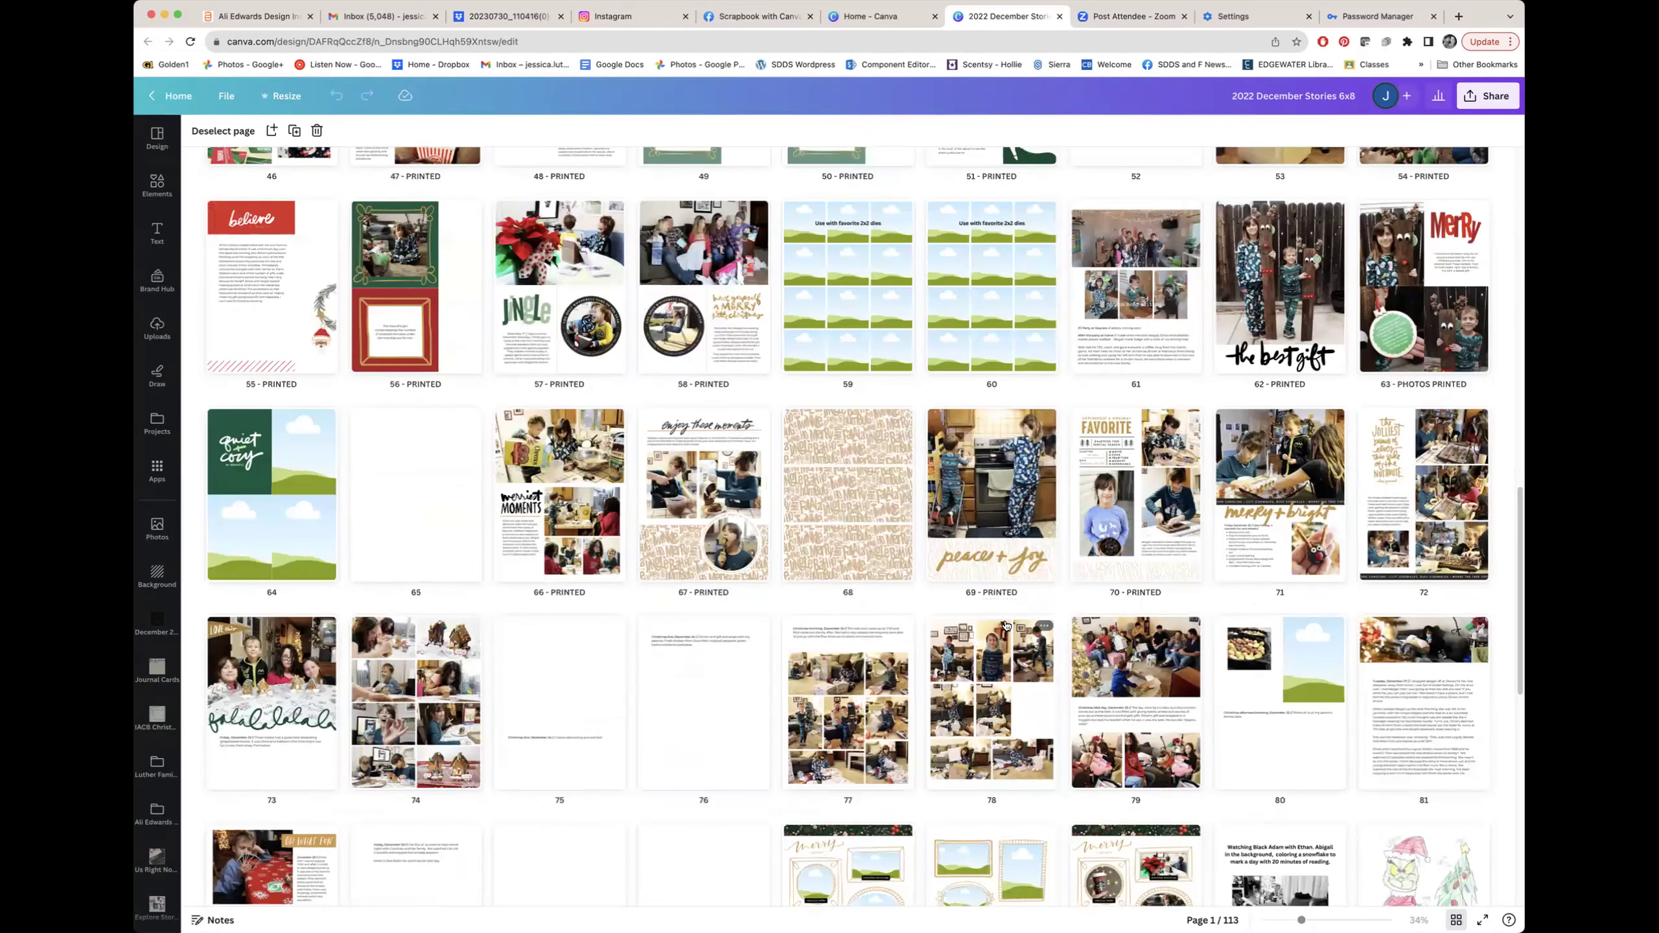
scroll(1006, 626, down, 6)
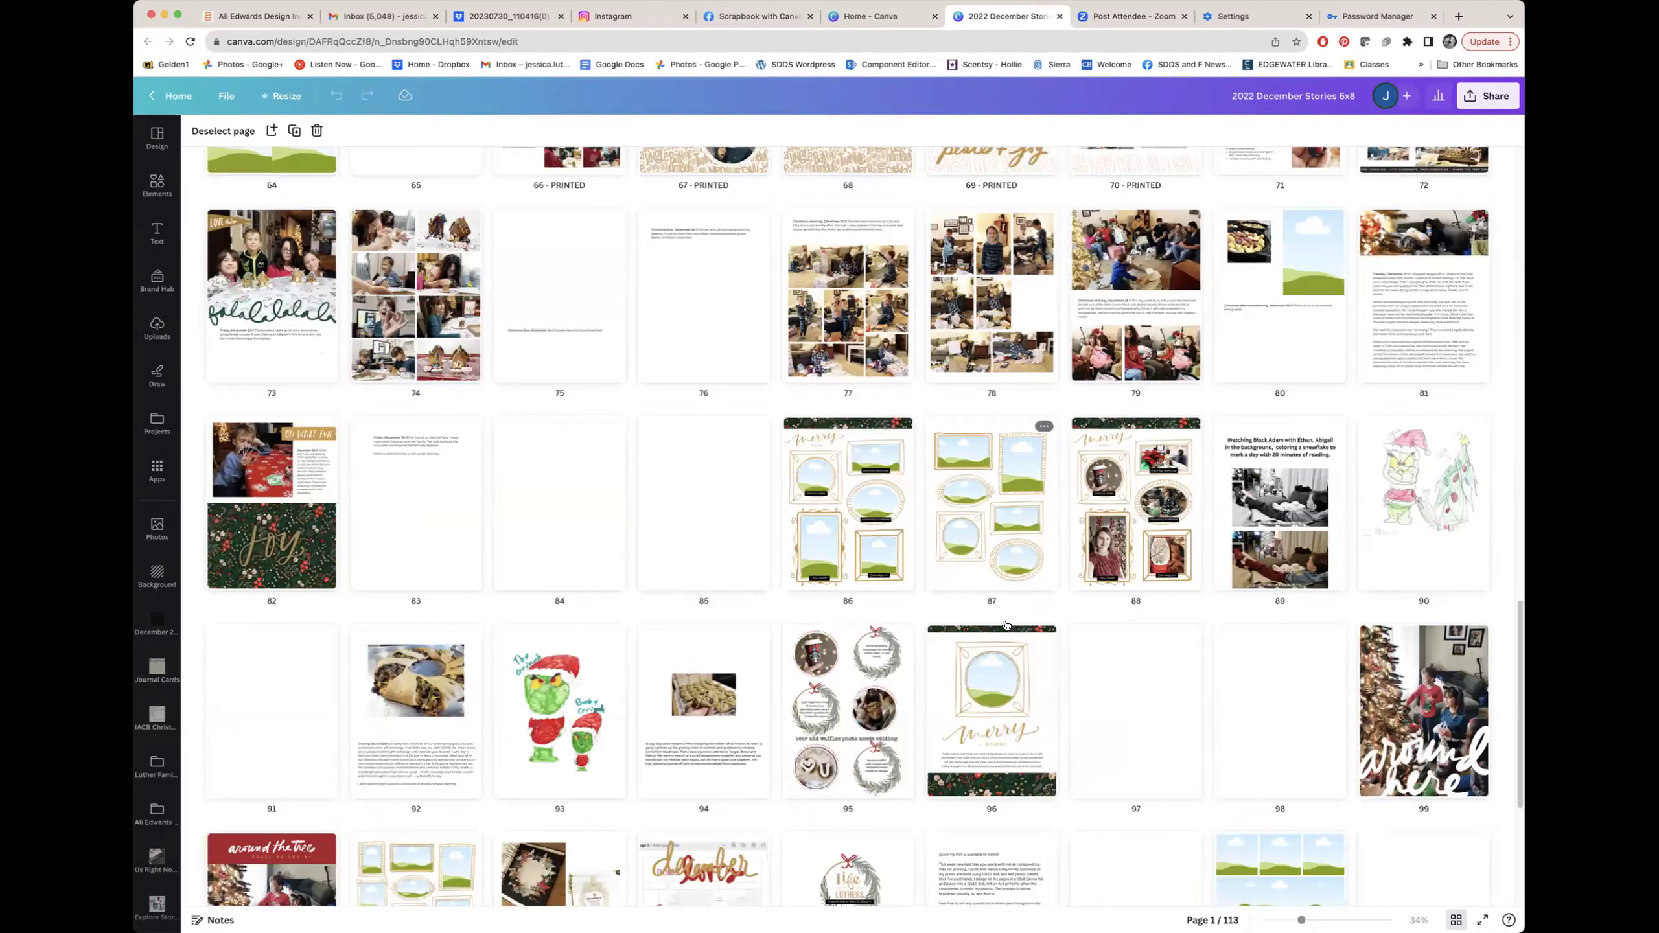
scroll(1006, 626, up, 20)
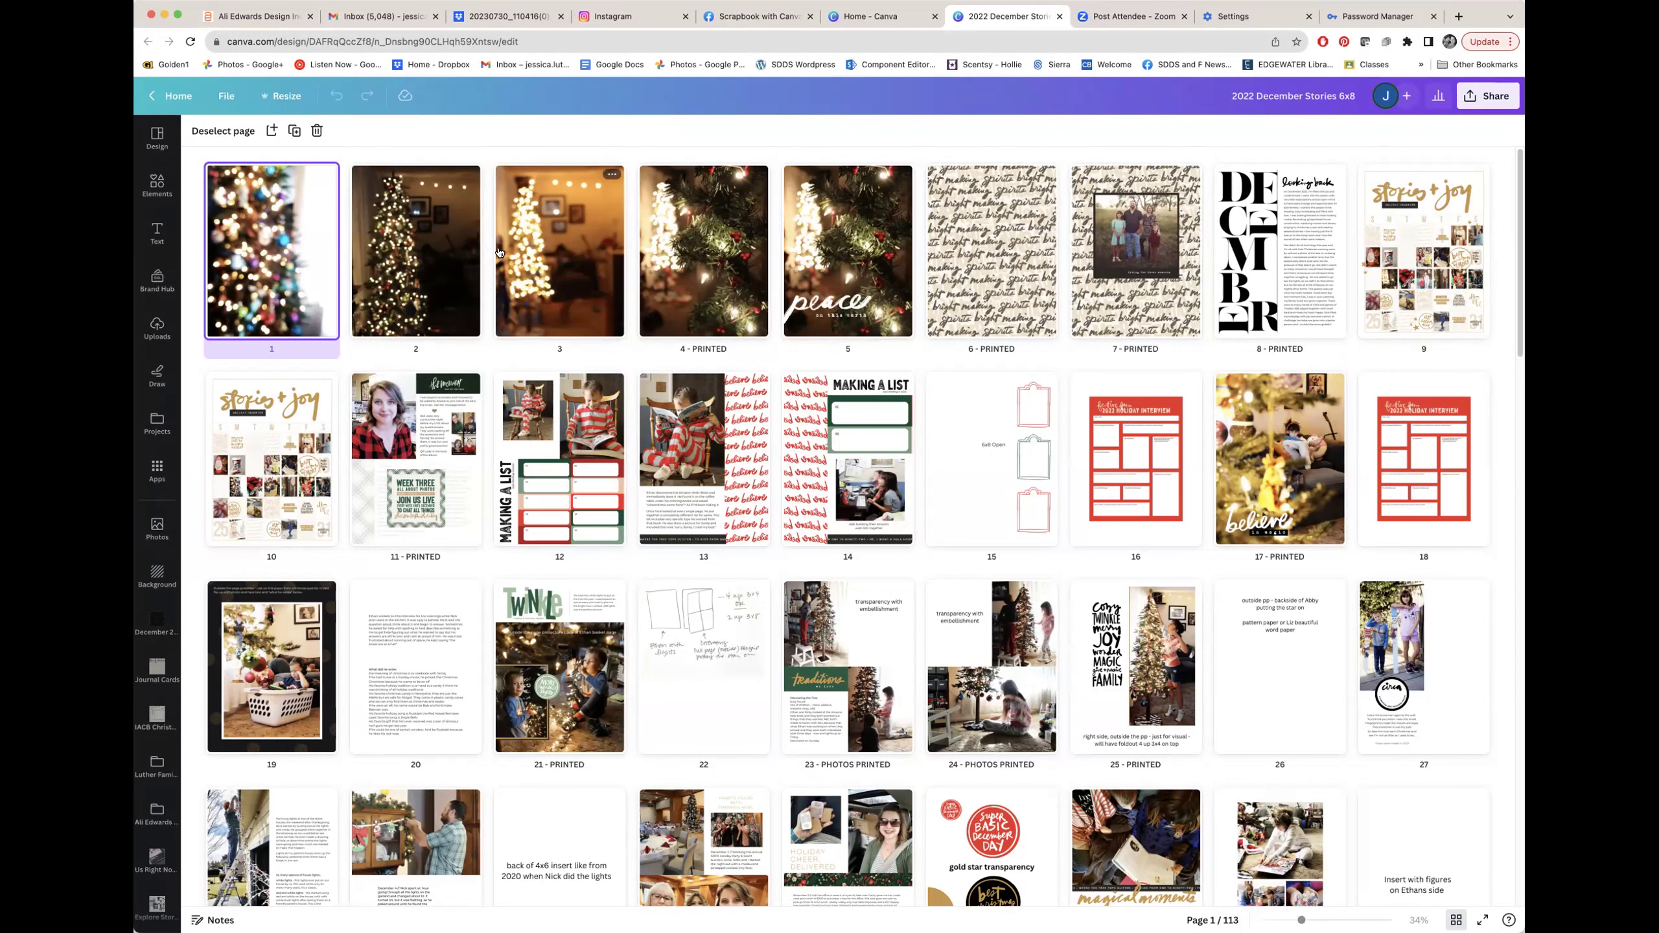
Highlight pages 4 and 8 in the grid, and open page 9, the "stories + joy" calendar, in the page editor.
click(706, 265)
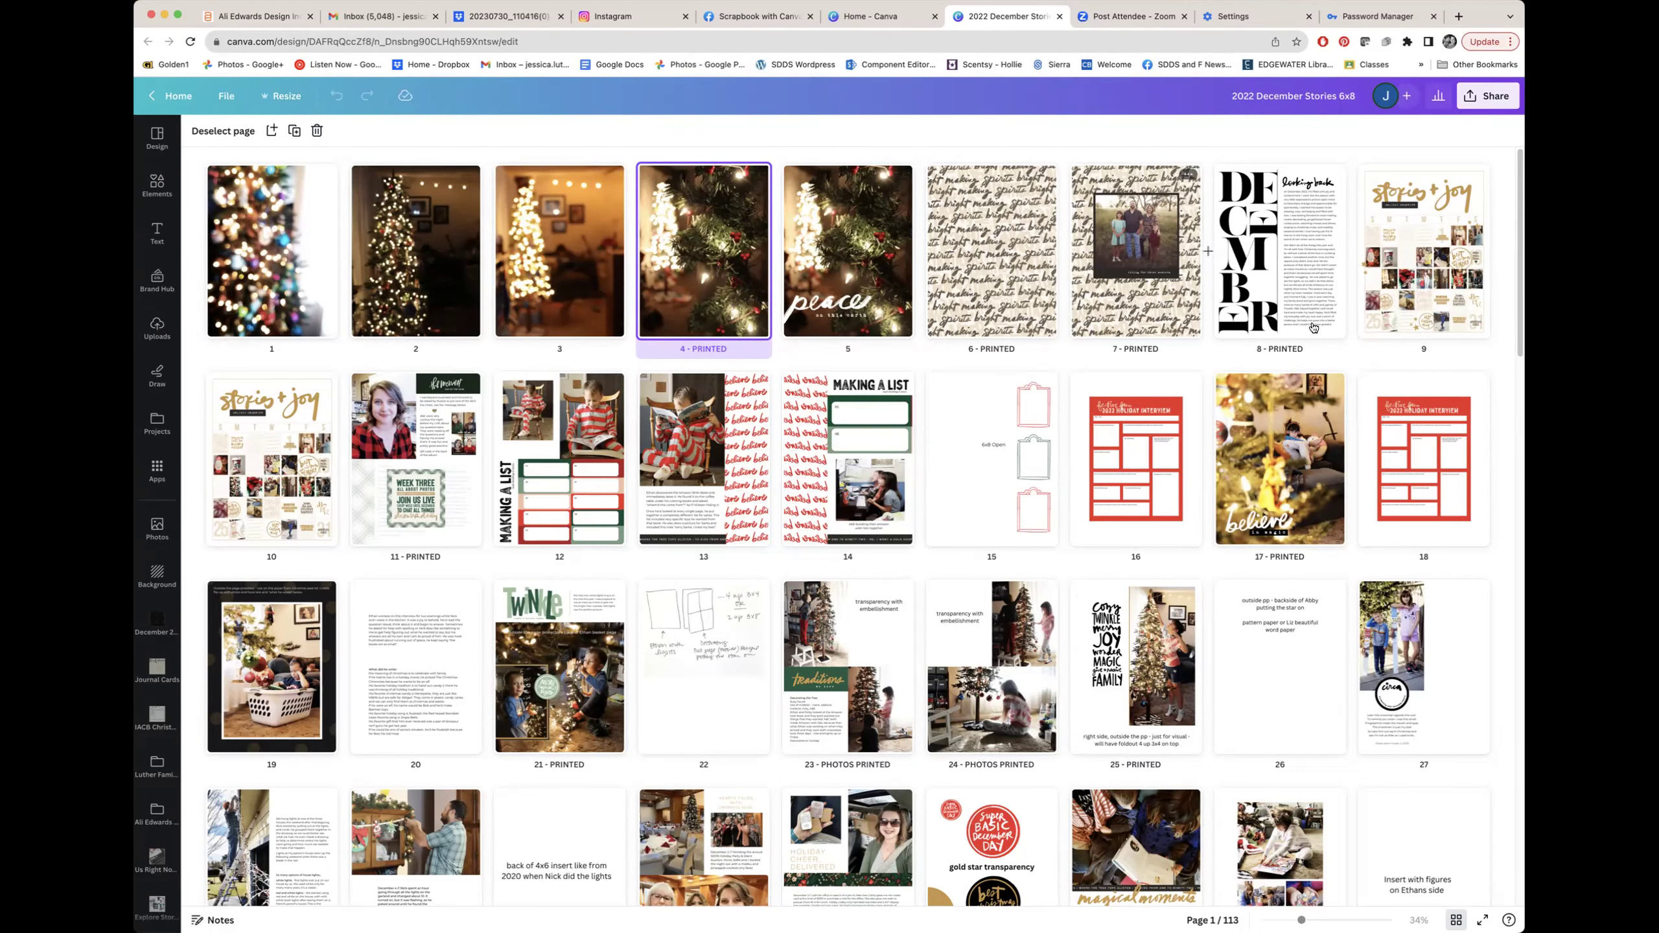
click(1288, 222)
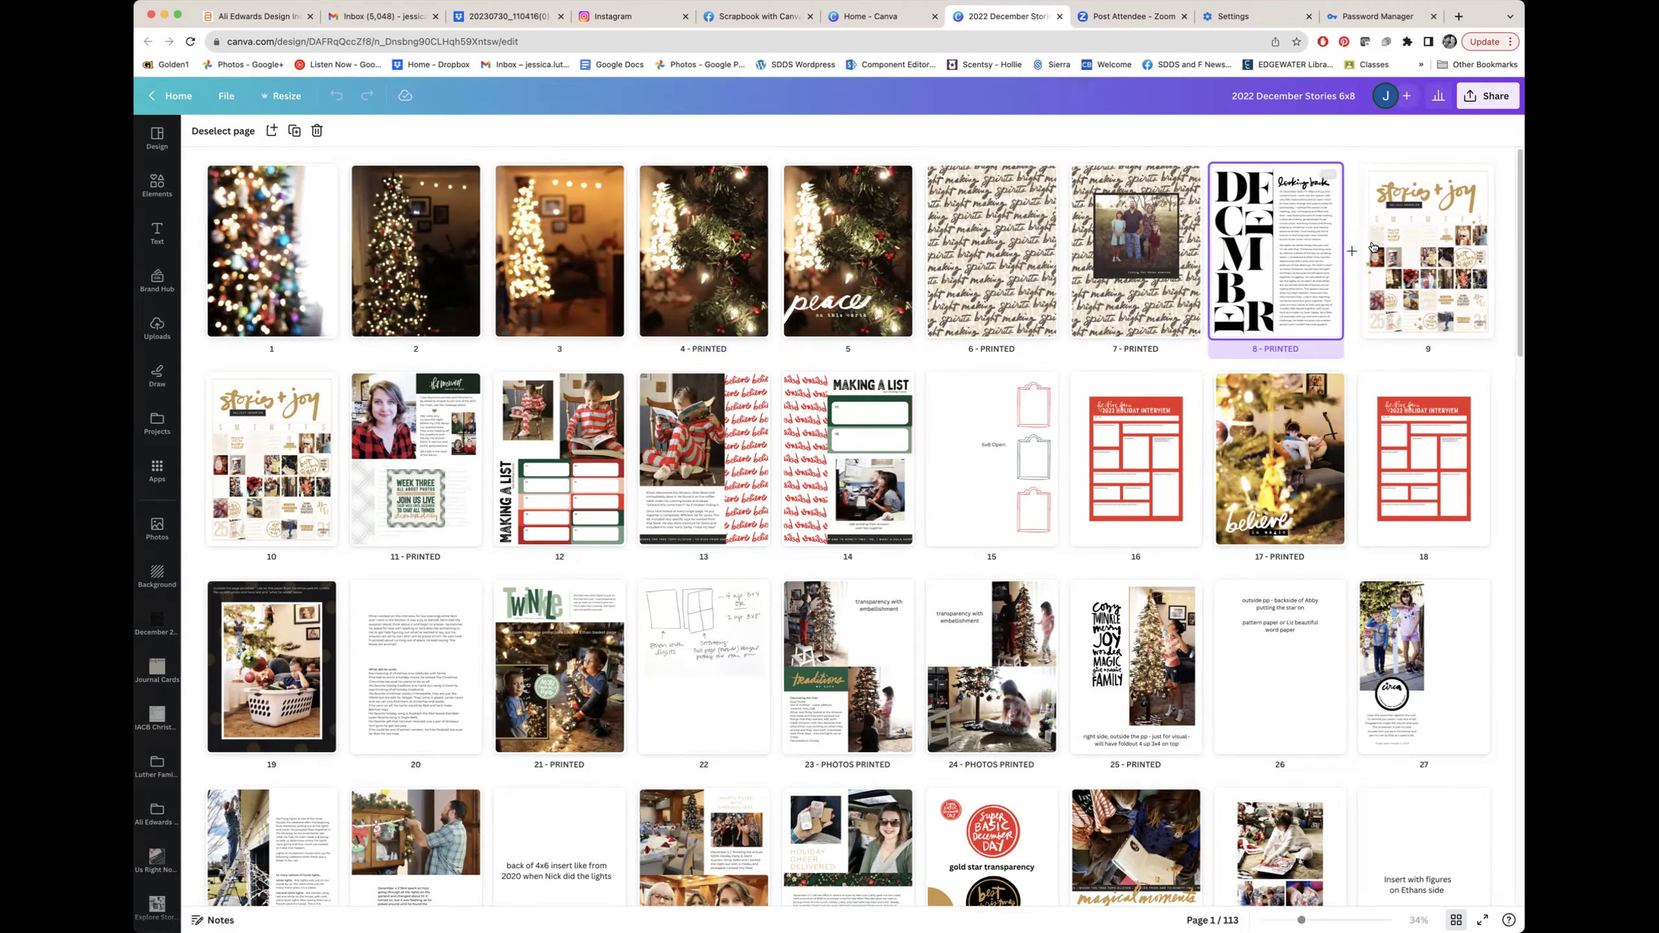
key(Right)
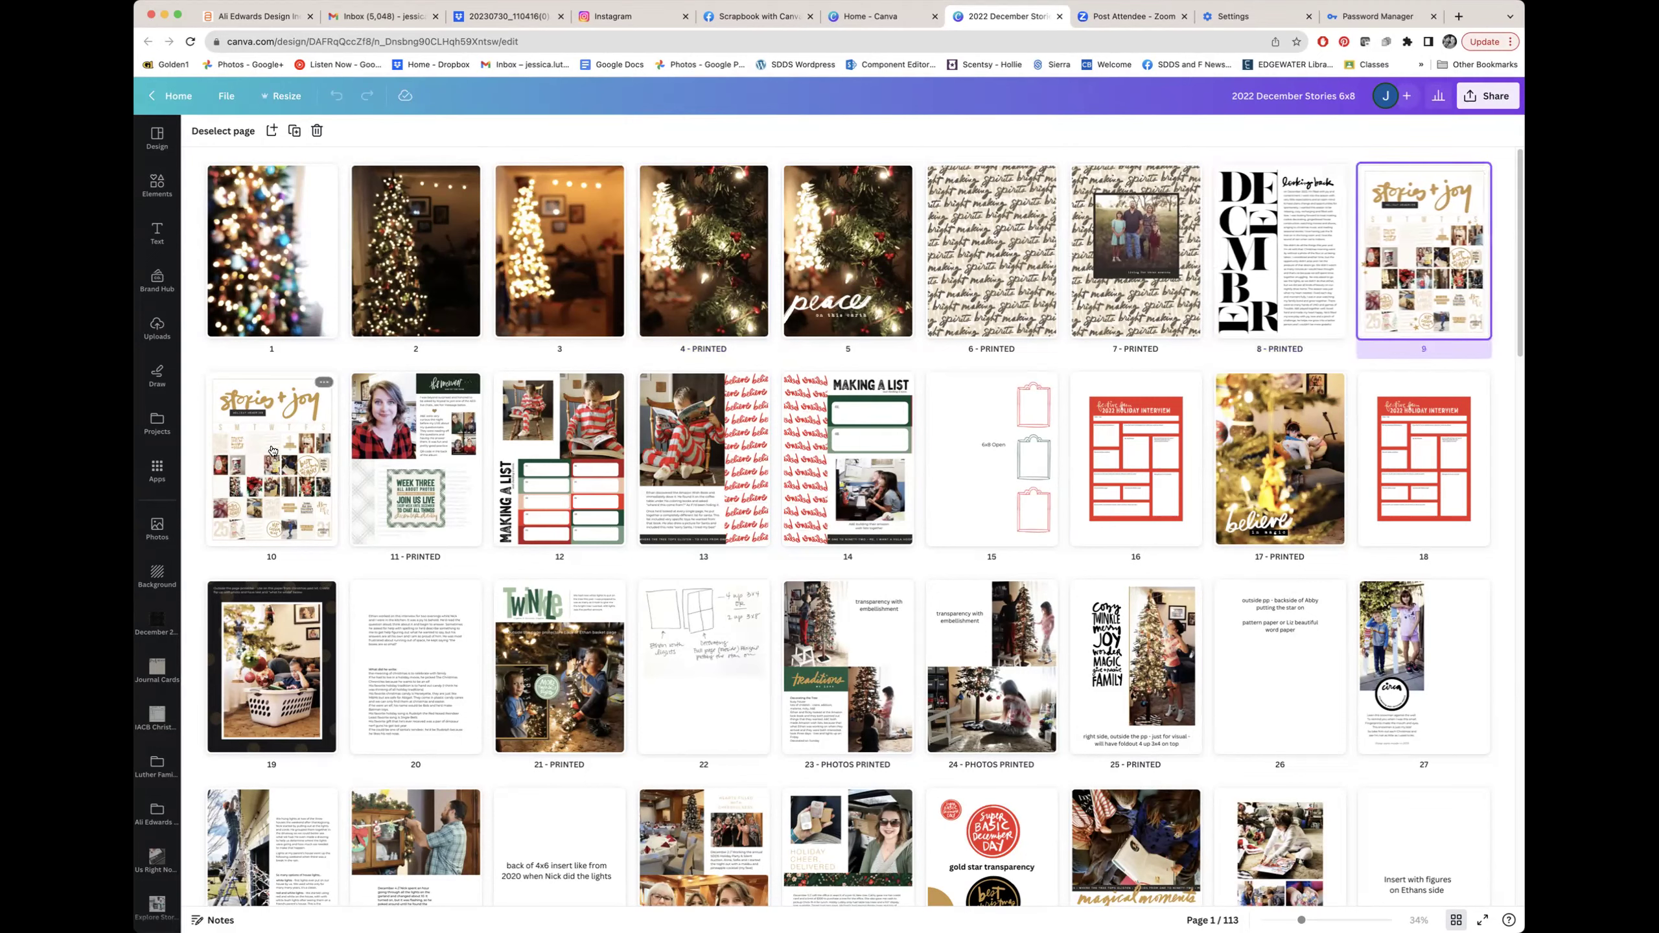
key(Right)
double_click(1421, 314)
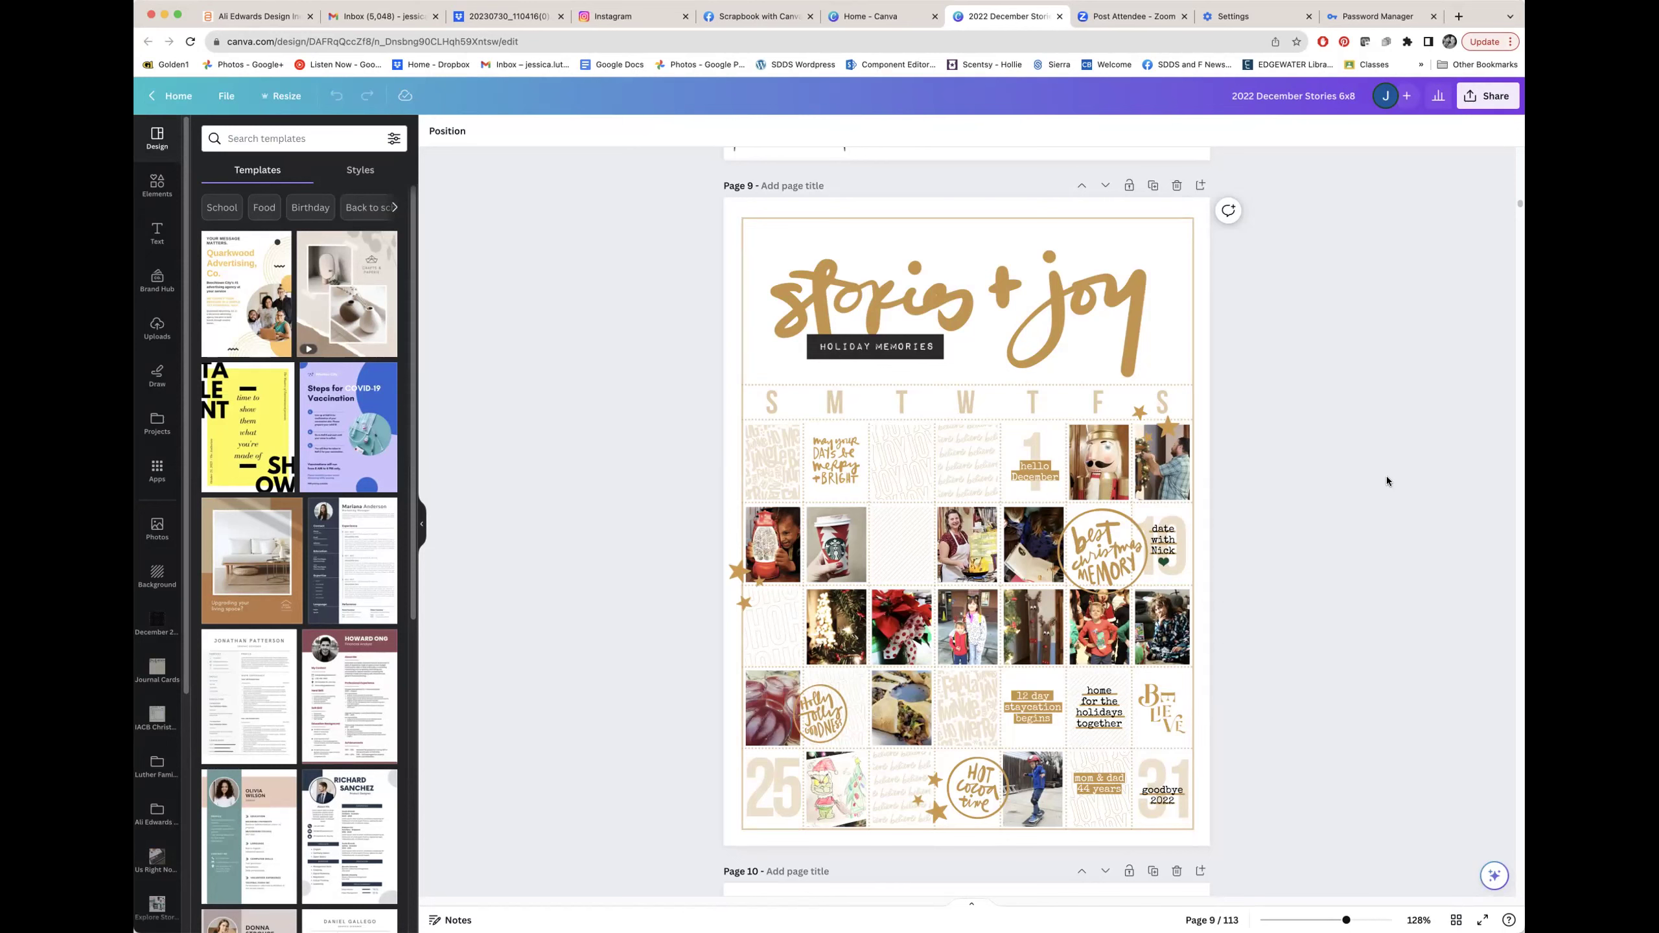
Compare the two "stories + joy" calendar layouts on pages 9 and 10, including their photos and star decorations.
scroll(1388, 482, down, 12)
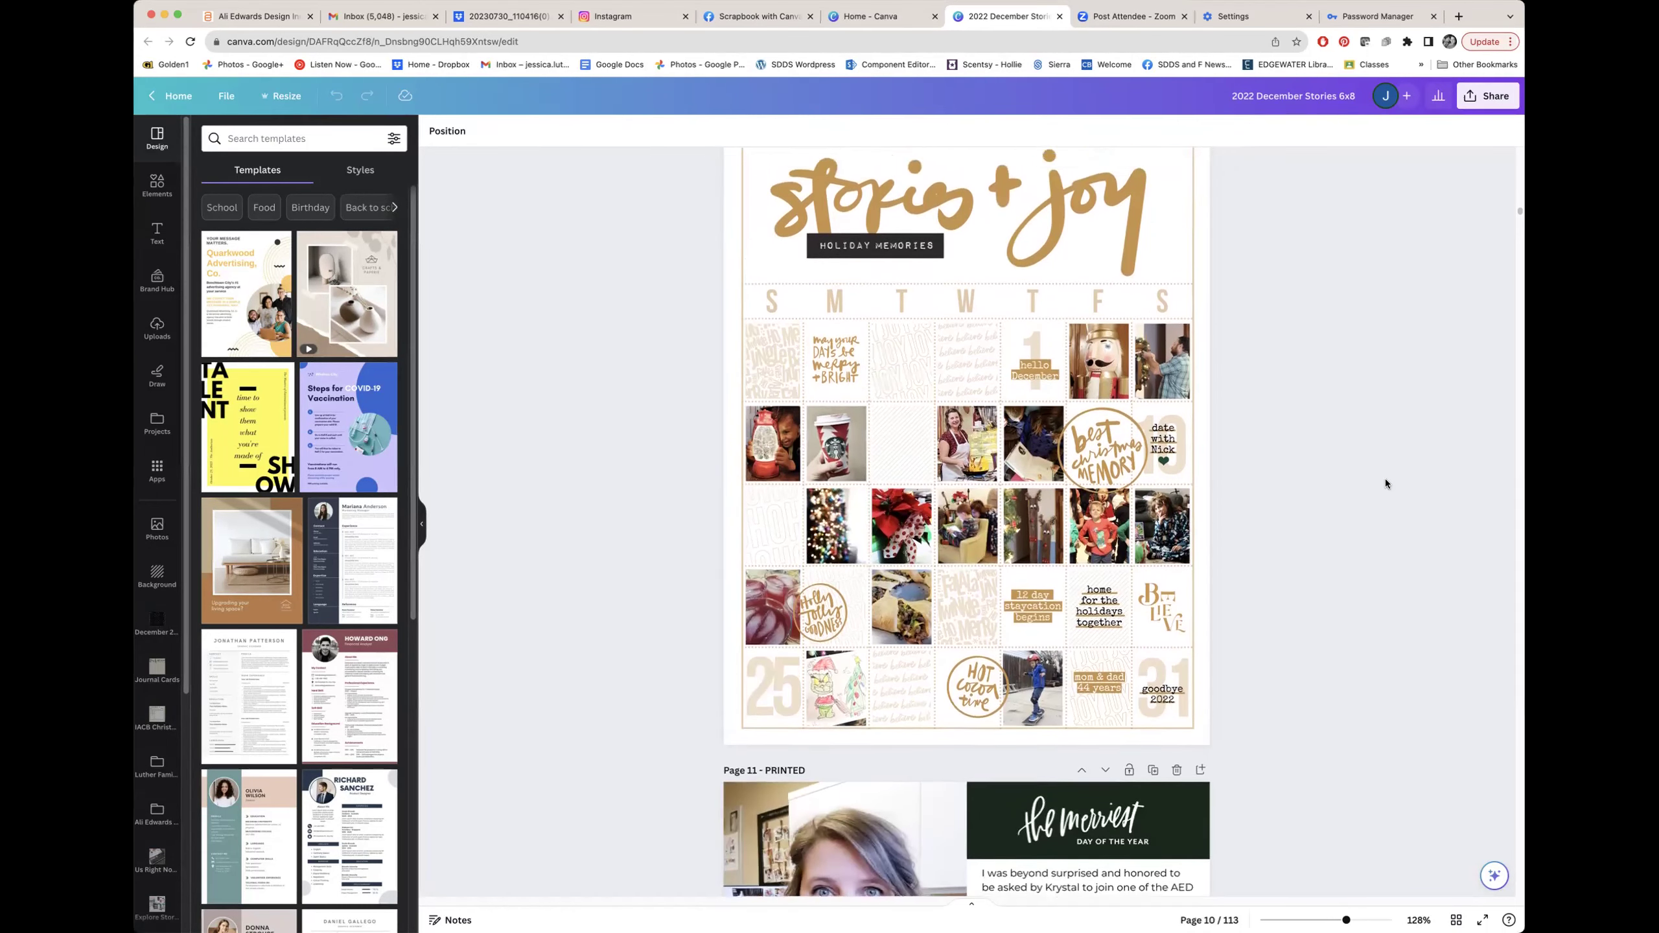
scroll(1384, 478, up, 8)
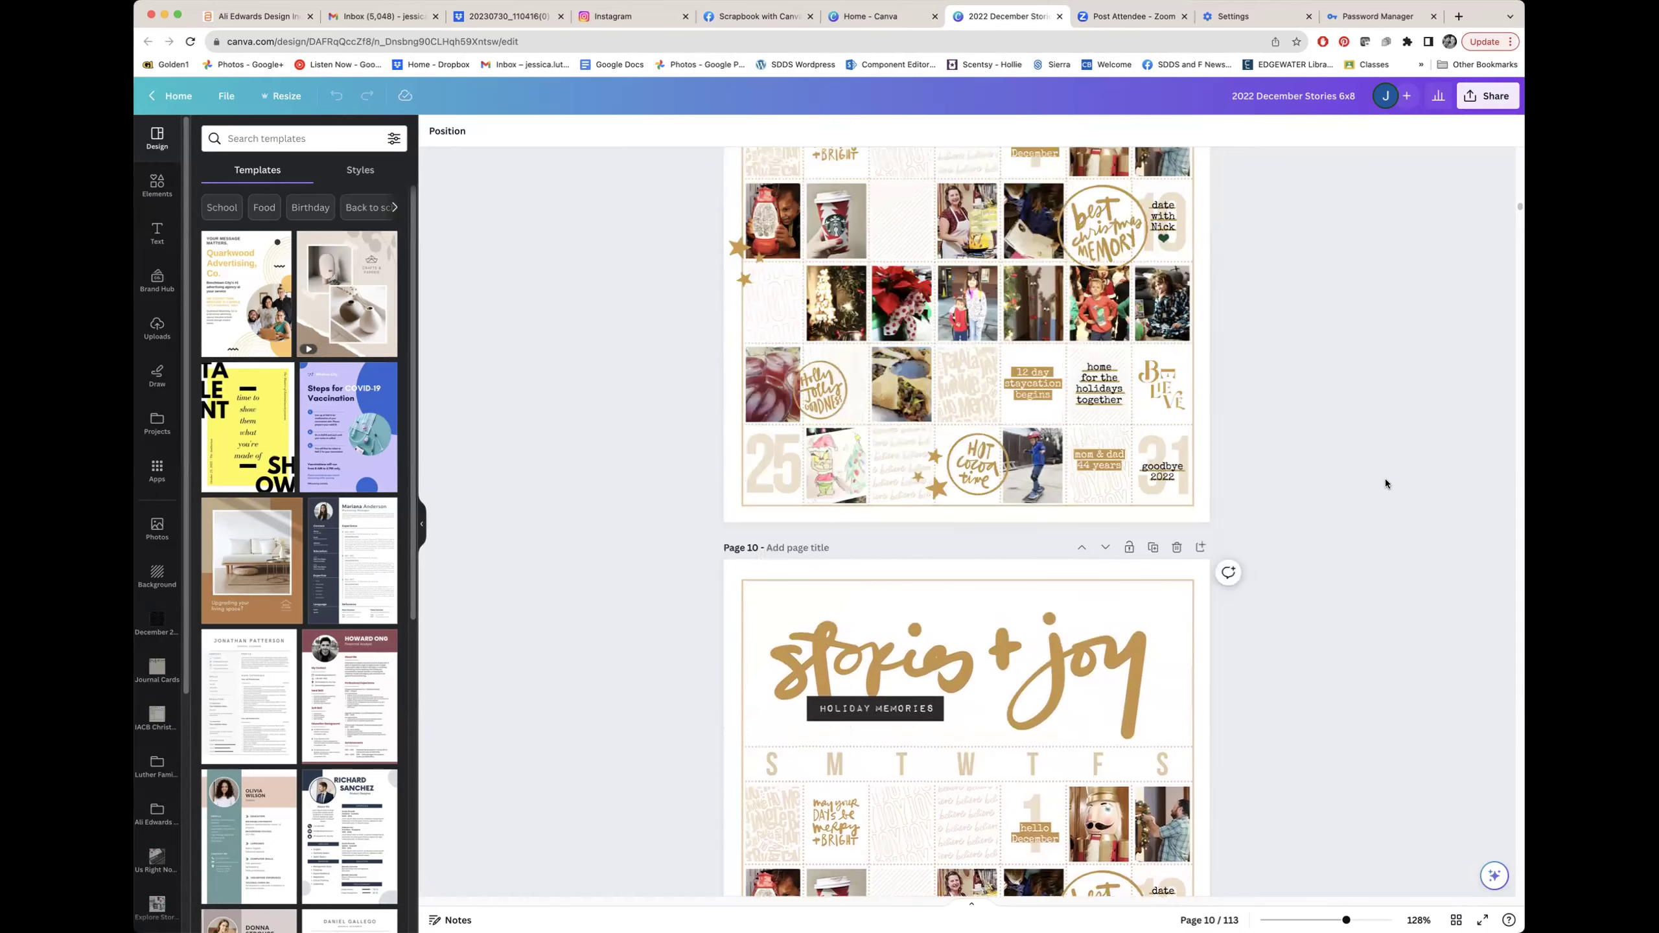
scroll(1385, 482, up, 5)
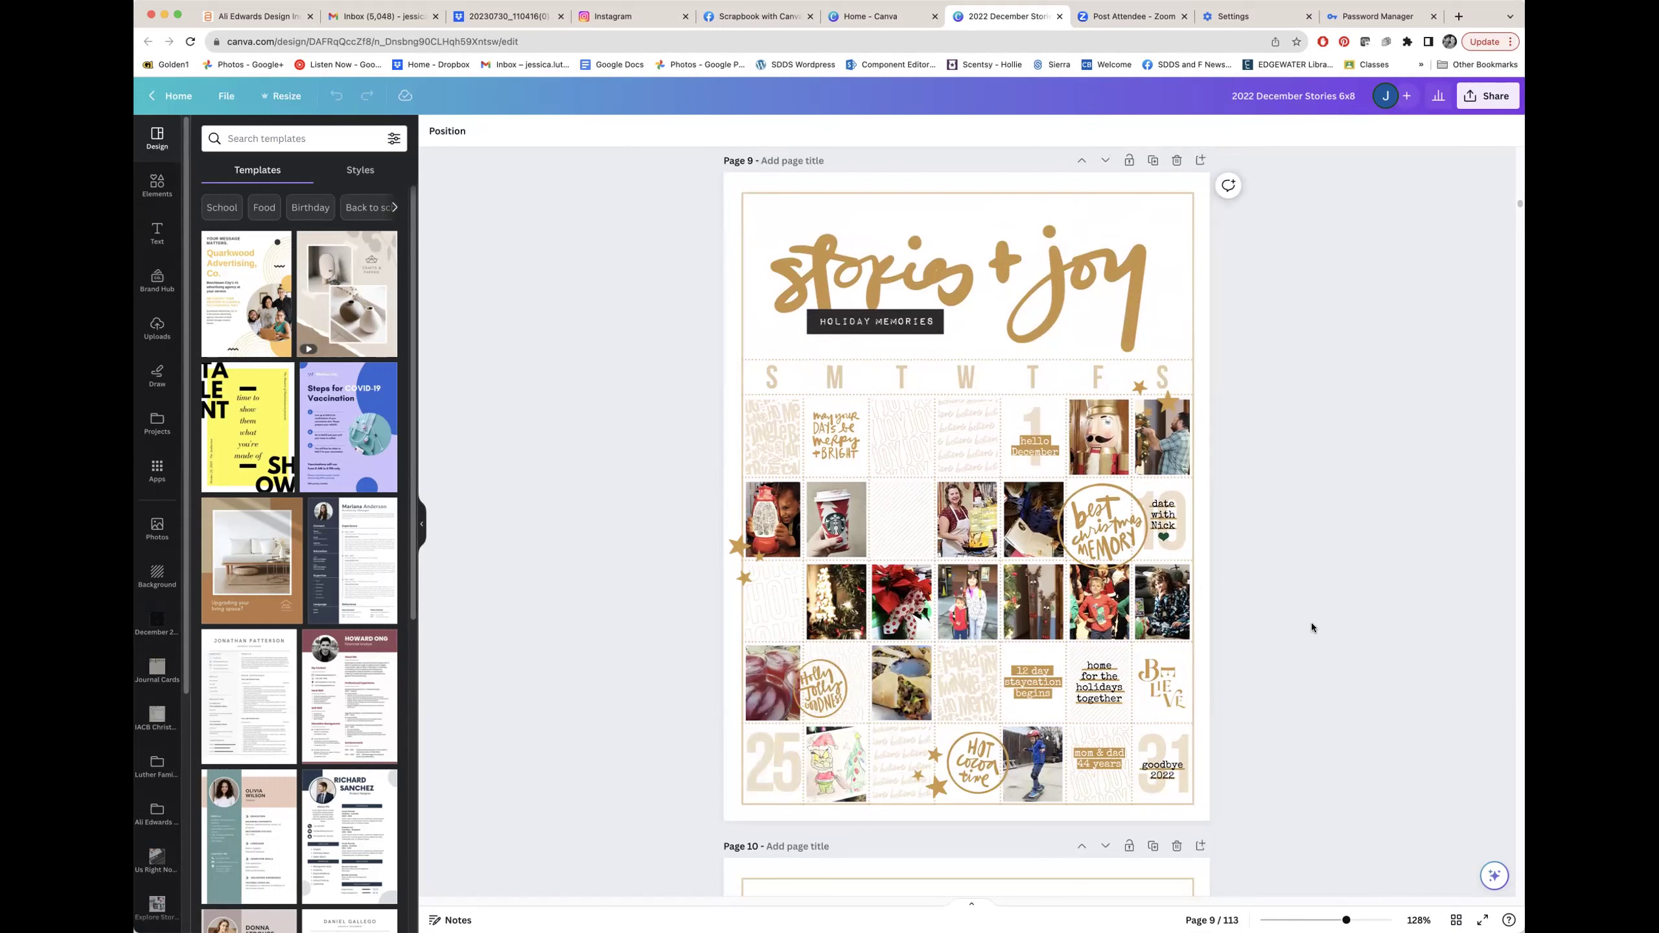
scroll(1311, 628, down, 9)
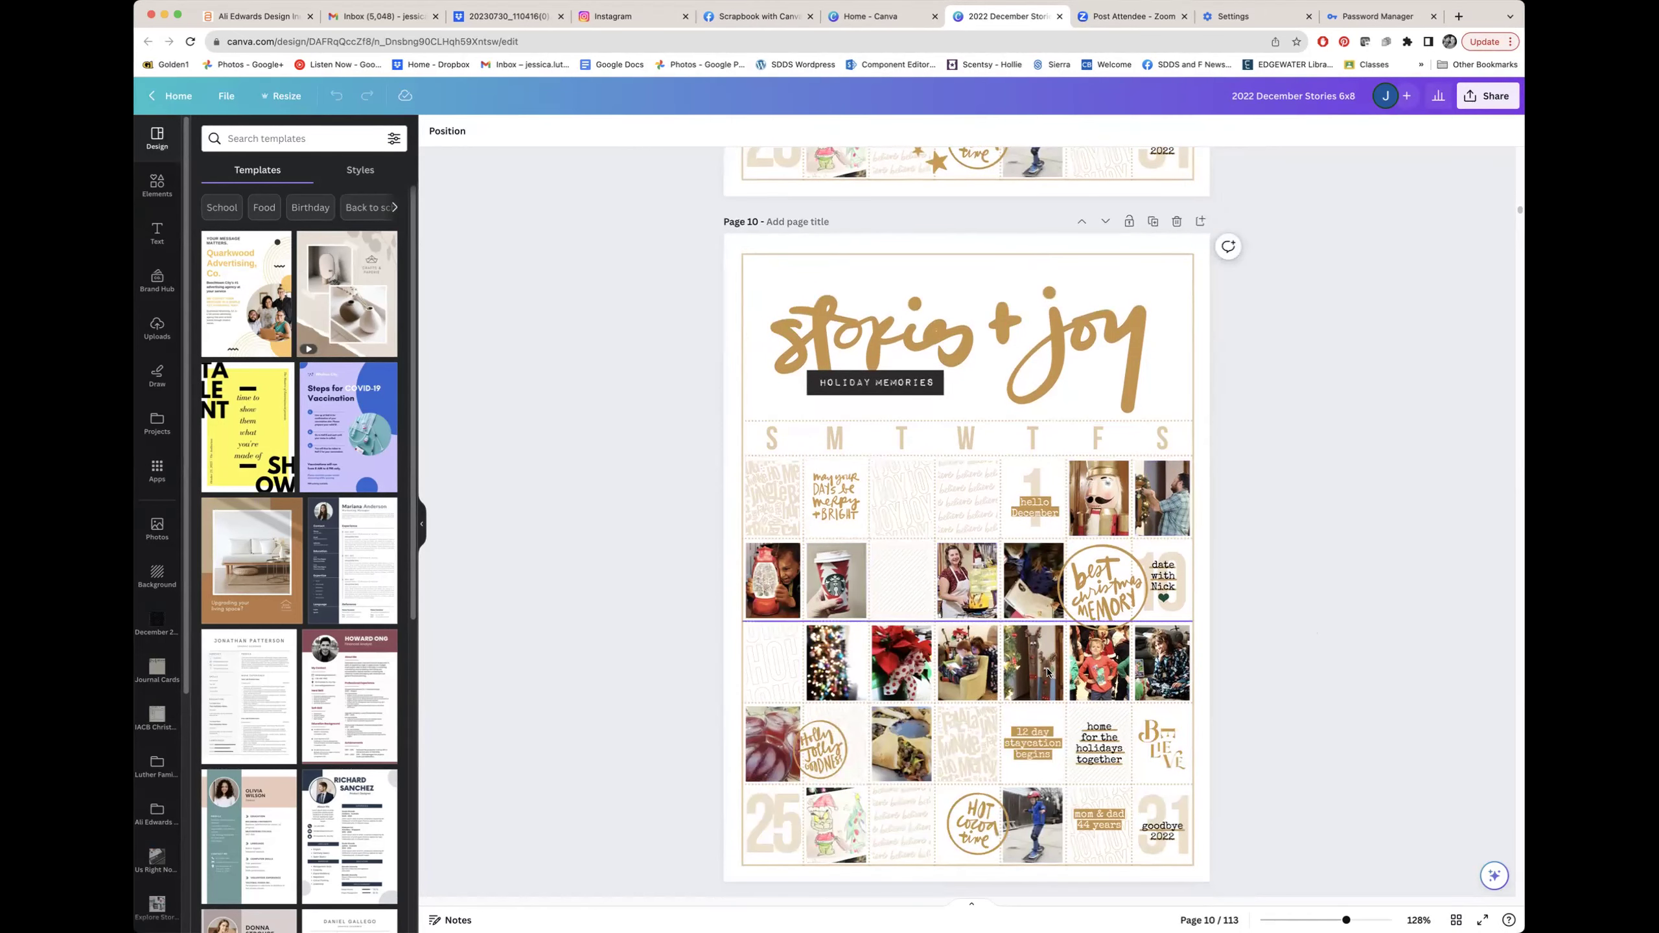
scroll(1267, 613, up, 2)
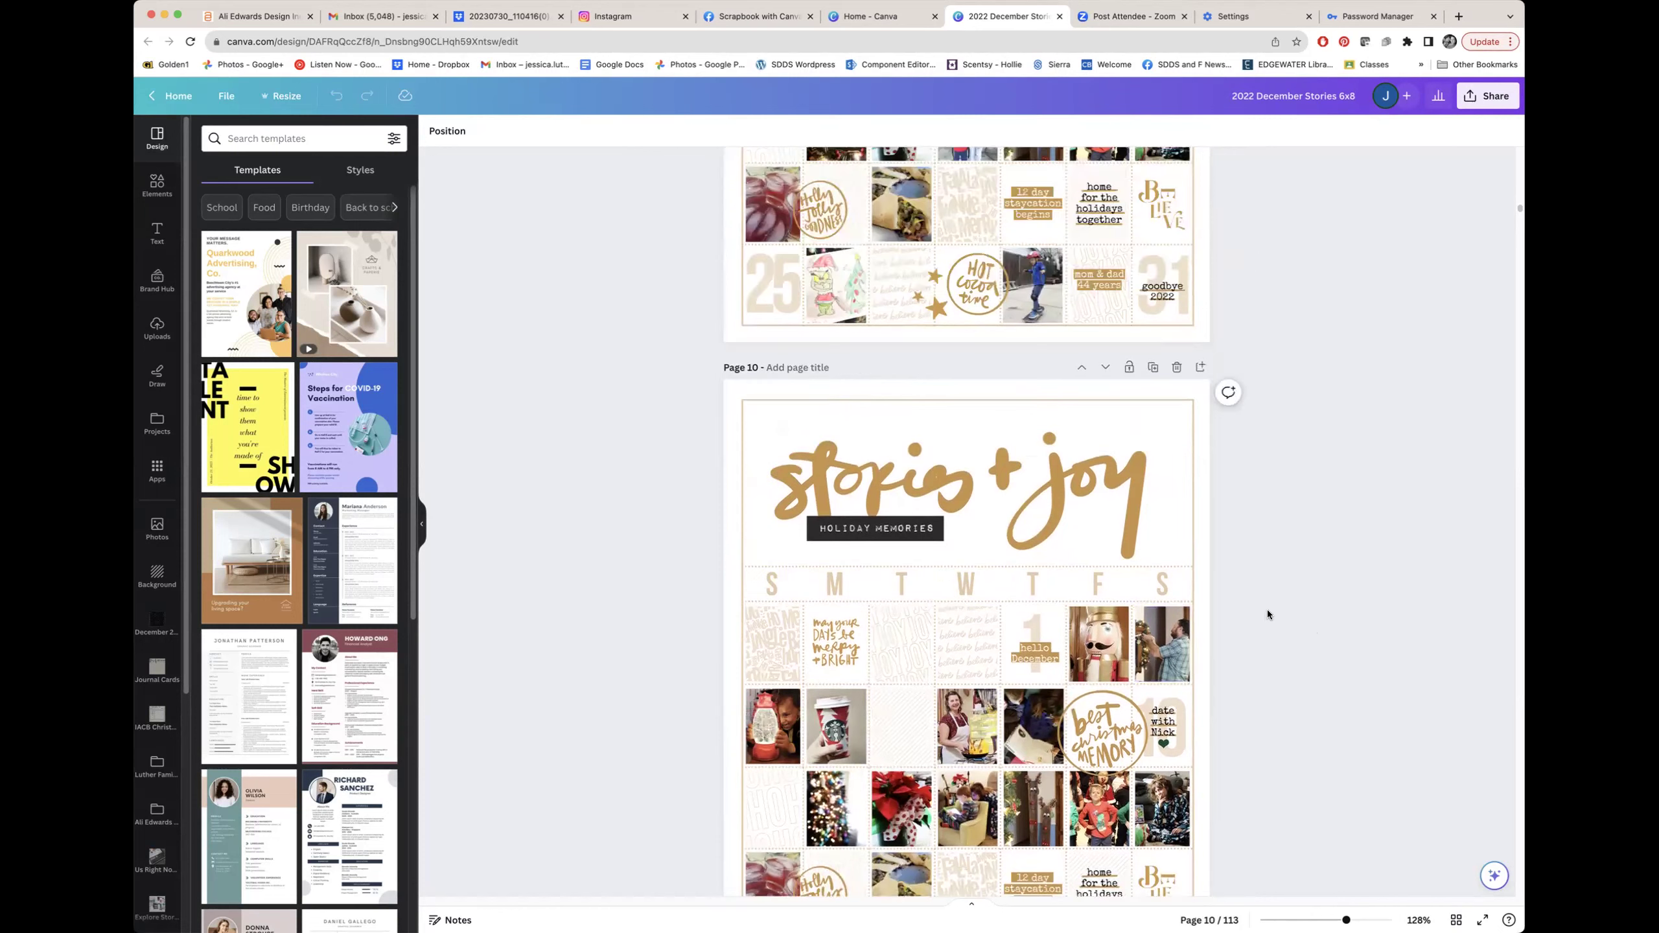
scroll(1268, 613, up, 5)
scroll(1268, 612, down, 8)
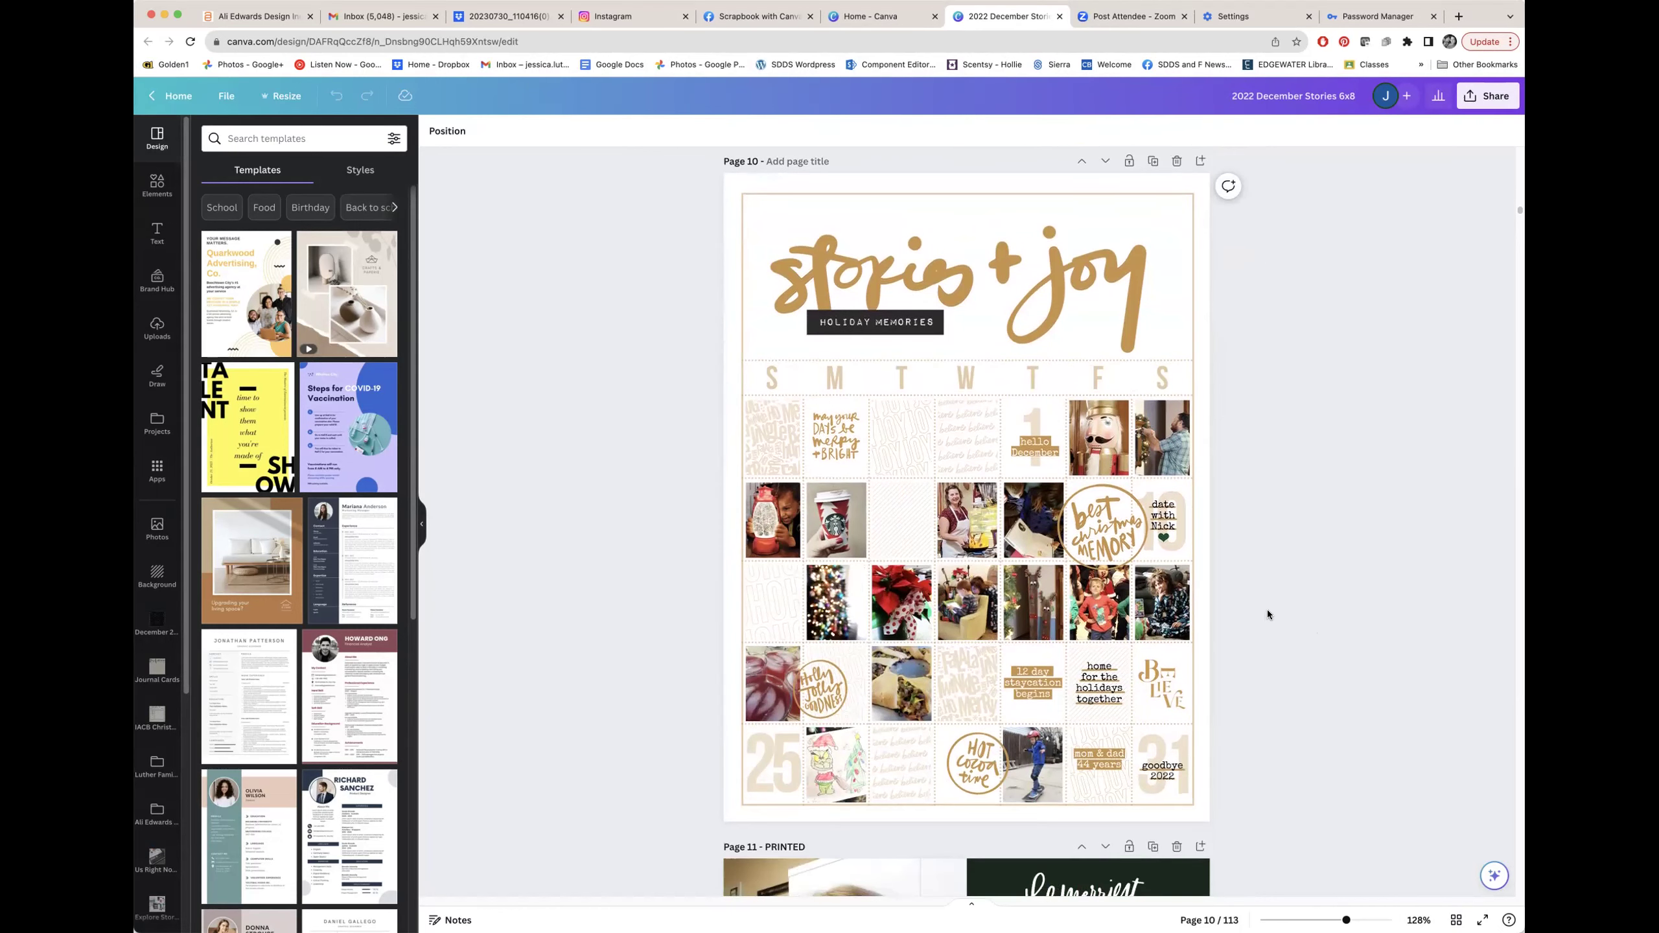
scroll(1268, 609, up, 3)
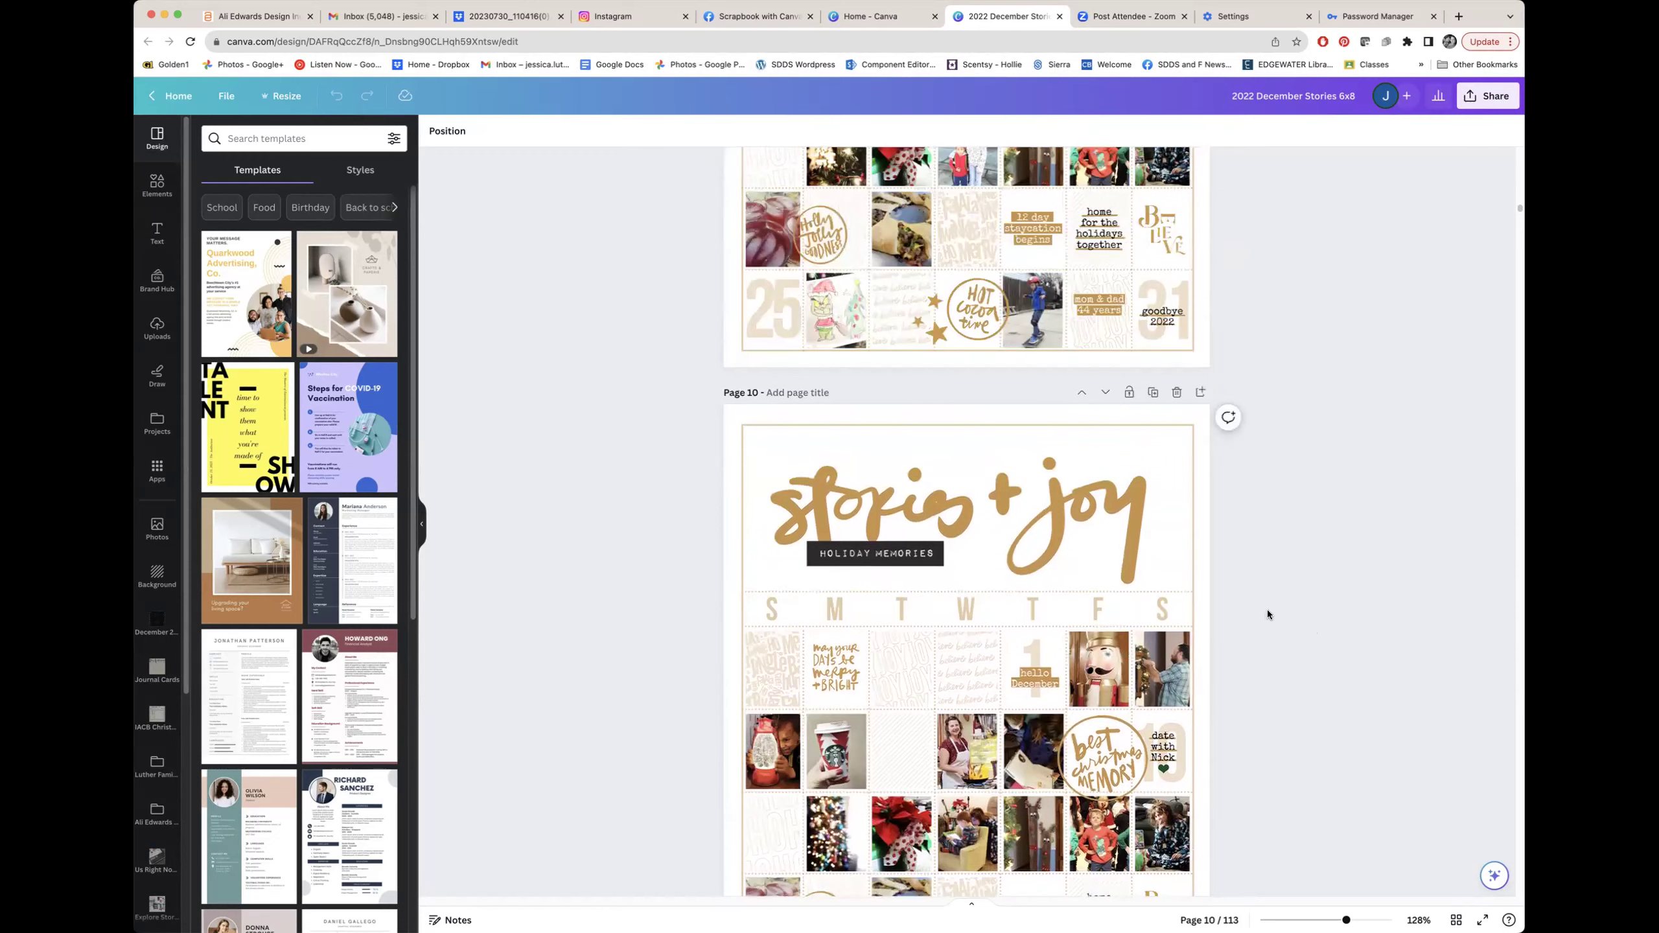
scroll(1268, 610, up, 4)
scroll(1268, 609, down, 3)
scroll(1268, 610, down, 5)
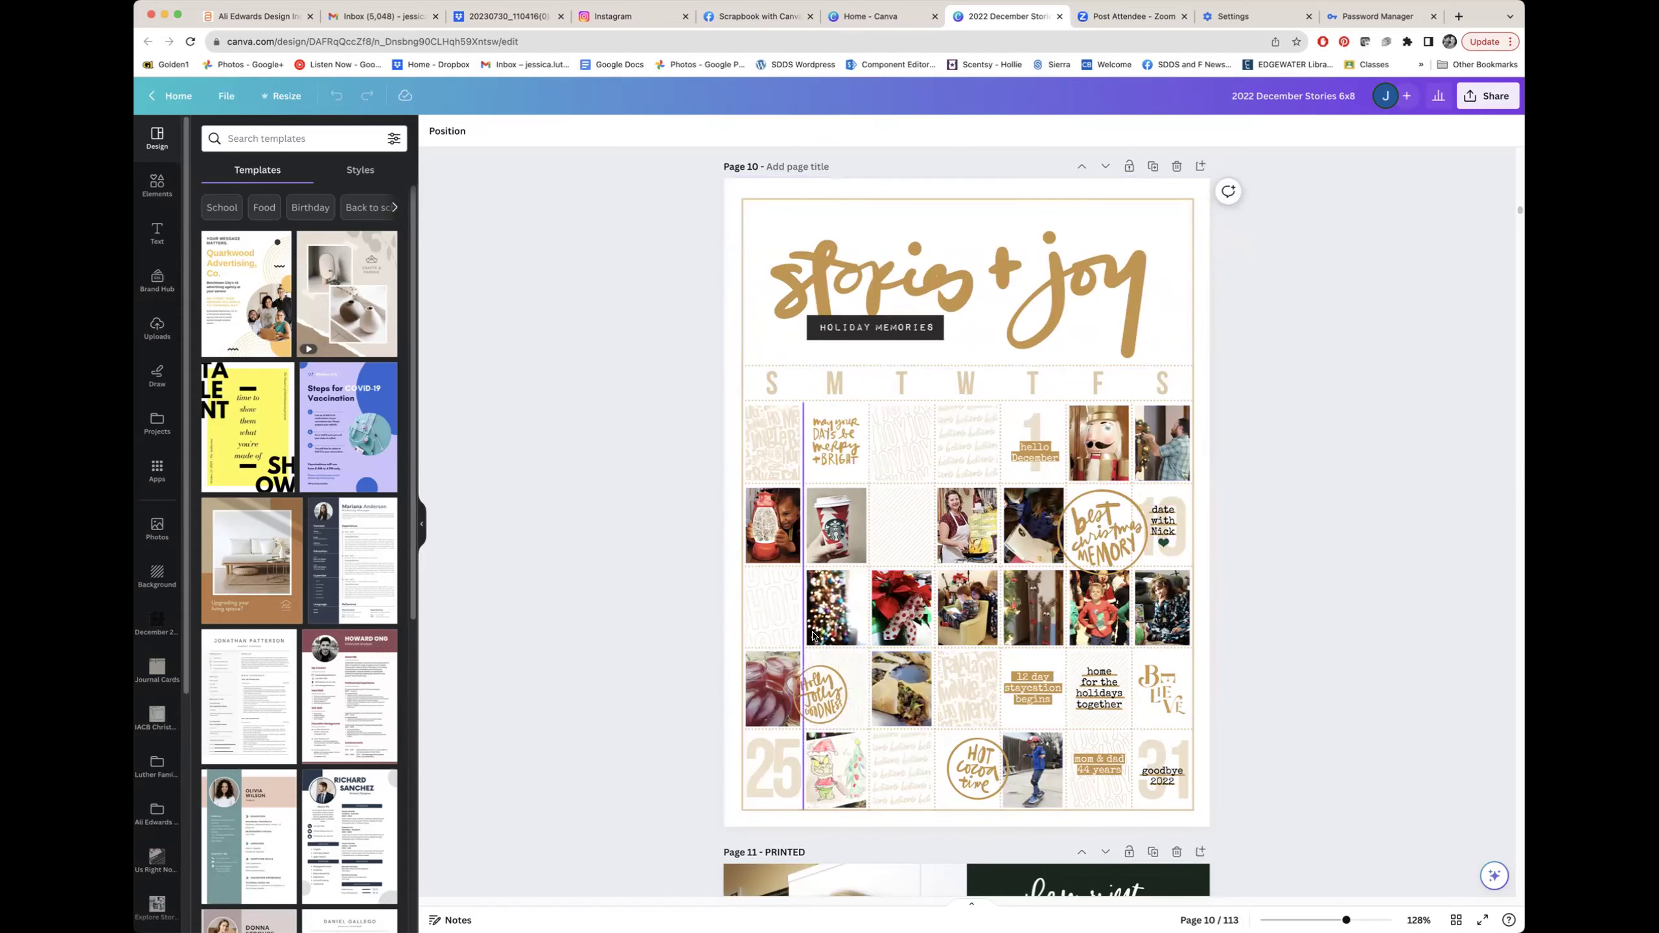
scroll(774, 502, up, 7)
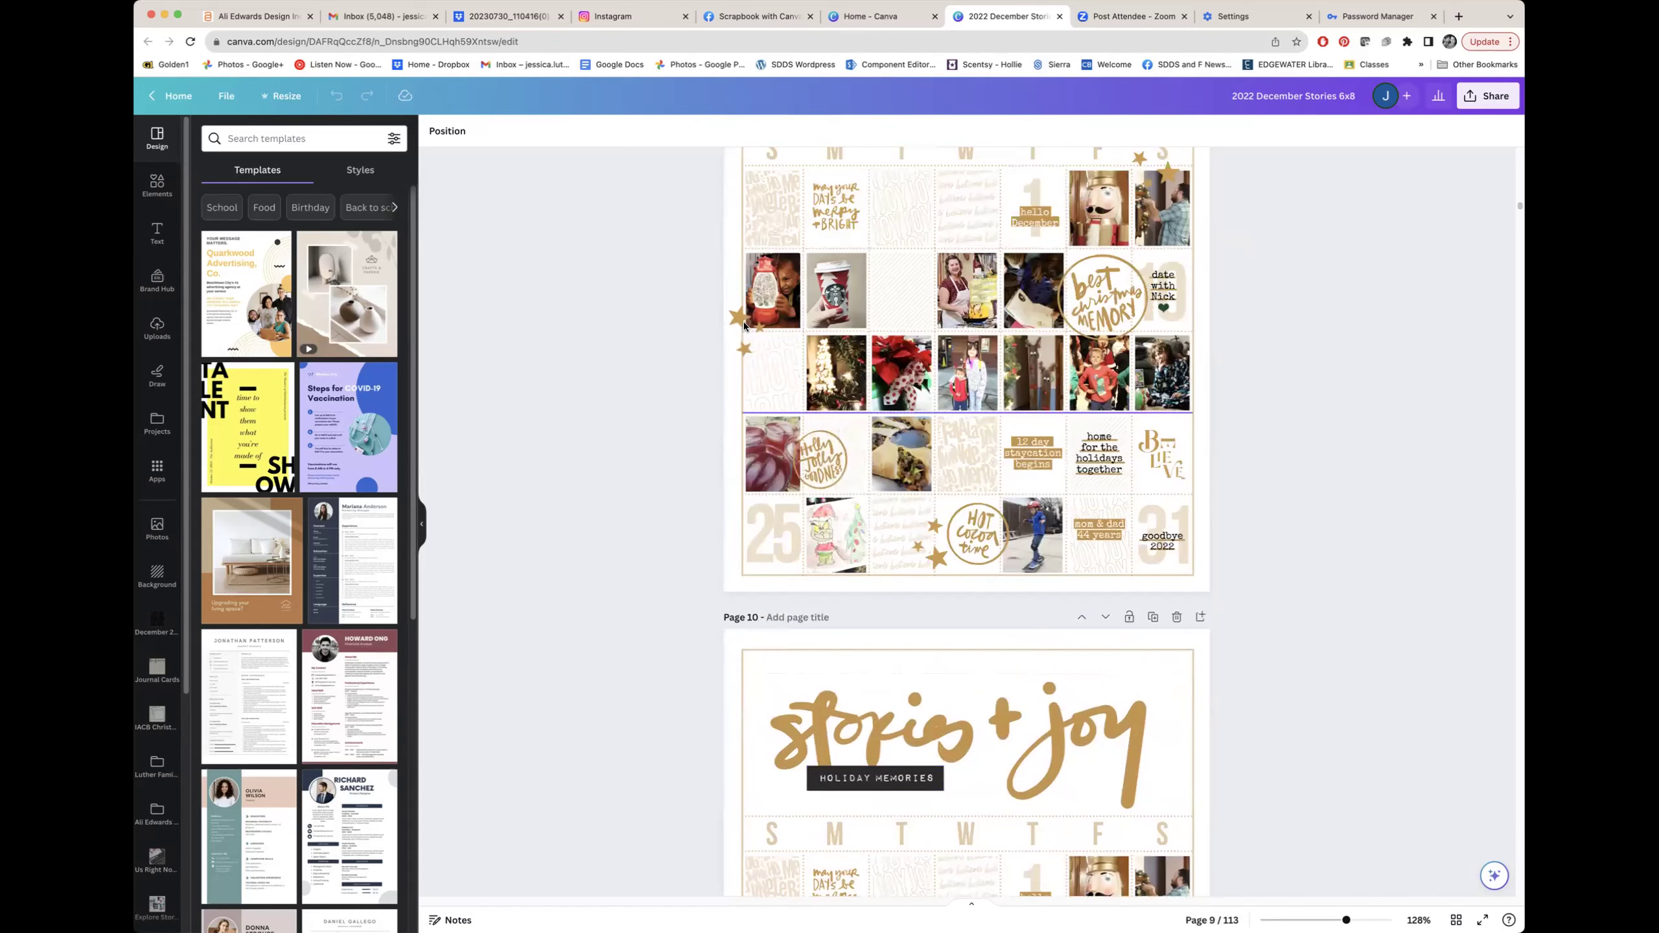
Look over the page 10 calendar and page 11, "the merriest day of the year".
scroll(1356, 508, down, 1)
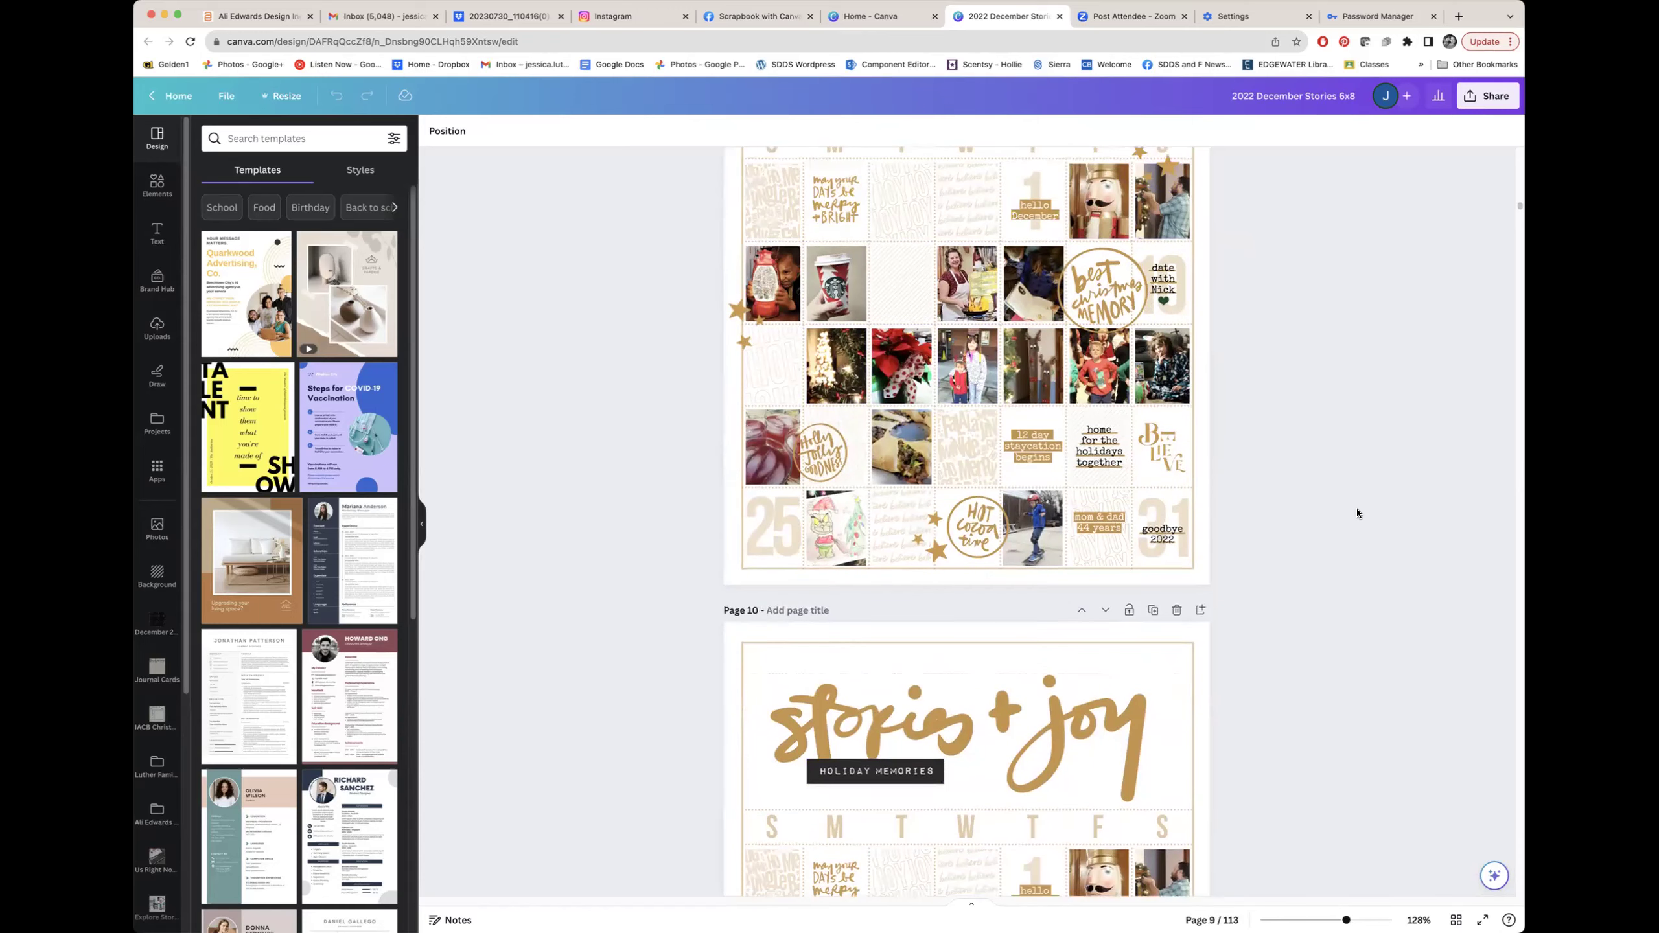
scroll(1356, 509, down, 6)
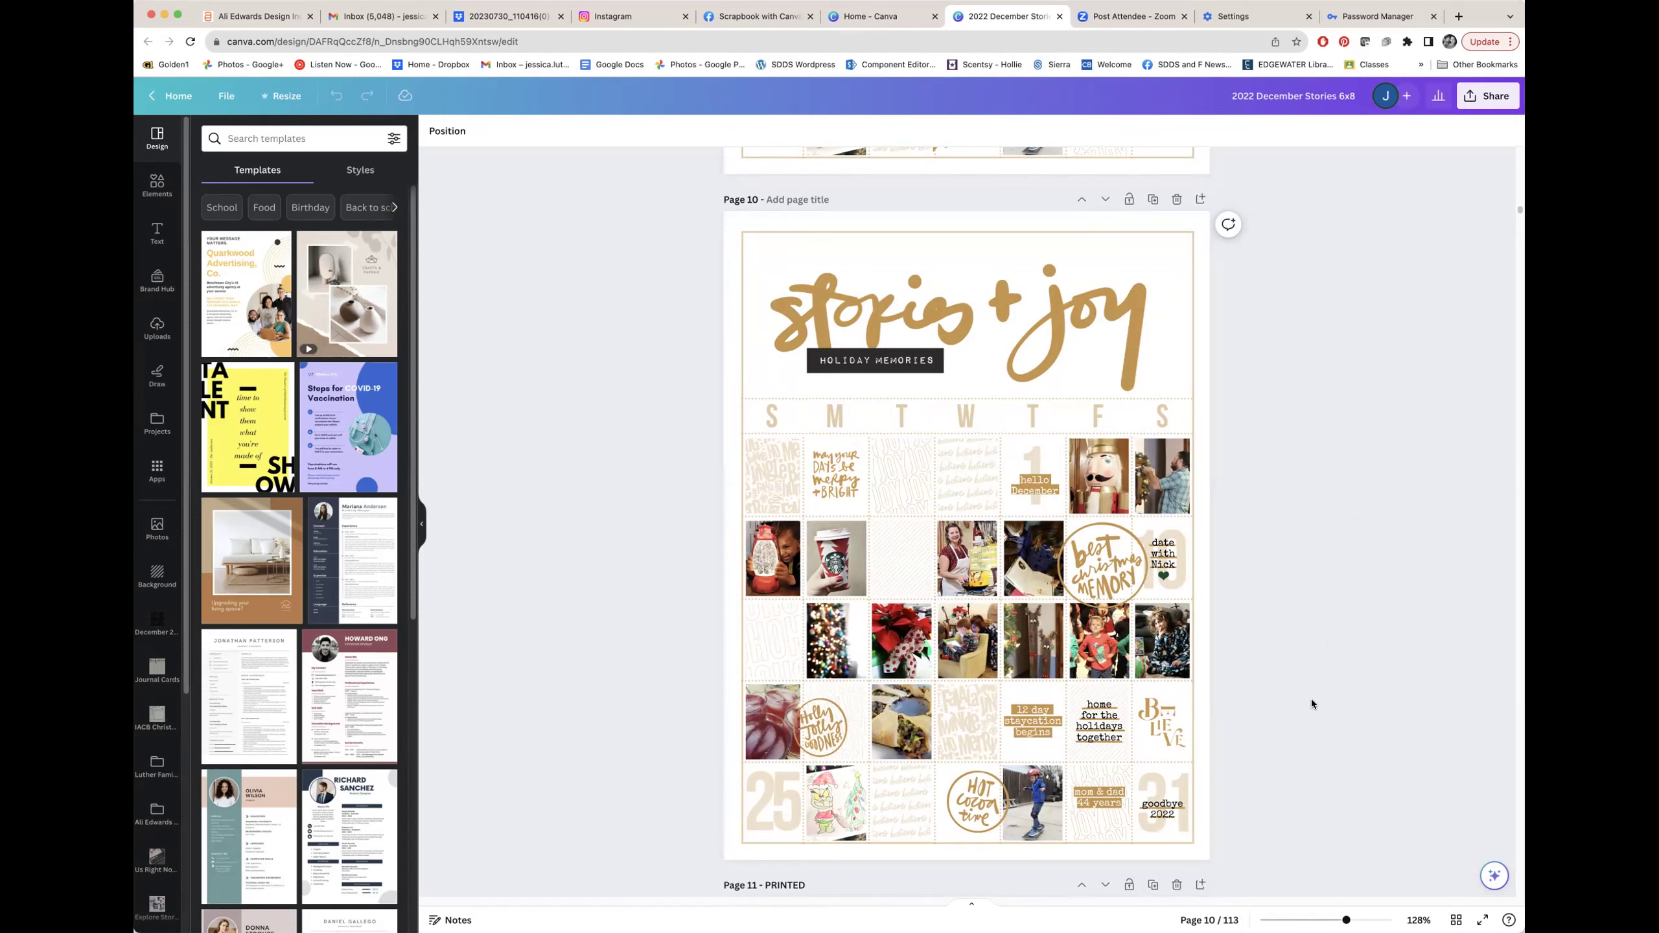
scroll(1312, 700, down, 2)
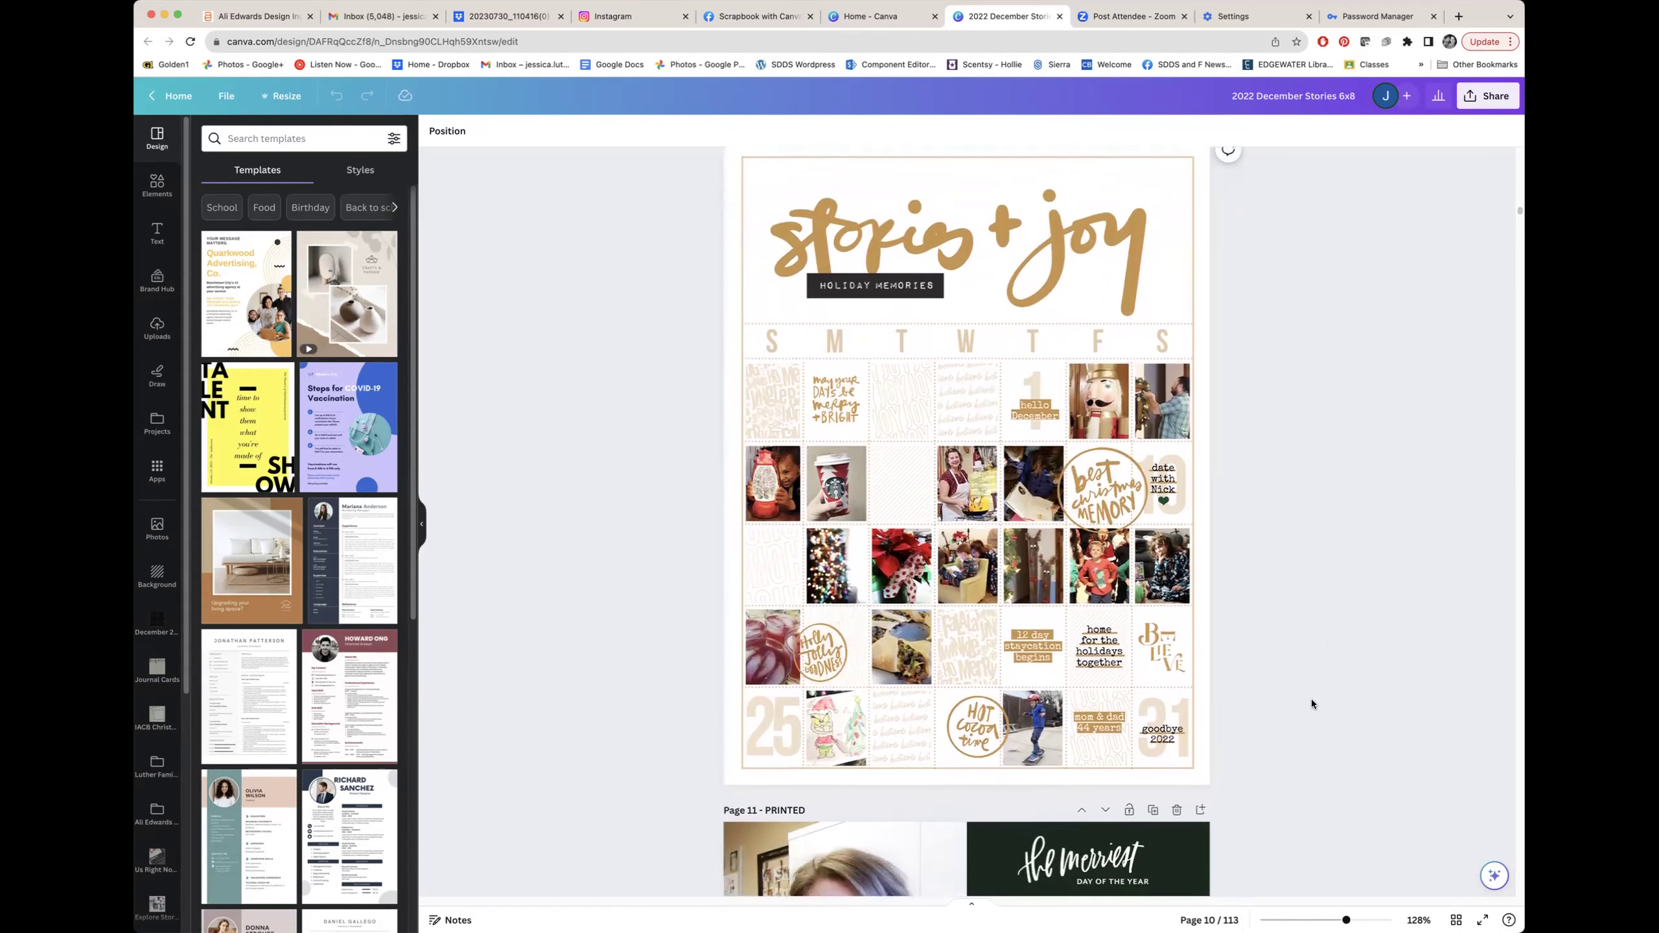
scroll(1312, 700, down, 5)
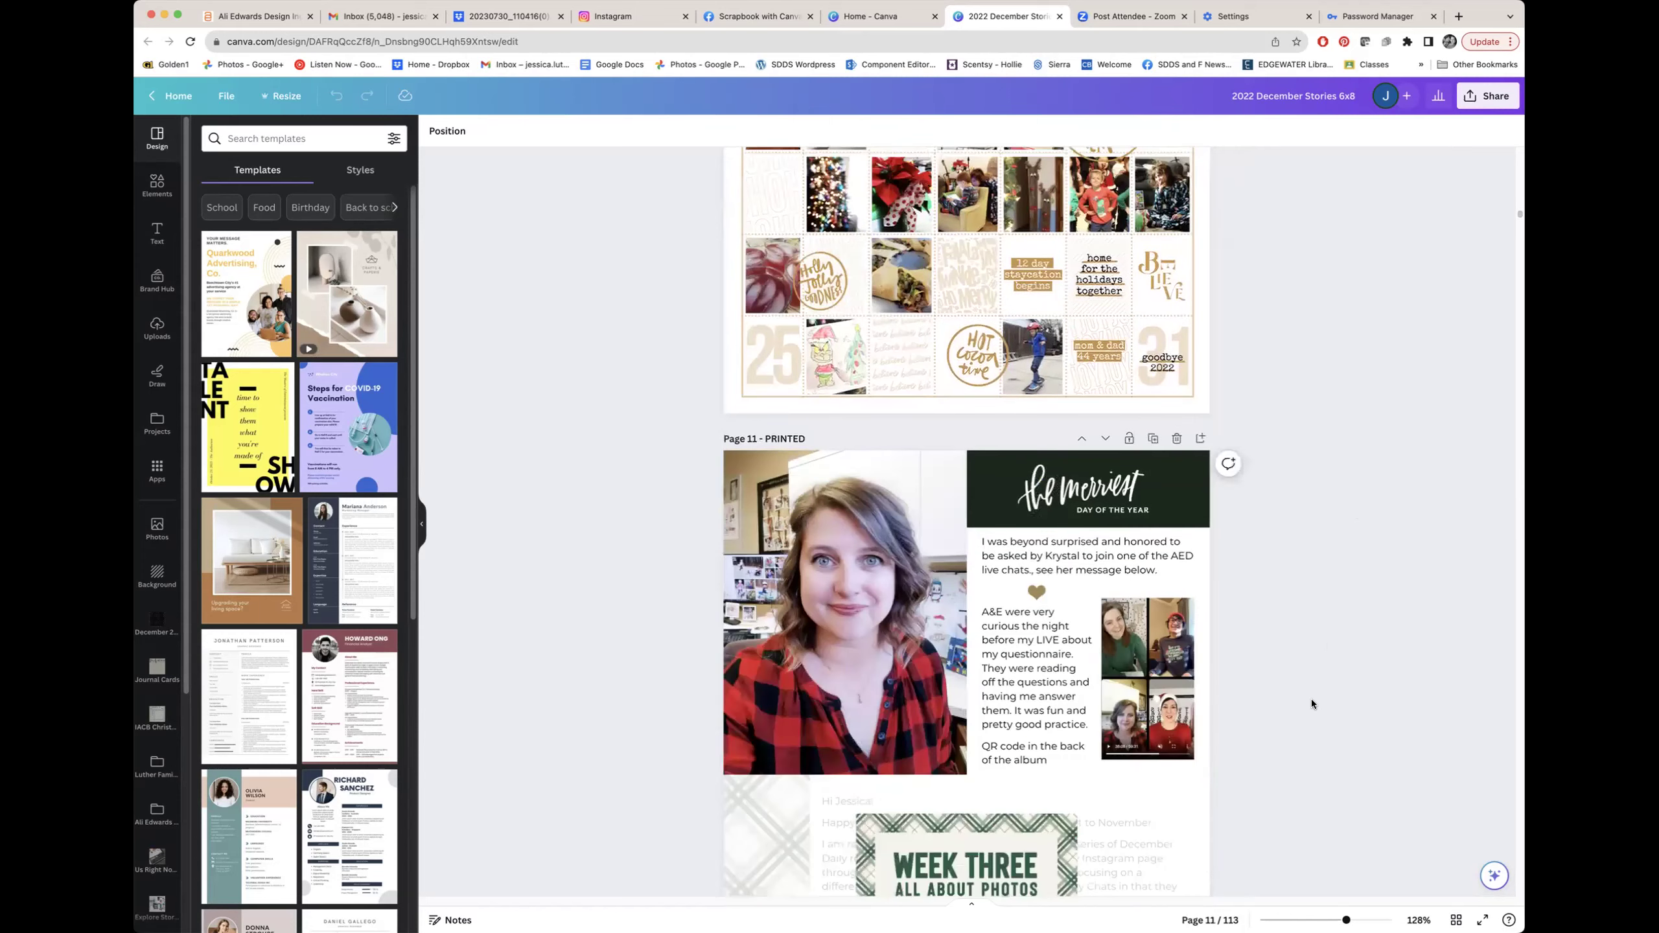
scroll(1311, 699, down, 4)
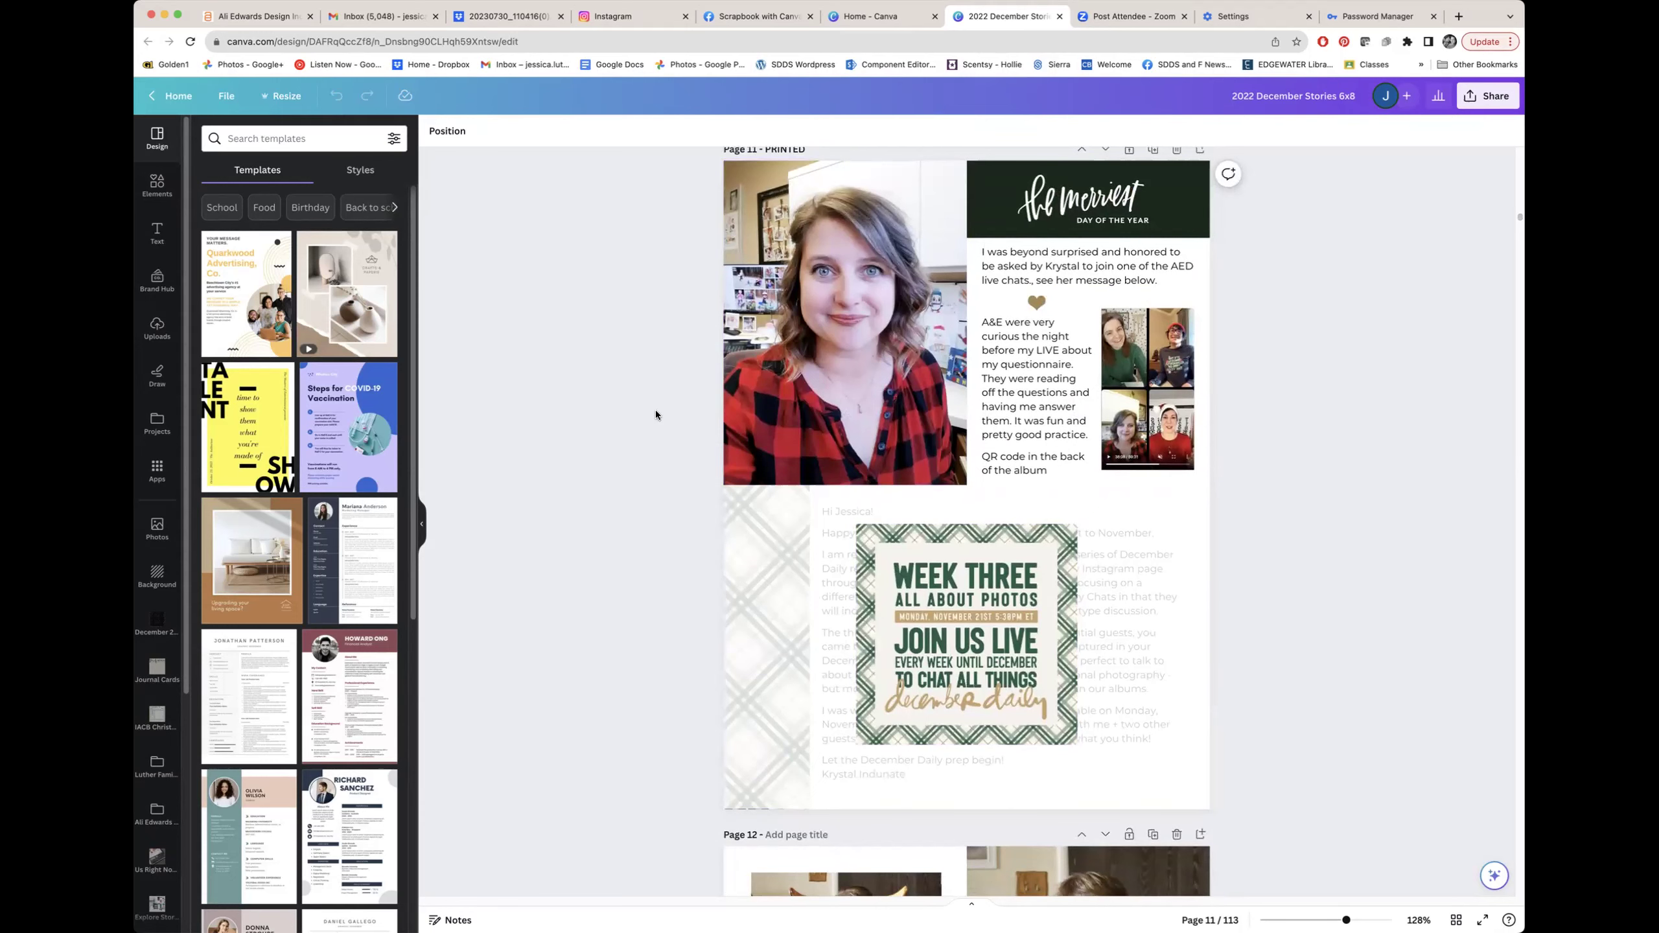
Shift the Week Three "Join us live" graphic slightly over the faded letter on page 11.
drag(1051, 632, 993, 627)
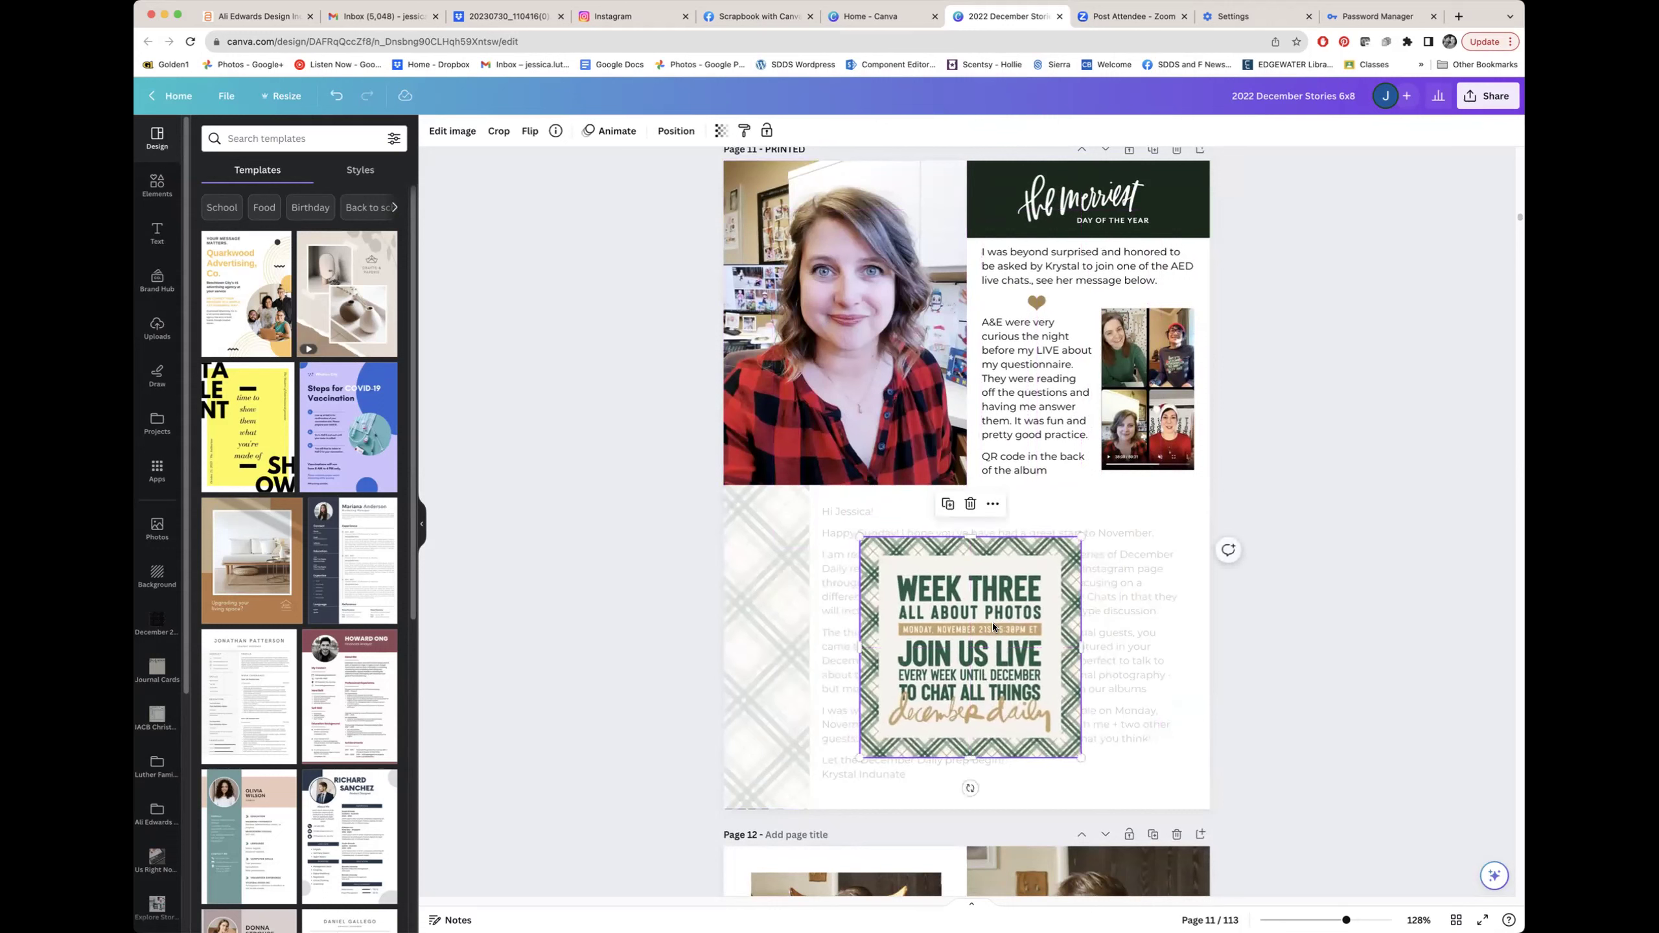
click(785, 588)
mouse_move(785, 588)
mouse_down()
mouse_move(846, 595)
mouse_move(836, 651)
mouse_move(738, 665)
mouse_move(659, 615)
mouse_move(678, 555)
mouse_move(770, 550)
mouse_move(837, 576)
mouse_move(825, 647)
mouse_move(822, 592)
mouse_move(784, 584)
mouse_up()
click(1019, 653)
drag(1018, 654, 1015, 647)
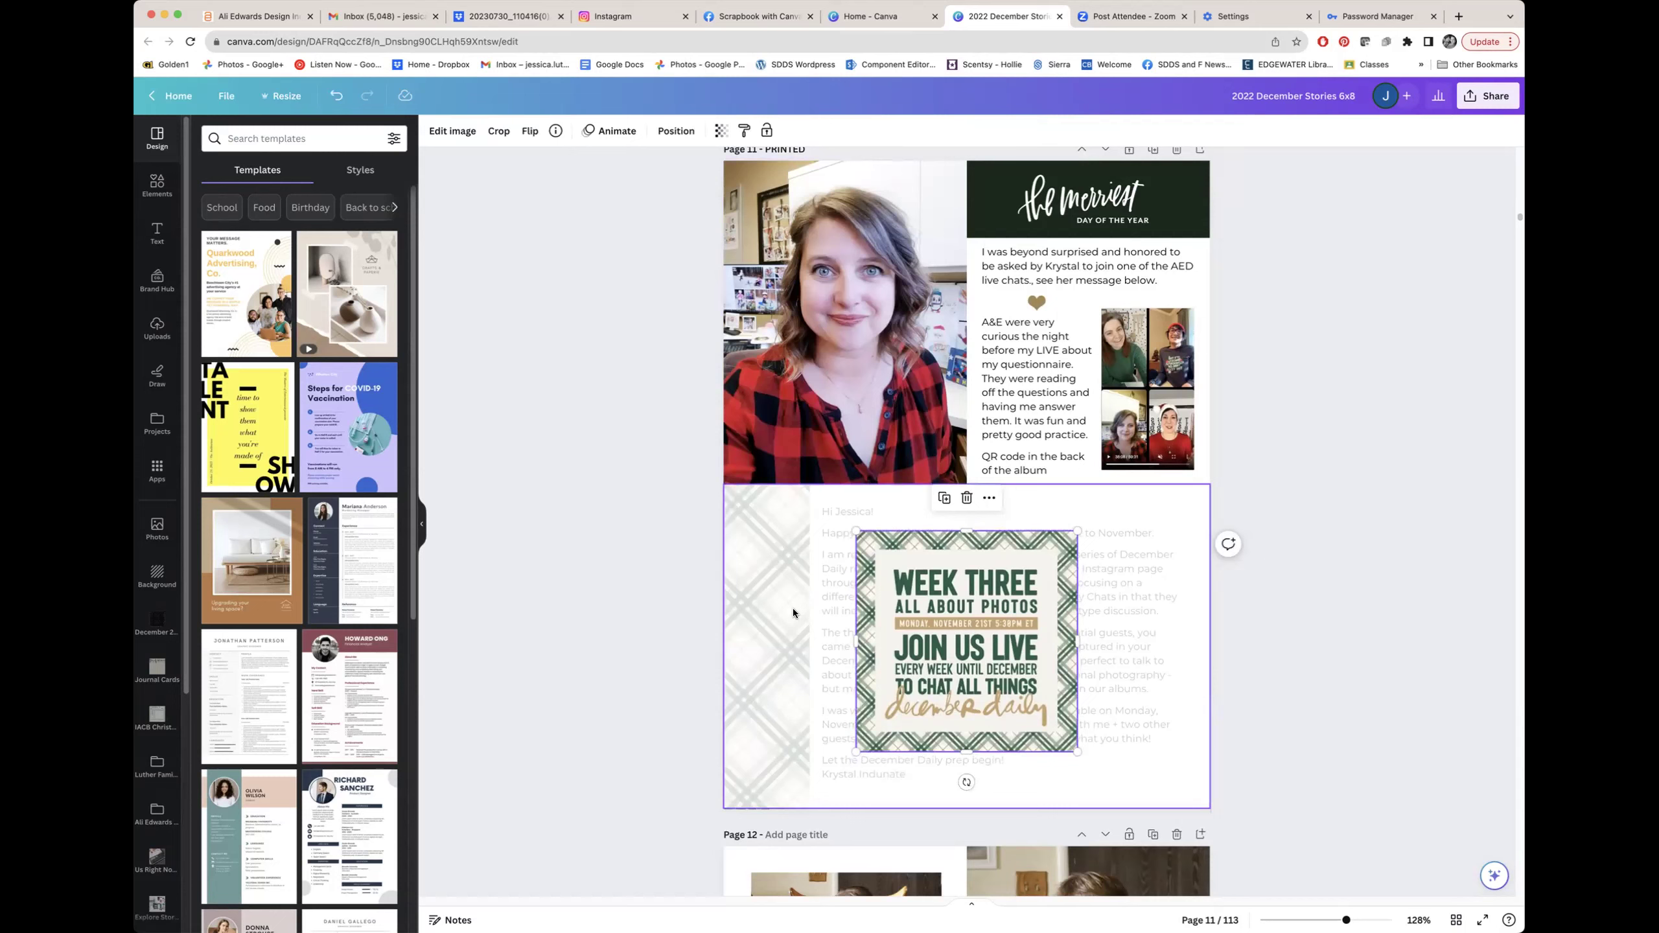
Highlight the lower letter background and the gold heart on page 11, and clear the selection.
drag(817, 610, 757, 593)
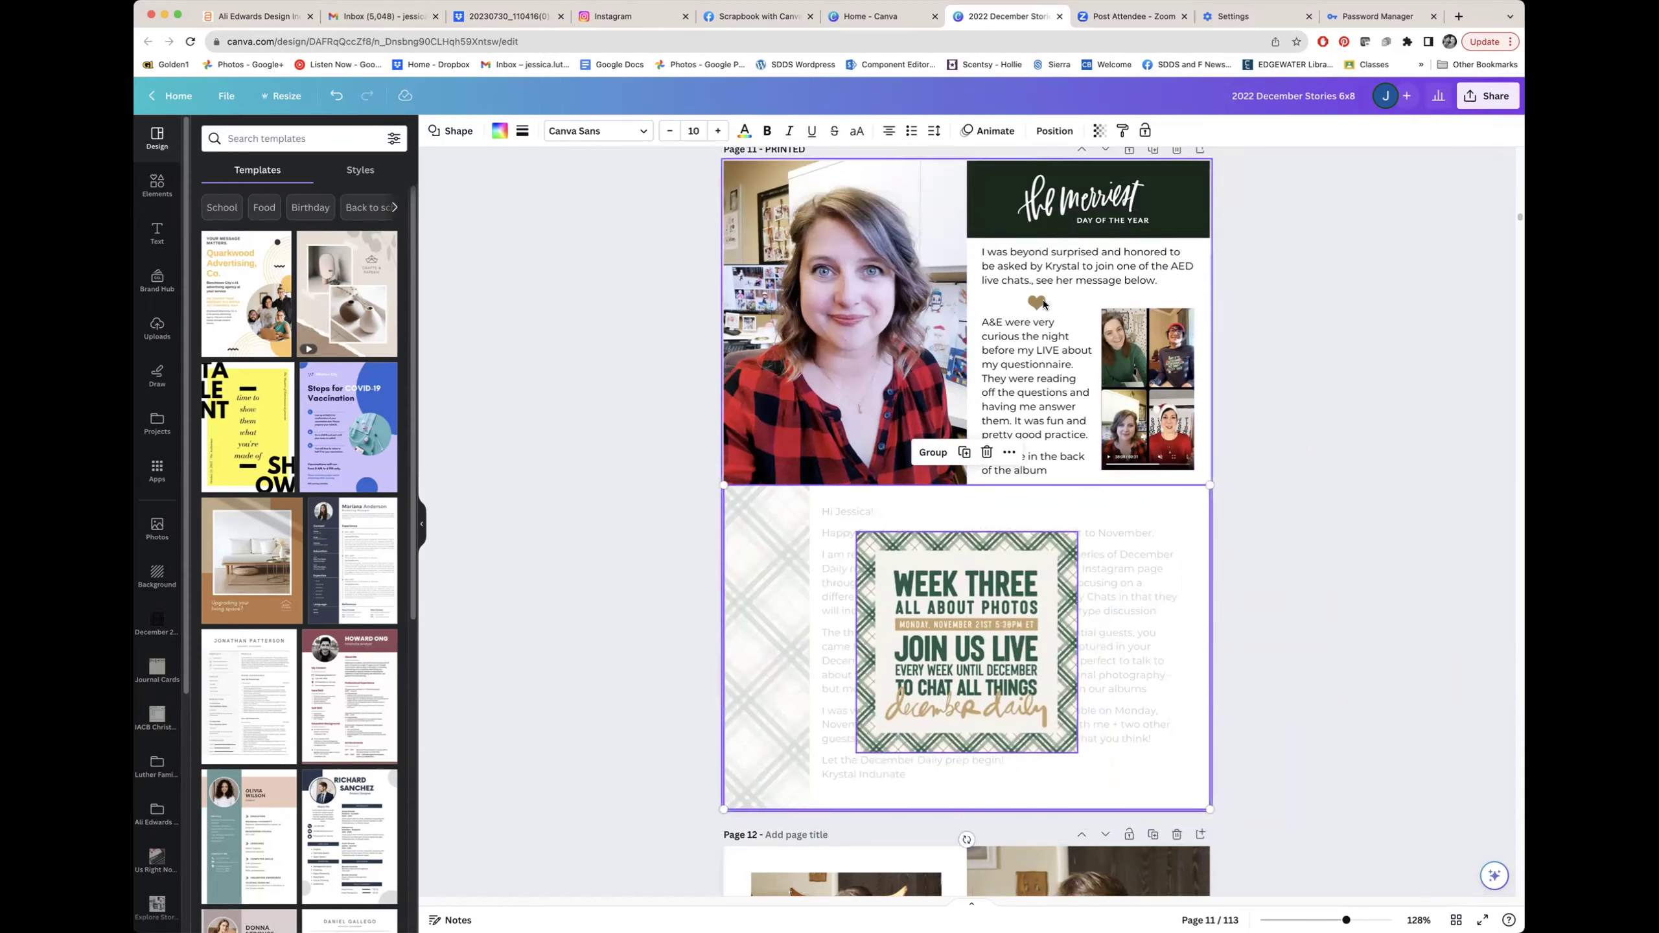
click(1040, 301)
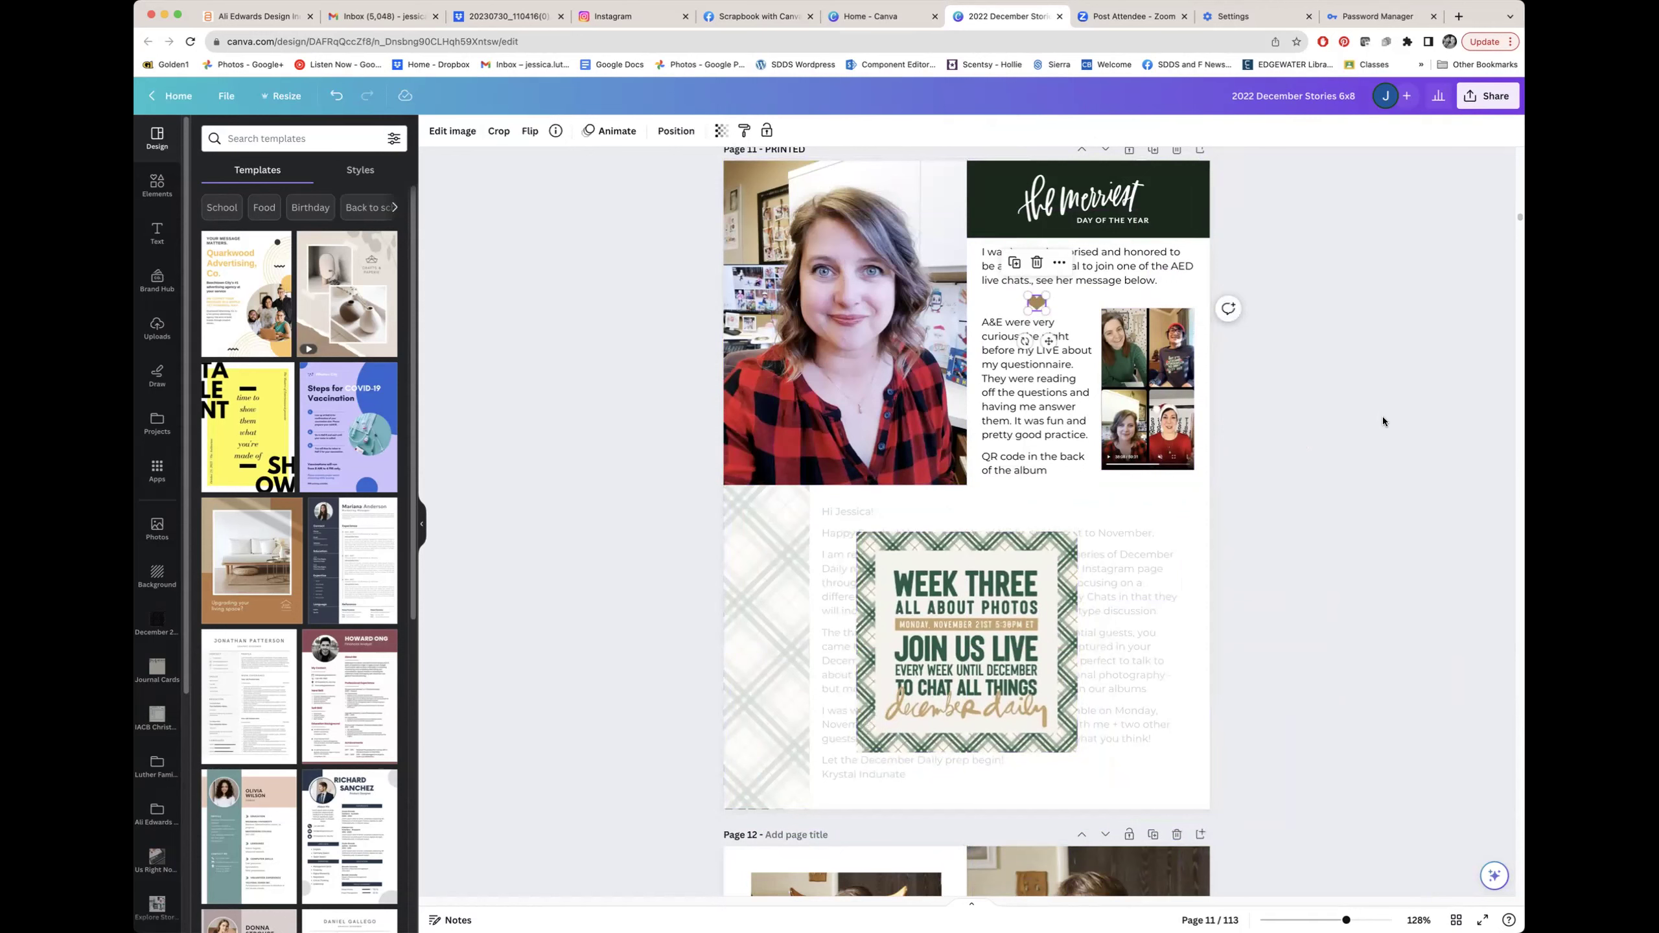
click(1307, 309)
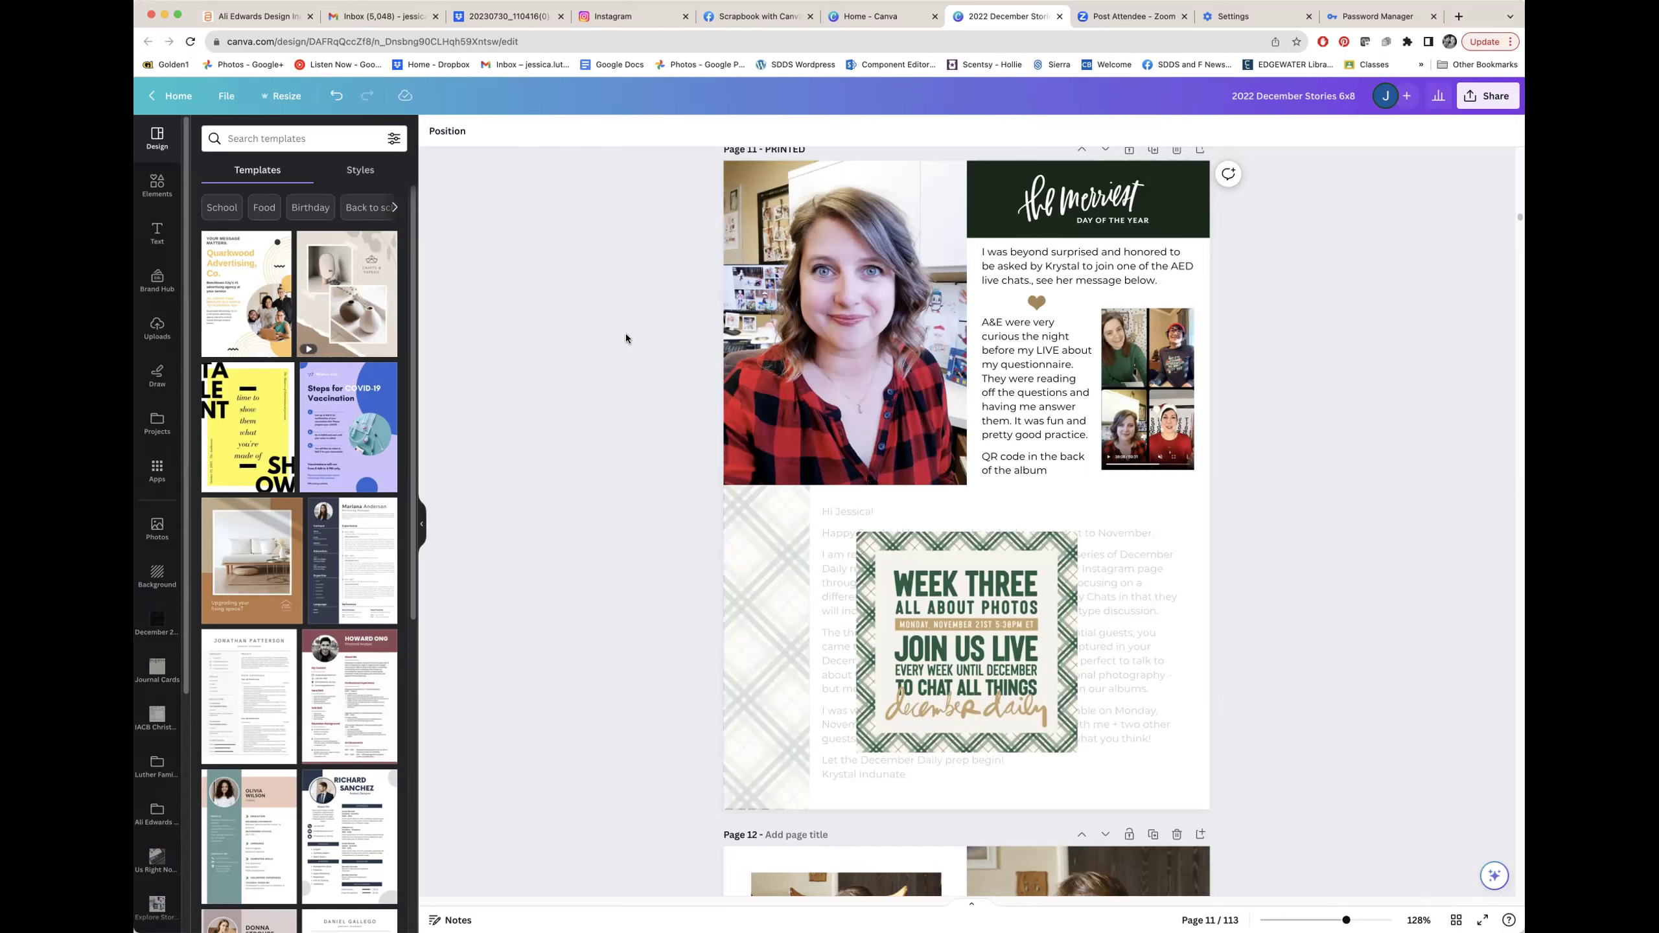
Examine the "Making a List" layout on page 12 and the wish book story on page 13.
scroll(625, 337, down, 5)
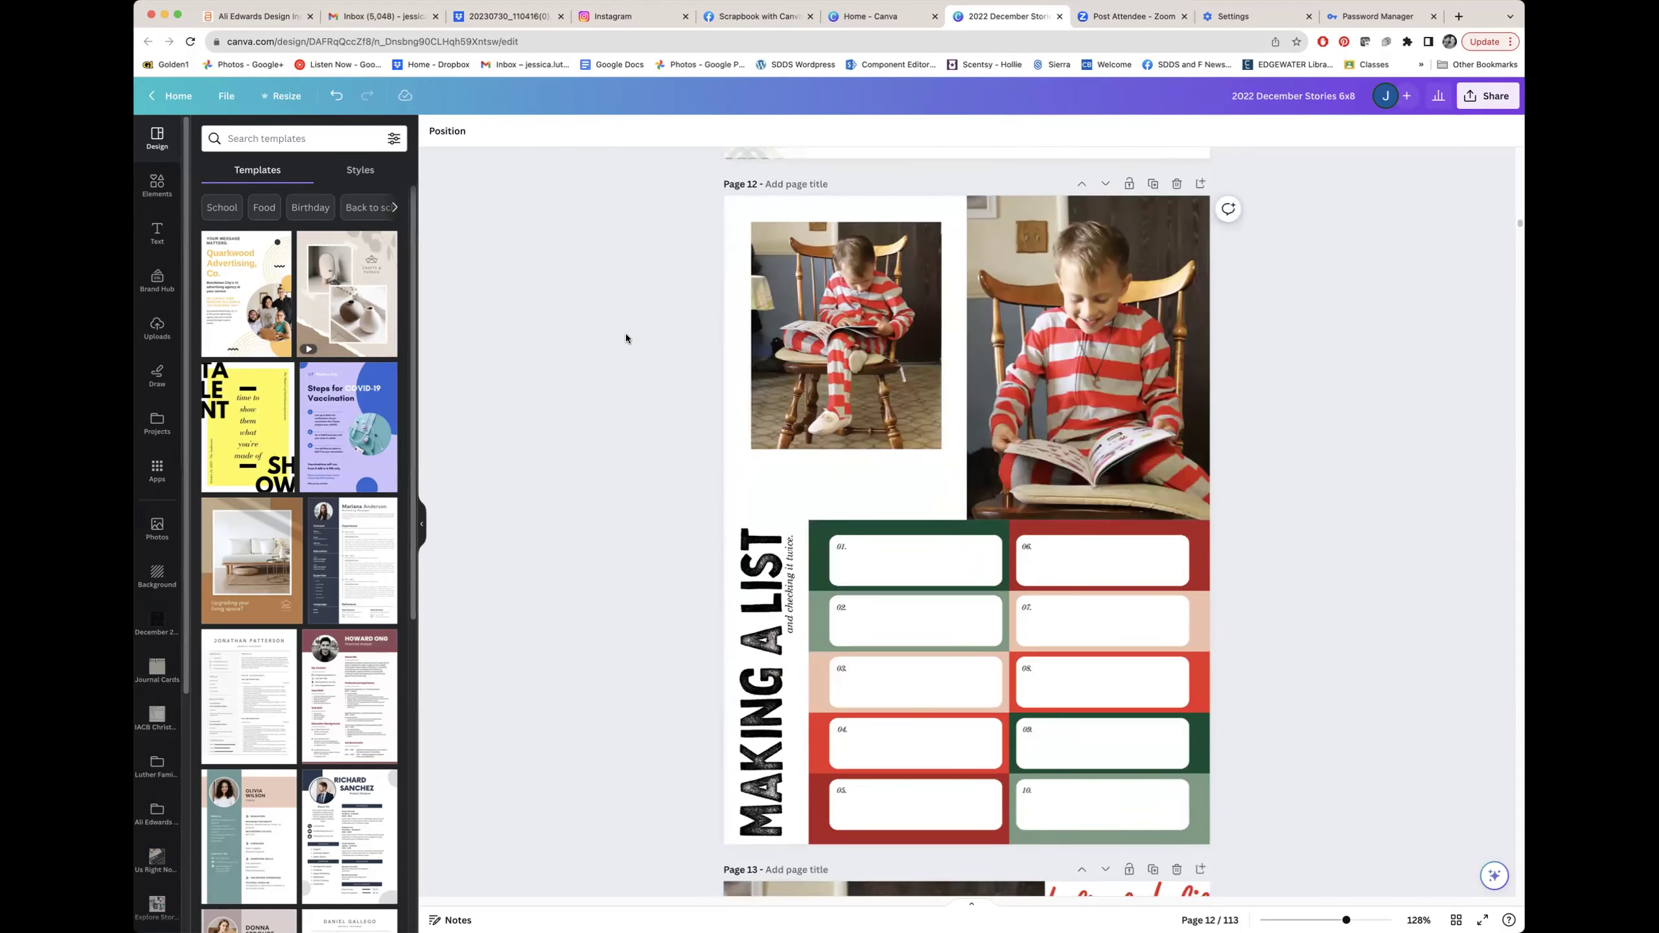
click(1013, 300)
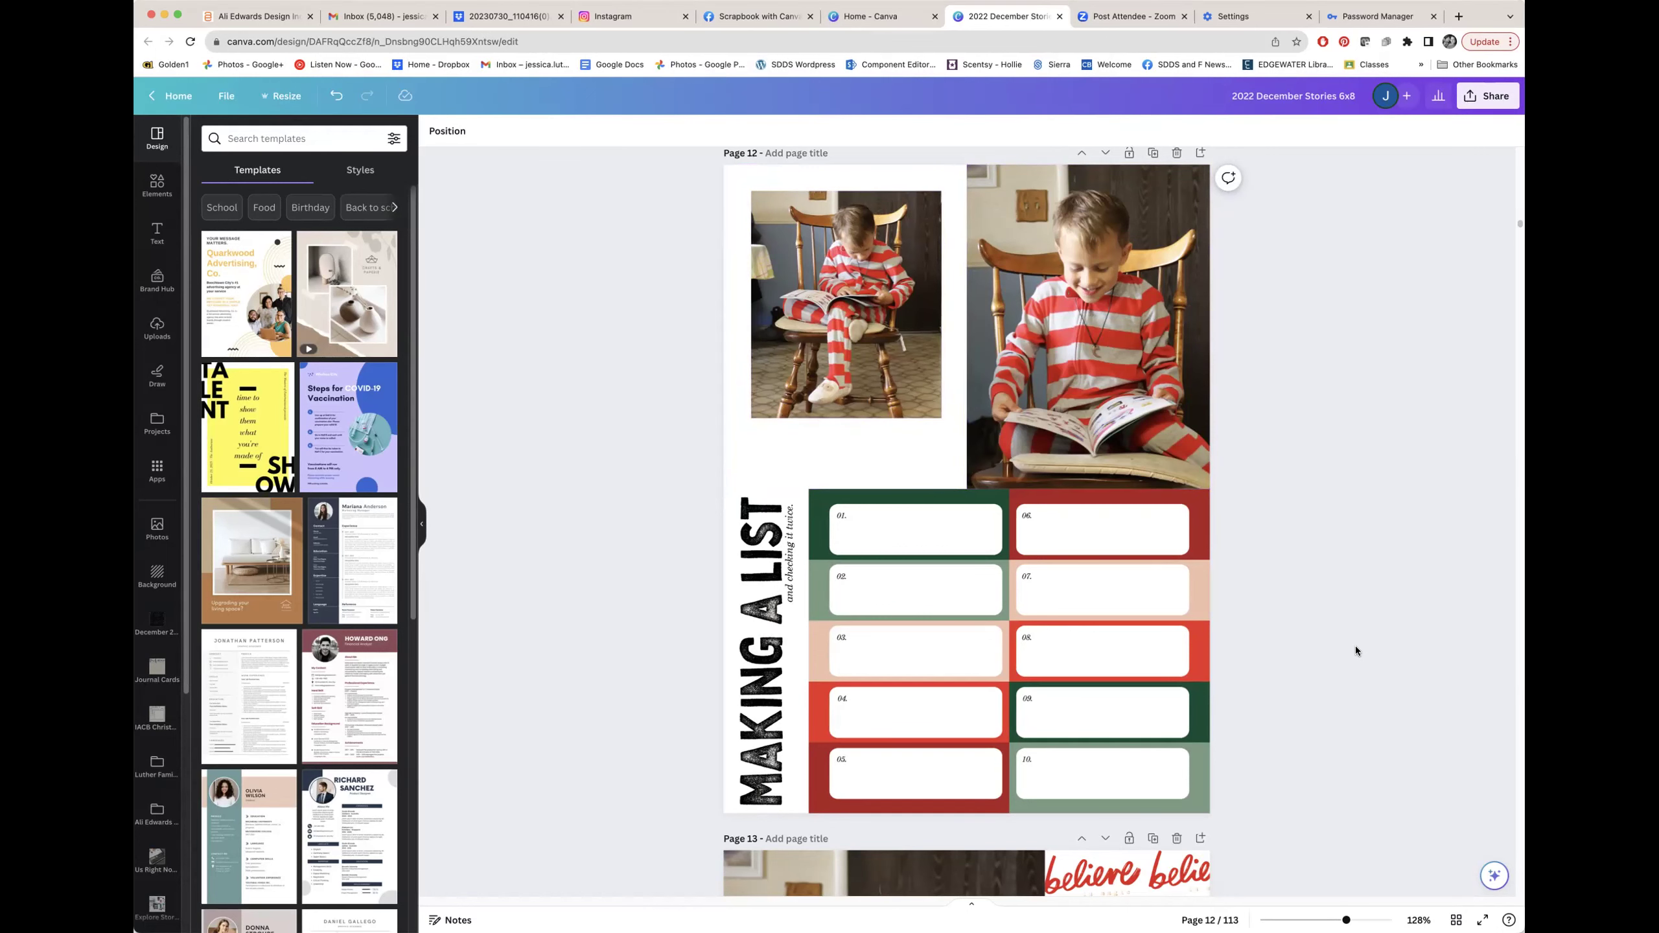
scroll(1357, 649, down, 10)
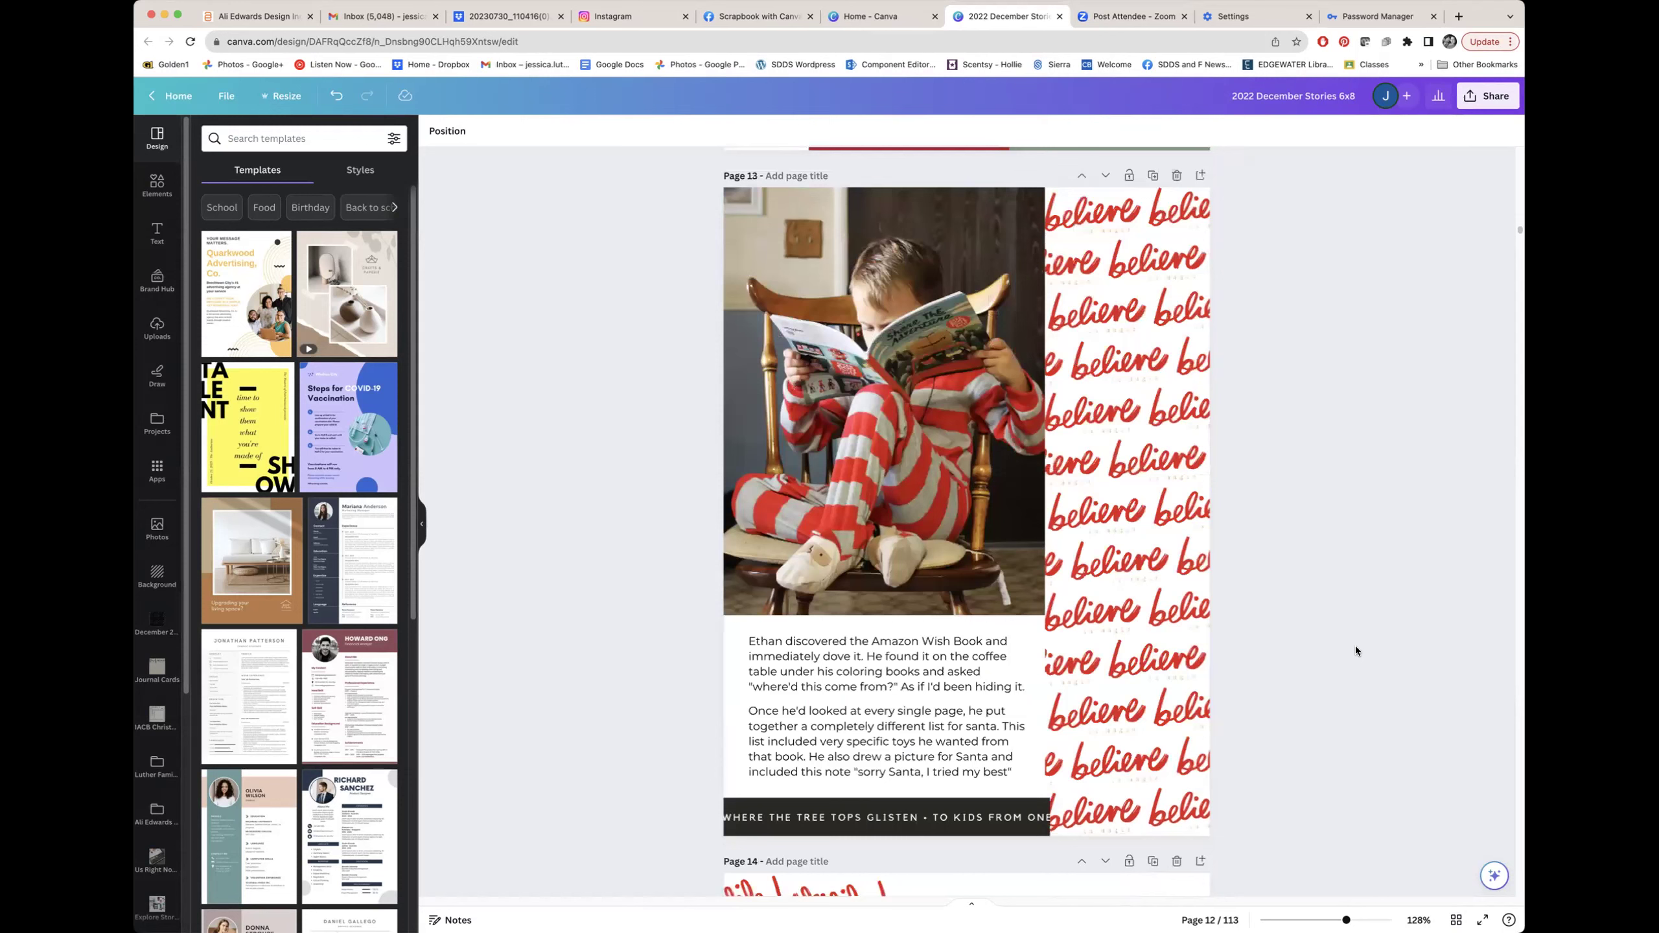
scroll(1355, 649, down, 1)
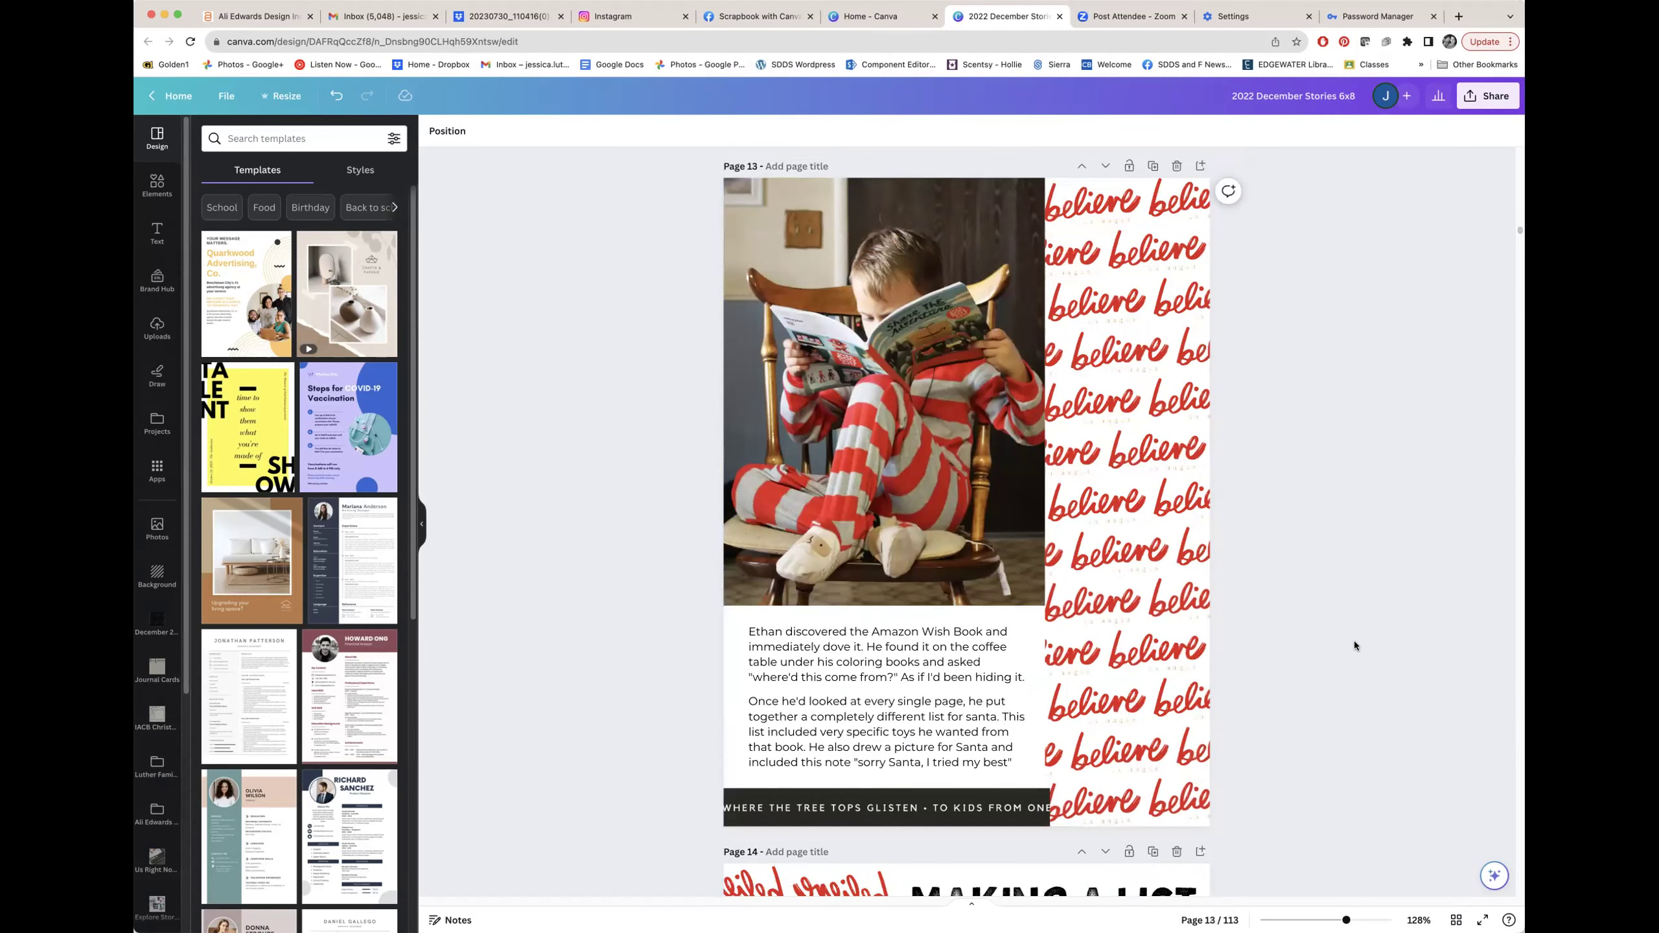
Select the red "believe" pattern strip on page 13 and compare it with the mirrored strip on page 14.
click(1195, 428)
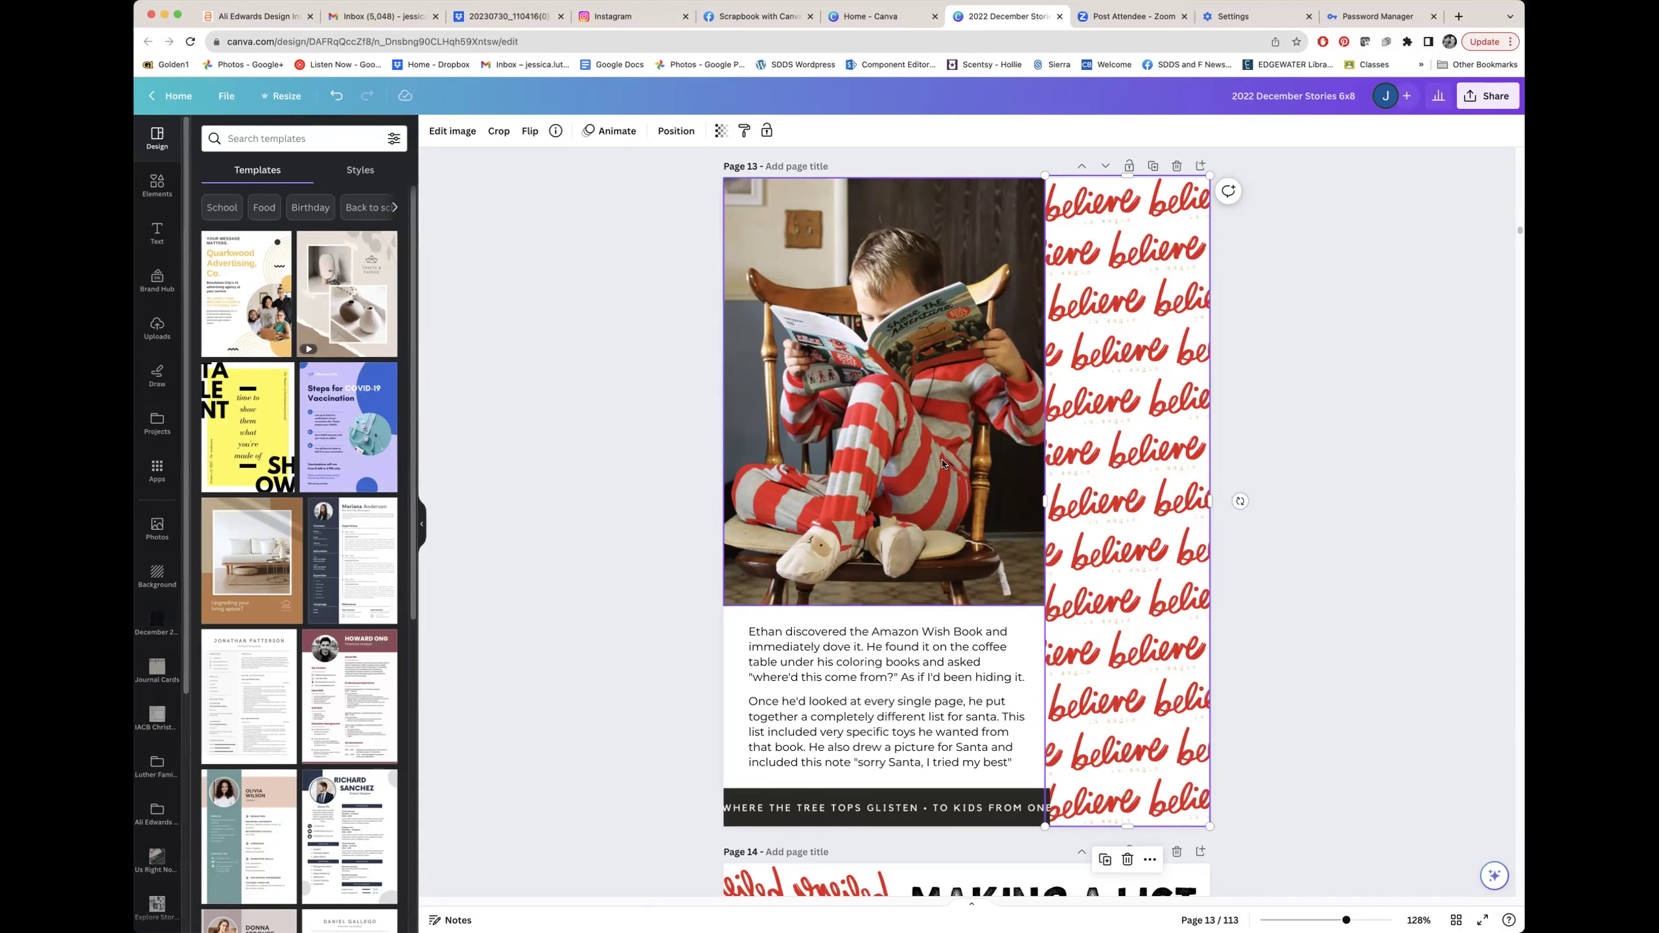
scroll(941, 459, down, 5)
scroll(941, 459, down, 2)
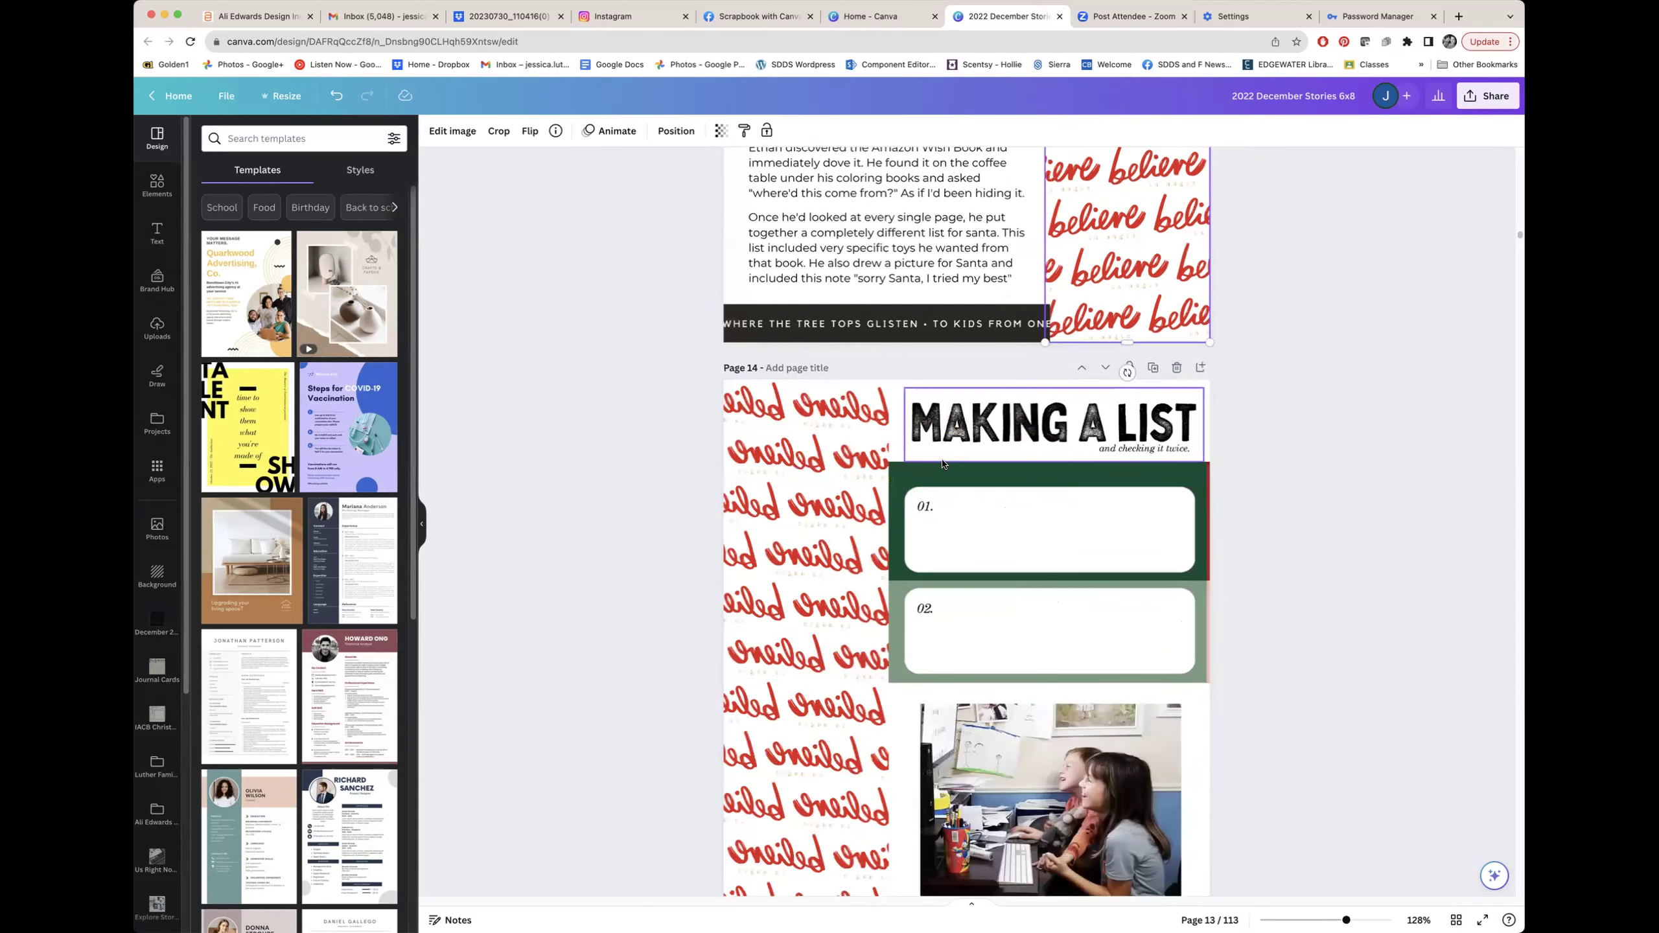
scroll(943, 464, down, 4)
scroll(982, 486, up, 6)
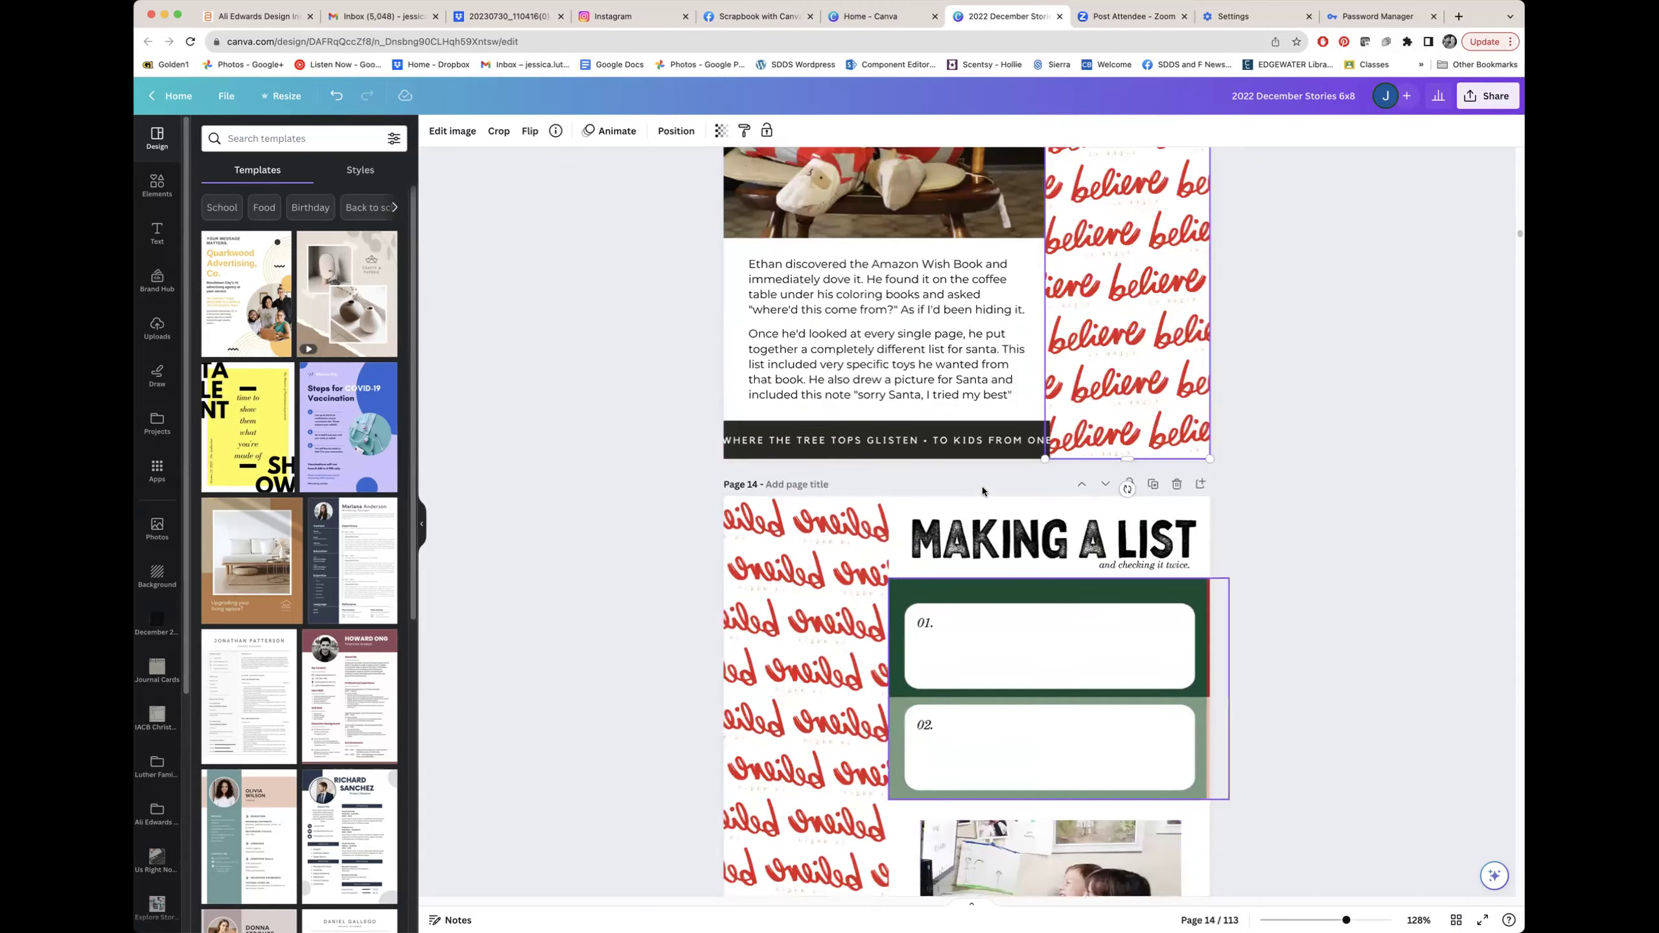
Highlight the reading photo, the journaling text and the dark lyric banner together on page 13.
scroll(983, 486, up, 3)
drag(651, 245, 849, 510)
scroll(783, 441, up, 3)
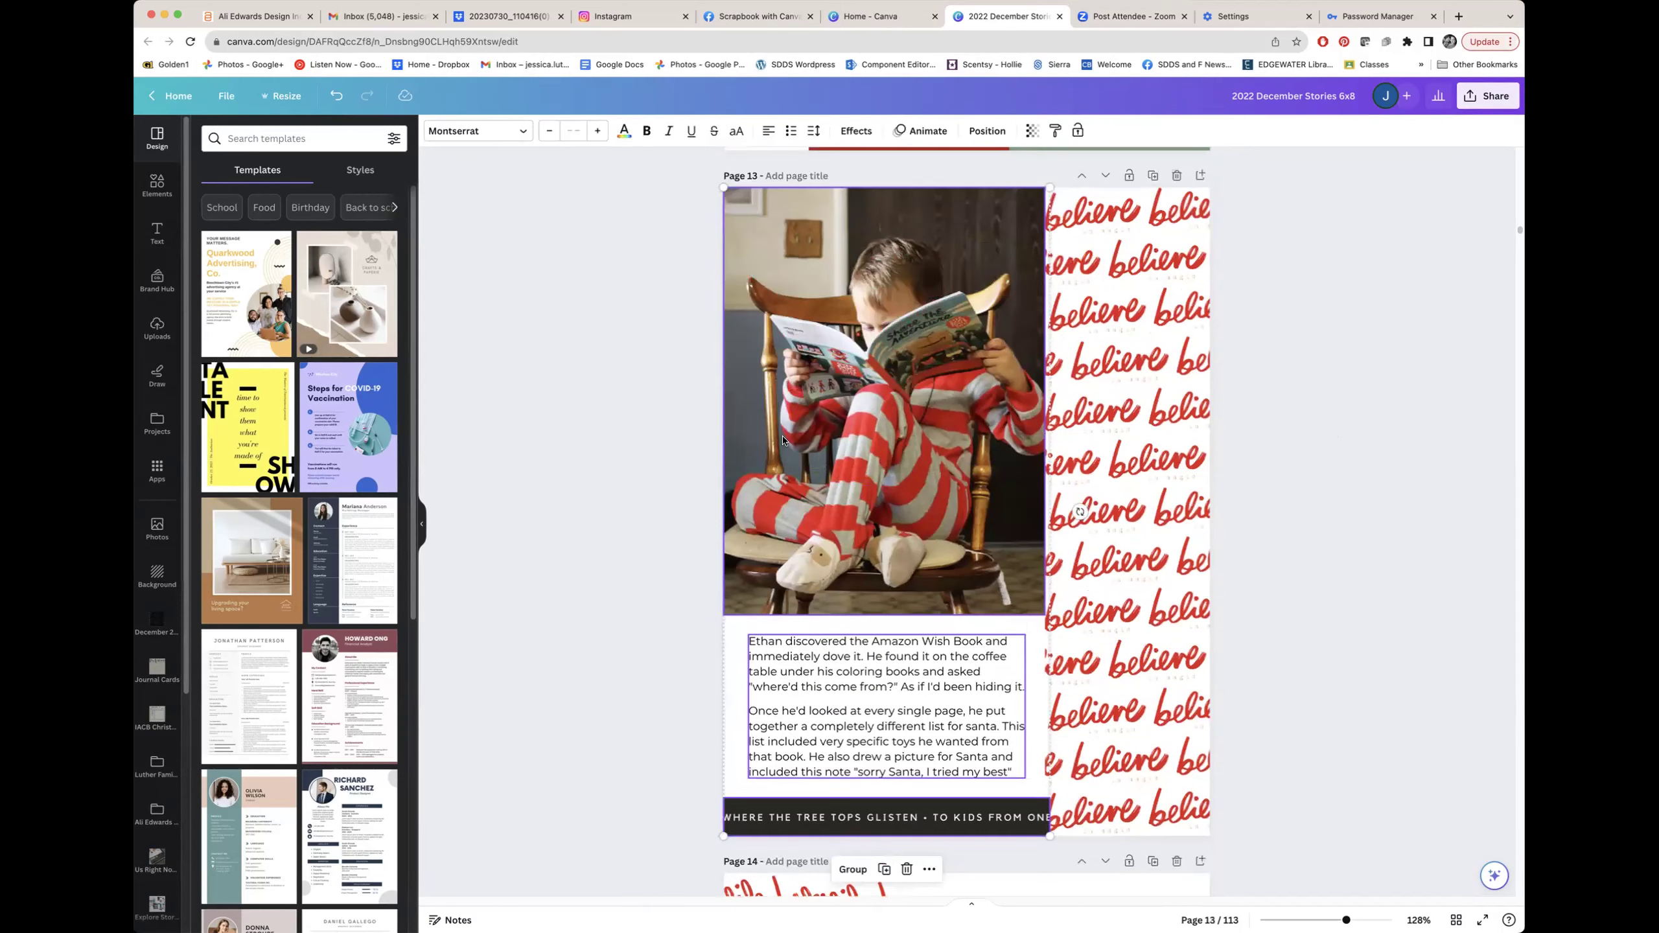
drag(686, 319, 973, 818)
Highlight the "Making a List" title, numbered cards, photo and caption together on page 14.
scroll(988, 792, down, 5)
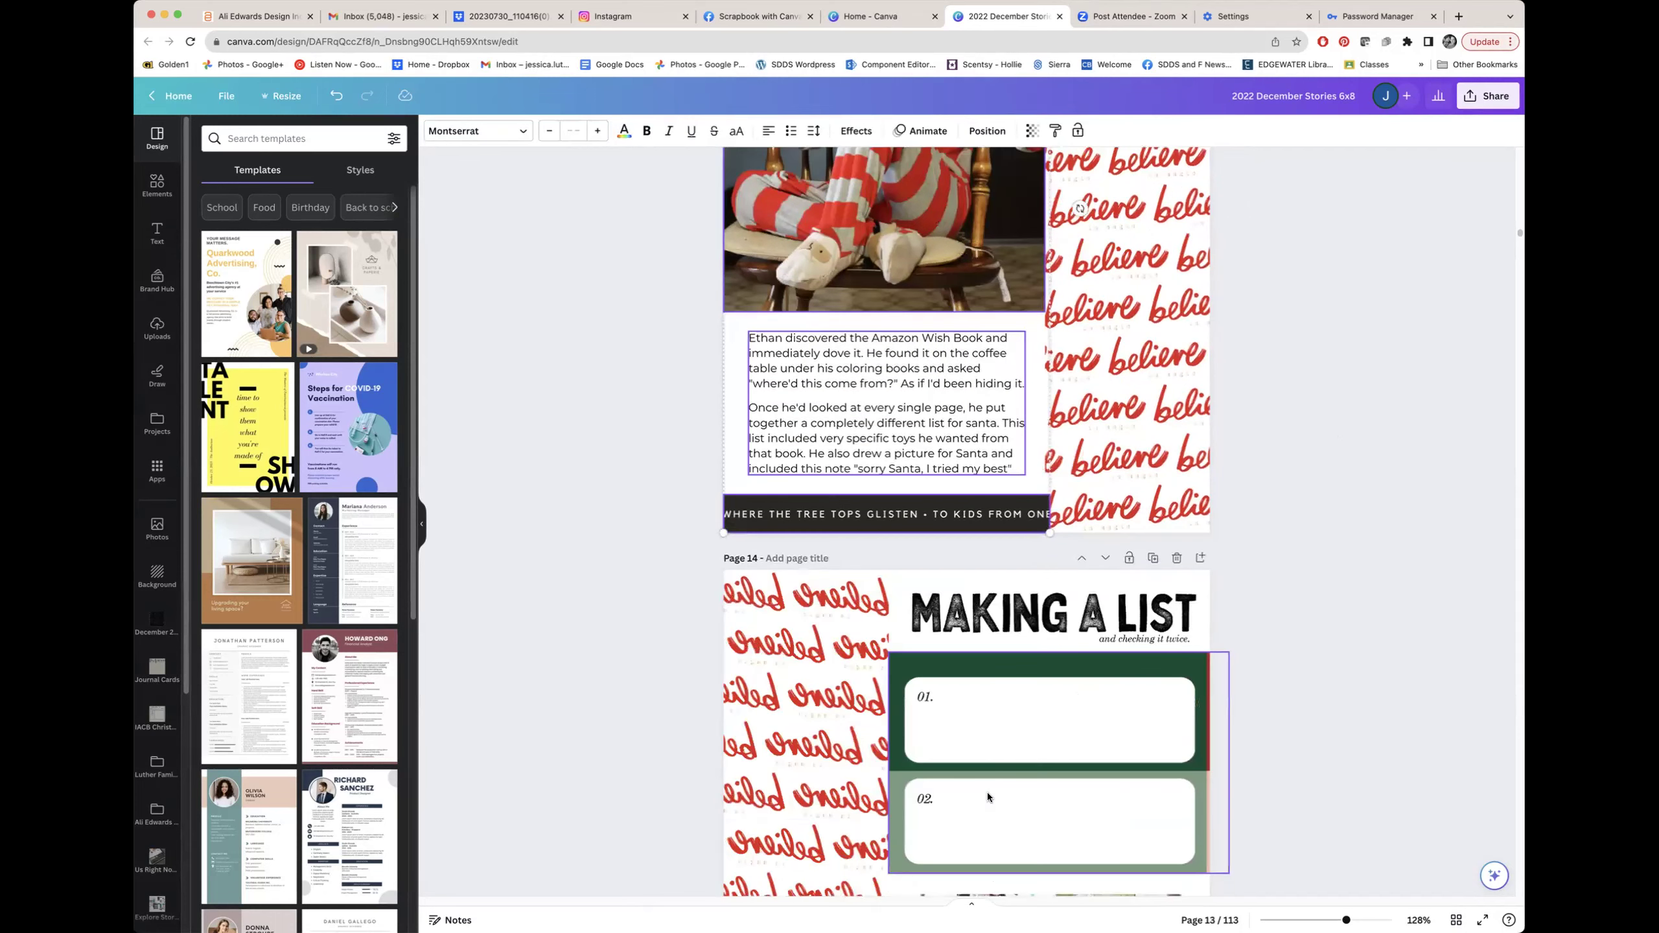
scroll(987, 791, down, 5)
scroll(1272, 310, down, 3)
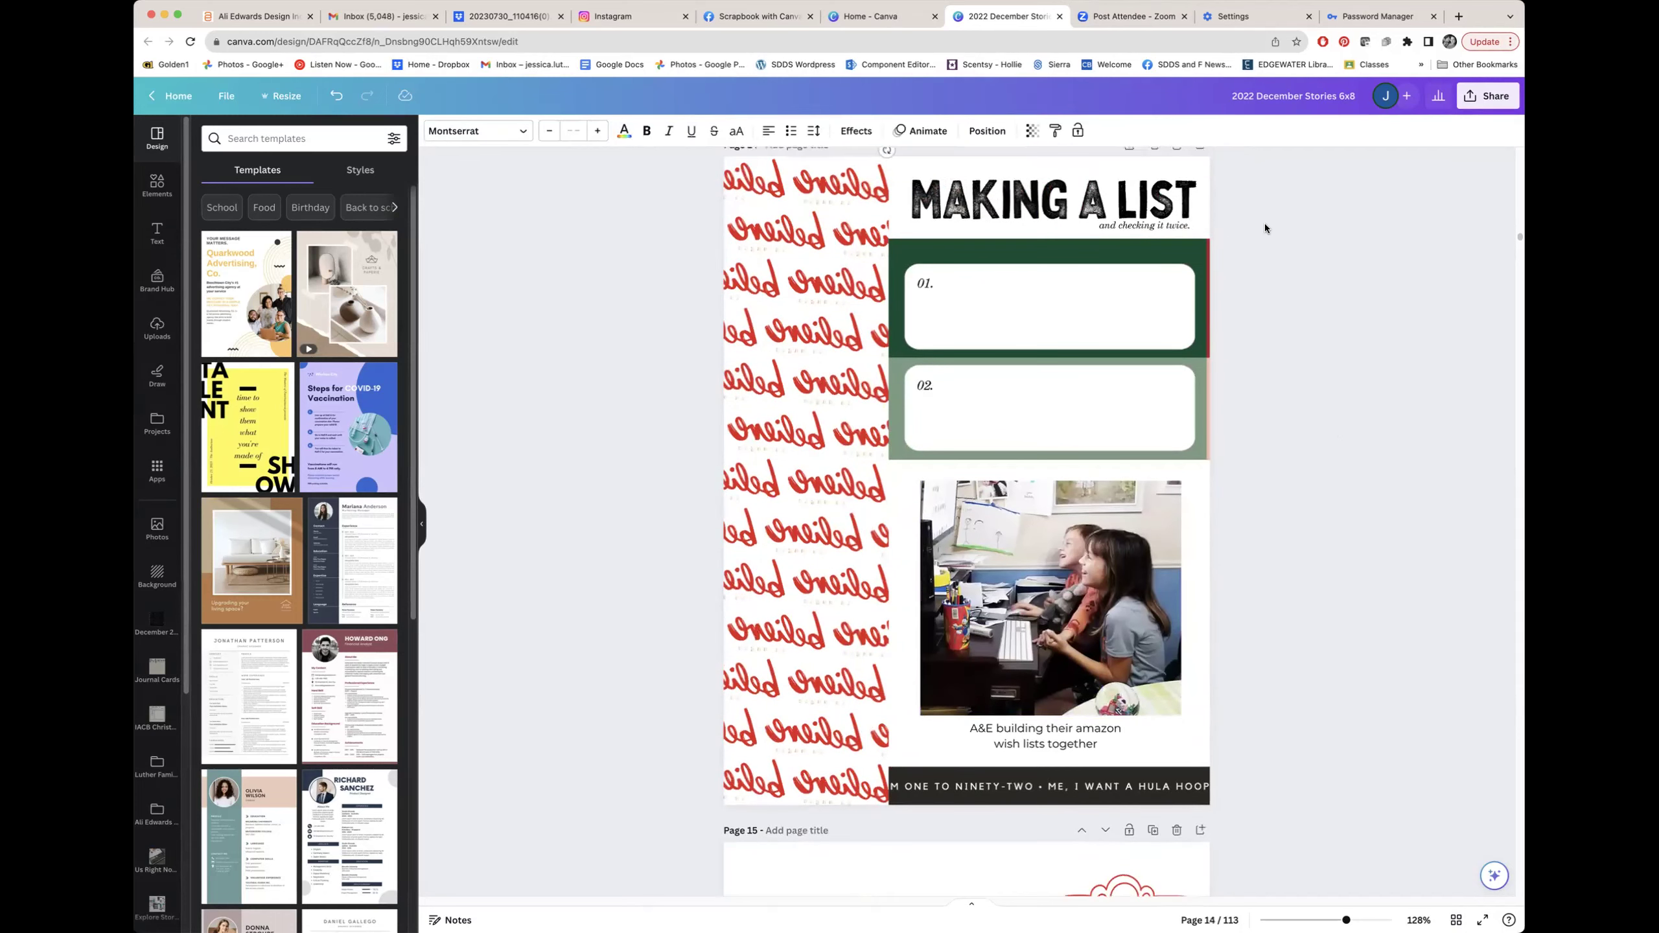
drag(1265, 165, 890, 771)
Look back over pages 12 to 14 to compare how the list, photo and "believe" pattern pages fit together.
scroll(1307, 626, up, 10)
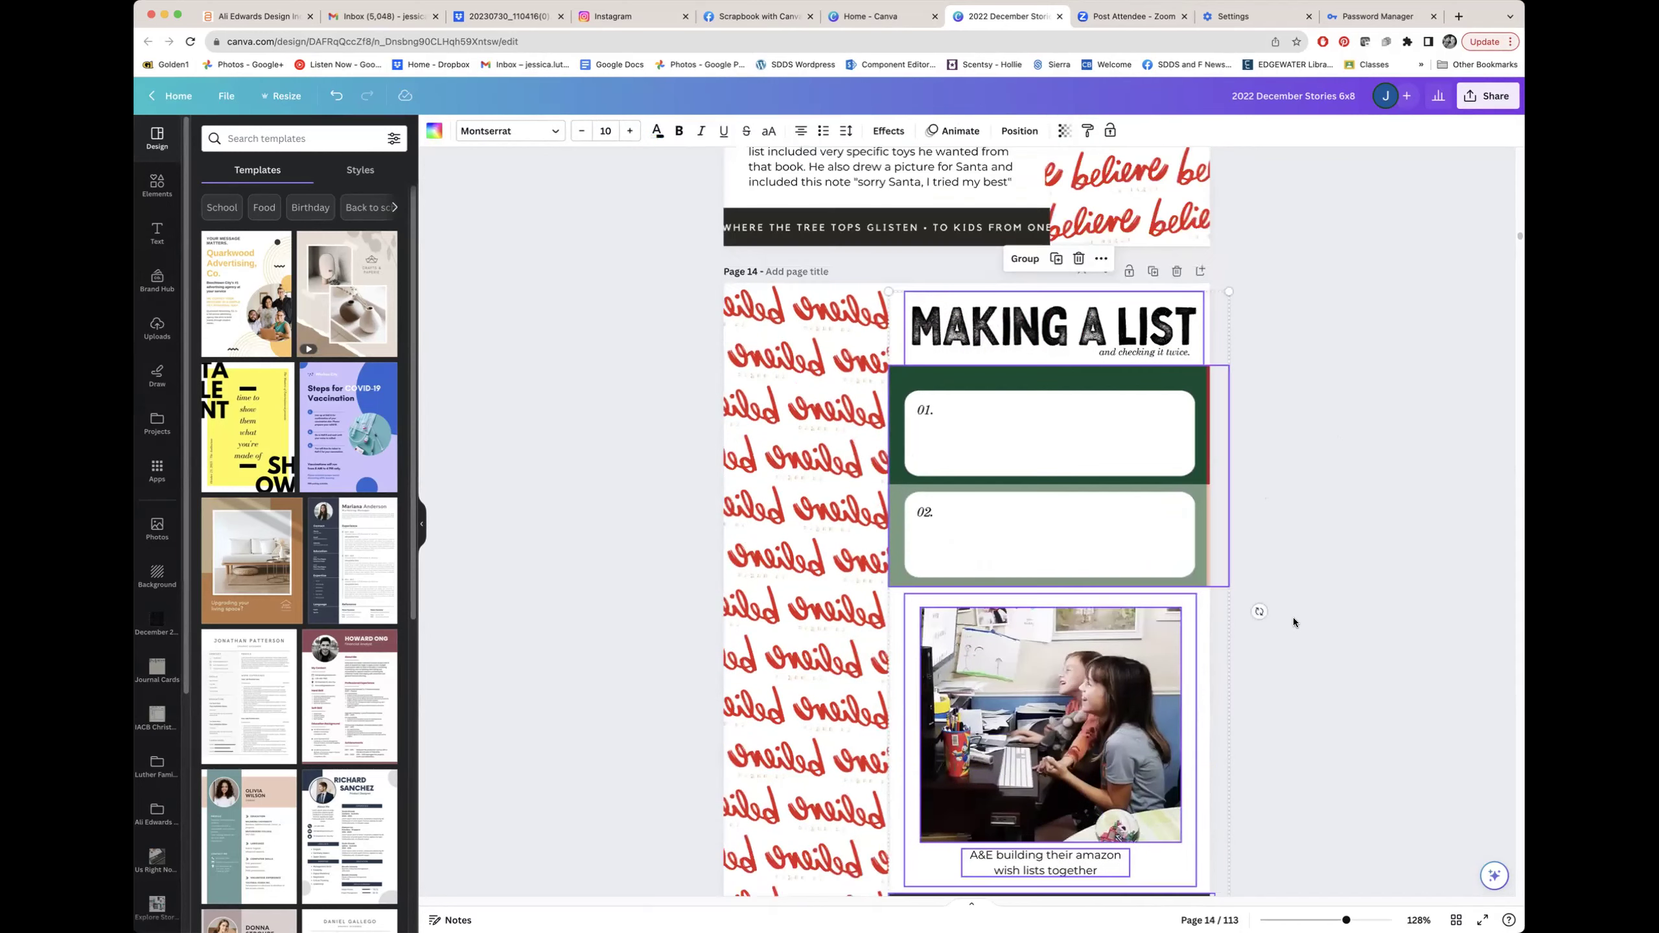
scroll(1176, 717, down, 2)
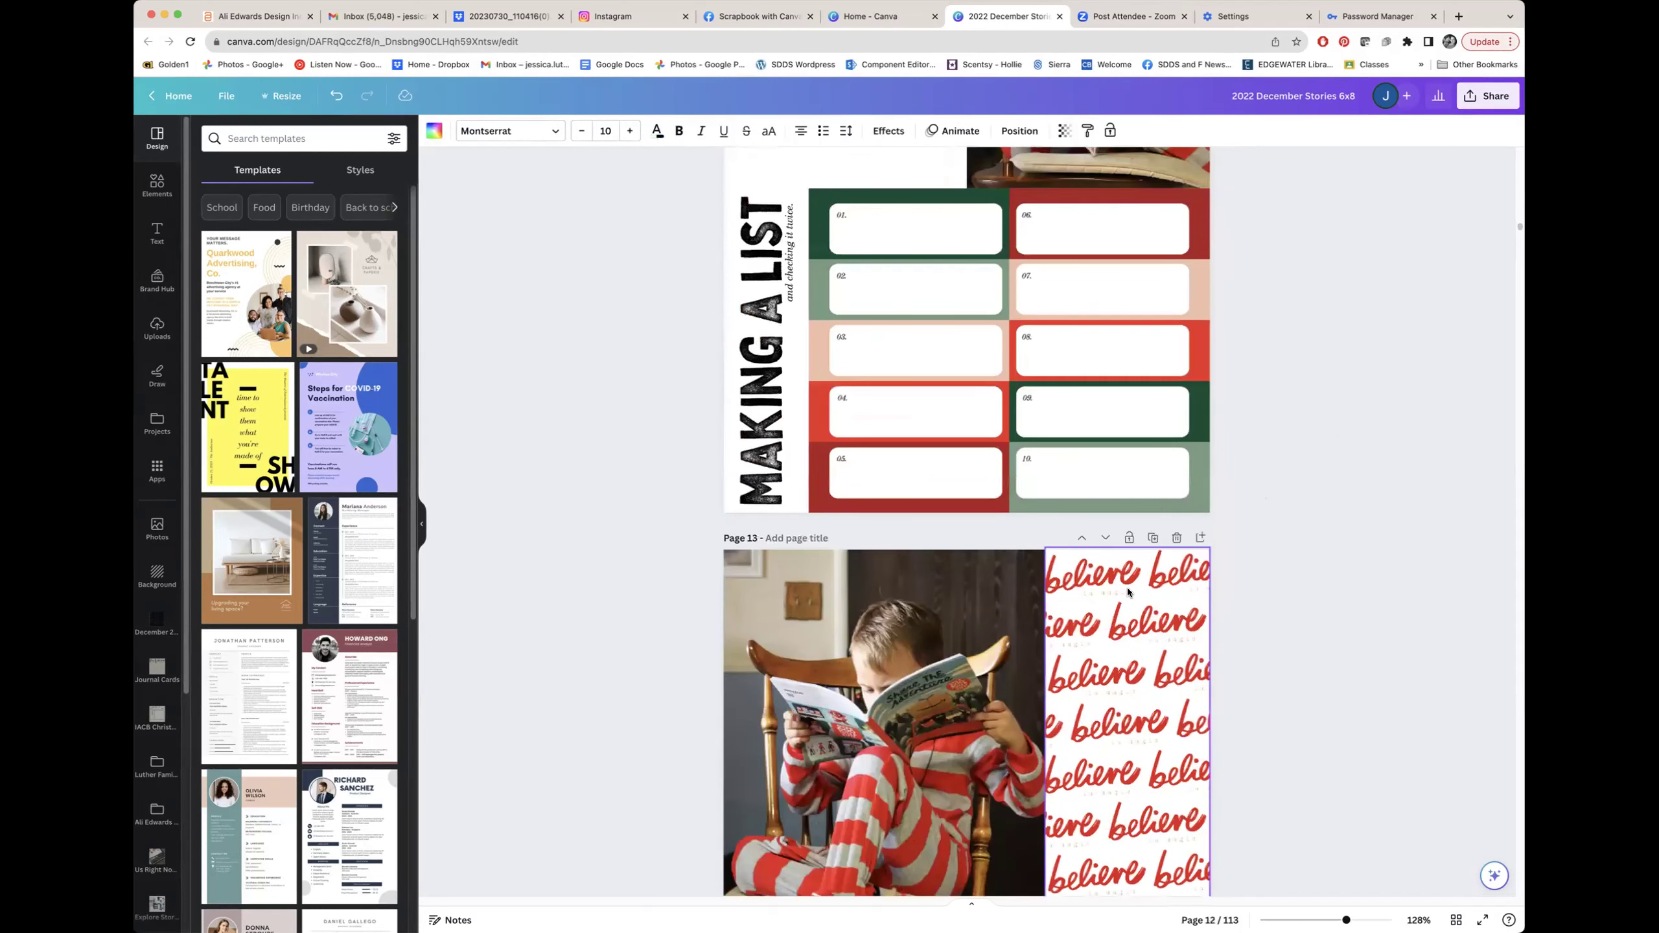
scroll(1128, 592, down, 3)
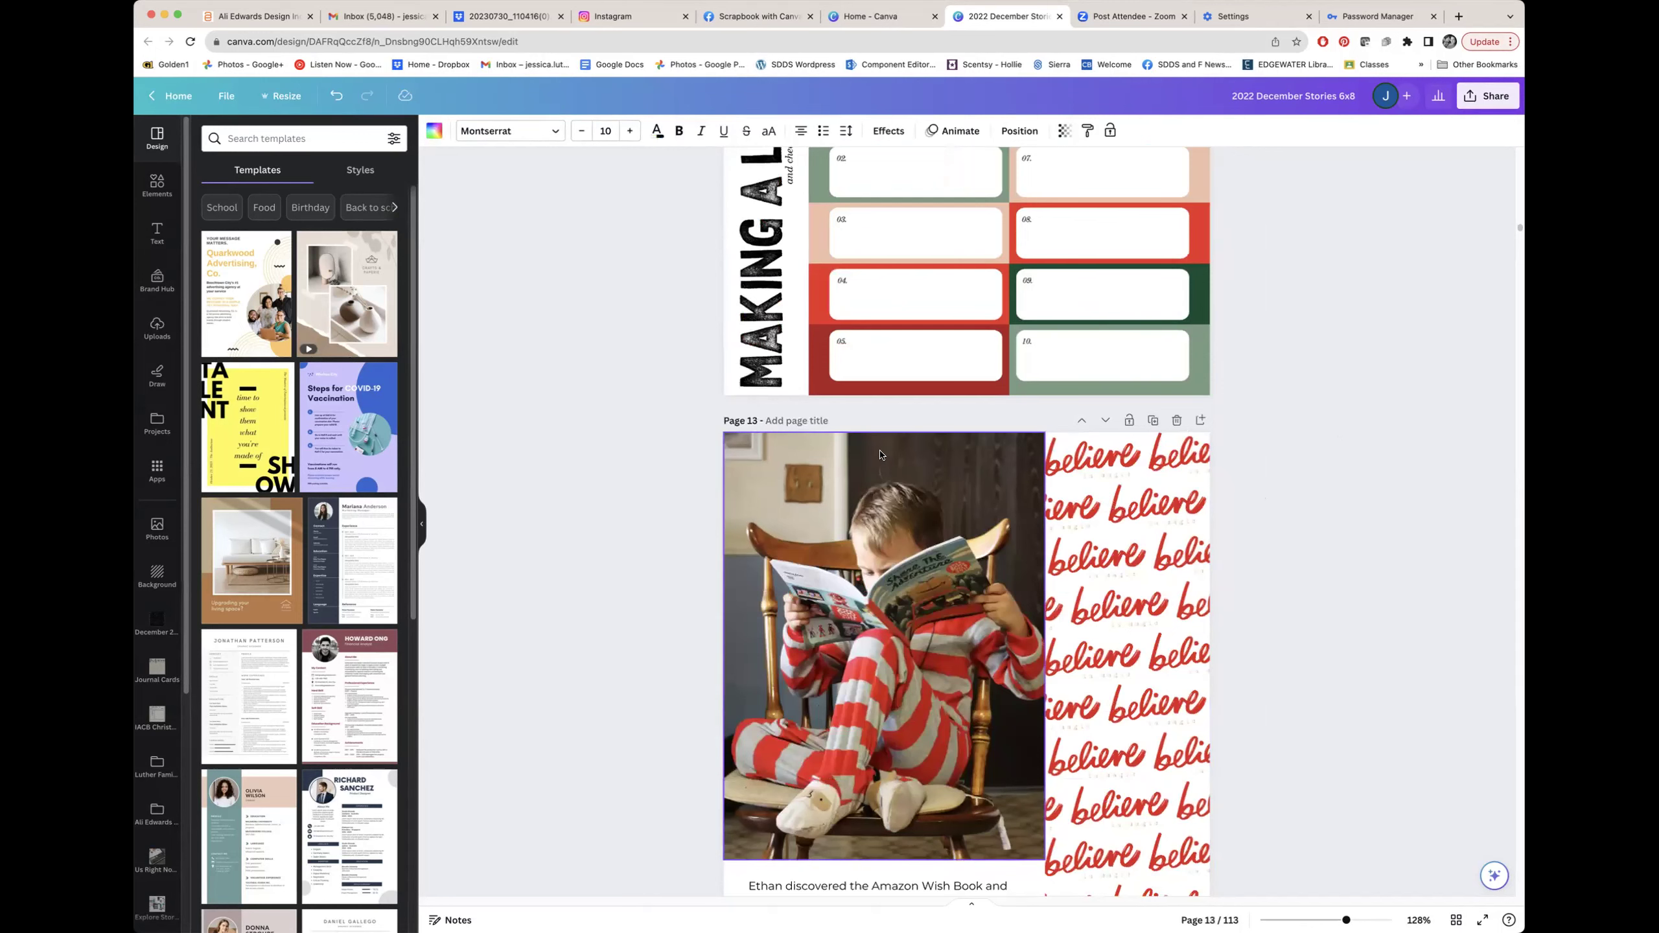
scroll(1012, 447, down, 1)
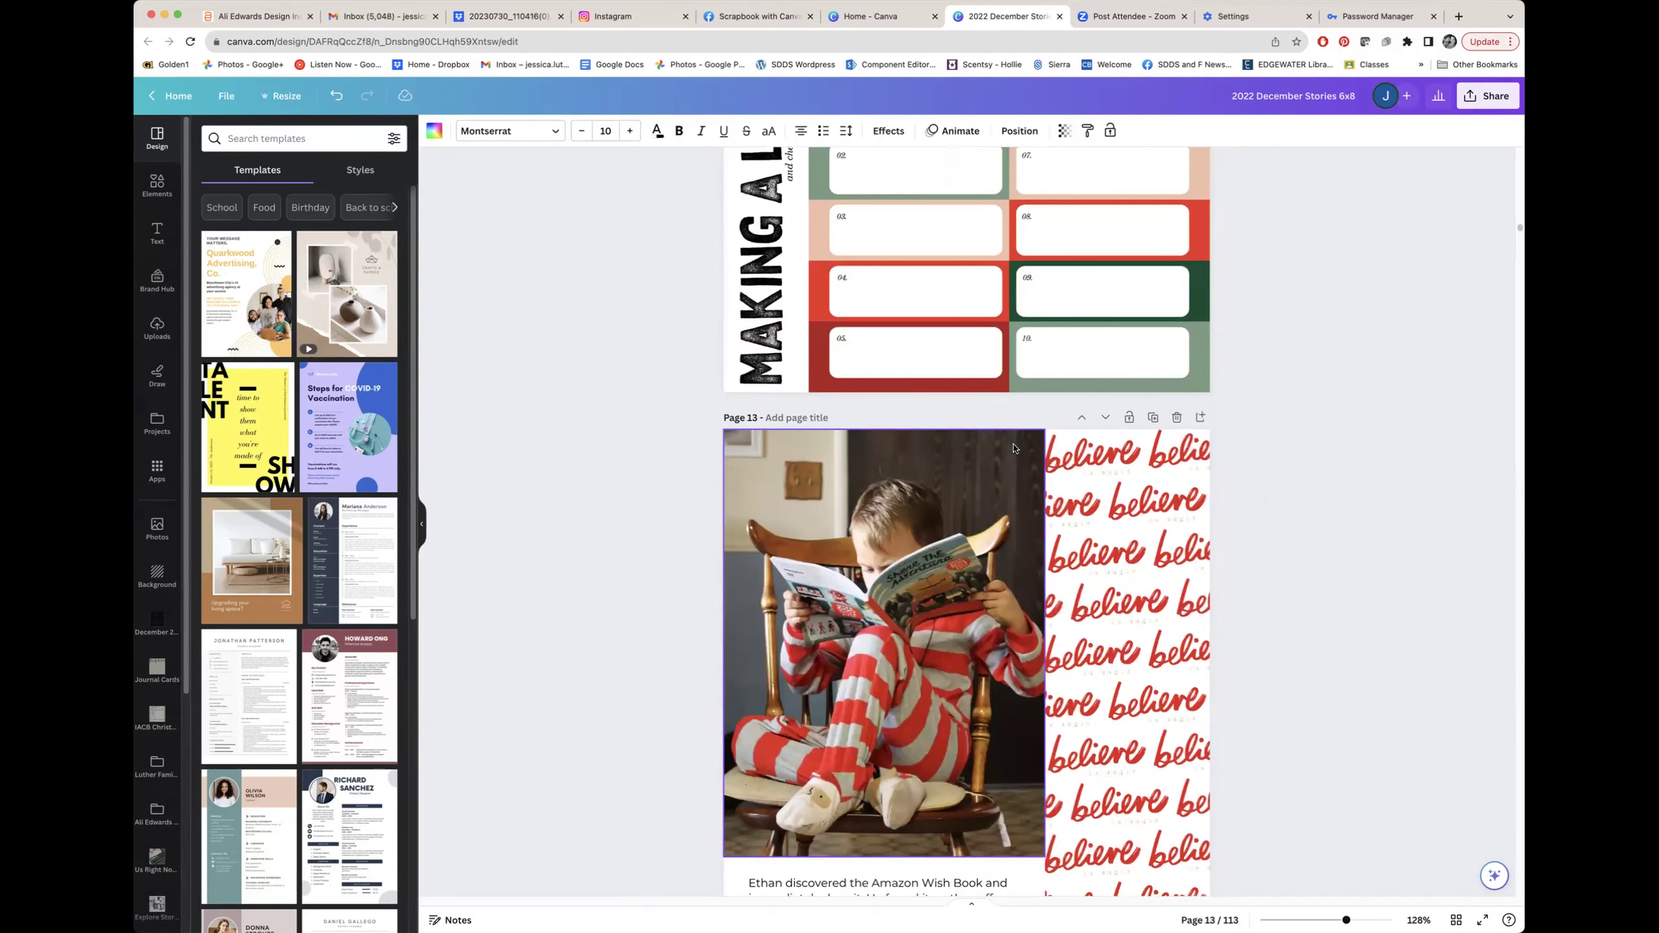
scroll(1014, 449, down, 5)
scroll(1024, 203, down, 1)
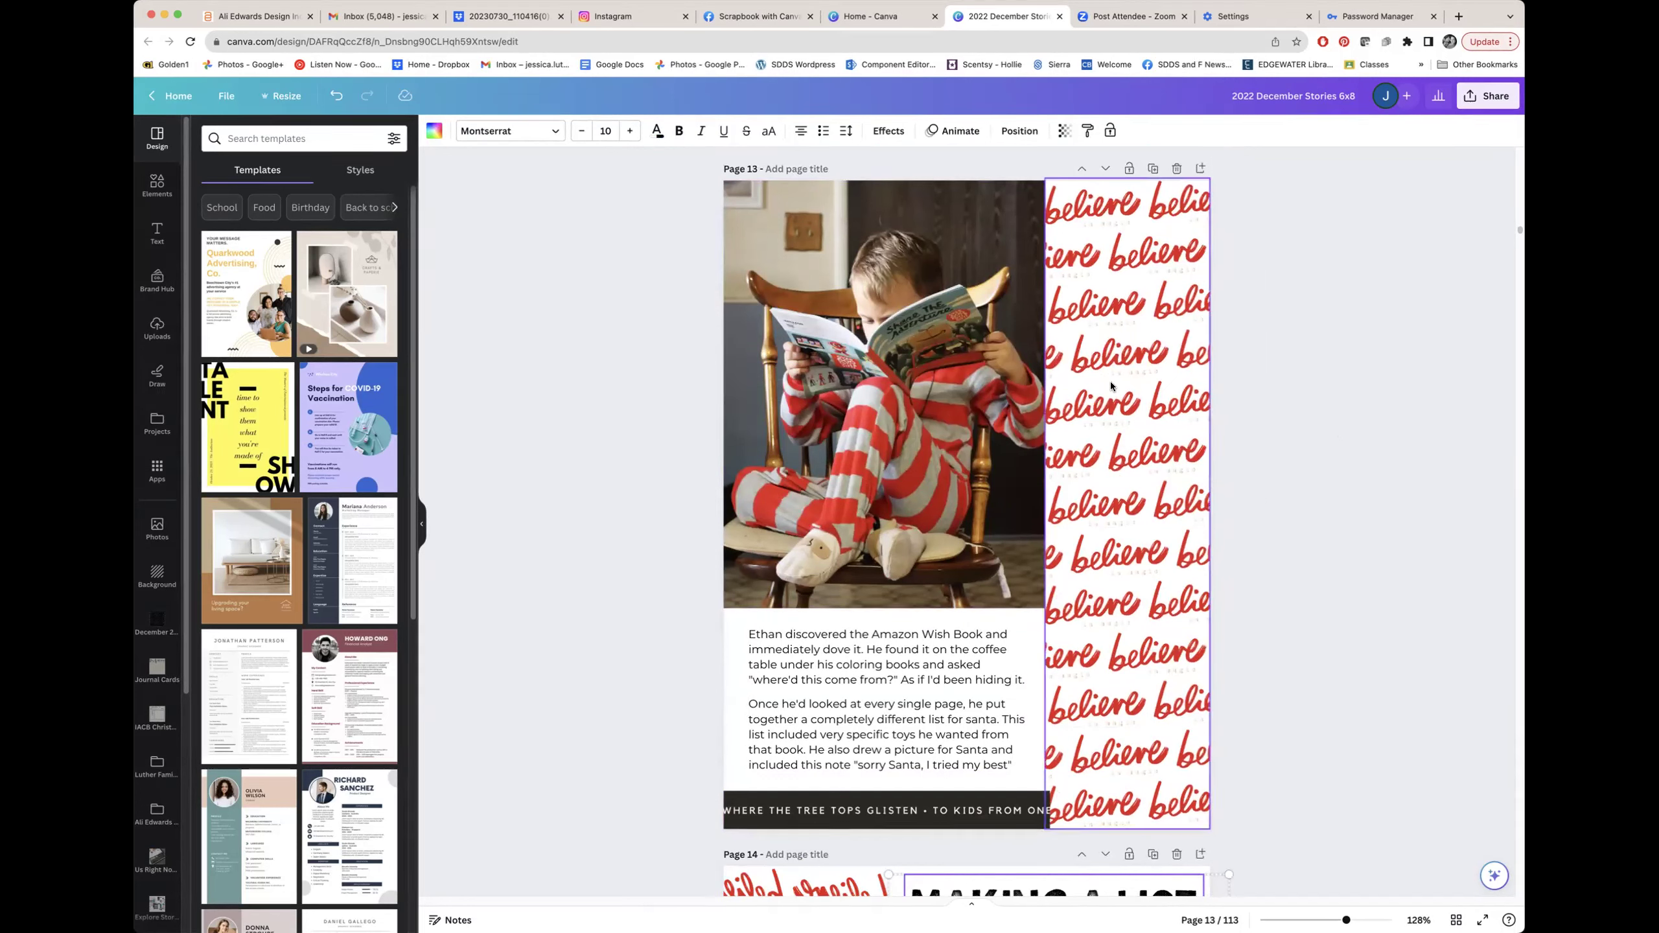
scroll(1332, 647, down, 10)
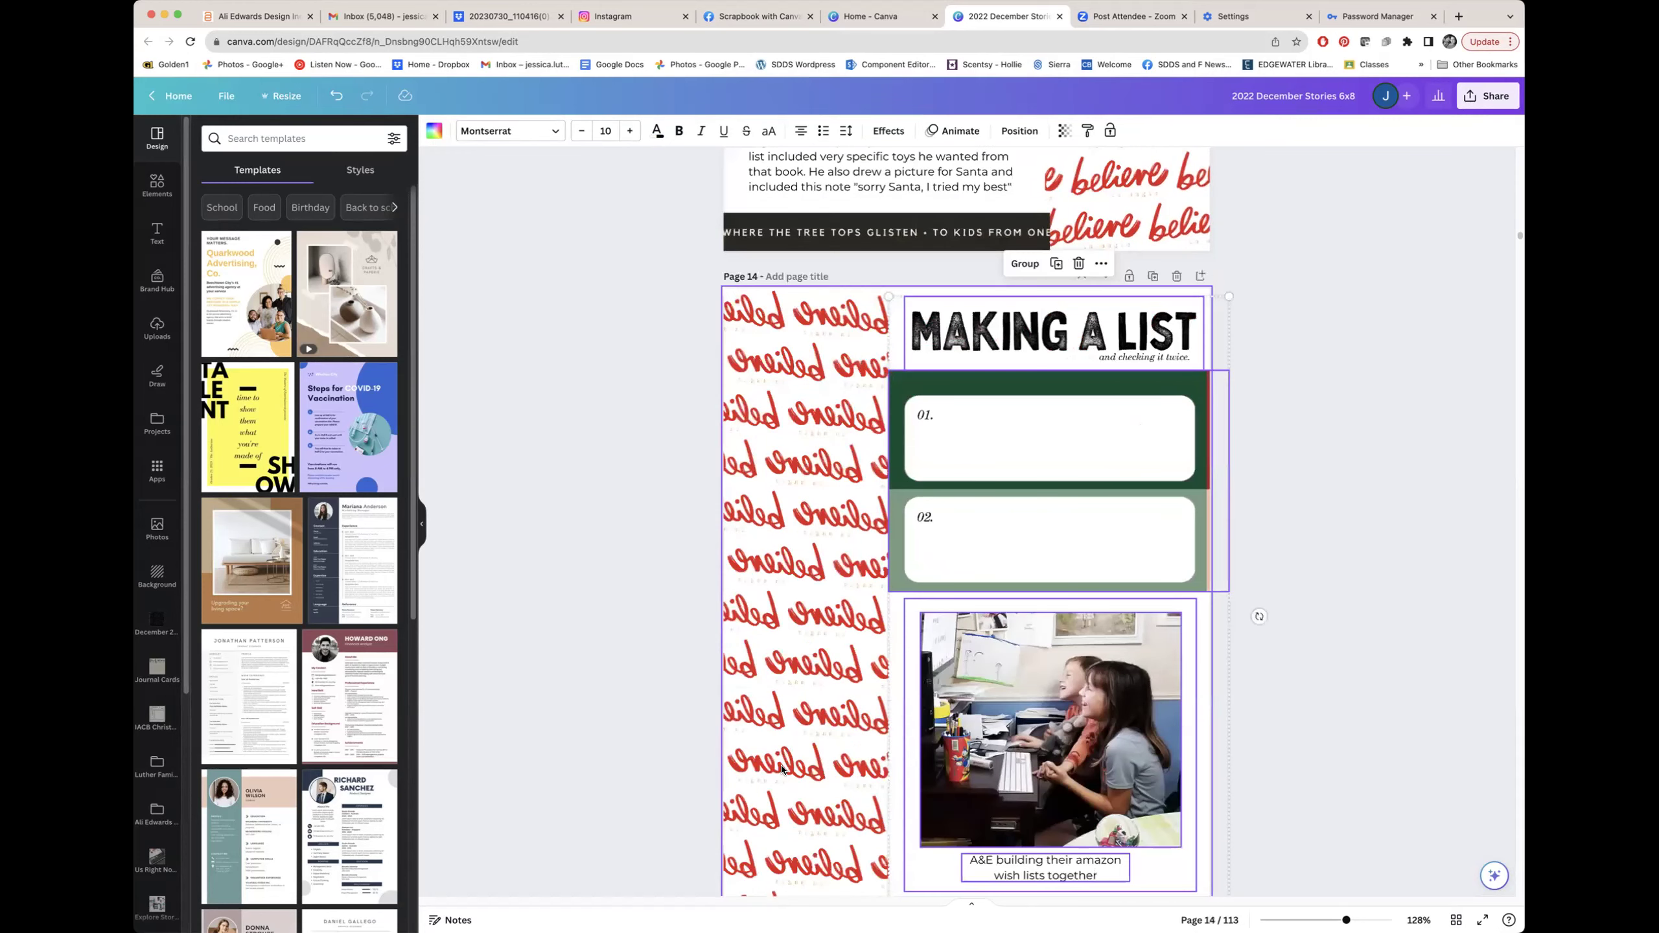
Select the mirrored "believe" strip on page 14, view the full page, and clear the selection.
click(1014, 216)
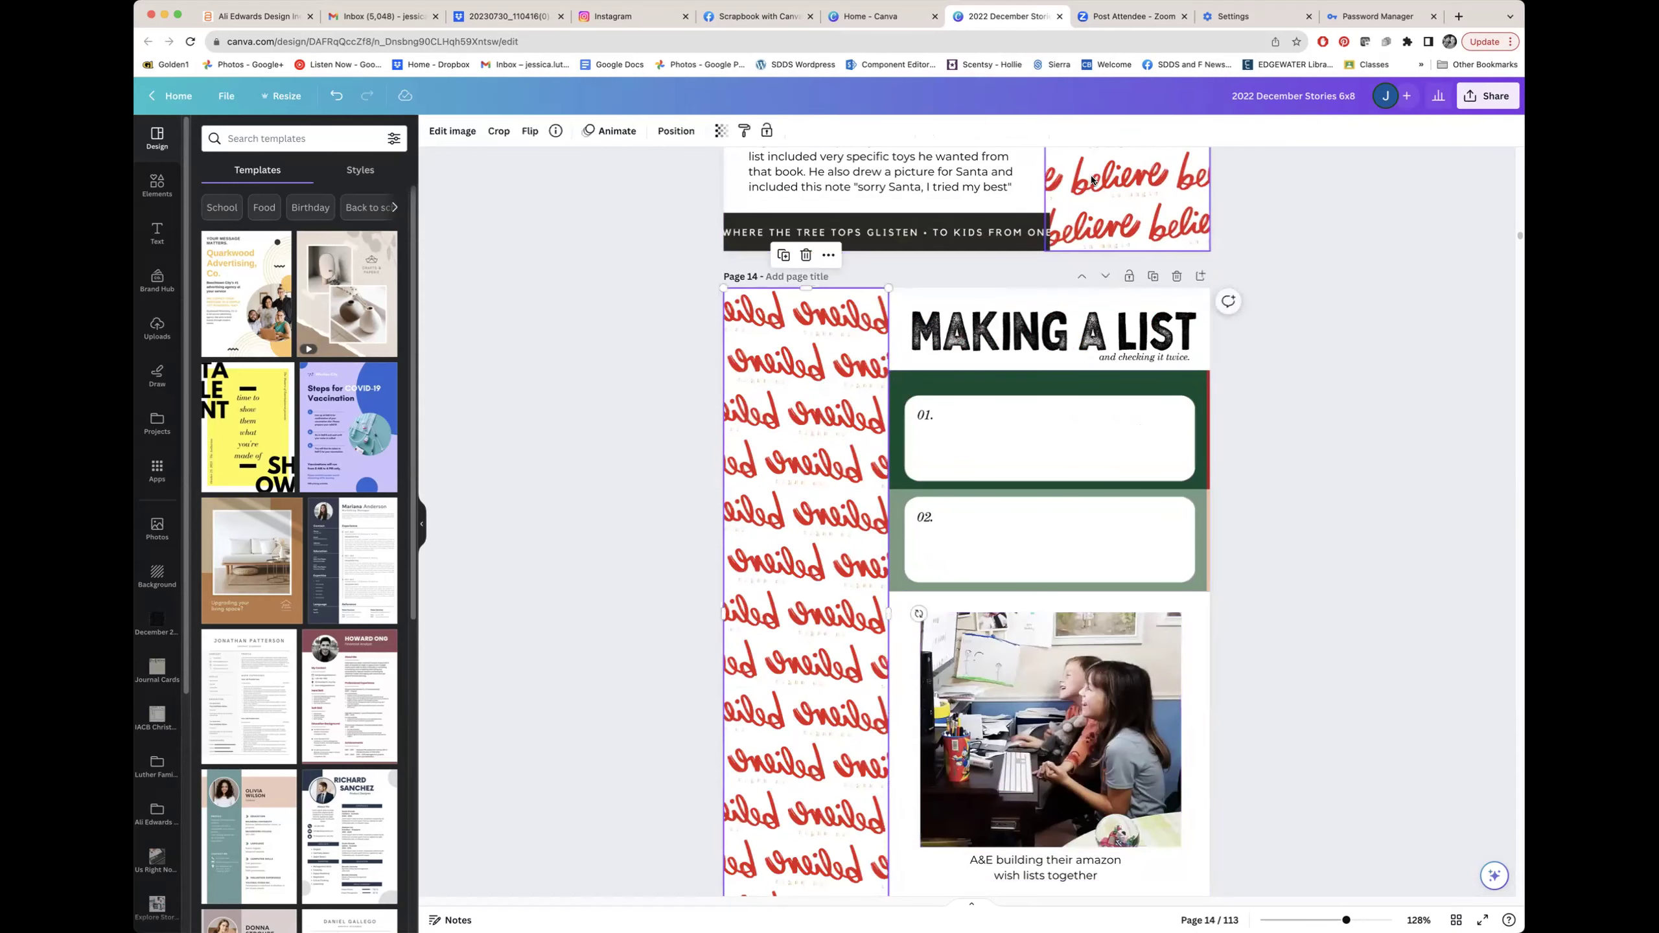
click(830, 413)
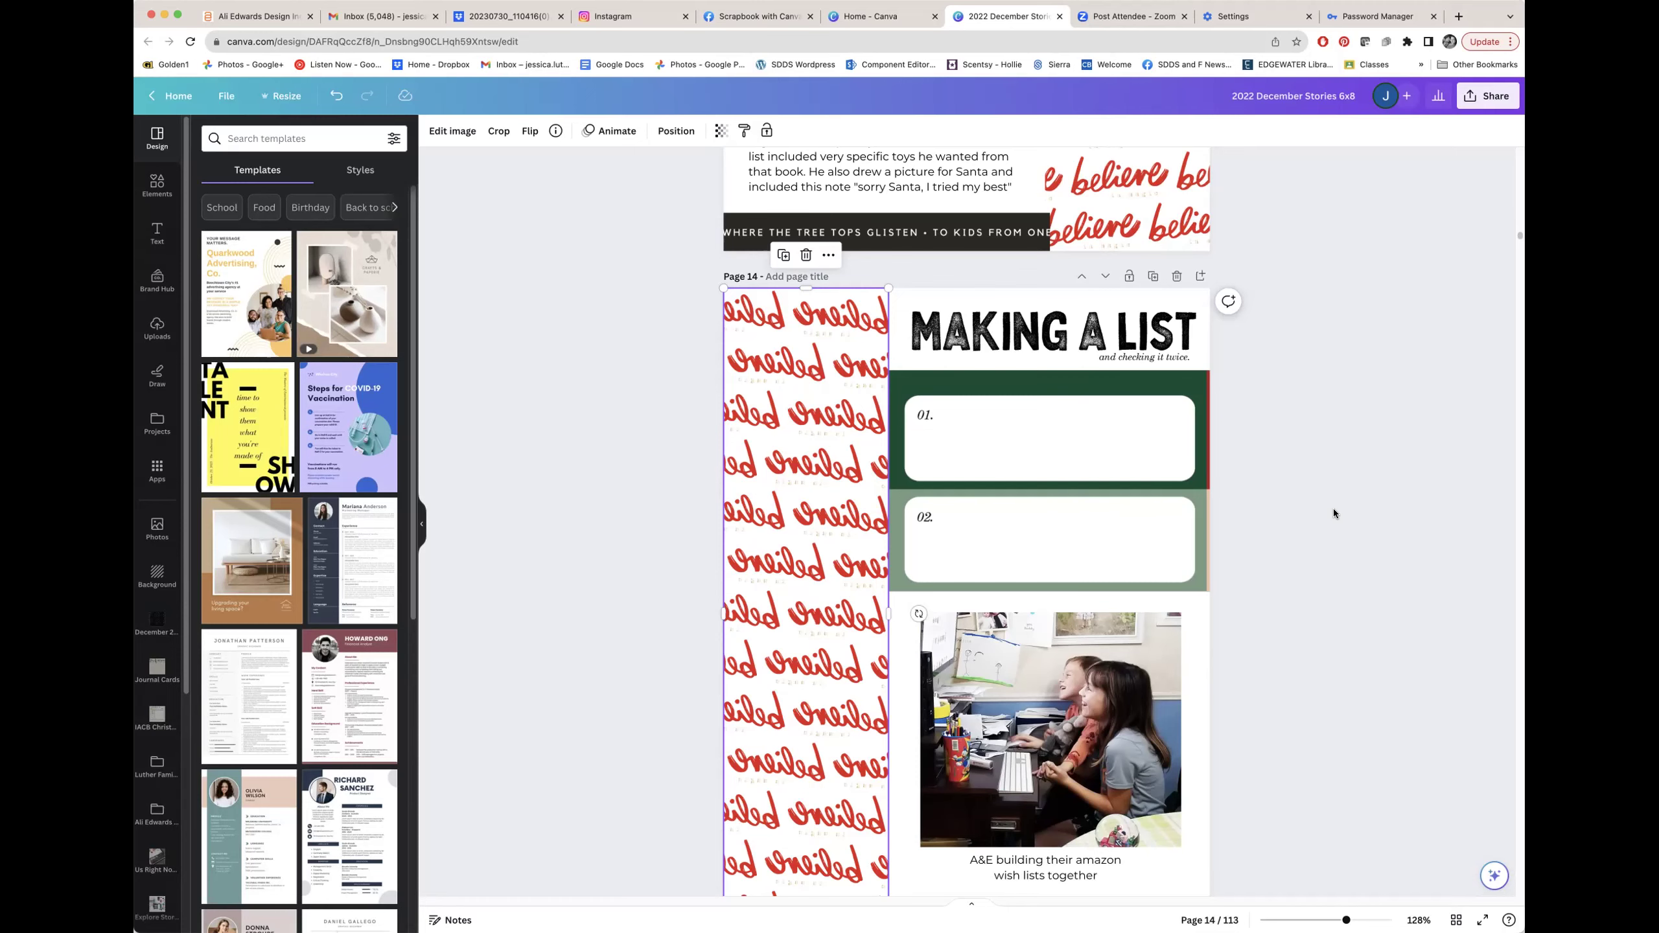
scroll(1332, 510, down, 3)
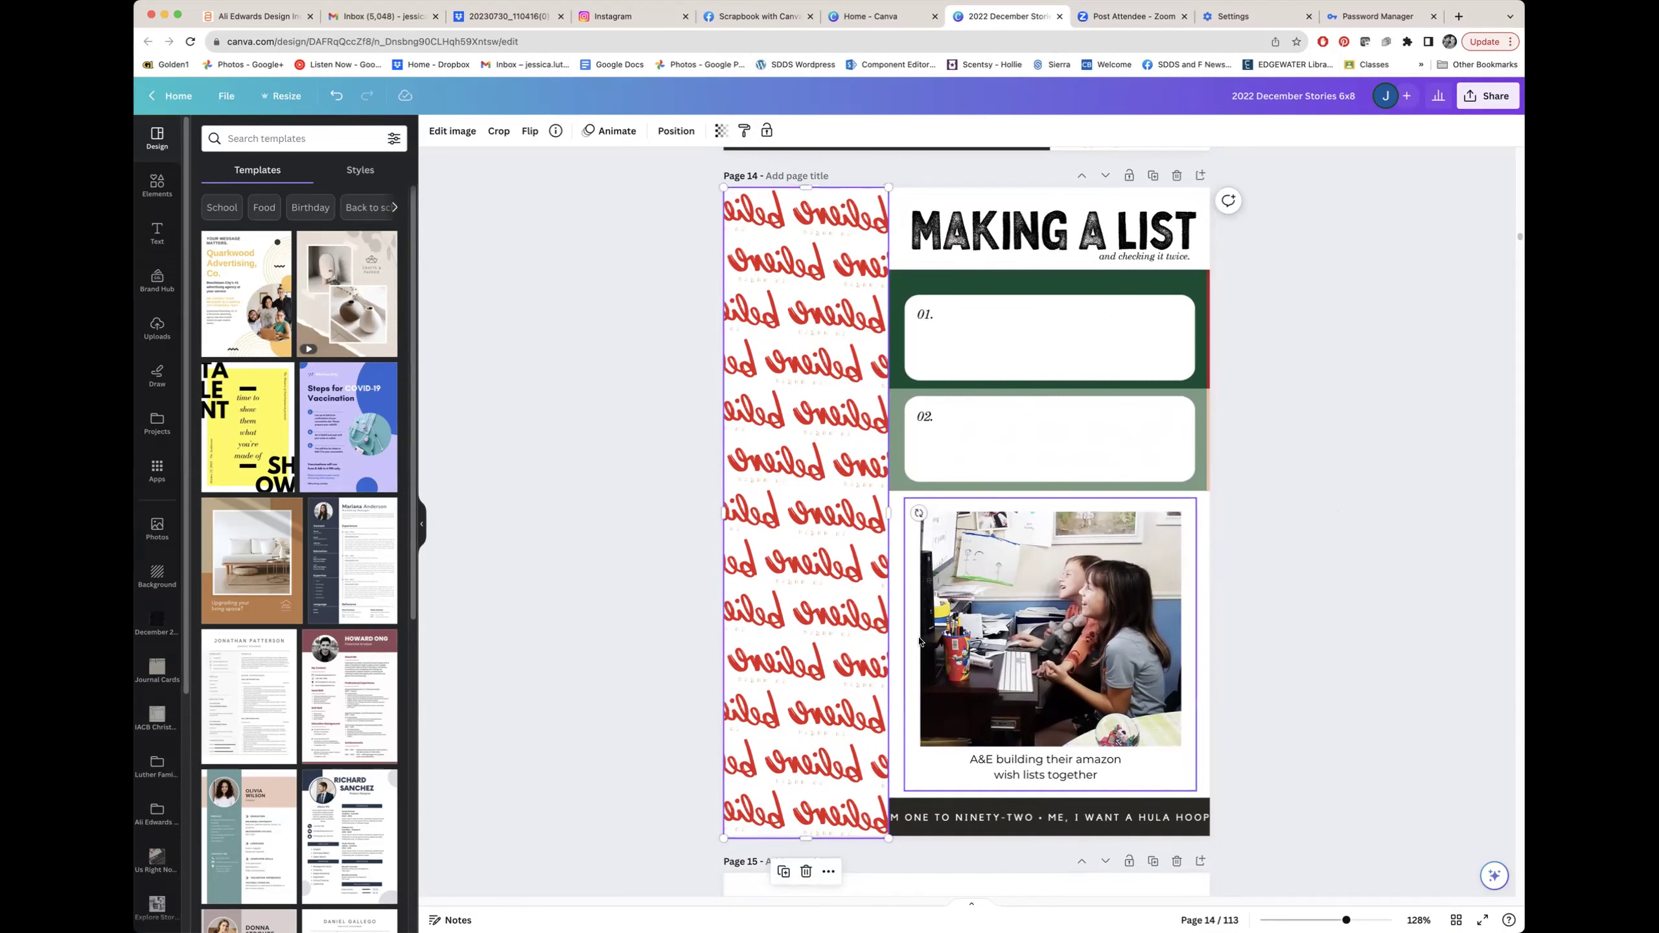
click(1265, 807)
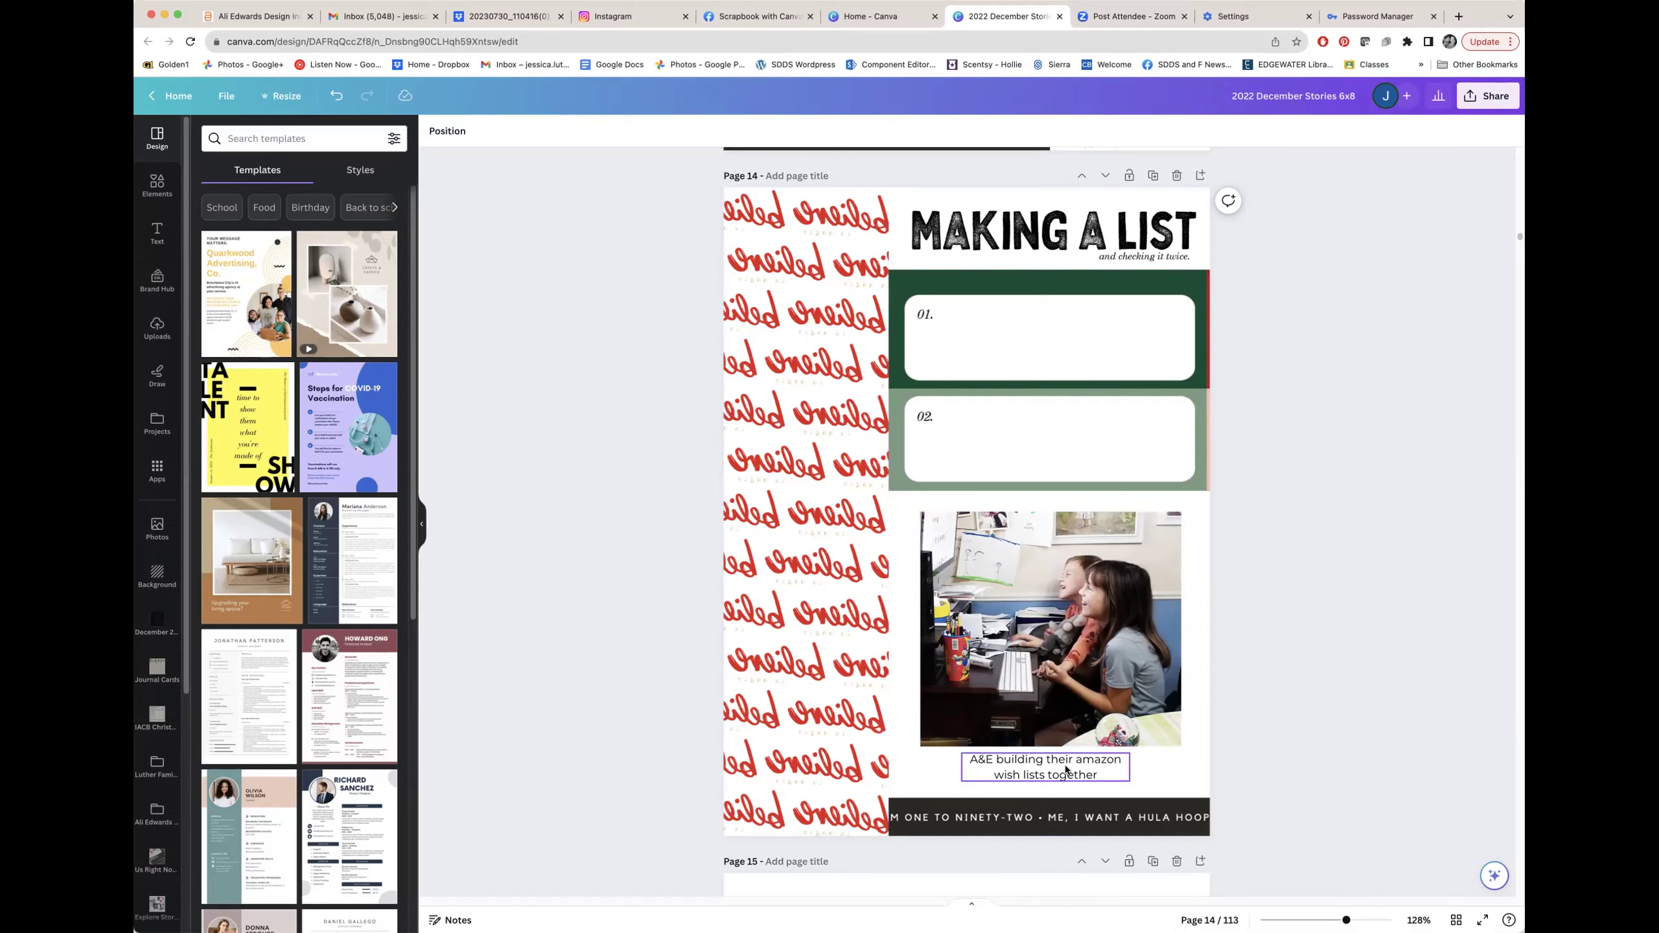
Examine the "6x8 Open" layout with the three red and green outlined frames on page 15.
scroll(1066, 770, down, 10)
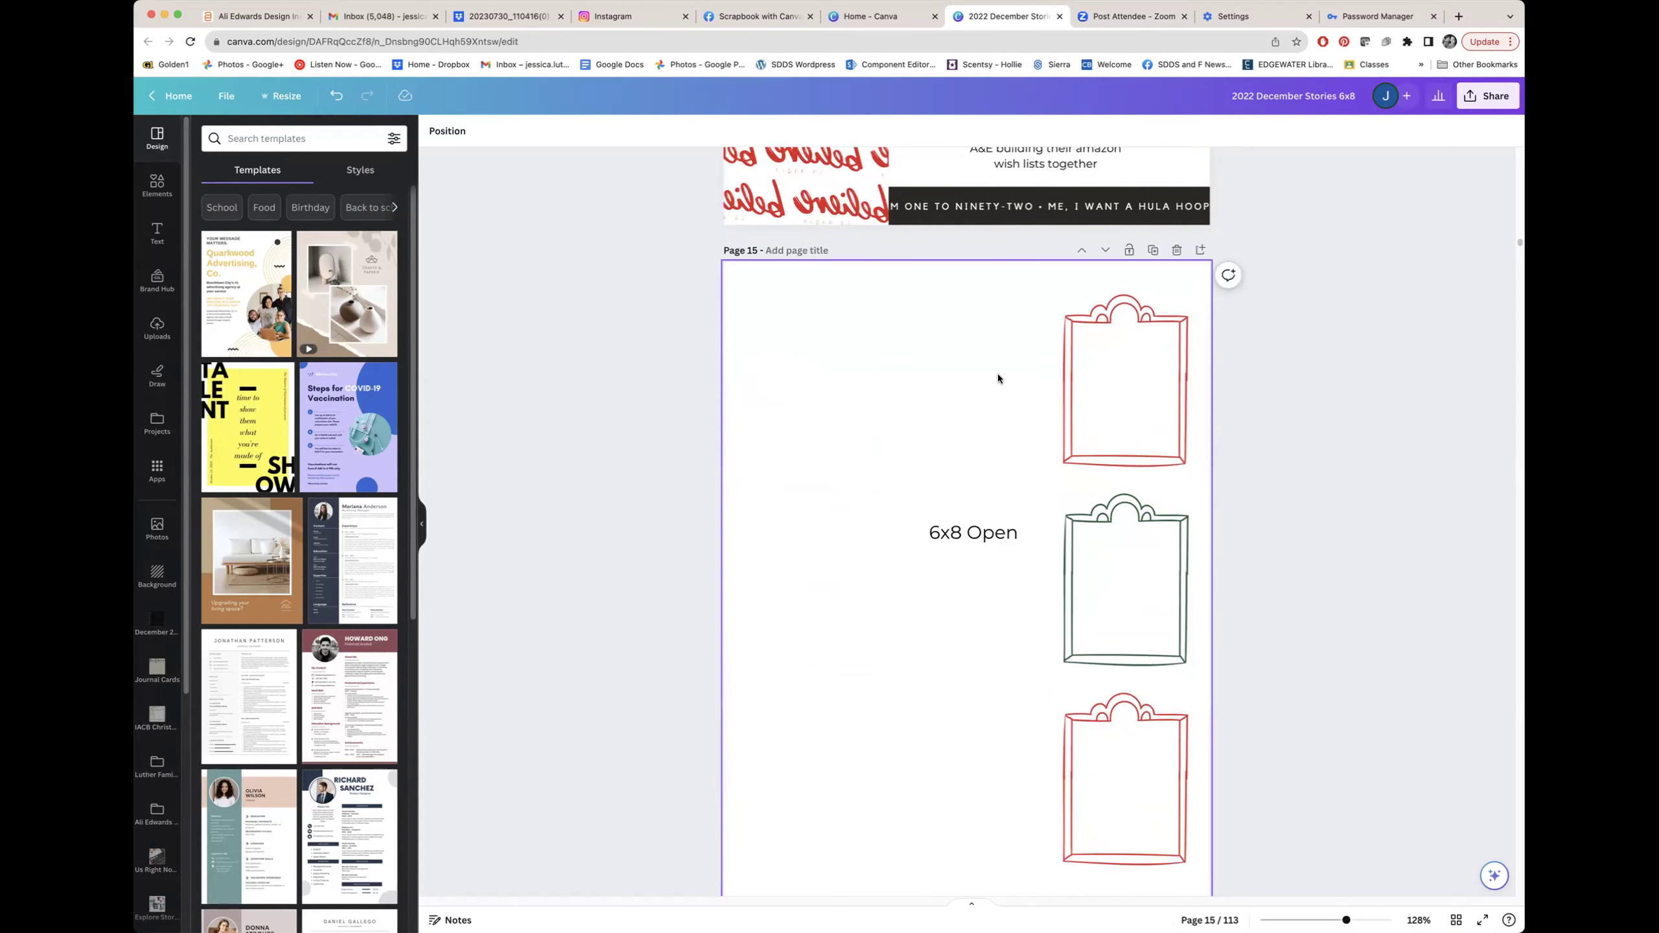
scroll(1216, 677, down, 1)
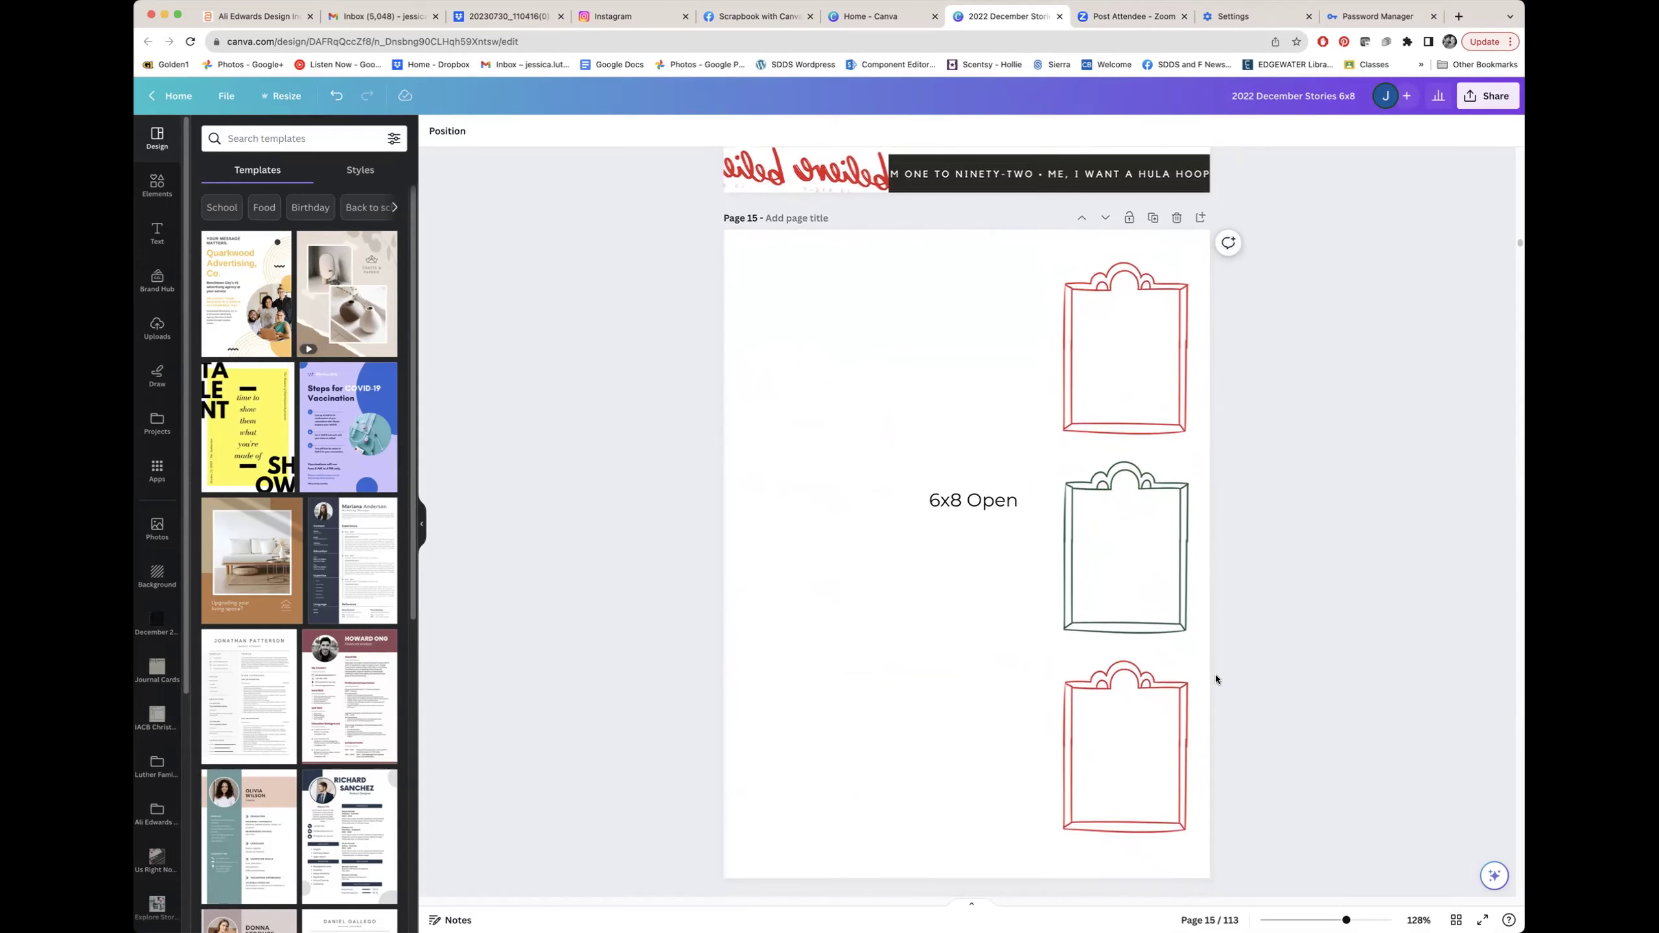
scroll(1244, 657, up, 1)
scroll(1246, 660, up, 6)
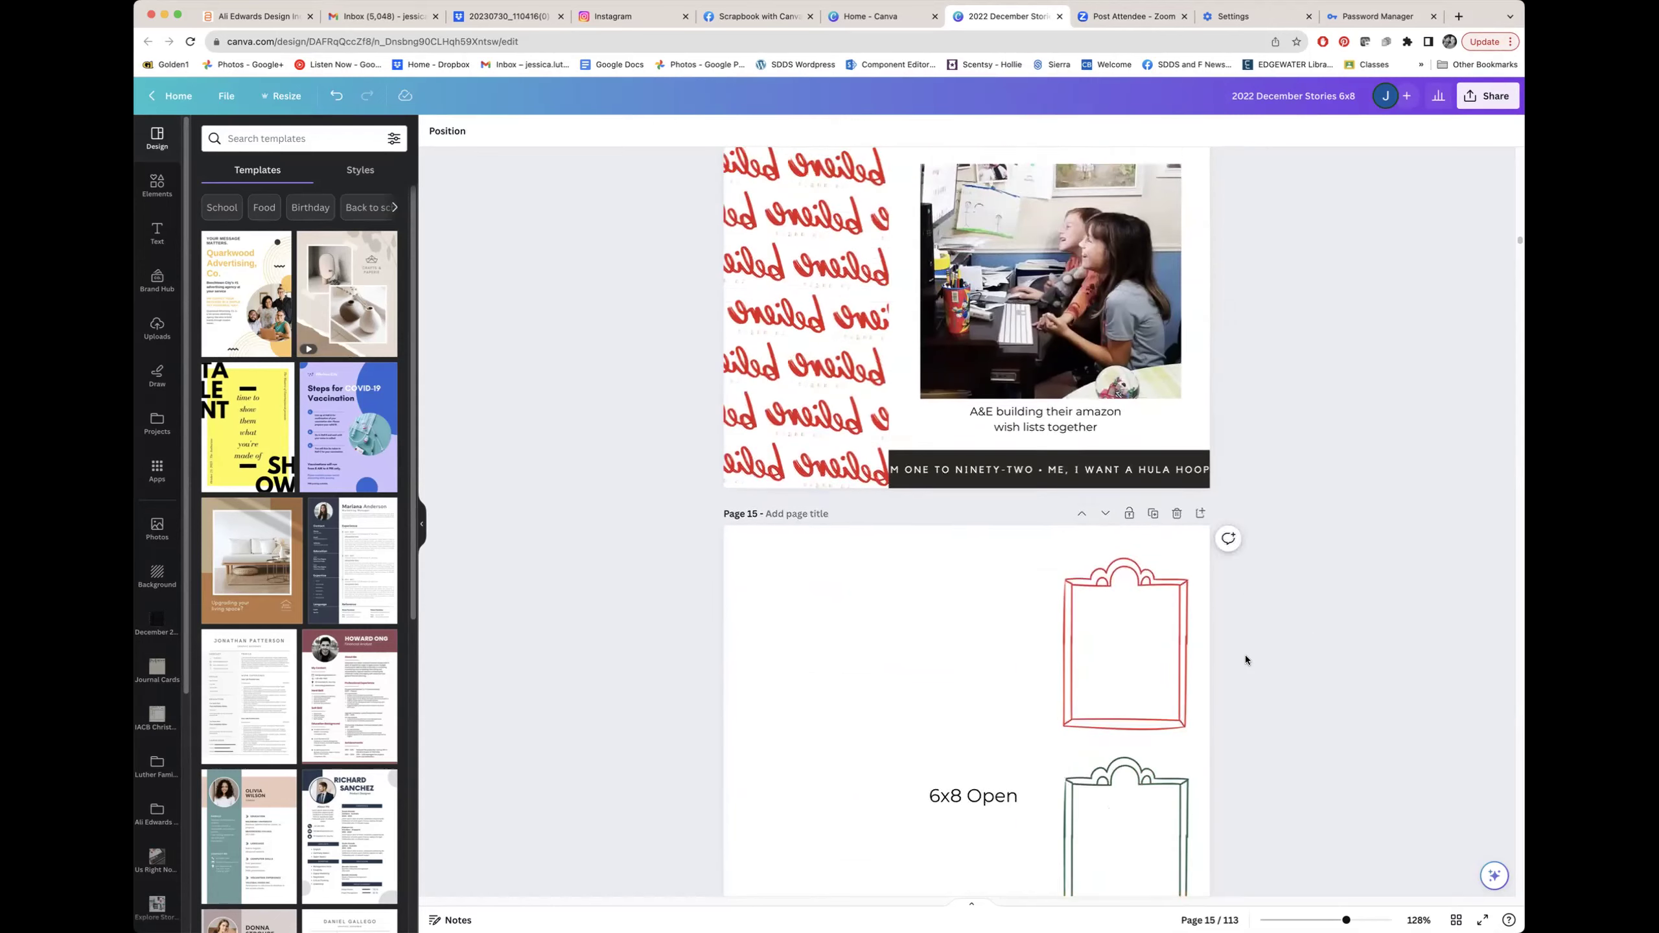
scroll(1246, 660, down, 3)
scroll(1245, 660, down, 7)
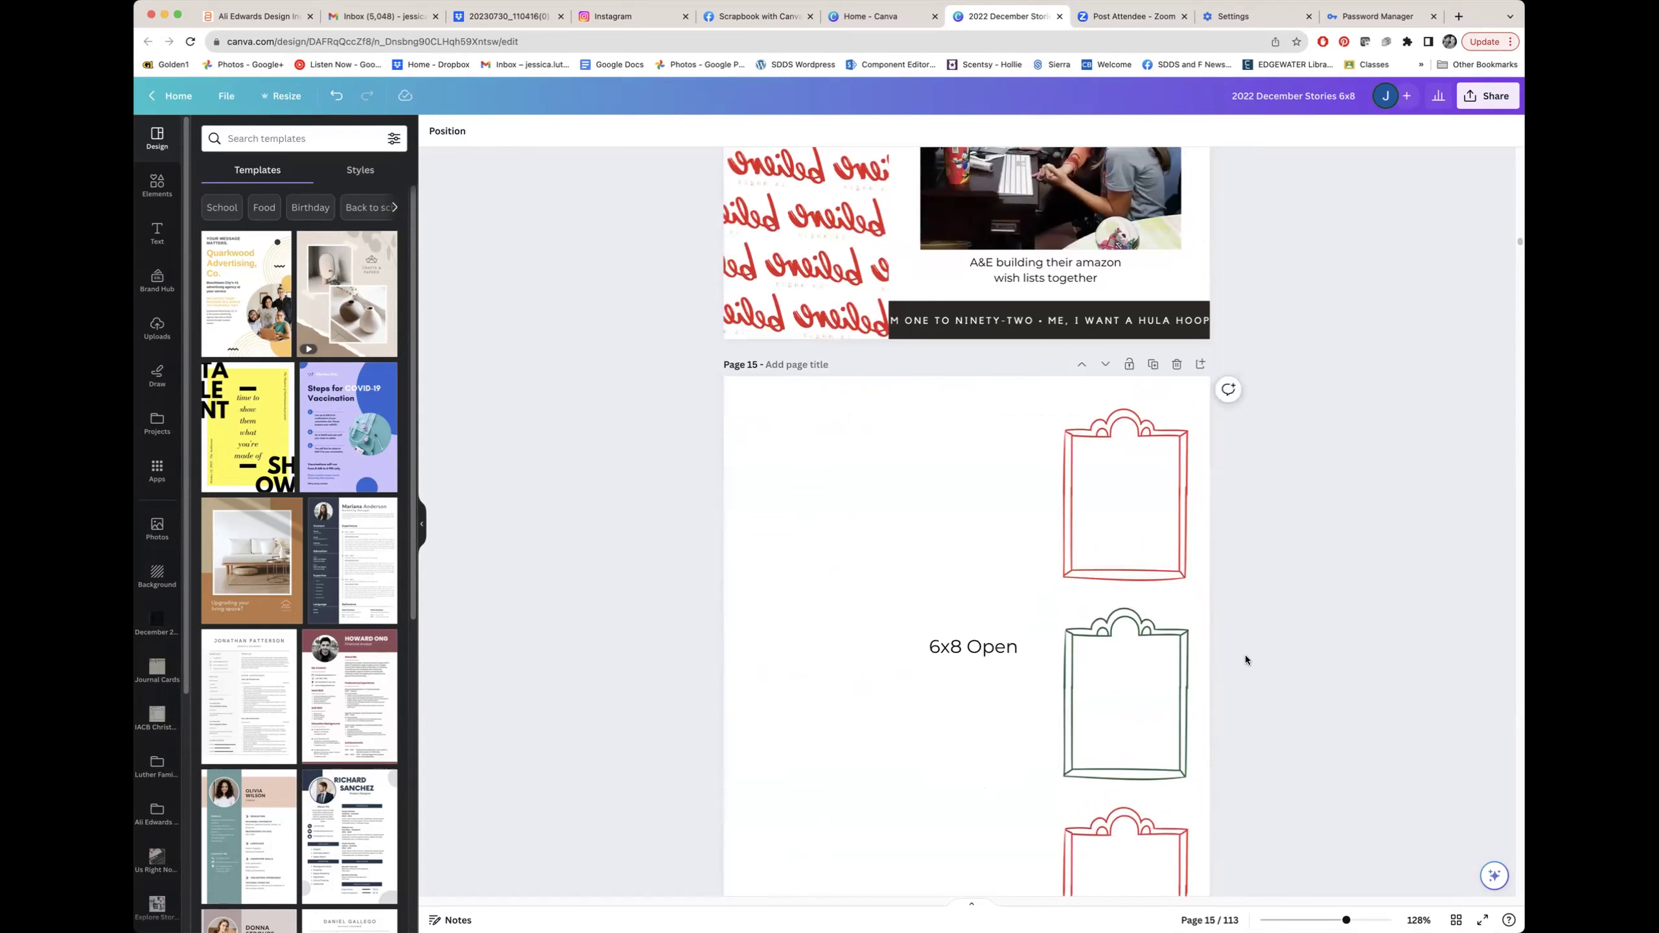
scroll(1246, 660, up, 1)
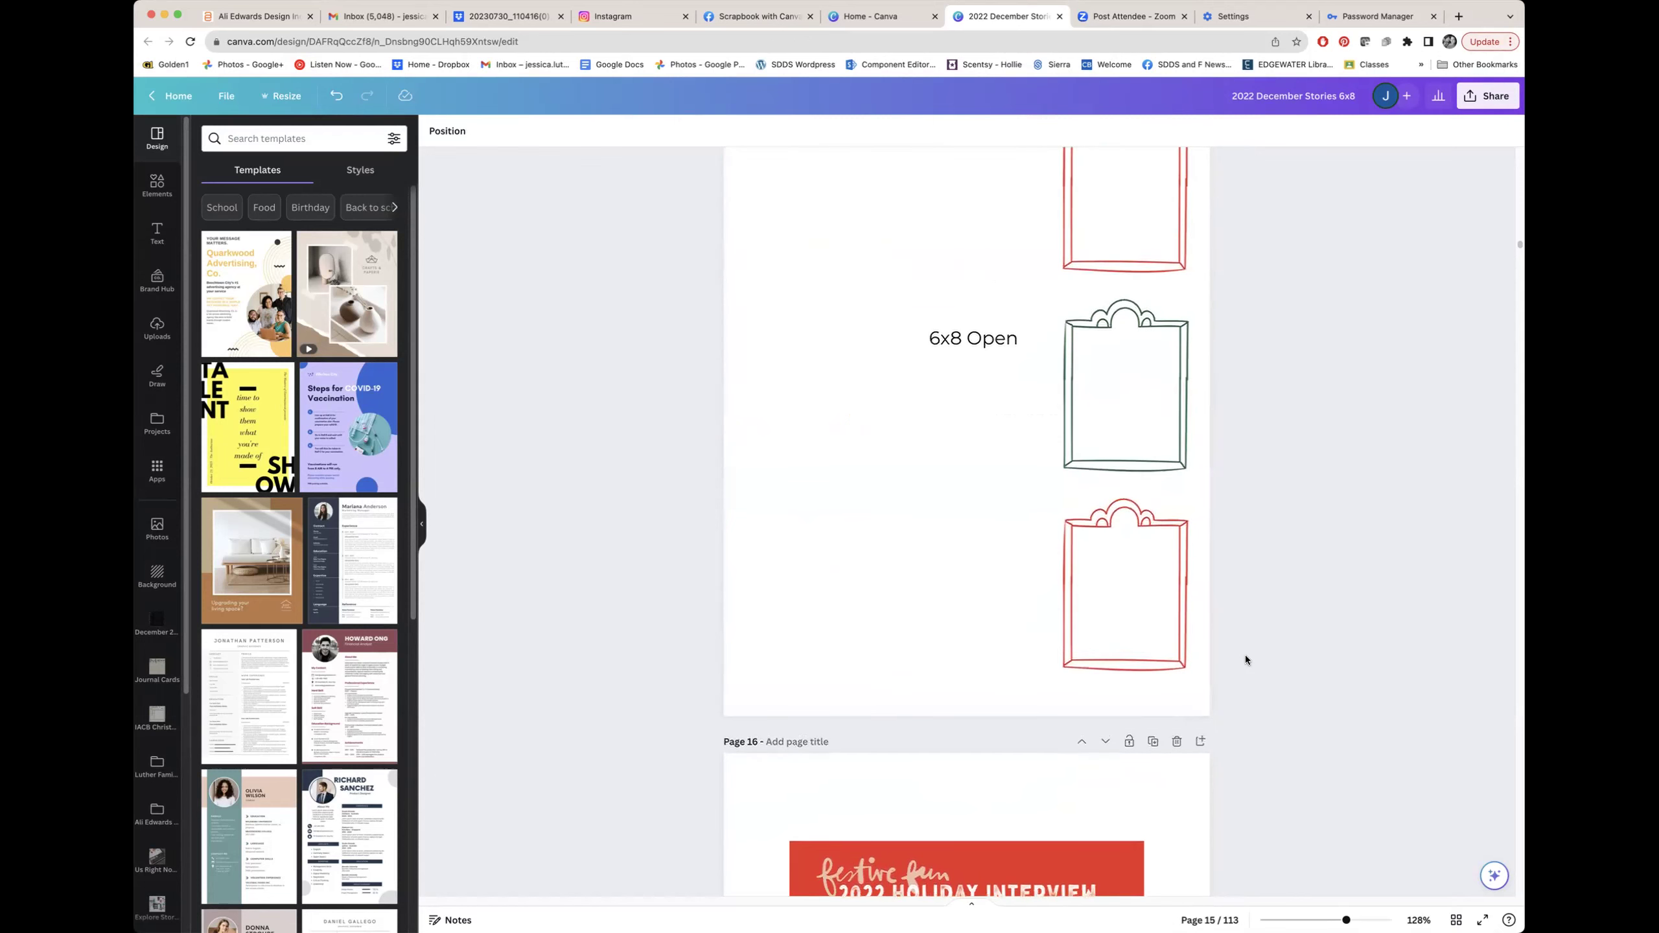
Duplicate the top red frame on page 15 and place the copy in the empty space beside it.
scroll(1245, 654, up, 2)
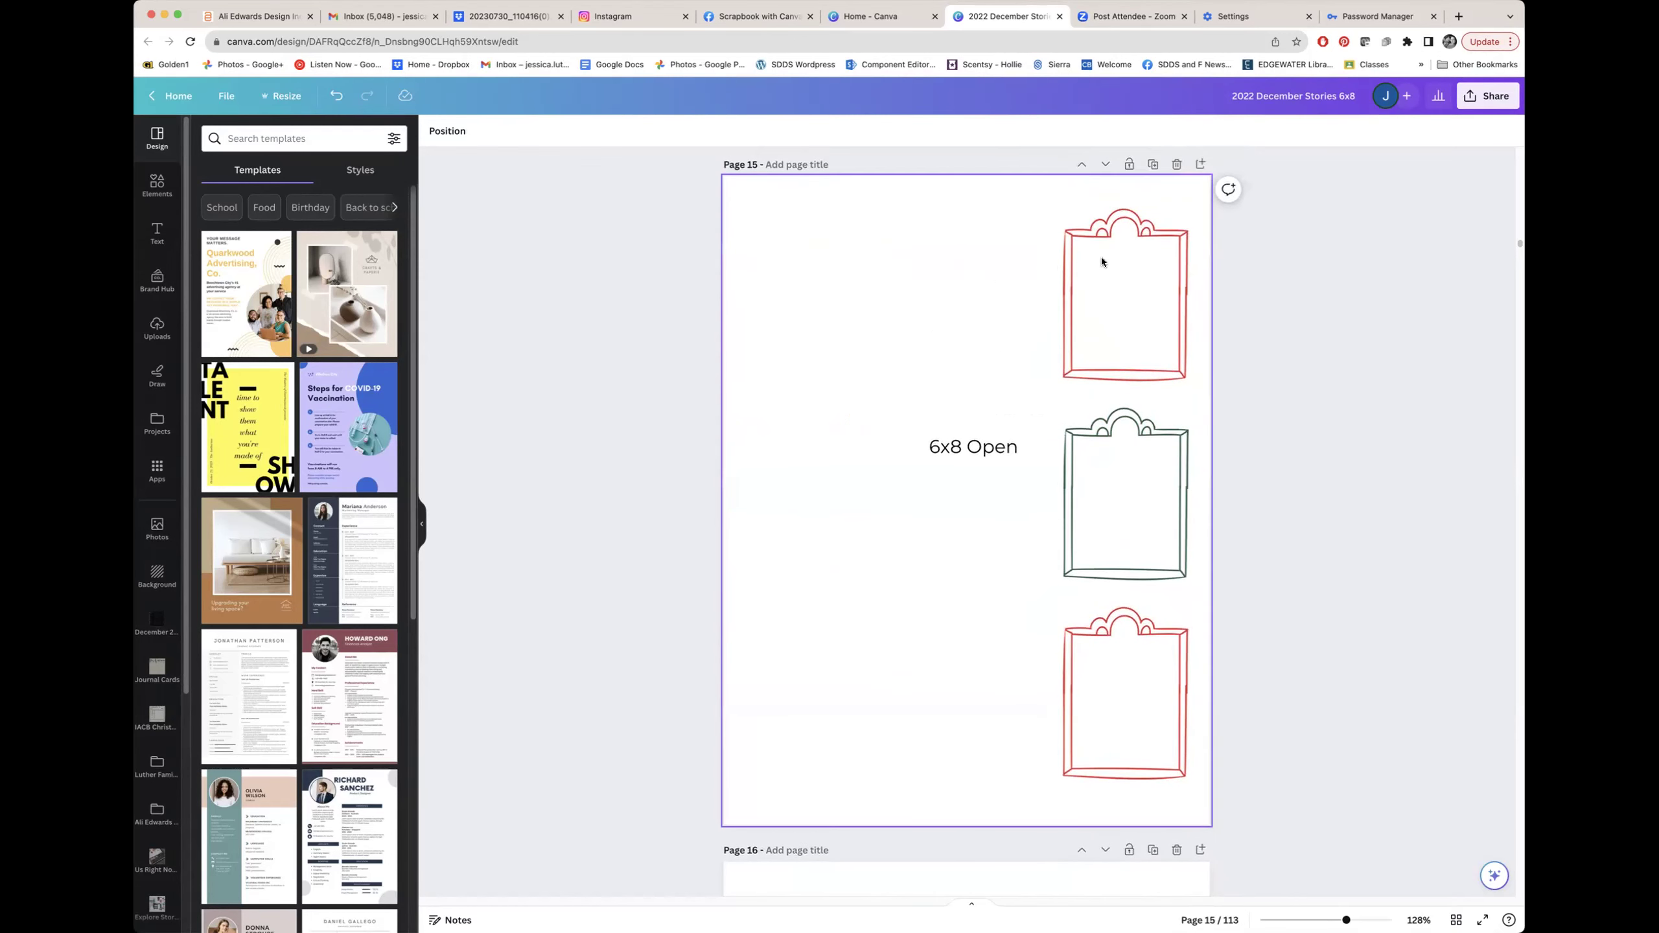
click(1149, 297)
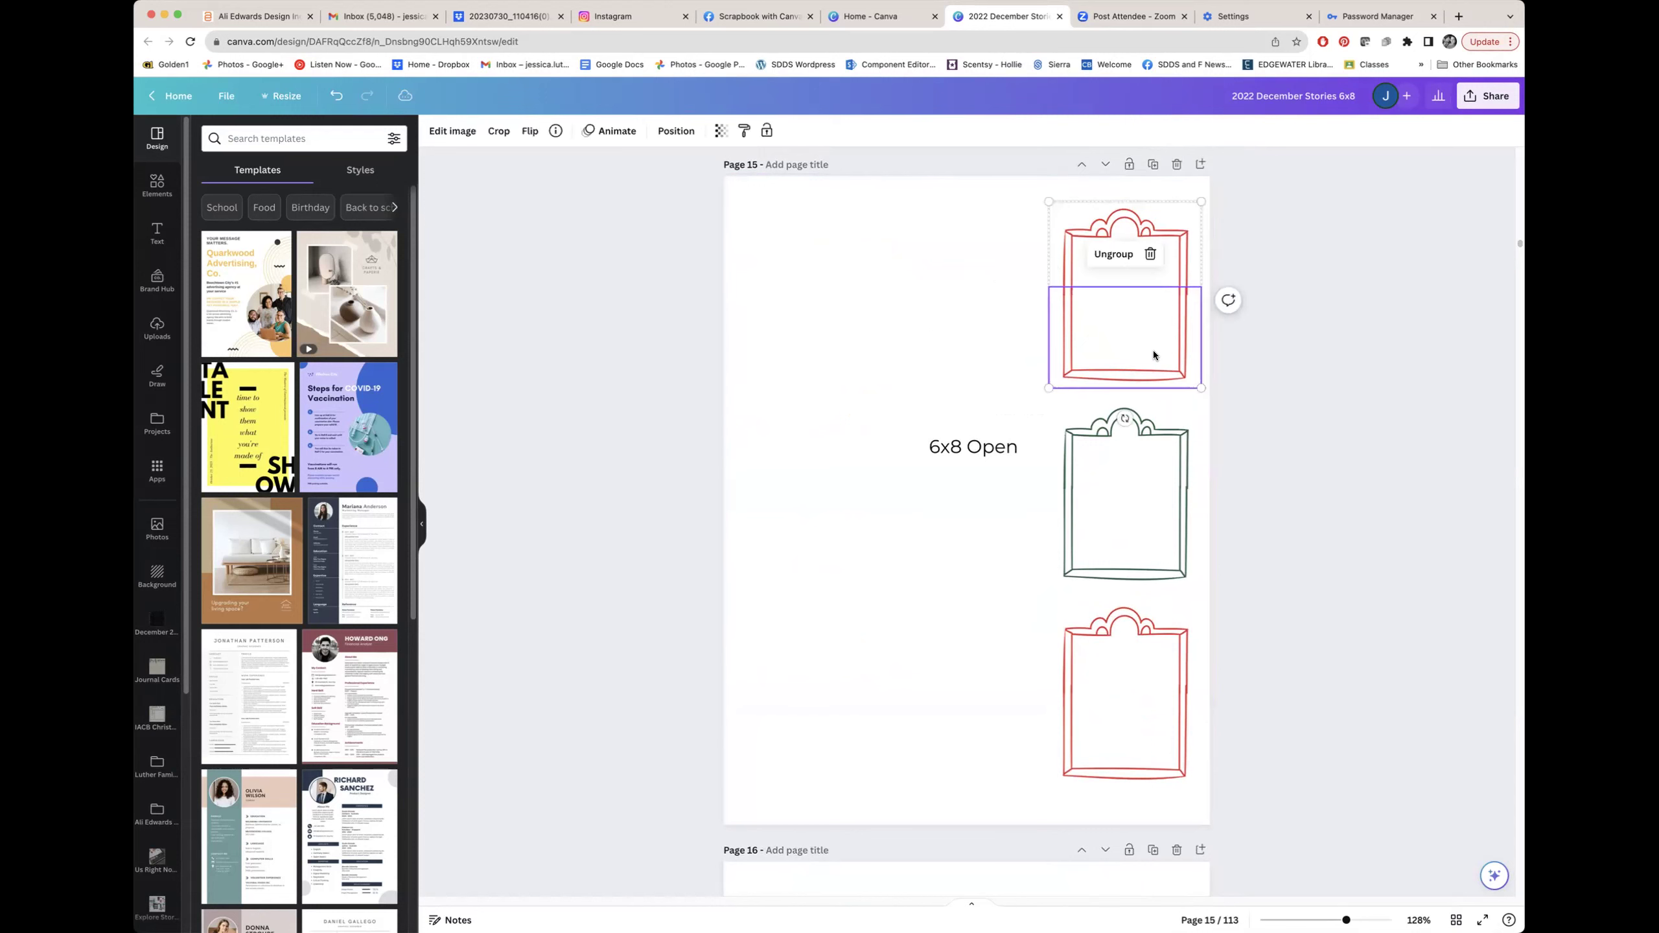
click(975, 277)
click(1192, 348)
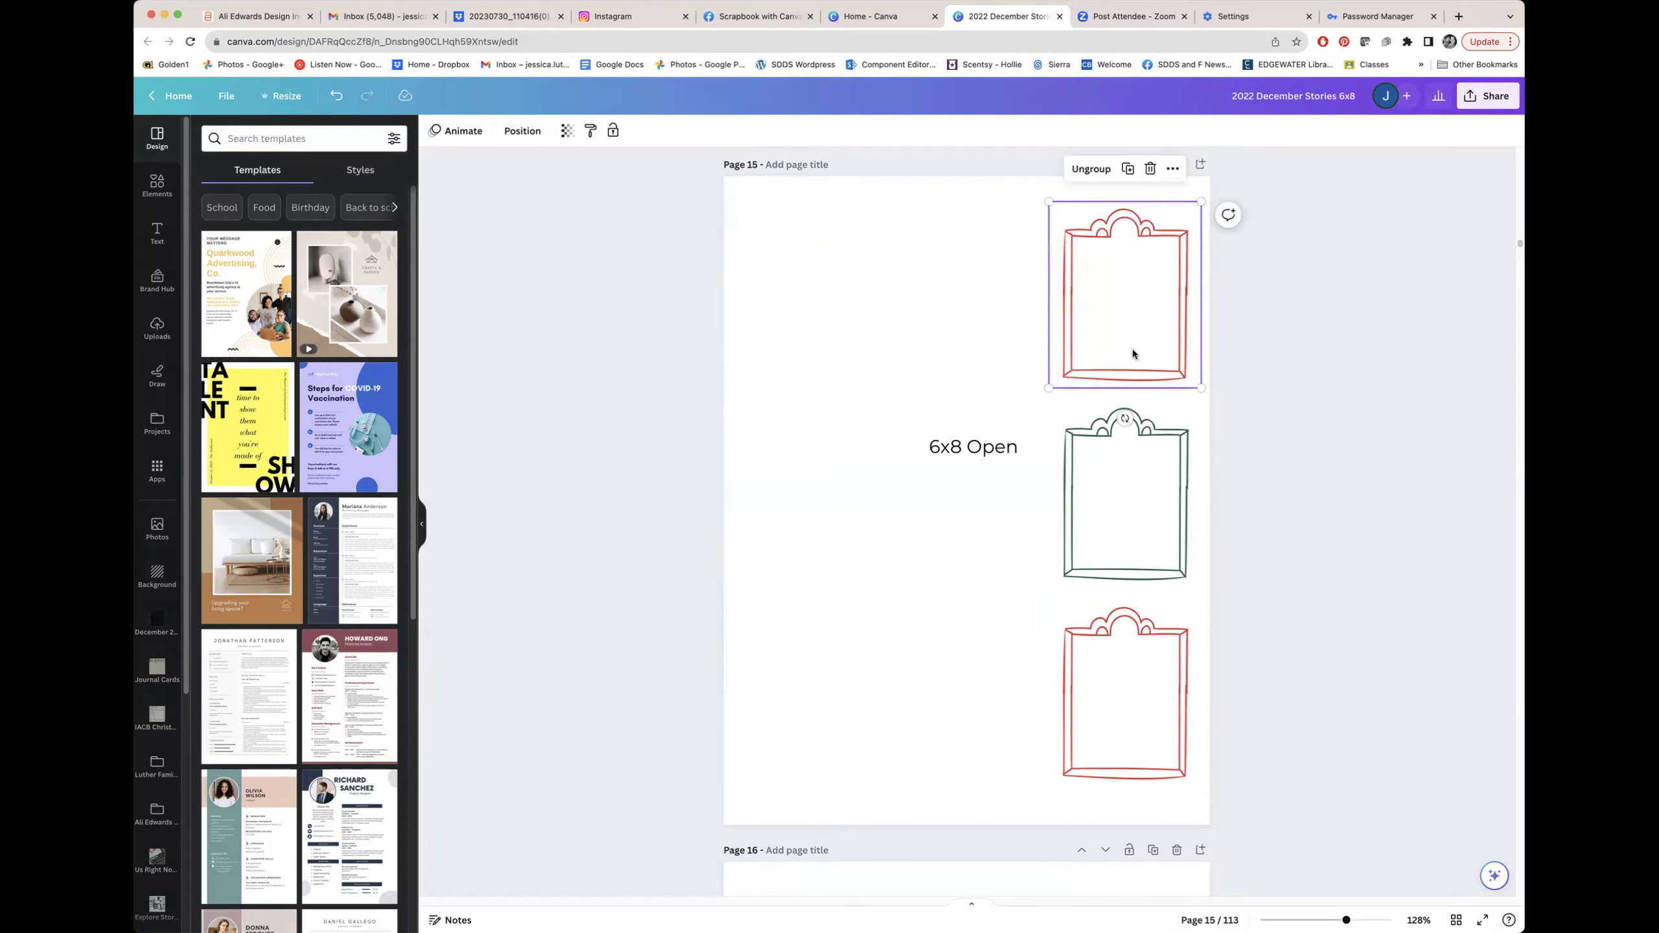
drag(1022, 352, 944, 358)
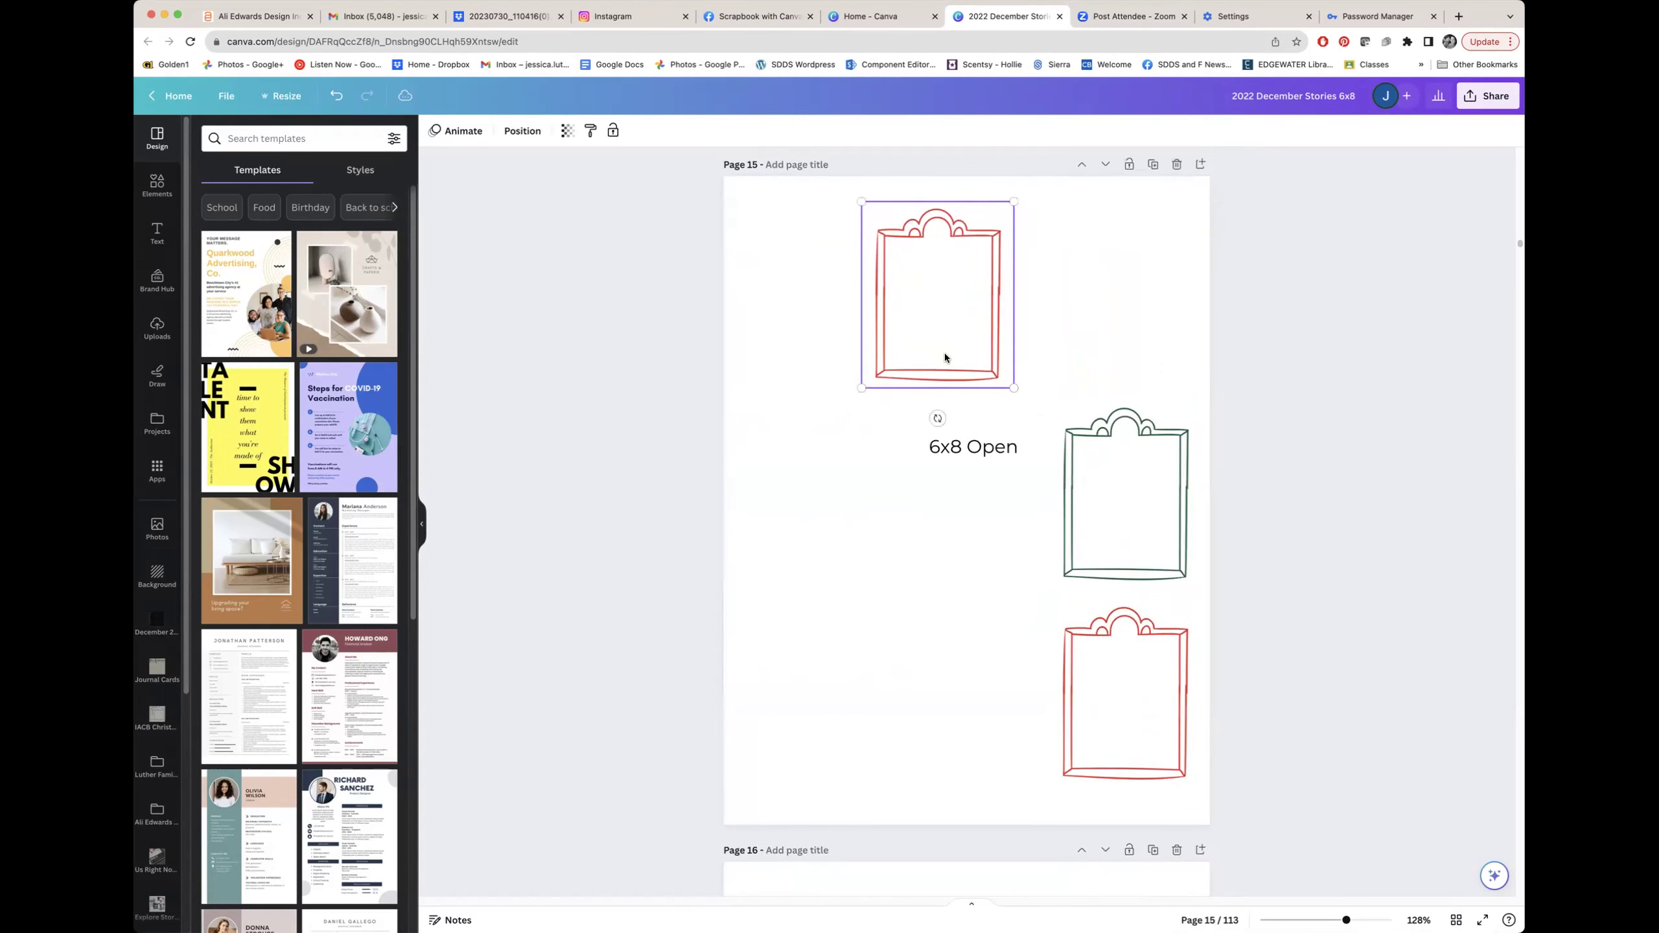
key(super+z)
drag(1081, 329, 845, 343)
click(777, 252)
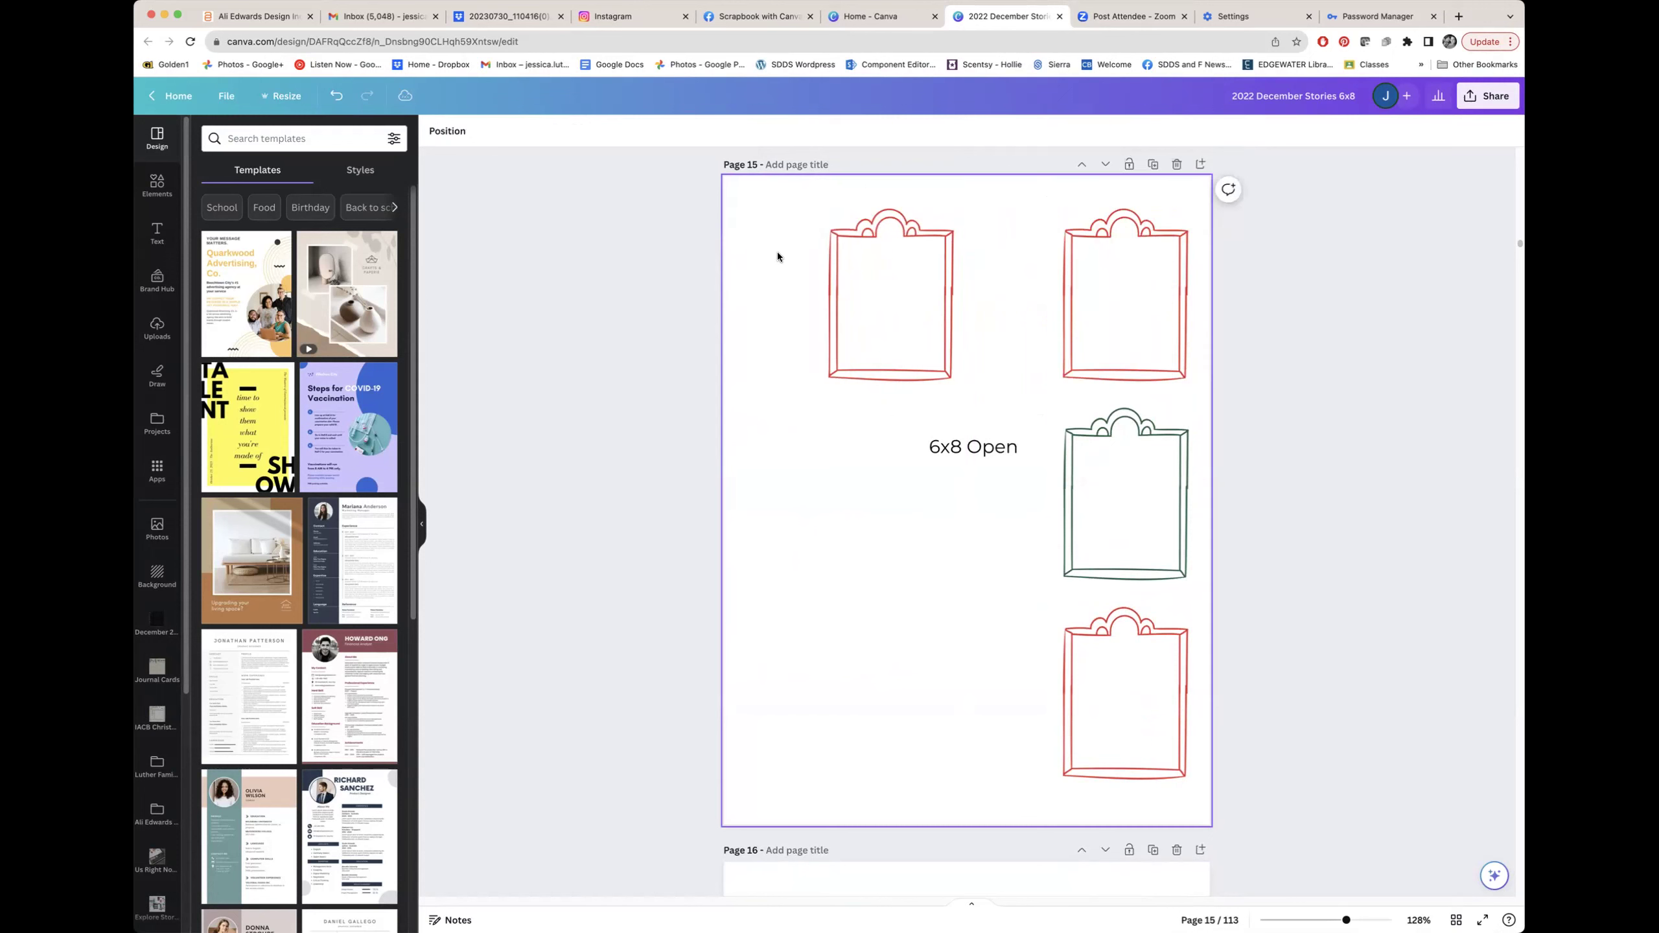
Separate the copied red frame into its two cropped pieces and move the lower piece down near the page's bottom edge.
click(932, 258)
click(752, 286)
click(910, 262)
shift+click(849, 339)
click(908, 320)
drag(897, 338, 883, 714)
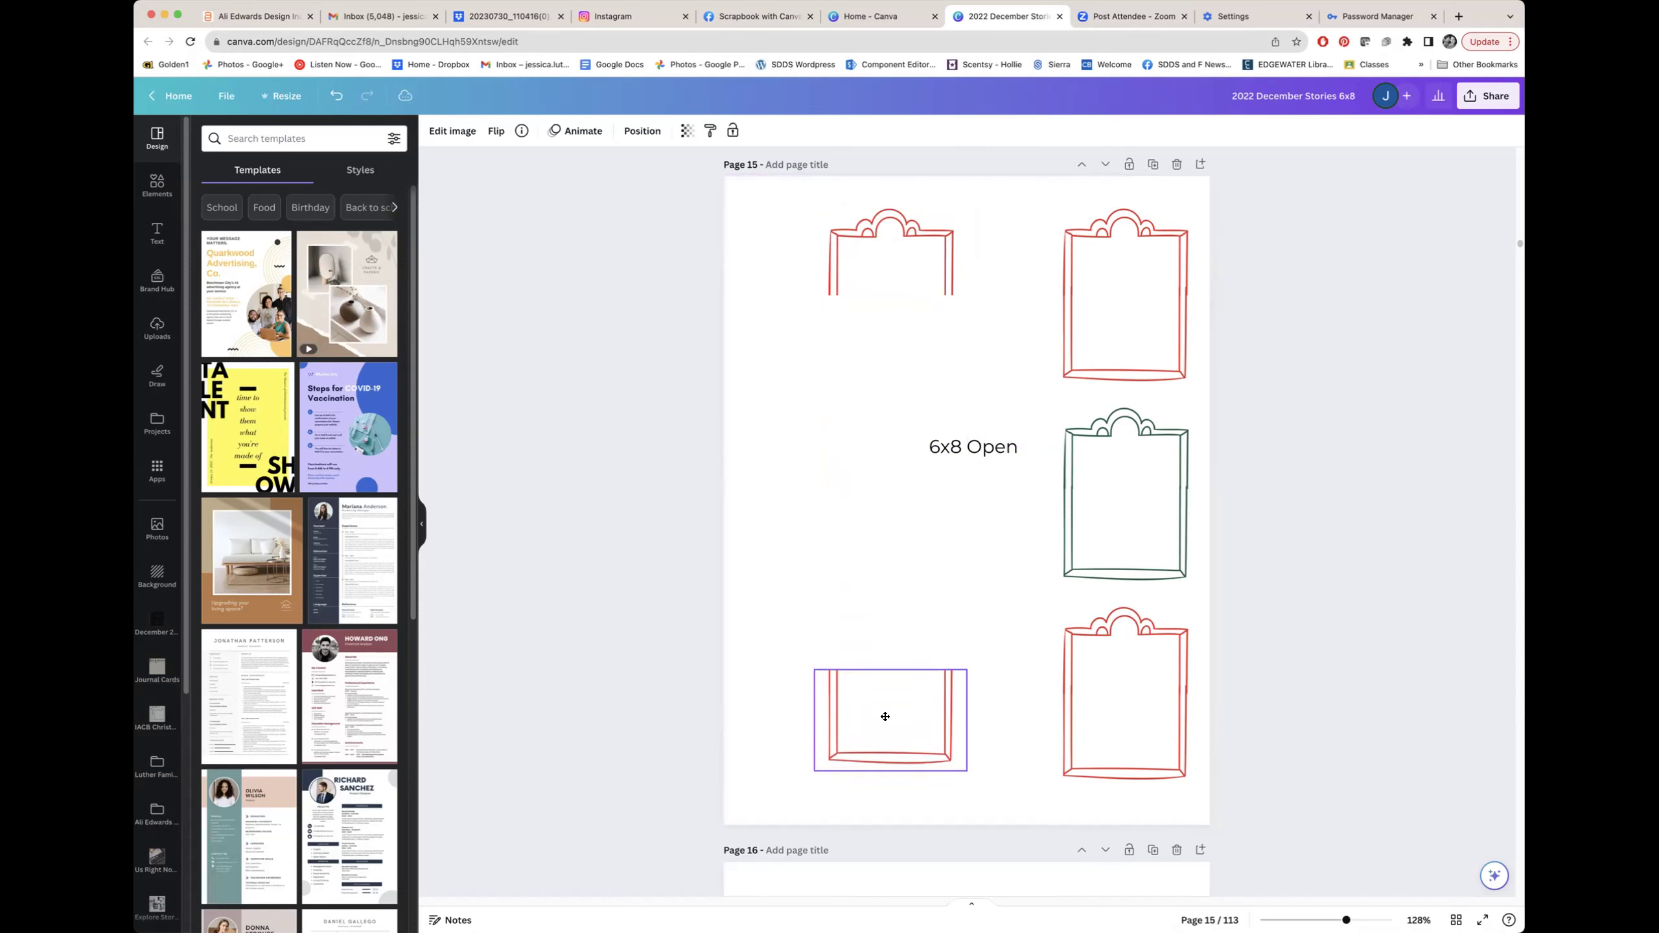
Extend the crop of the copy's upper piece downward to reveal the full tall frame, and place it apart from the original.
click(895, 267)
drag(890, 294, 863, 469)
drag(918, 315, 1017, 315)
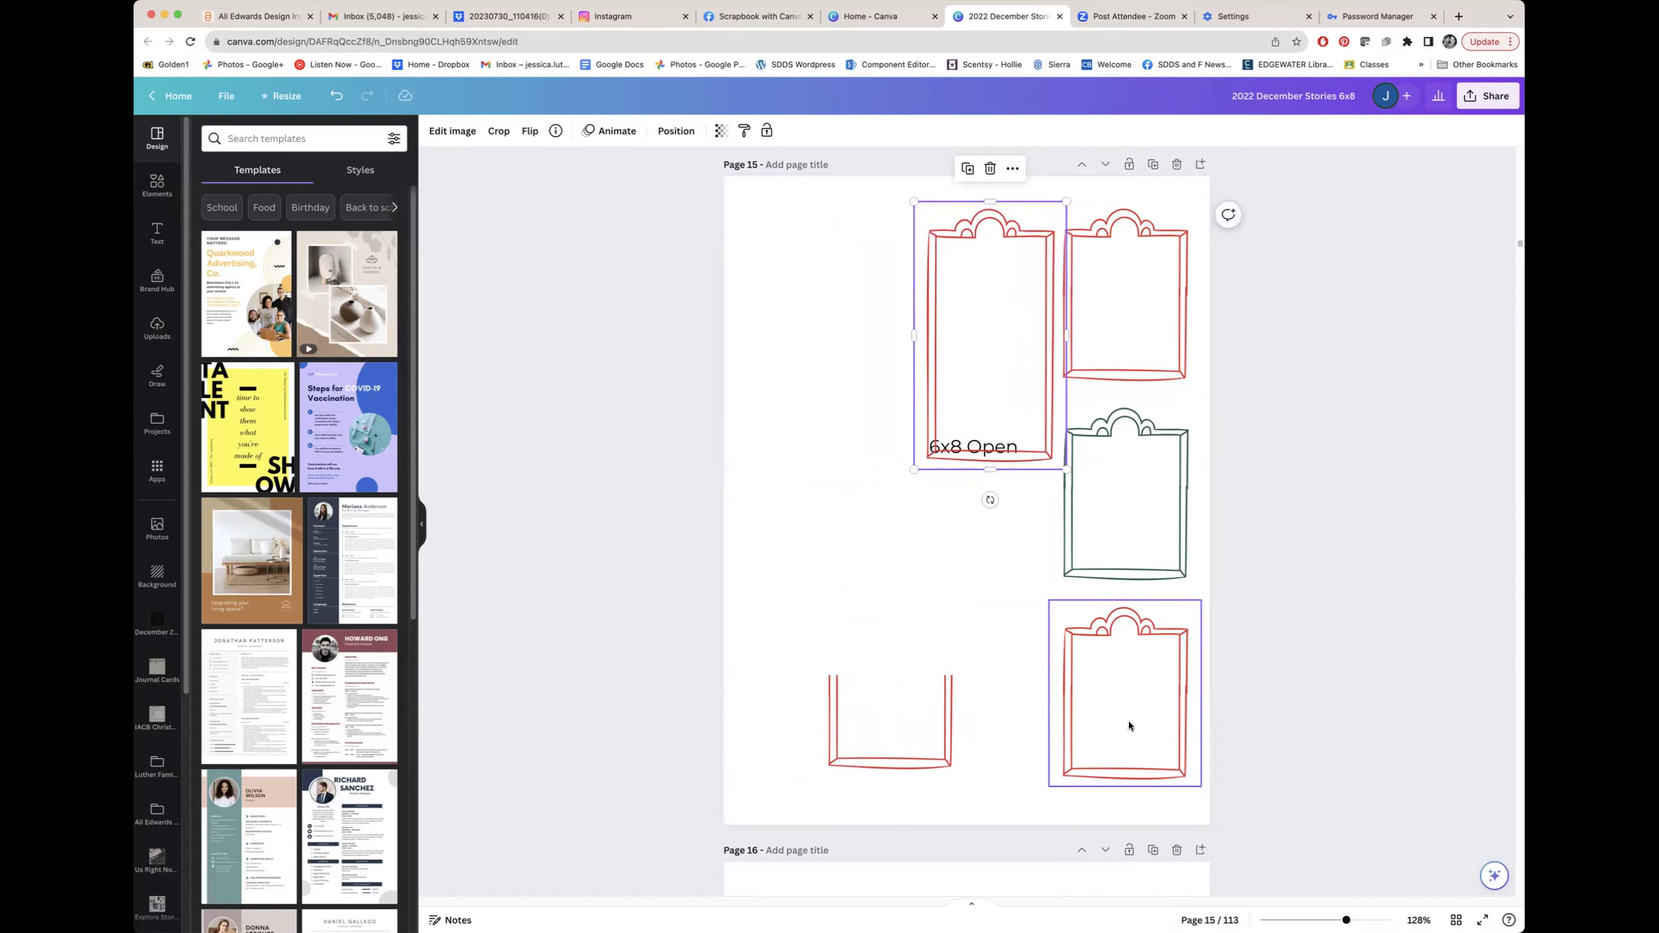
scroll(1127, 721, up, 5)
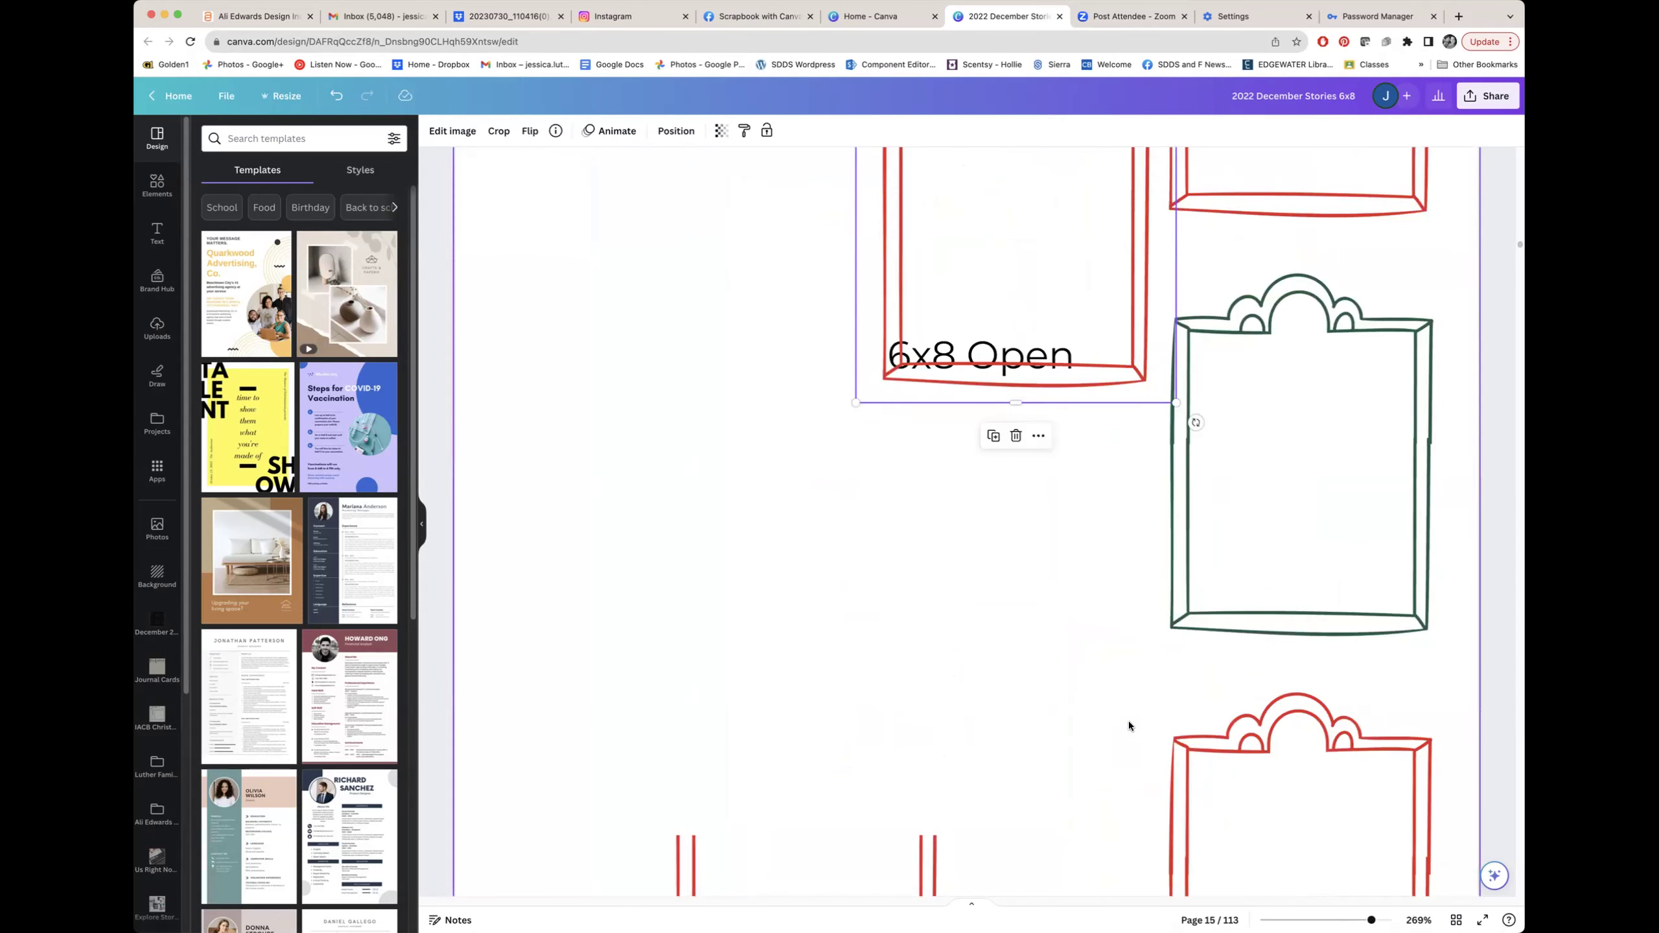
scroll(1127, 721, up, 3)
scroll(1132, 696, up, 5)
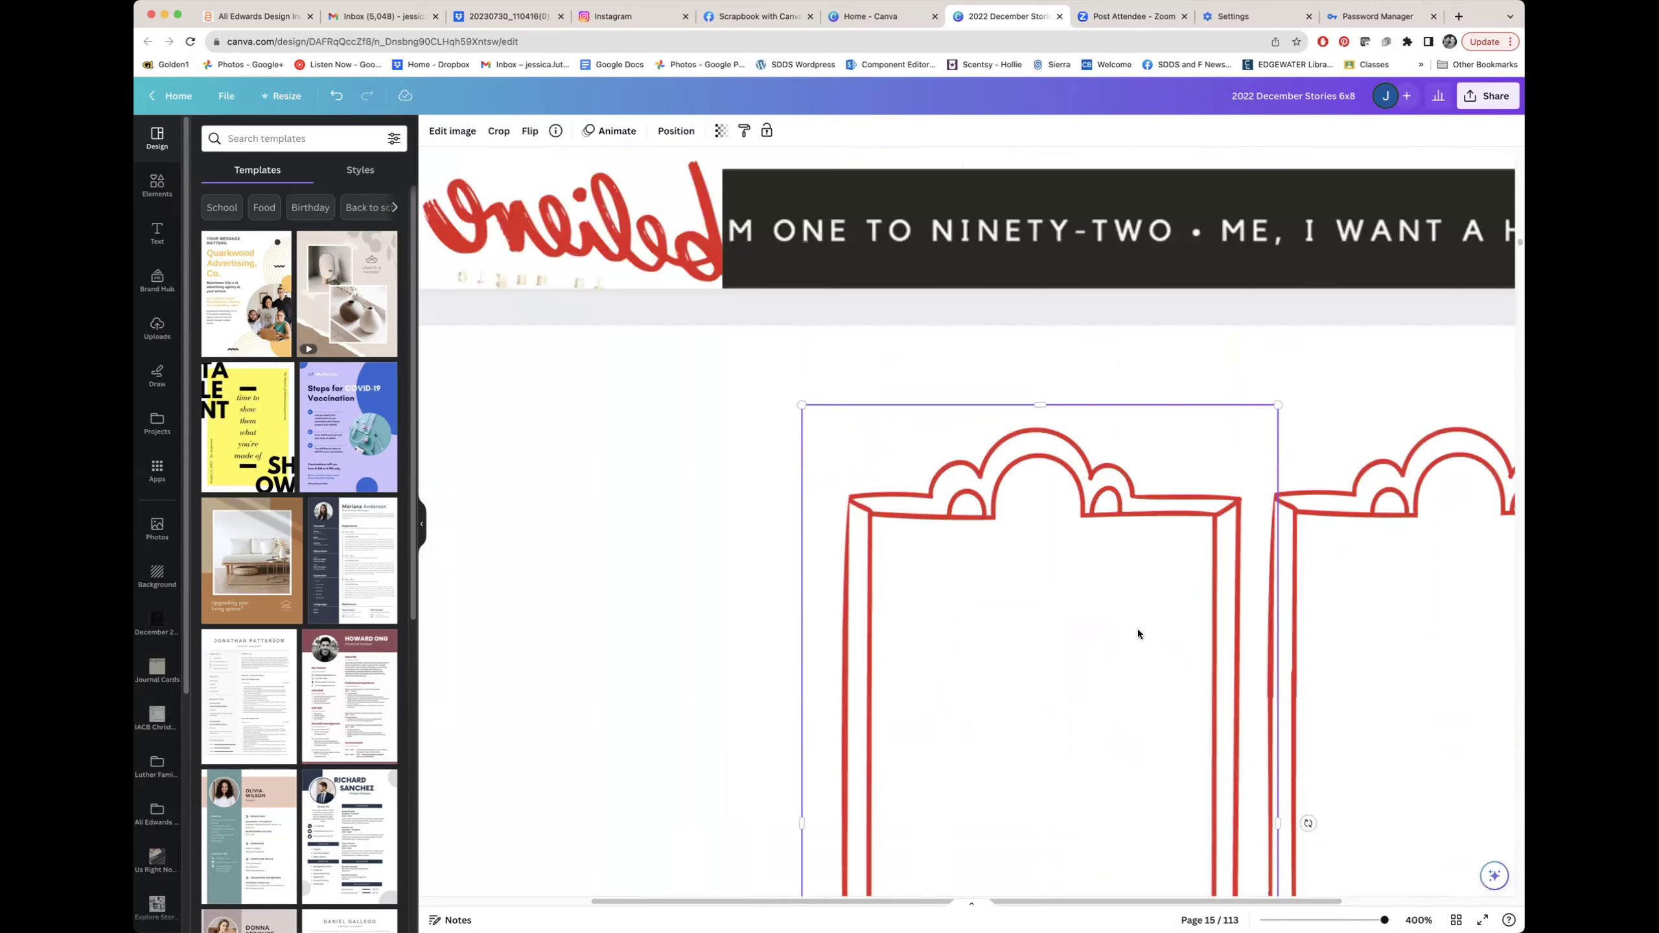
drag(1096, 629, 837, 558)
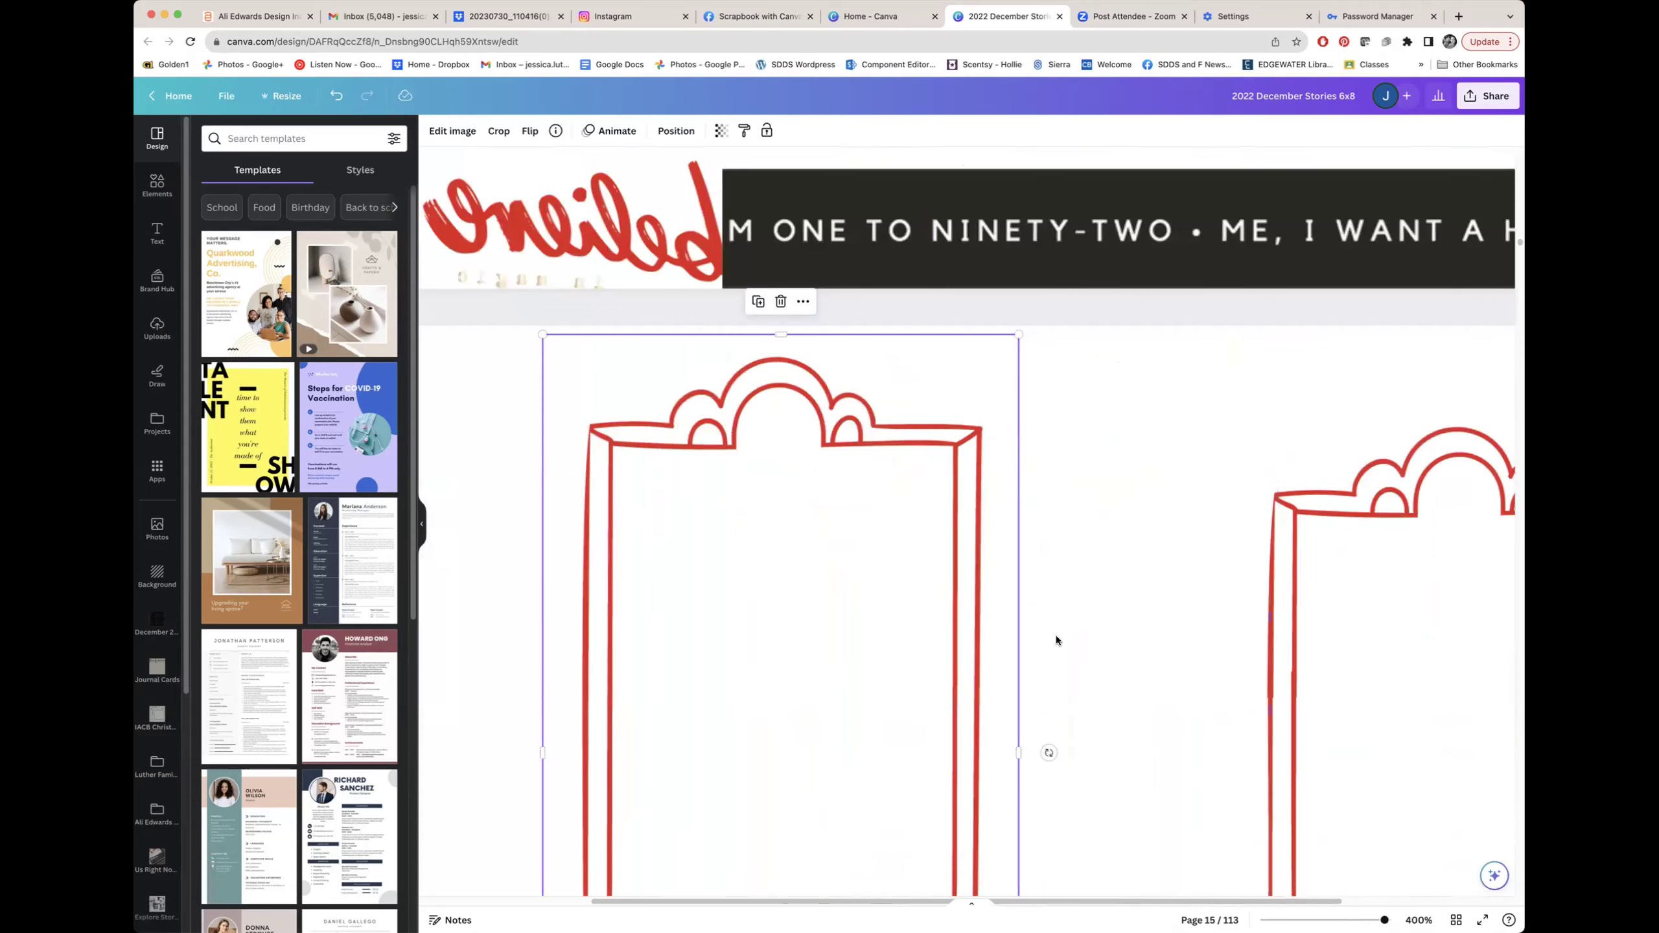
Examine the full tall frame against the shortened original up close, including where the original's two cropped halves meet.
click(1174, 733)
scroll(1091, 788, down, 5)
scroll(1097, 768, down, 2)
scroll(1182, 620, up, 3)
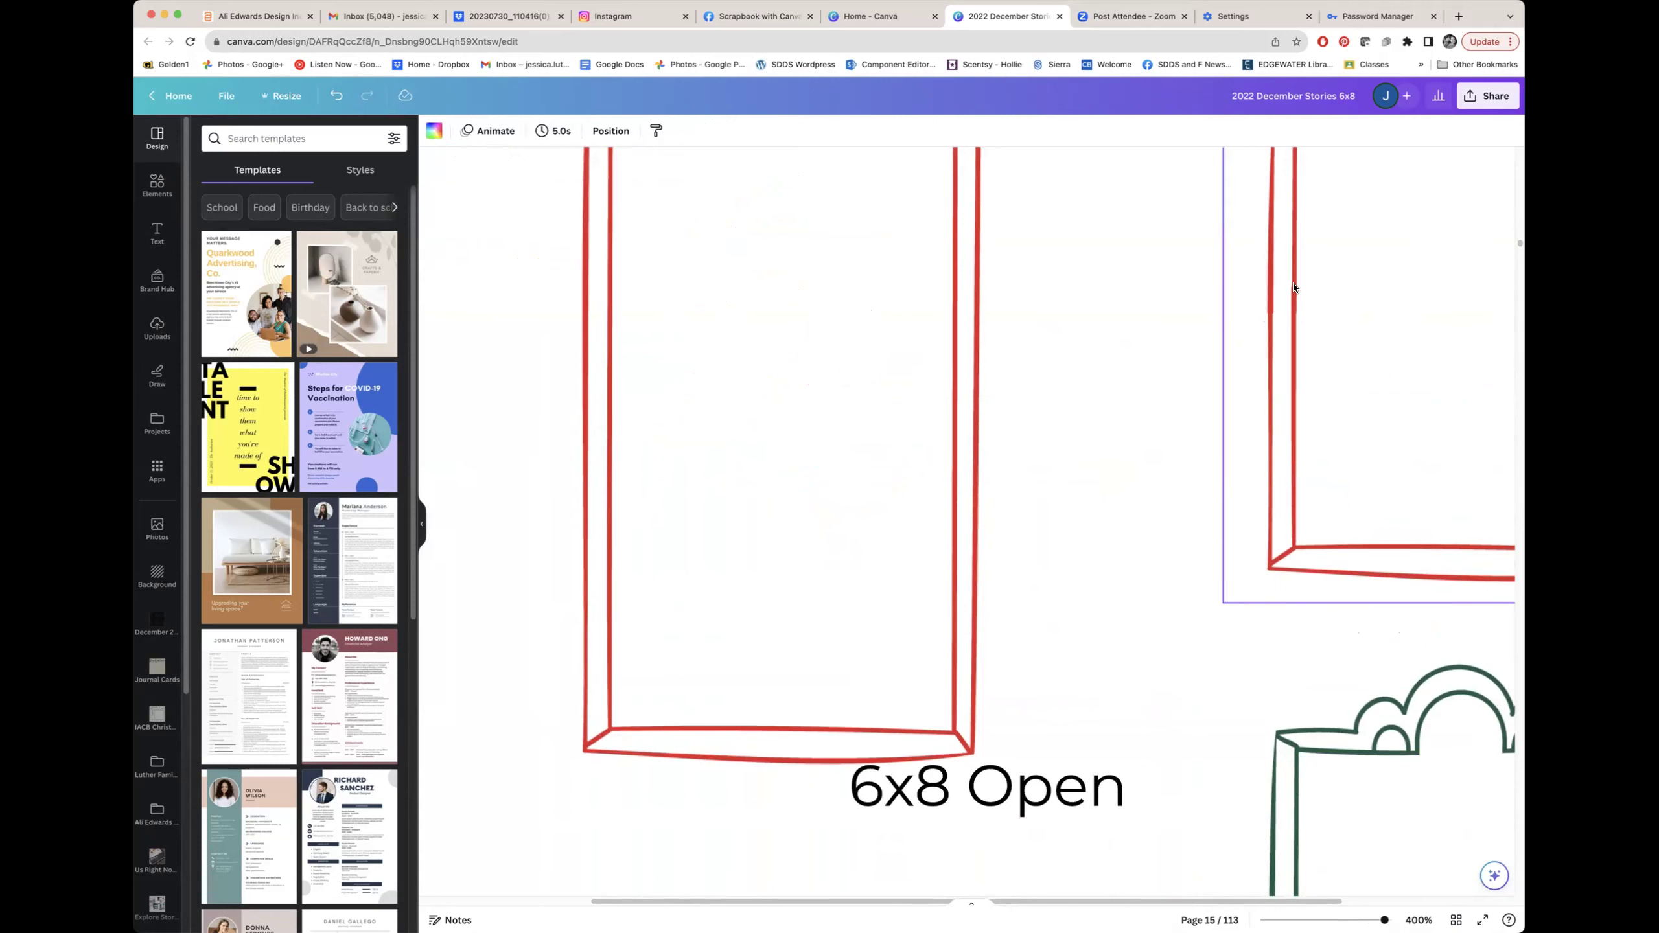
scroll(1294, 287, up, 3)
scroll(1201, 404, up, 2)
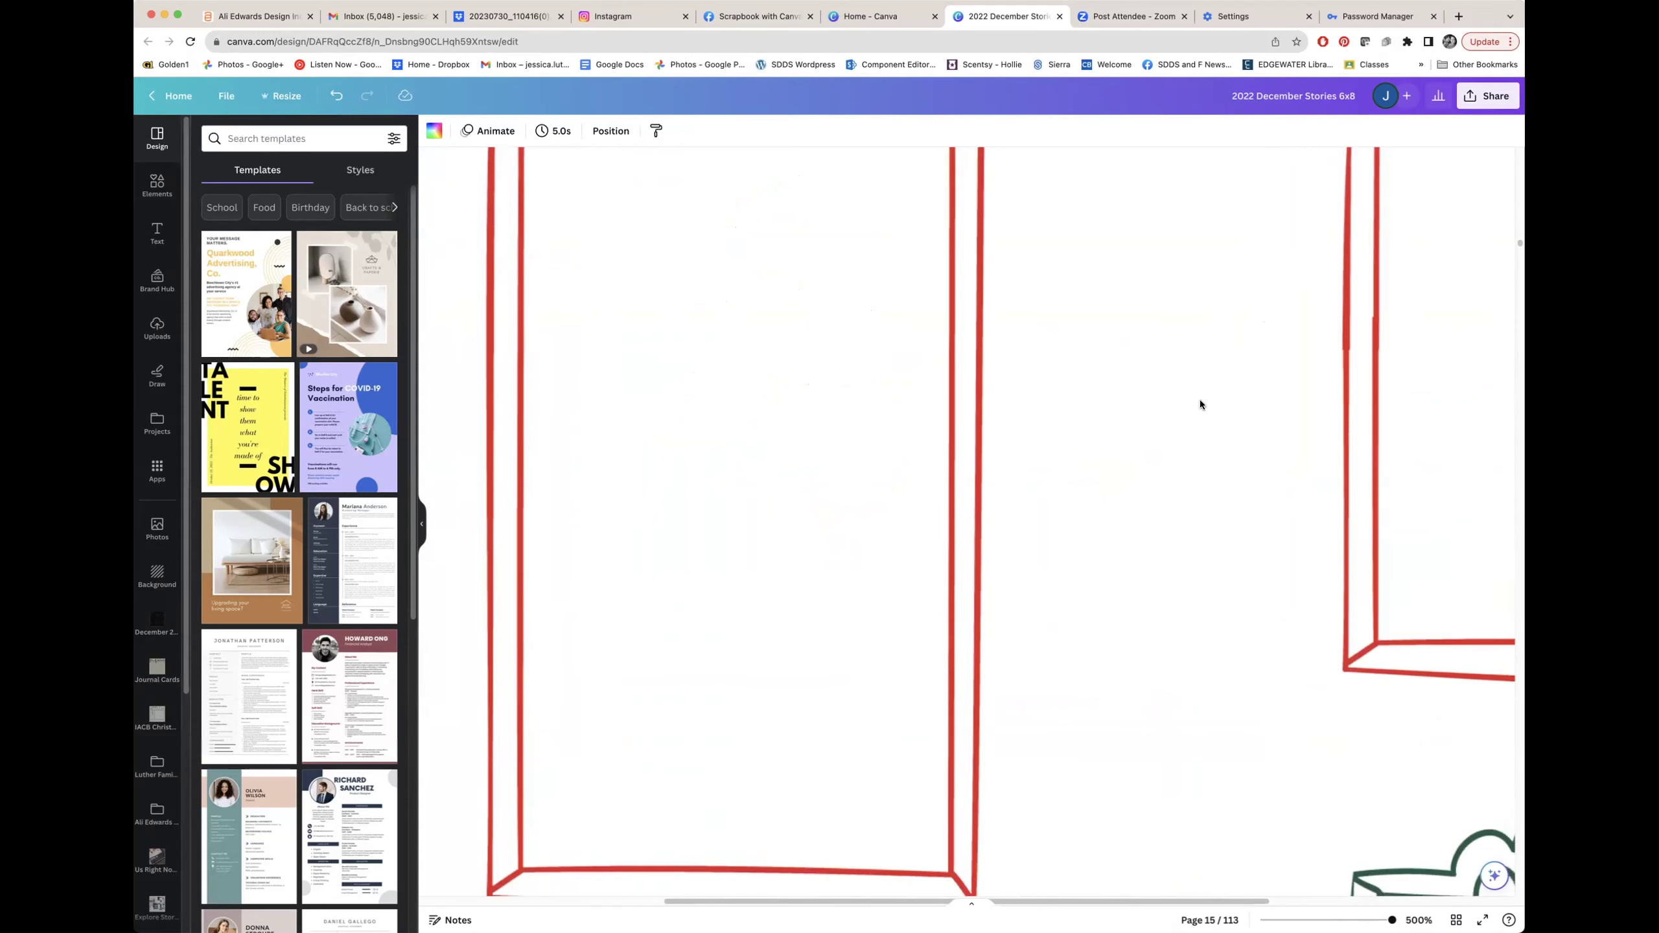
scroll(1156, 490, up, 5)
scroll(1099, 888, right, 10)
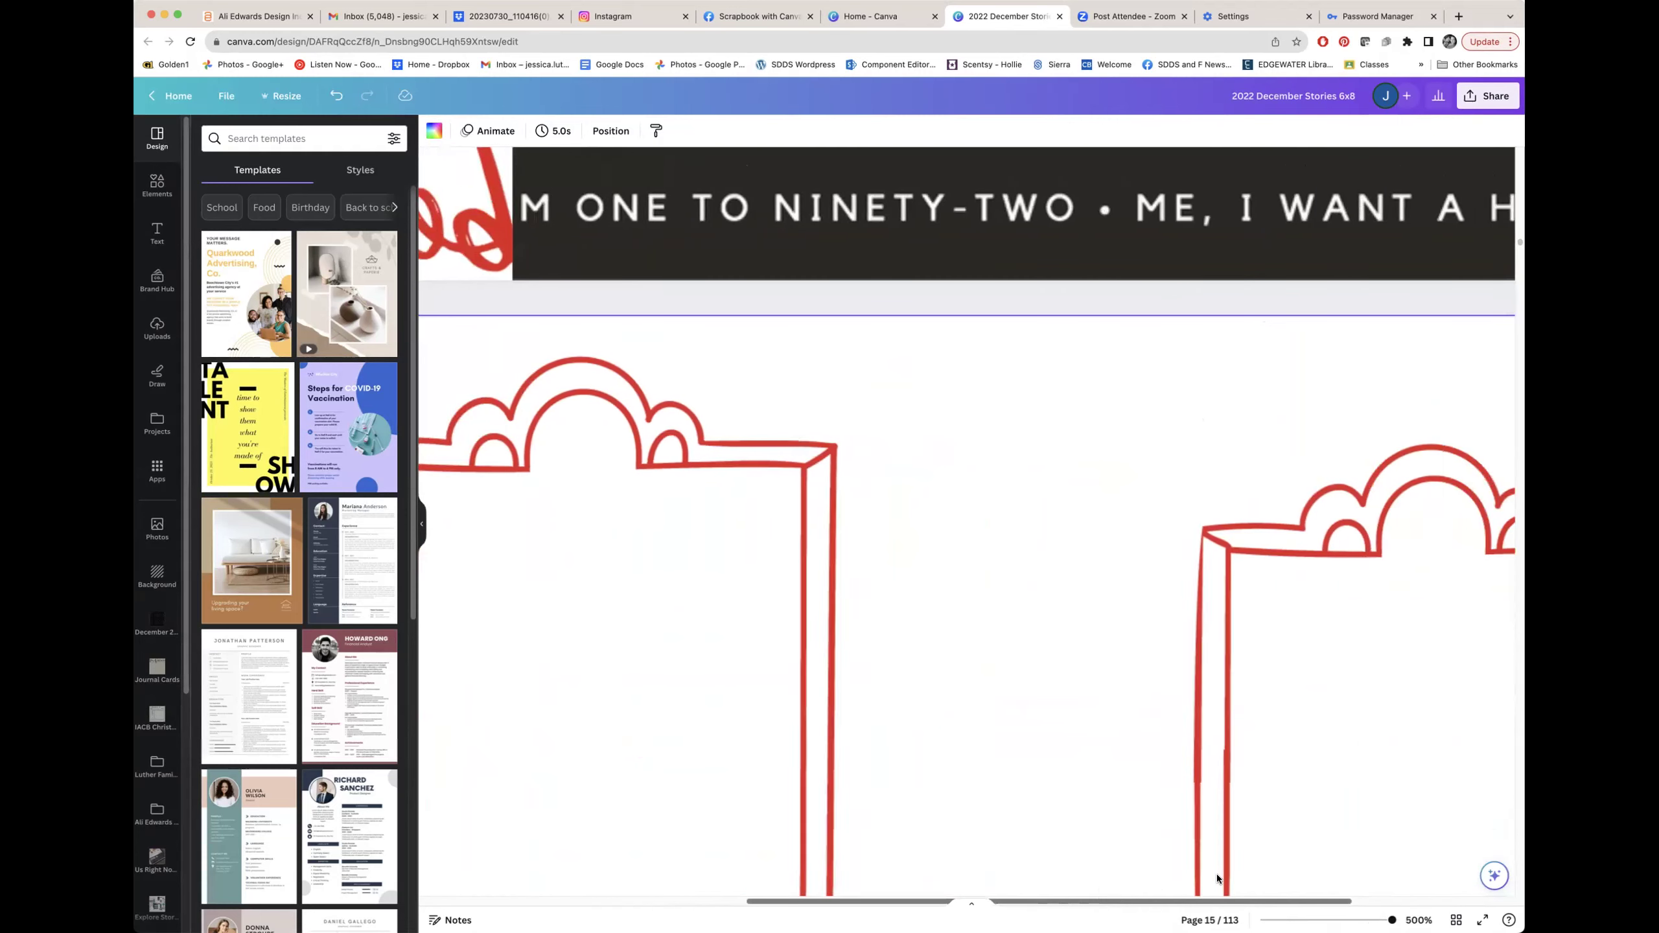
scroll(1346, 808, down, 5)
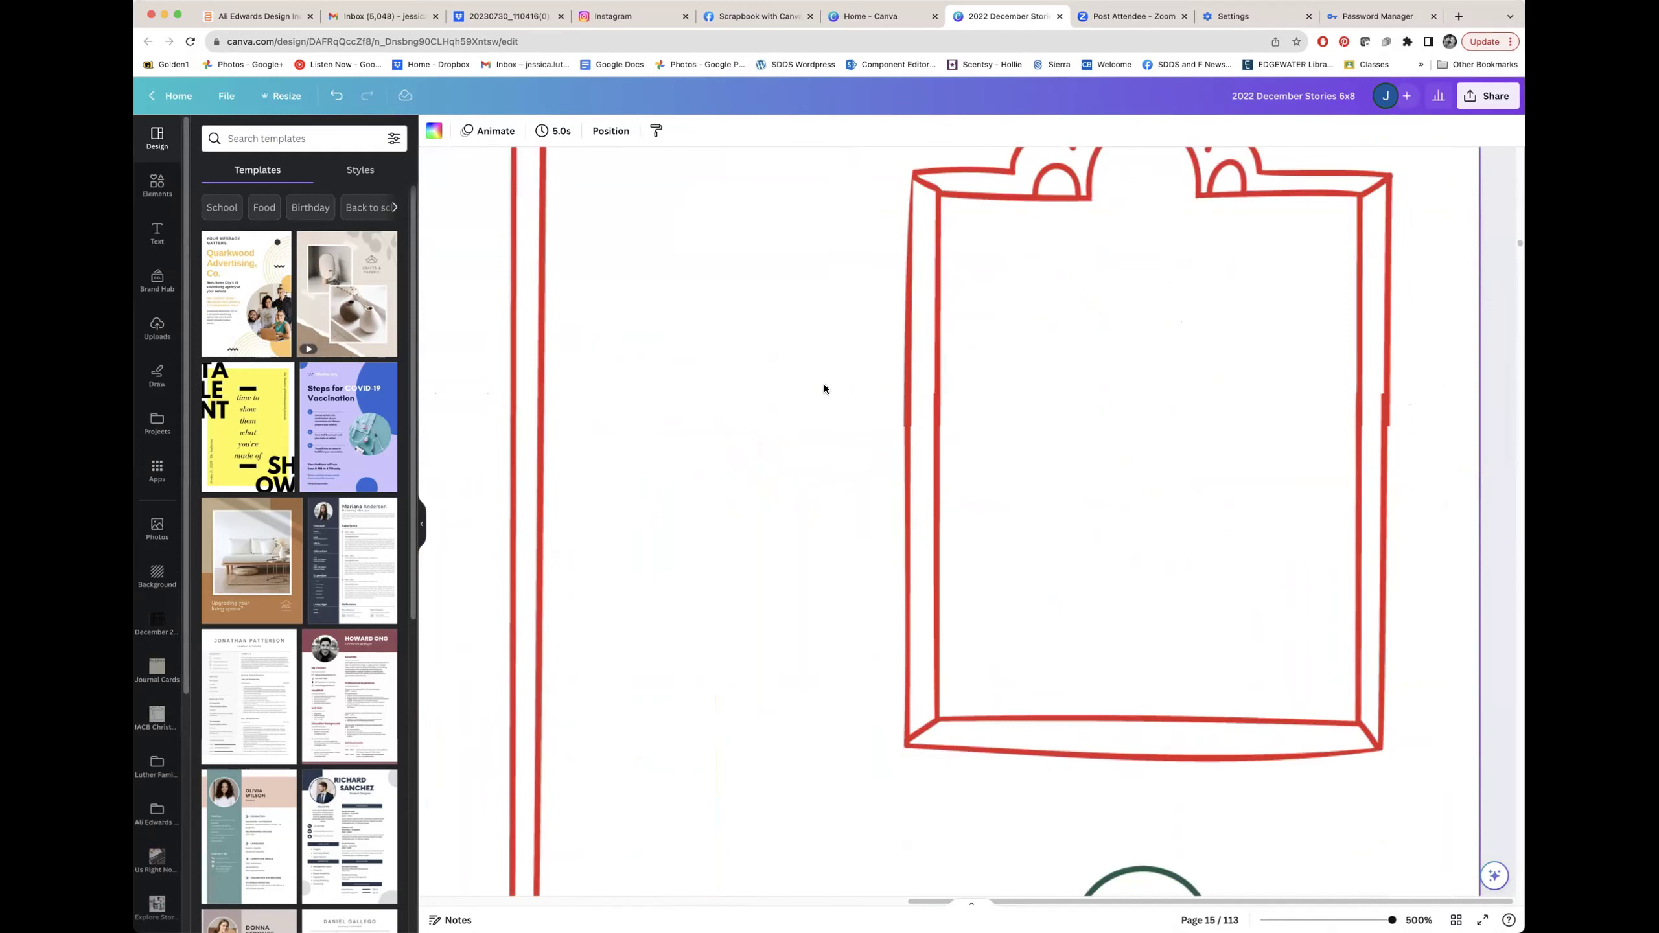
click(1095, 504)
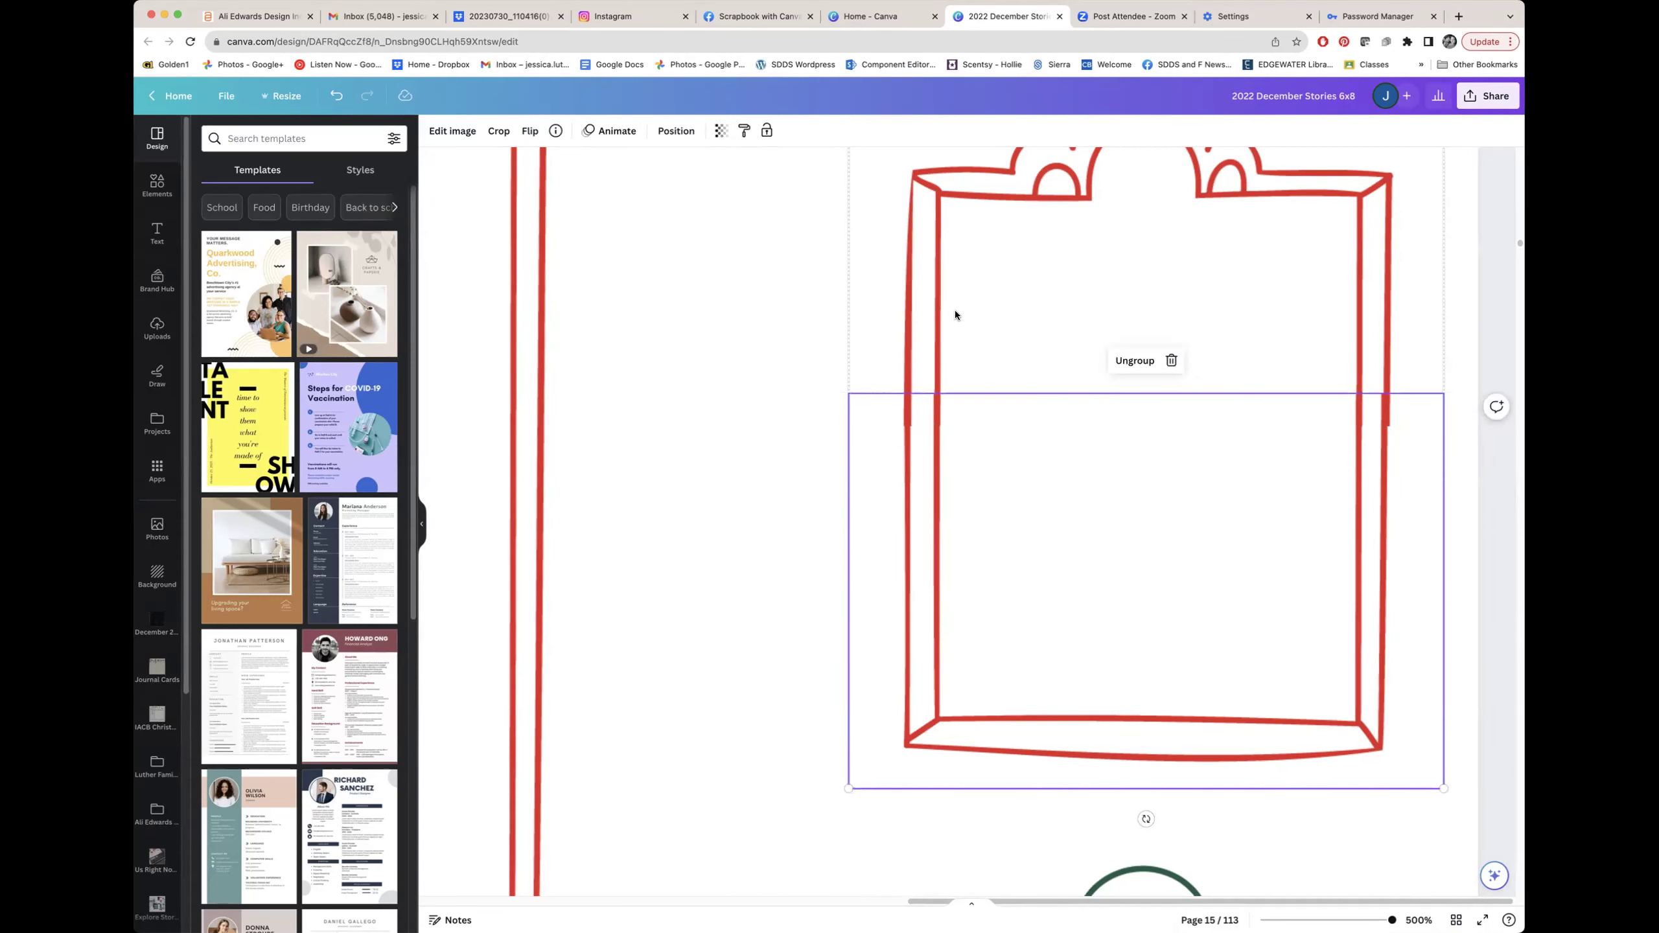
click(801, 447)
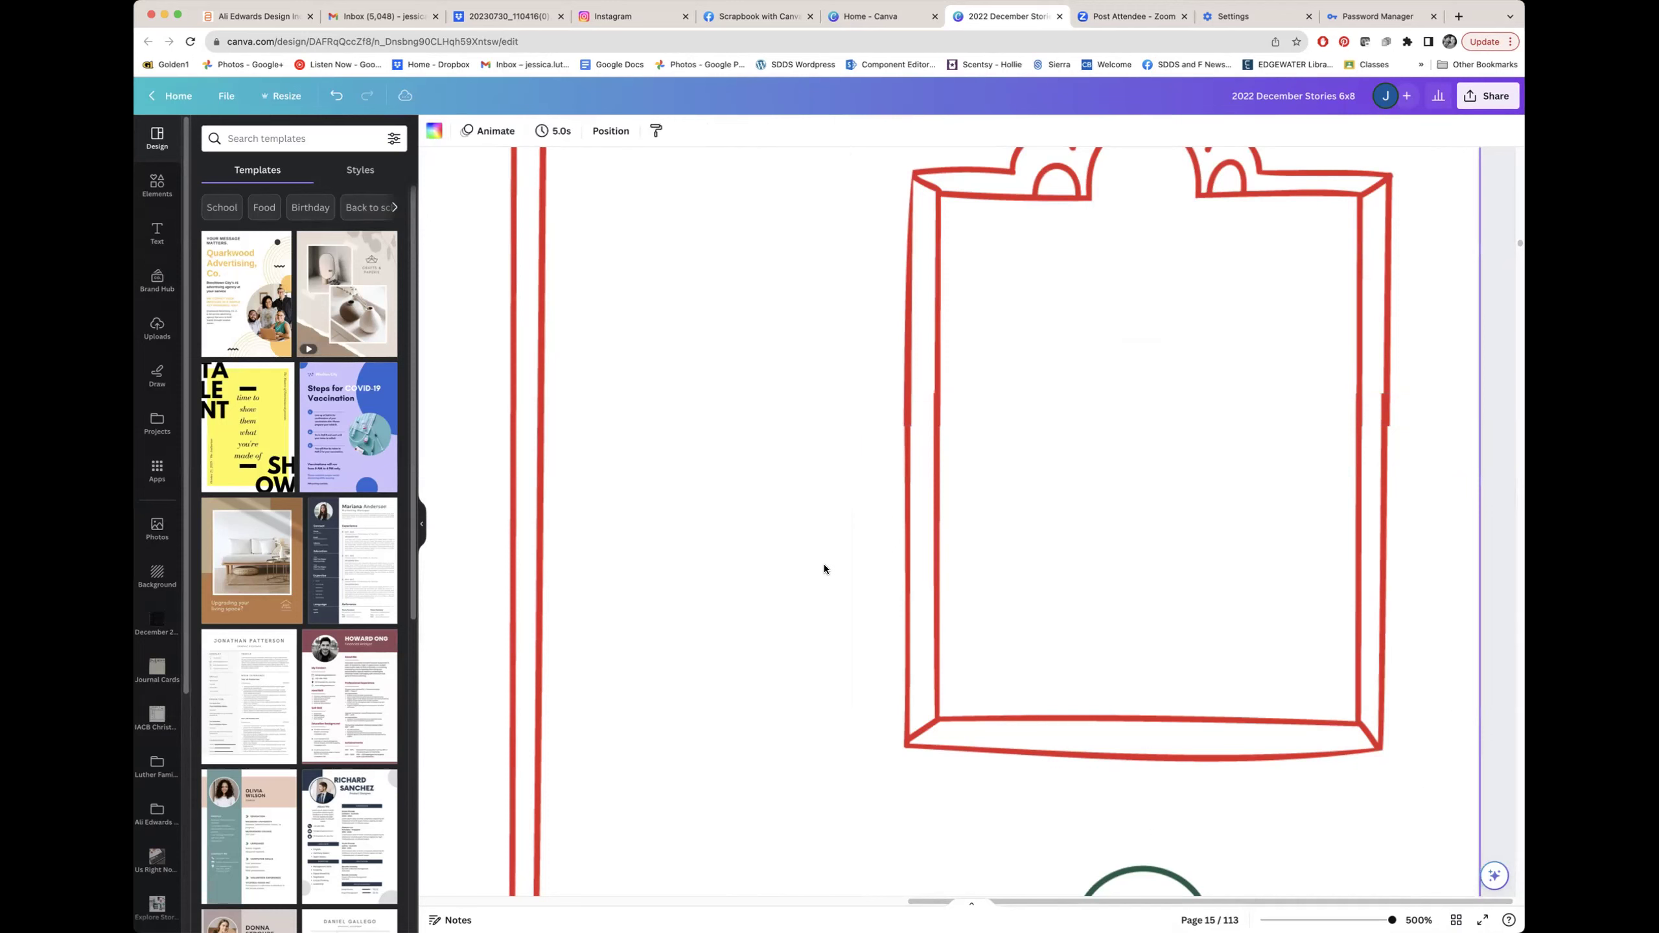
Delete the tall demonstration frame and the leftover lower frame piece from page 15.
scroll(824, 569, down, 5)
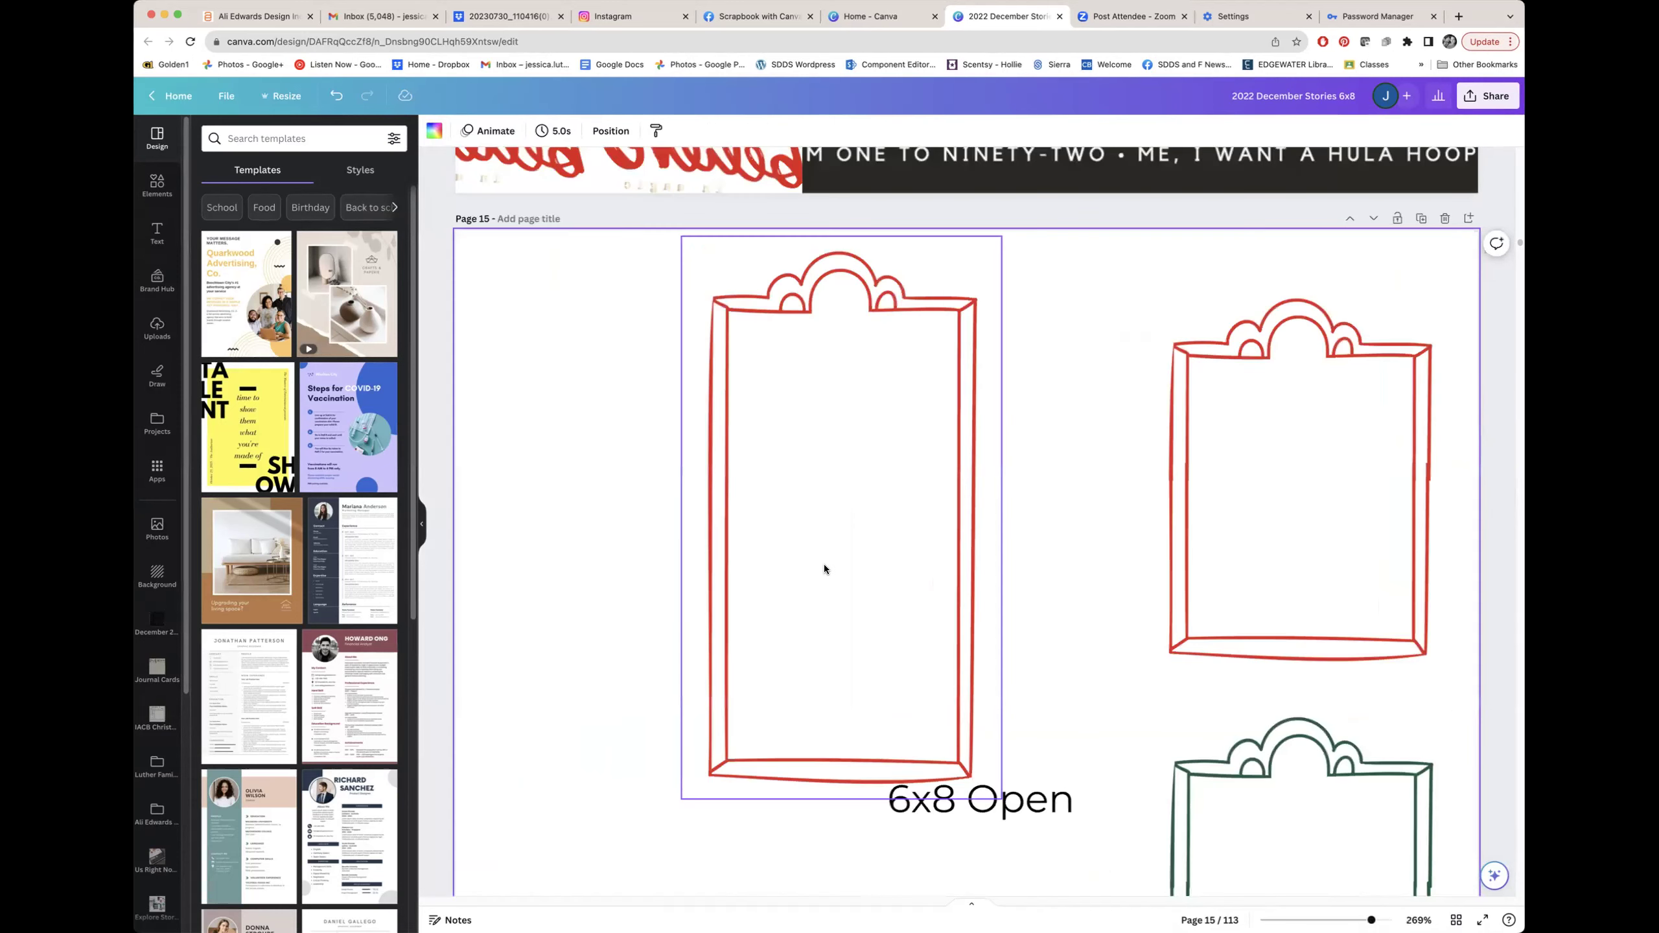
scroll(843, 461, down, 3)
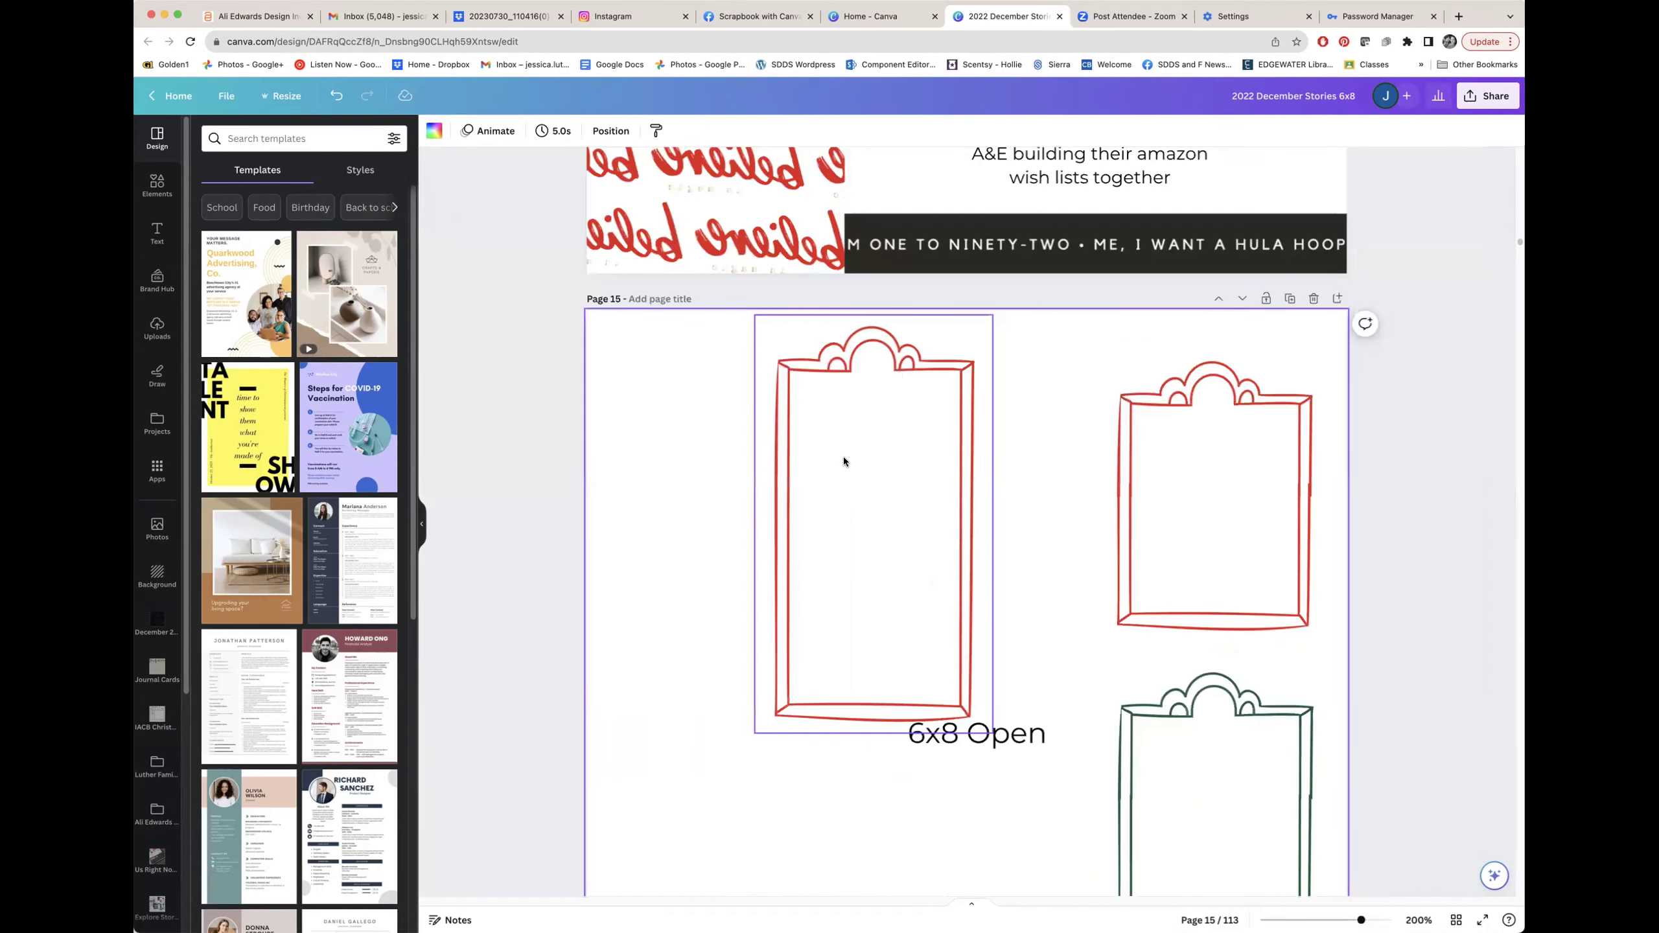
scroll(837, 452, down, 2)
scroll(967, 304, down, 5)
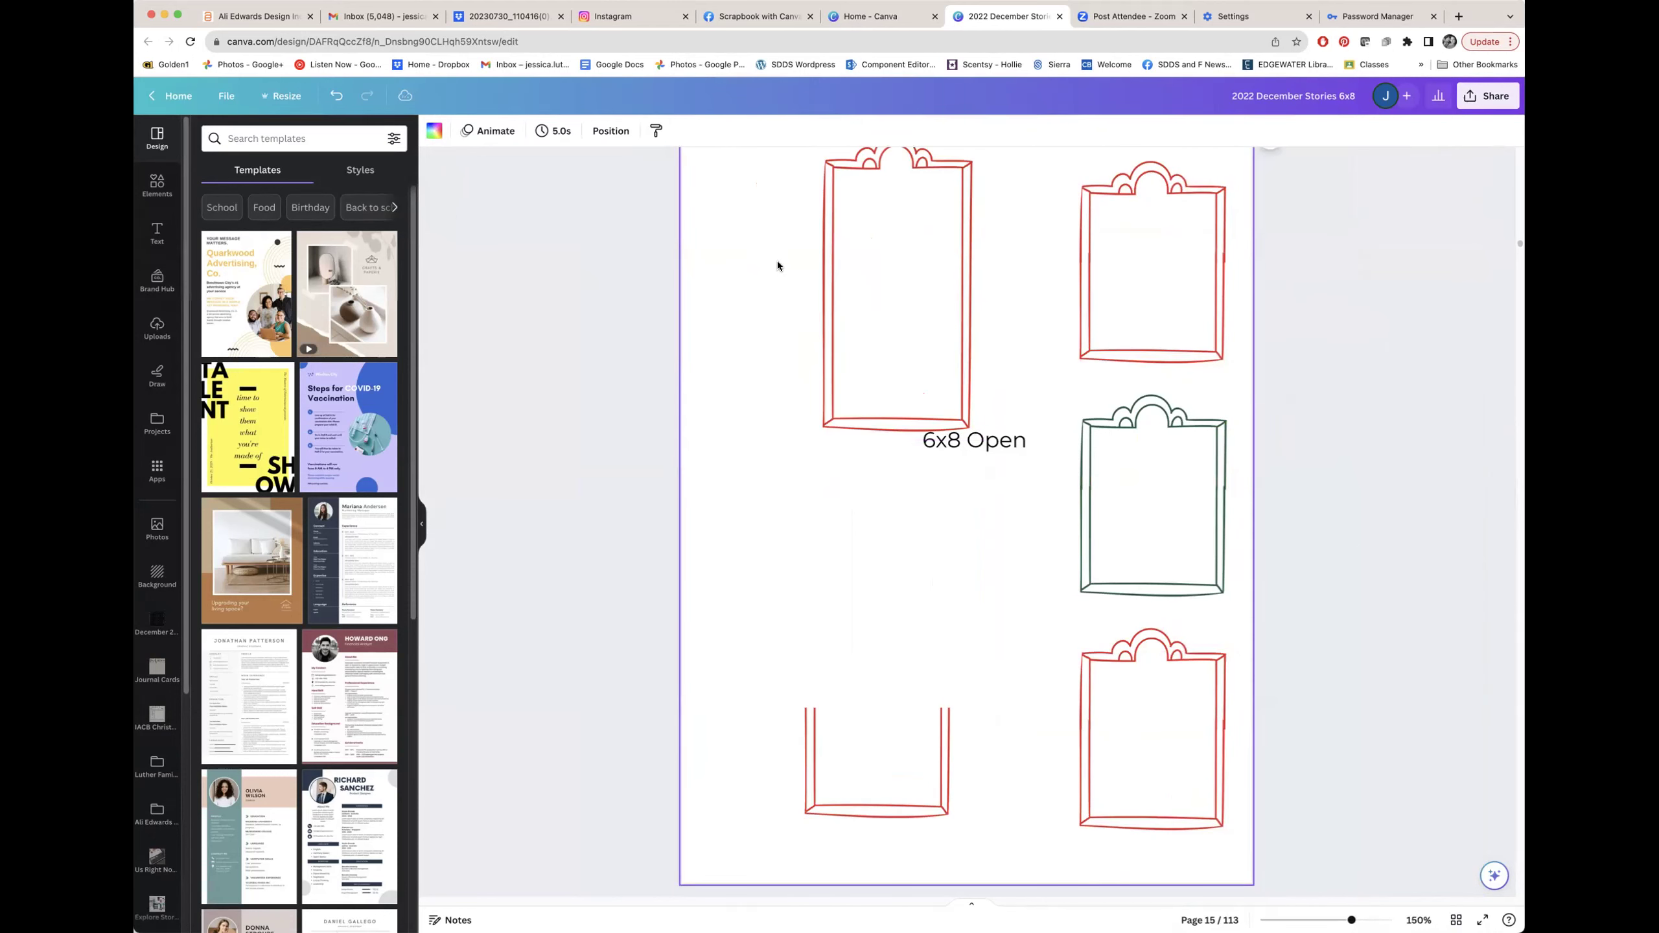
click(915, 281)
key(Delete)
click(882, 805)
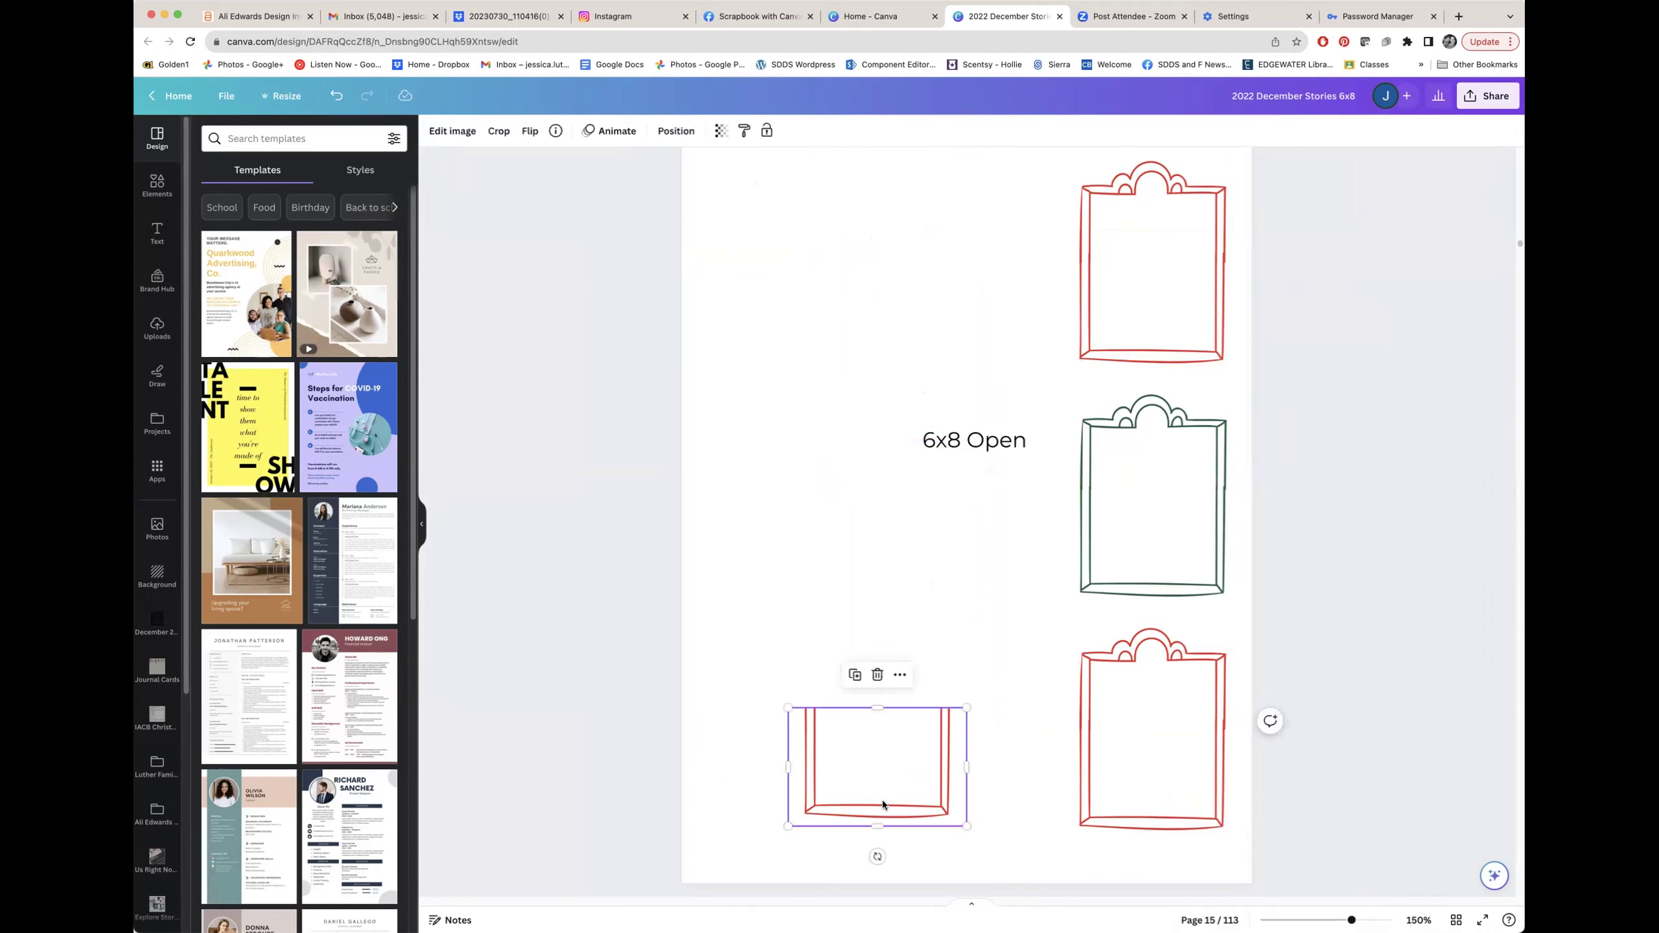
key(Delete)
key(Tab)
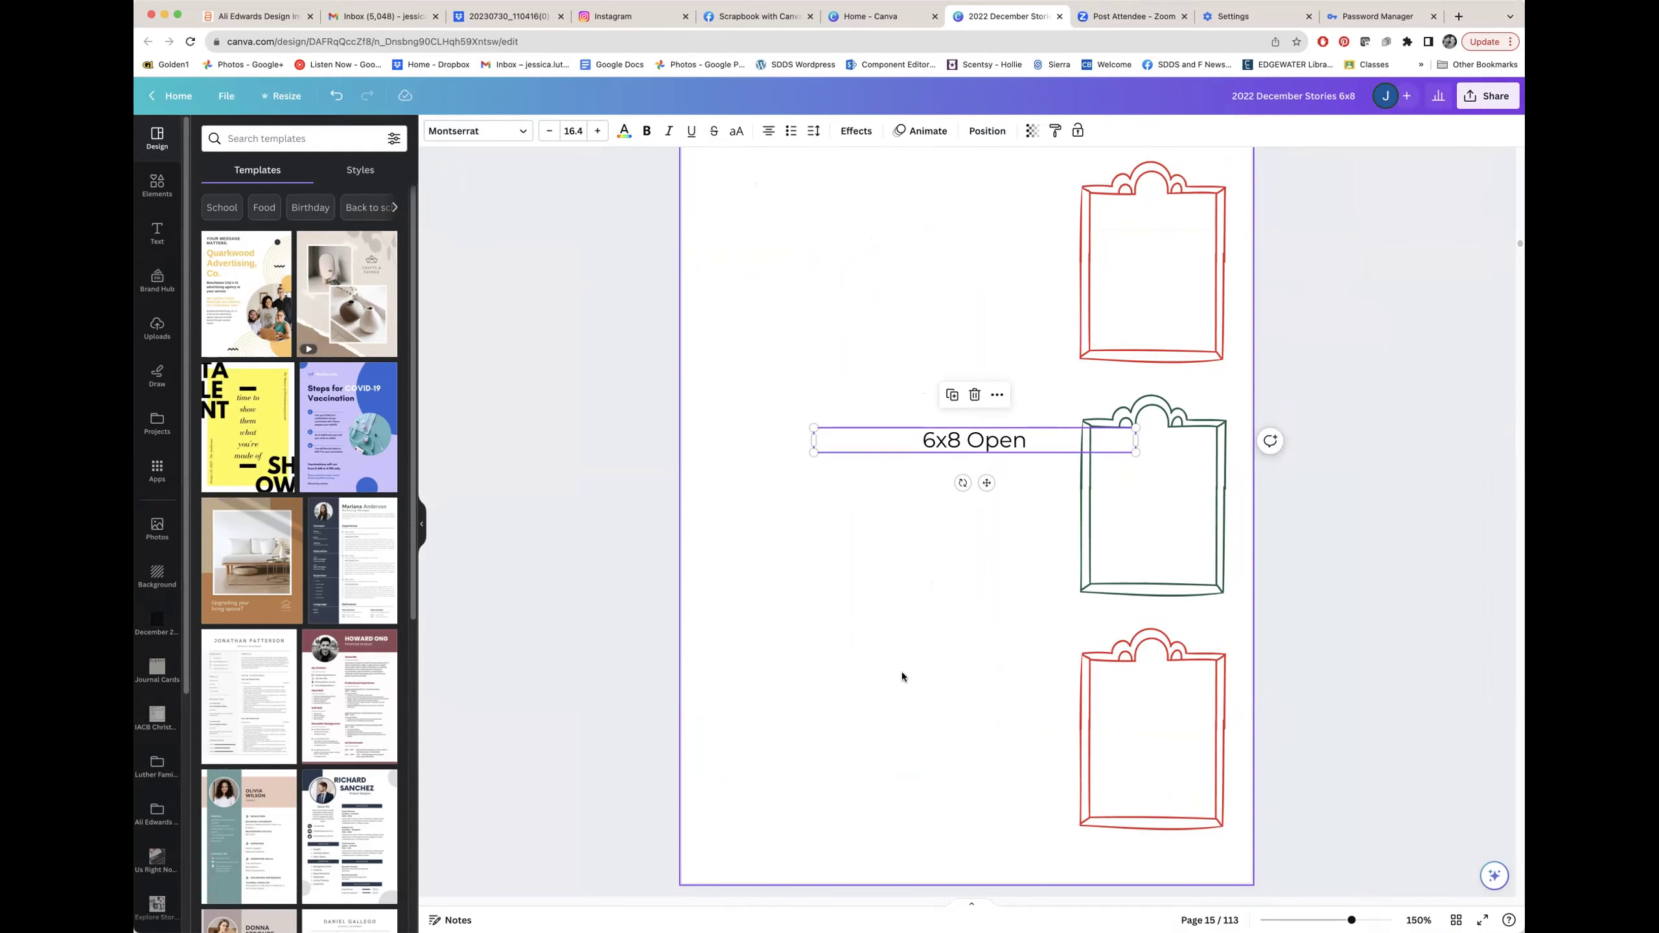
Shift the "2022 Holiday Interview" card on page 16 slightly up and to the left.
scroll(902, 673, down, 5)
scroll(1213, 723, down, 4)
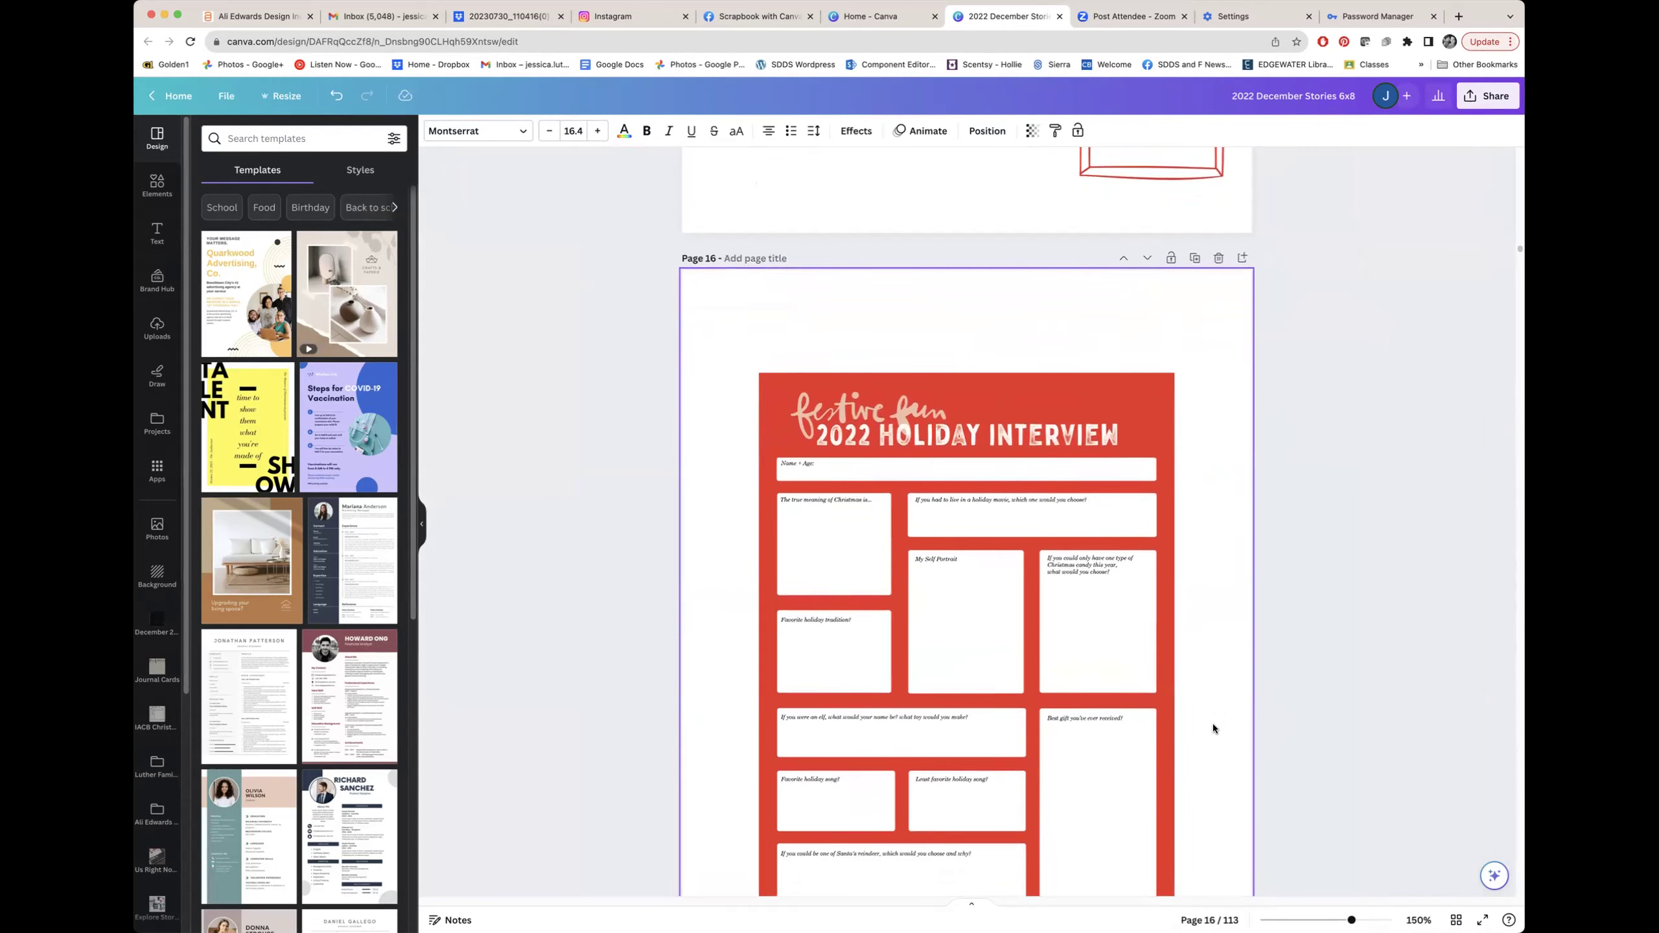
scroll(1214, 723, down, 2)
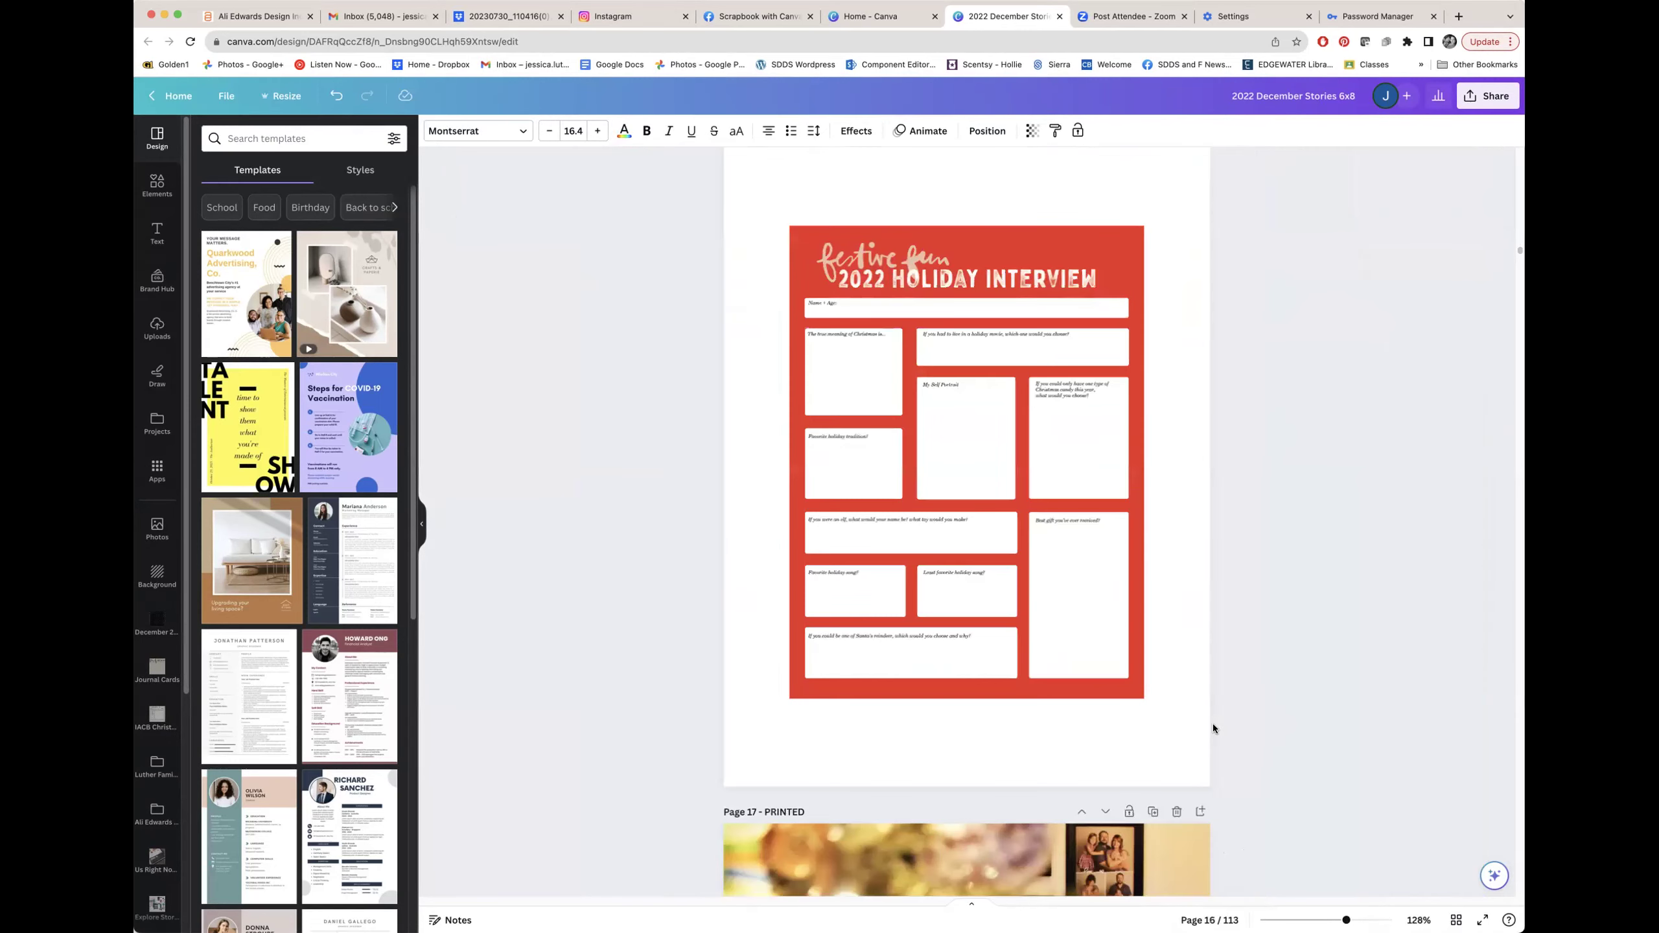
scroll(1229, 644, up, 1)
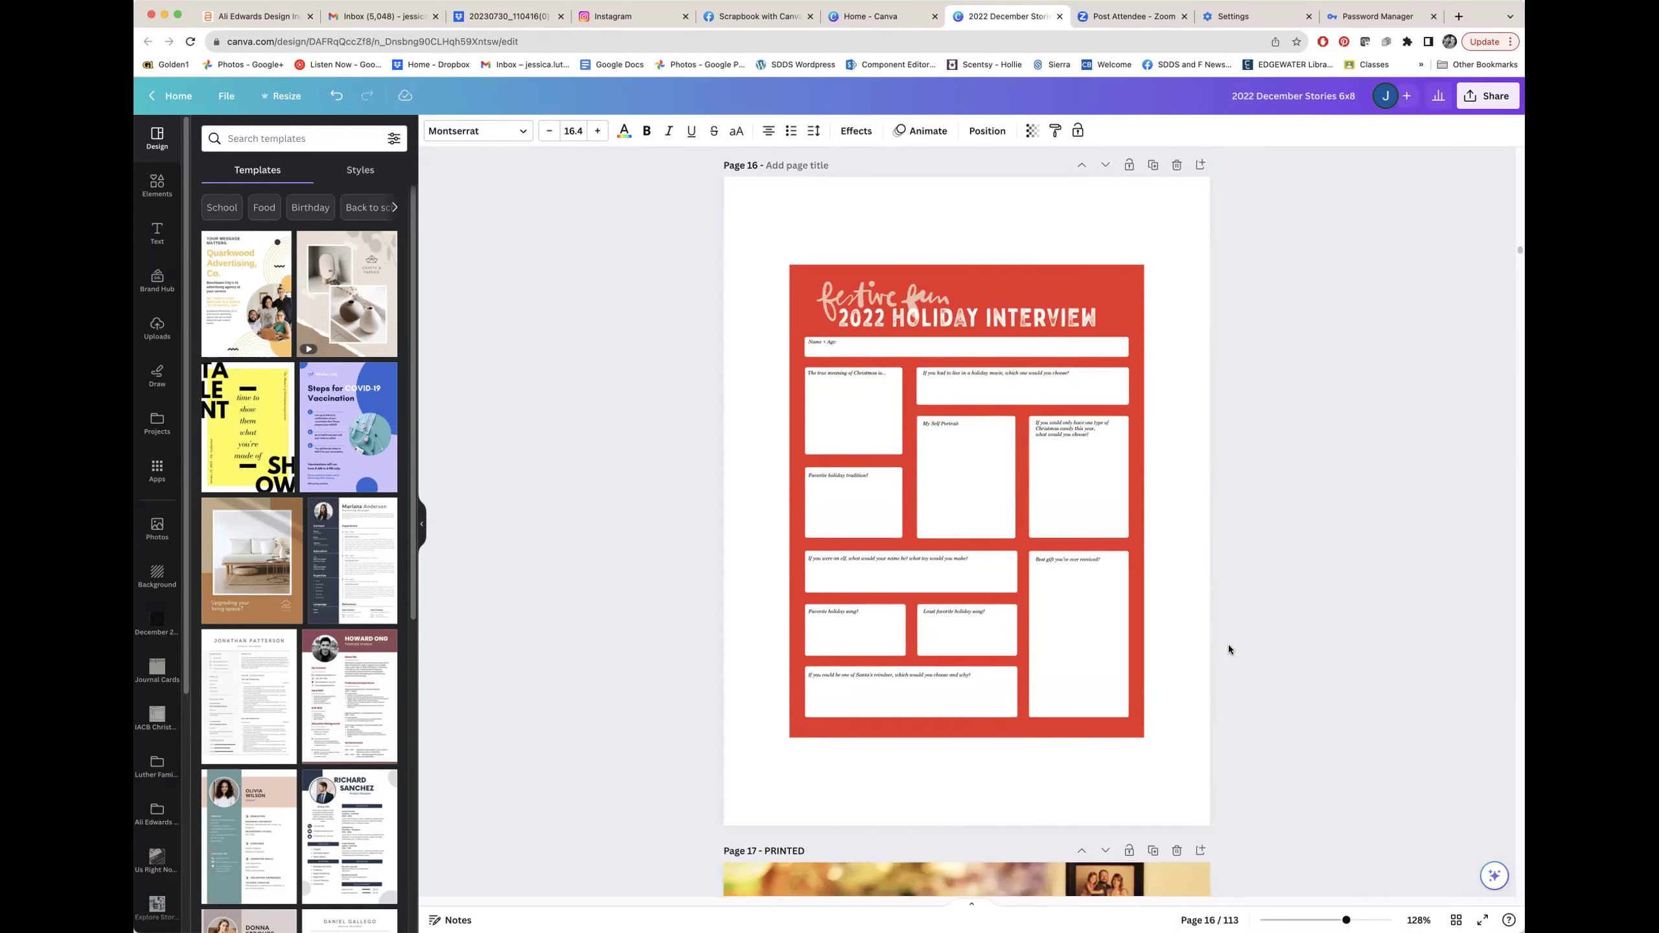
click(947, 392)
mouse_move(1042, 395)
mouse_down()
mouse_move(1012, 368)
mouse_move(1112, 427)
mouse_move(1004, 354)
mouse_move(1066, 349)
mouse_move(998, 364)
mouse_move(1023, 386)
mouse_up()
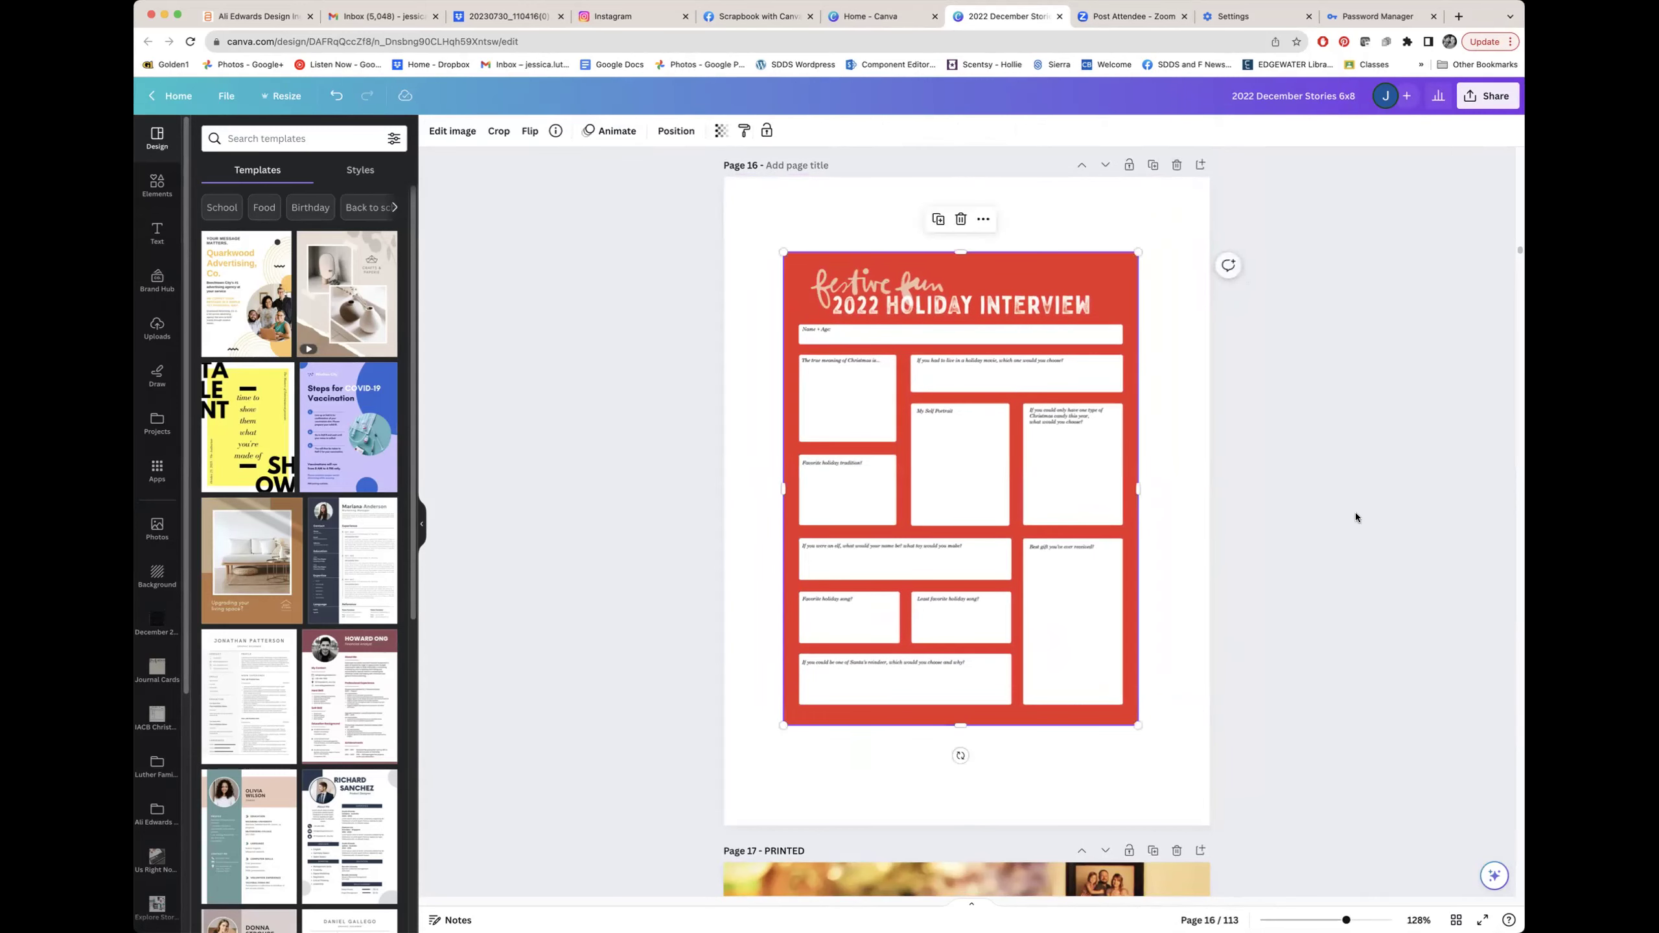
Review the "believe in magic" photo on page 17 between the interview cards, and select the card on page 18.
scroll(1241, 566, down, 10)
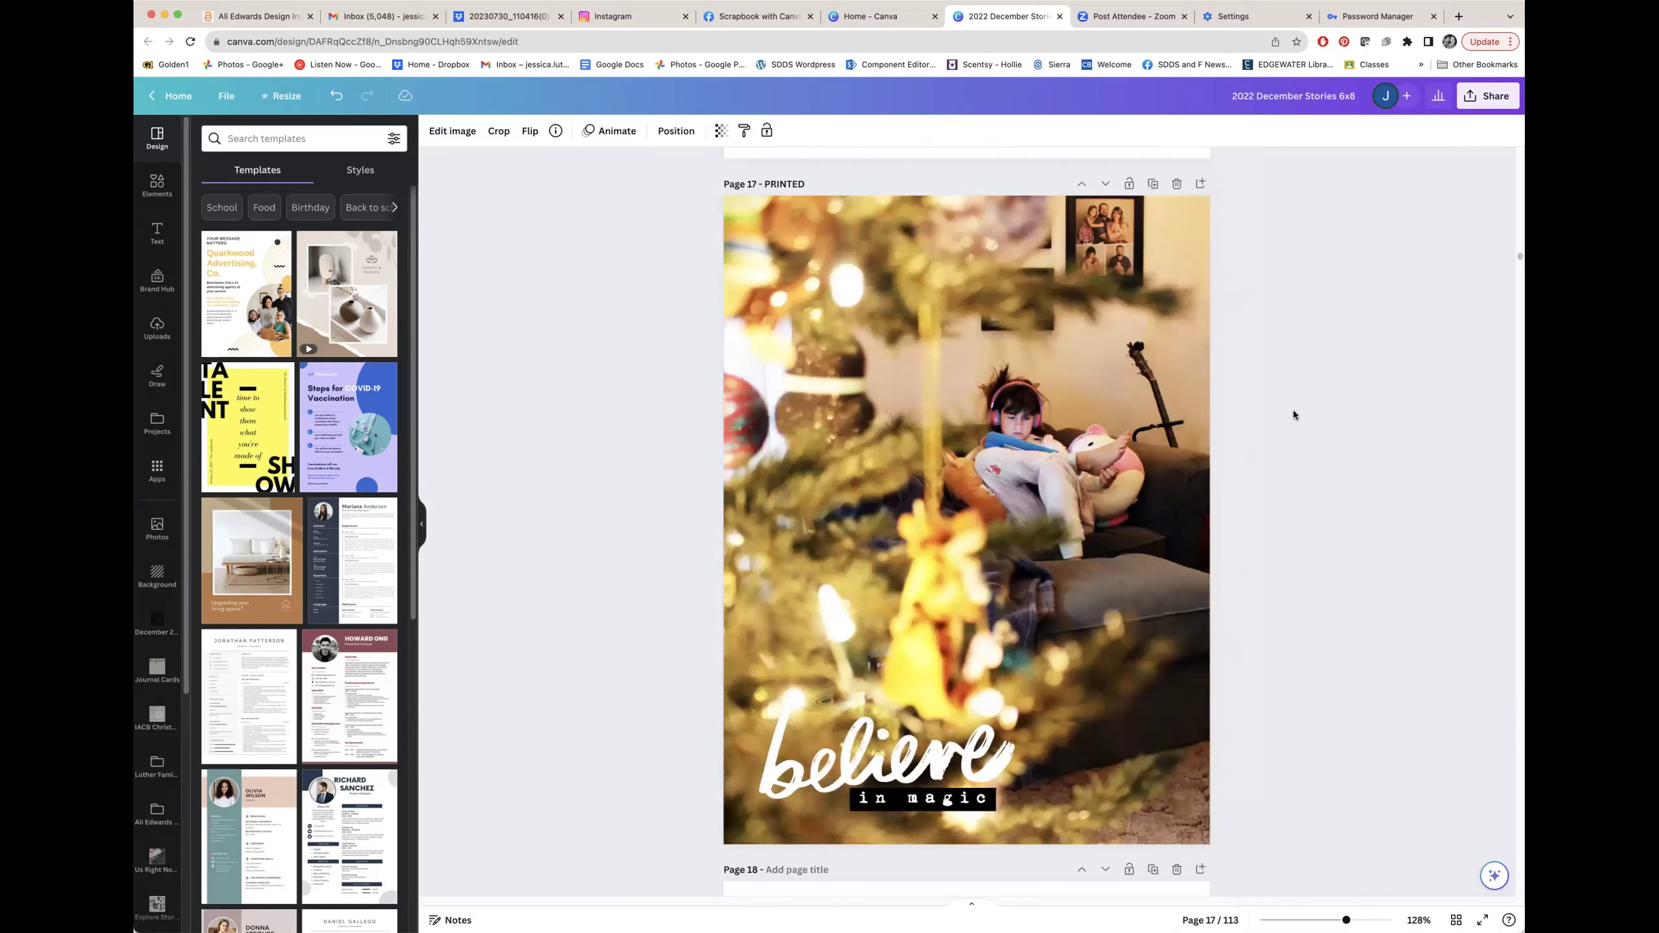
scroll(1294, 410, up, 10)
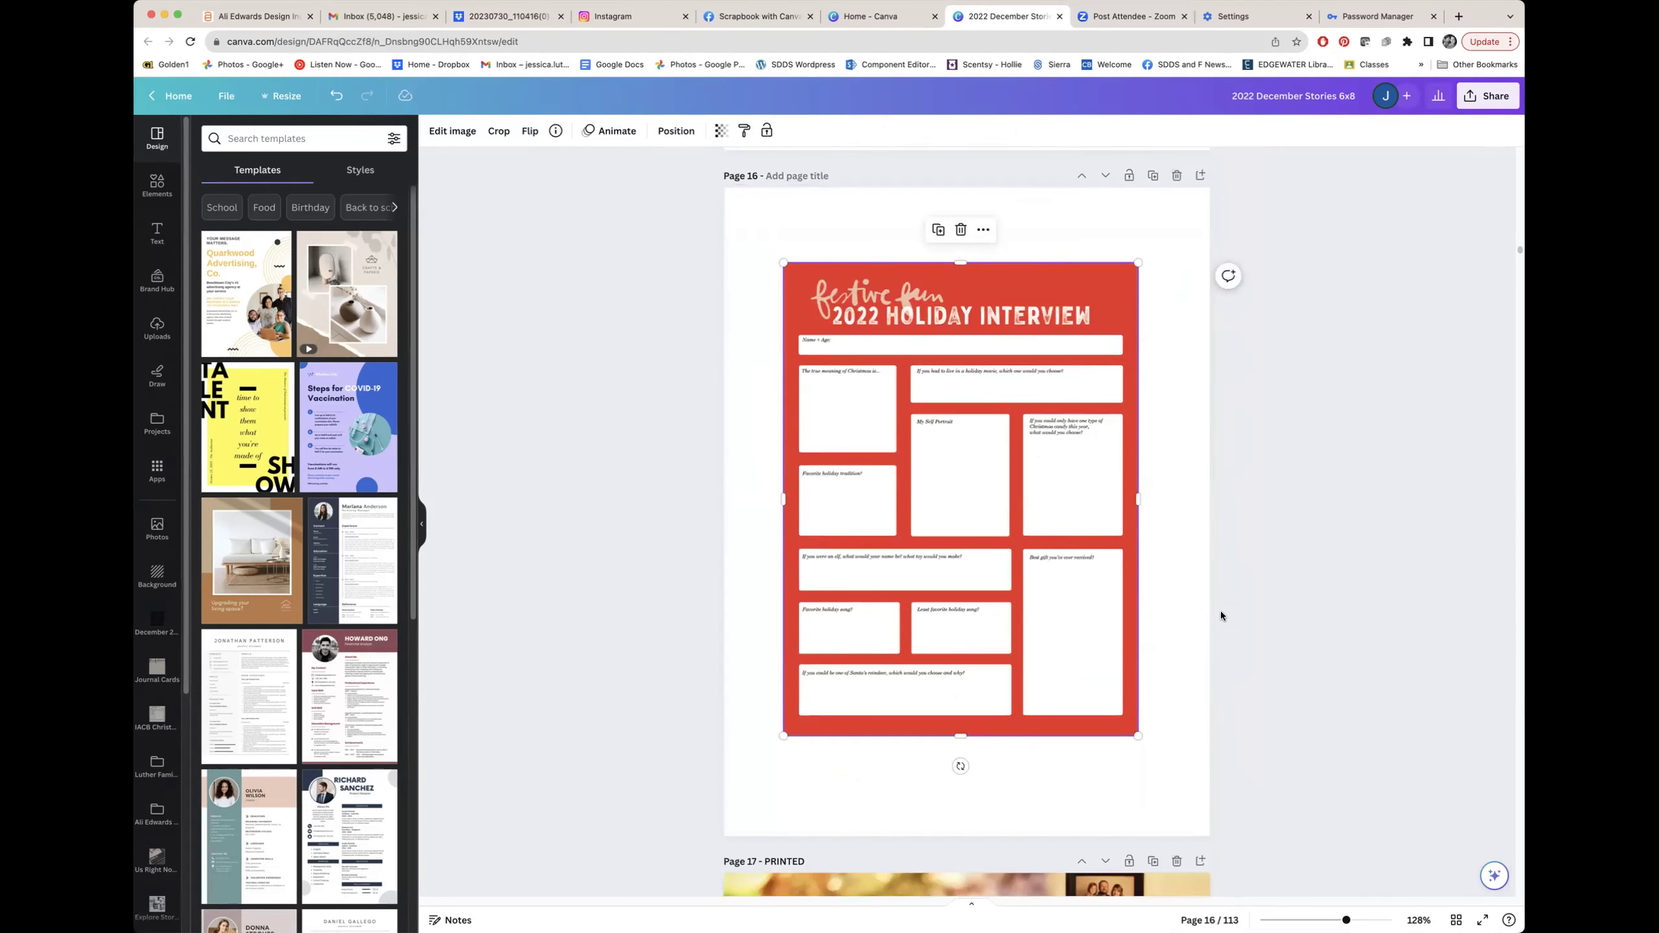
scroll(1221, 612, down, 6)
scroll(1221, 611, down, 10)
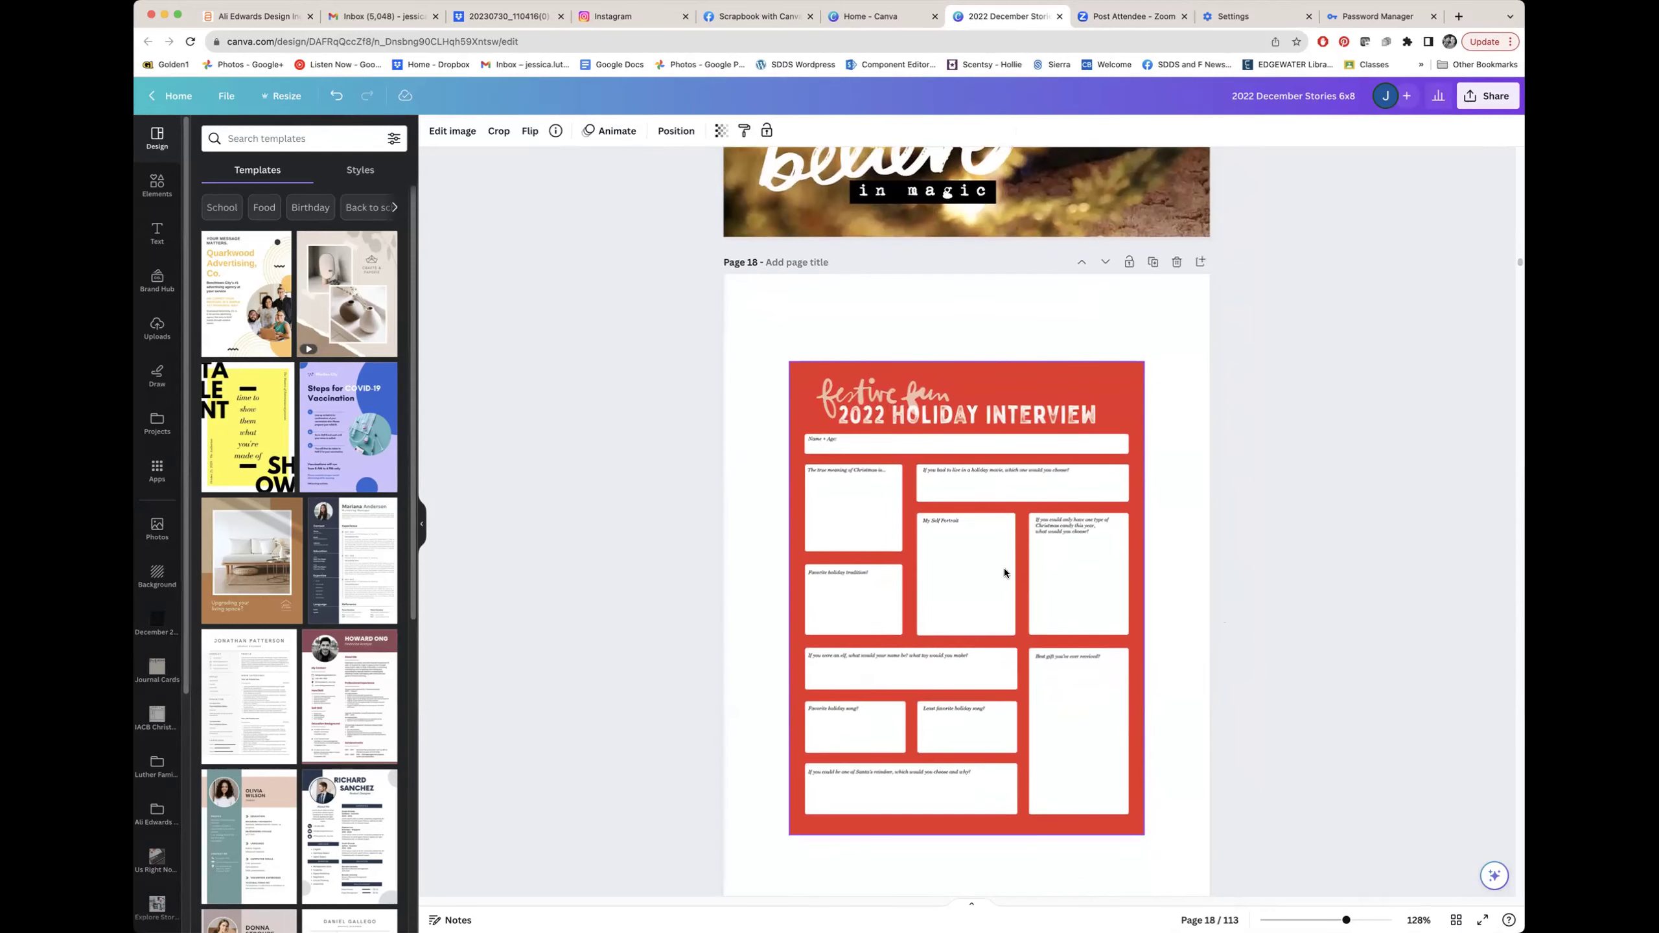
click(995, 529)
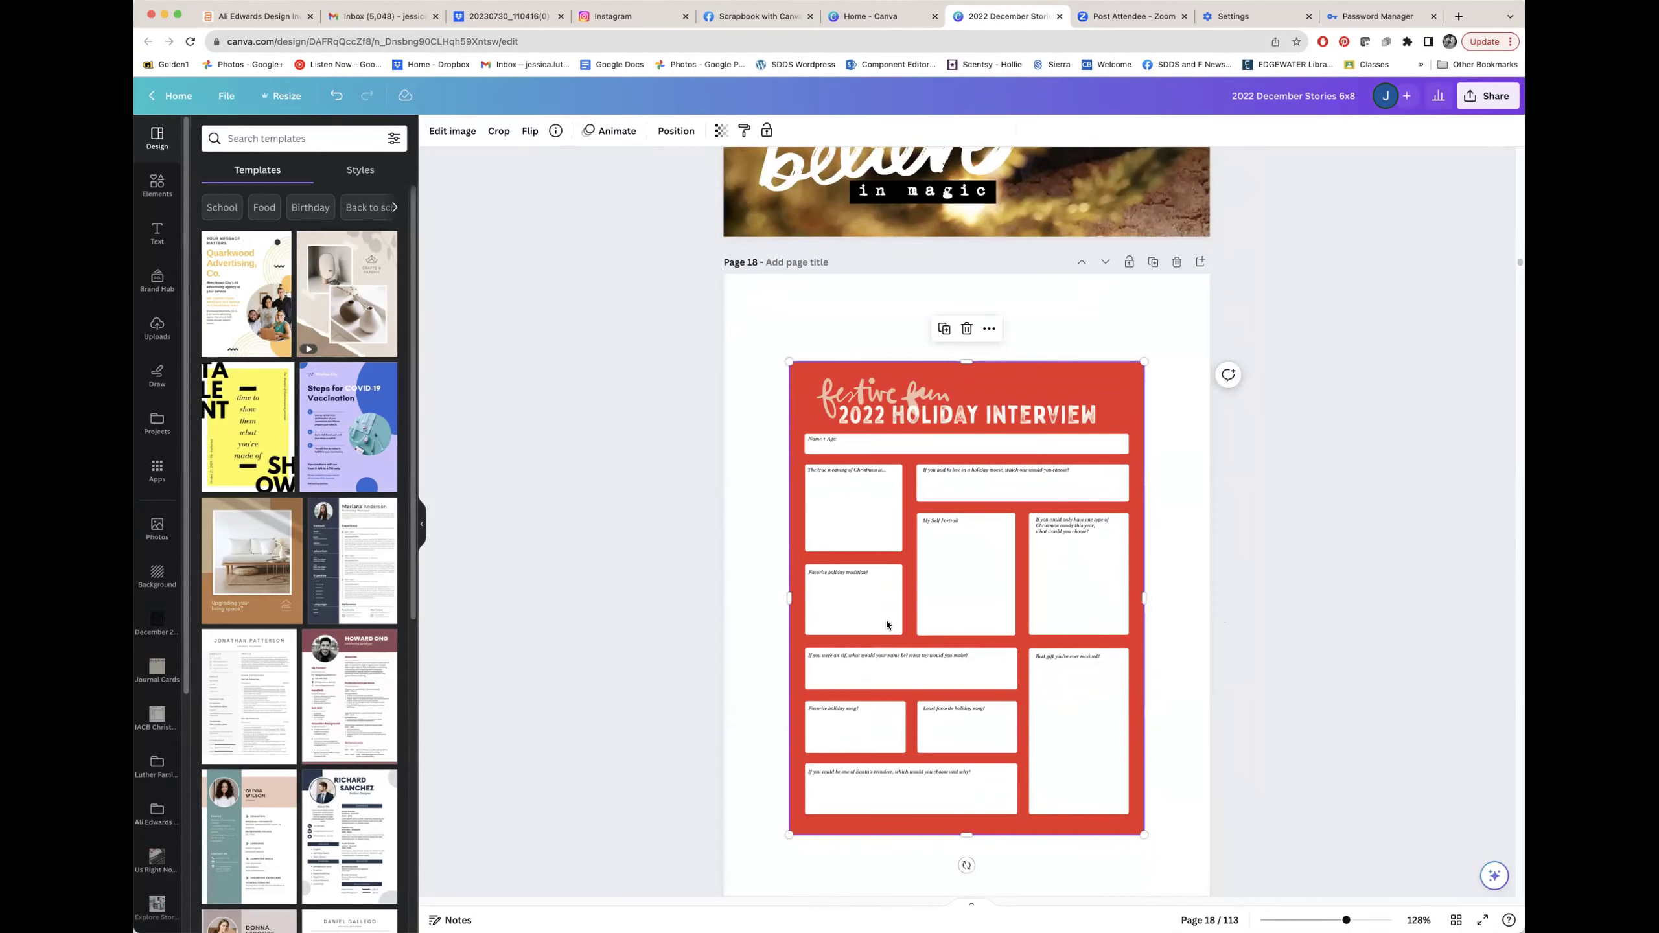
scroll(1130, 558, down, 2)
scroll(1130, 559, down, 1)
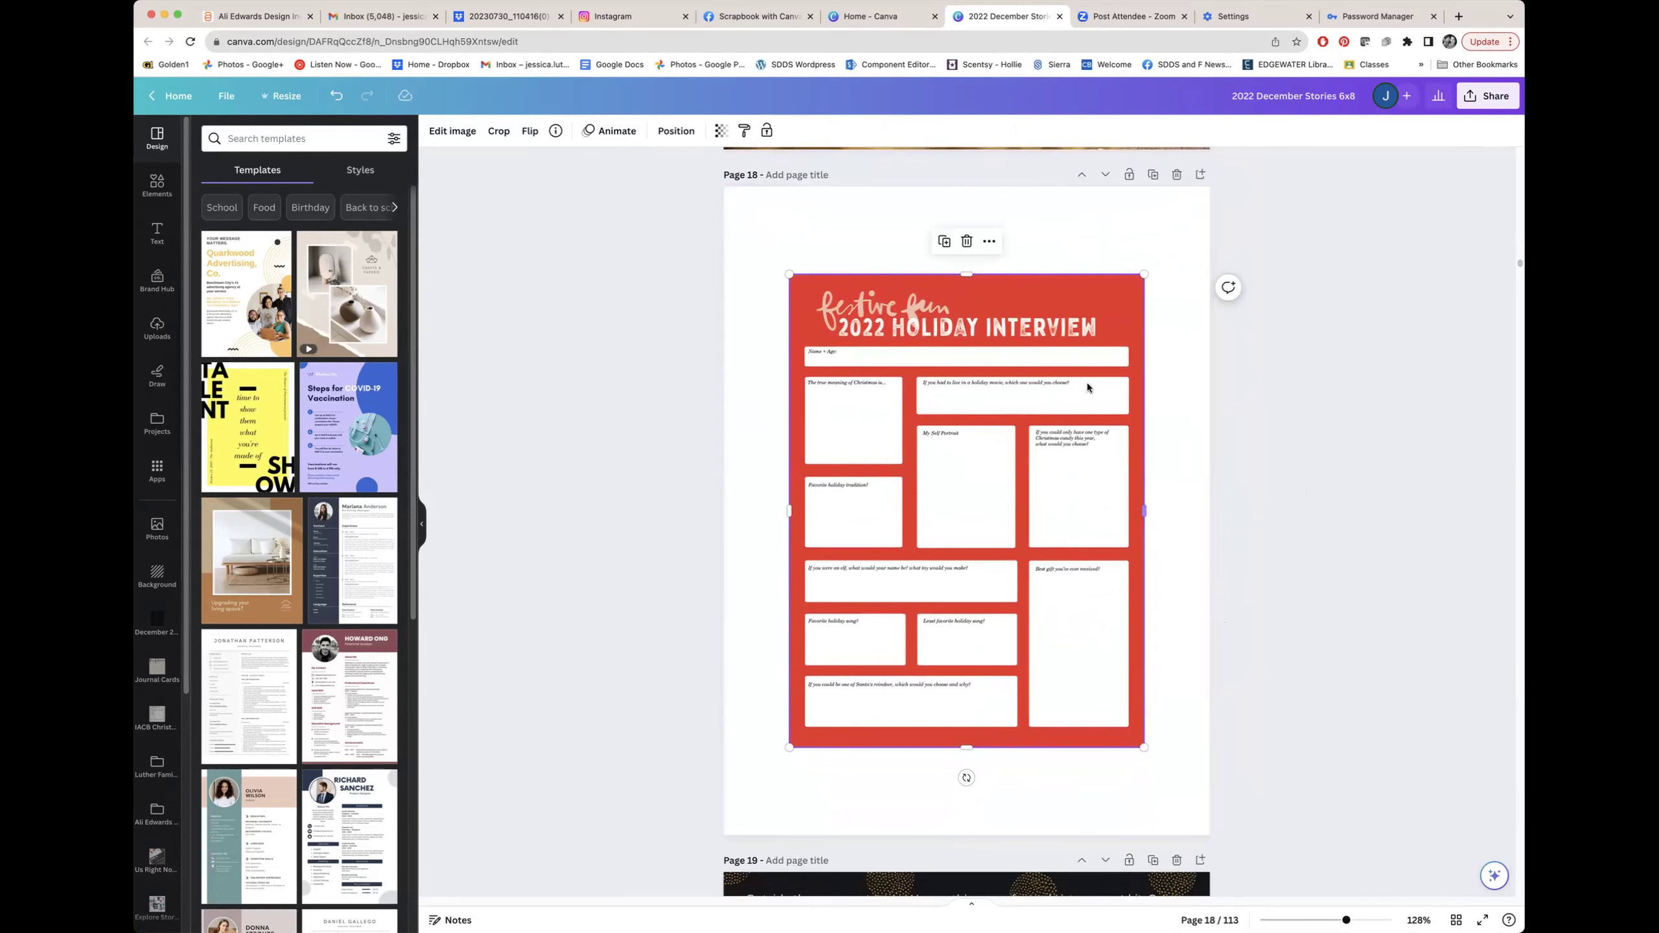
Review page 19's framed photo and page protector note together with the interview card on page 18.
scroll(1197, 670, down, 8)
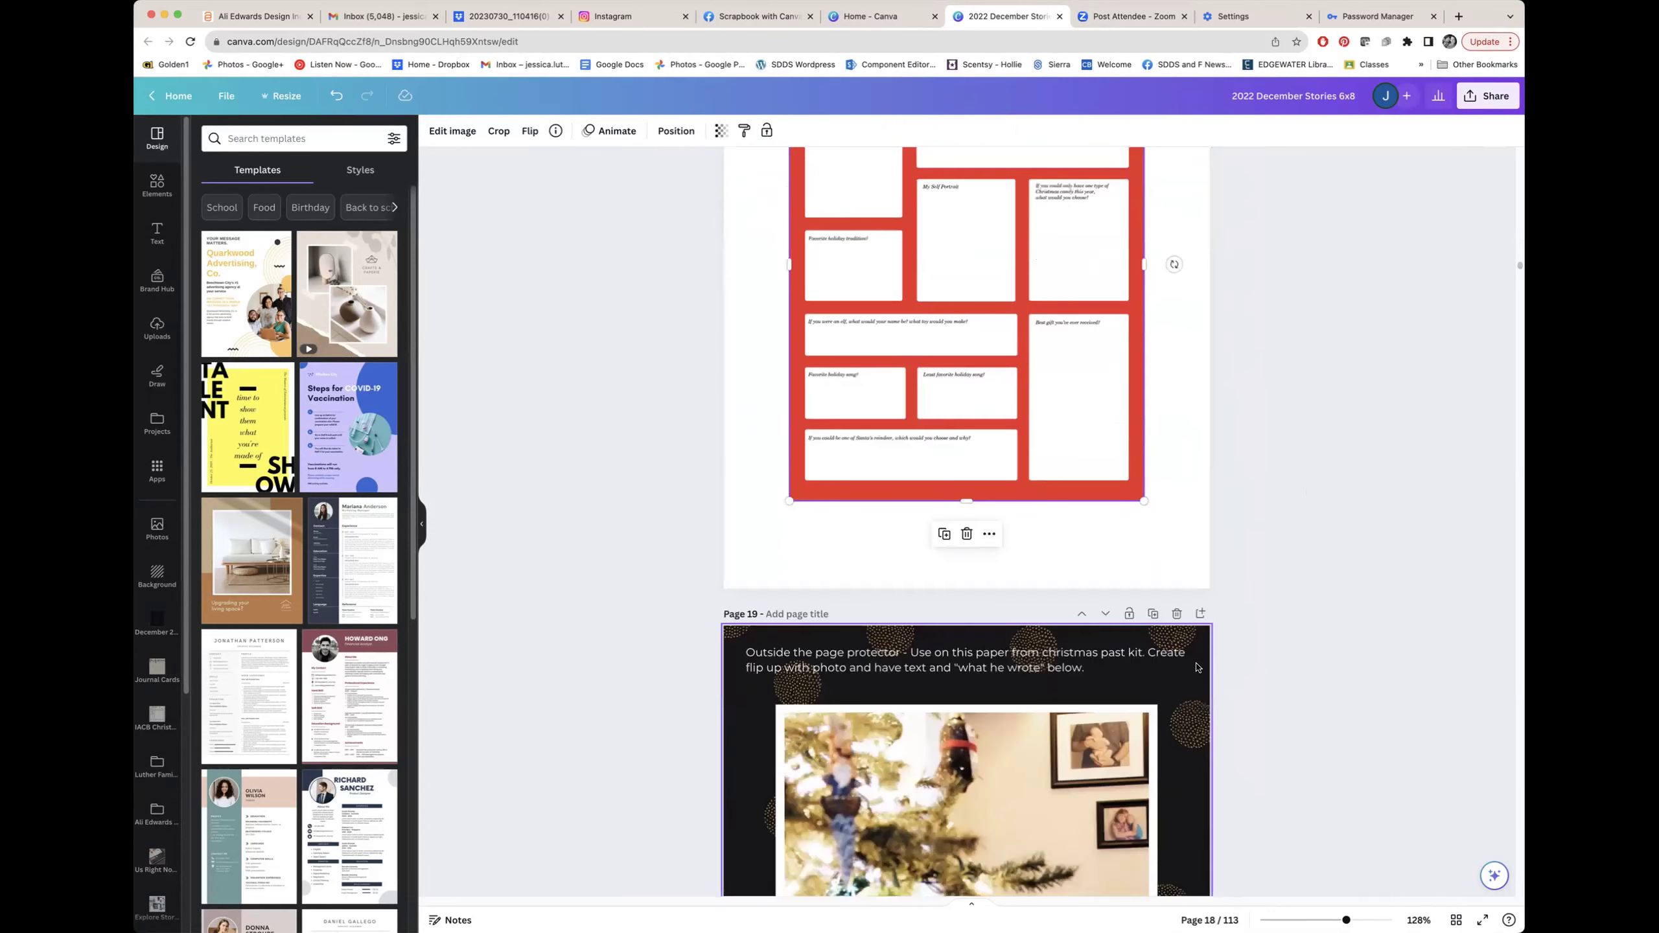
scroll(1273, 629, down, 8)
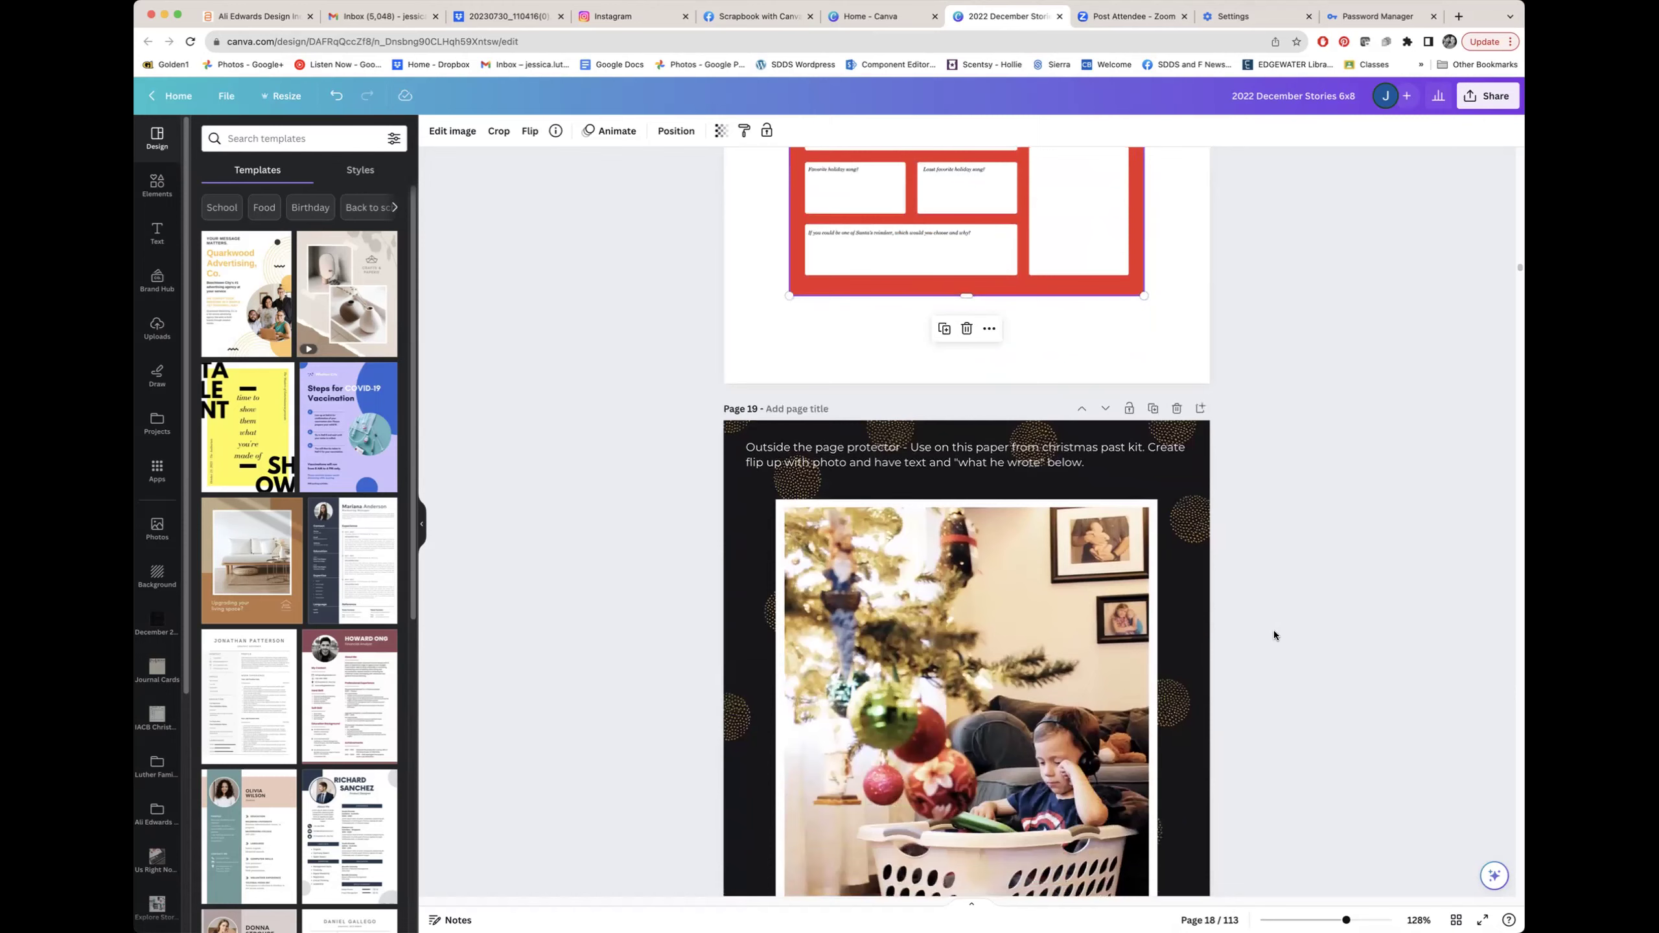
scroll(1274, 633, down, 5)
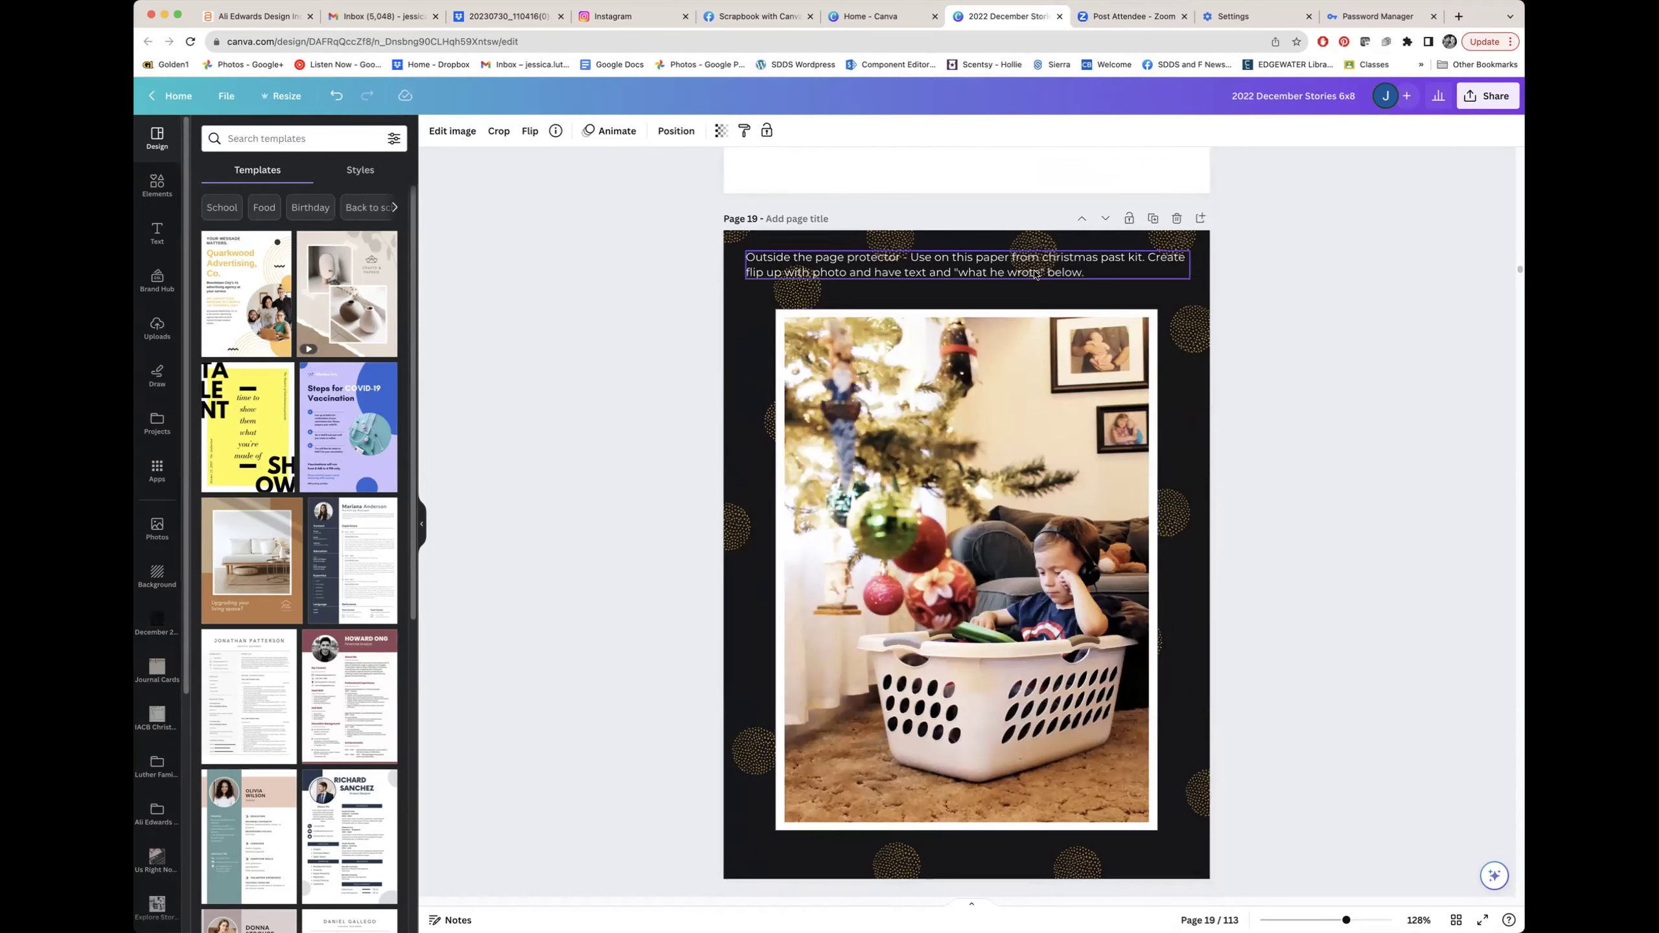
scroll(1329, 415, up, 20)
click(1077, 451)
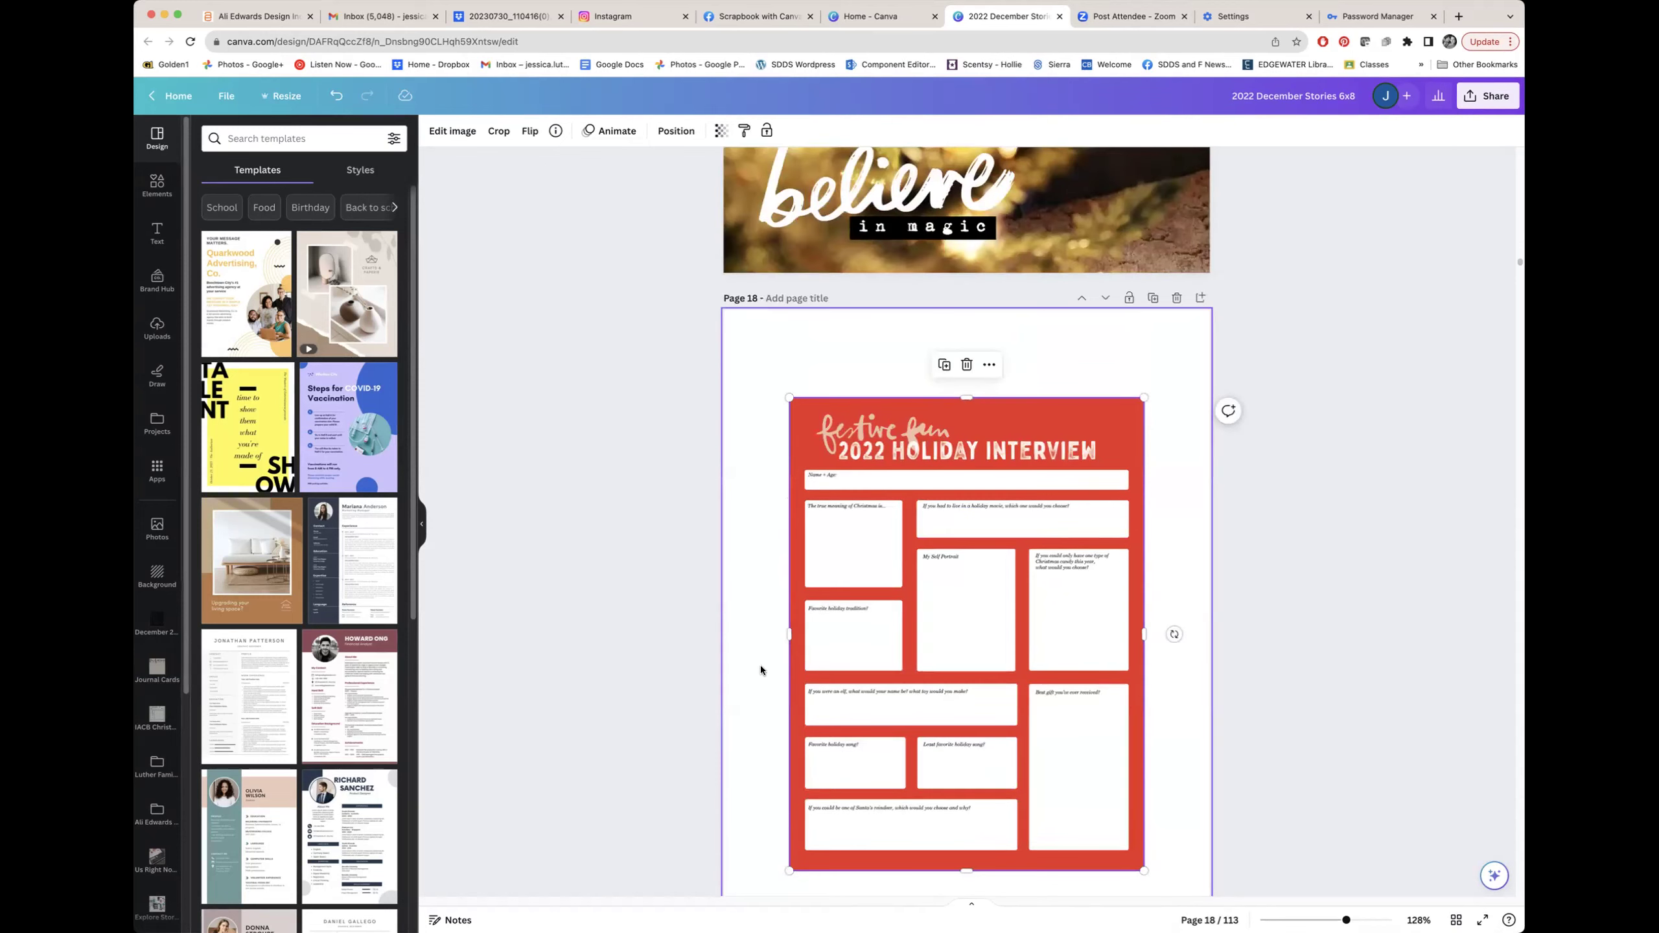
scroll(1159, 719, down, 10)
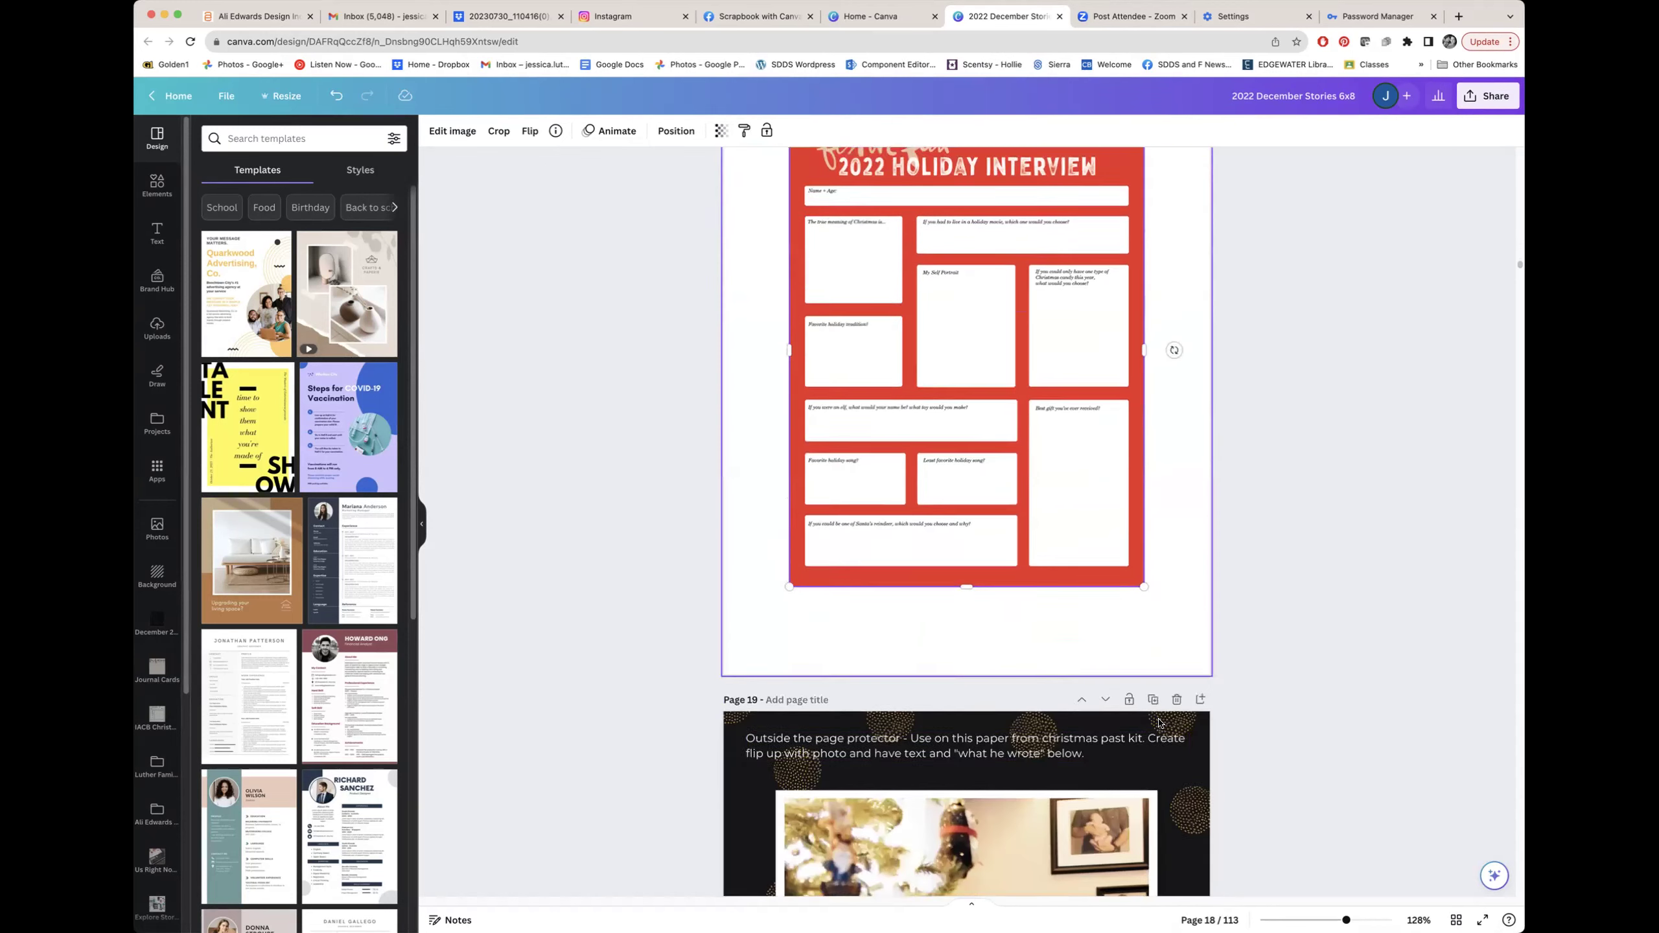
Examine page 19's layout, selecting its patterned background and the framed photo.
scroll(1159, 722, down, 15)
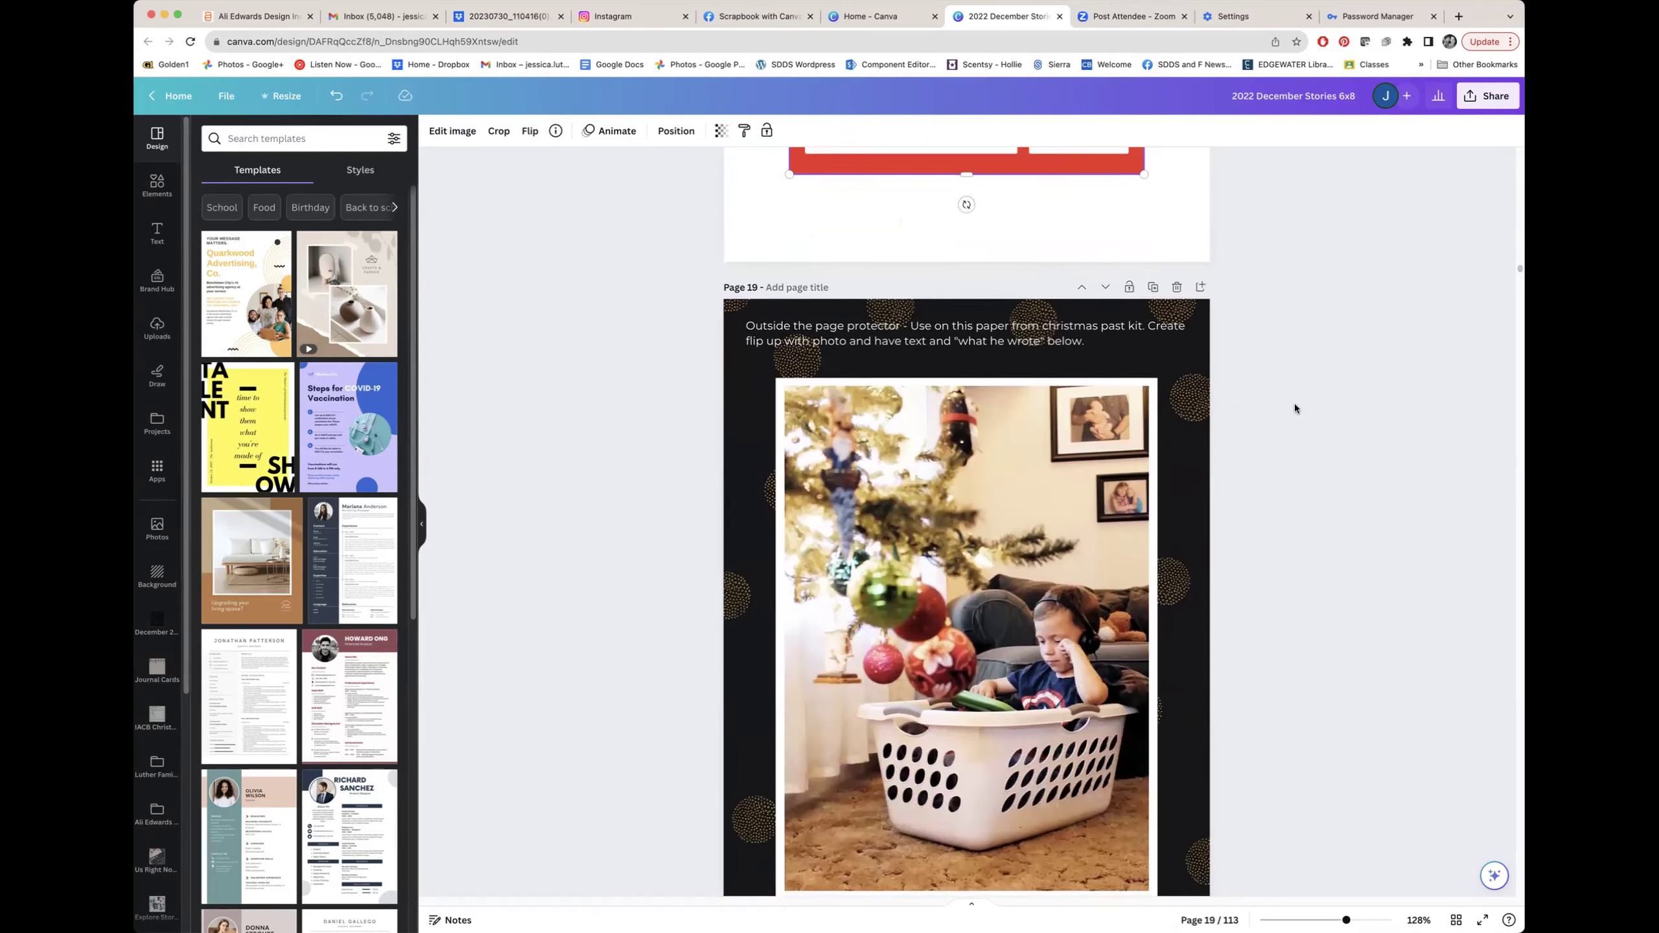
scroll(1295, 408, down, 4)
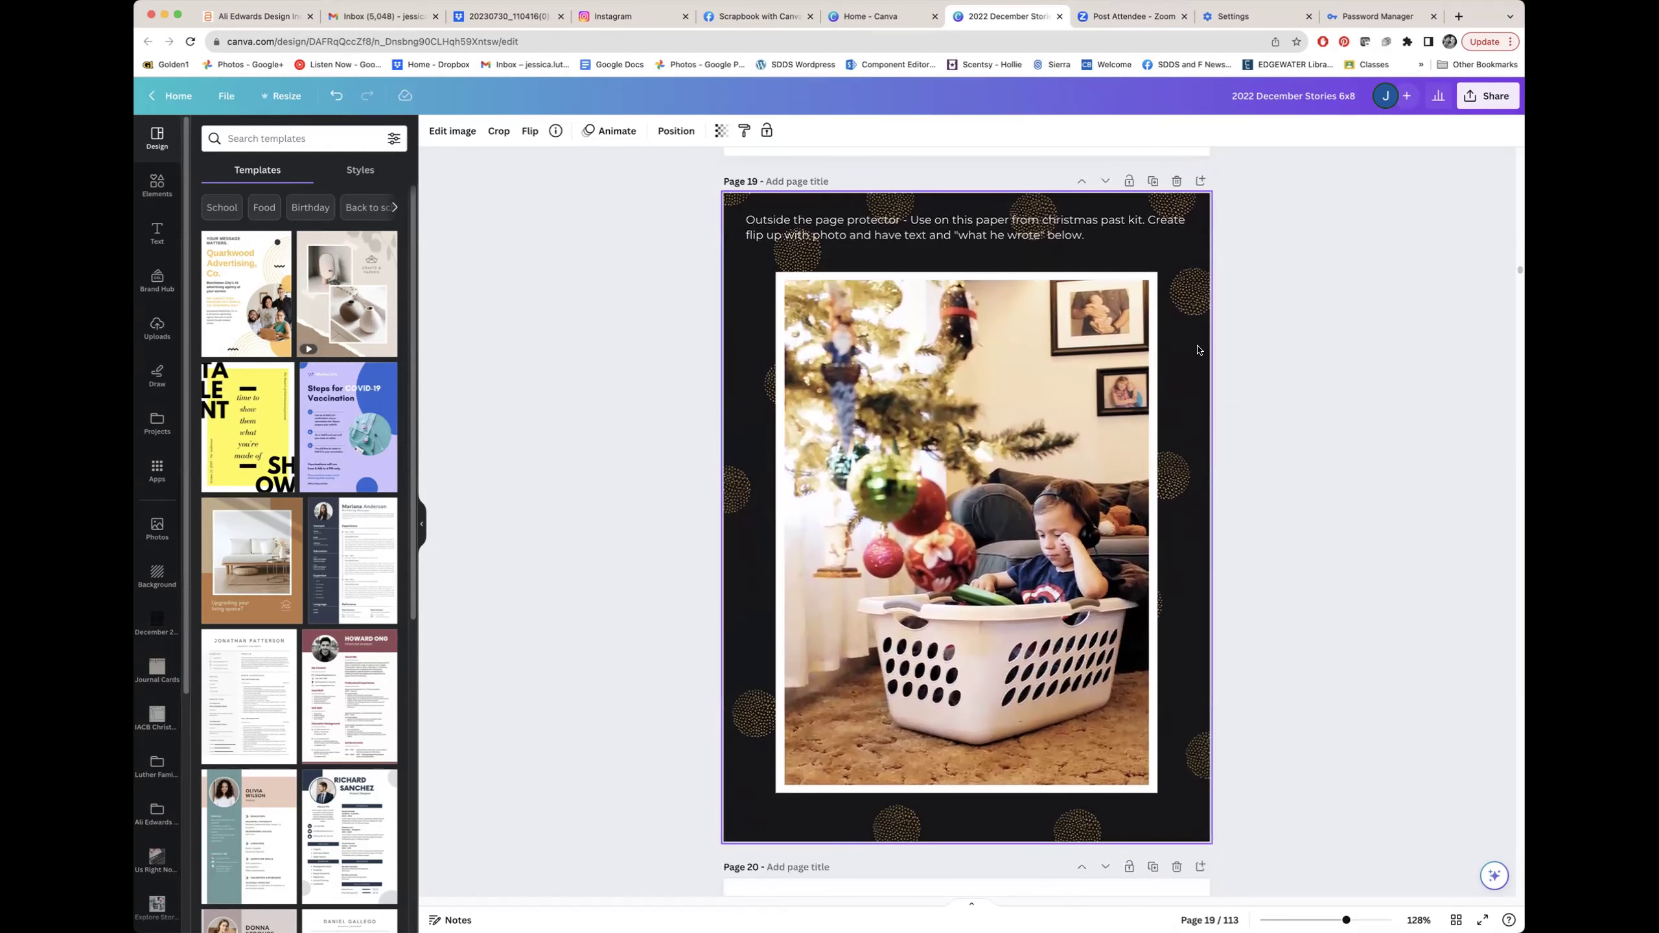
click(1197, 349)
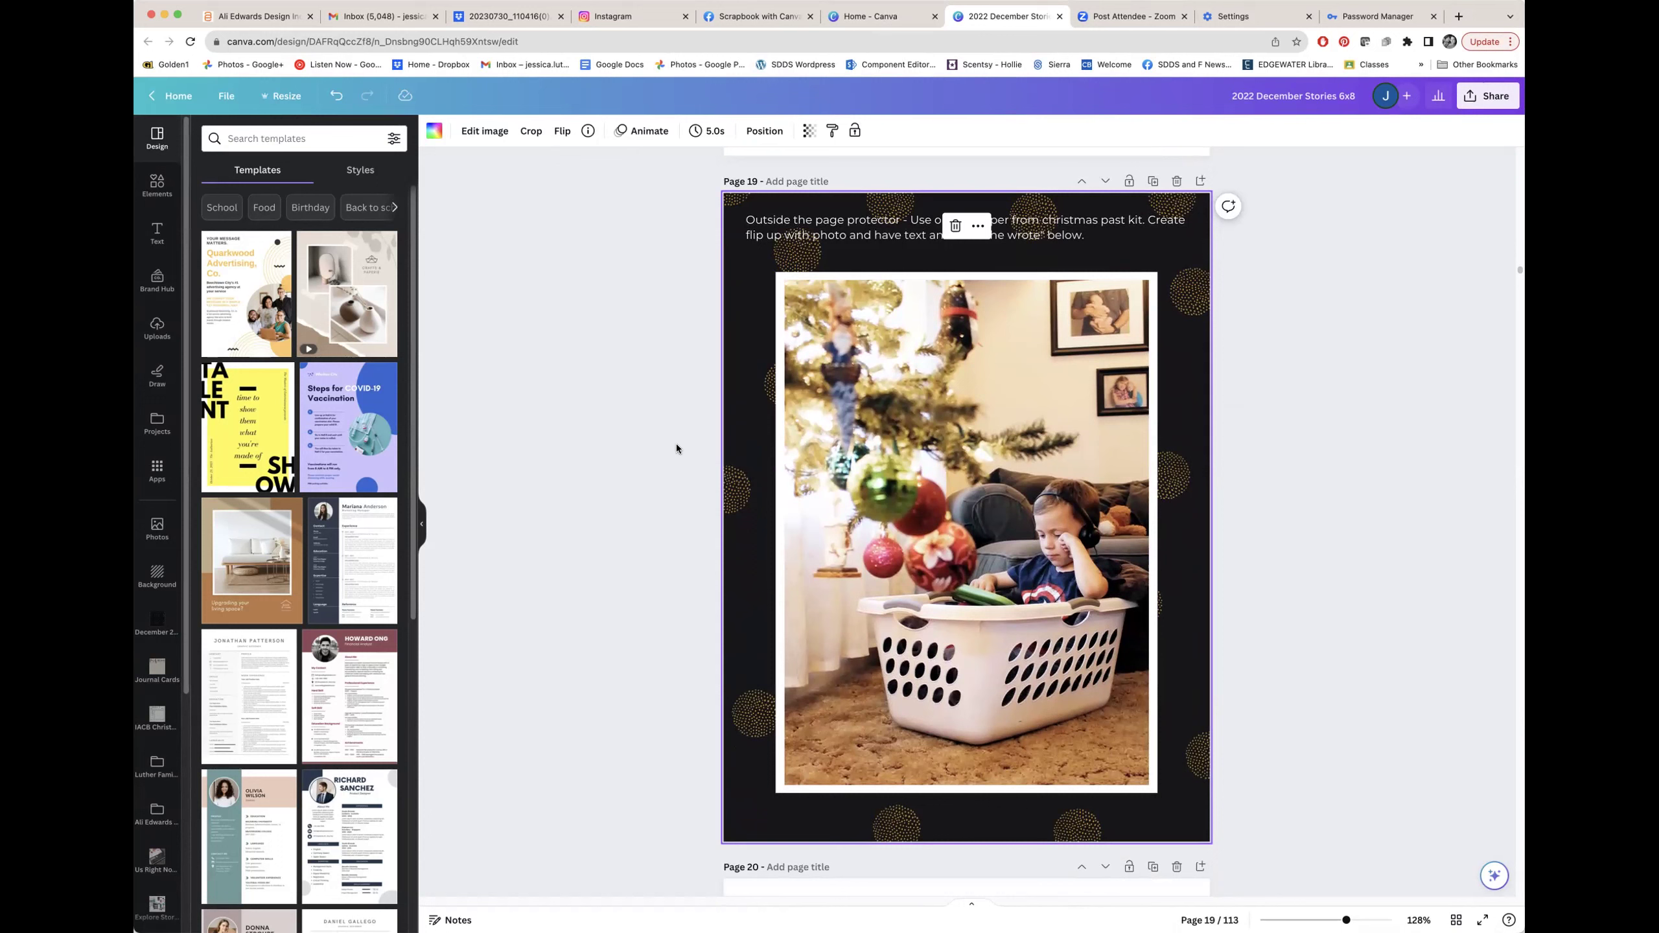
click(834, 389)
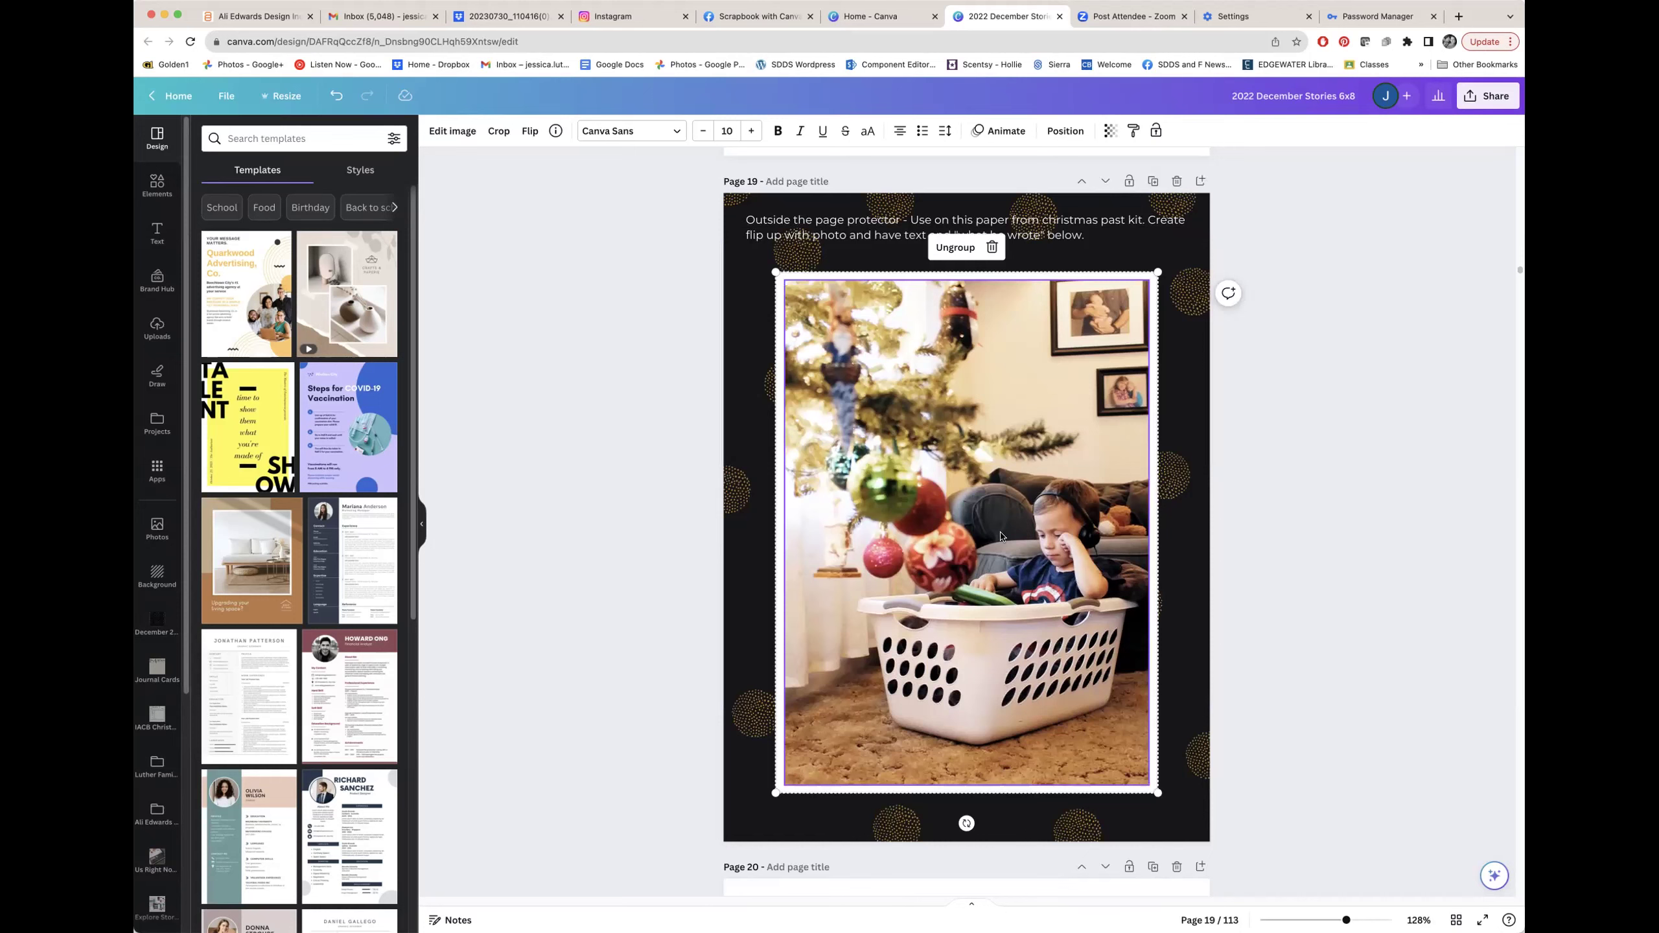
Review page 20's journaling, selecting the interview story text and the "What did he write" text block.
scroll(1000, 535, down, 7)
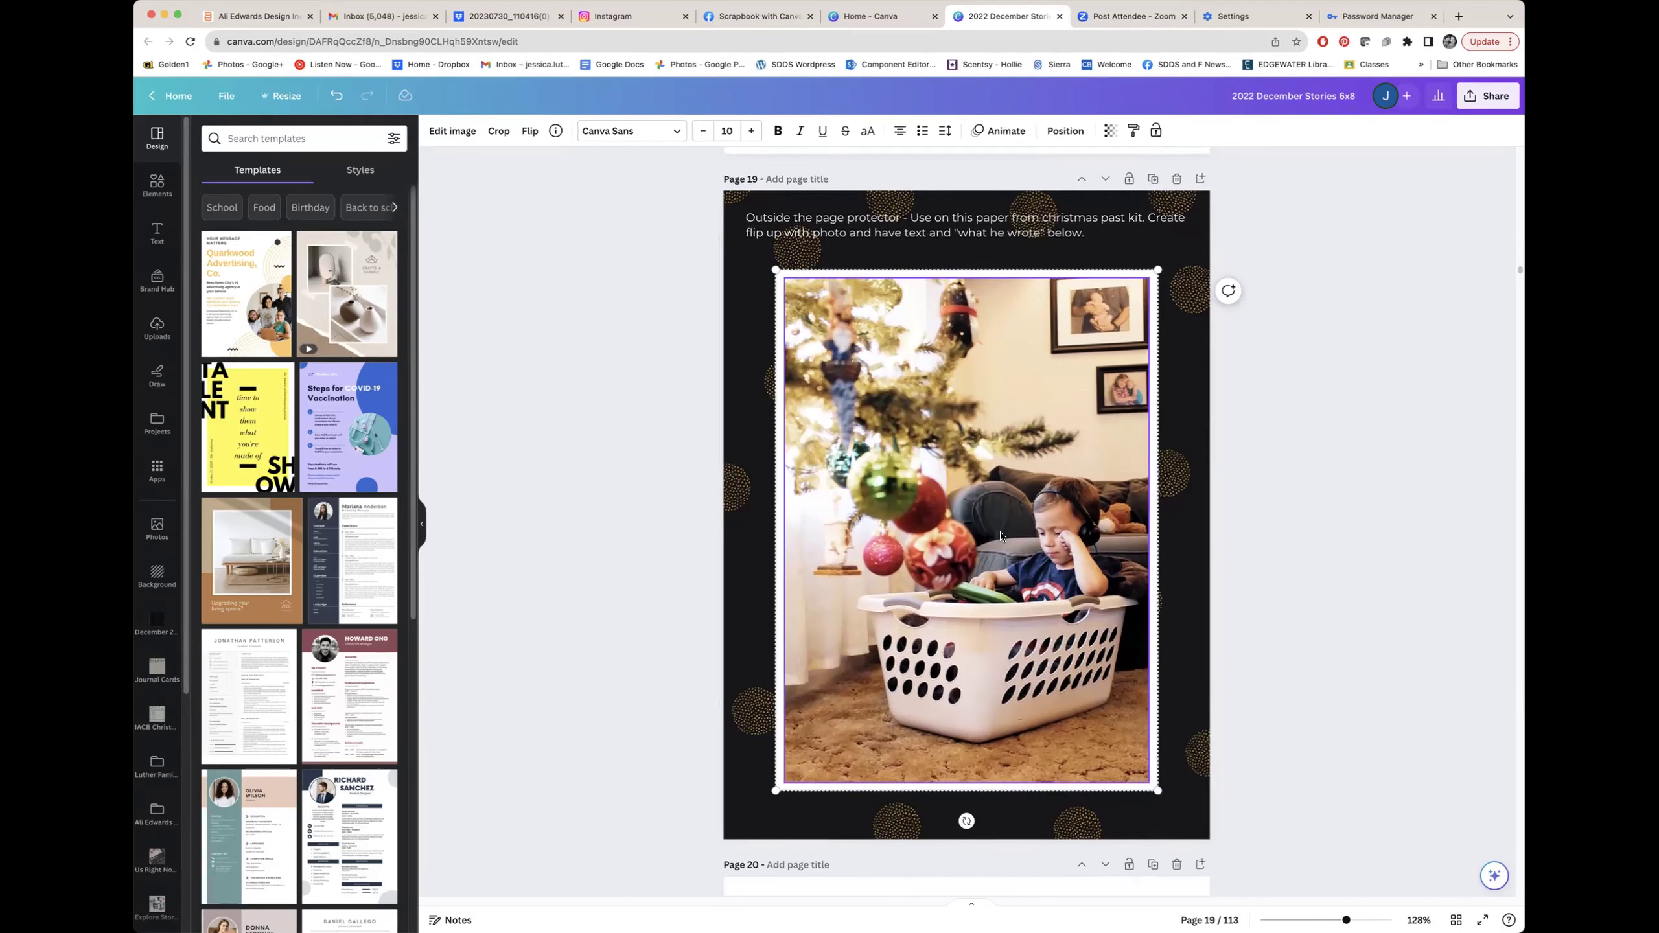
scroll(1000, 533, down, 4)
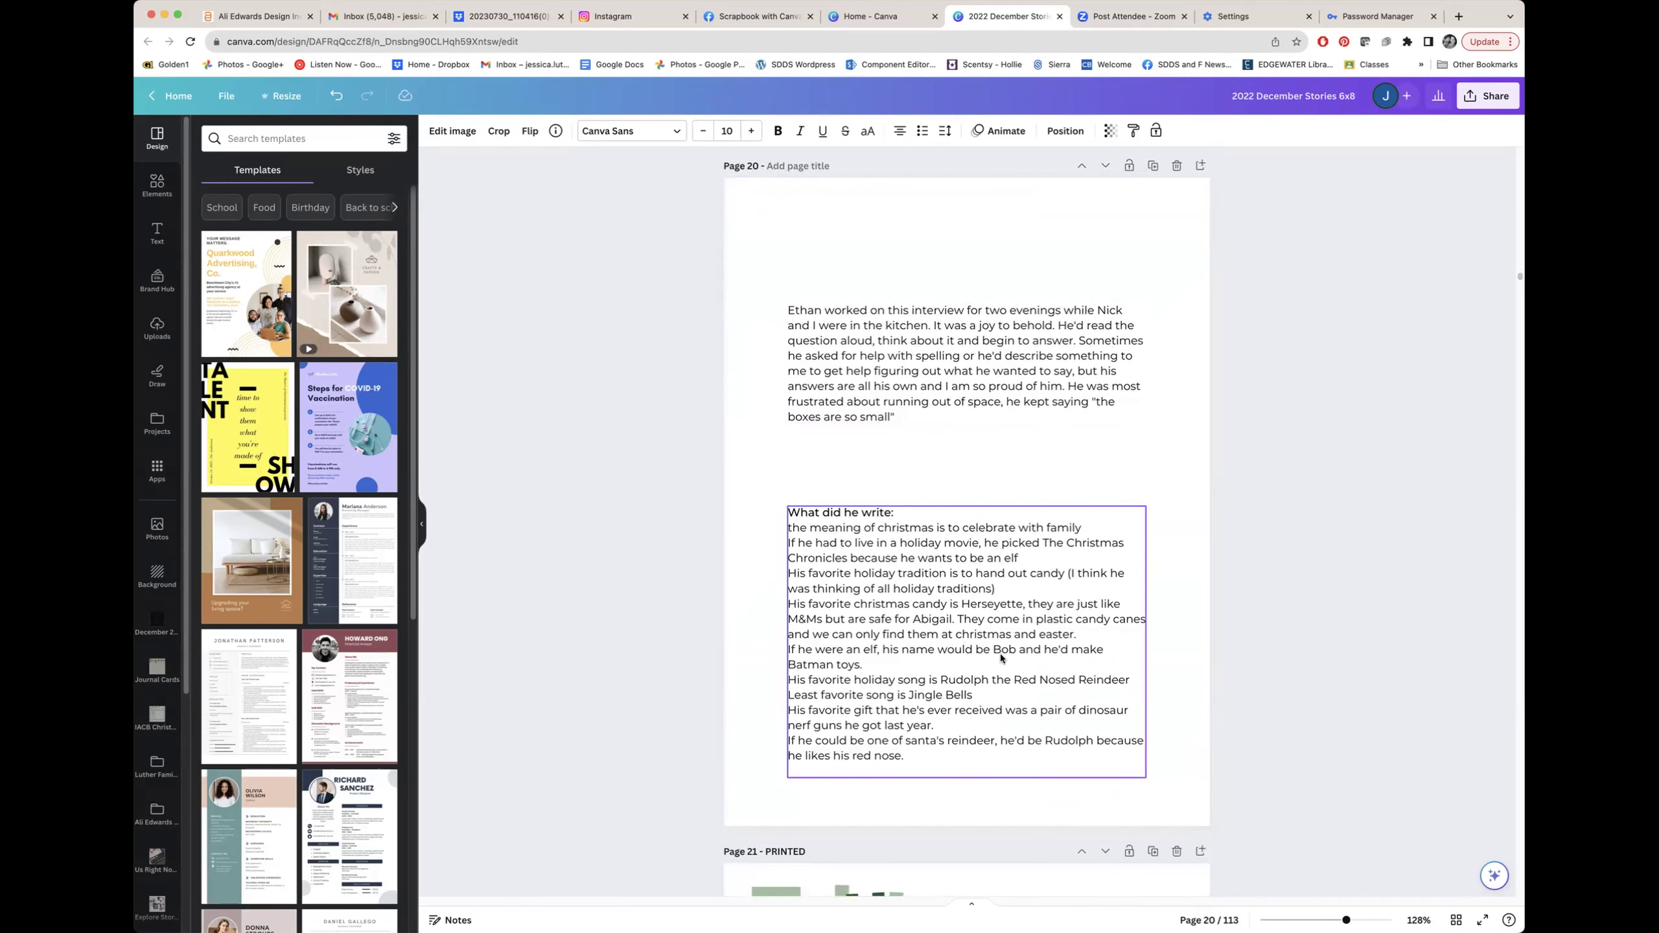
click(888, 383)
click(904, 615)
Compare page 20's journaling with the framed photo on page 19 and the interview card on page 18.
scroll(1236, 619, up, 10)
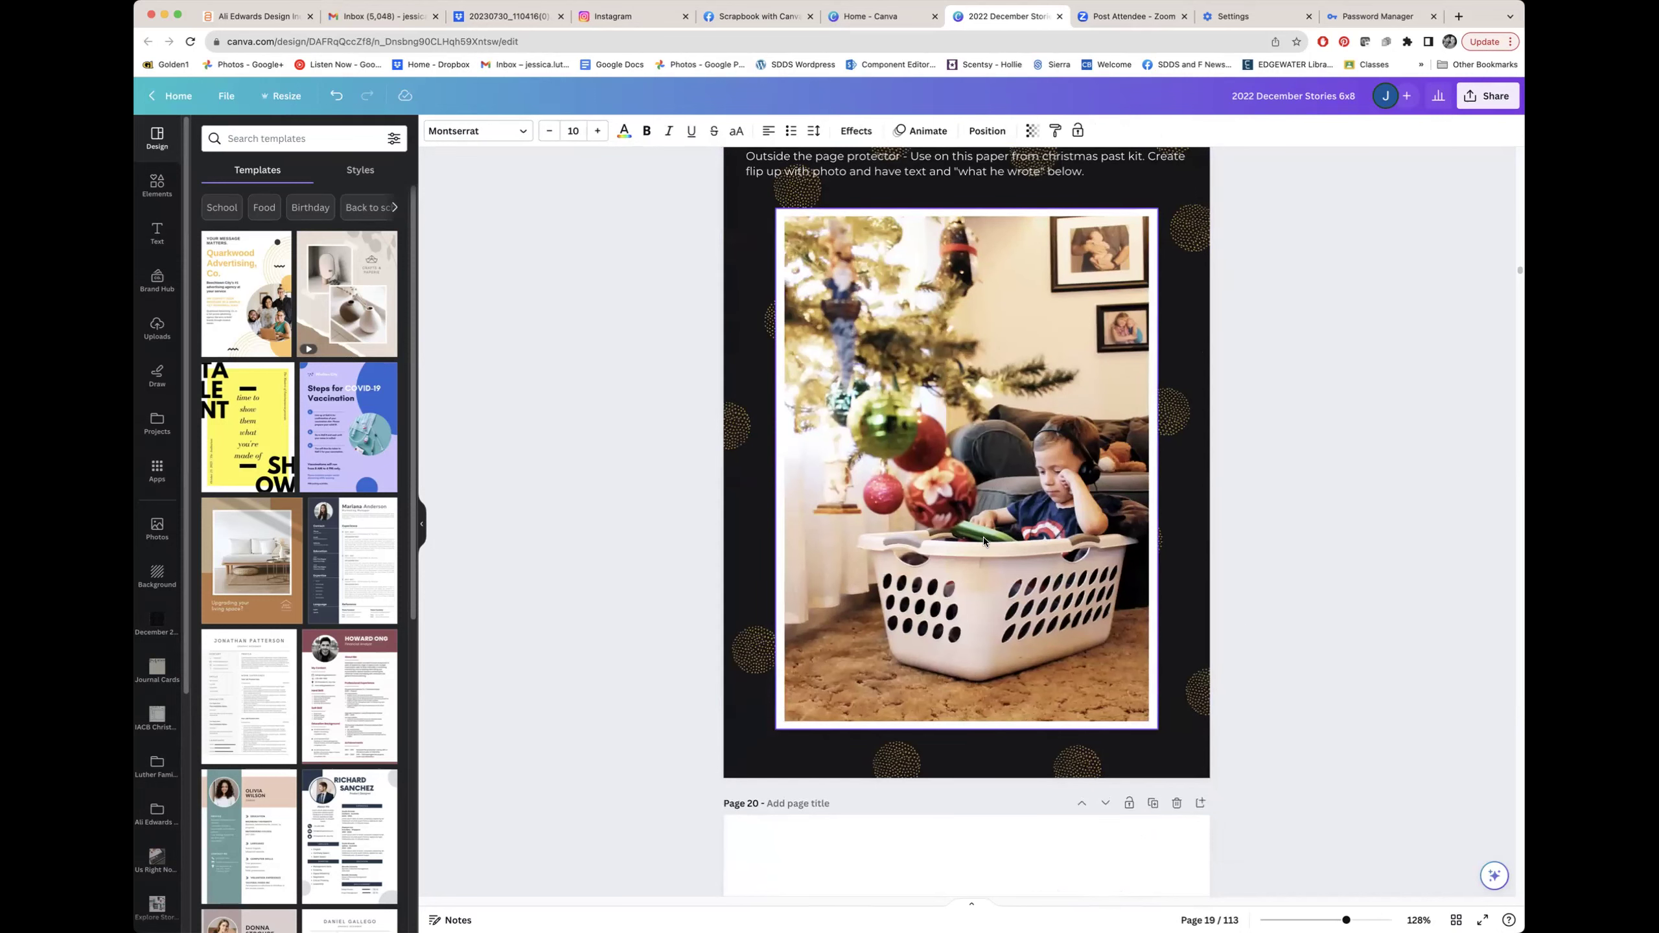
scroll(984, 539, down, 10)
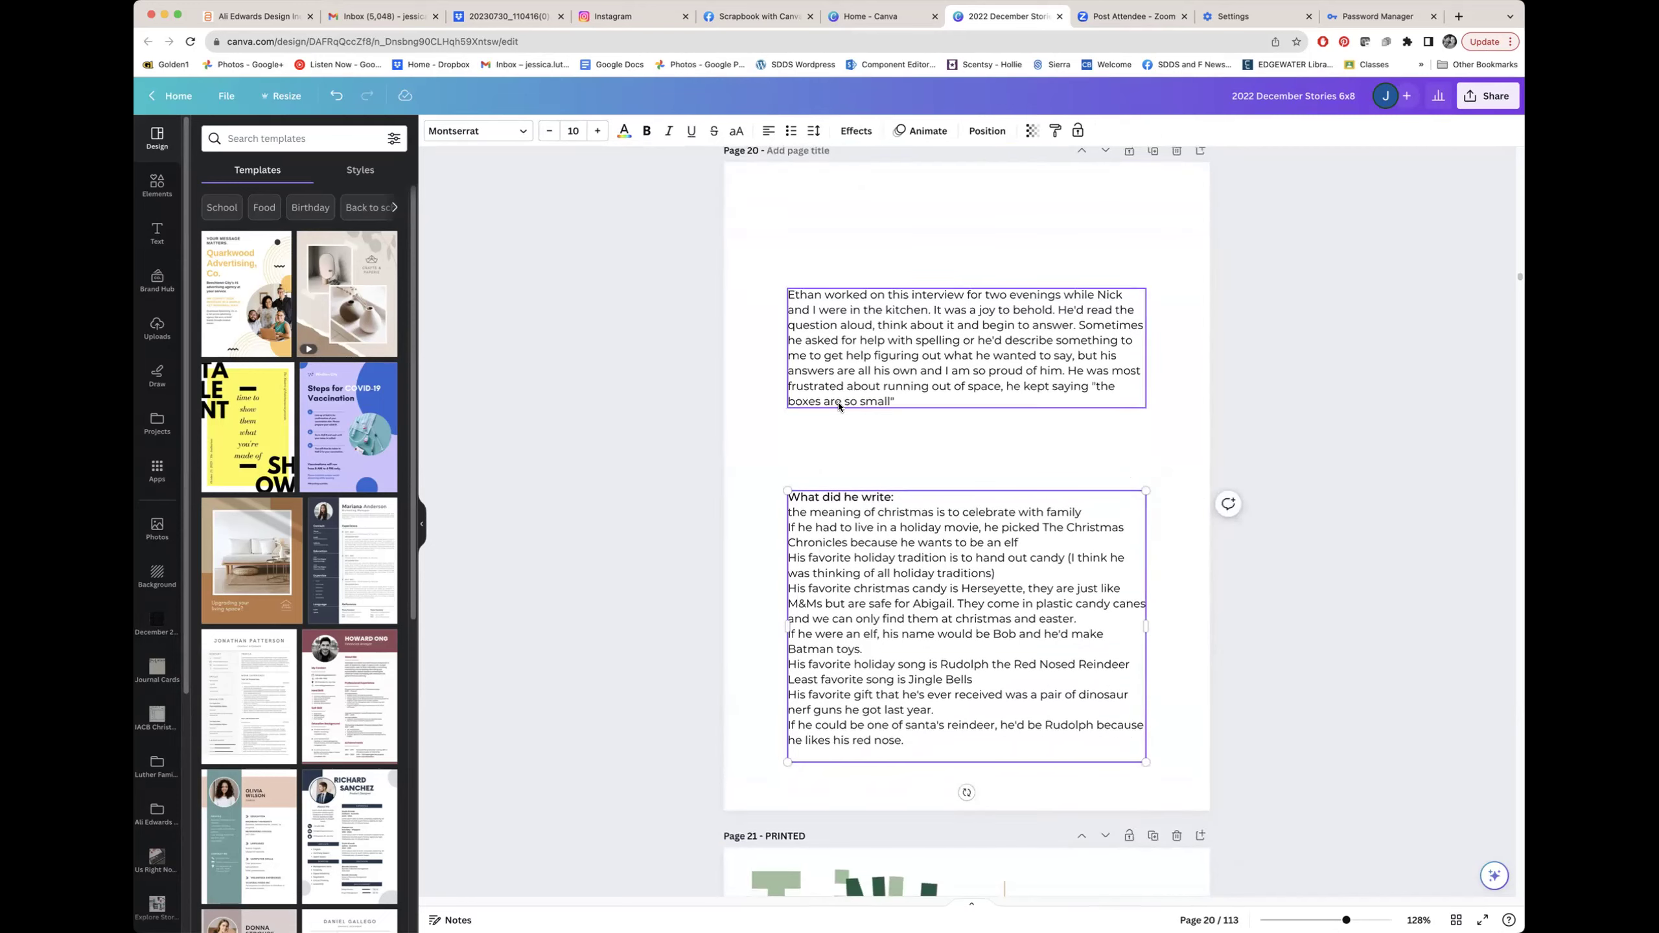
scroll(1063, 629, up, 15)
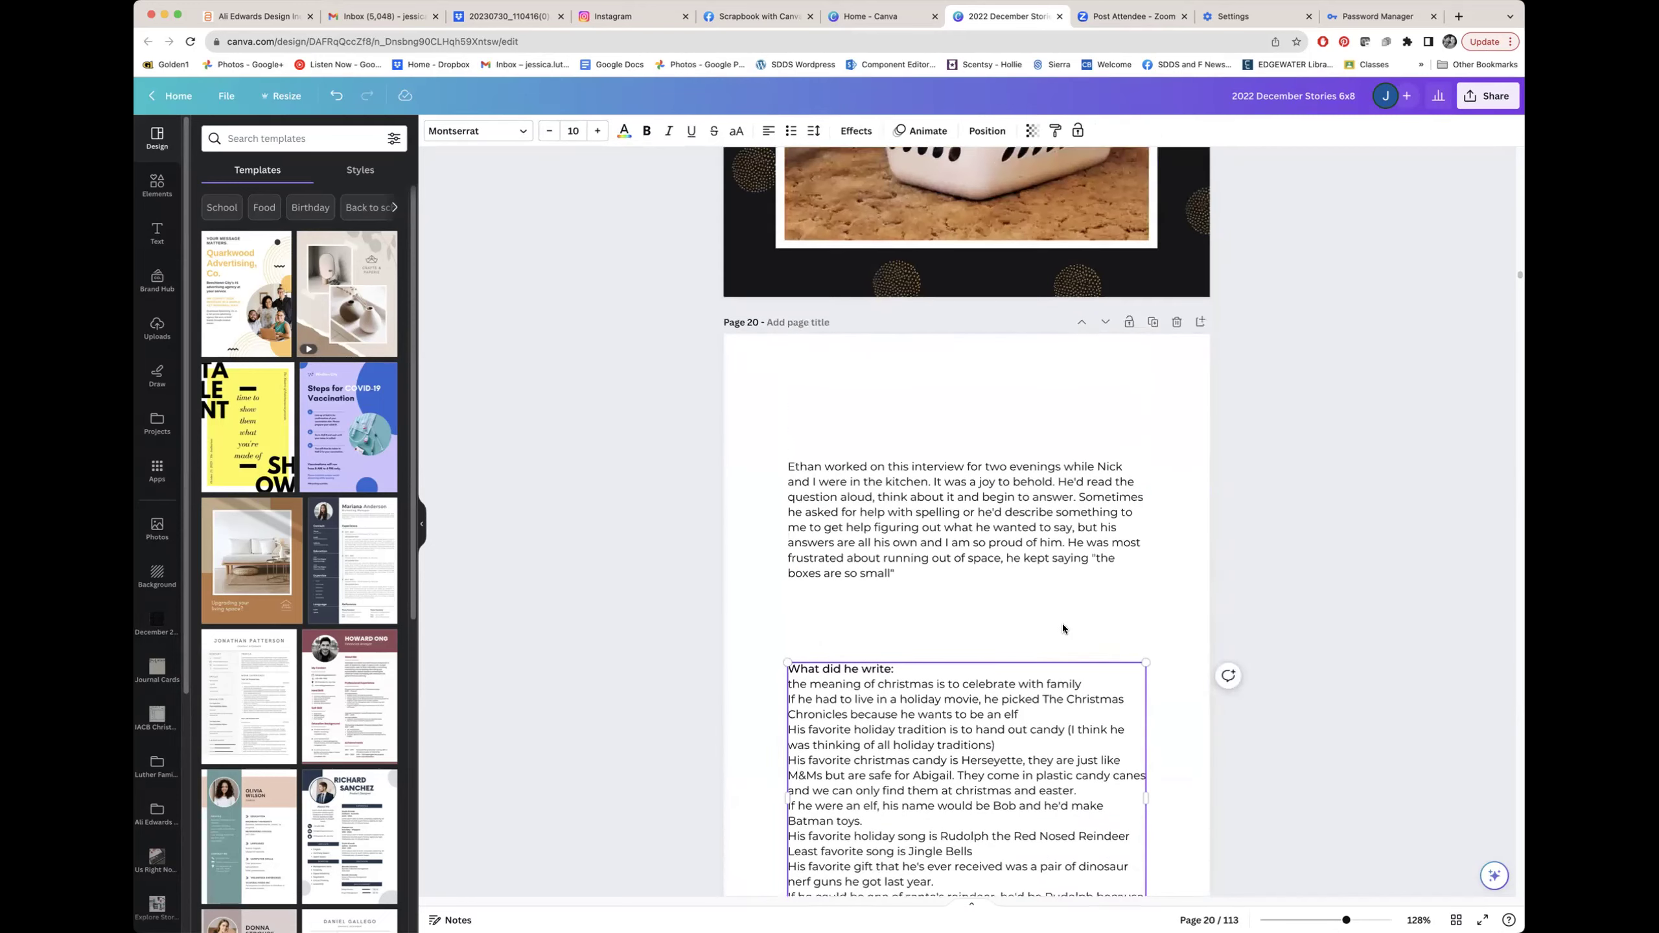
scroll(1063, 623, up, 2)
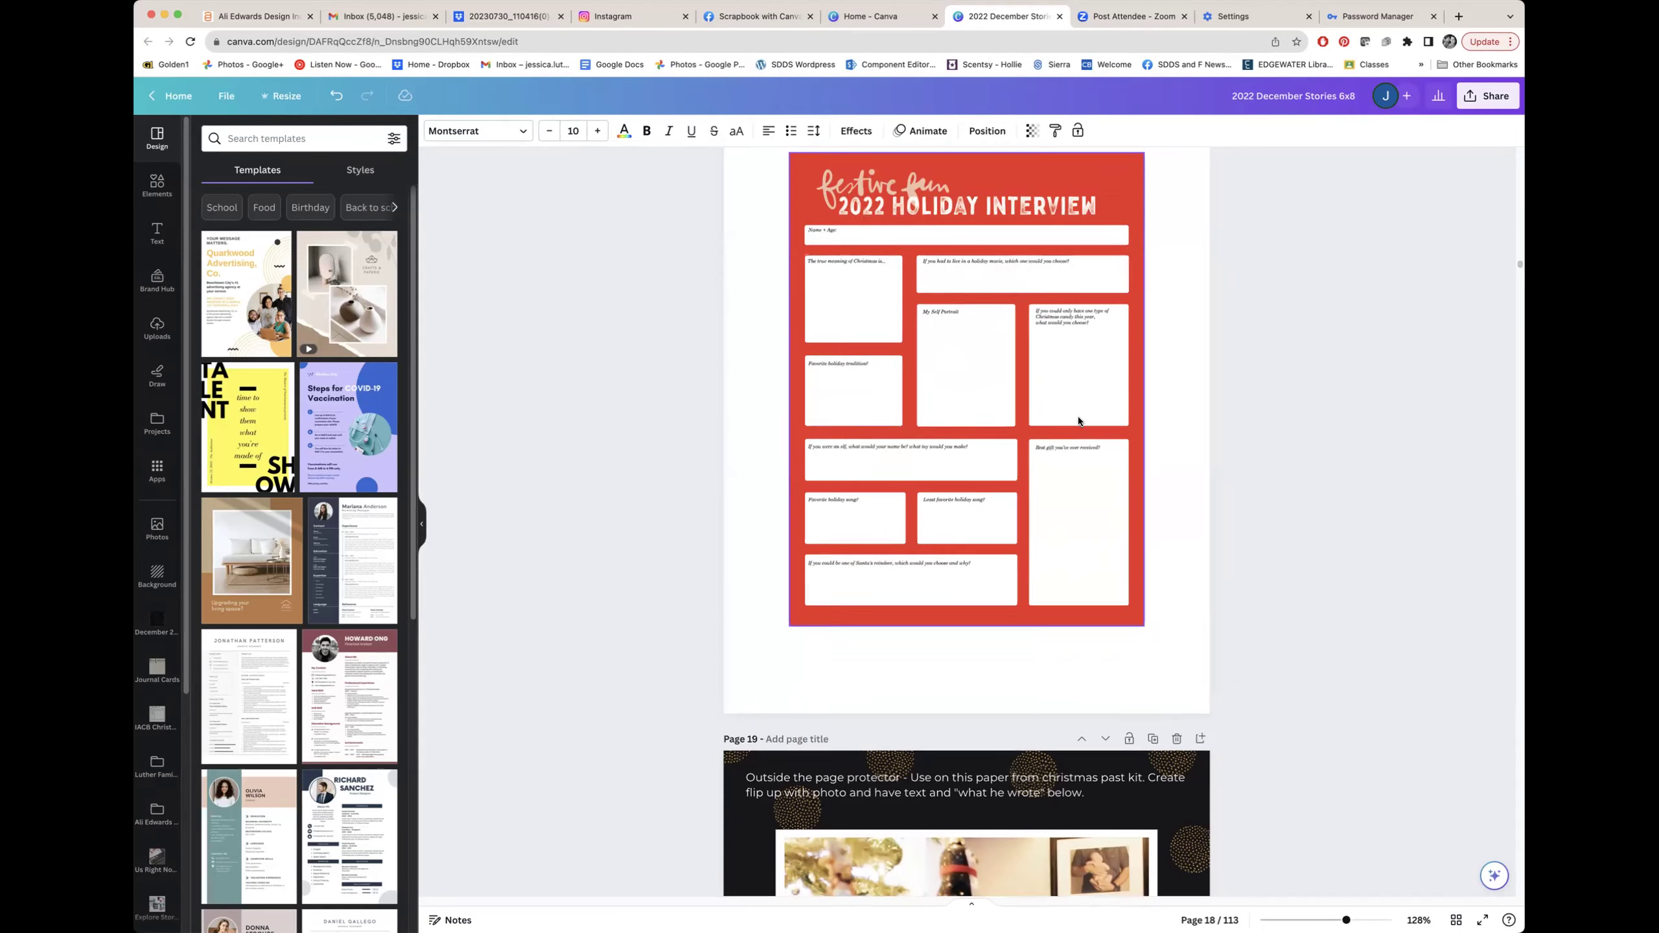
scroll(1078, 420, down, 10)
scroll(1079, 418, down, 6)
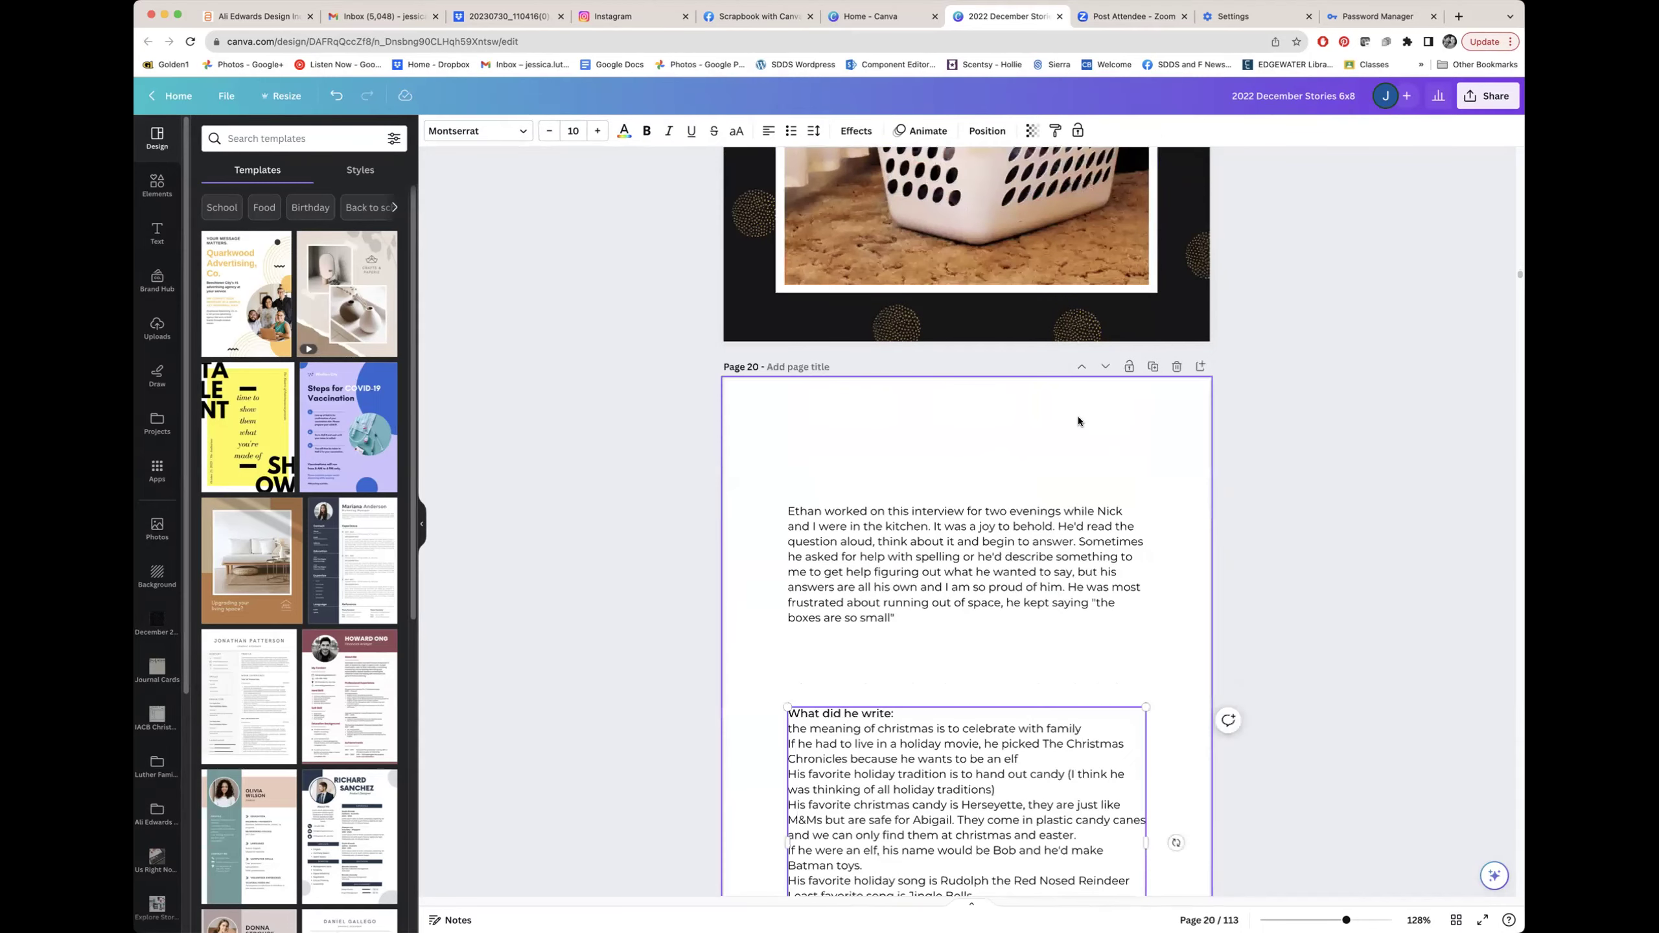
scroll(1068, 427, down, 3)
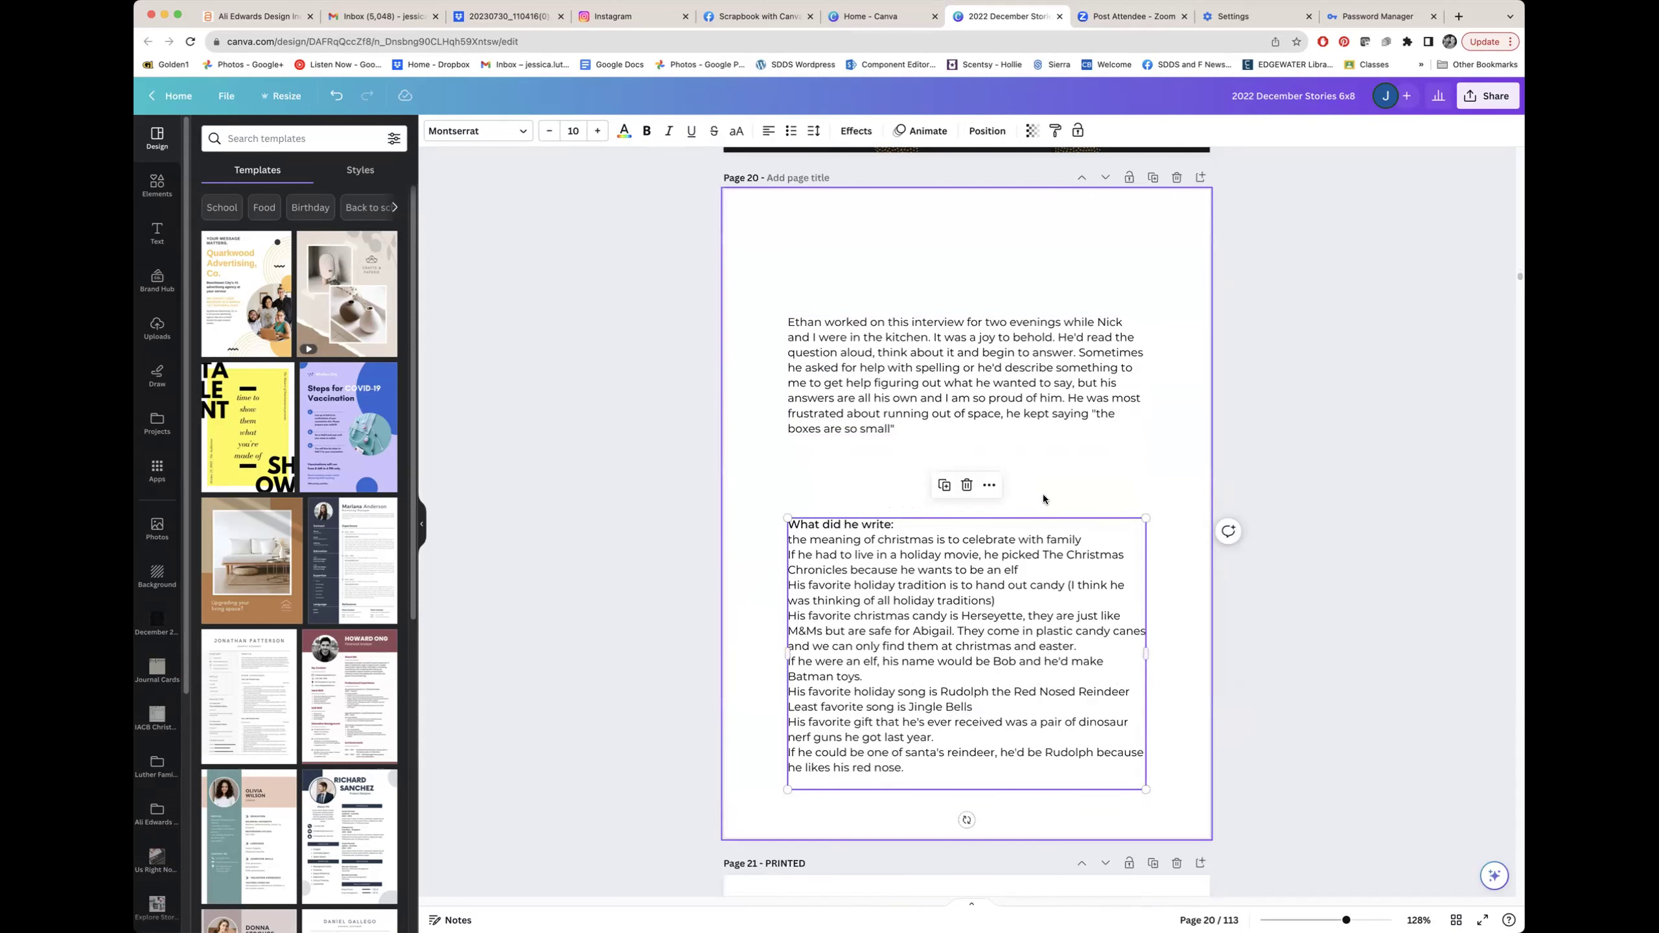
scroll(1052, 527, up, 5)
scroll(1053, 526, up, 1)
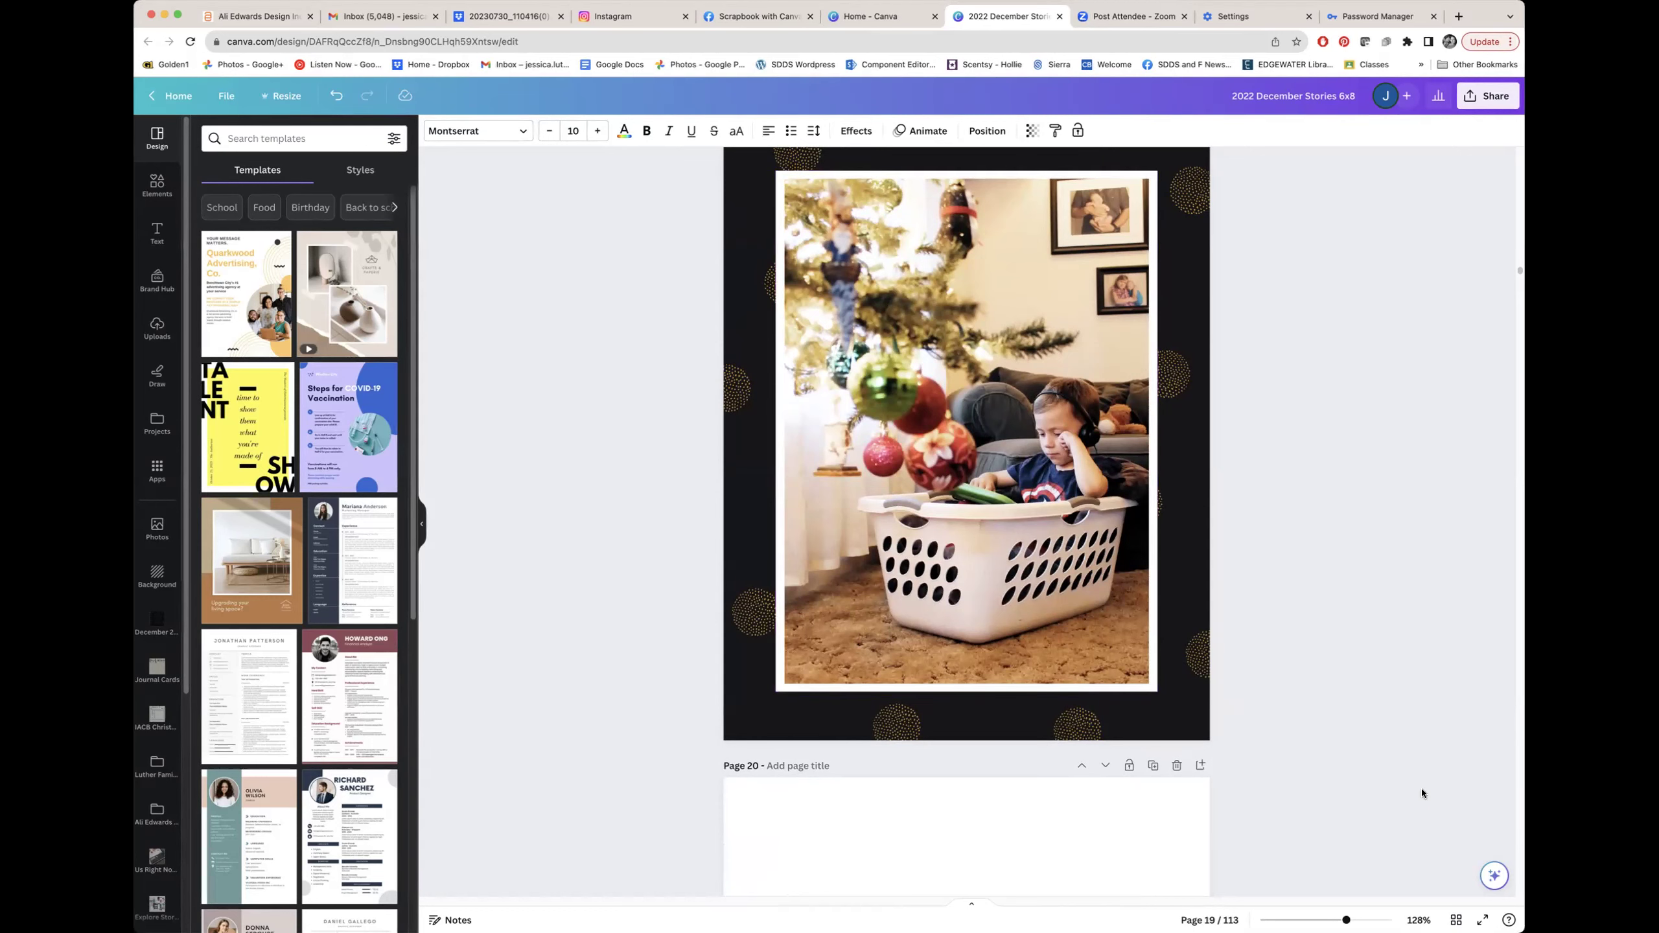
Review the "Twinkle" title, journaling and layered photos on page 21.
scroll(1420, 788, down, 2)
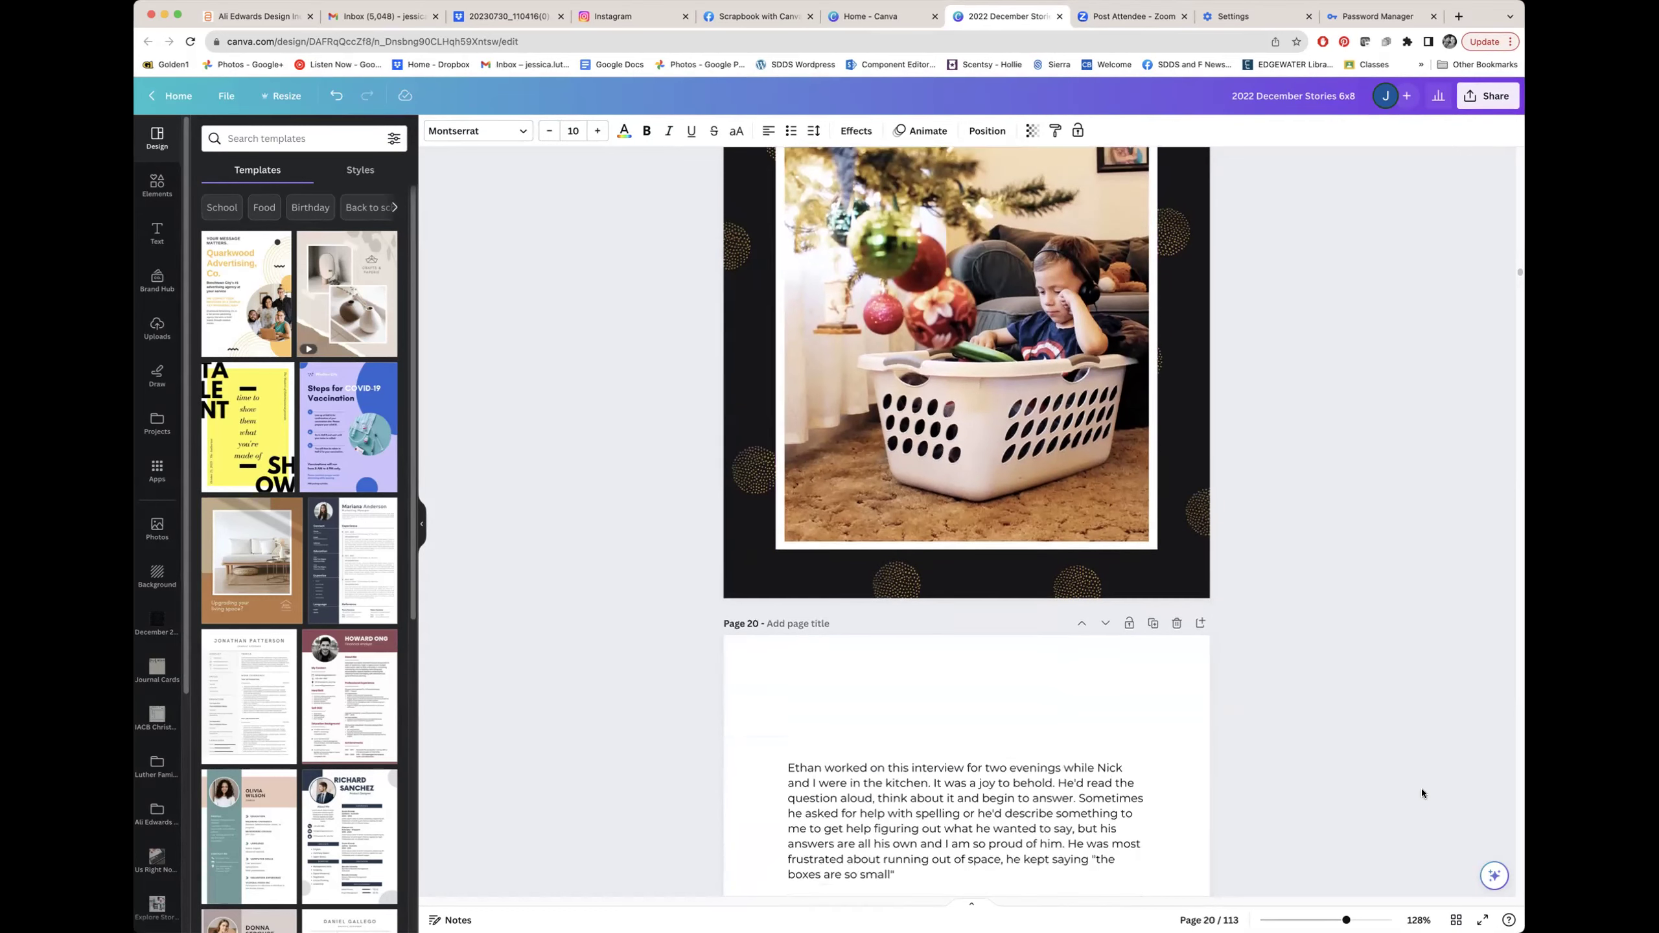
scroll(1421, 788, down, 12)
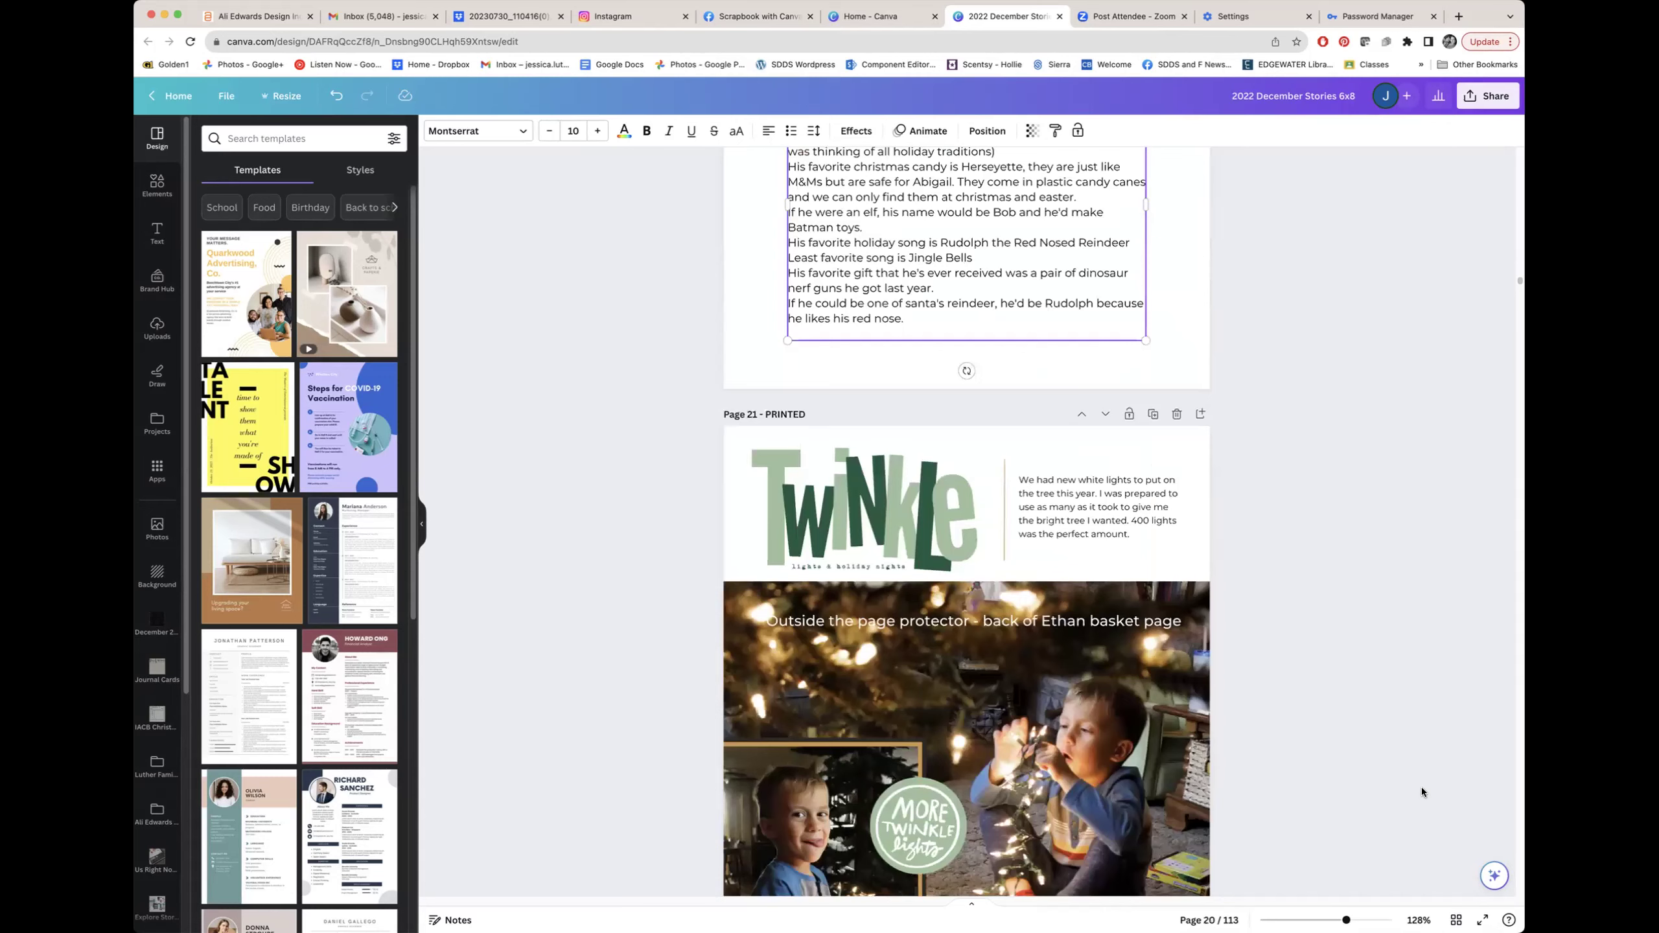
scroll(1421, 787, down, 3)
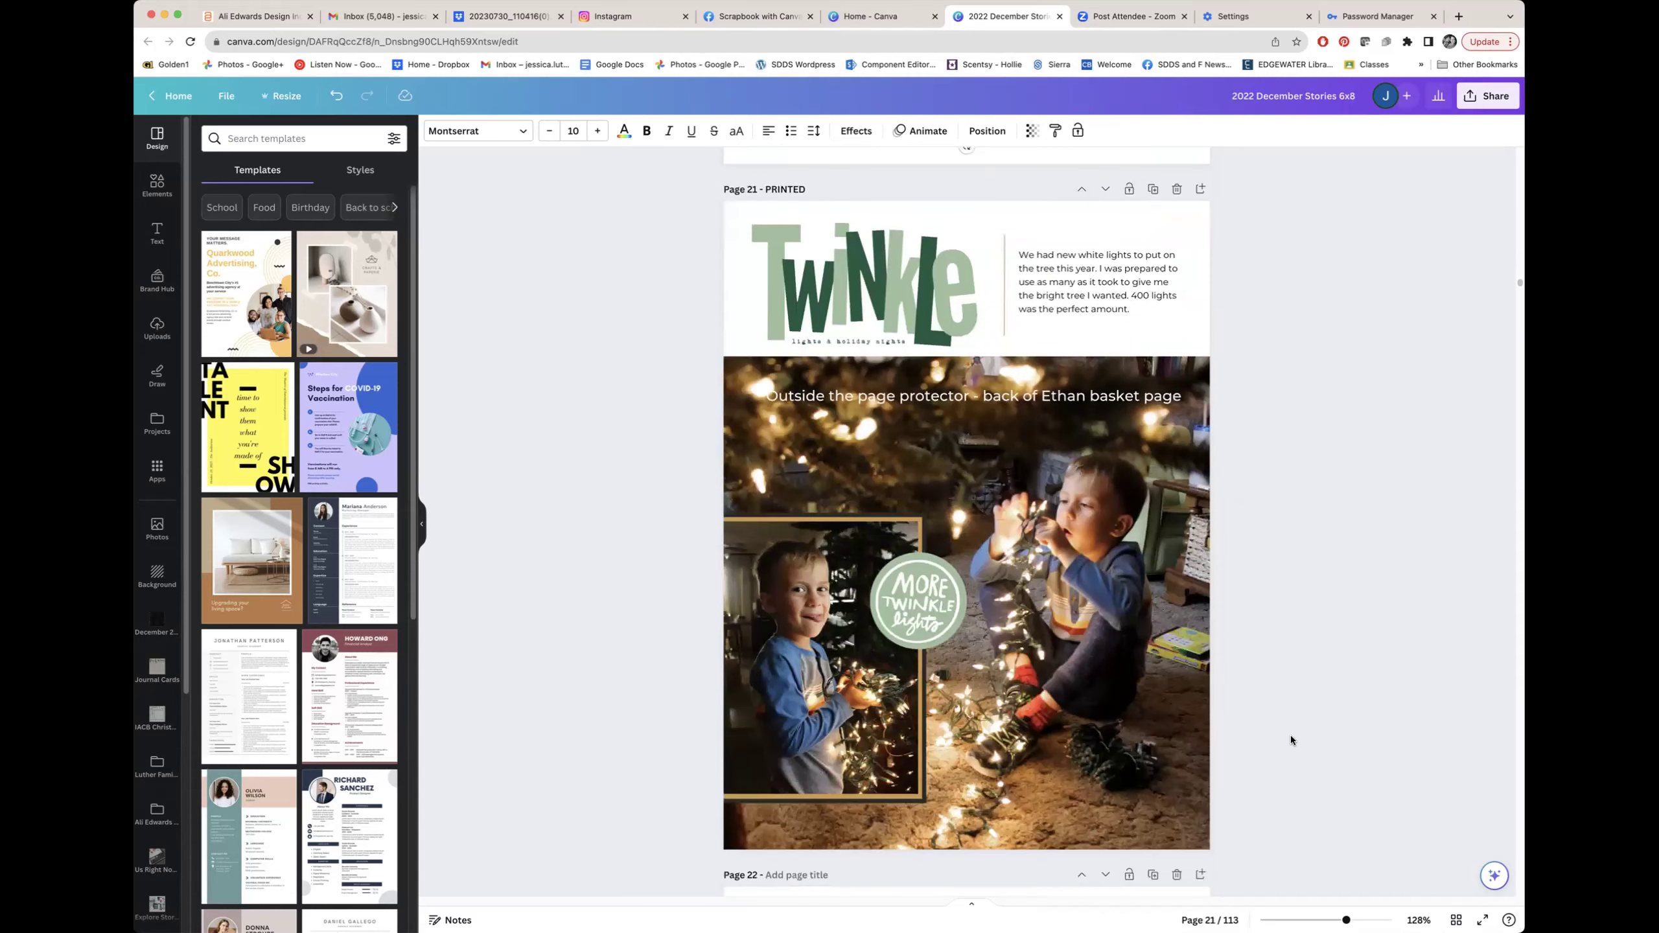
scroll(1352, 542, down, 1)
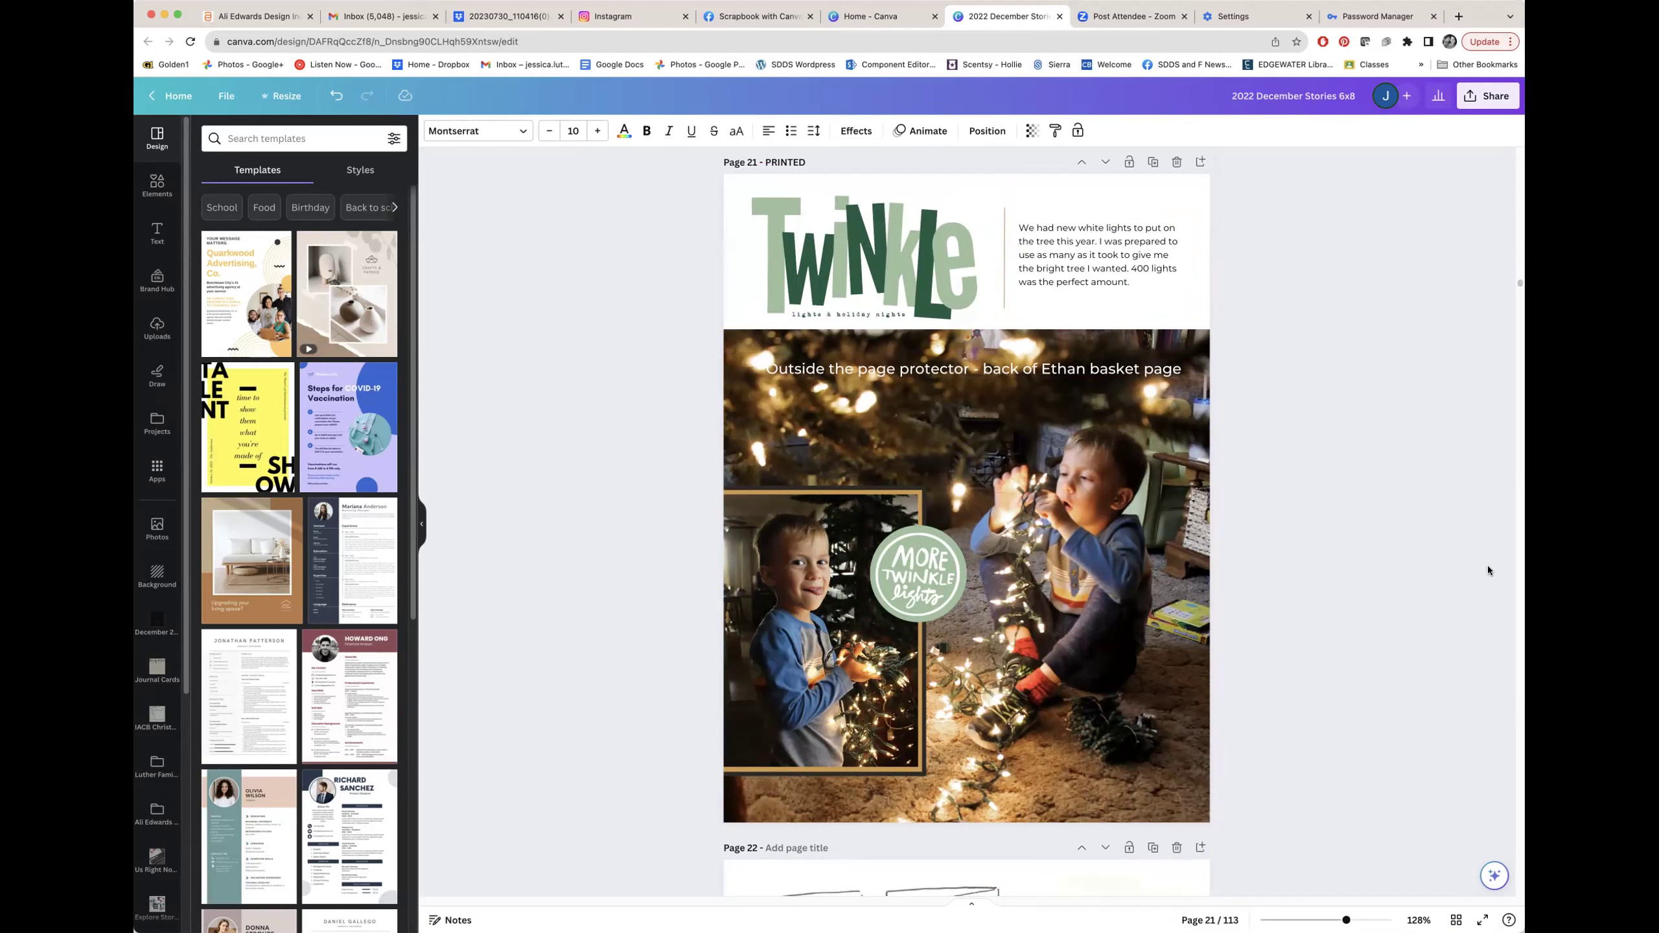
Open the "Outside PP 7x8.25" design from the recent designs and go to its "Twinkle" layout on page 15.
click(860, 20)
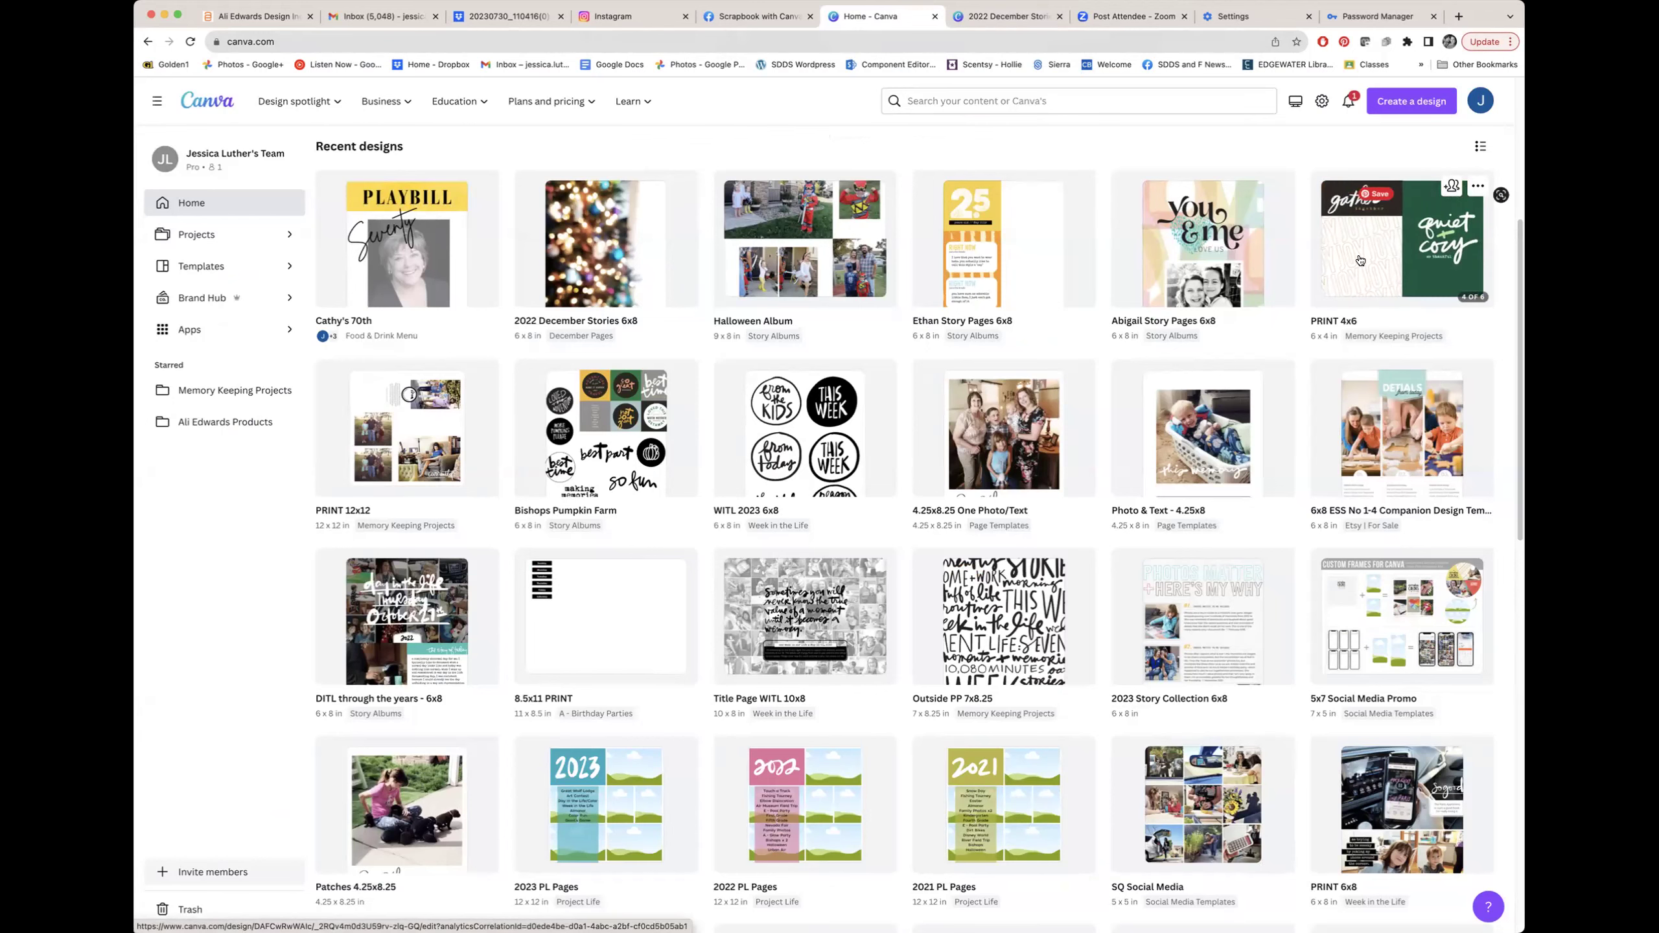
click(971, 654)
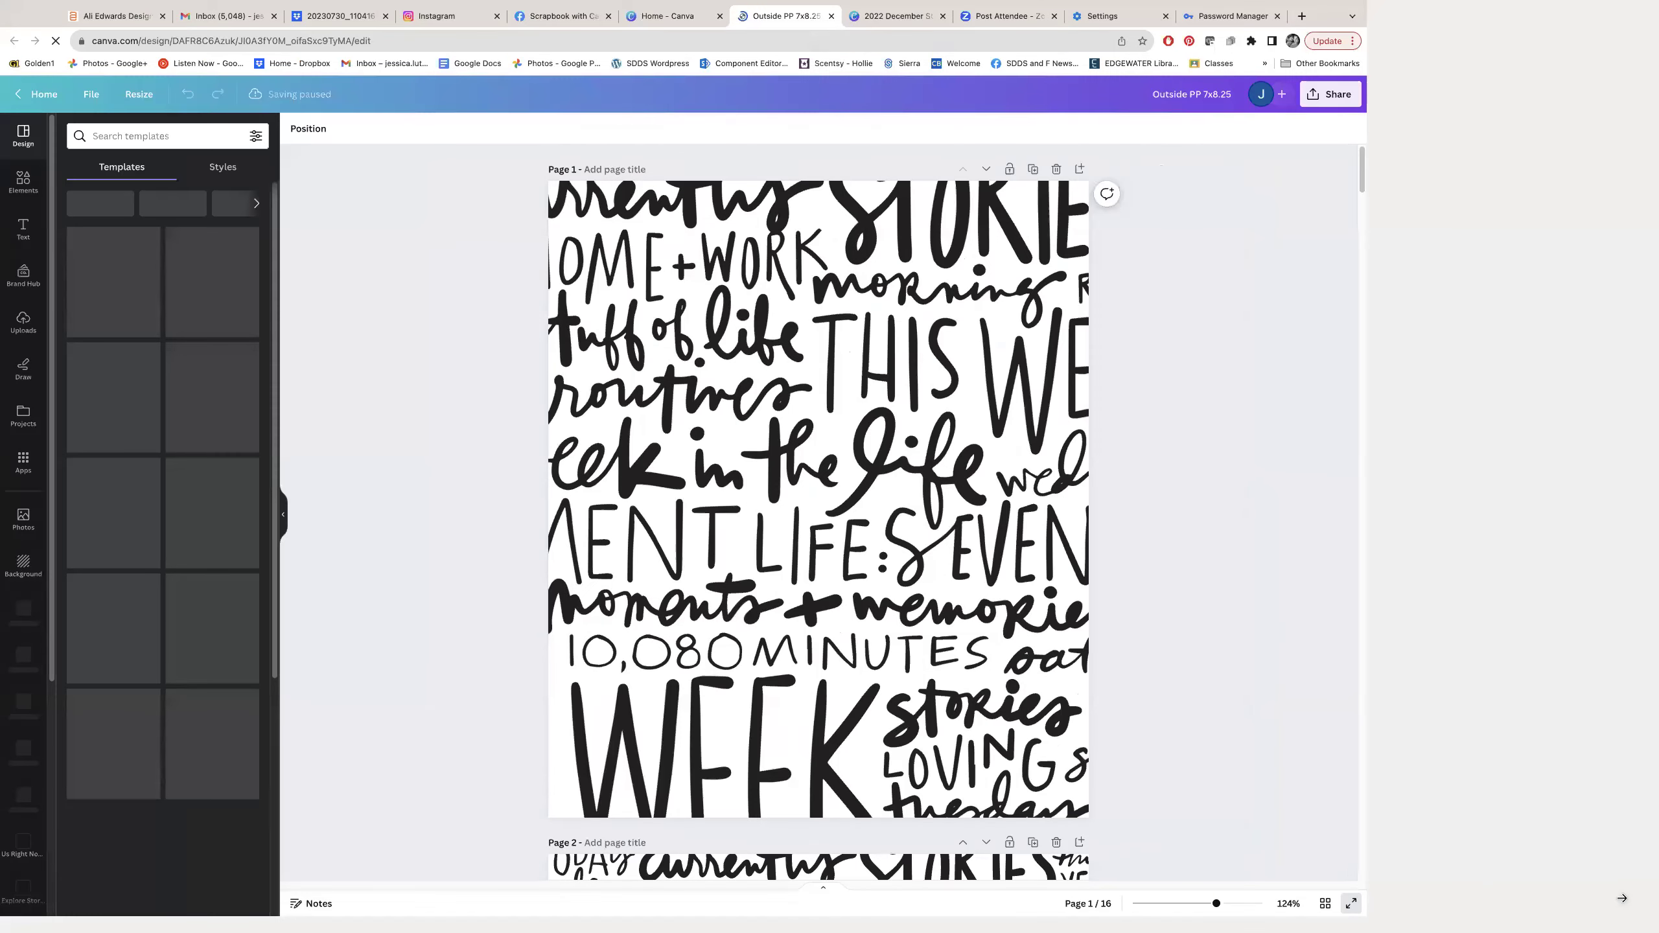
click(1630, 920)
key(Right)
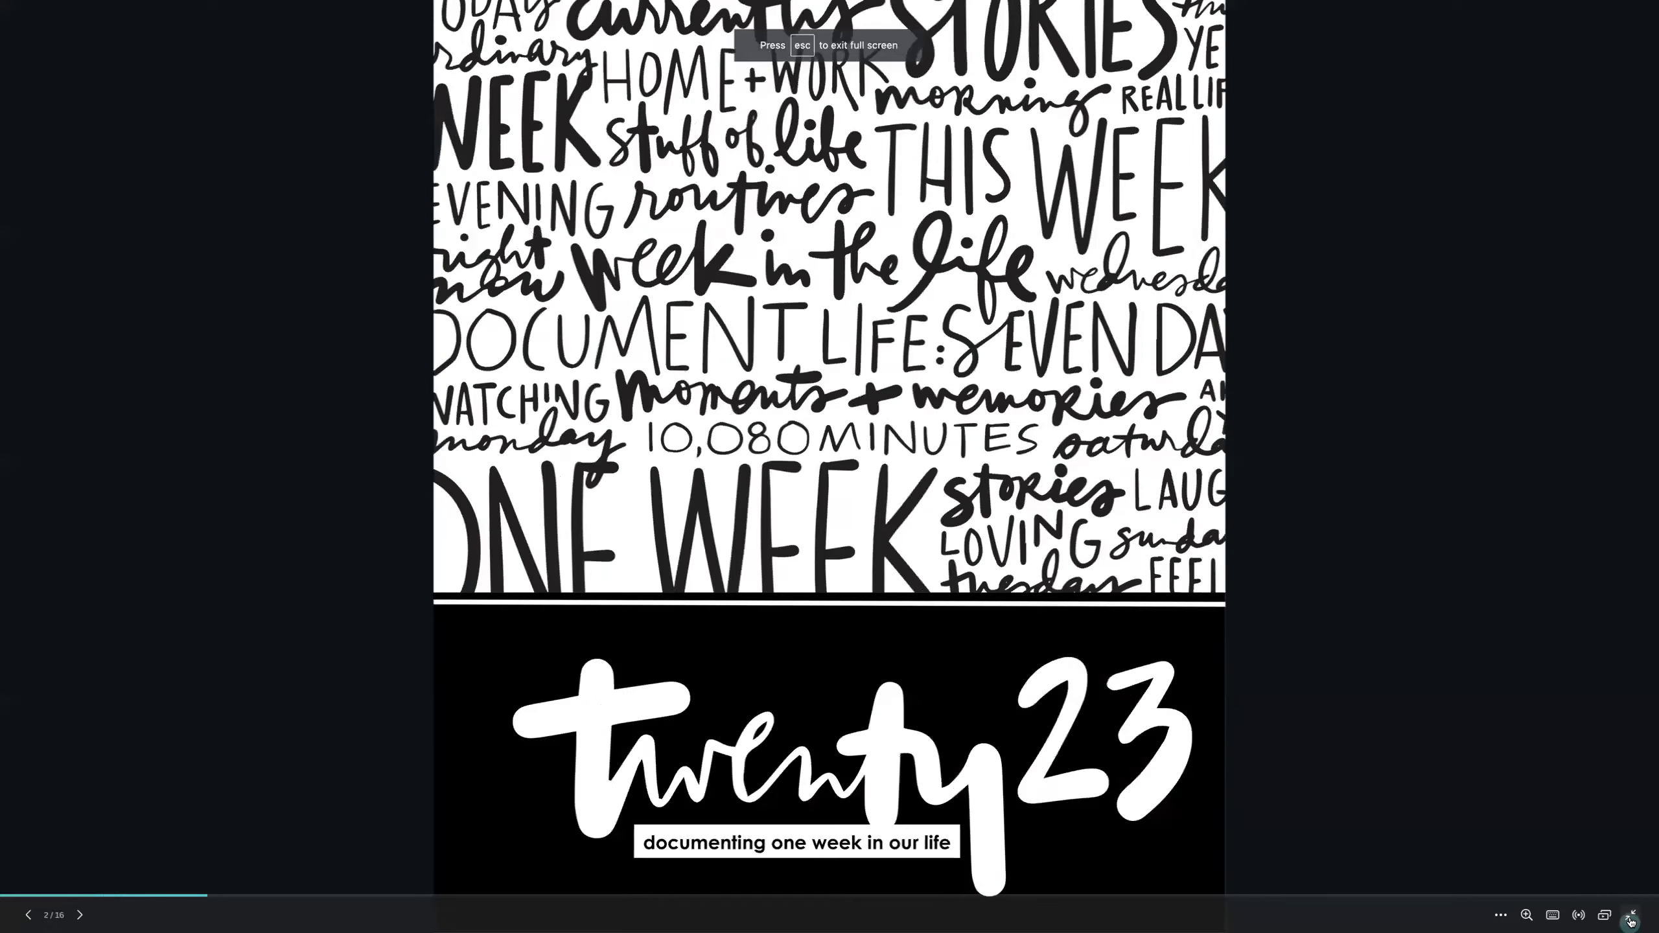
click(1629, 917)
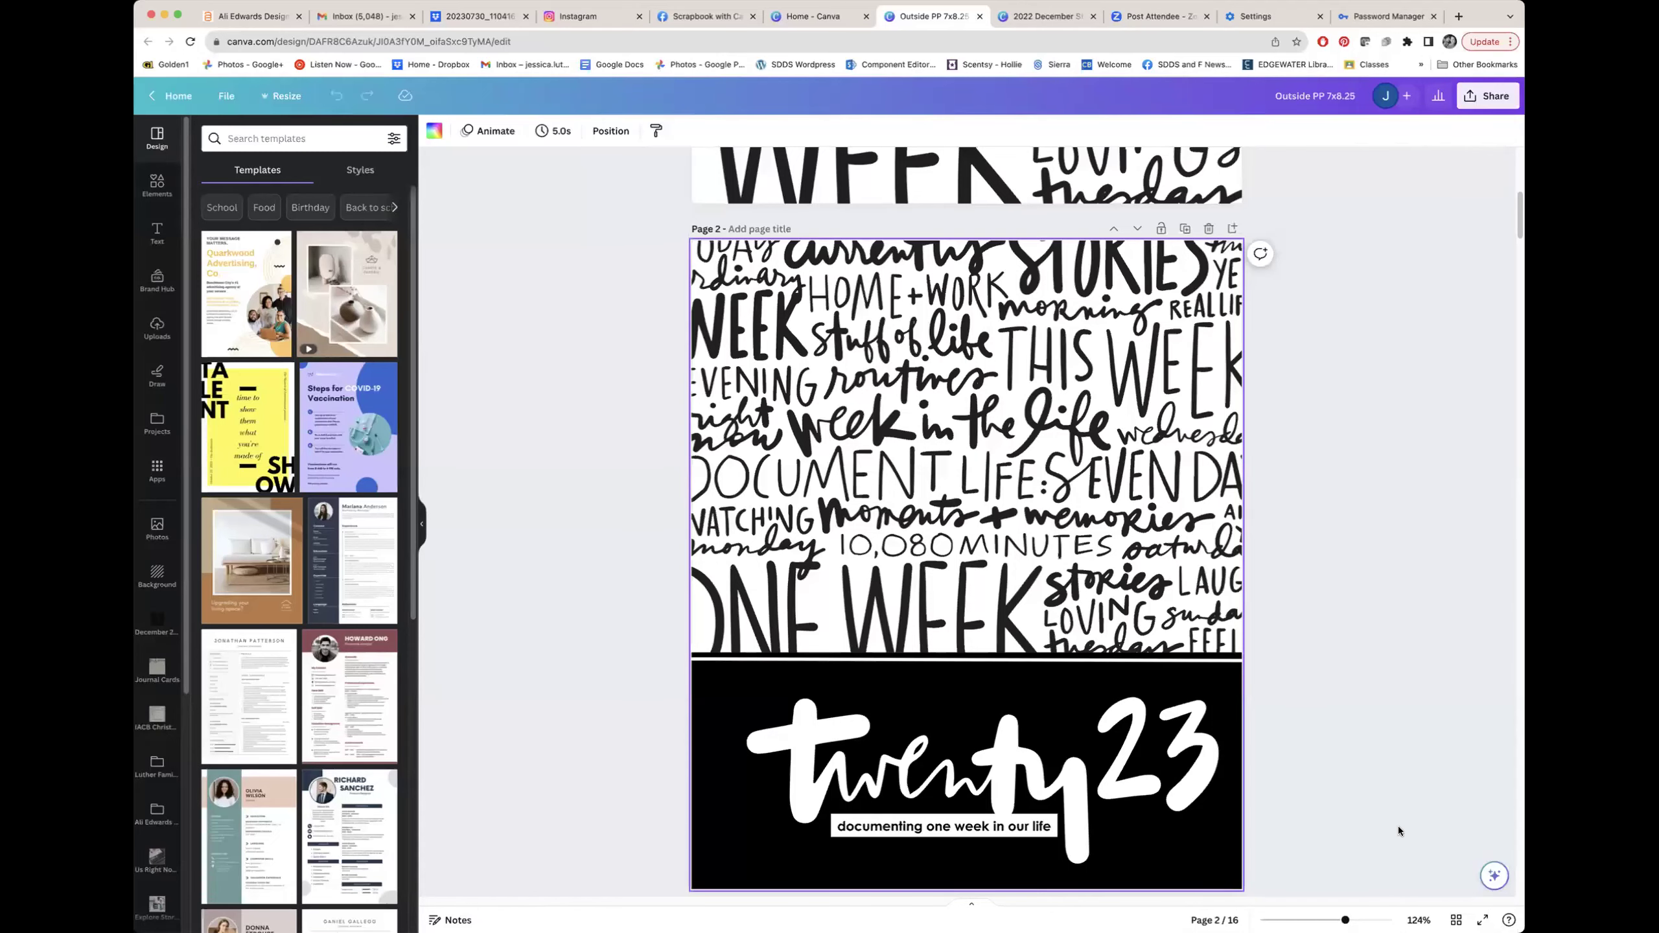
click(1457, 920)
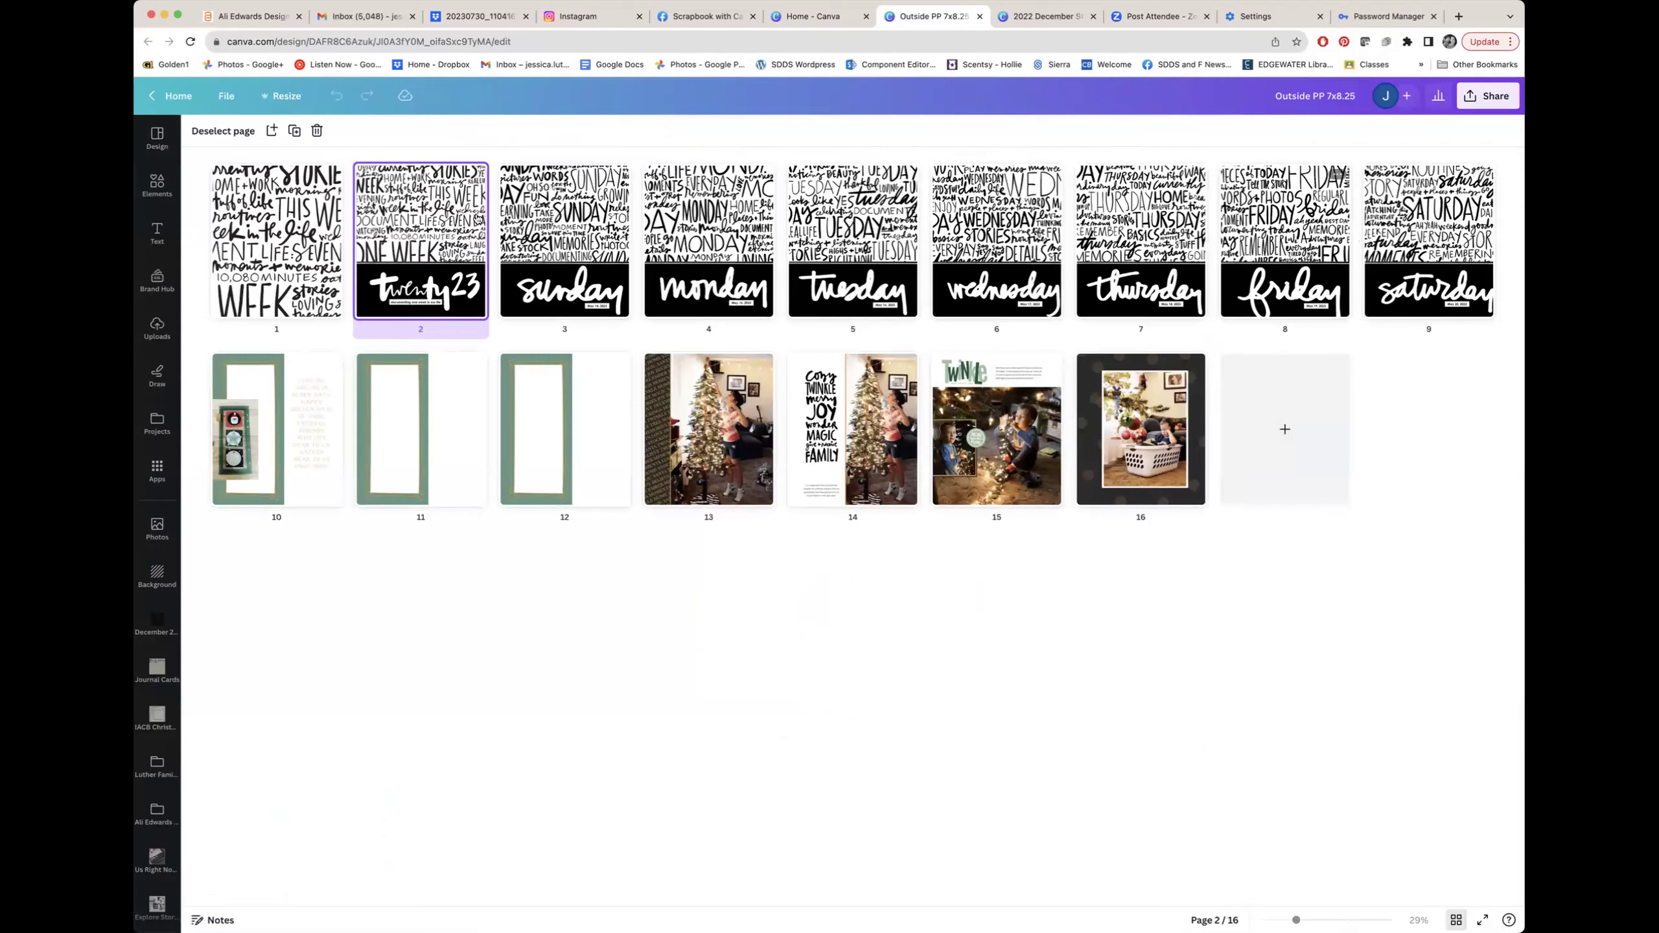
double_click(1013, 444)
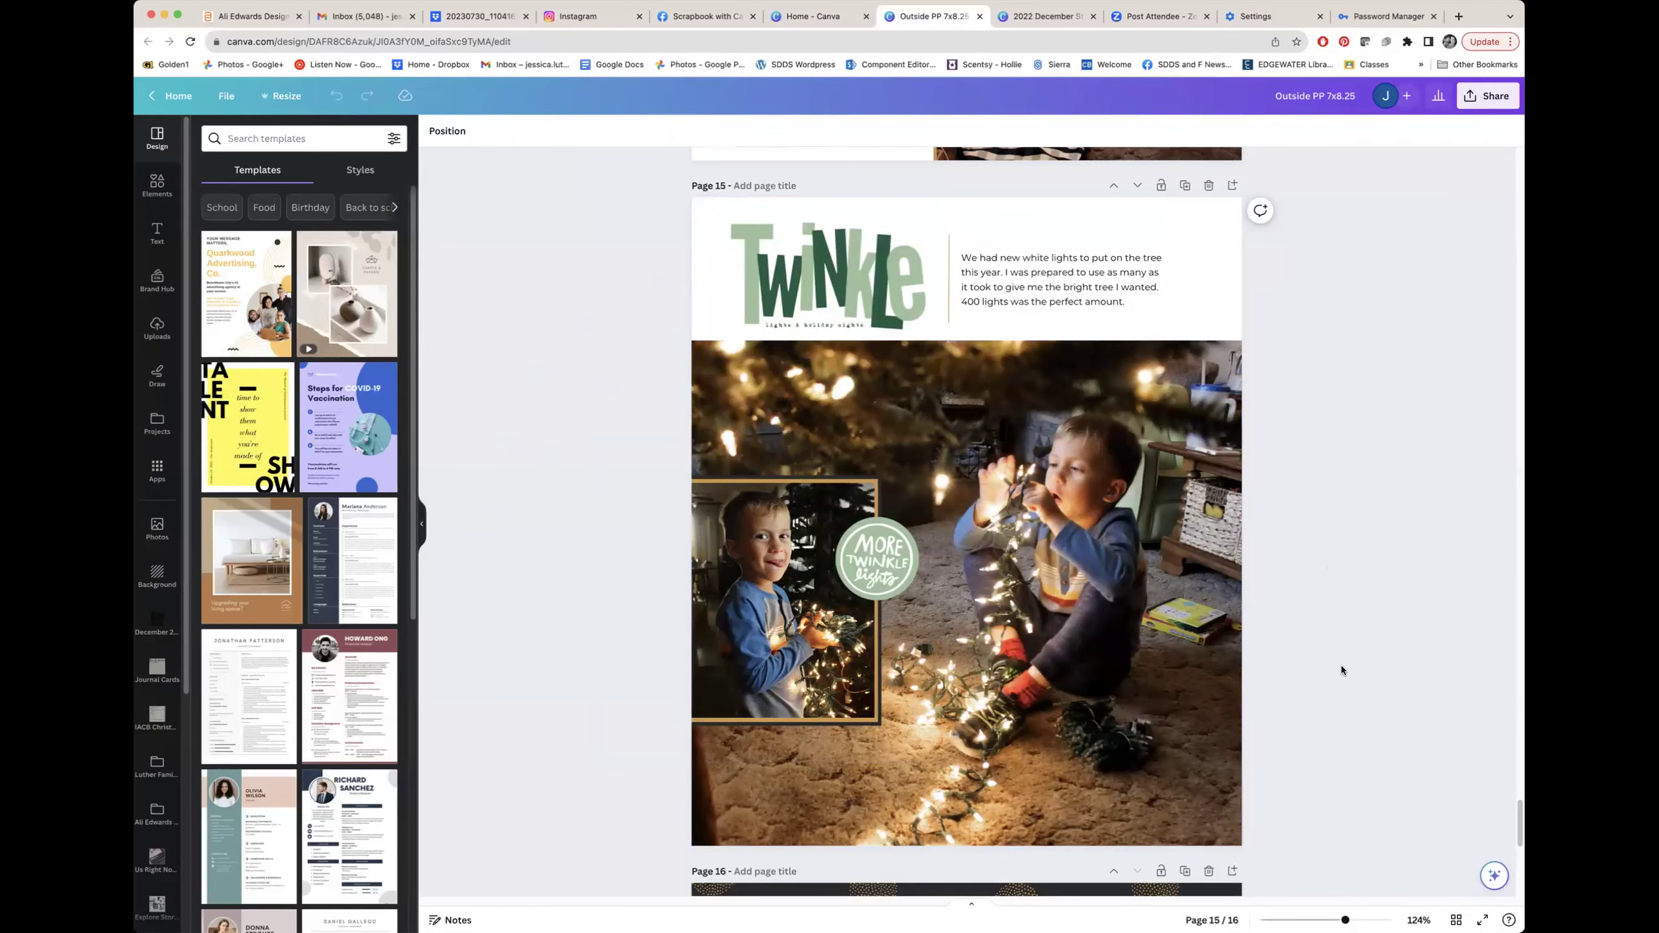
Compare the "Twinkle" page in the "Outside PP 7x8.25" design with page 21 of "2022 December Stories 6x8".
click(1024, 24)
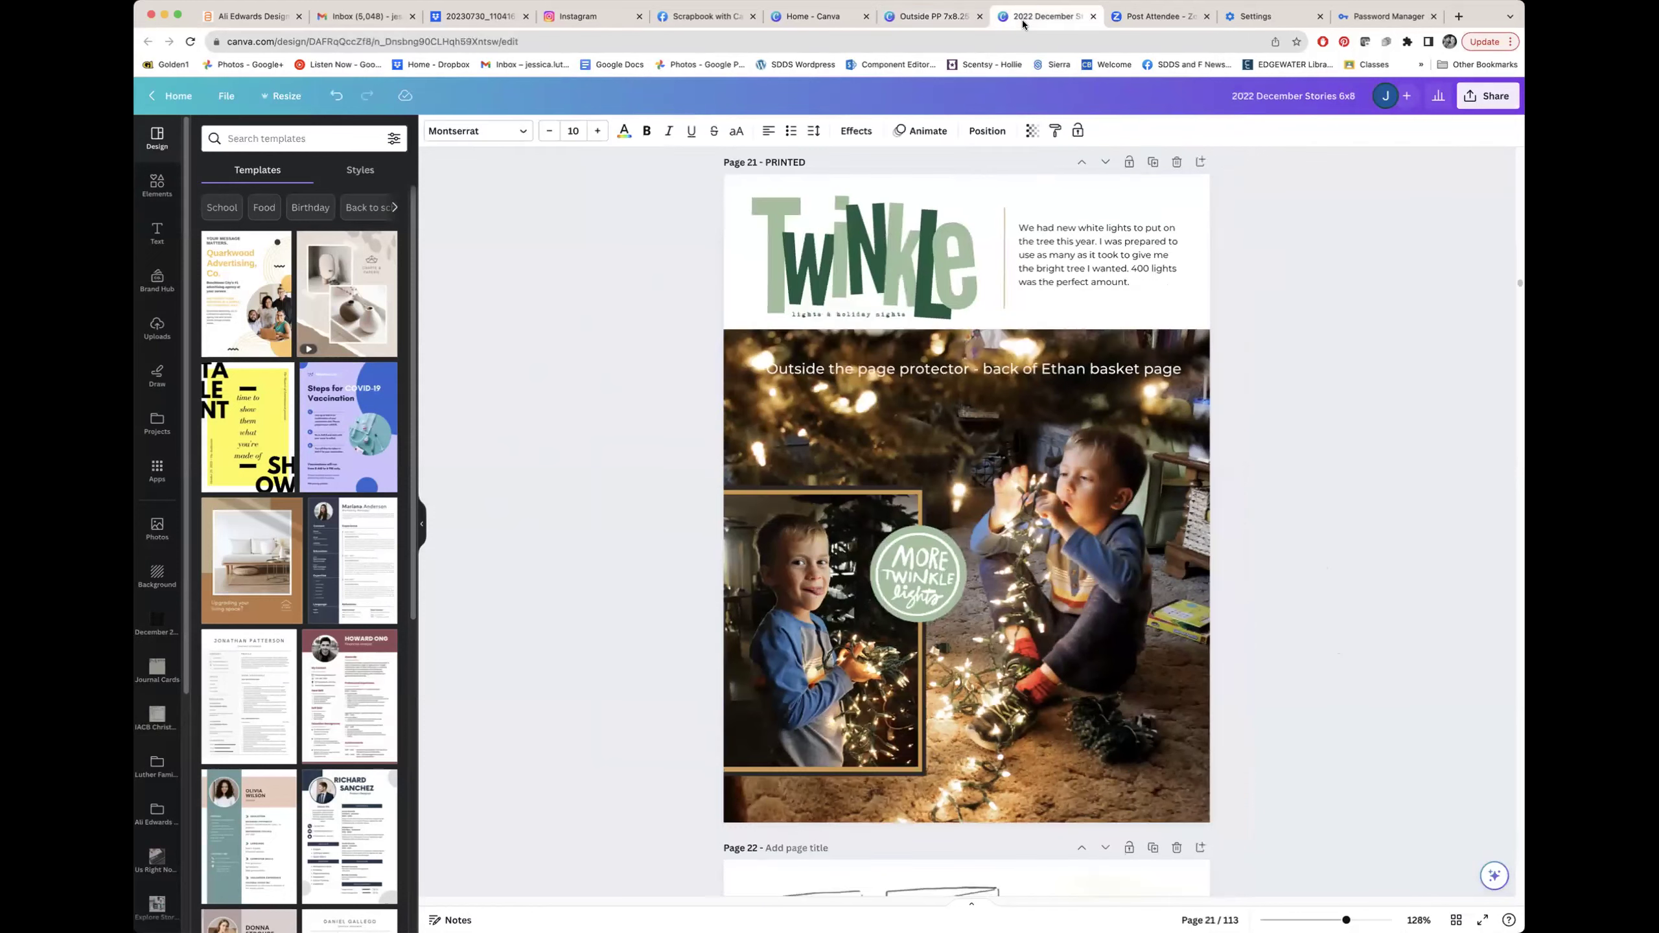
click(933, 20)
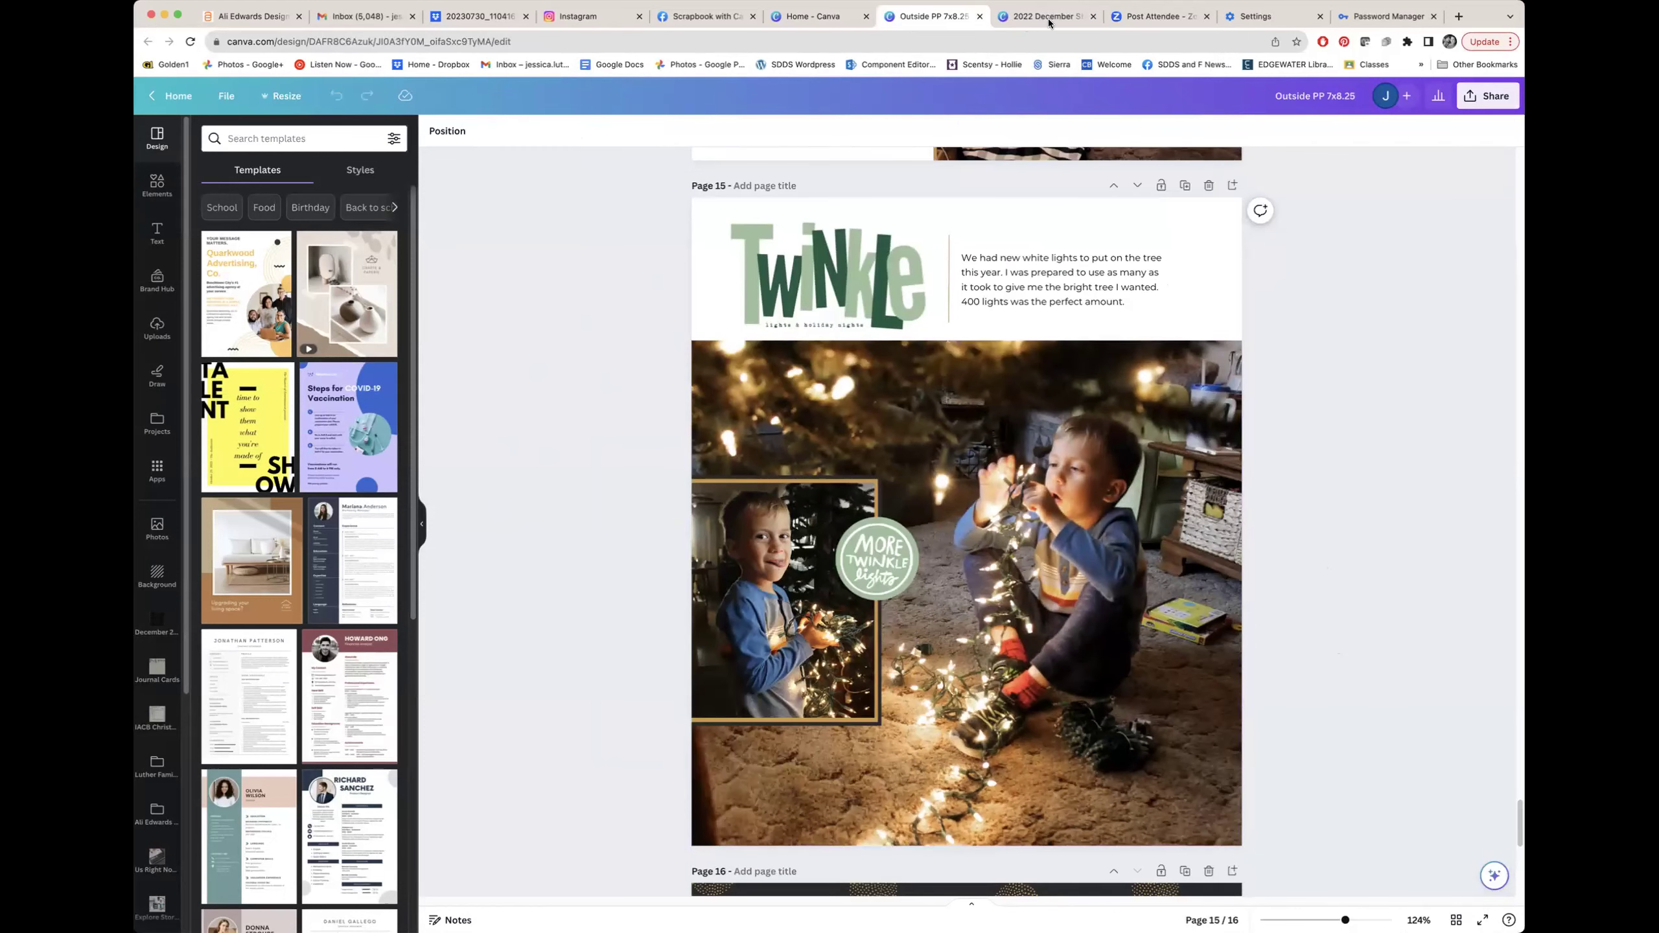
click(1050, 23)
click(946, 24)
key(ctrl+Tab)
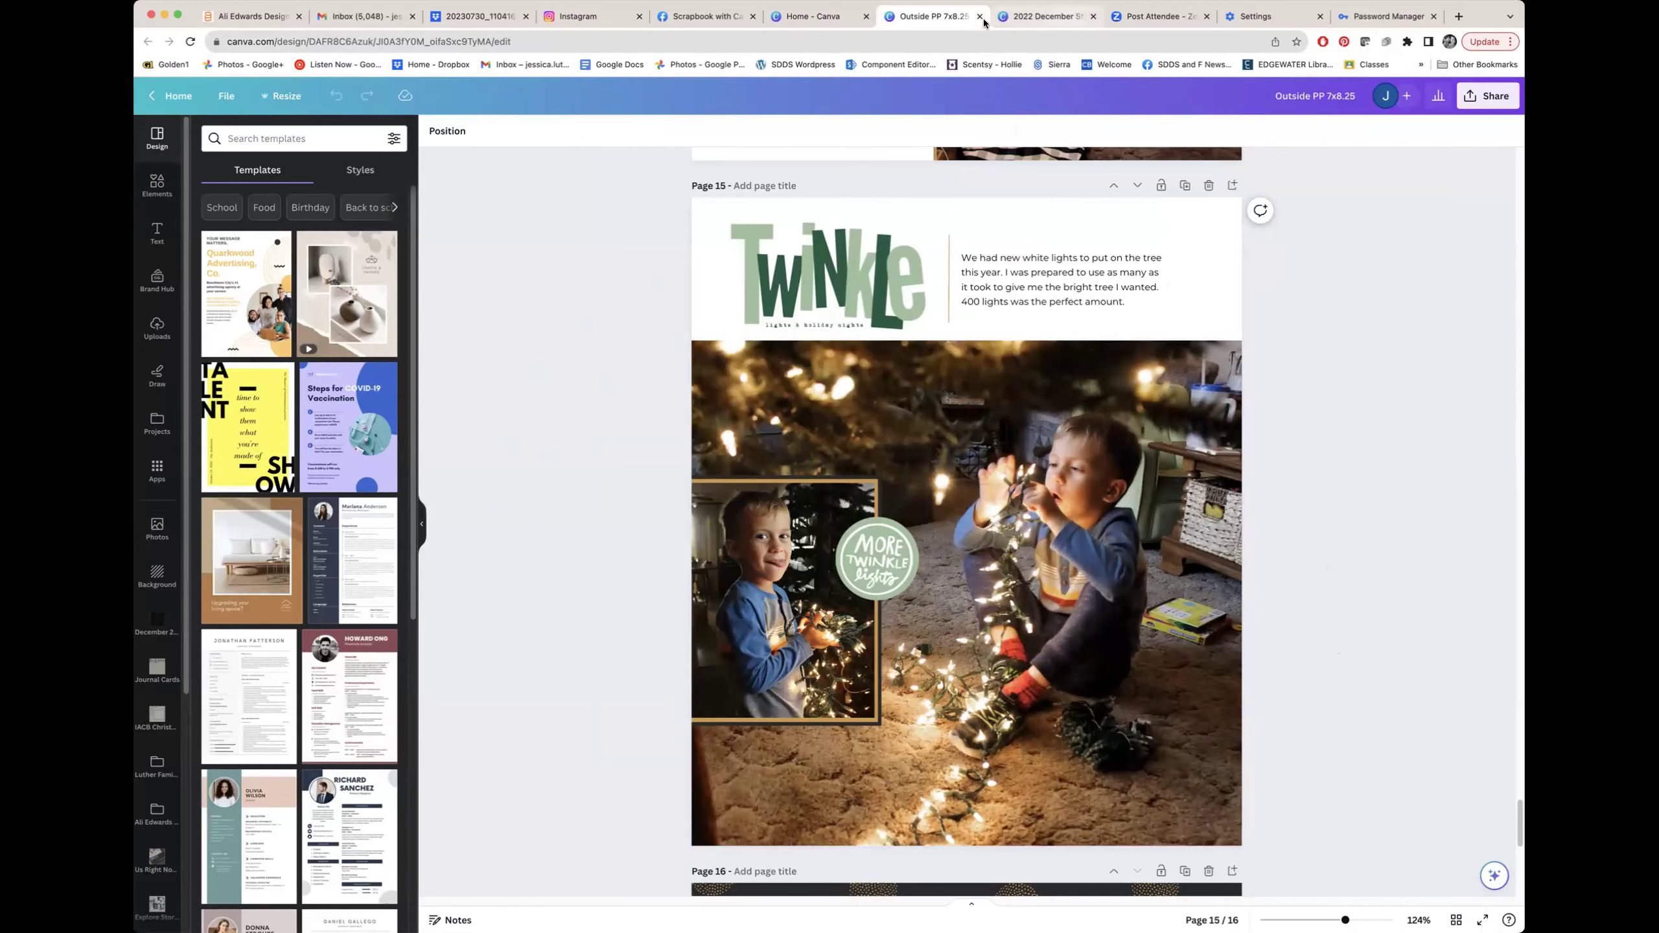
click(929, 20)
click(1046, 17)
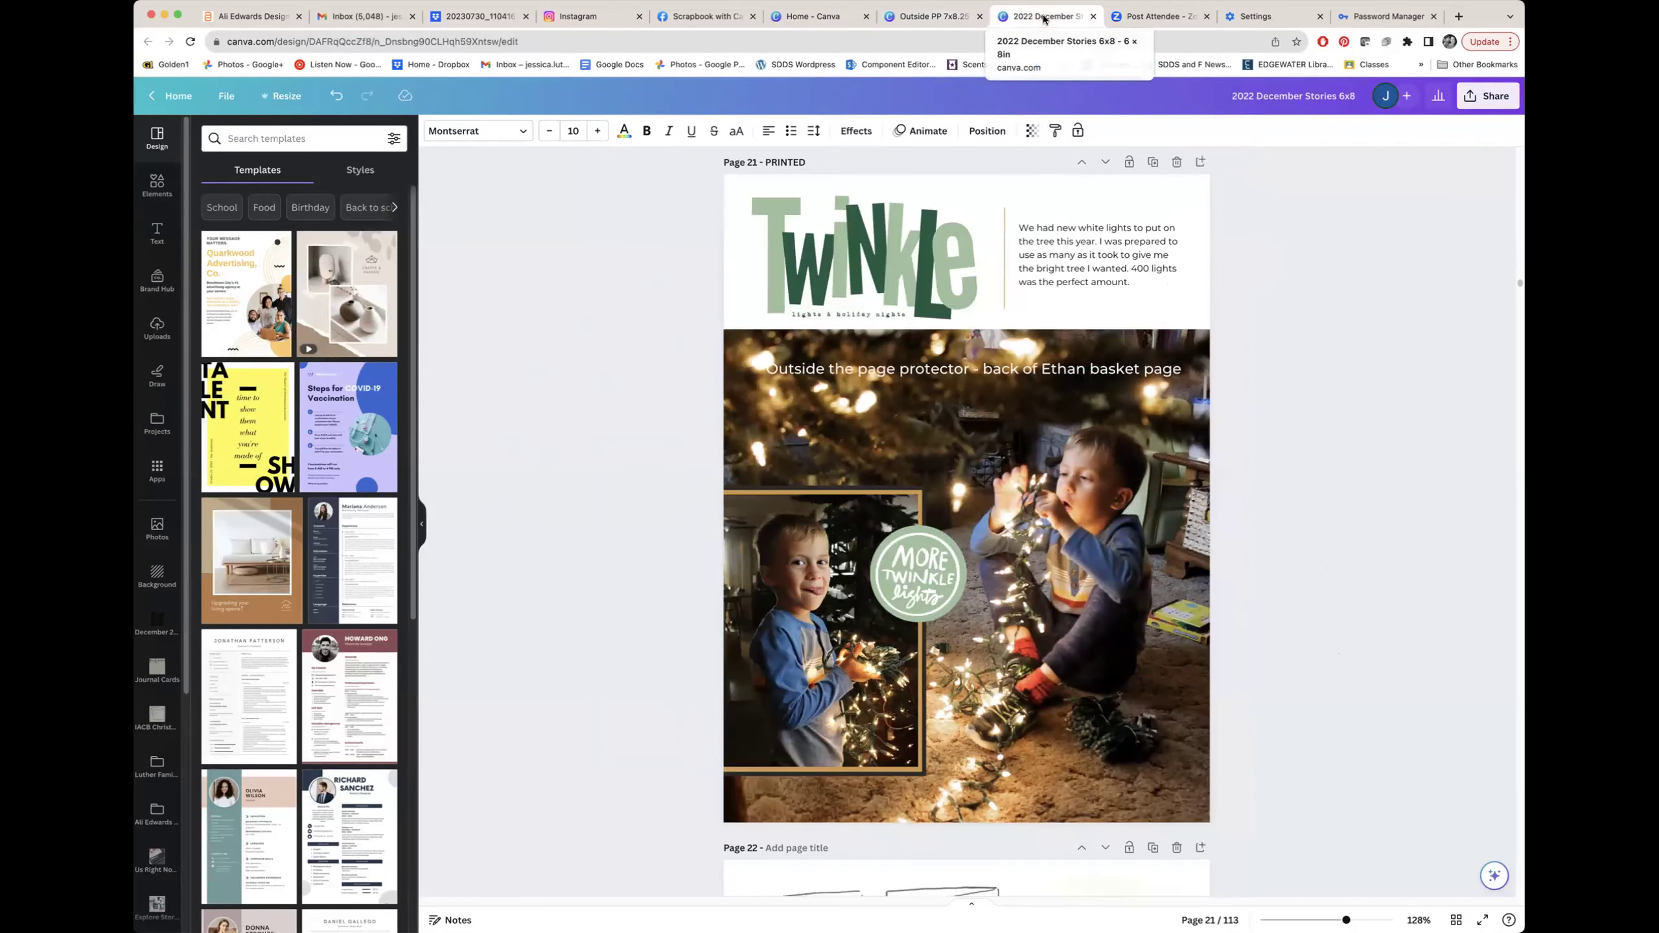
click(942, 19)
click(1035, 20)
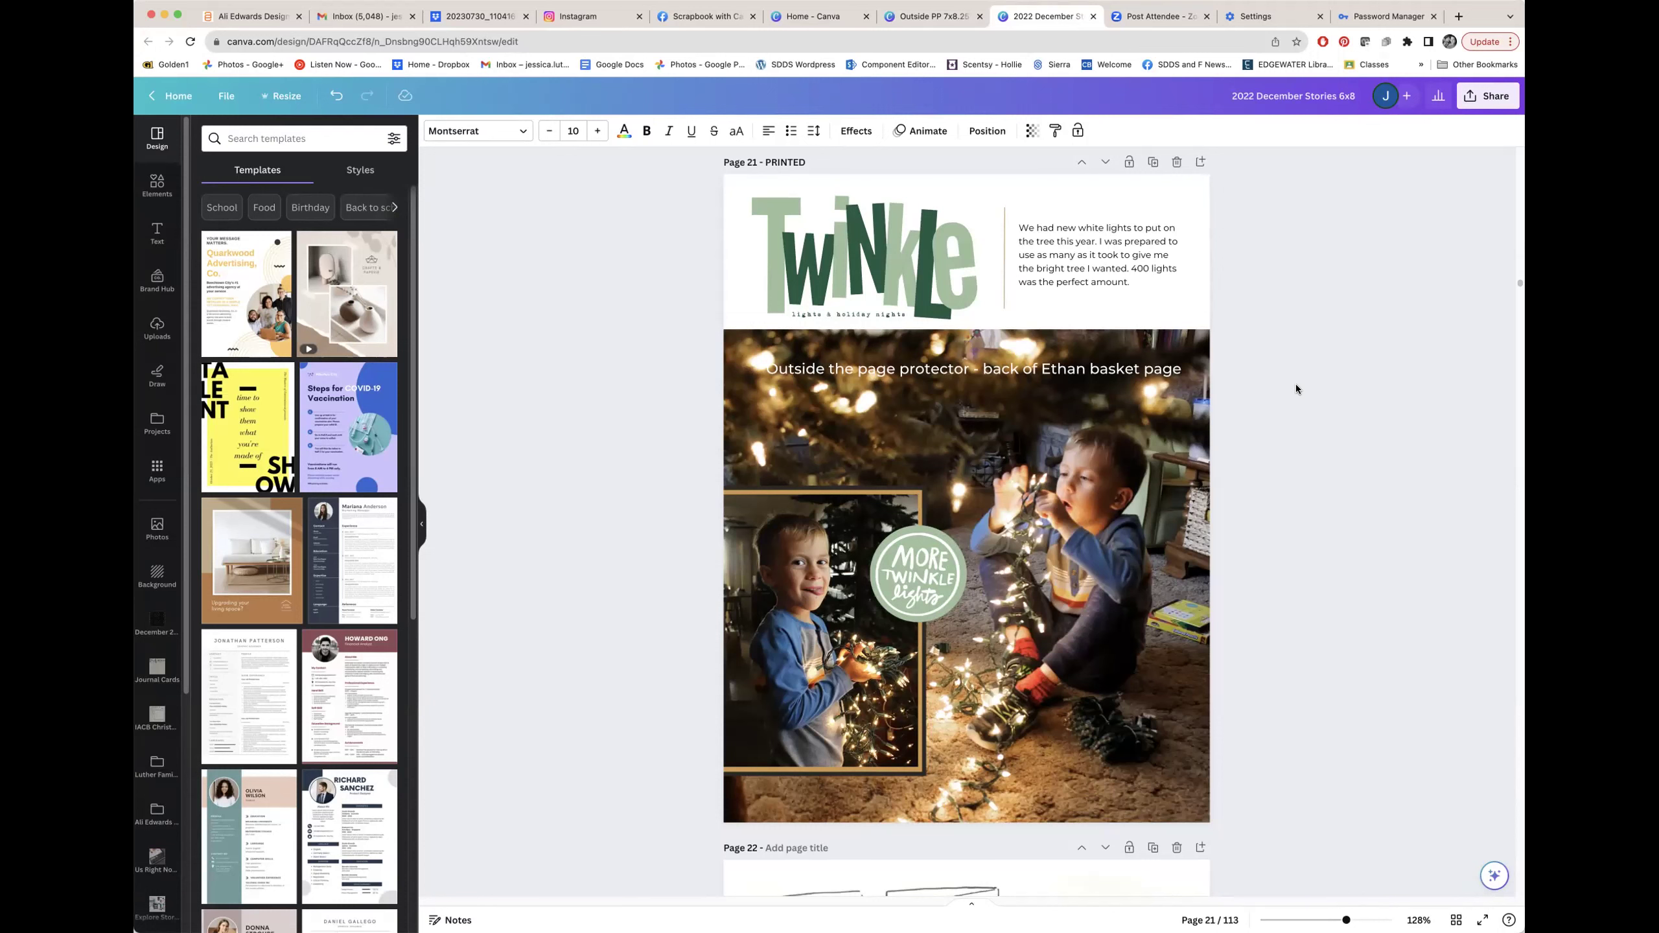
Examine page 21's framed inset photo, "More twinkle lights" badge and page protector note.
scroll(1295, 389, down, 3)
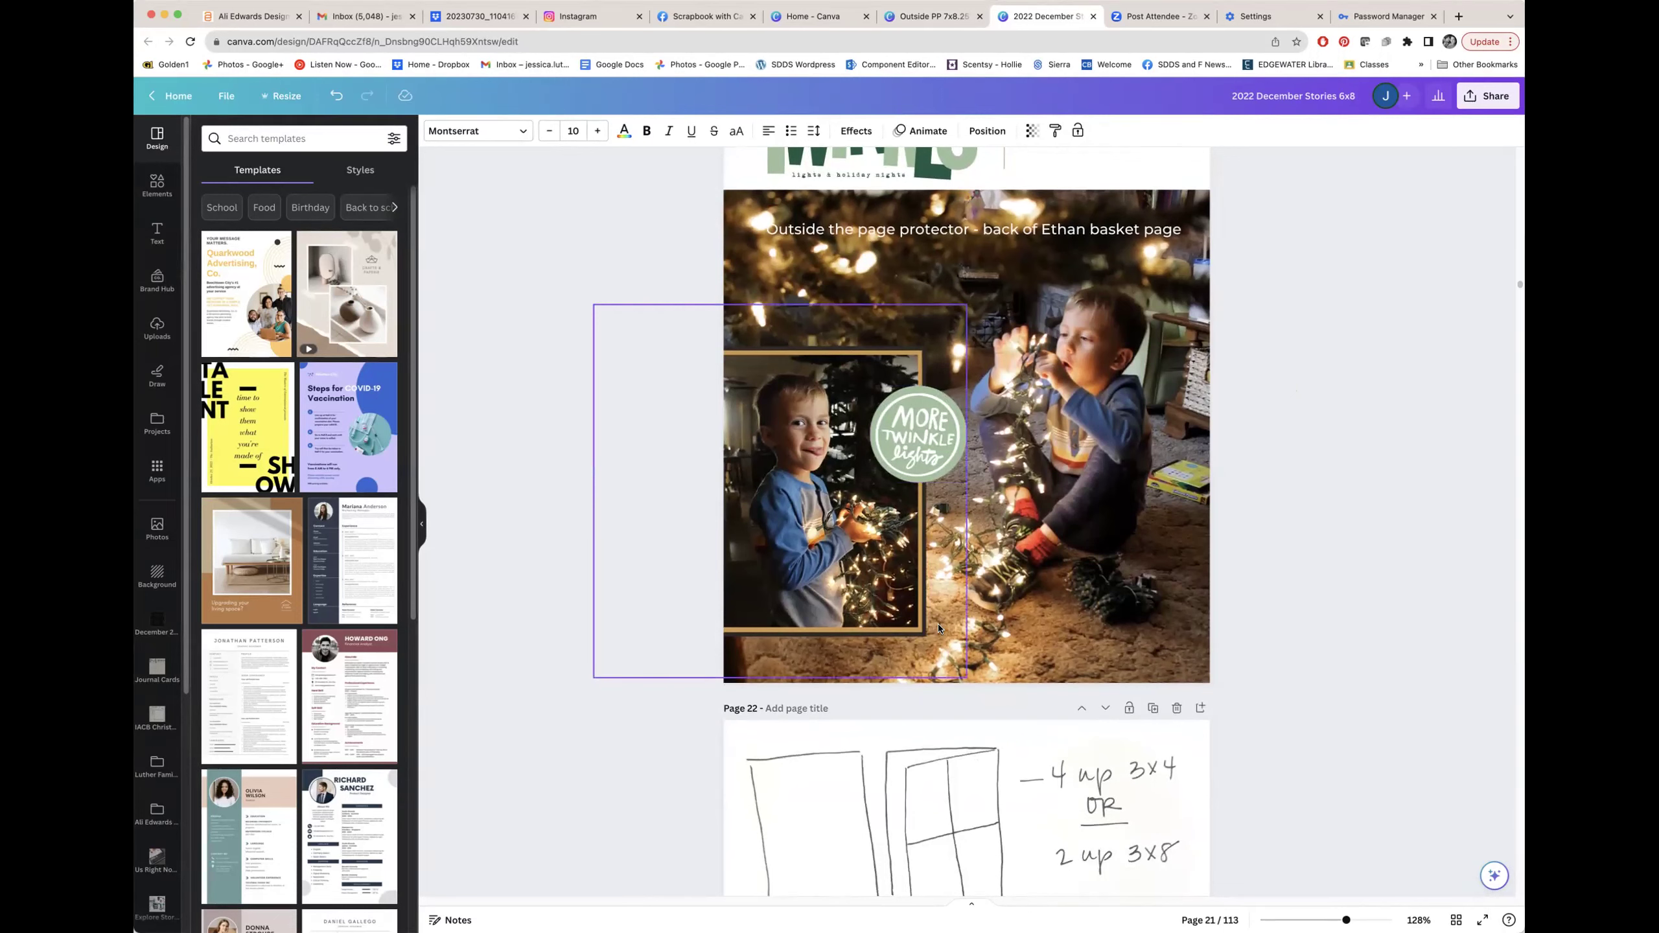
scroll(1370, 546, up, 1)
scroll(1369, 549, up, 1)
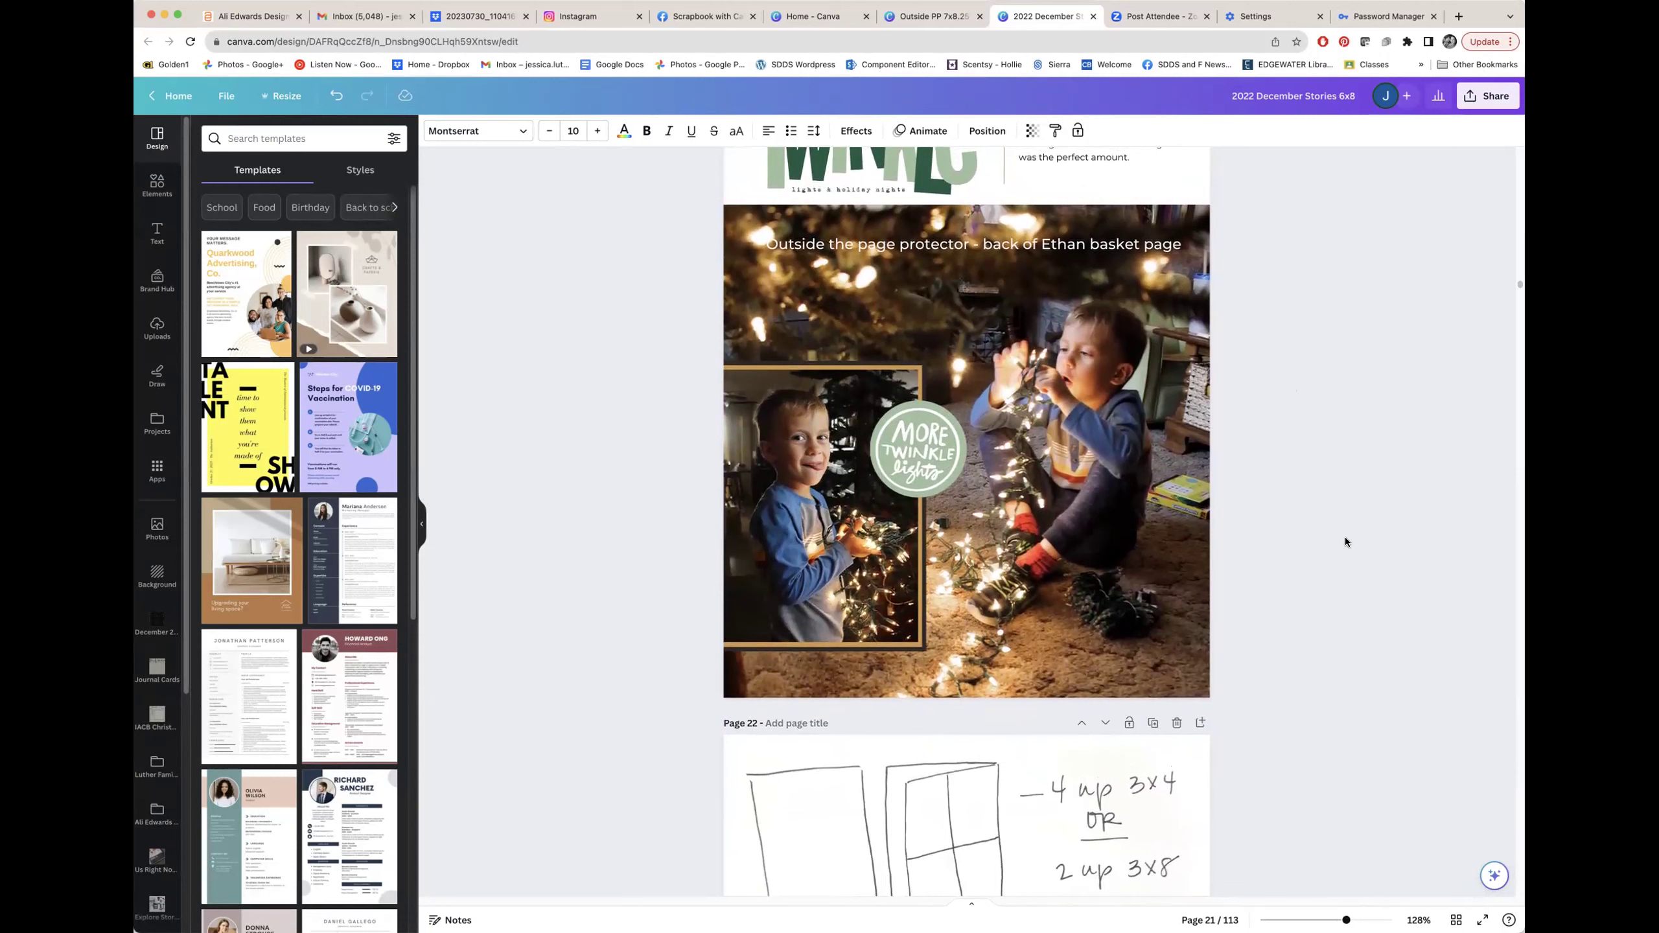
scroll(1345, 537, up, 5)
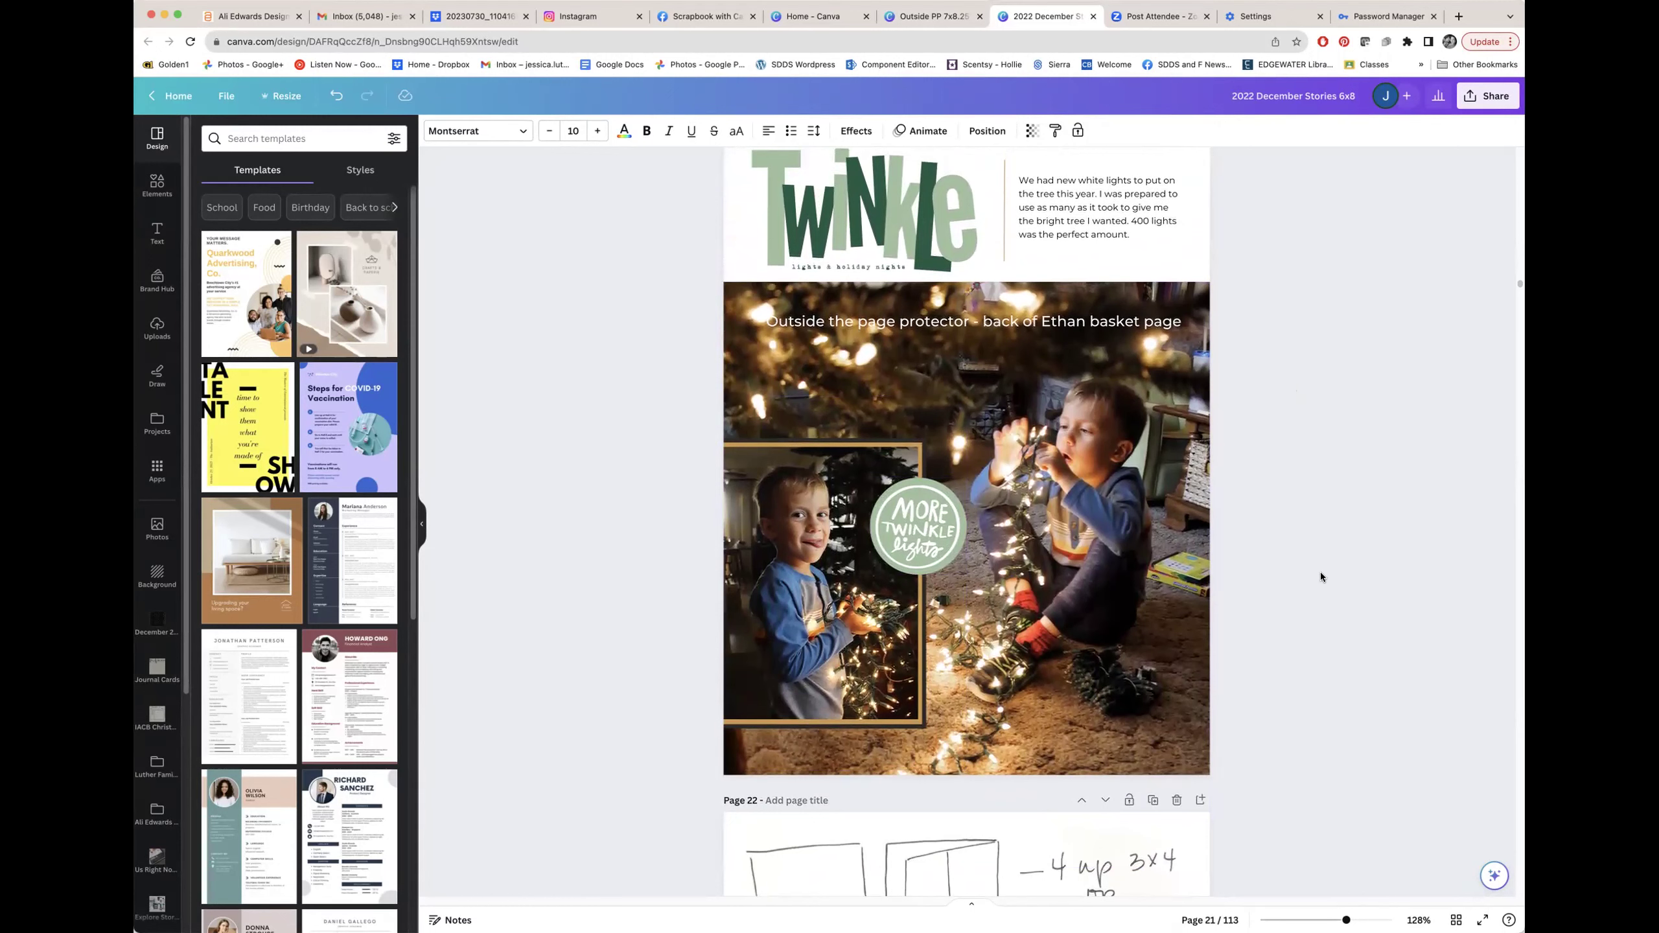
Examine the hand-drawn layout sketch on page 22 and compare it with the finished "Twinkle" page above.
scroll(1319, 572, down, 5)
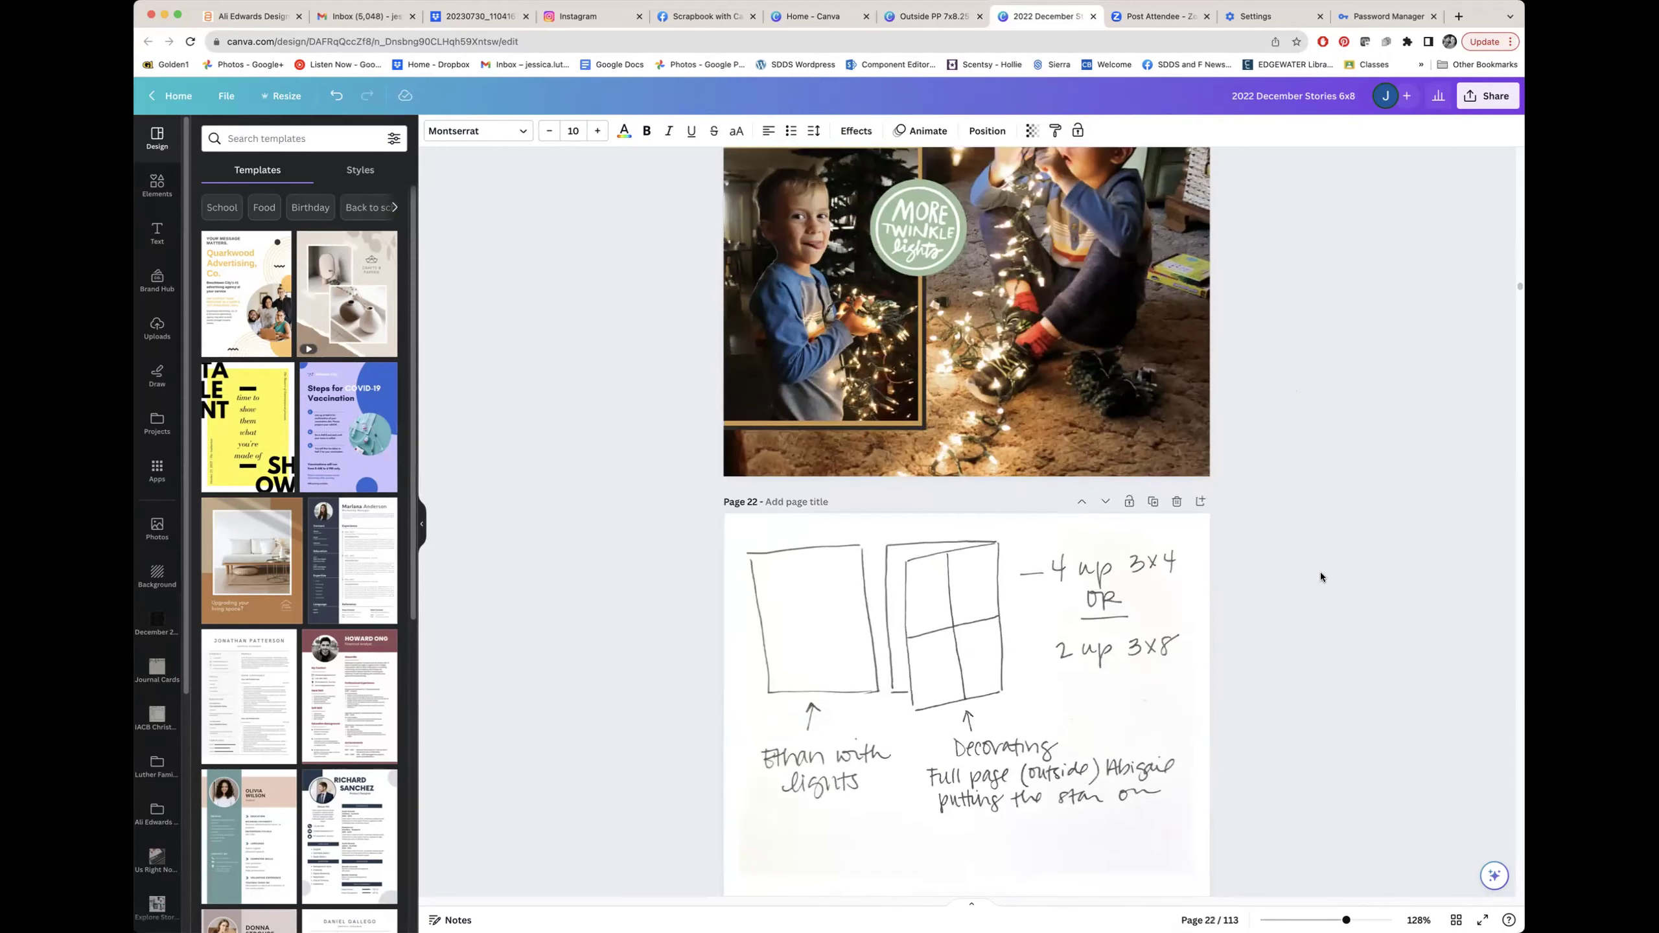
scroll(1319, 573, down, 6)
scroll(1319, 573, up, 1)
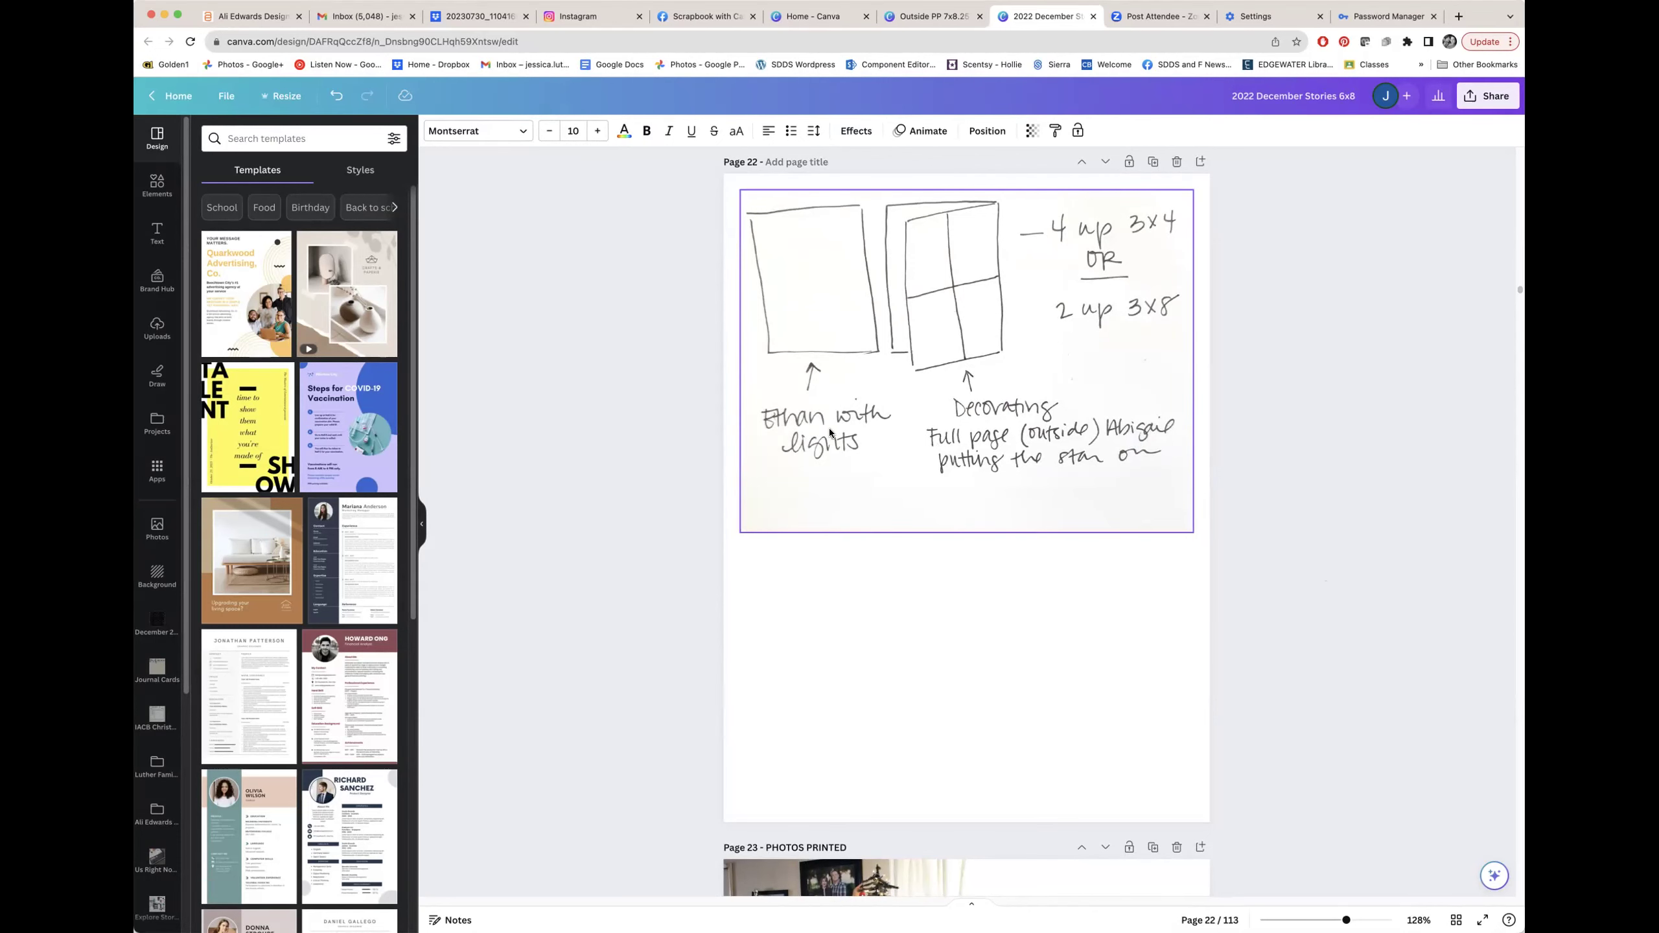
scroll(1055, 445, up, 4)
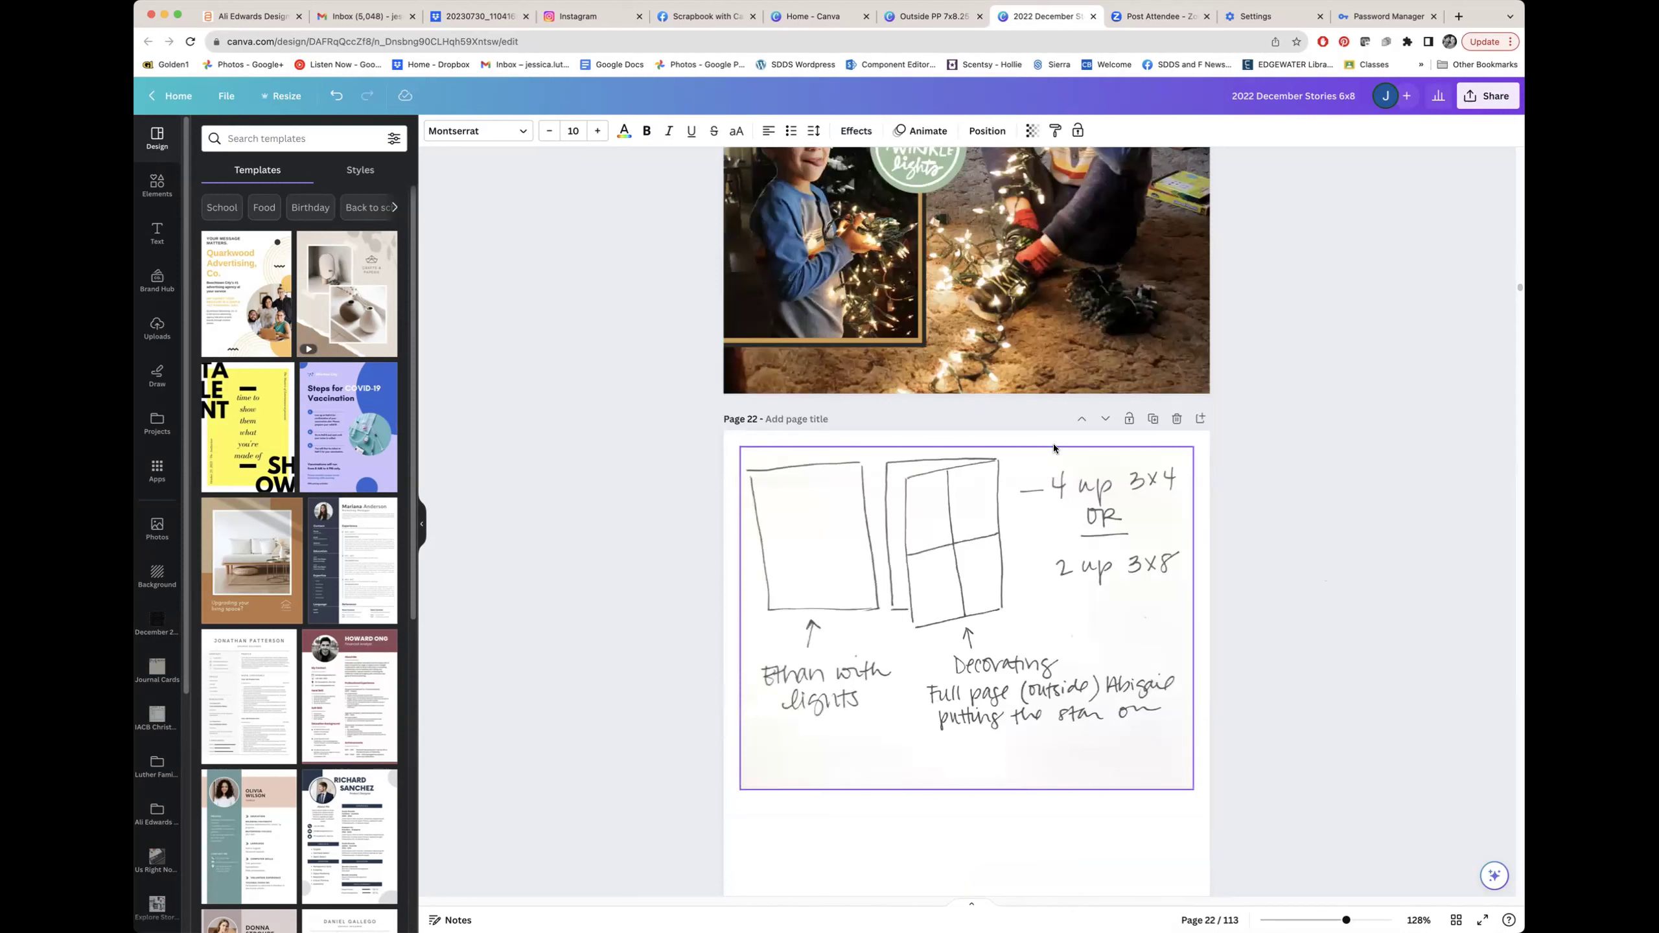
scroll(1052, 444, up, 6)
scroll(1054, 448, down, 5)
scroll(1054, 448, down, 1)
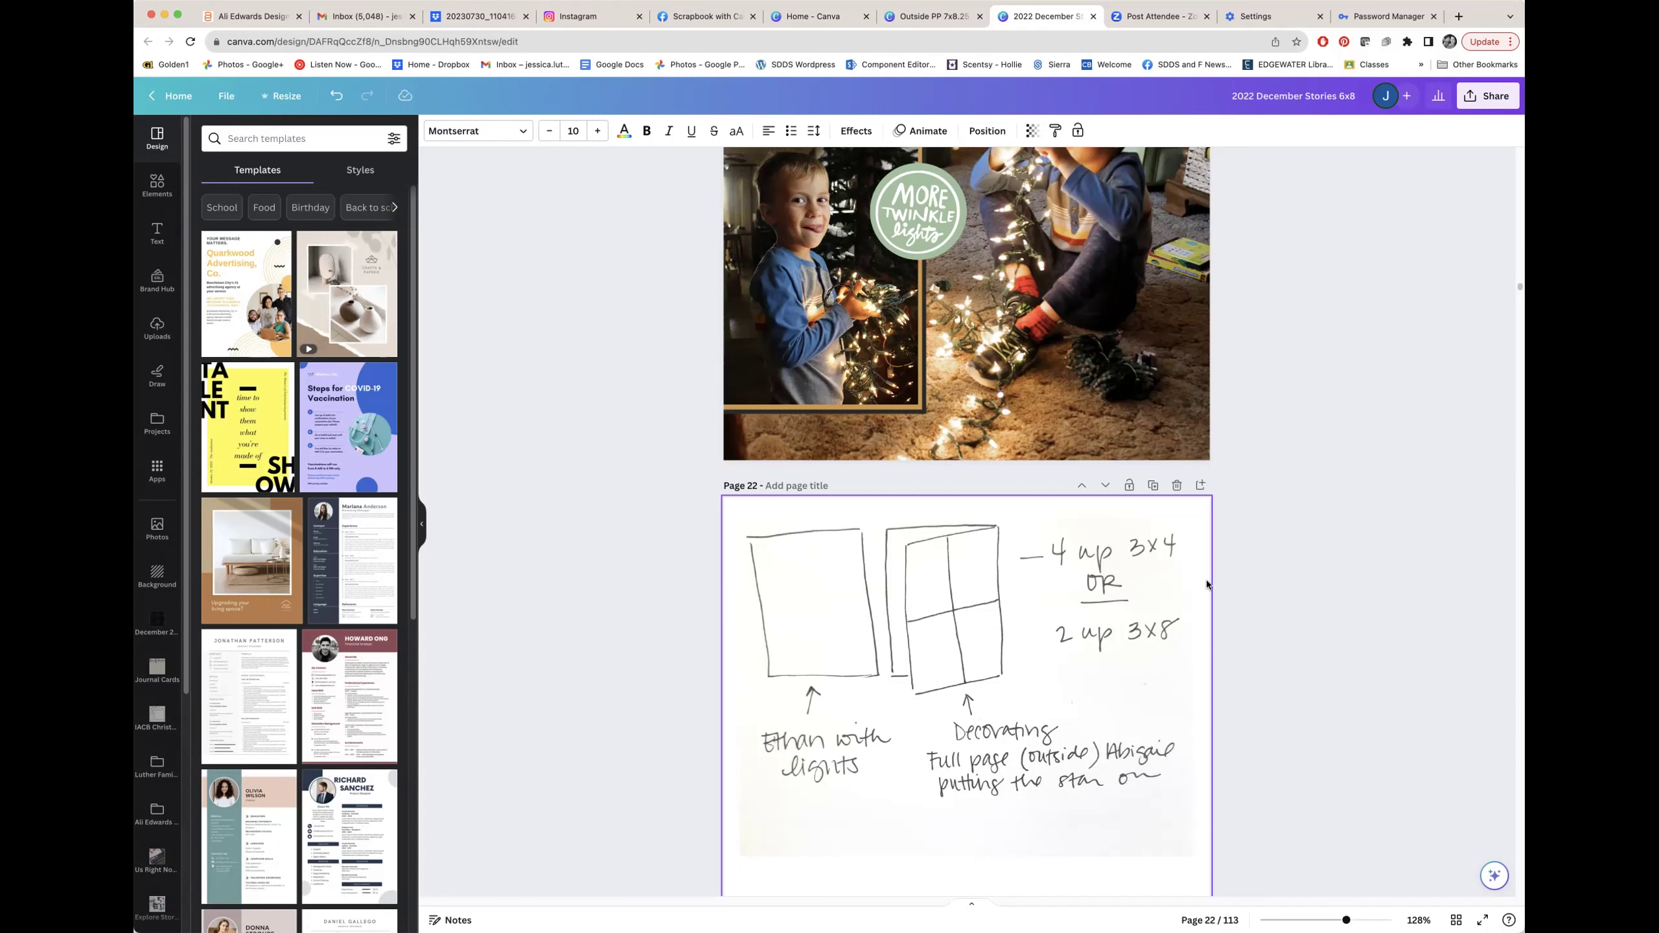
Go to page 23 and examine its "traditions we love" layout and the "Decorating the Tree" journaling text.
scroll(1207, 584, down, 5)
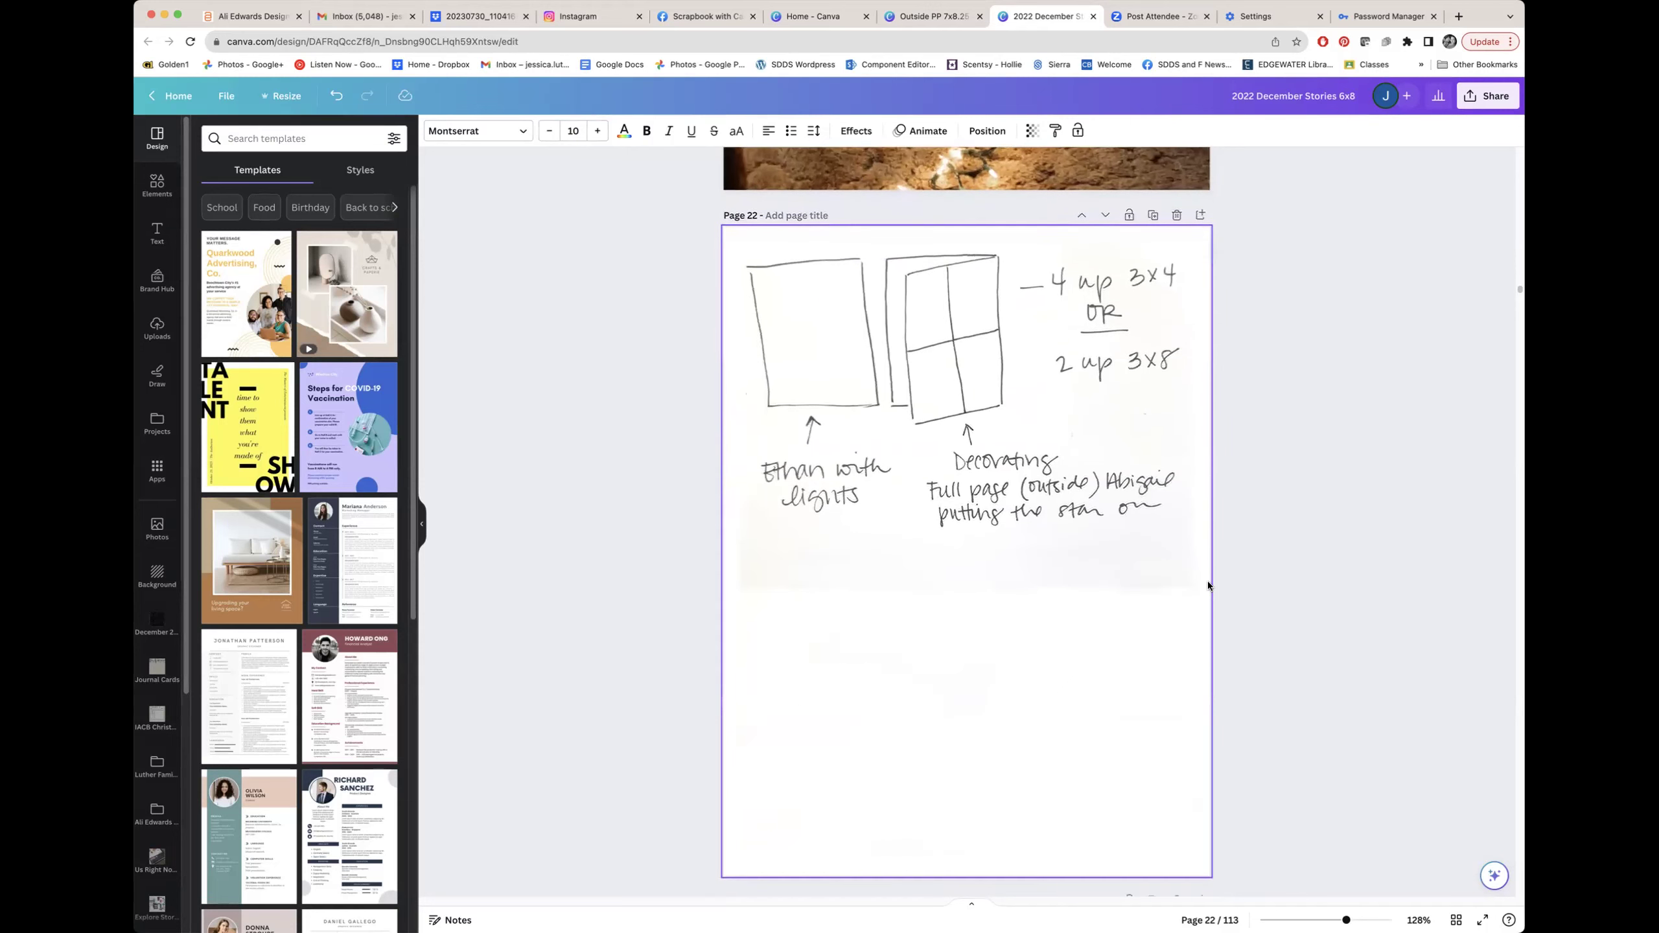
scroll(1208, 581, down, 10)
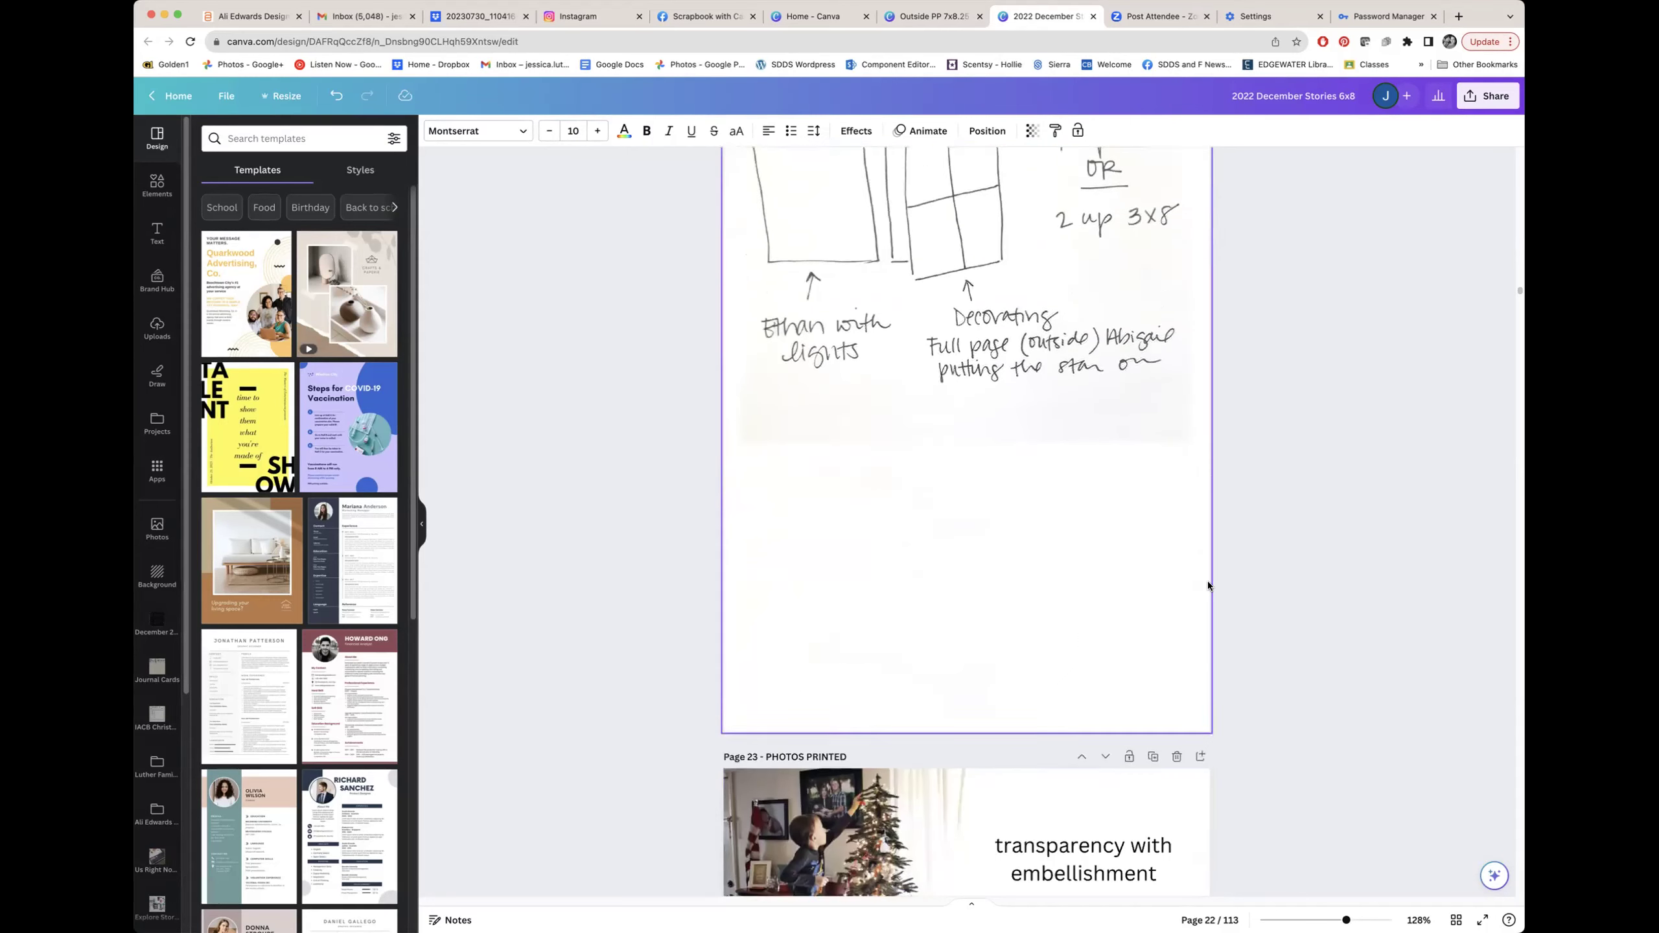
scroll(1208, 580, down, 3)
drag(1273, 449, 810, 777)
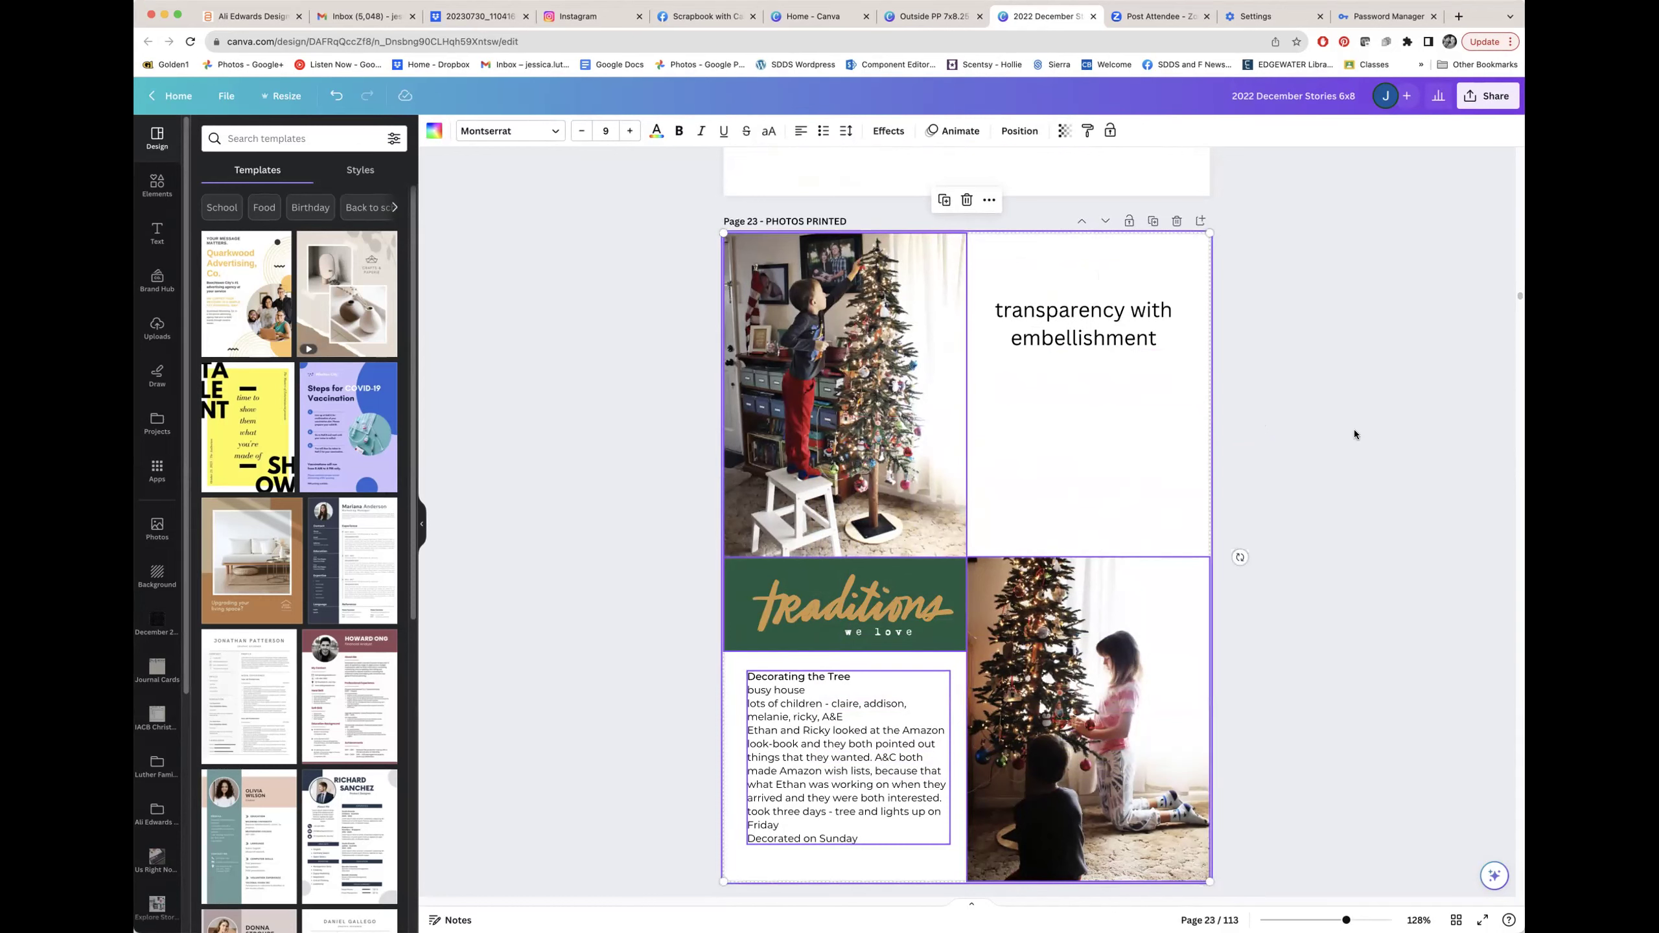
click(670, 651)
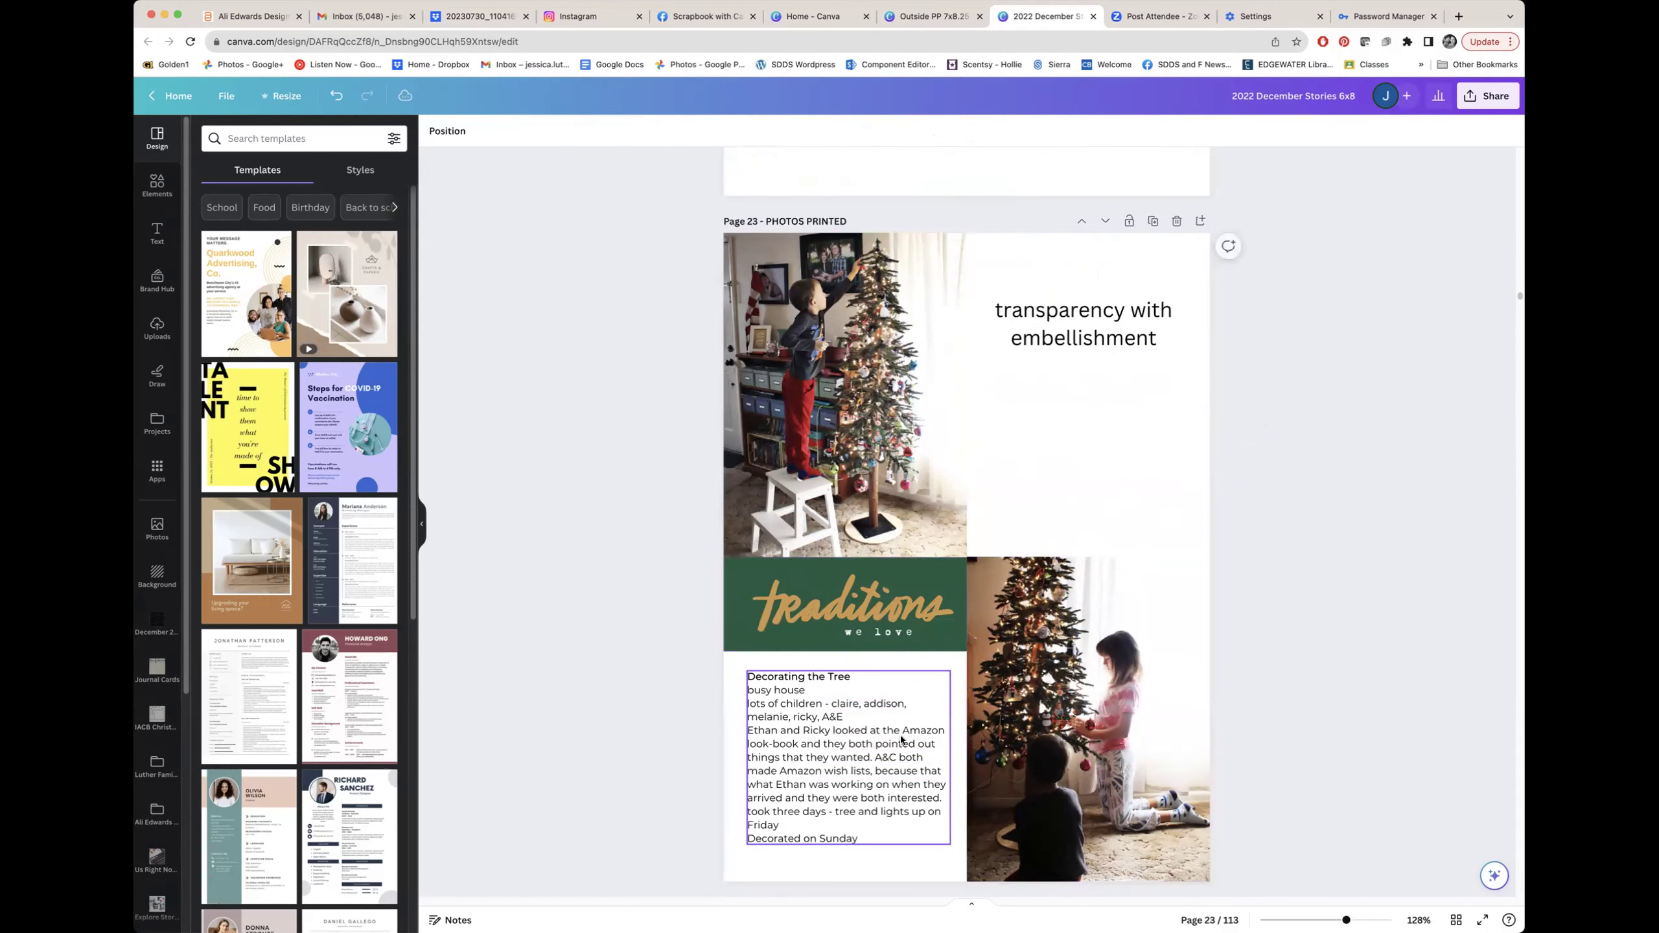
click(802, 687)
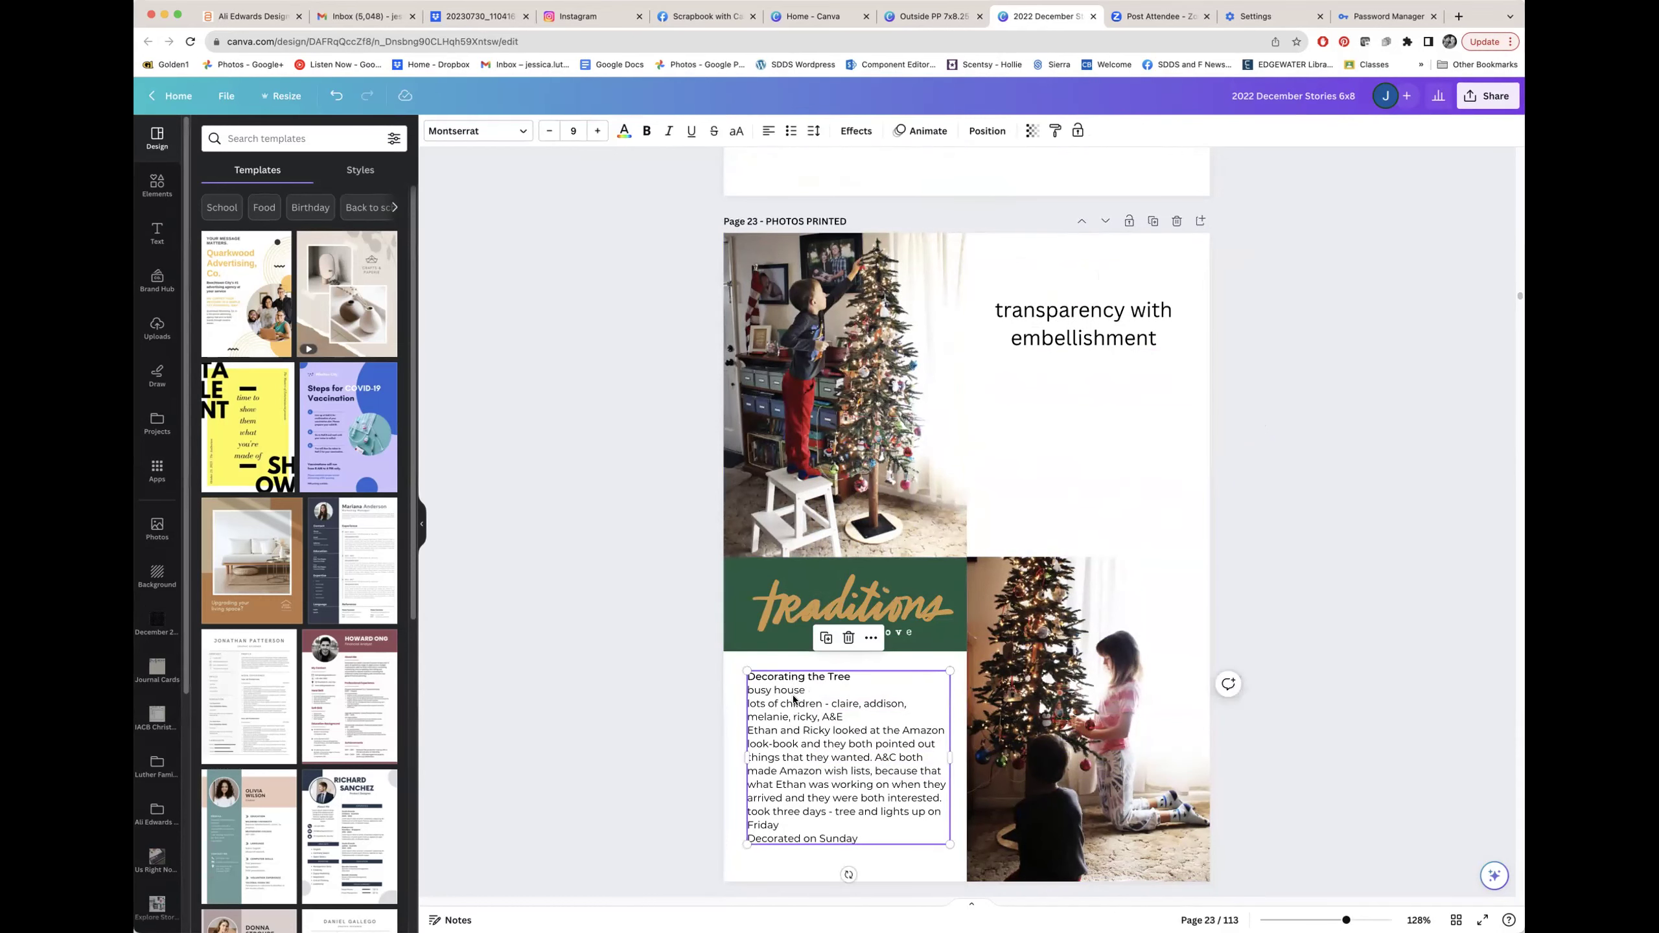
click(860, 770)
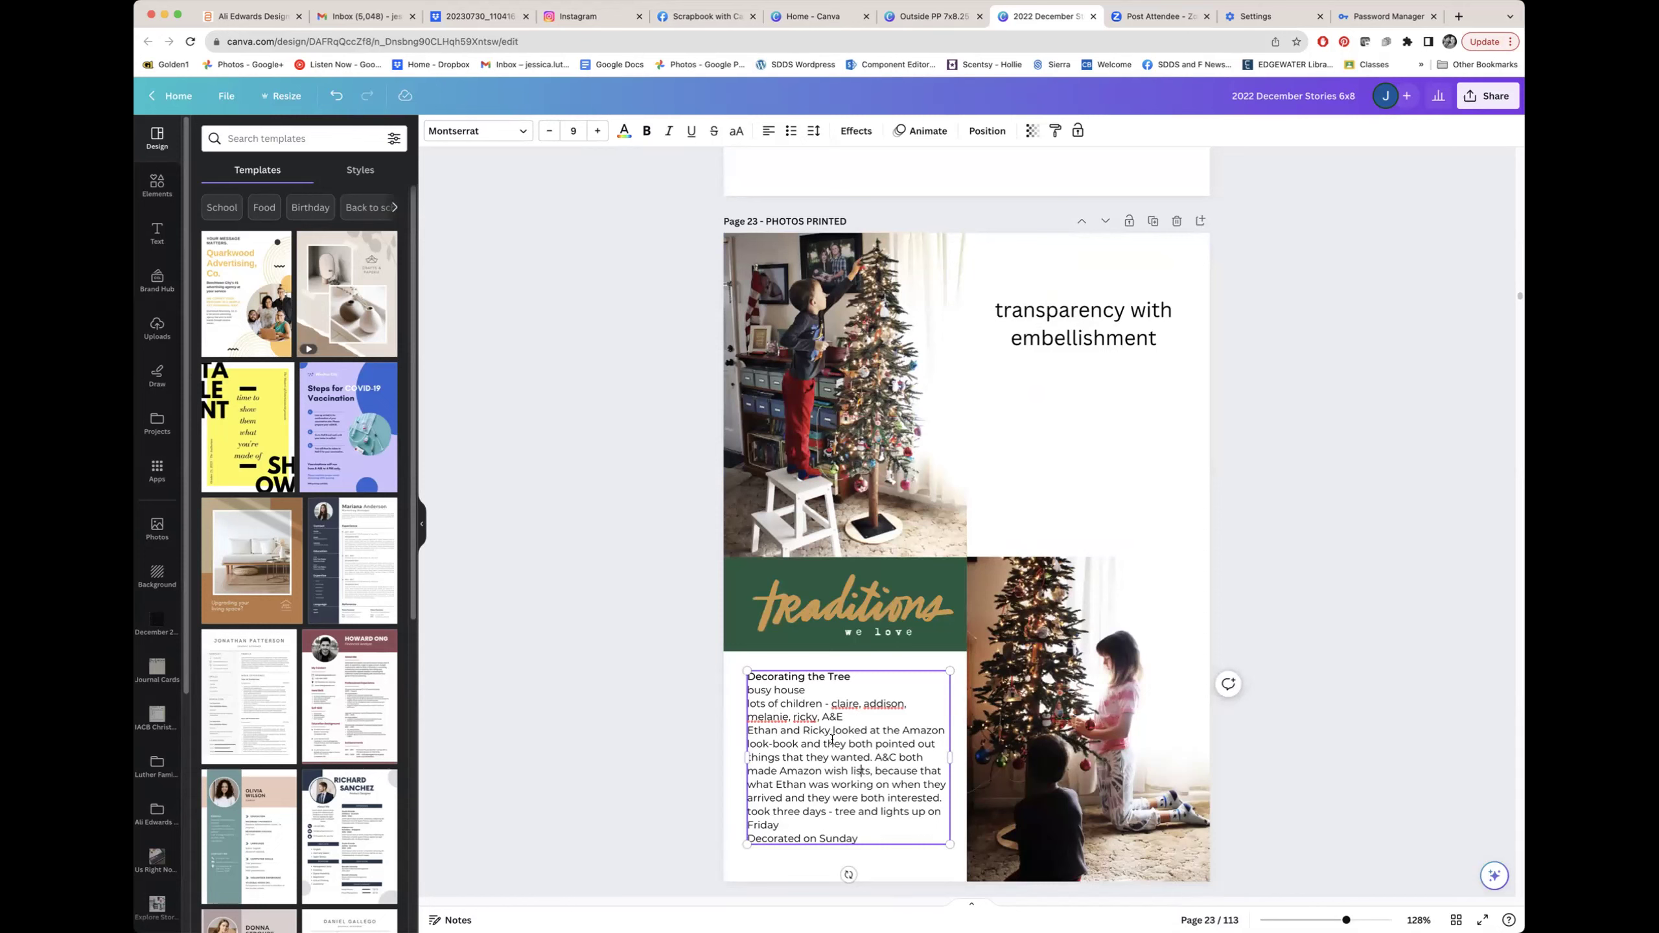
Compare the photo placement and "transparency with embellishment" spaces on pages 23 and 24.
scroll(832, 740, down, 5)
scroll(832, 740, down, 6)
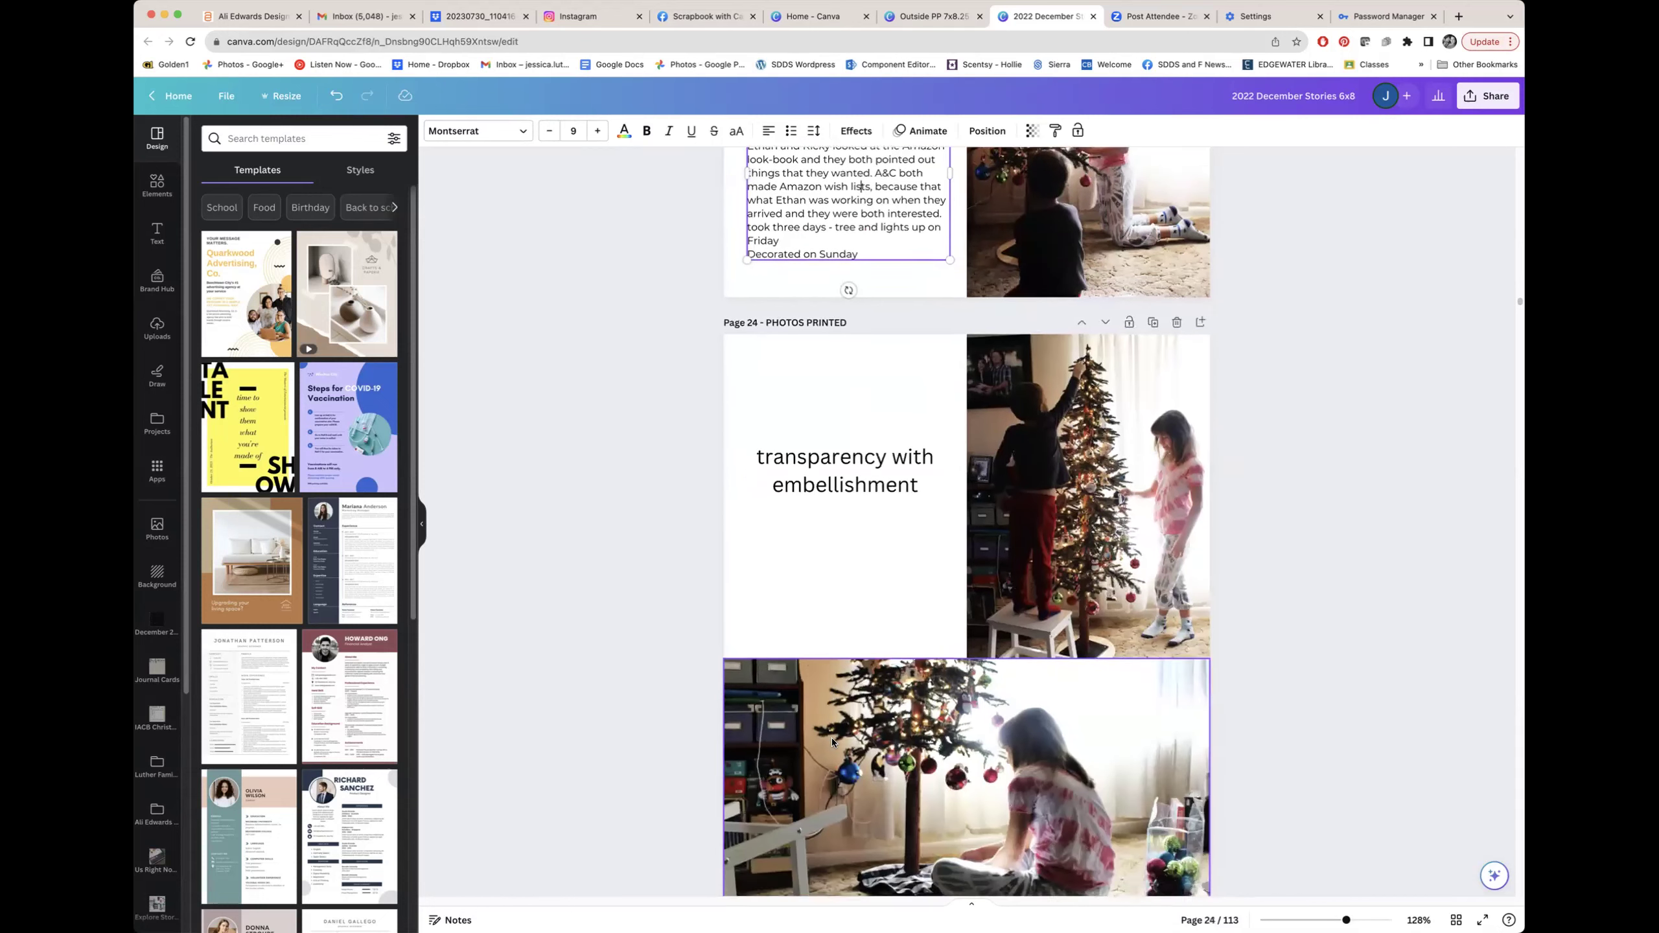
scroll(833, 738, up, 9)
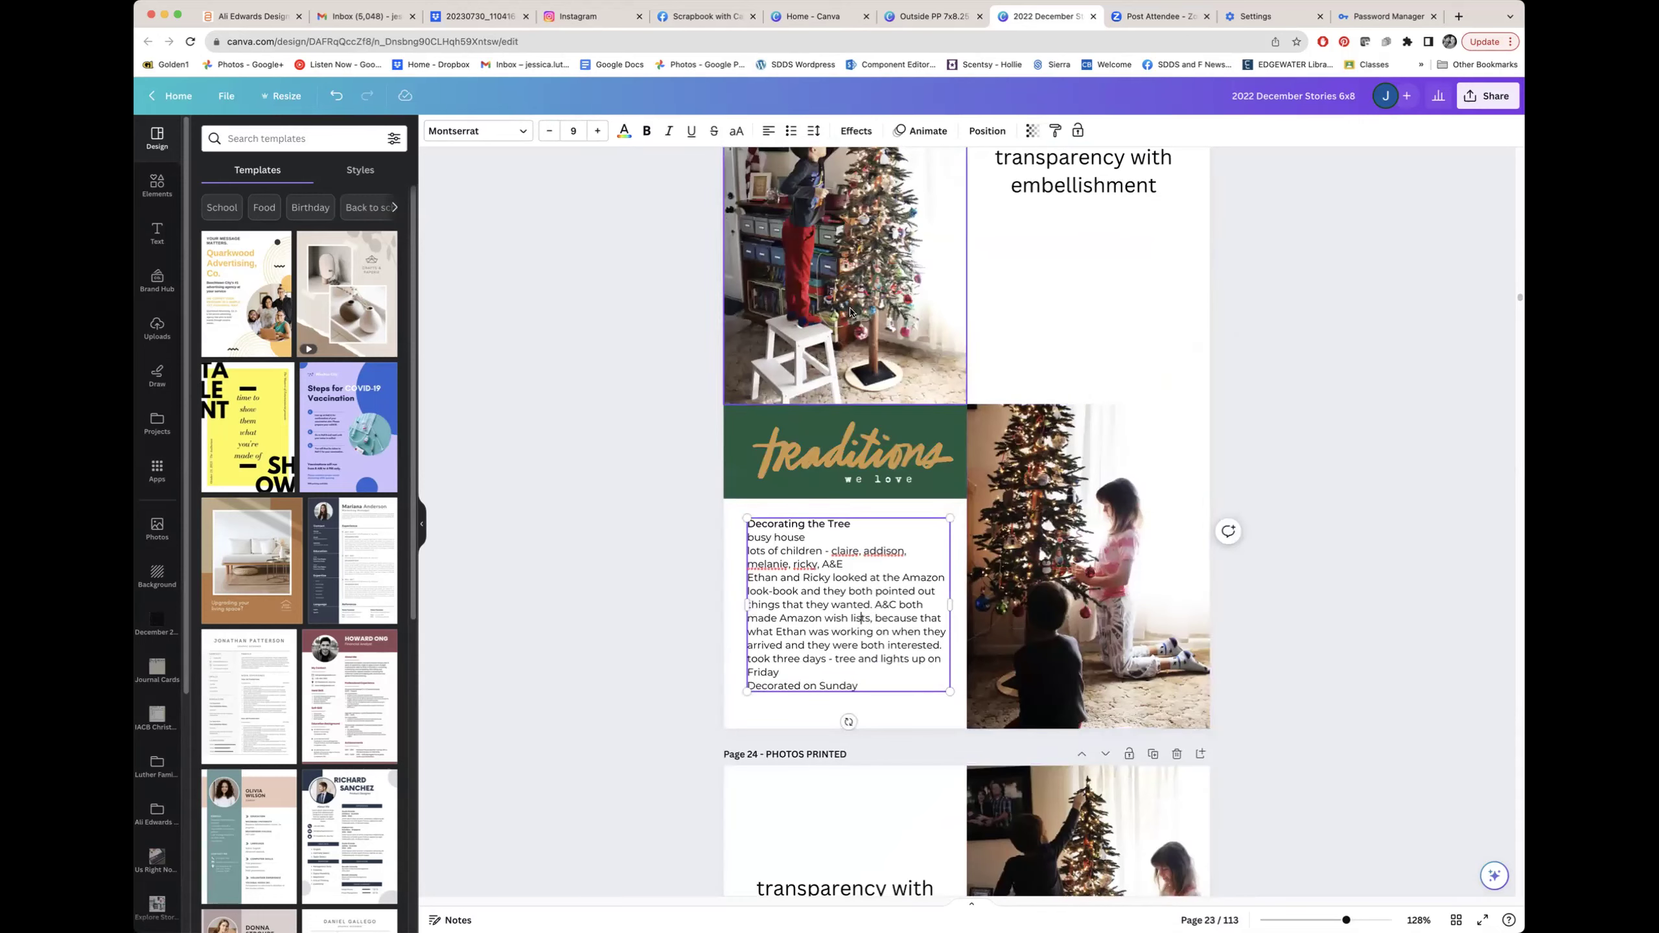
scroll(1061, 512, down, 8)
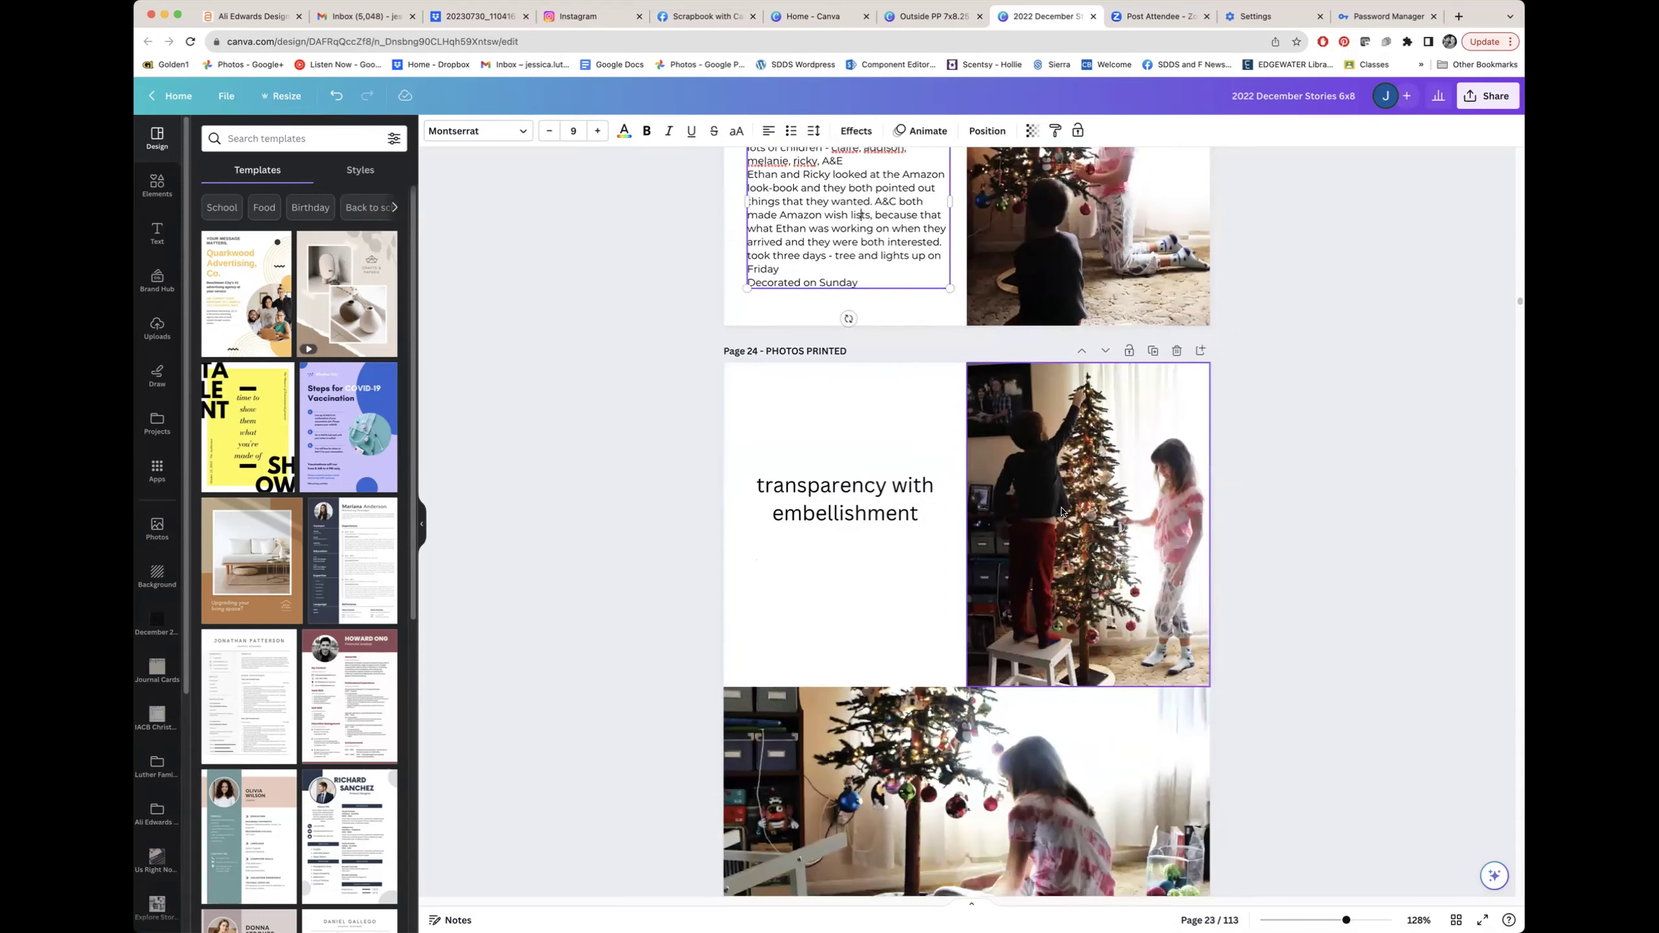
scroll(1299, 617, down, 3)
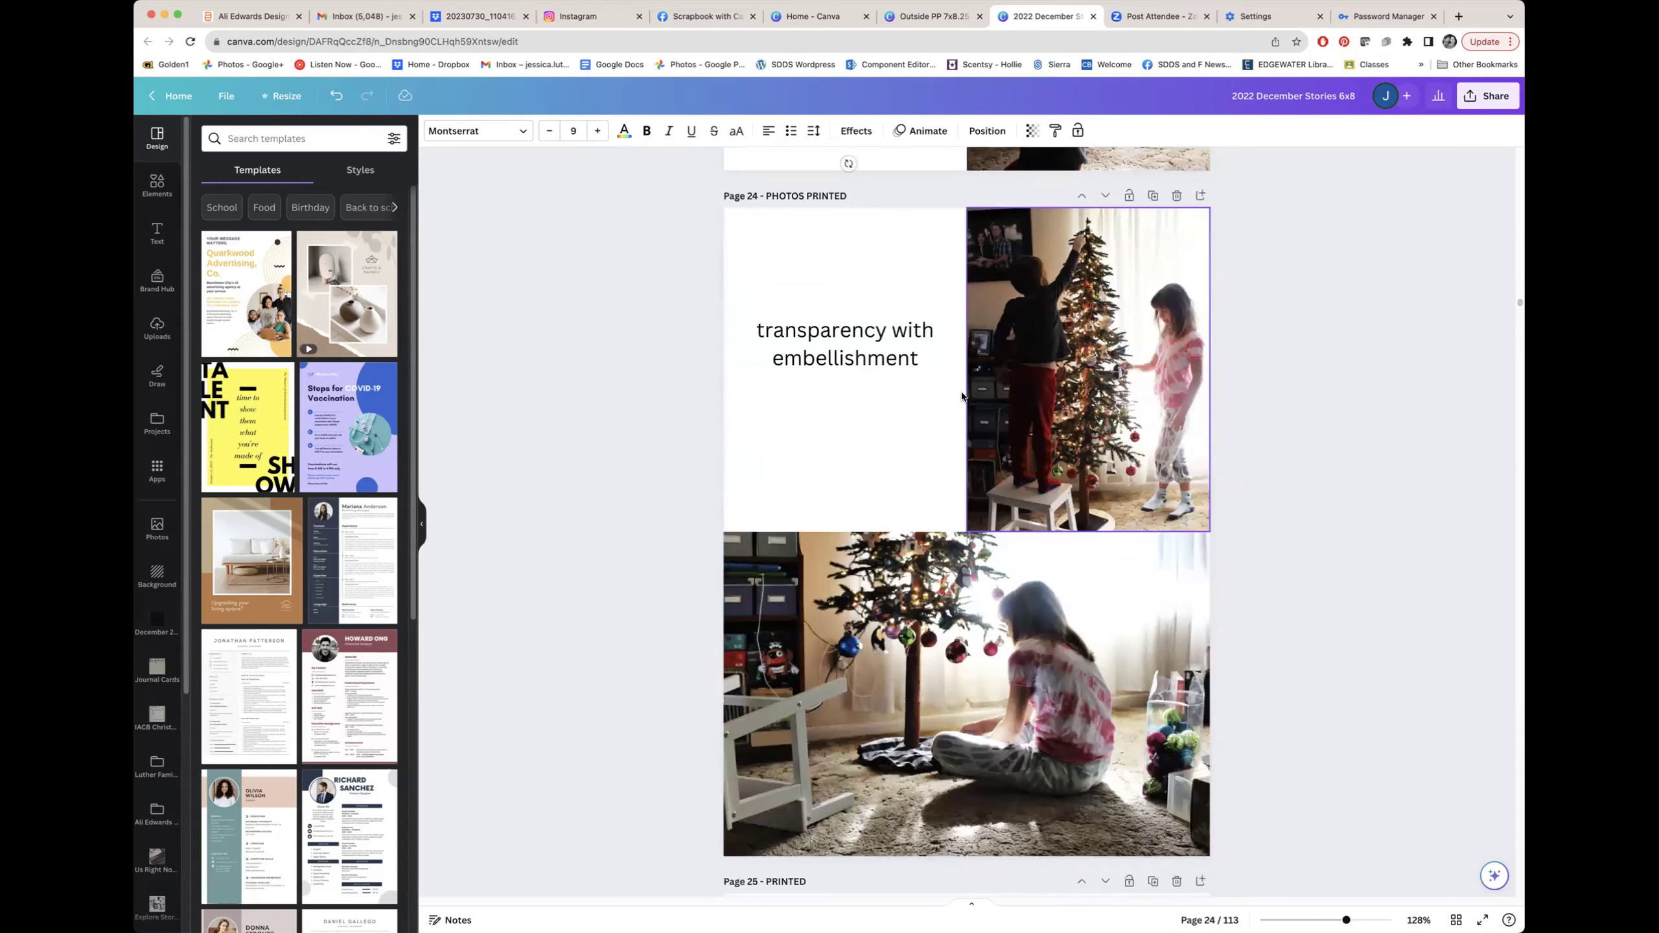
scroll(772, 435, up, 8)
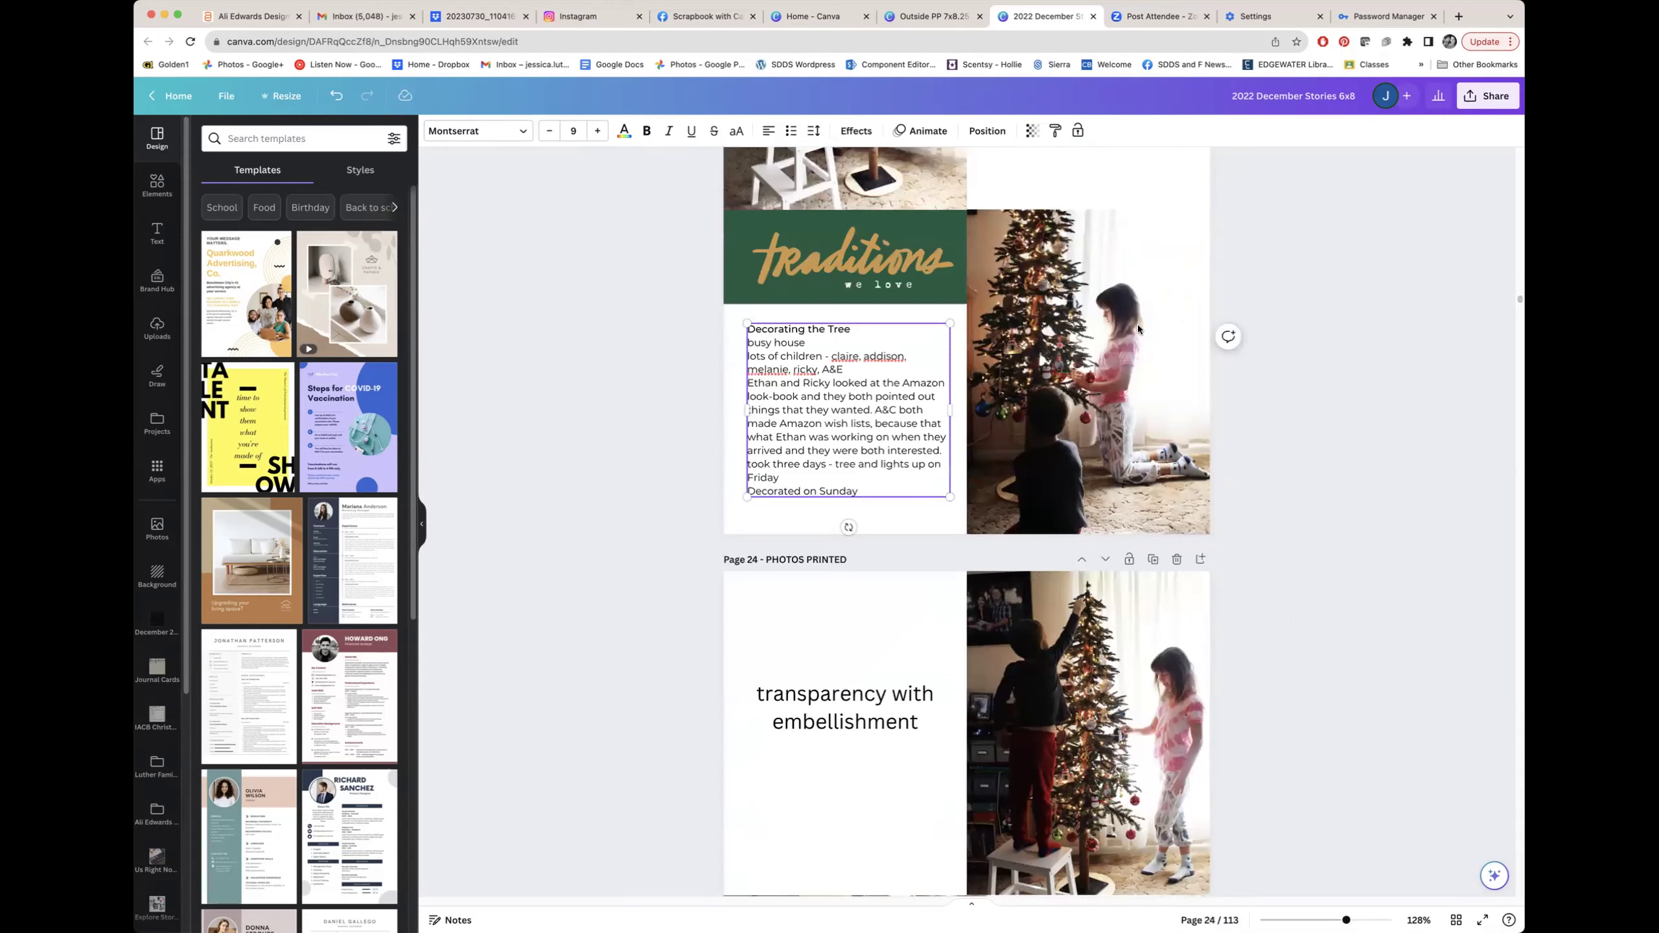
scroll(1138, 324, up, 1)
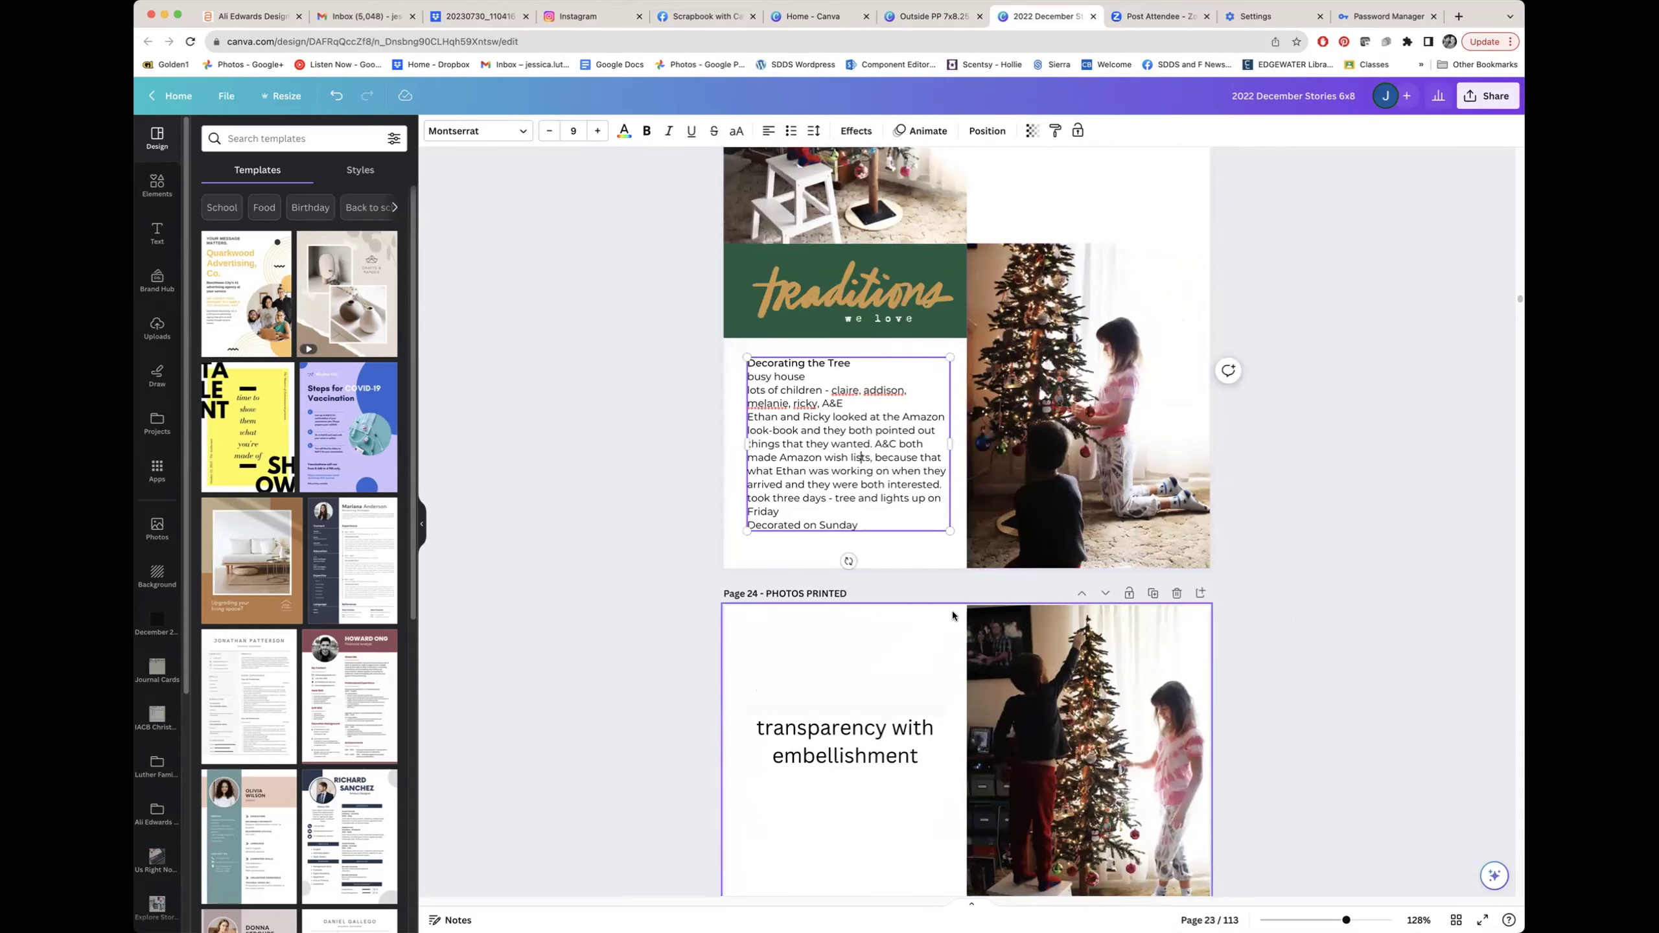
scroll(1312, 790, down, 3)
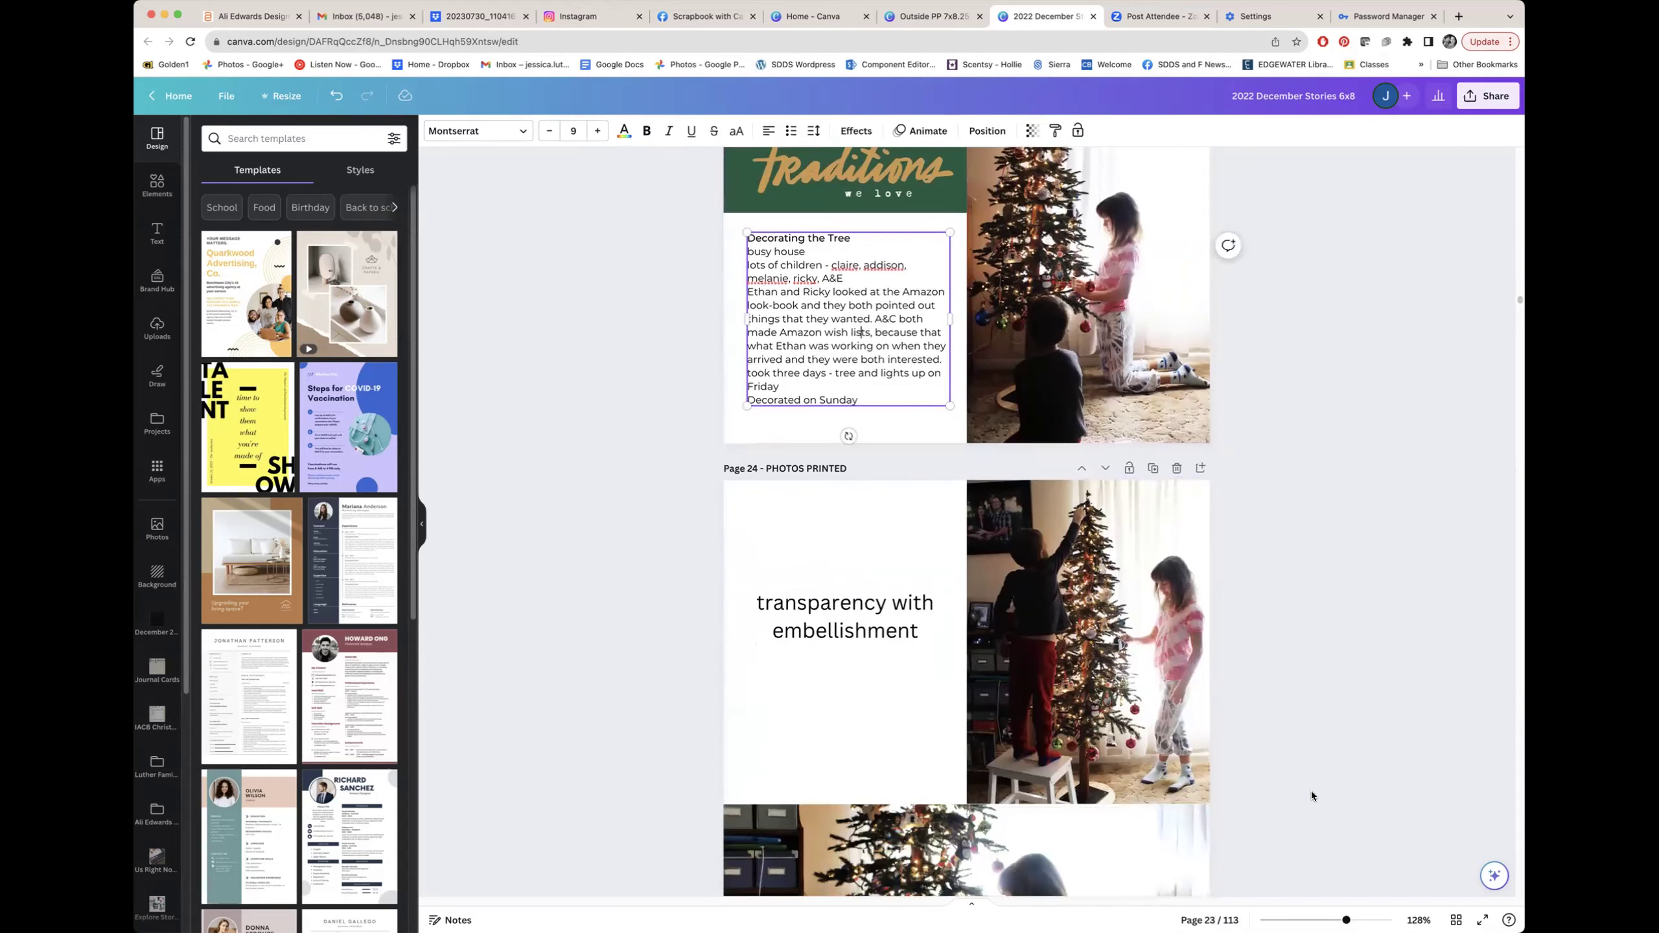
scroll(1312, 791, down, 4)
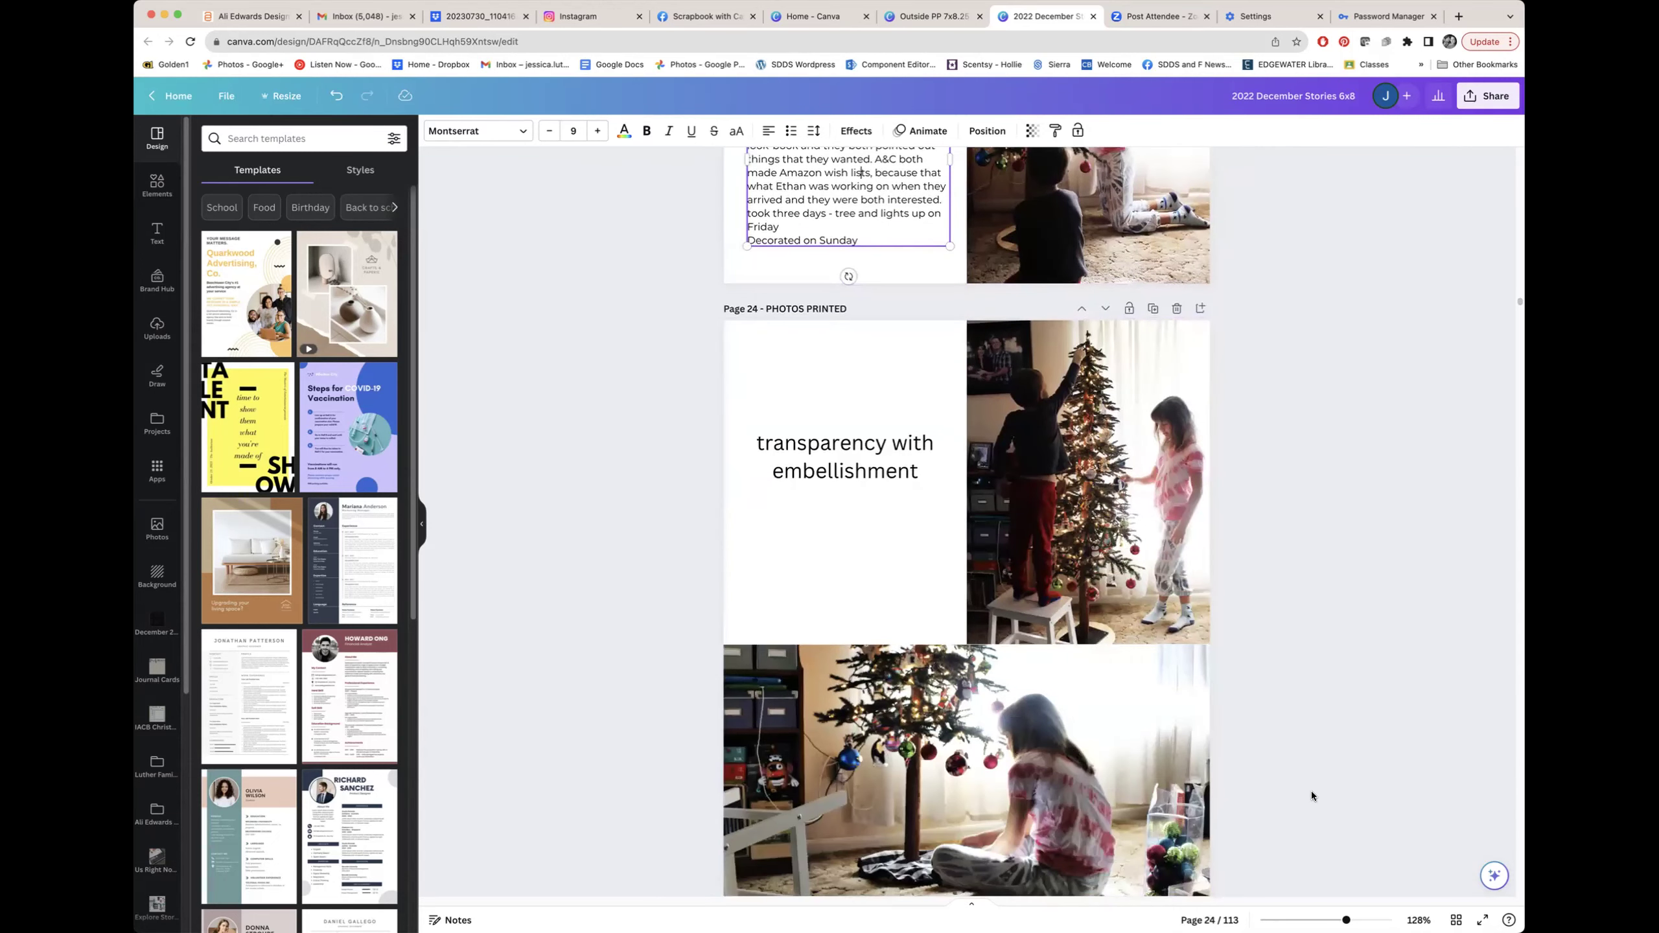
Inspect how the wide photo below the transparency space on page 24 is cropped, leaving the crop as it is.
scroll(1312, 791, down, 7)
click(1053, 598)
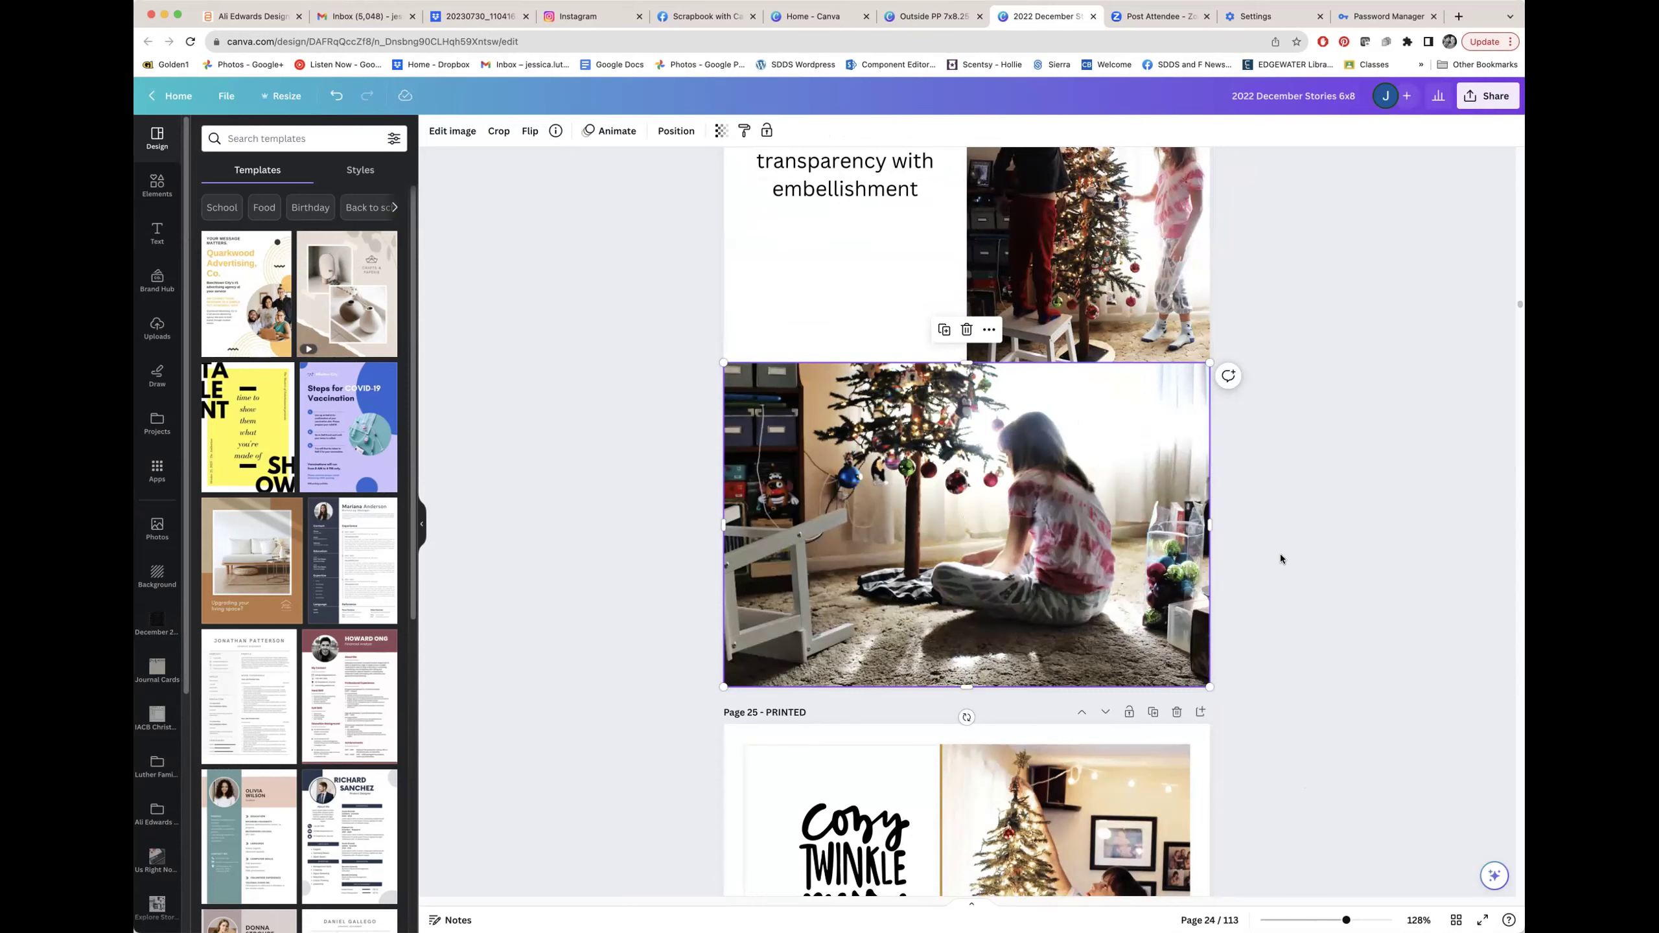
double_click(1044, 428)
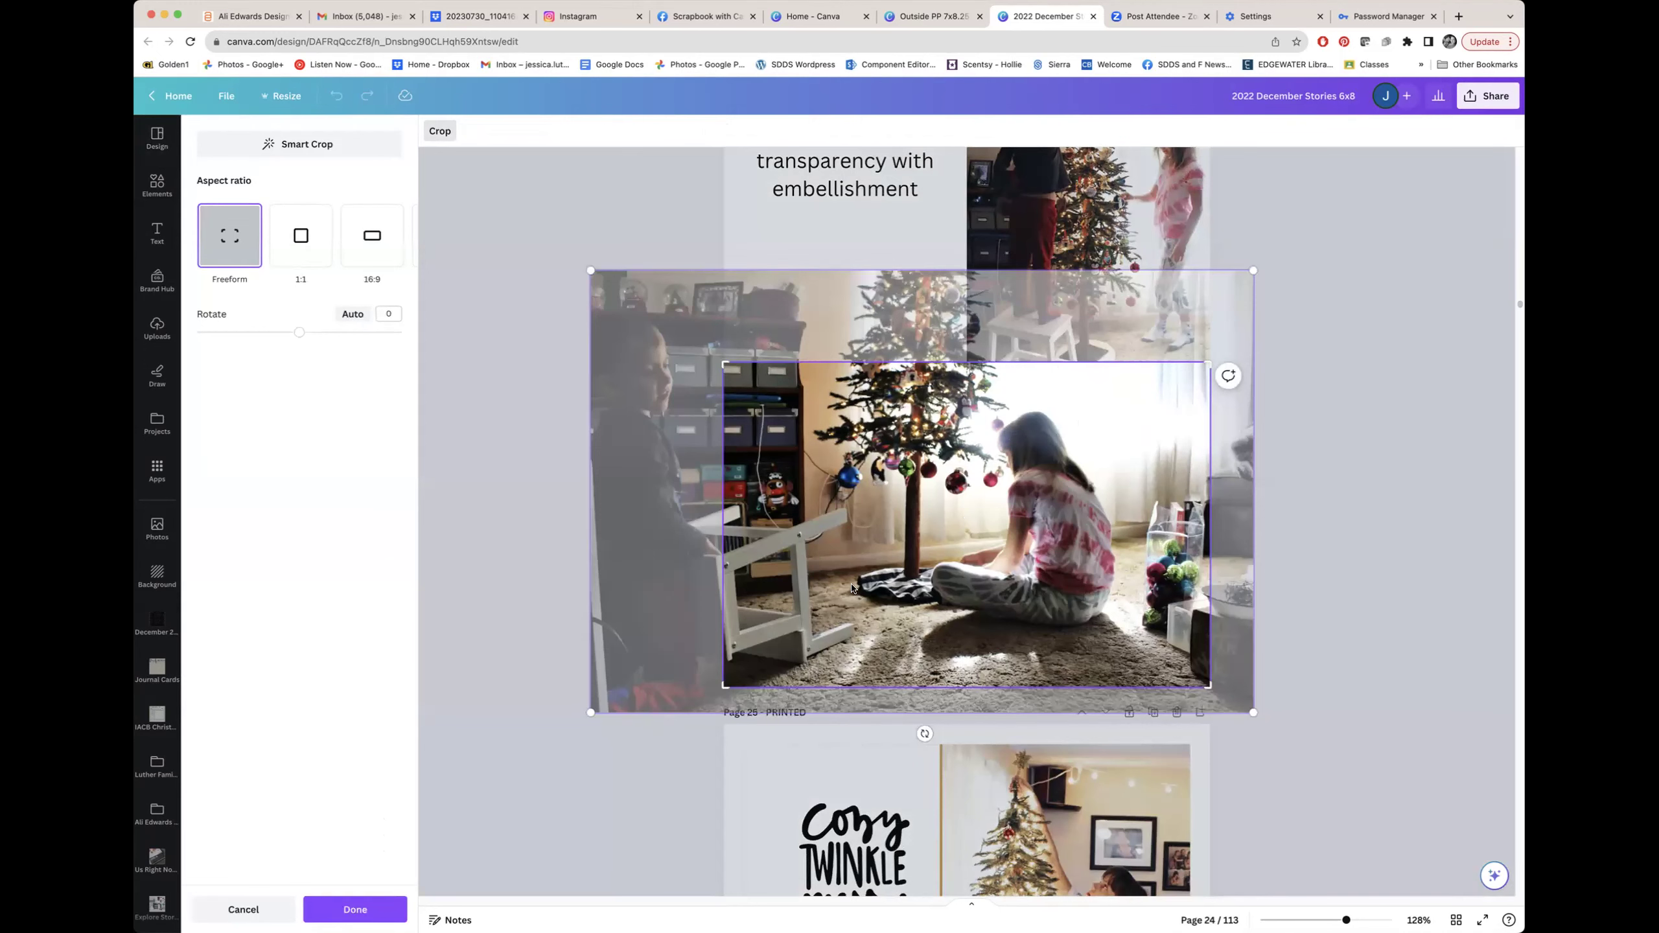
click(1313, 486)
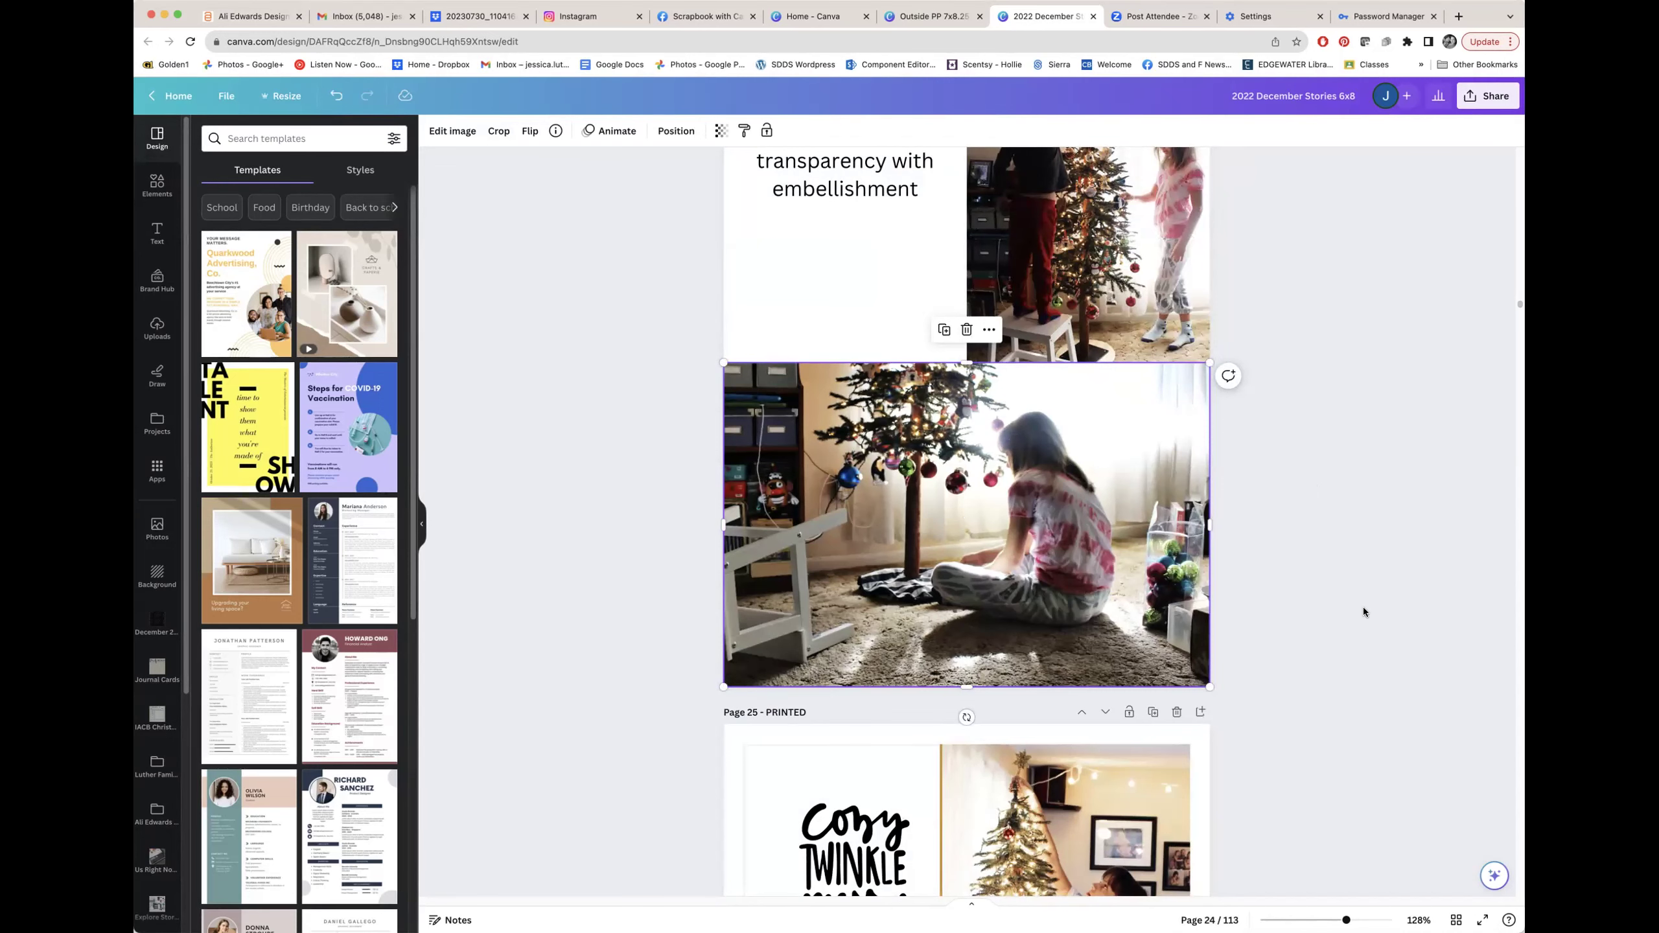
Examine page 25's word-art and tree photo layout with its foldout note, and page 26's patterned paper note.
scroll(1364, 608, down, 5)
scroll(1293, 501, down, 2)
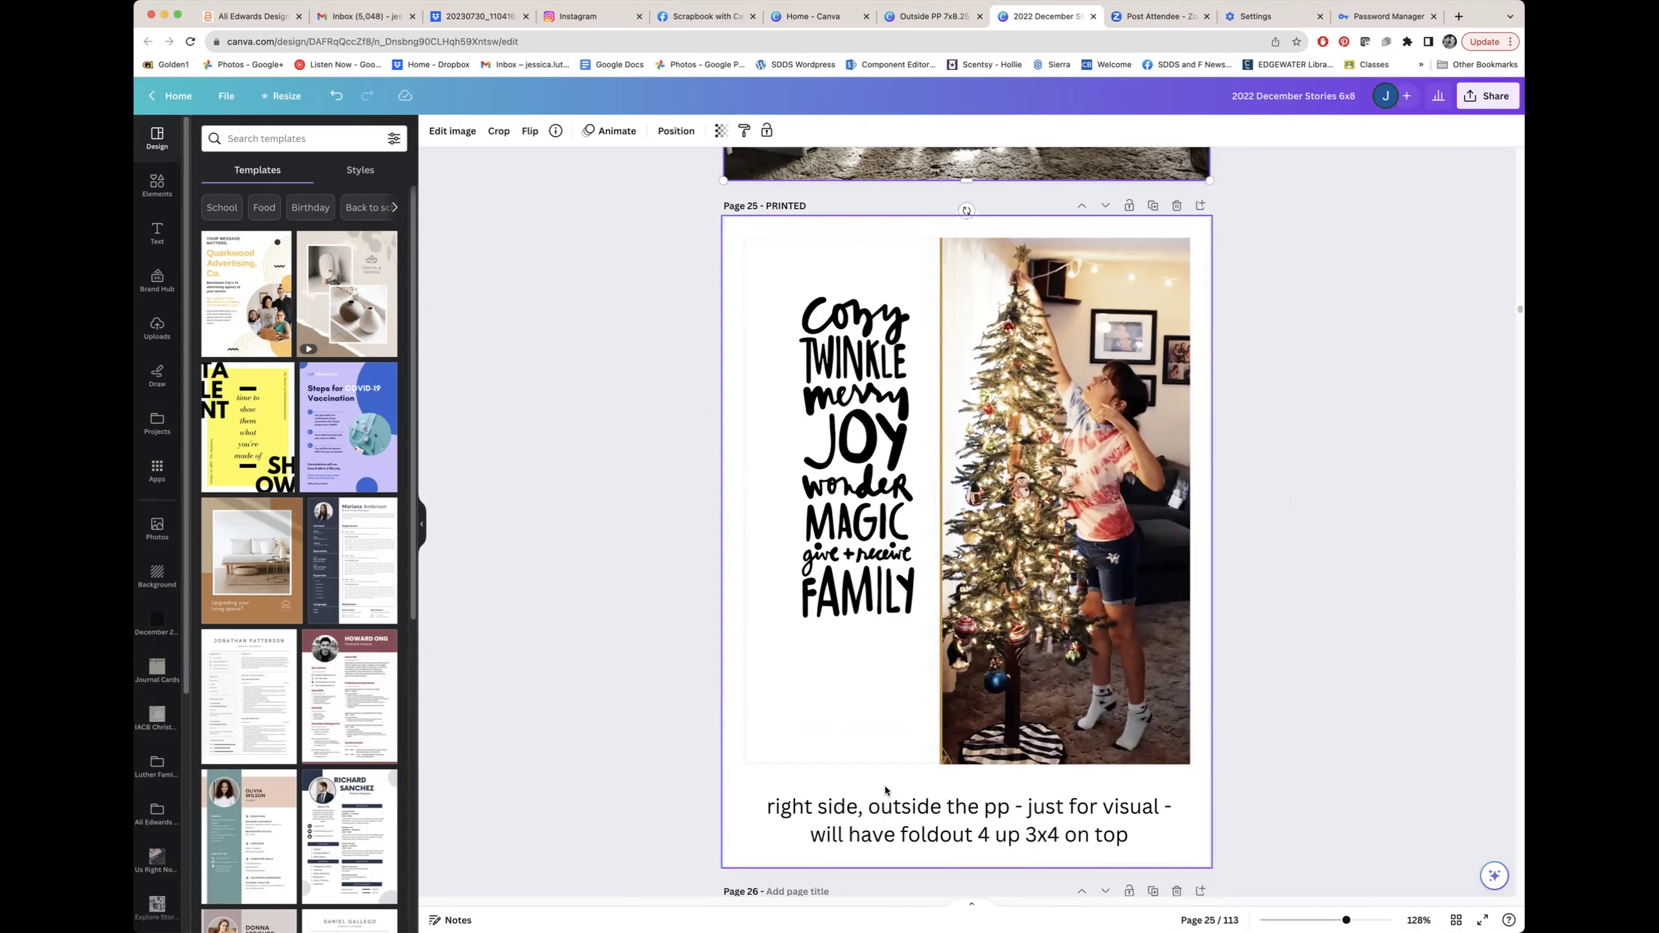
scroll(1226, 743, down, 5)
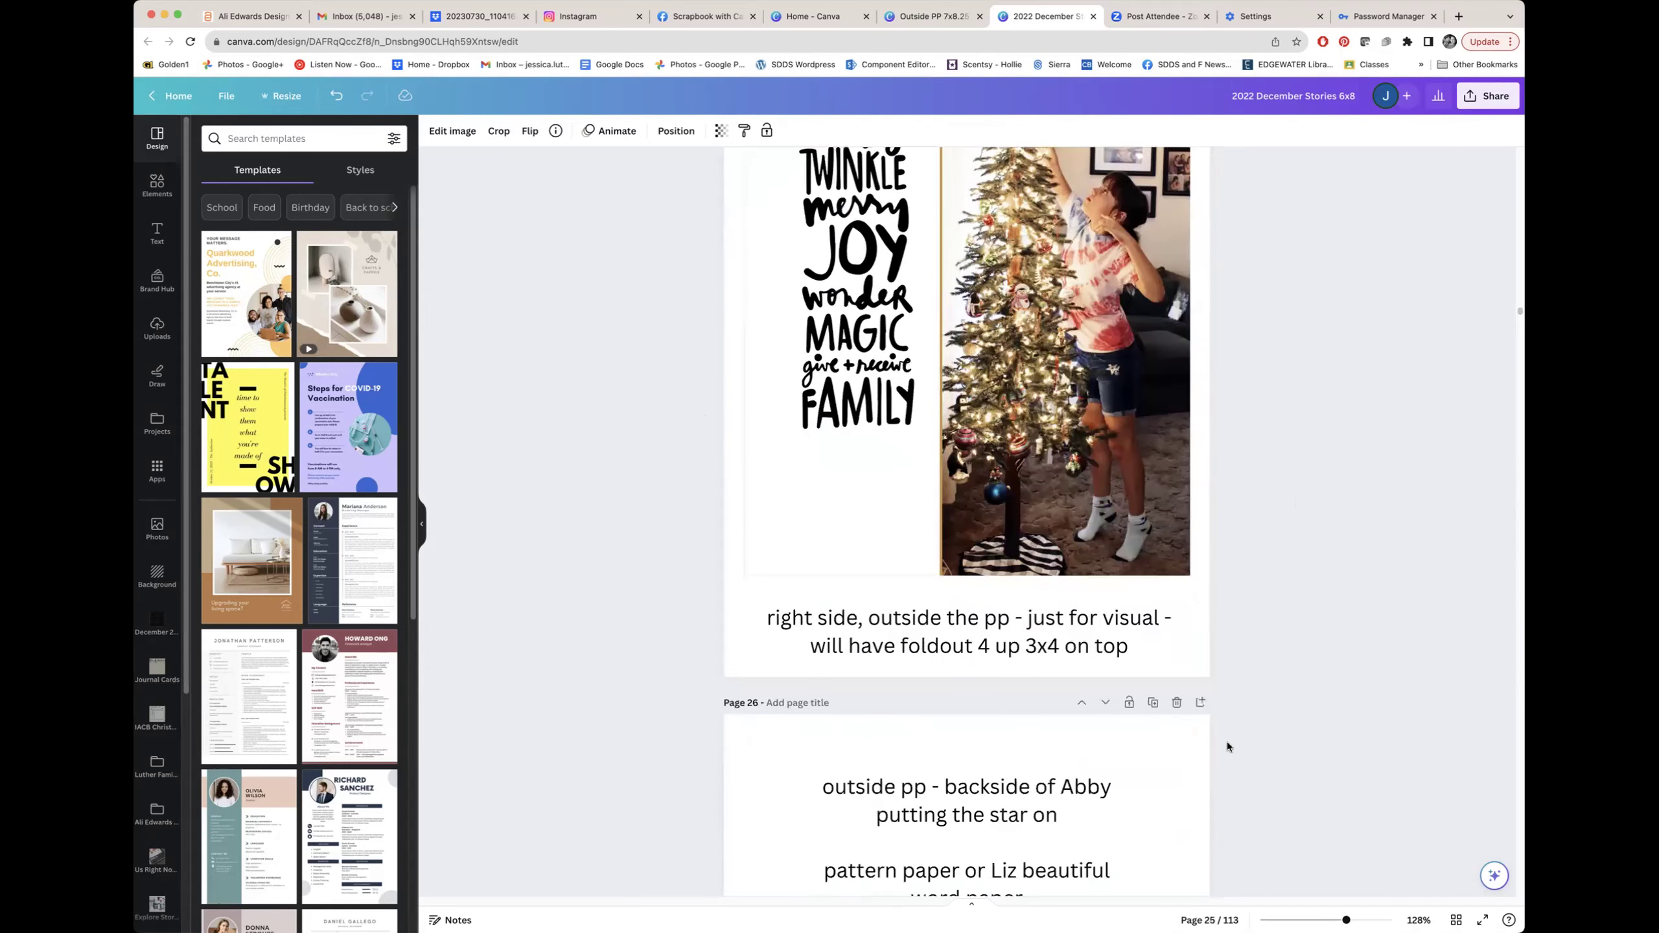
scroll(1226, 742, down, 5)
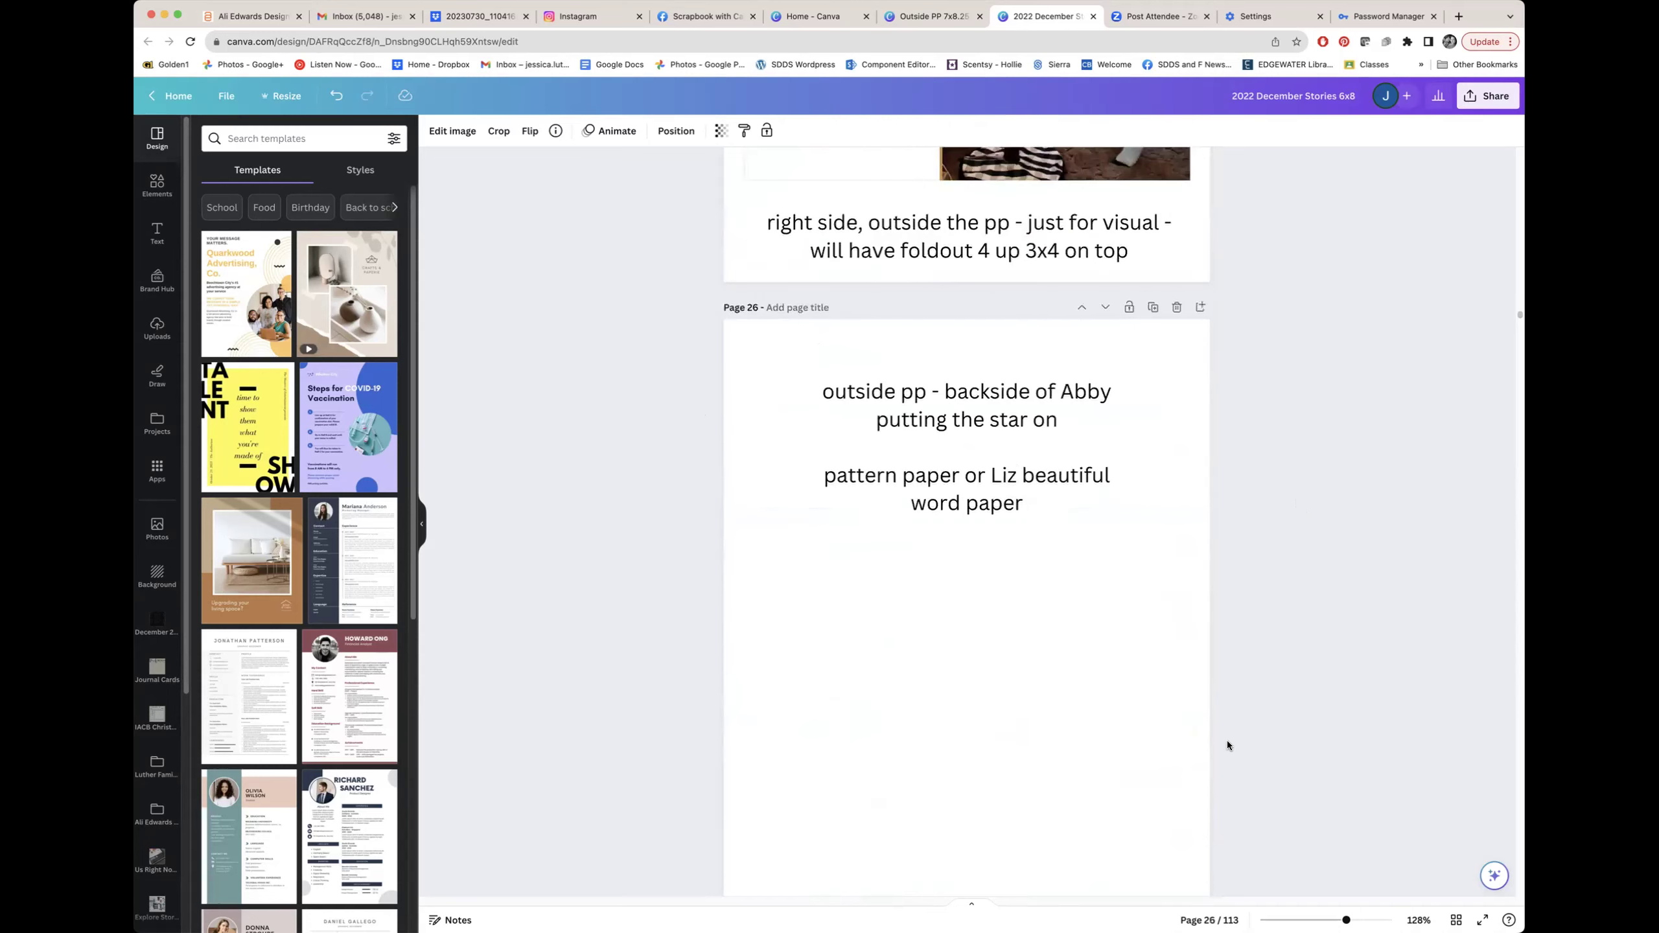
key(super+minus)
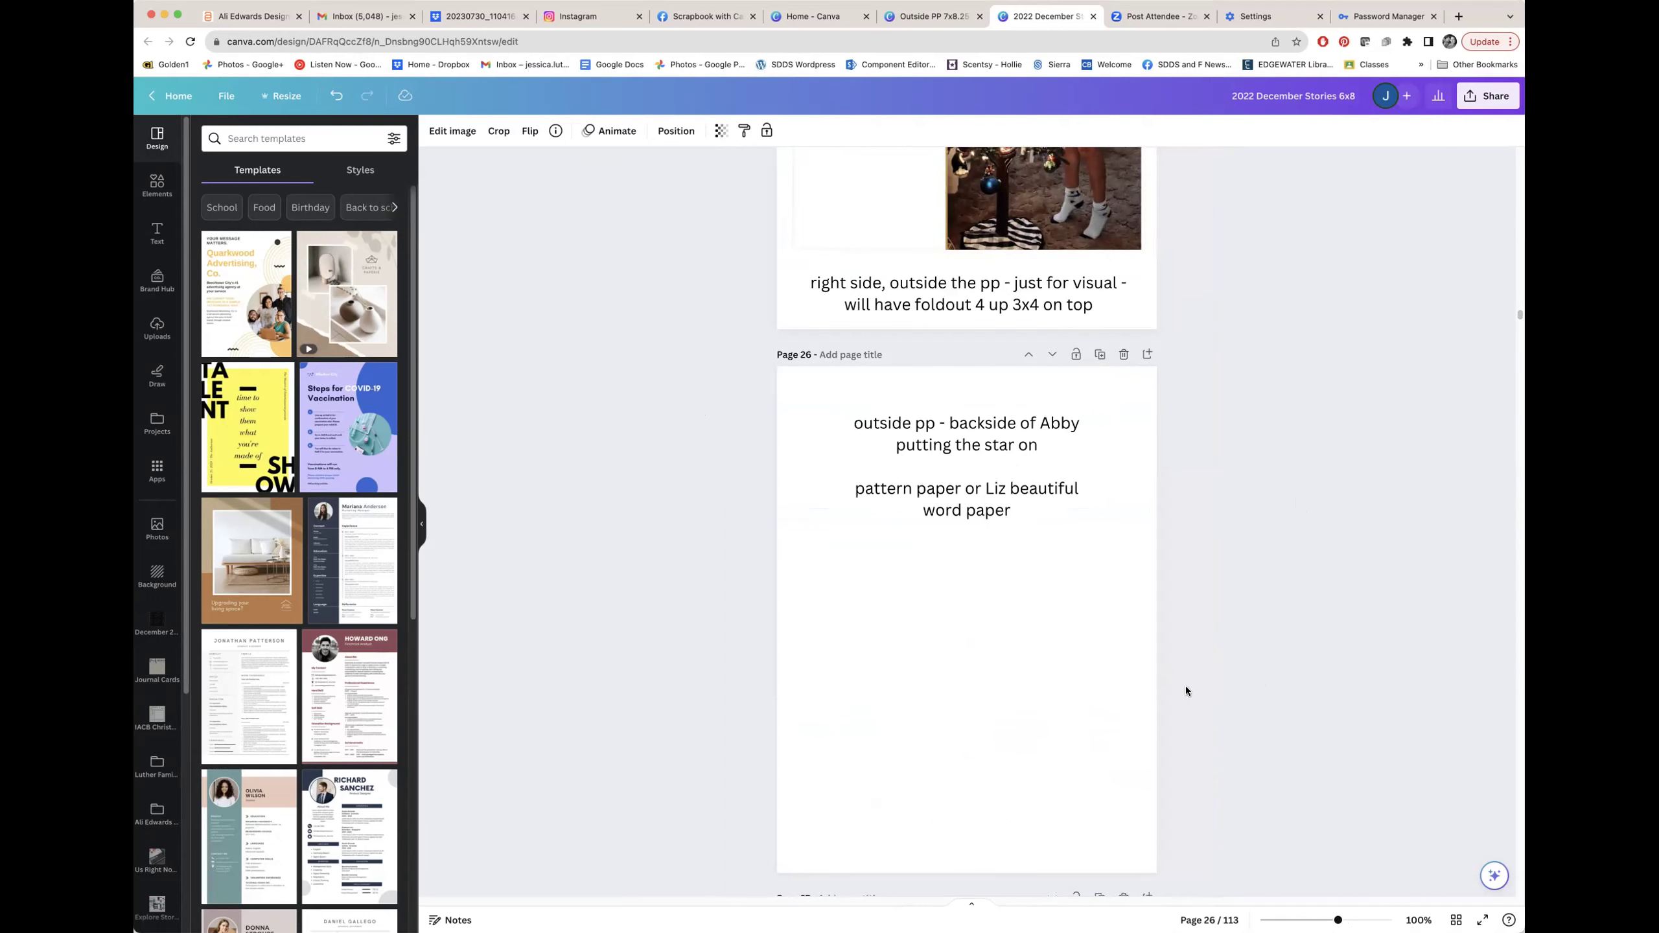
scroll(1327, 724, down, 3)
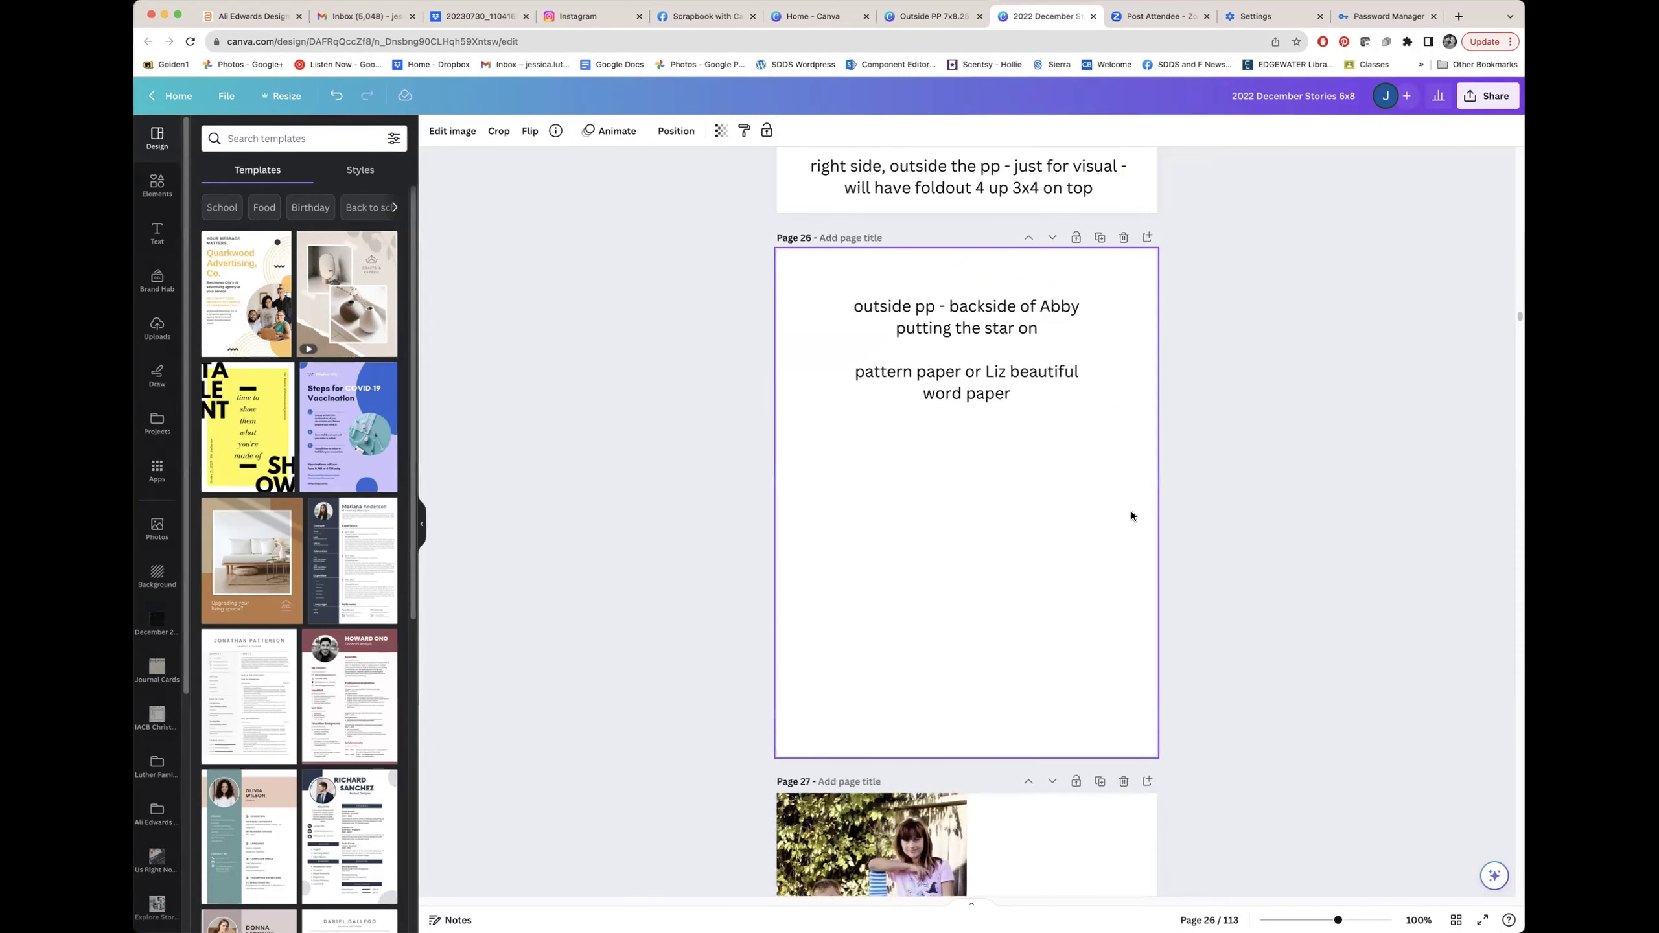
Examine the "circa" snowman poem layout on page 27 and the house lights story on page 28, continuing to page 29.
scroll(1133, 517, down, 9)
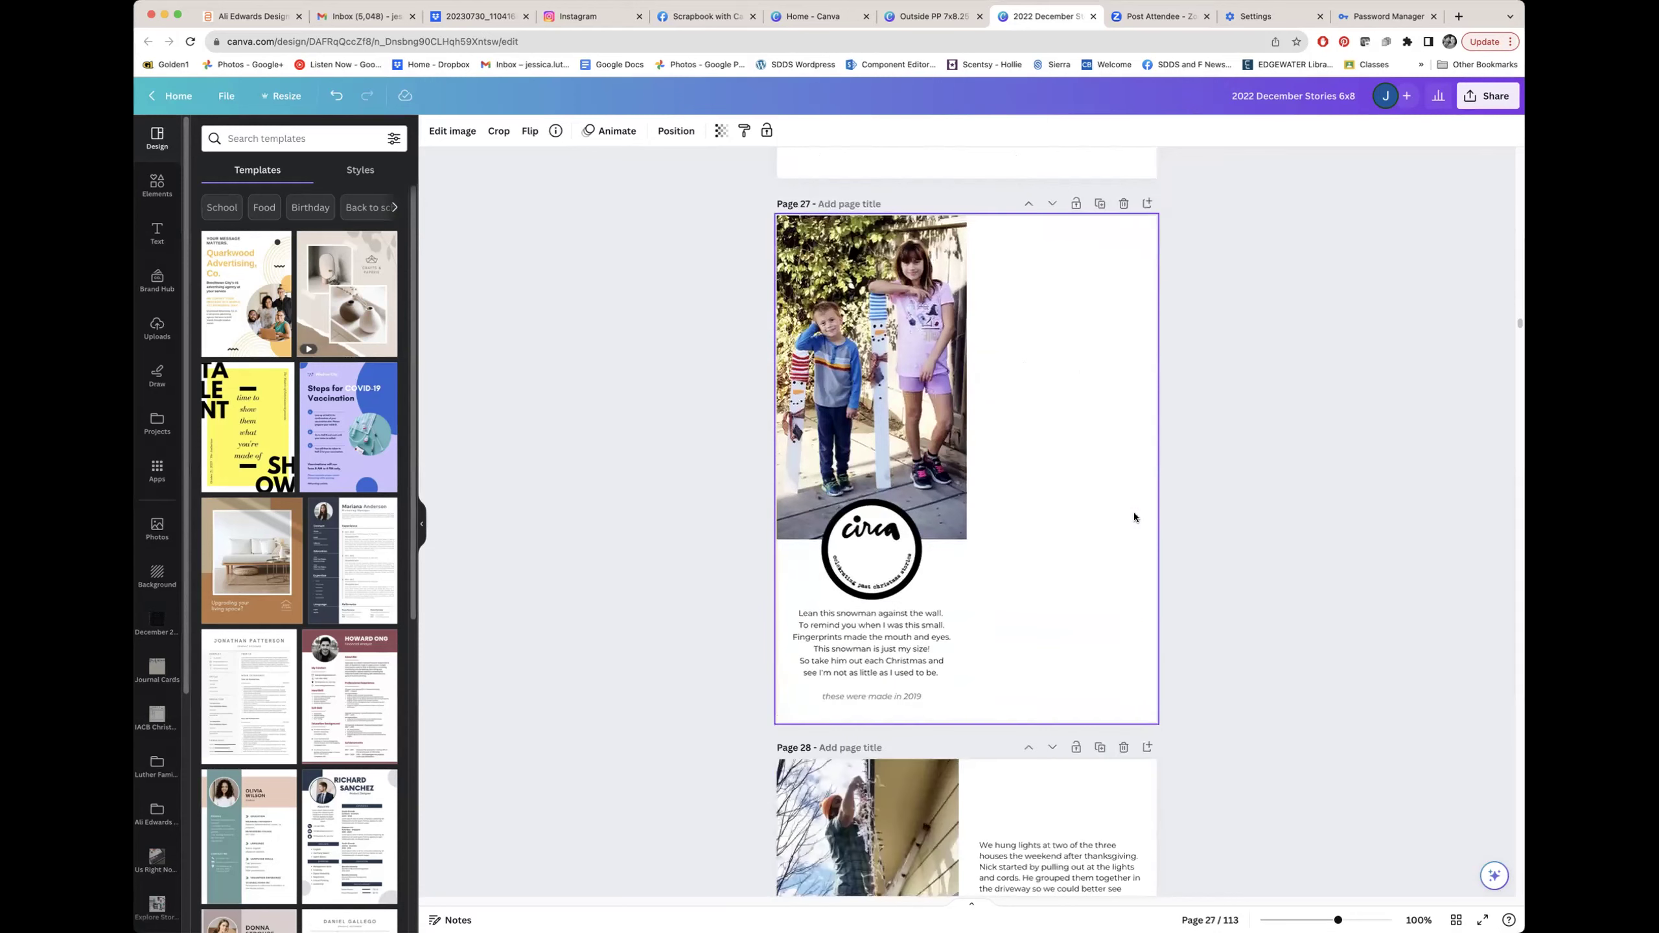
scroll(1133, 518, down, 2)
scroll(1133, 517, up, 1)
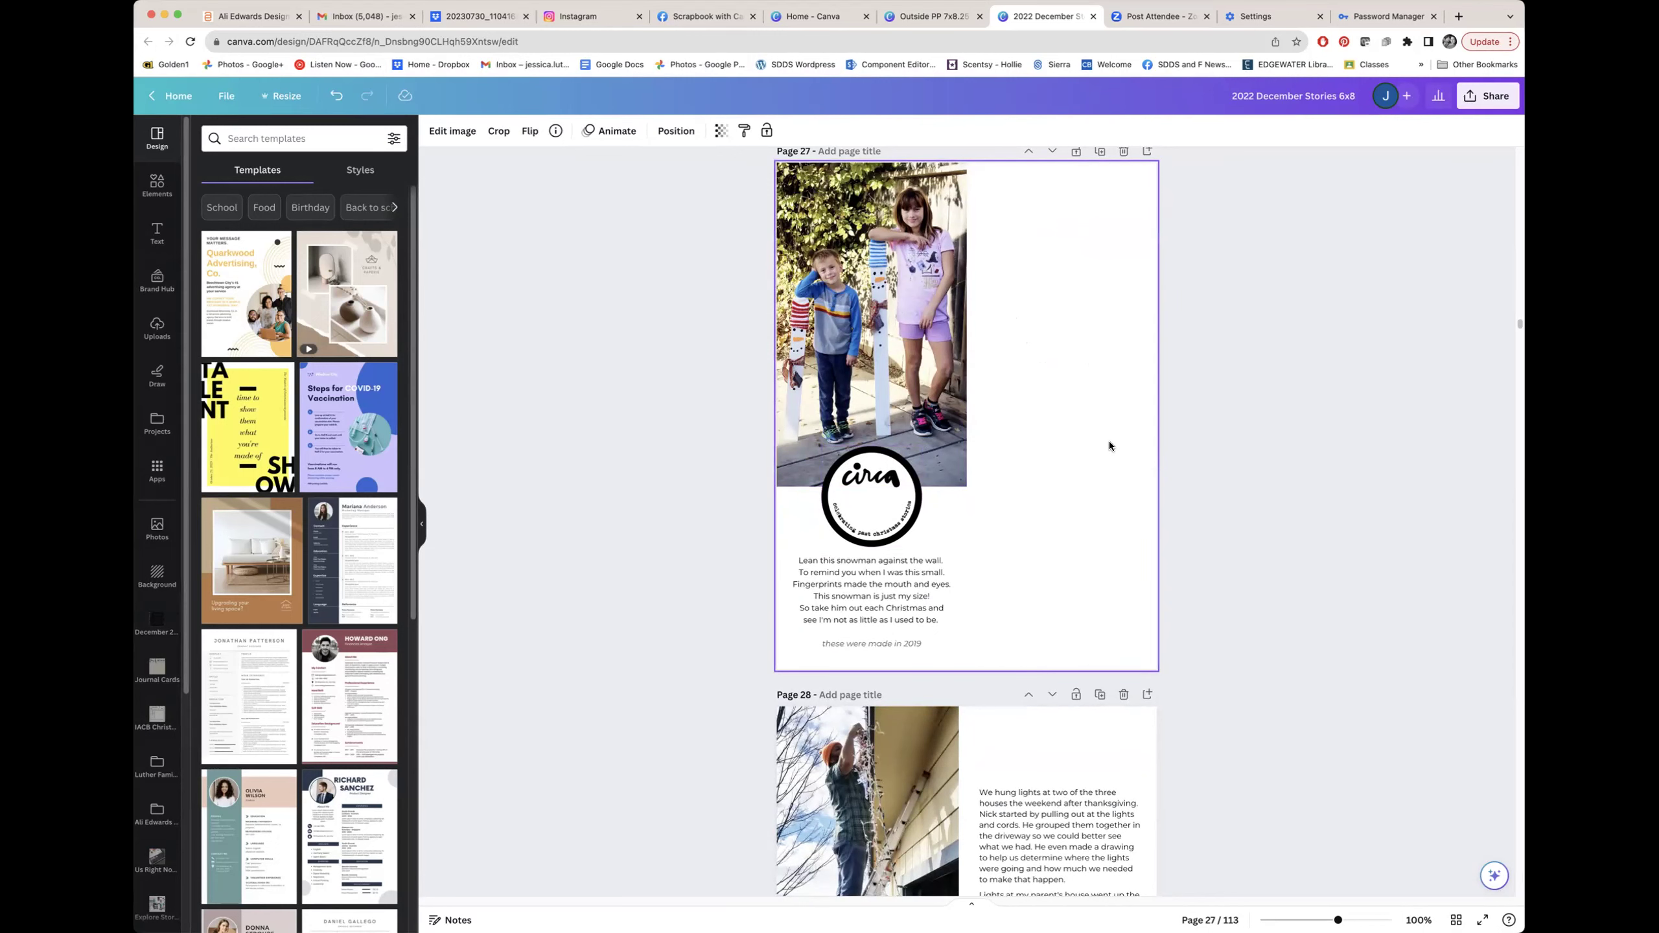
scroll(1110, 446, down, 4)
scroll(1109, 446, down, 2)
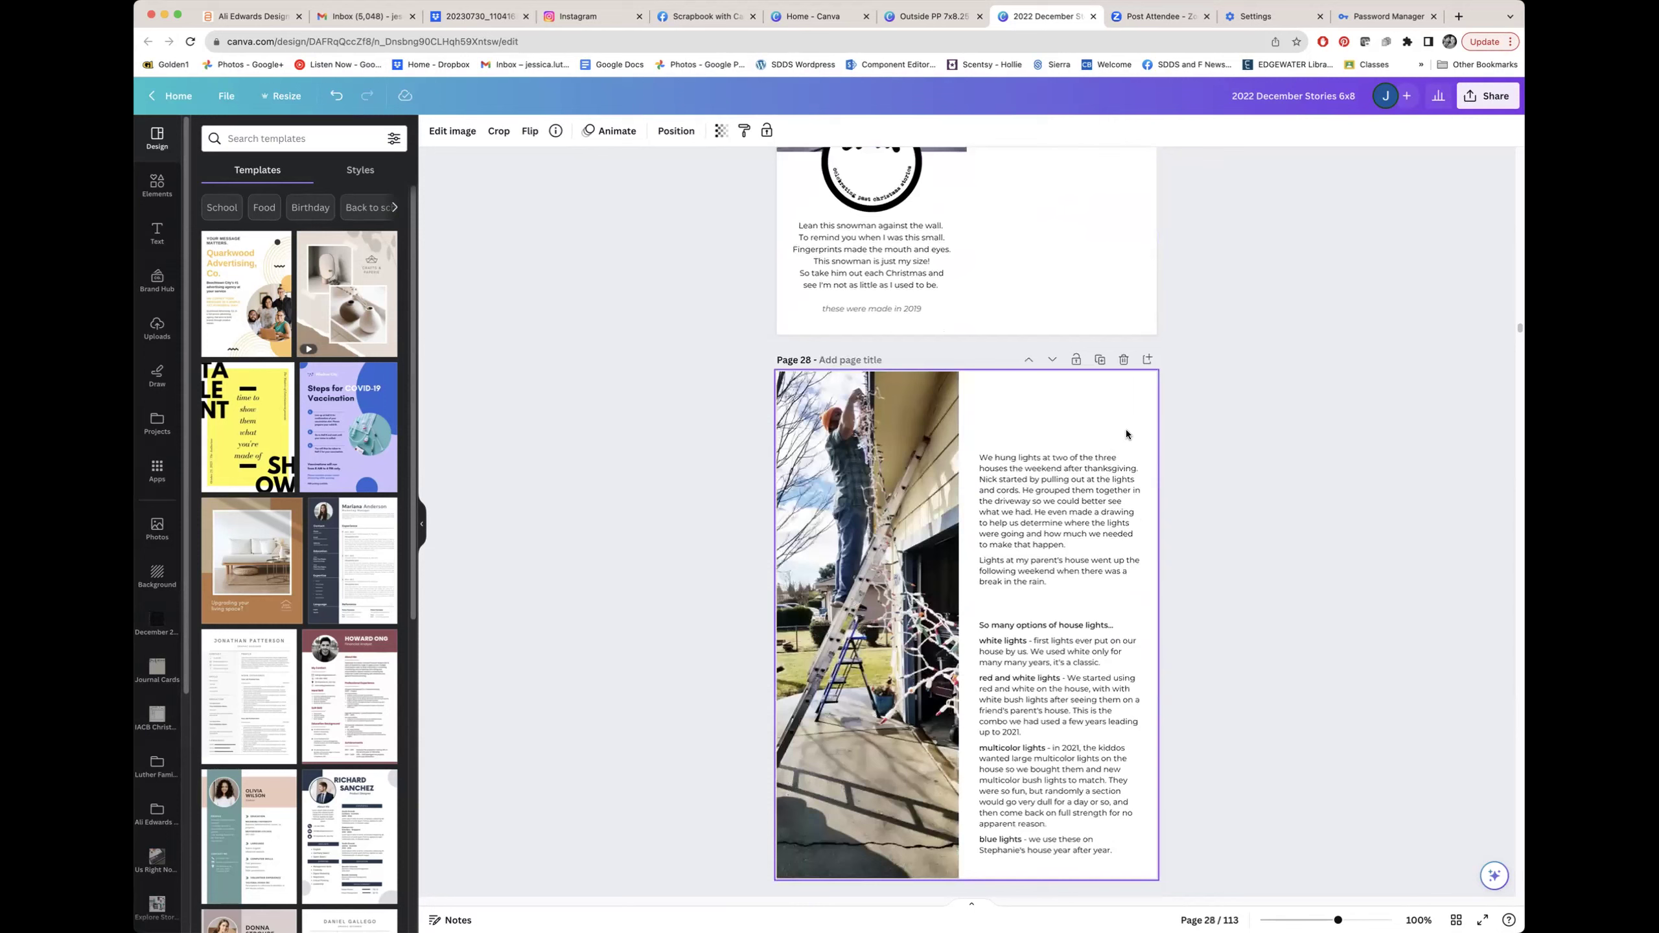
scroll(998, 418, down, 1)
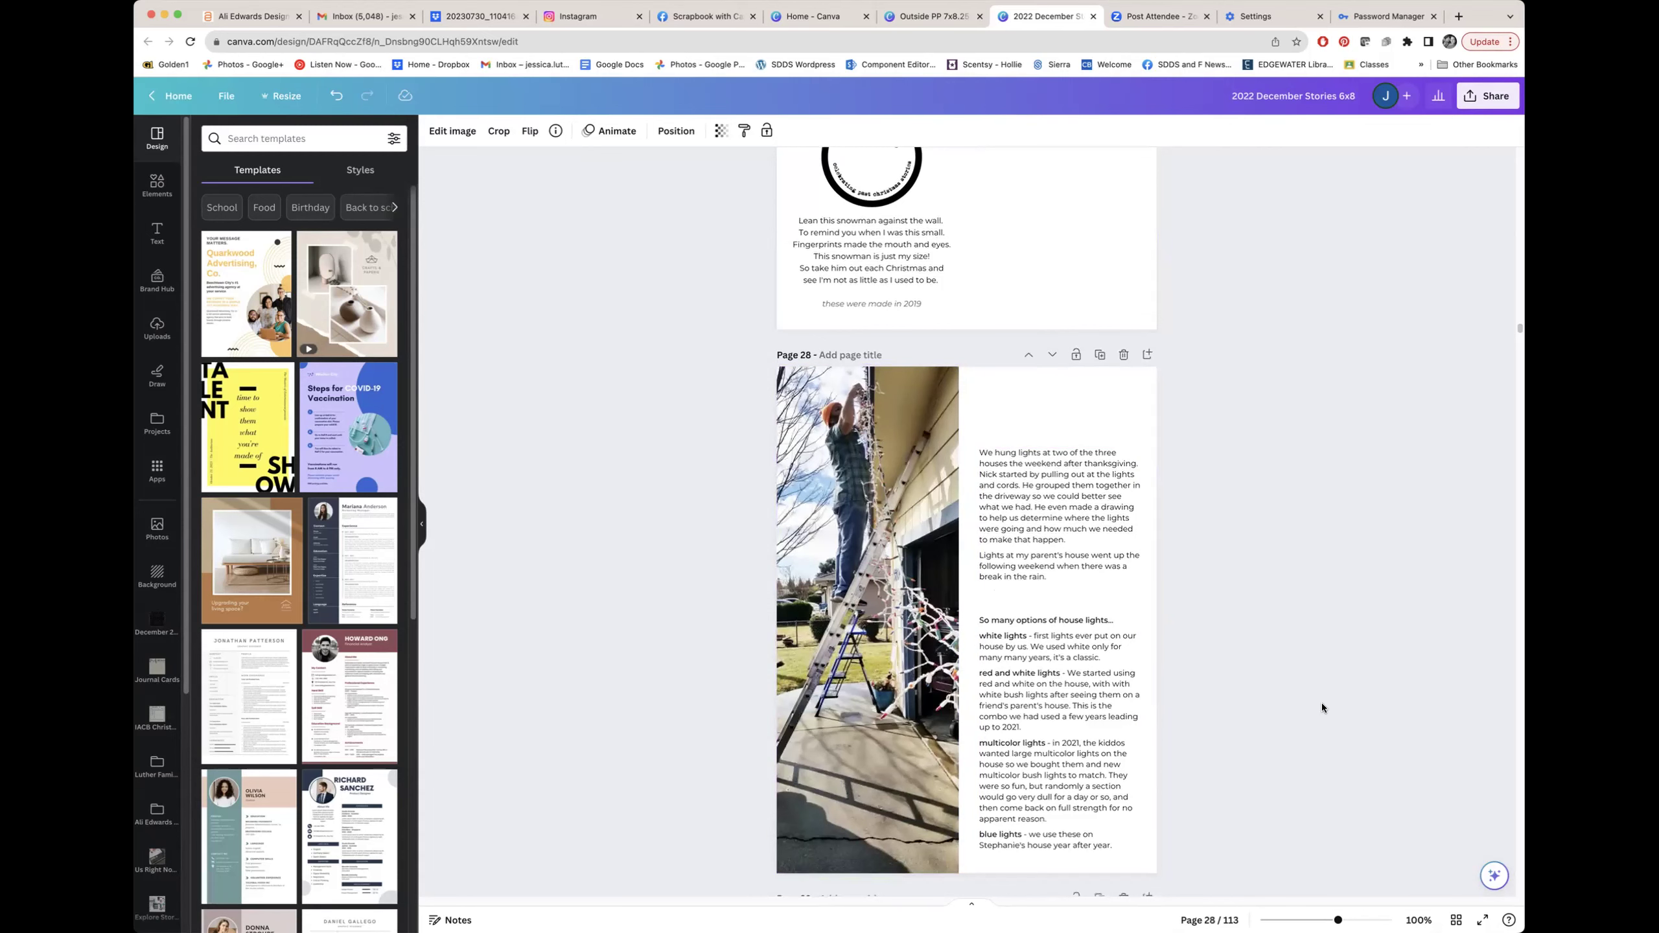
scroll(1322, 703, down, 8)
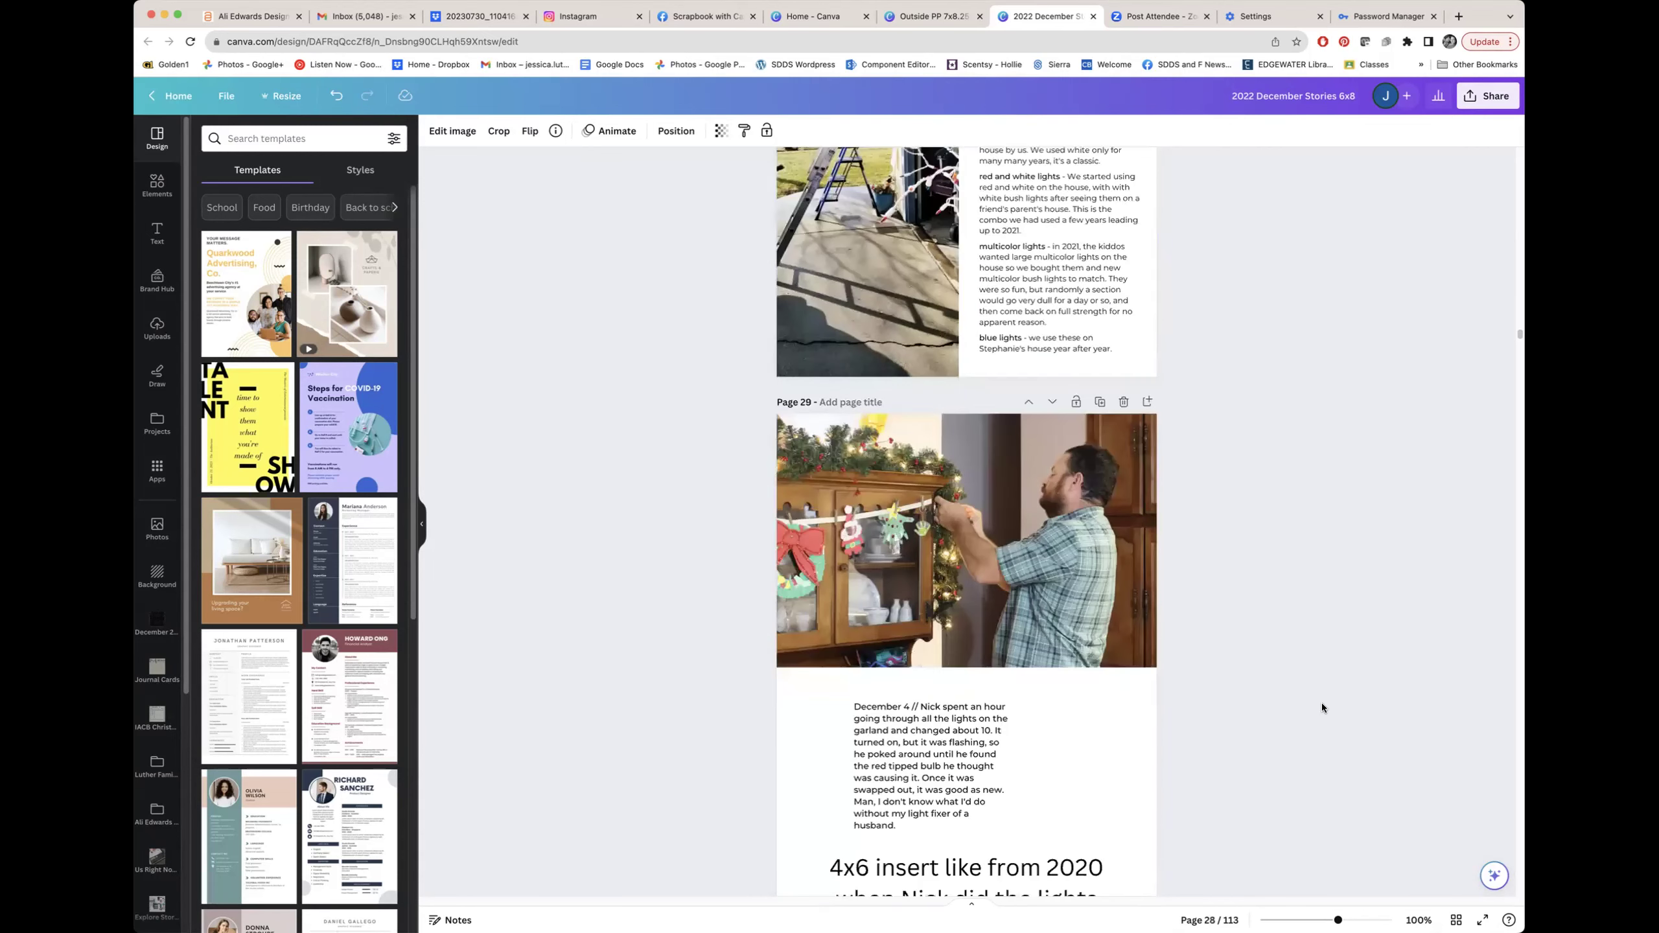
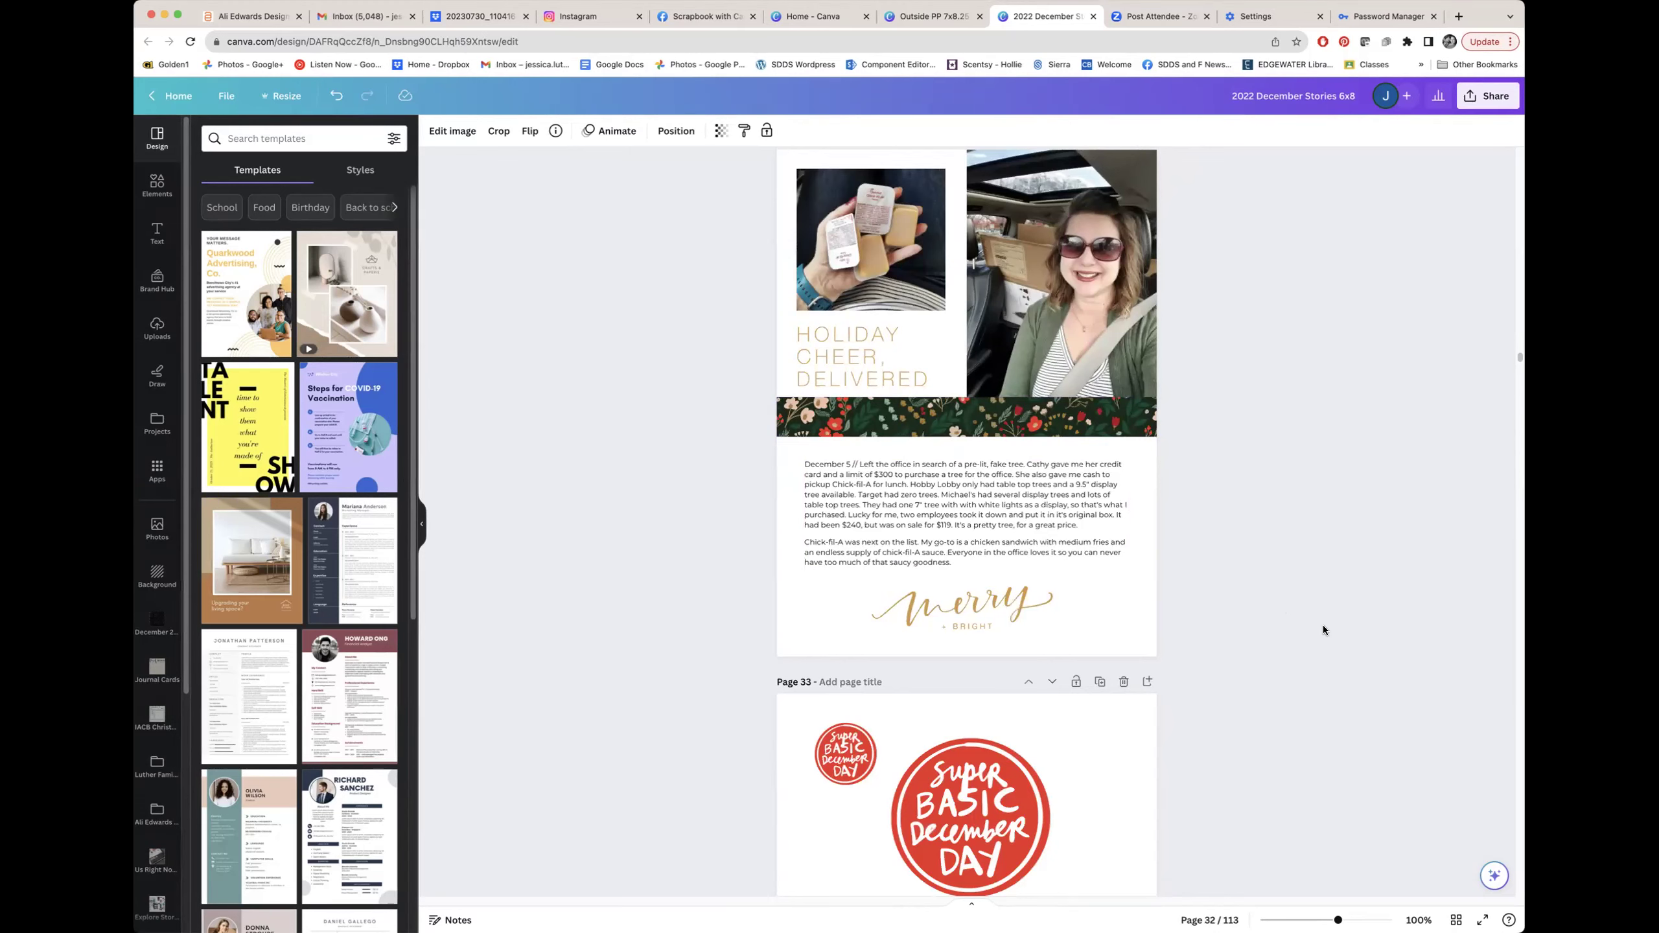
Examine page 33's badges and gold star transparency notes in relation to the printed layouts on pages 32 and 34.
scroll(1322, 628, down, 1)
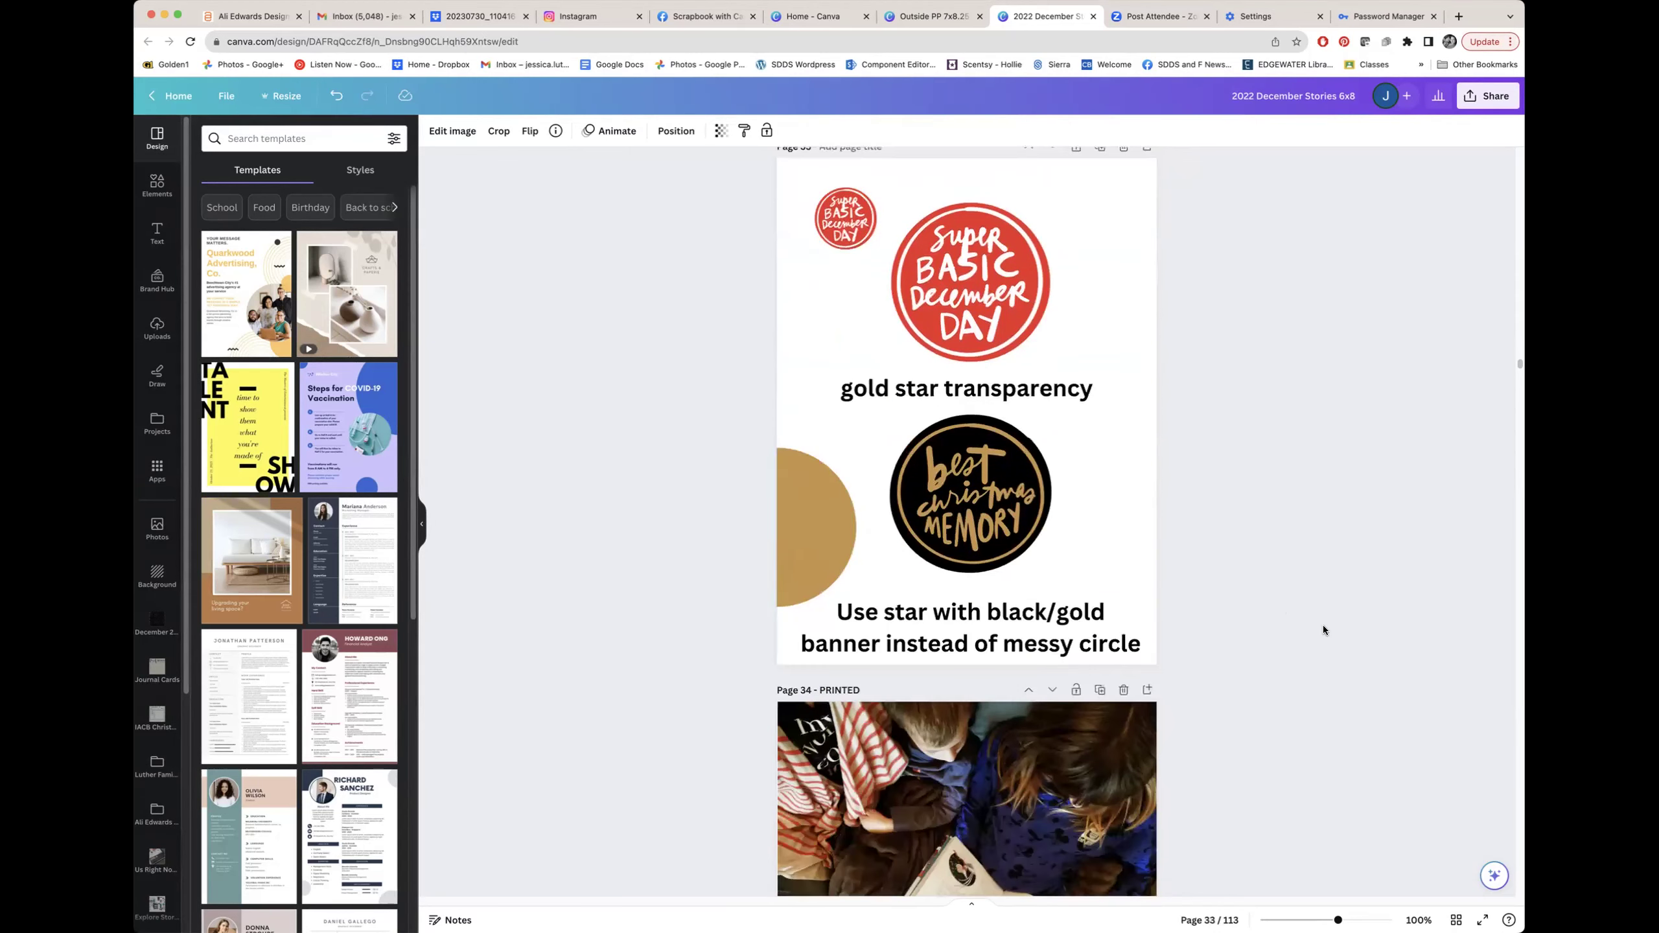
scroll(1323, 625, up, 1)
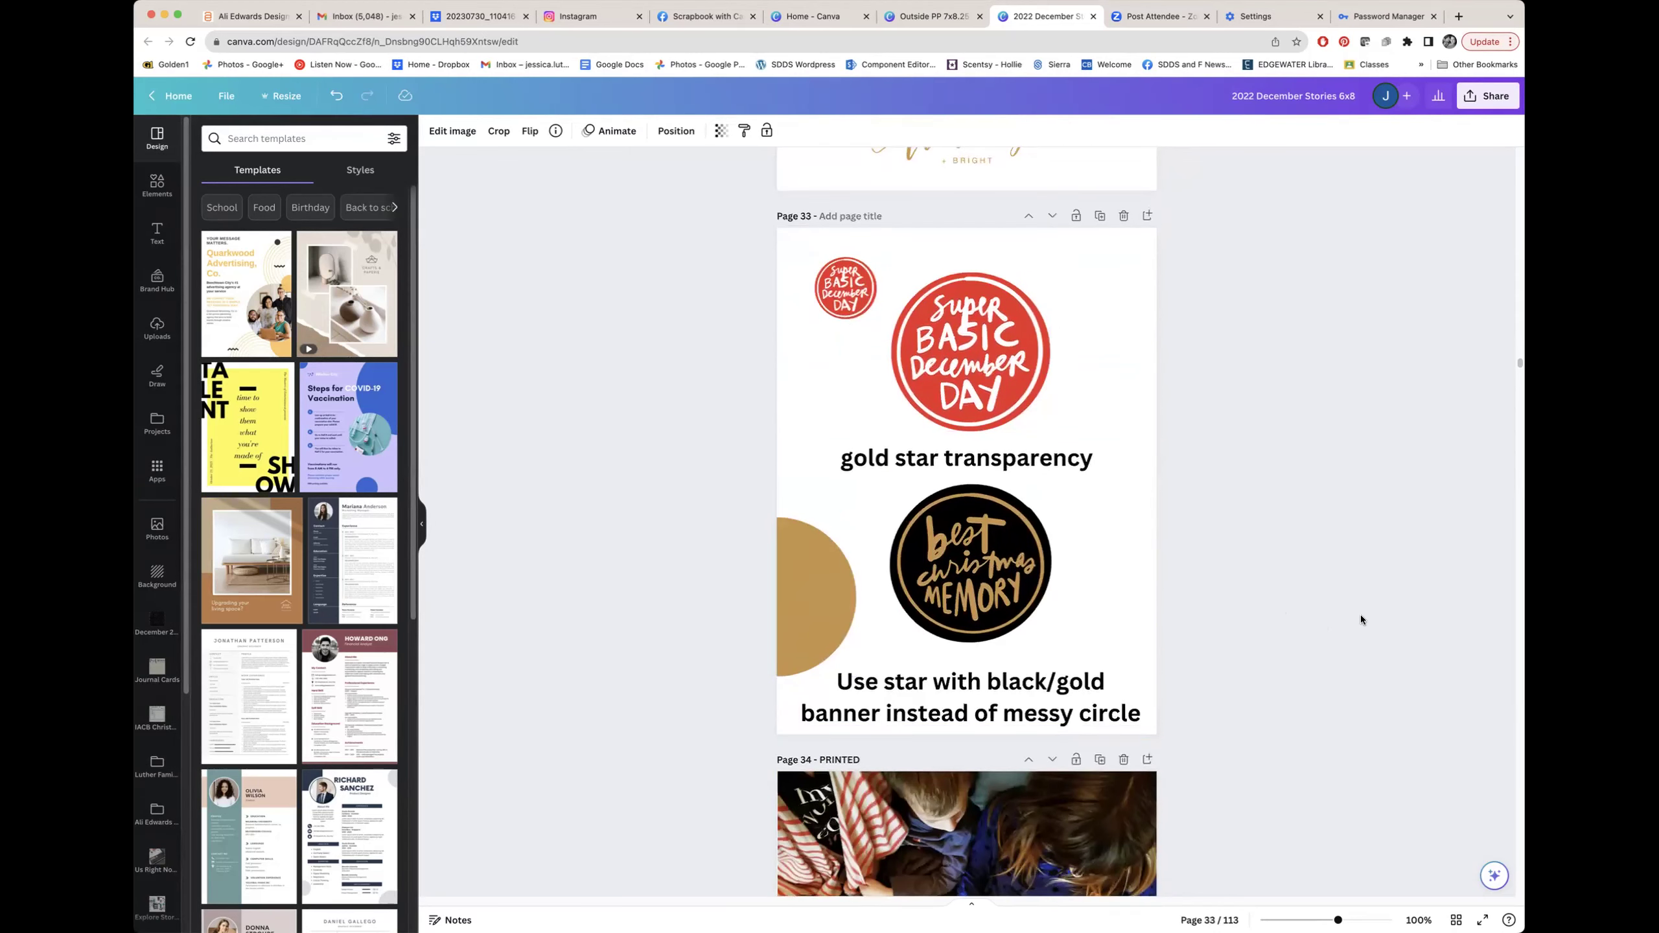
scroll(1361, 619, down, 10)
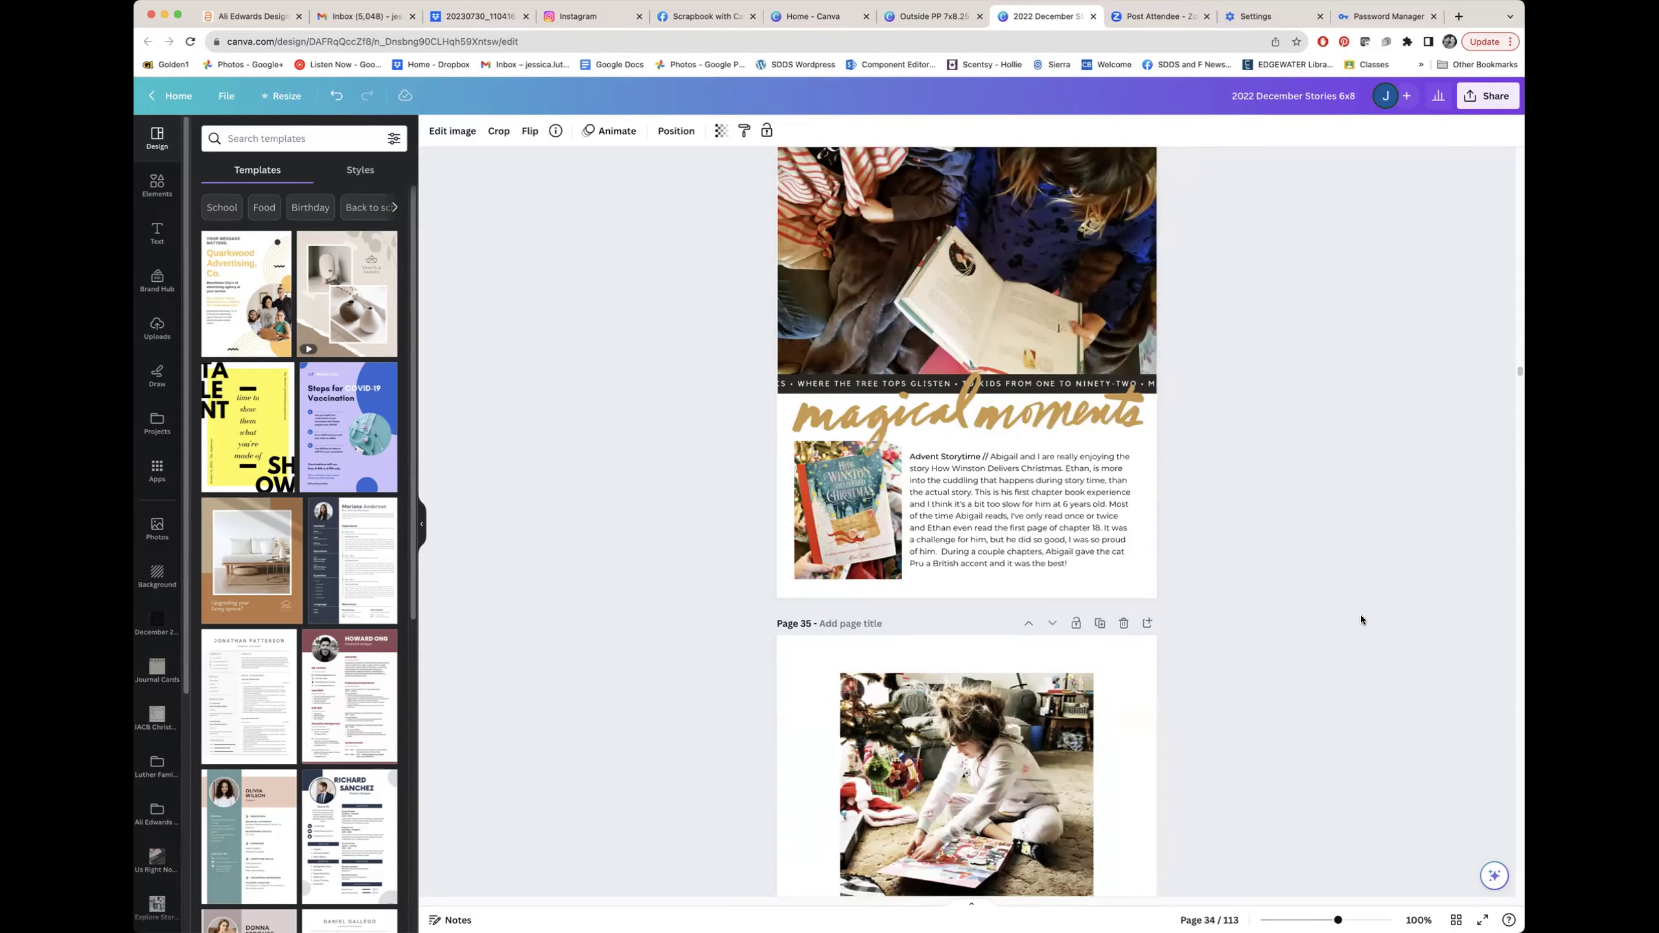
scroll(938, 444, up, 4)
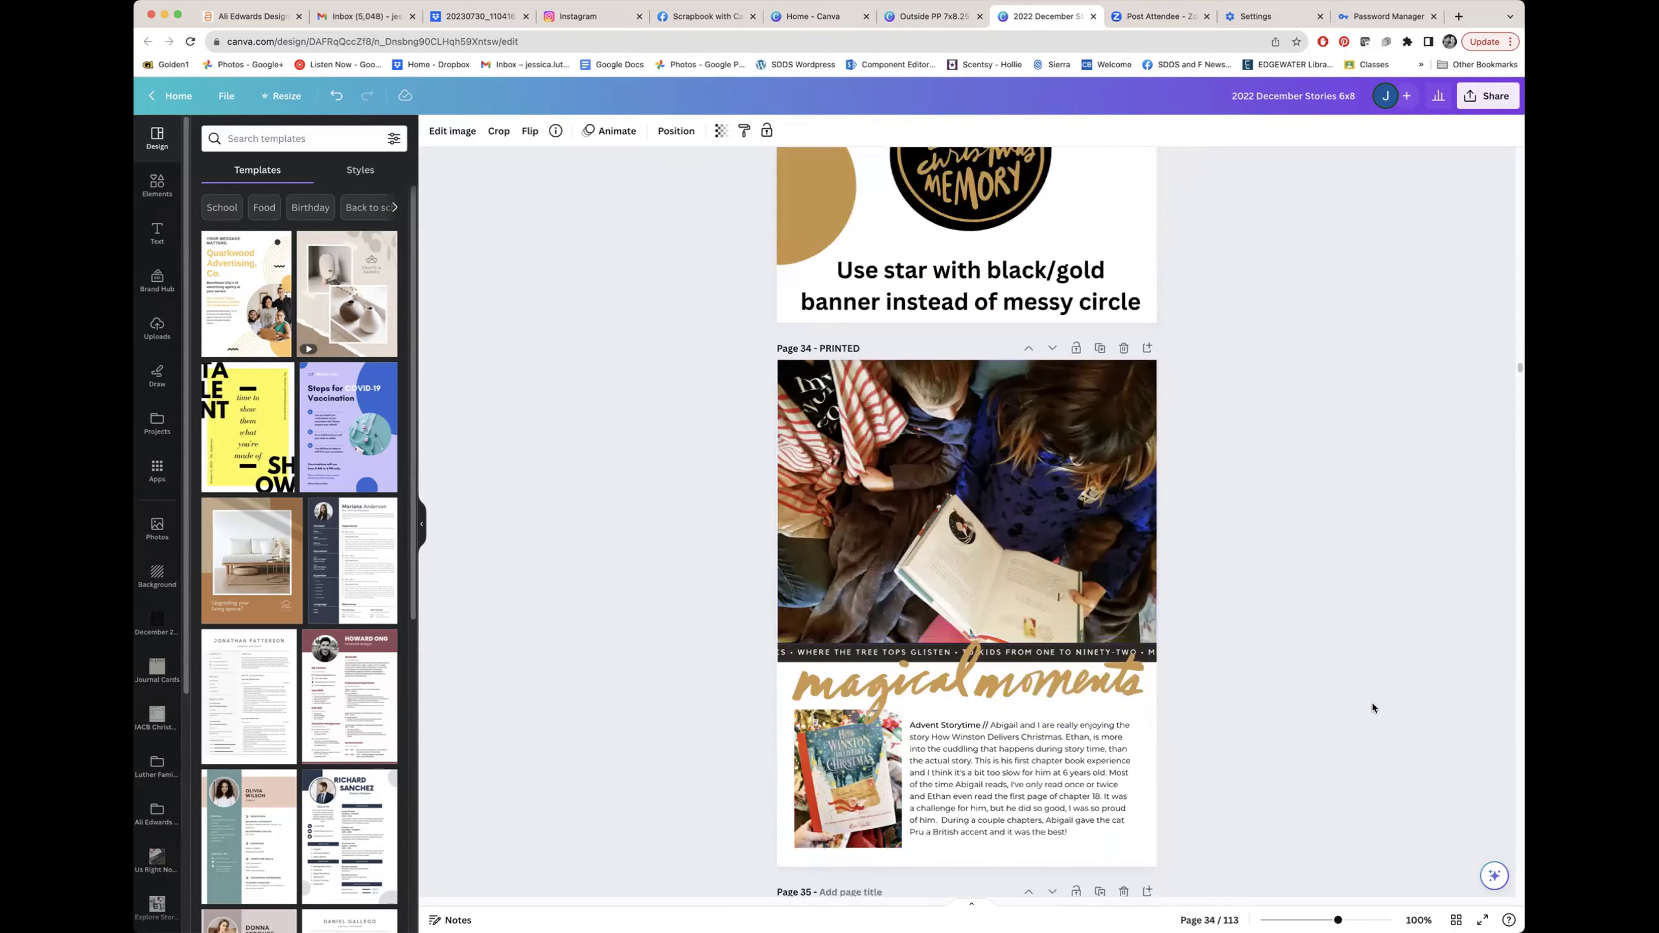
scroll(1371, 703, up, 1)
scroll(1372, 703, up, 13)
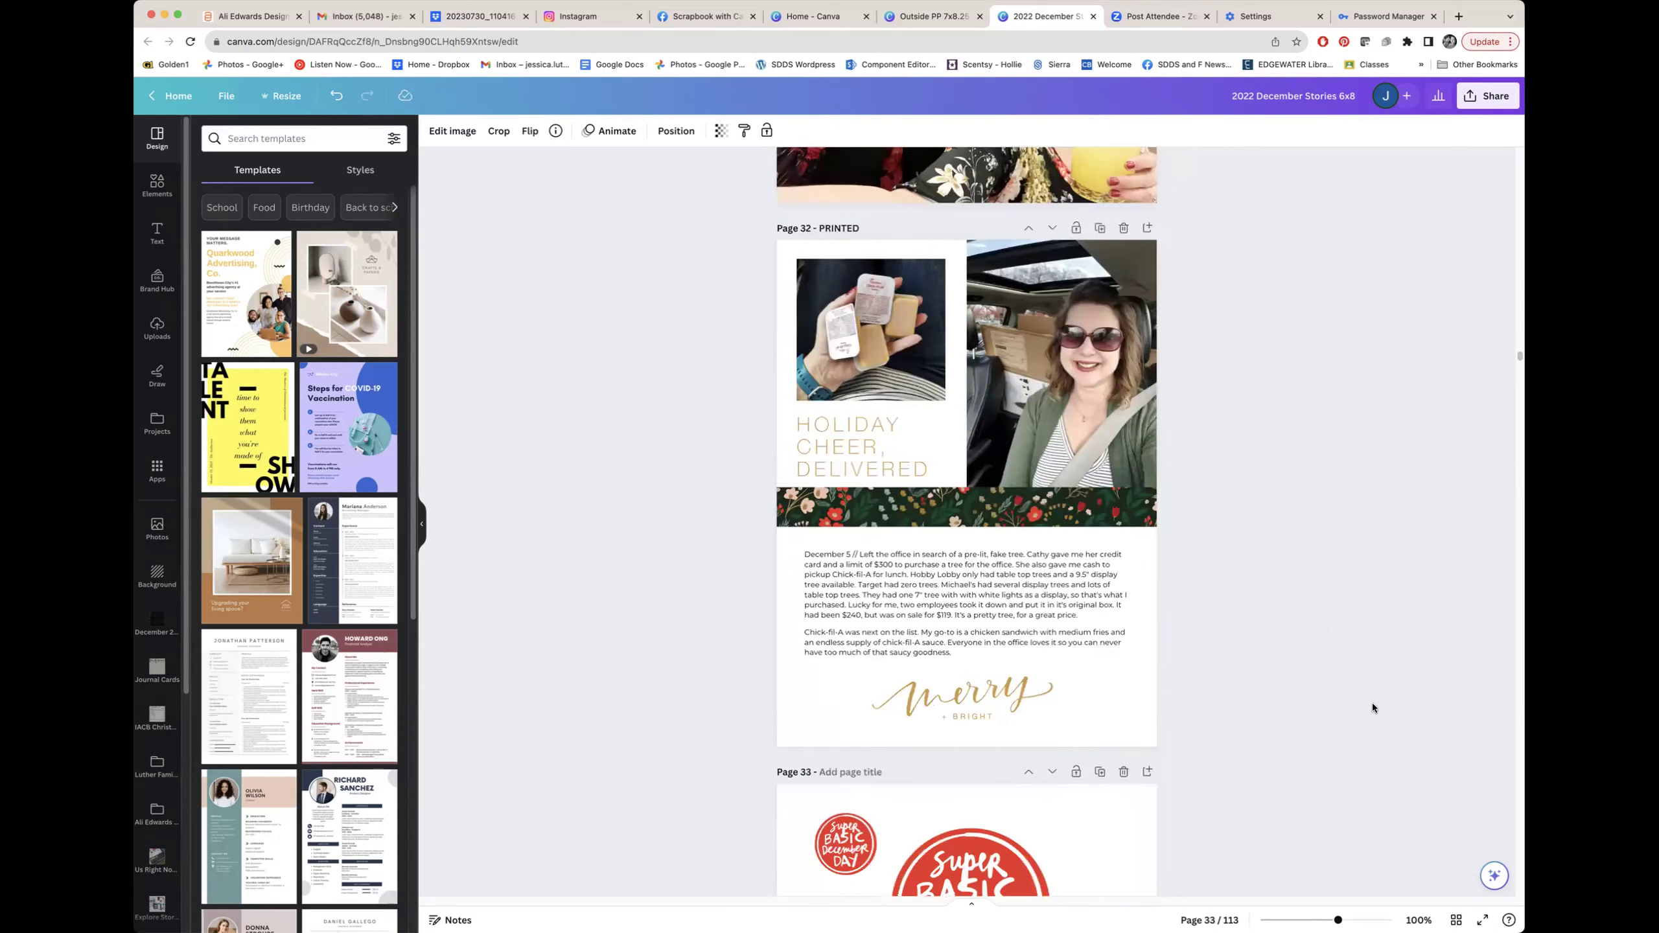
scroll(1257, 614, down, 5)
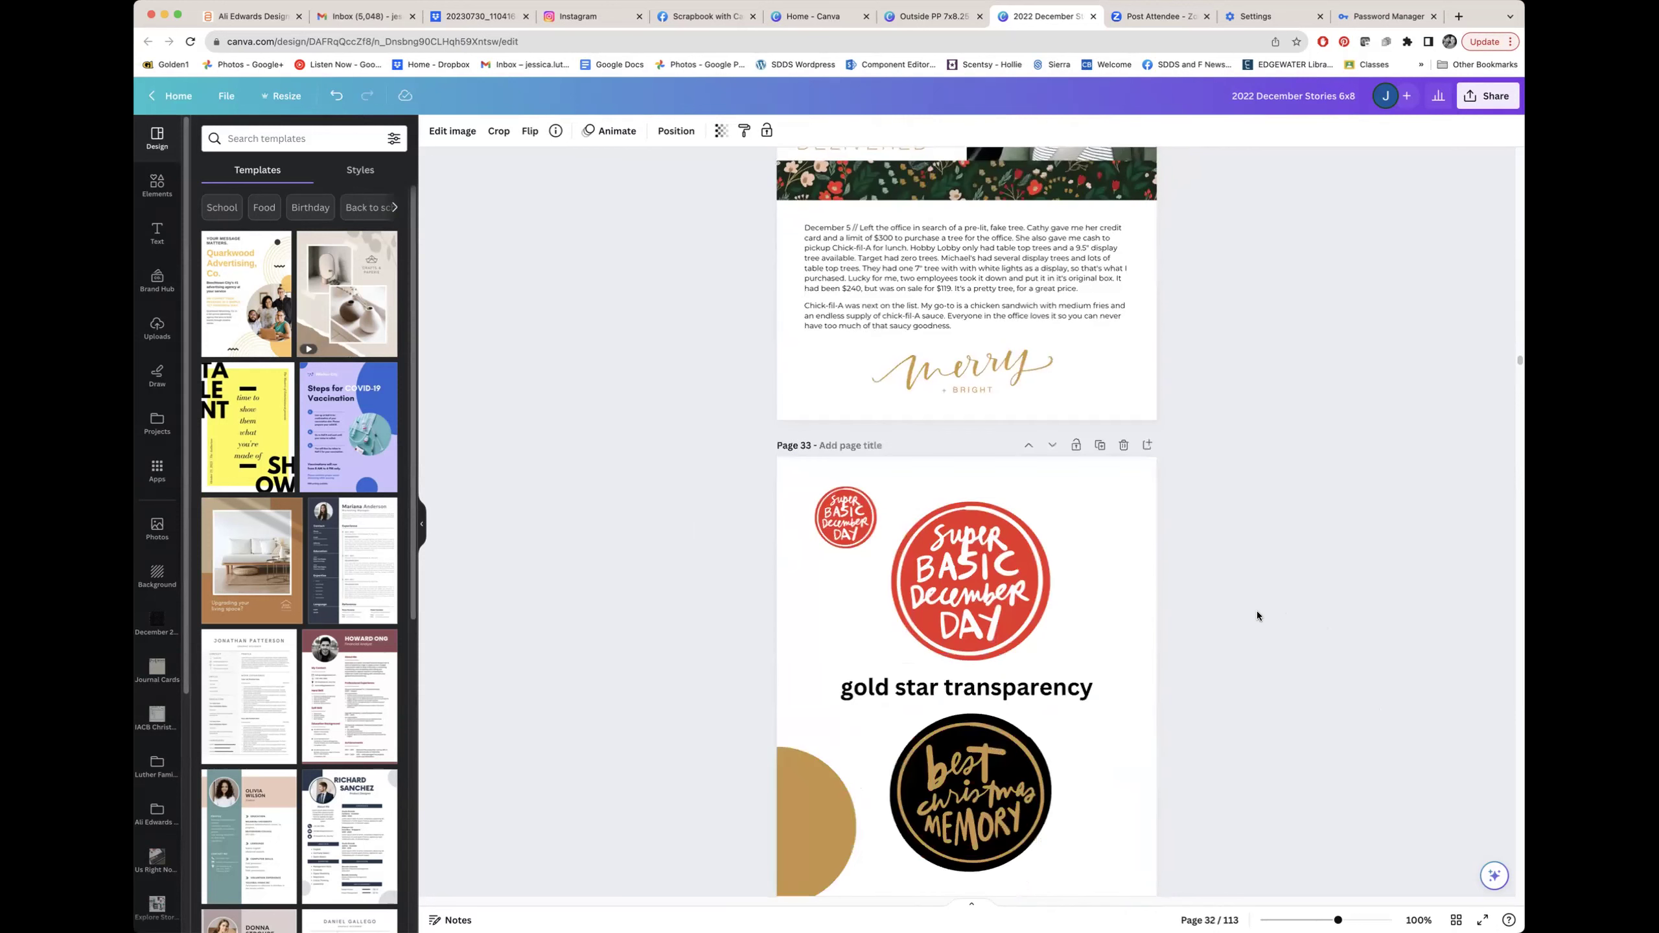
scroll(1266, 594, down, 2)
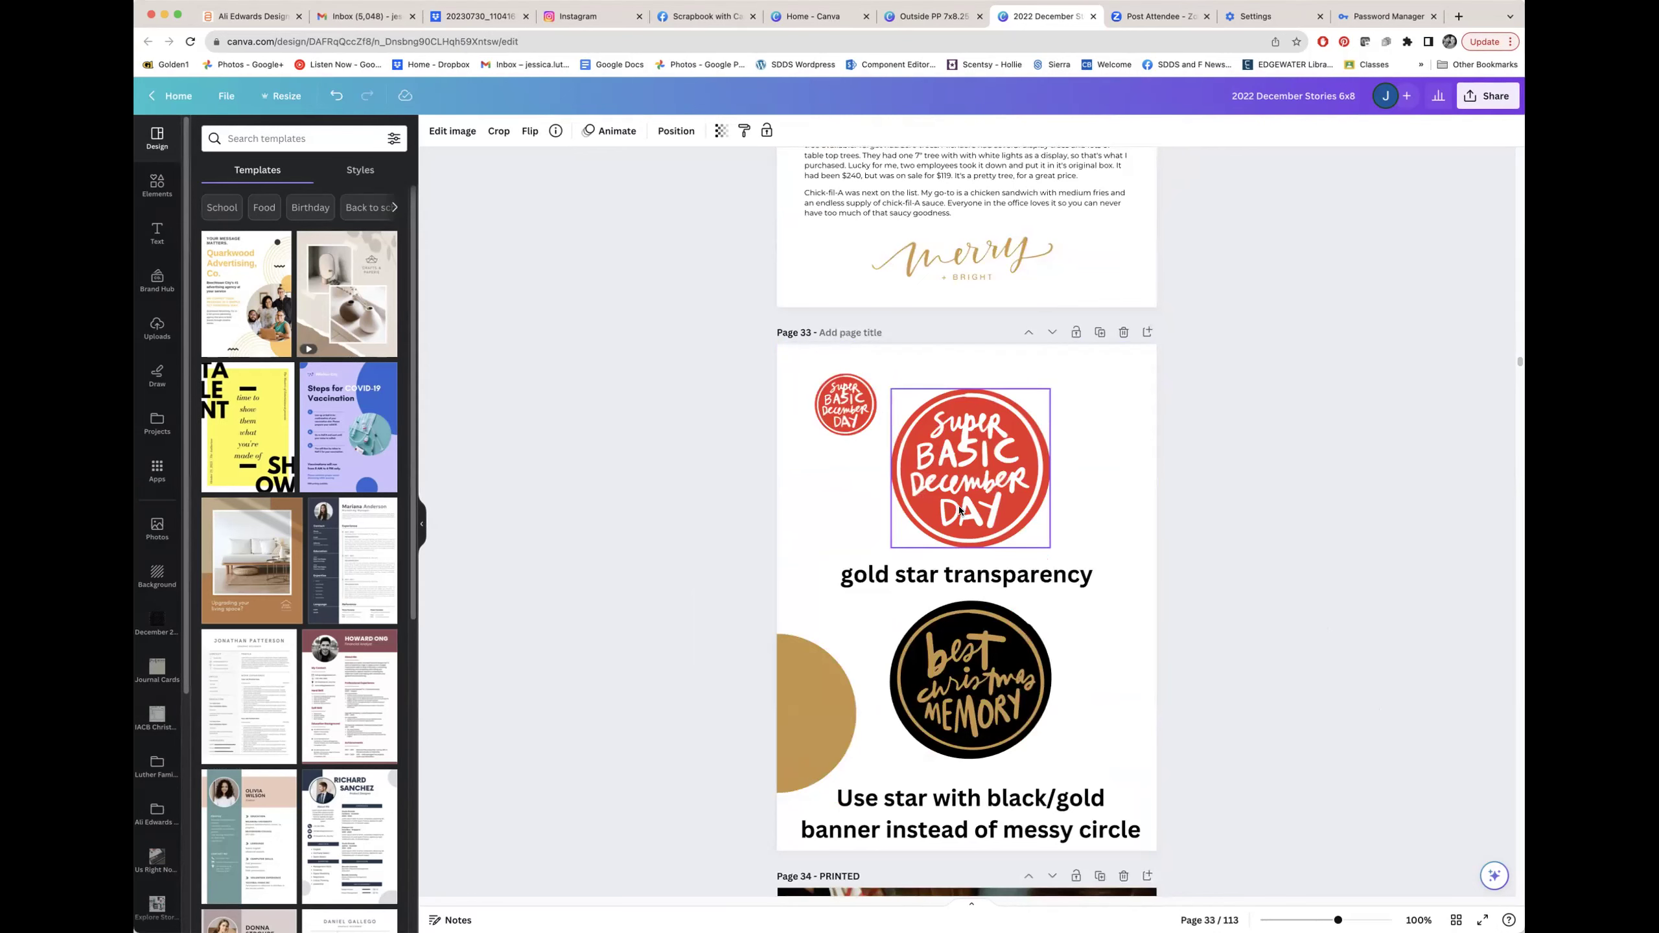
Review page 33's red and black badges and its star-with-banner note against the adjoining printed pages.
scroll(976, 470, up, 5)
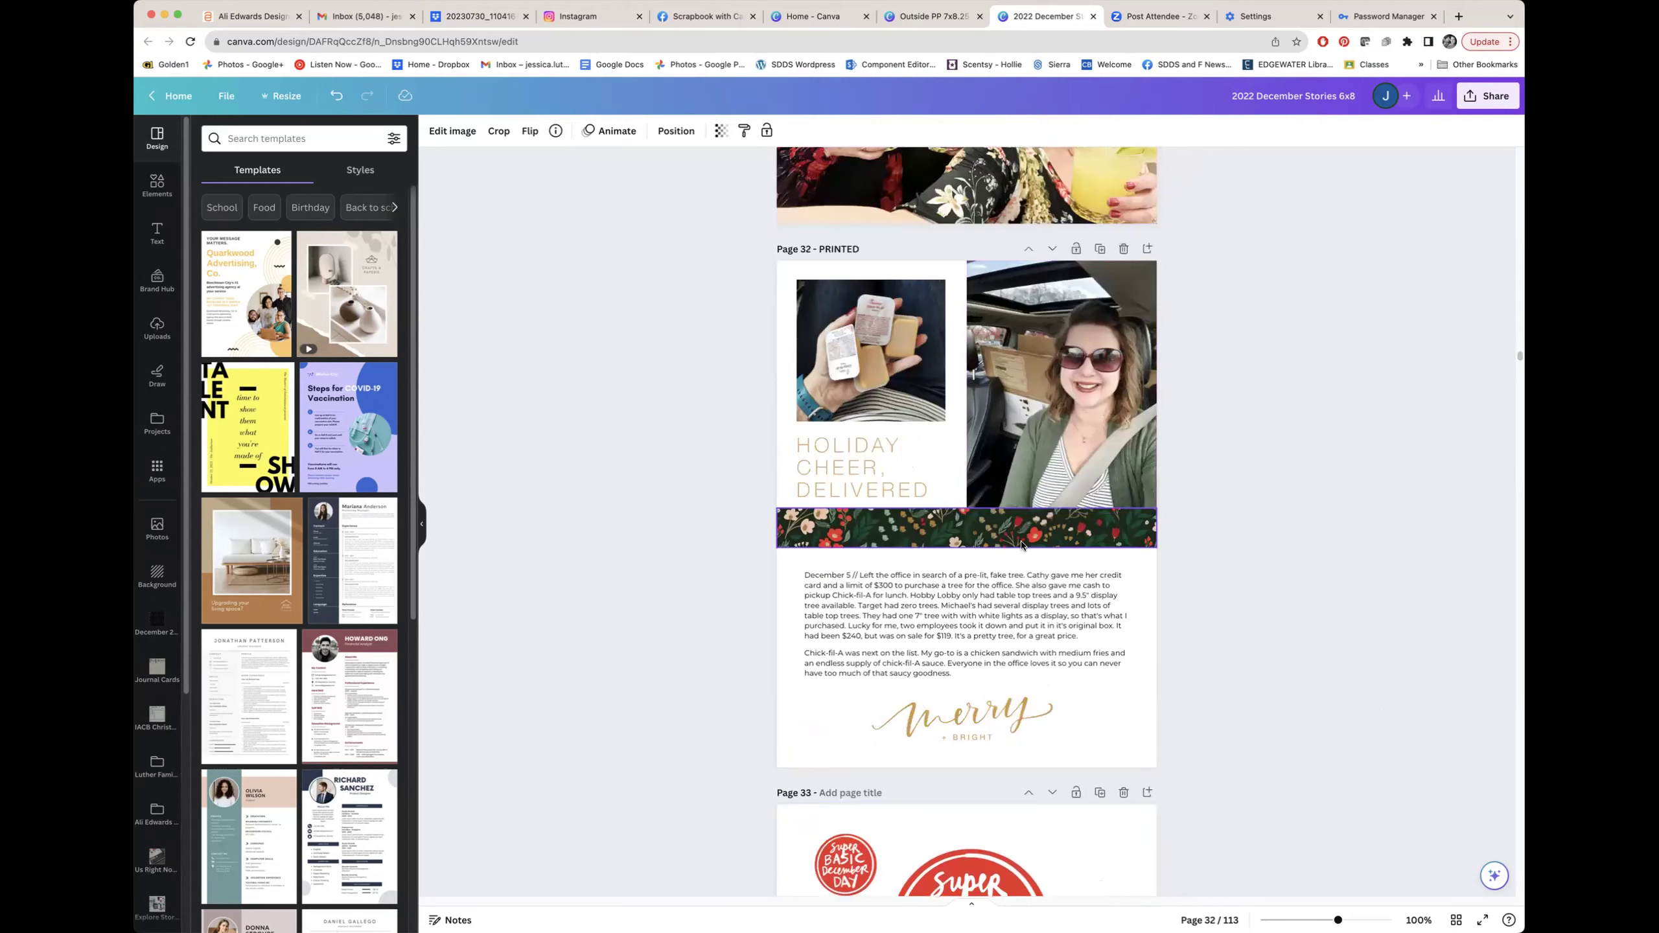
scroll(1024, 549, down, 6)
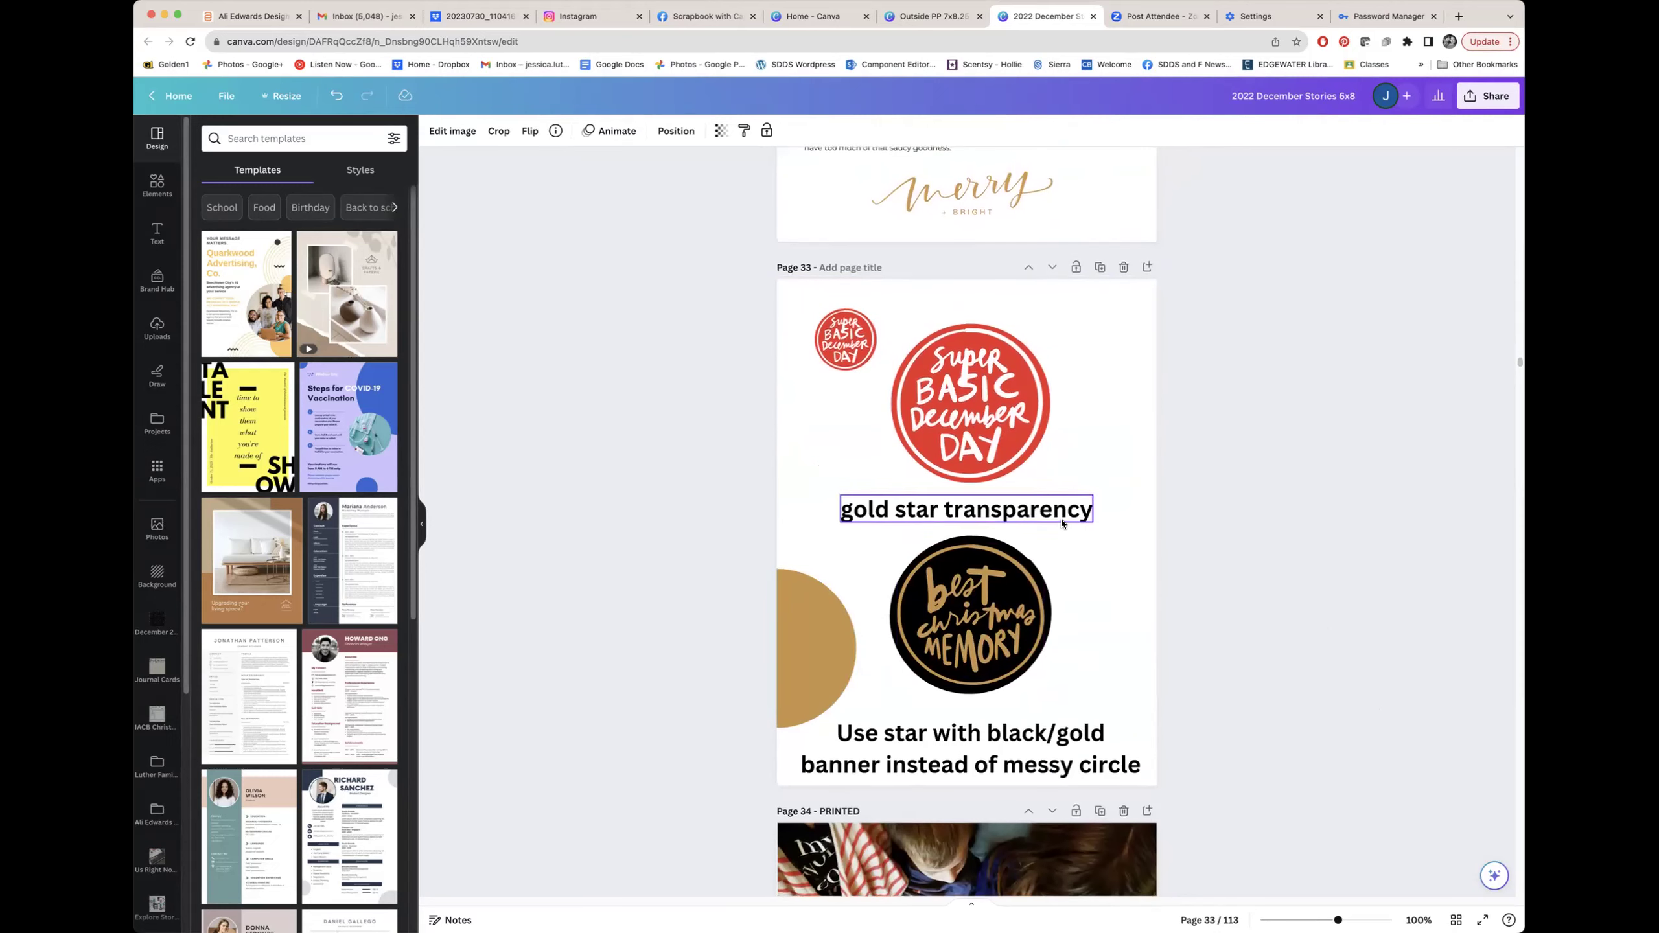
scroll(1320, 620, down, 4)
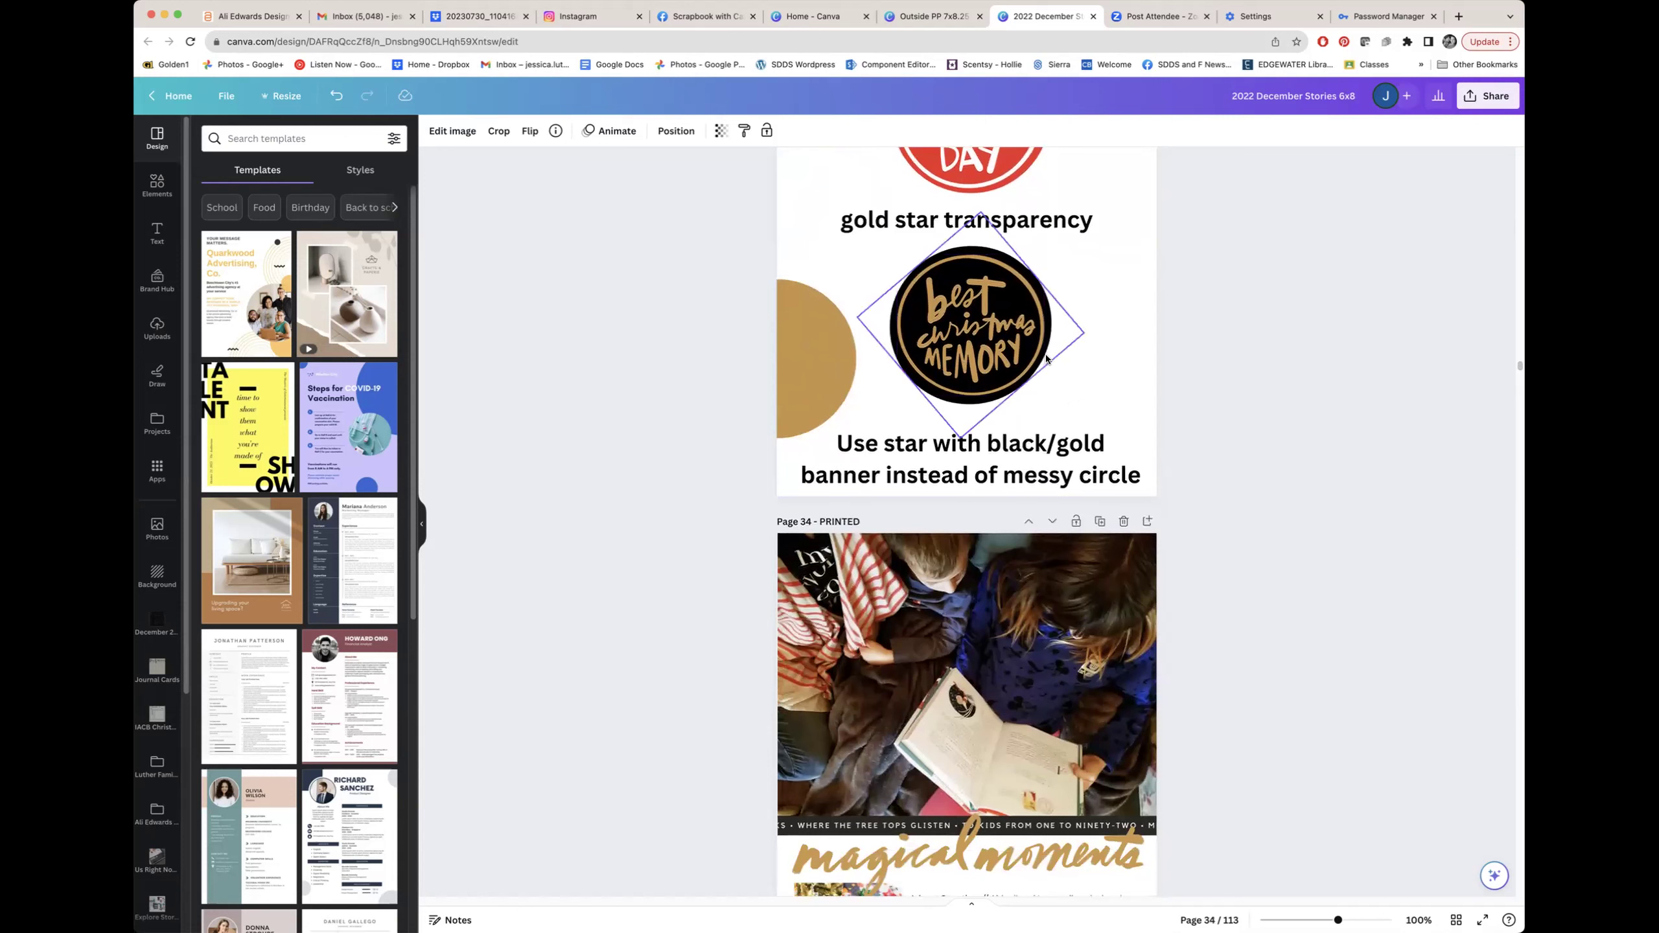
scroll(1242, 702, up, 2)
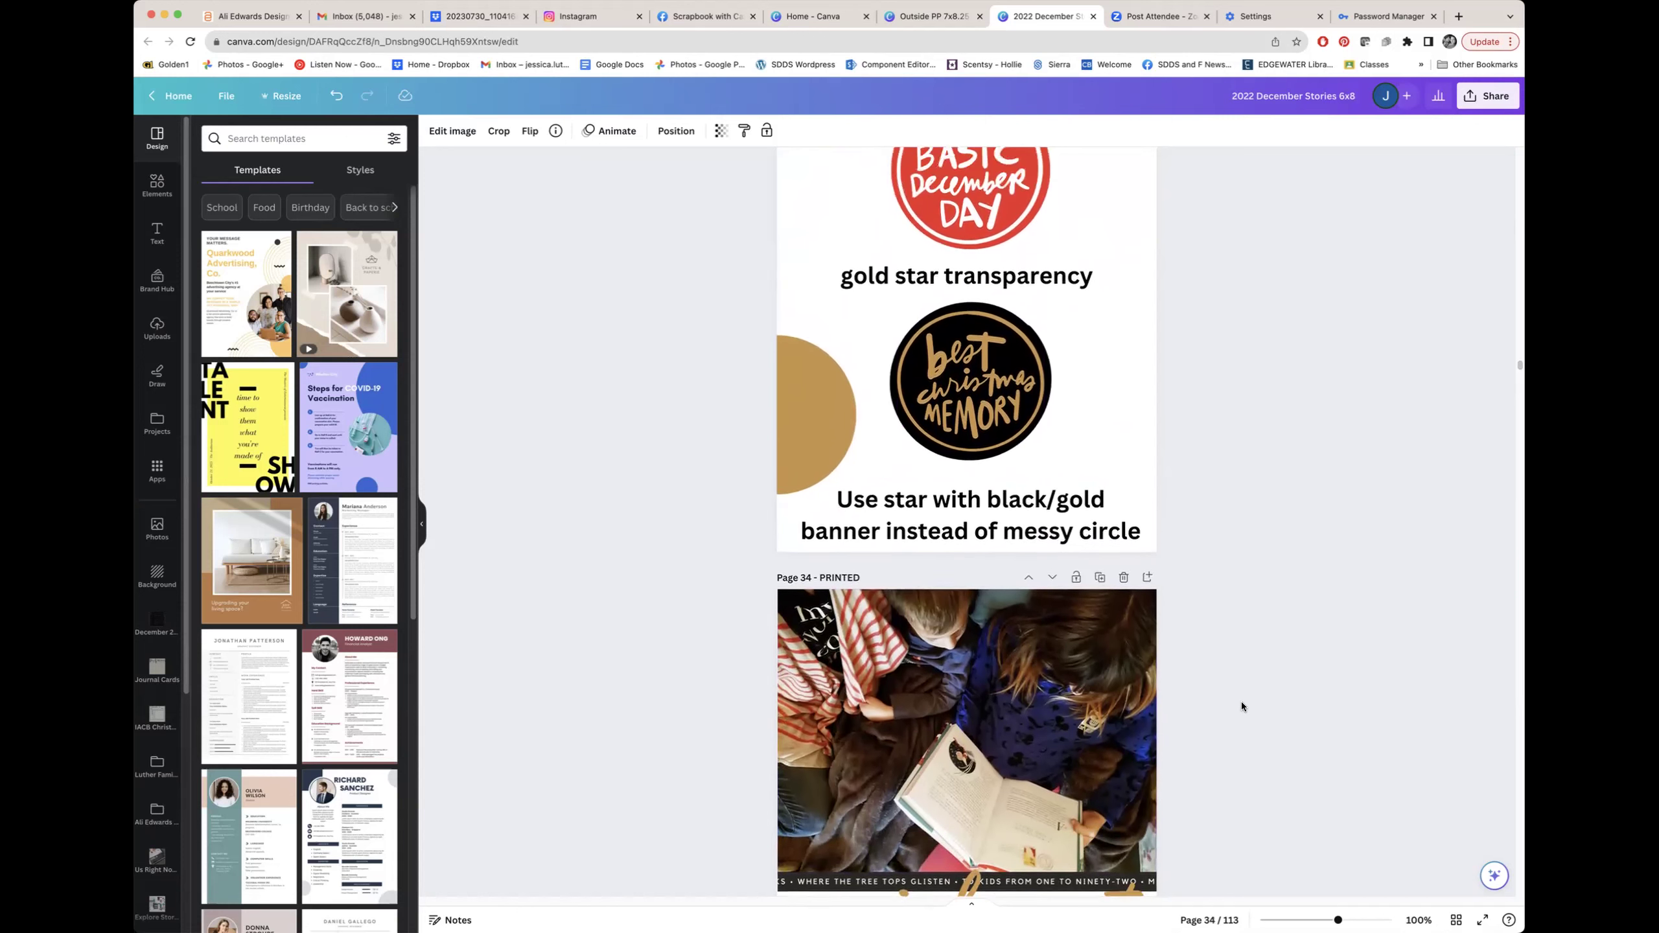
scroll(1242, 702, up, 1)
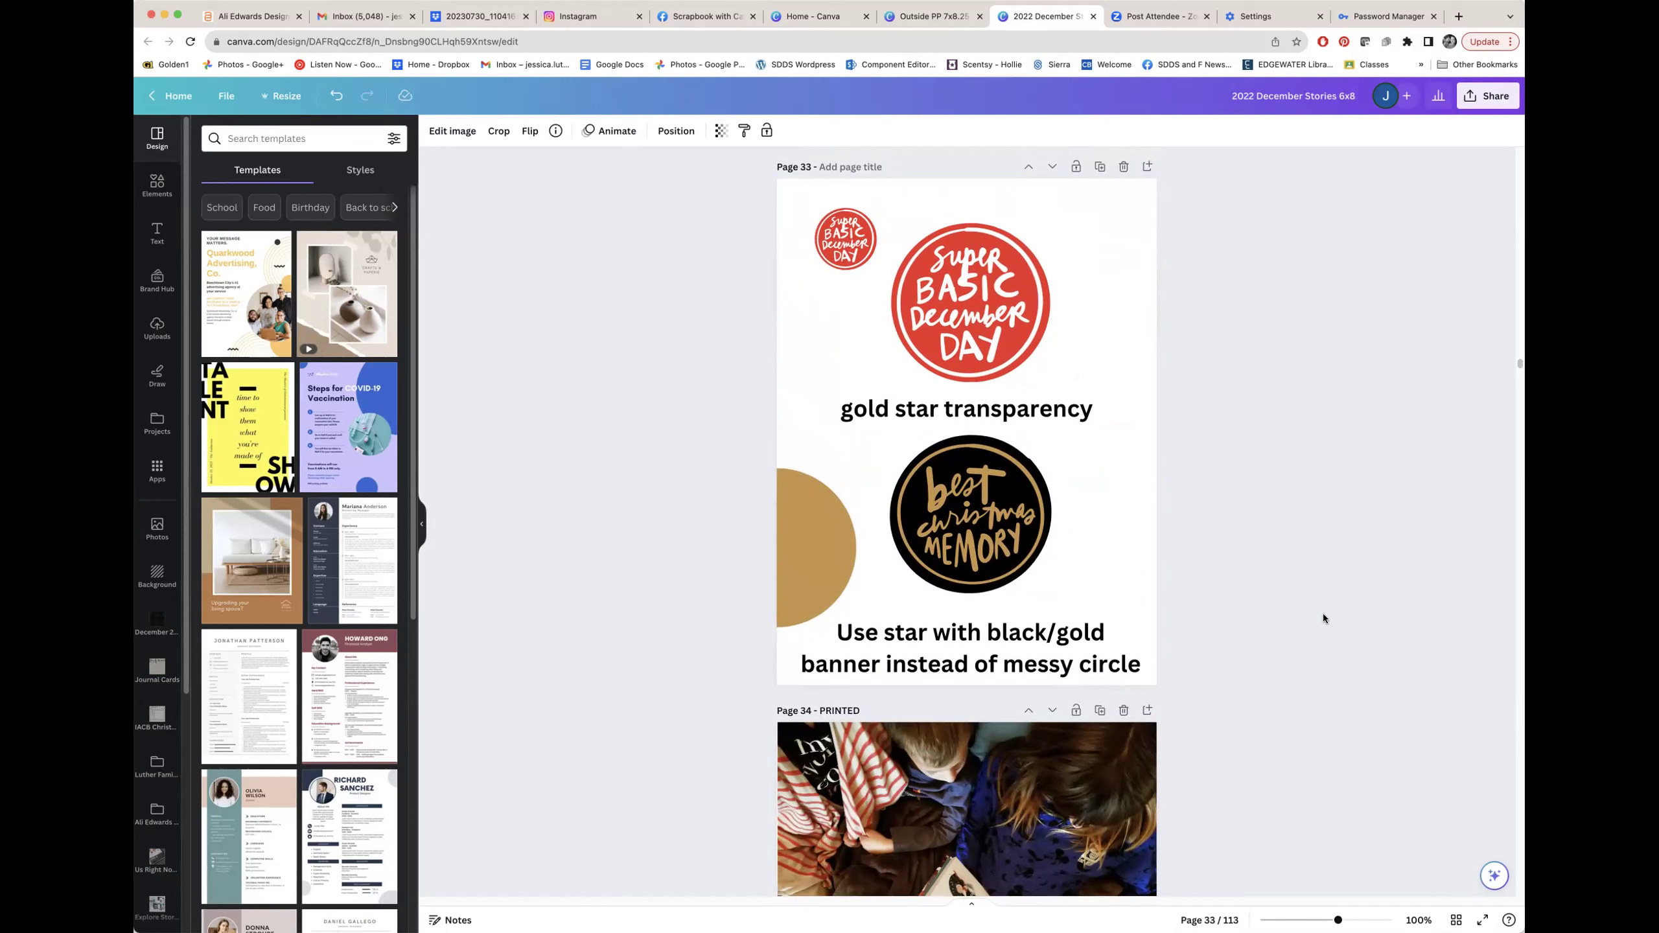
scroll(1323, 617, down, 3)
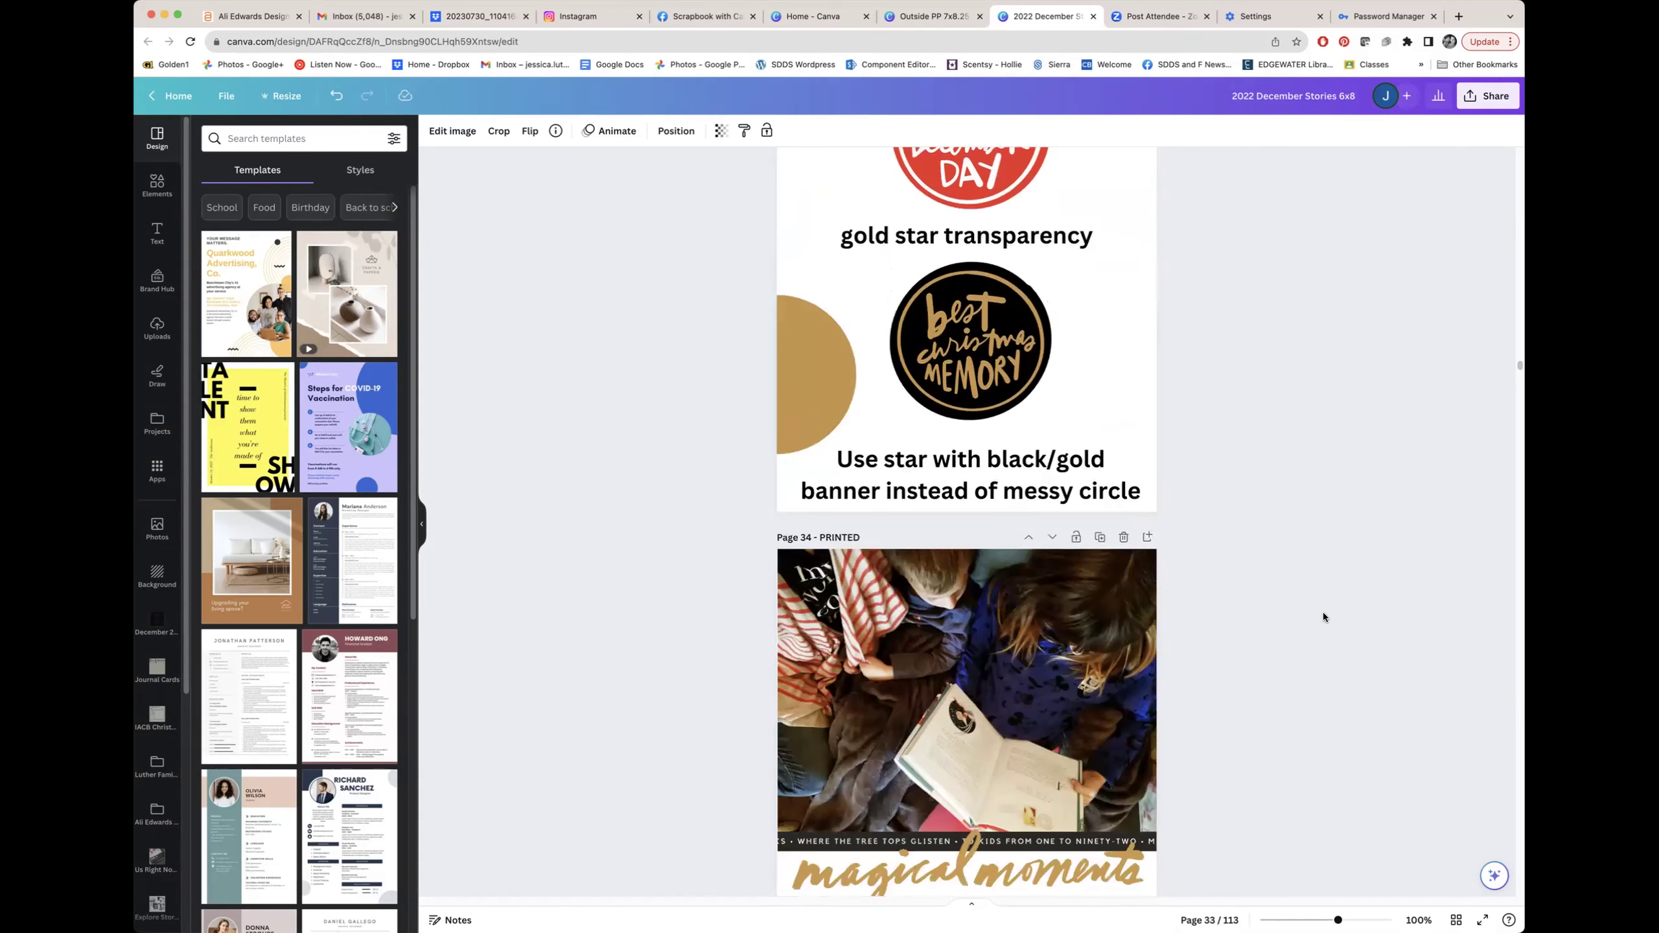
Examine page 34's "magical moments" Advent Storytime layout and page 35's Advent Calendars photo trio and journaling.
scroll(1324, 617, down, 3)
scroll(1322, 612, down, 10)
scroll(1322, 612, down, 3)
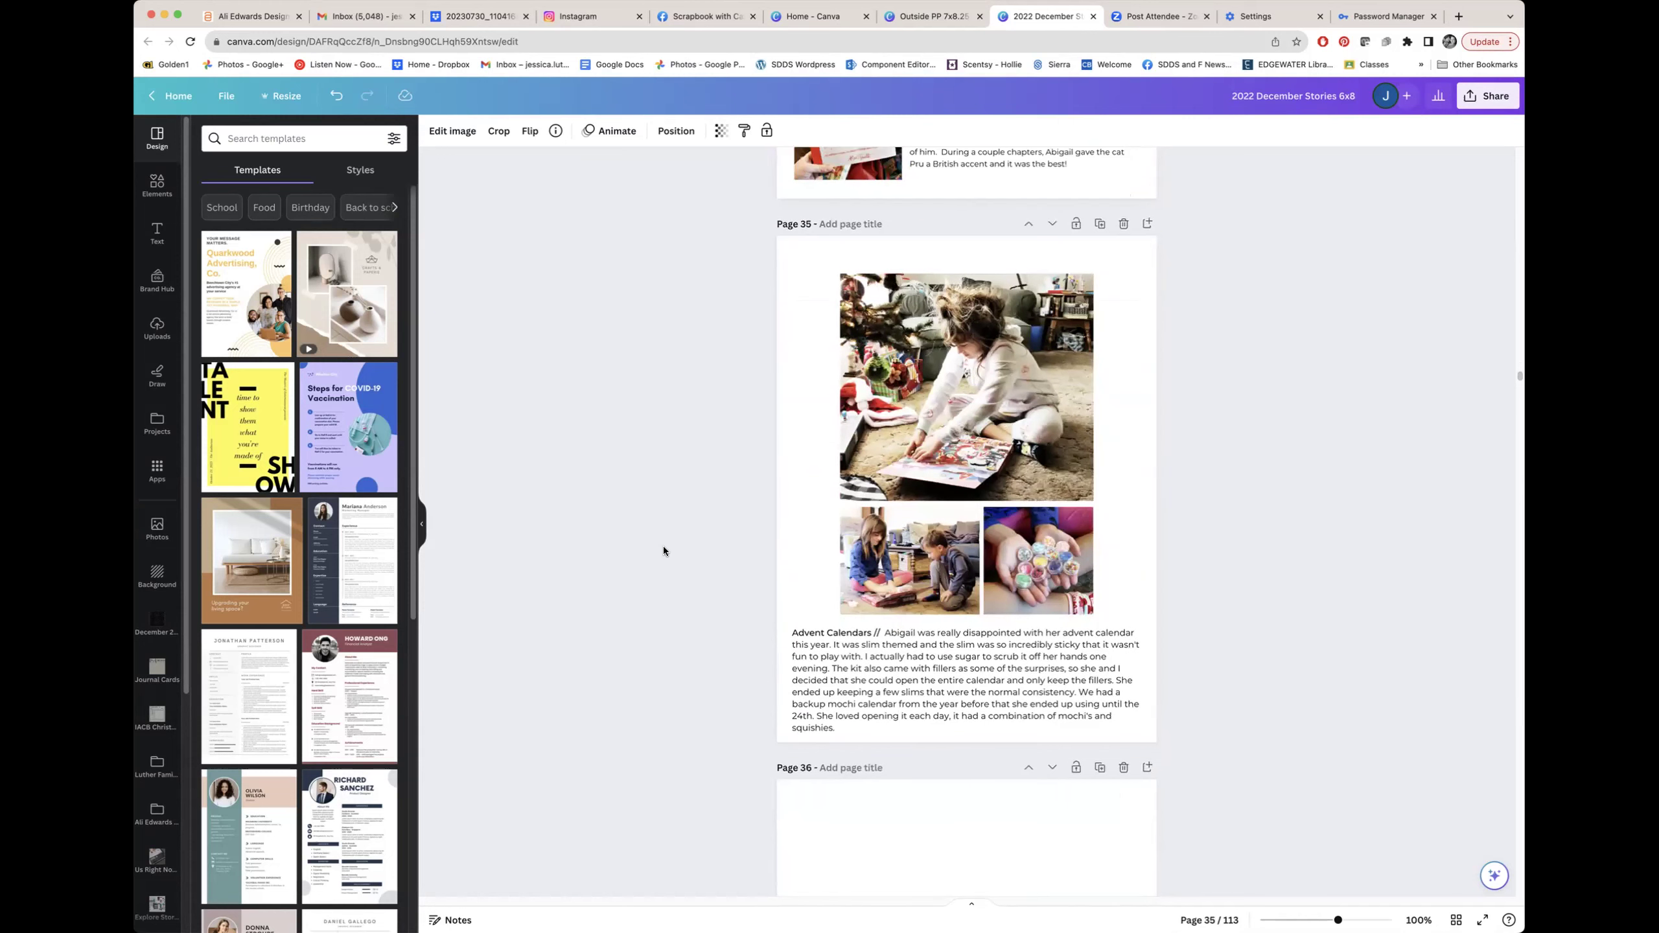
click(706, 619)
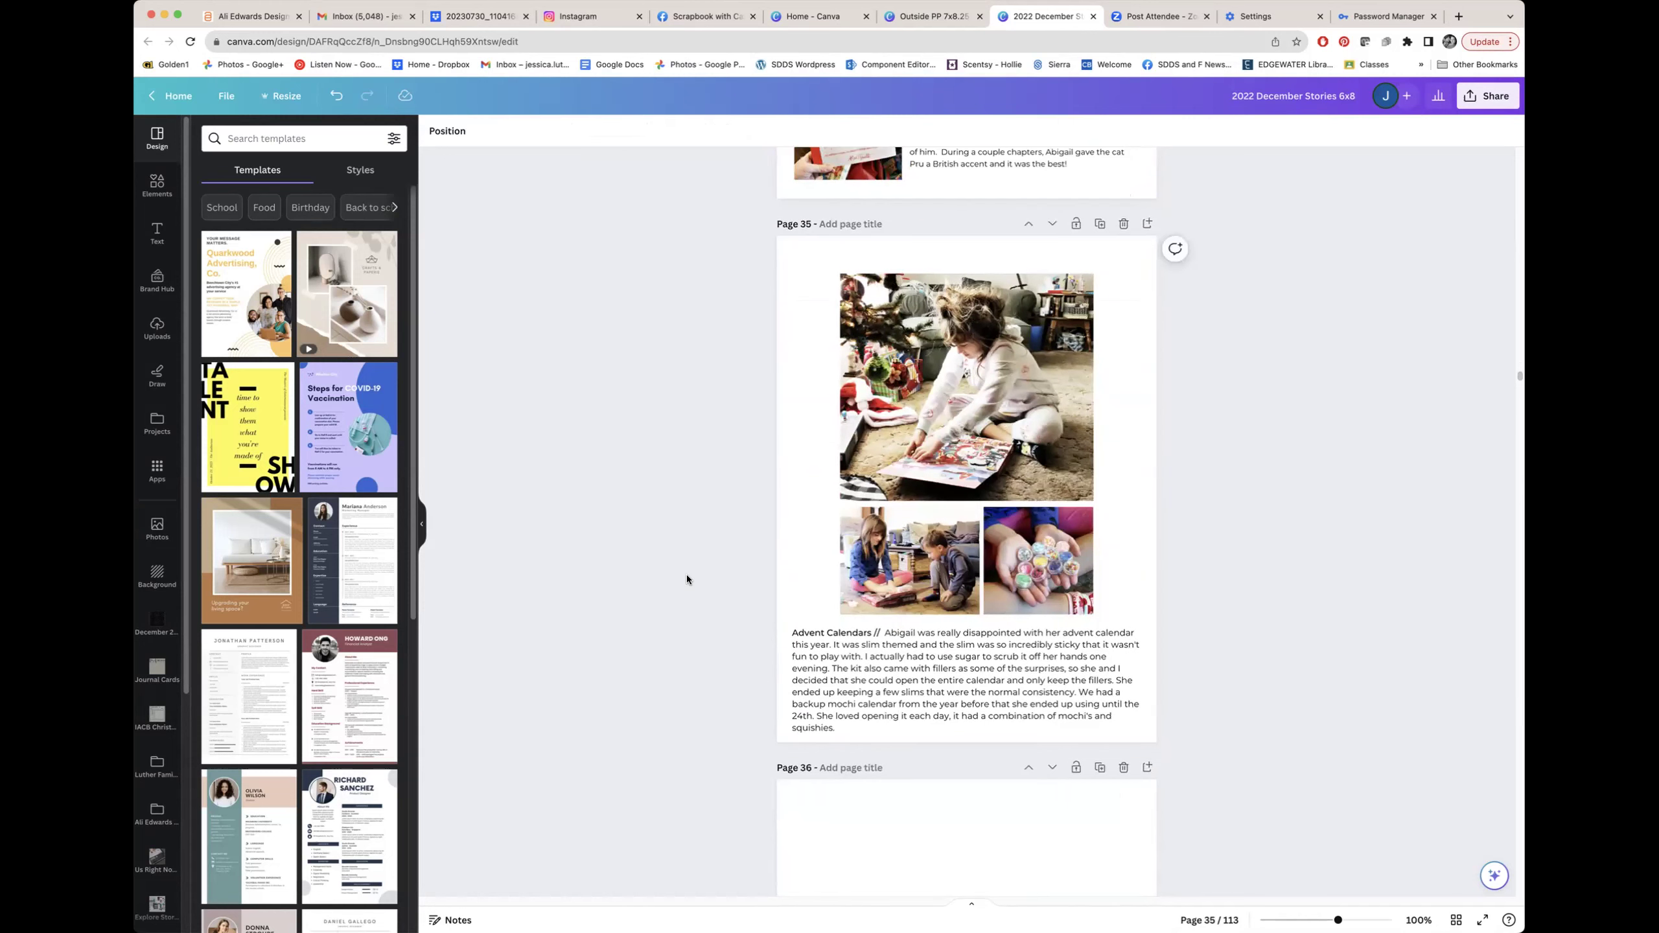
key(super+plus)
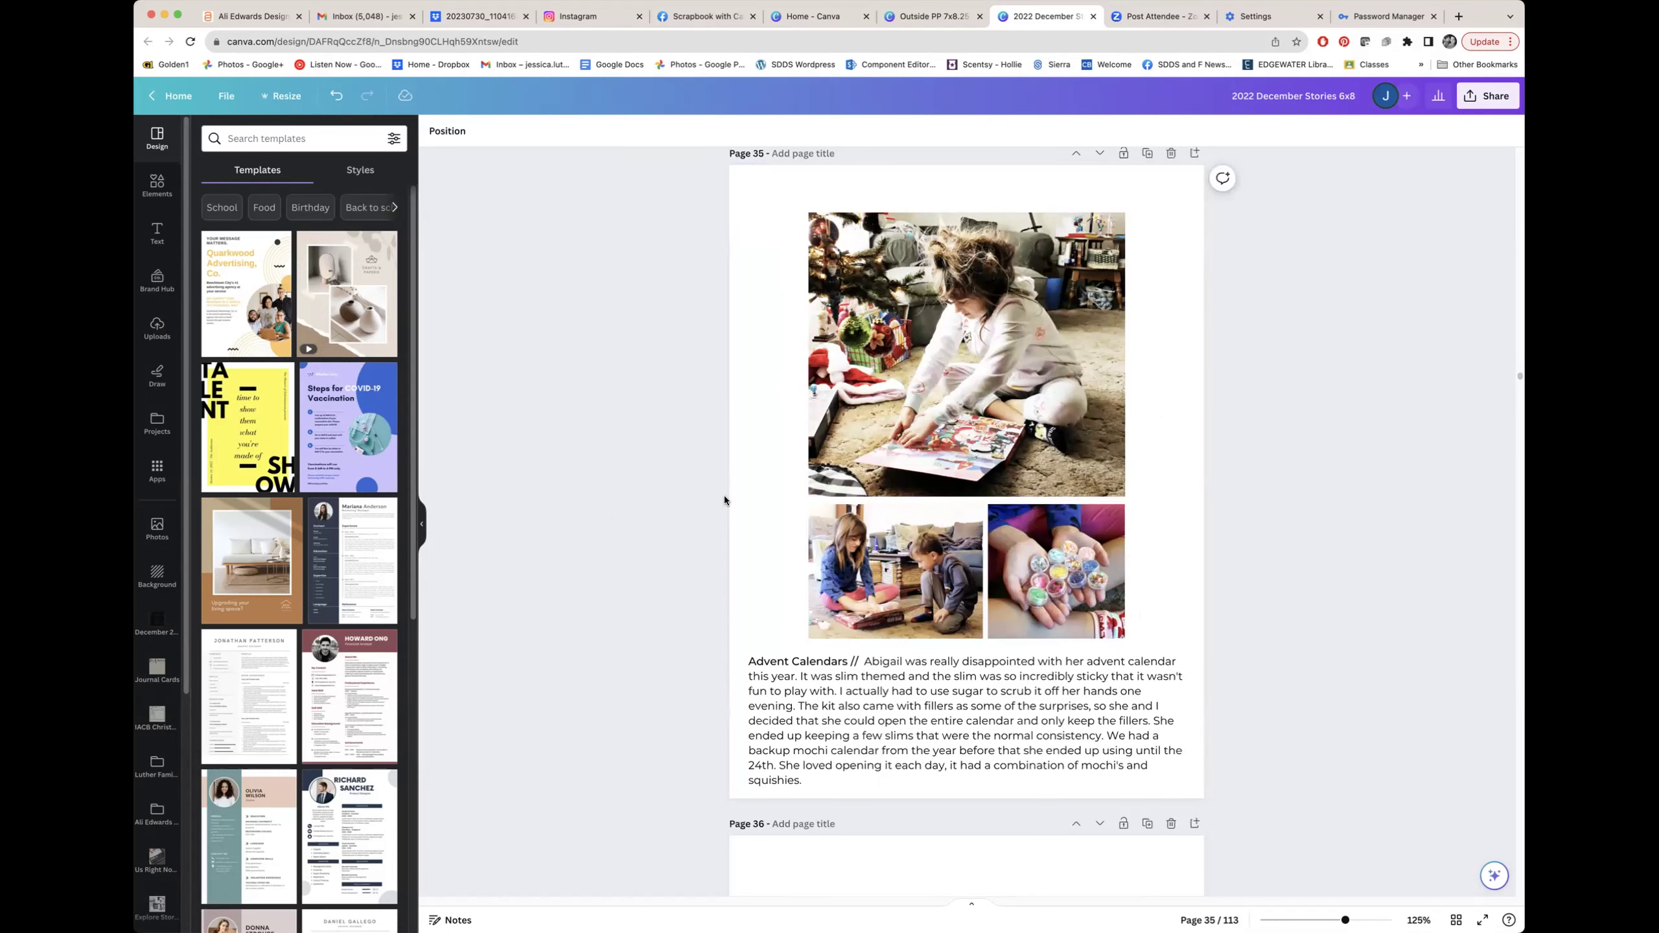
scroll(723, 495, up, 10)
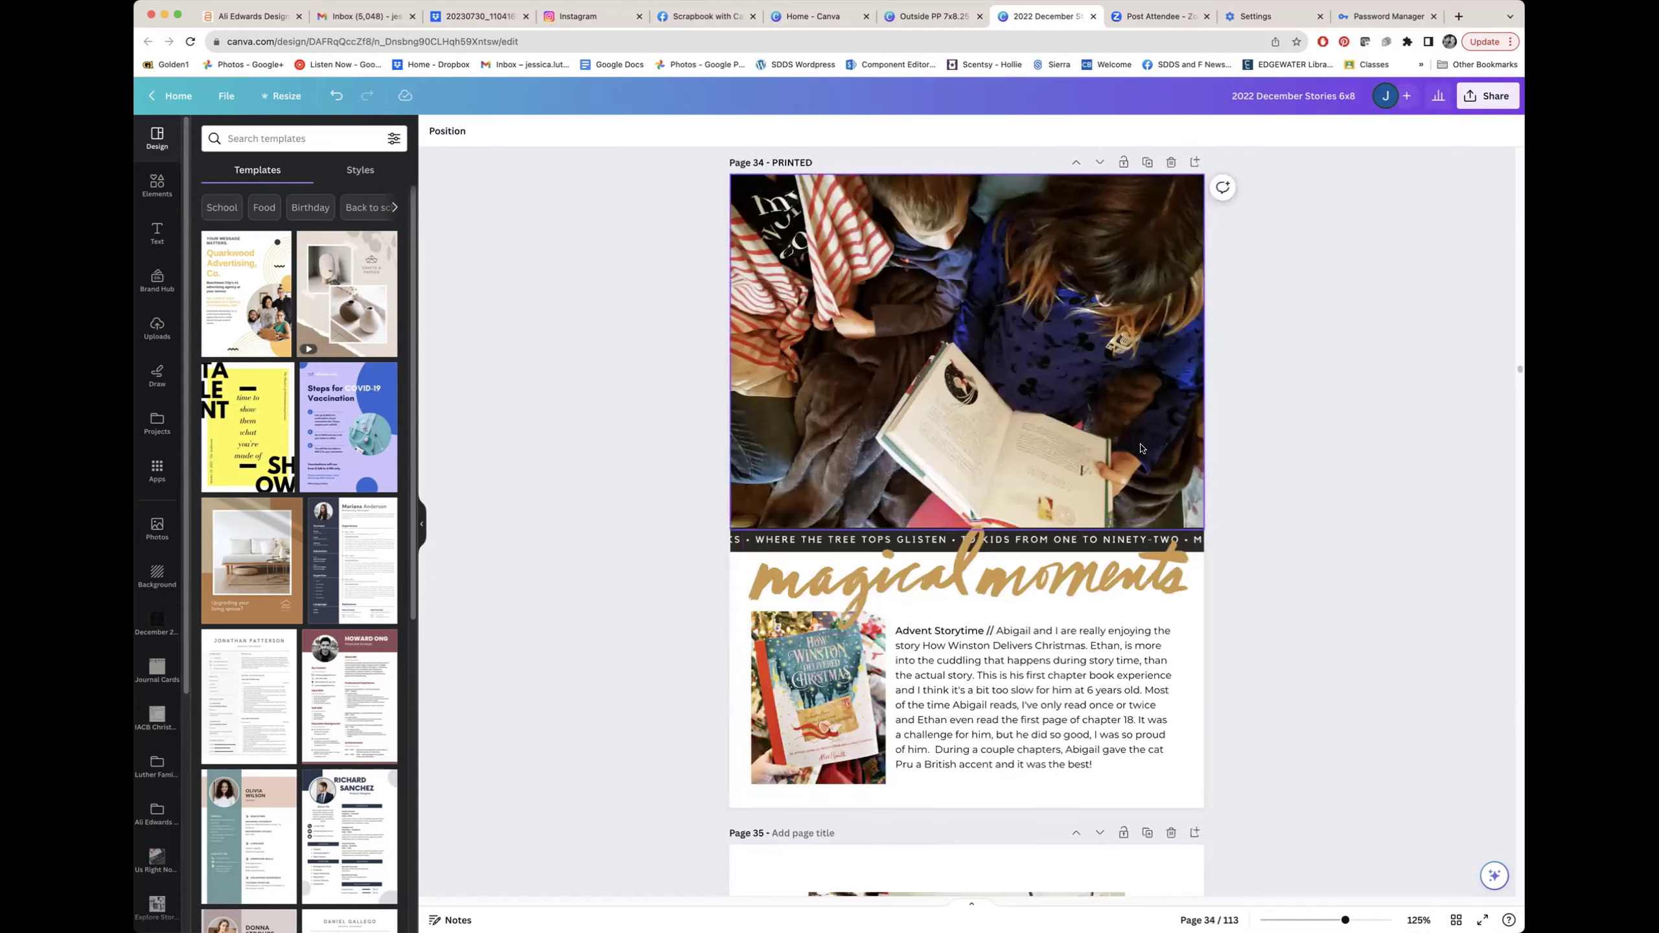
scroll(1140, 447, down, 5)
scroll(1141, 448, down, 3)
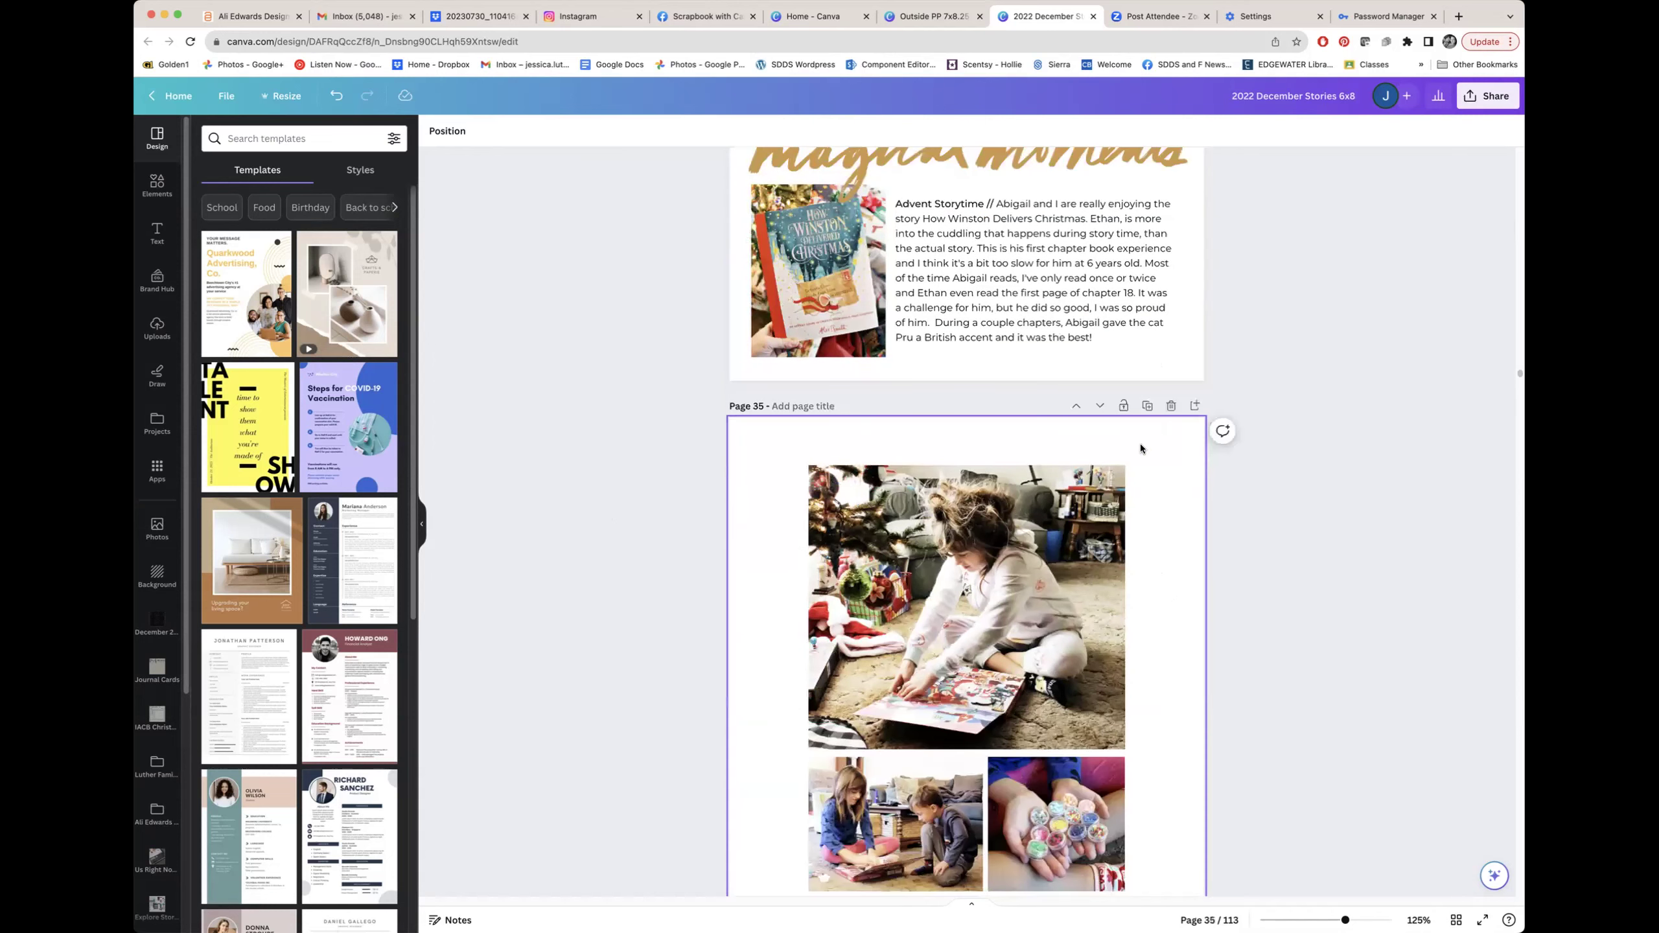
scroll(1234, 510, down, 4)
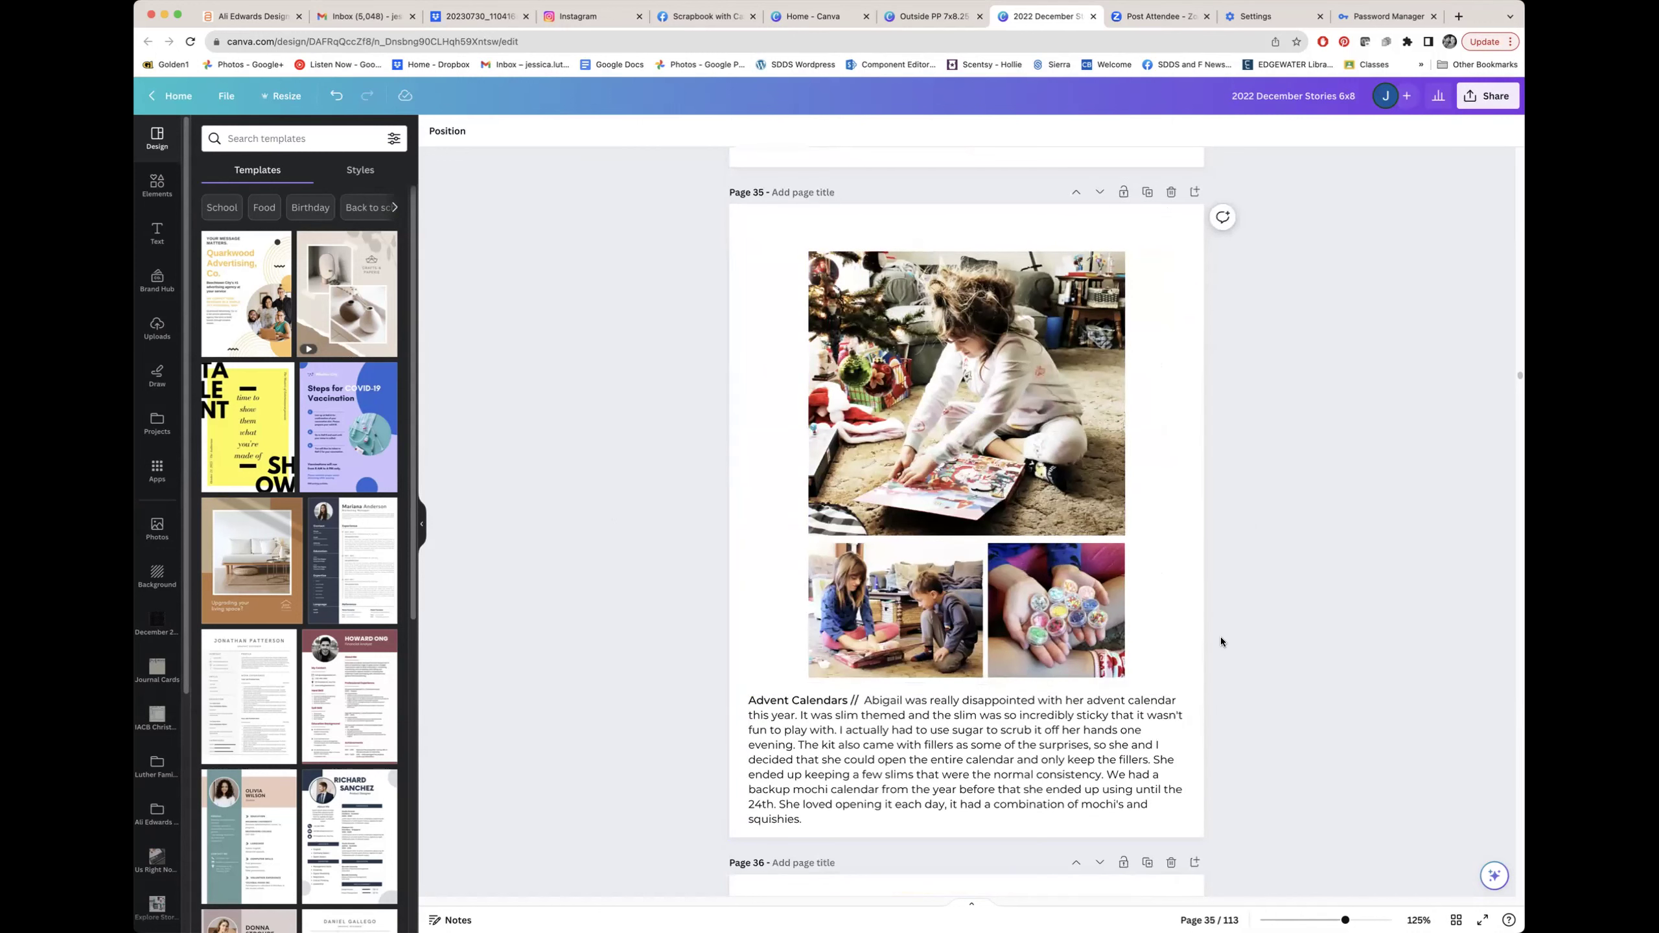
Examine page 36's note about the insert with figures and page 37's Advent Calendars story with the Marvel book photo.
scroll(1221, 639, down, 6)
scroll(1221, 637, down, 7)
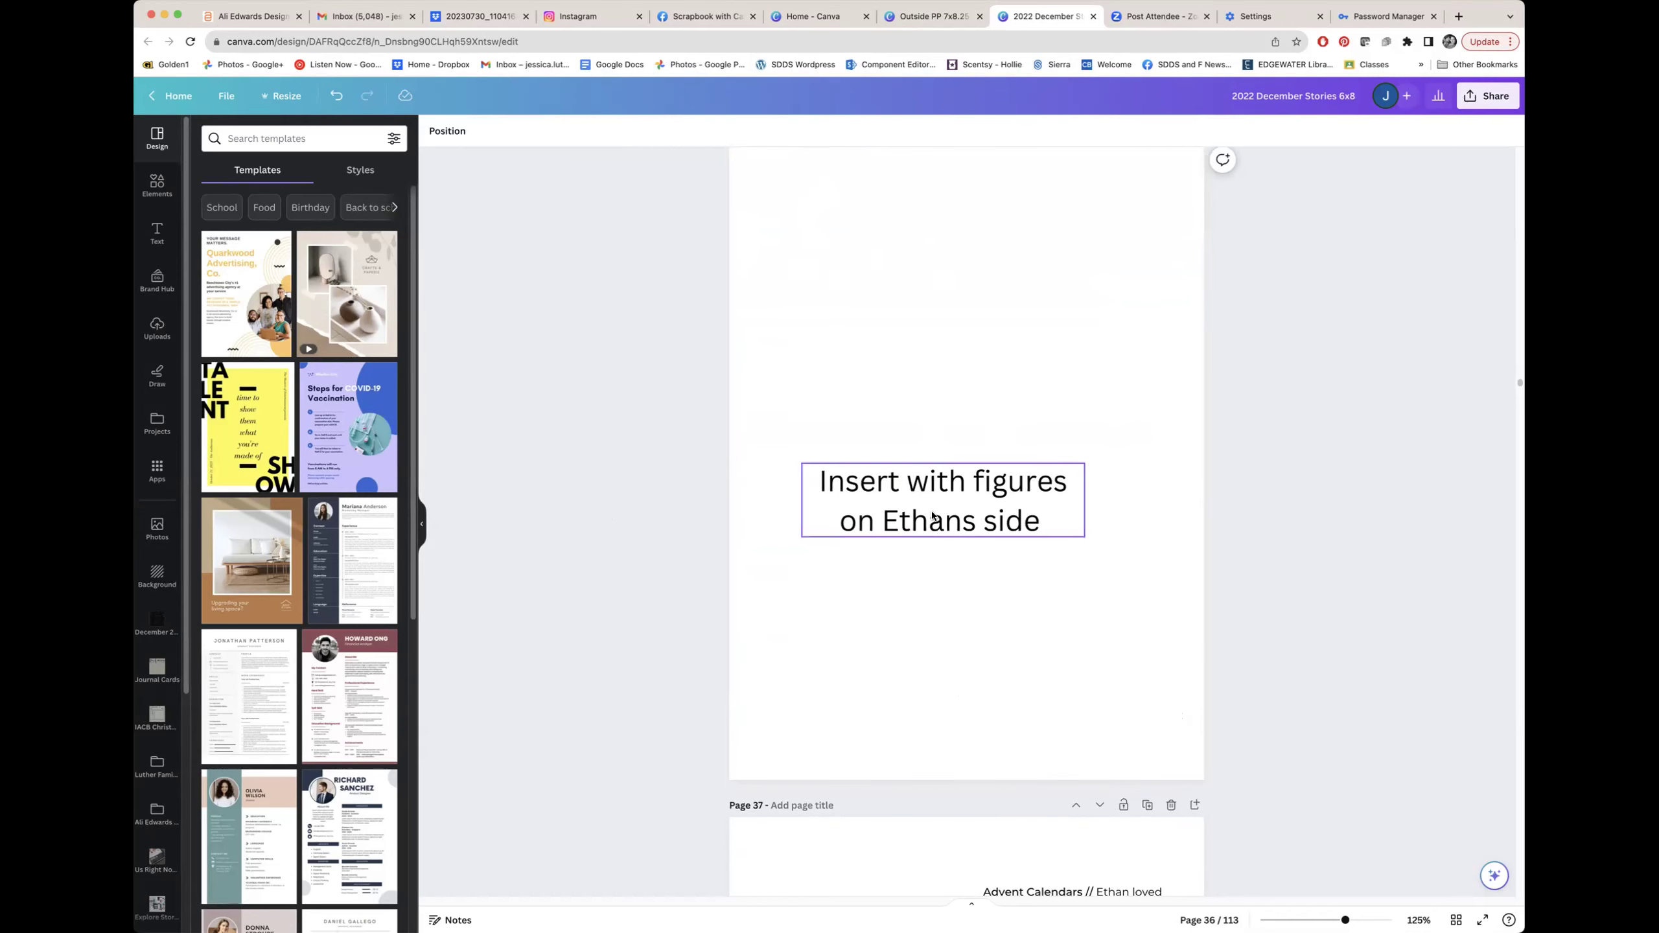
scroll(930, 515, down, 7)
scroll(930, 515, down, 3)
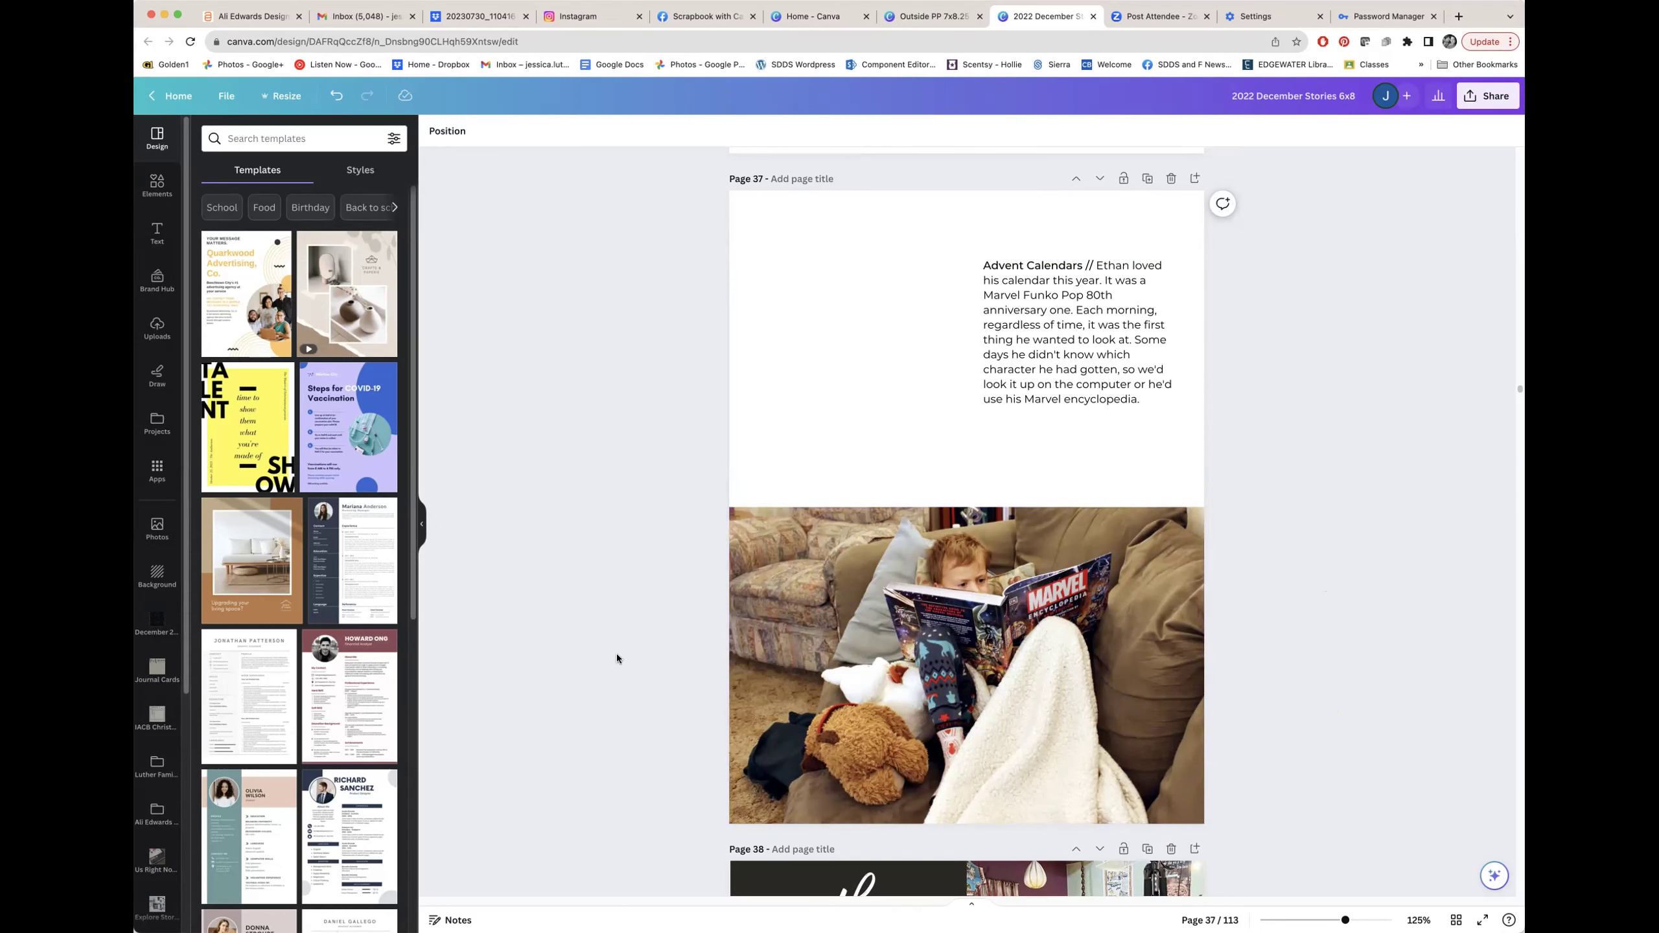
scroll(1344, 633, down, 5)
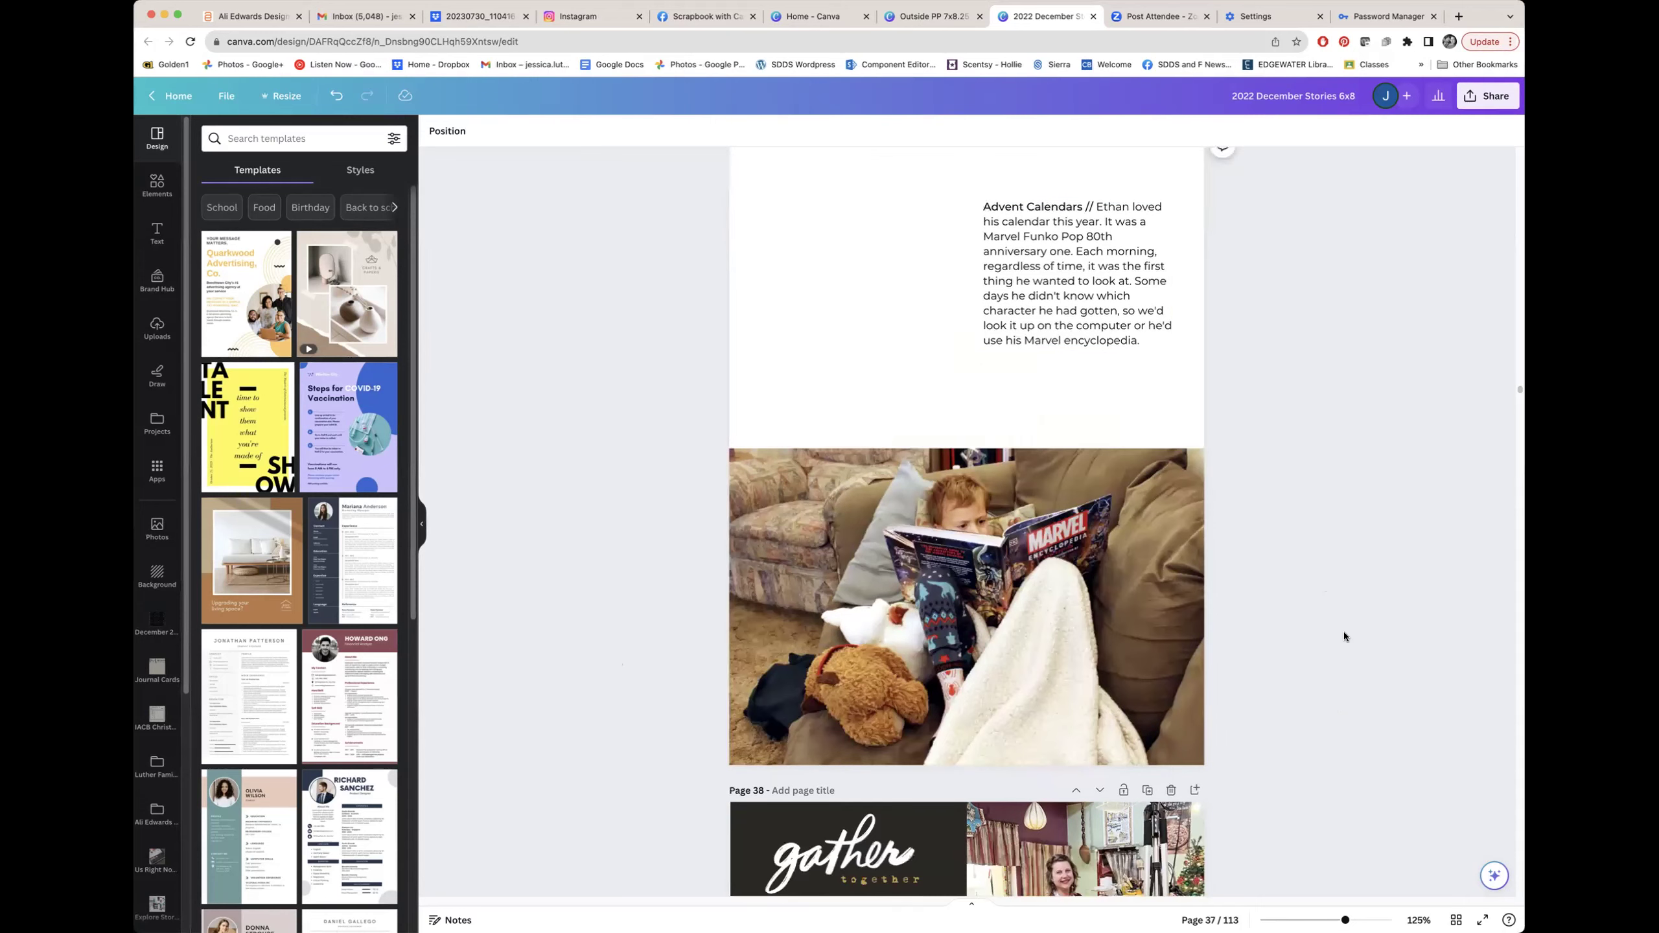
Examine page 38's "gather together" cooking class story and page 39's nine-square grid of photos and patterned paper.
scroll(1345, 634, down, 4)
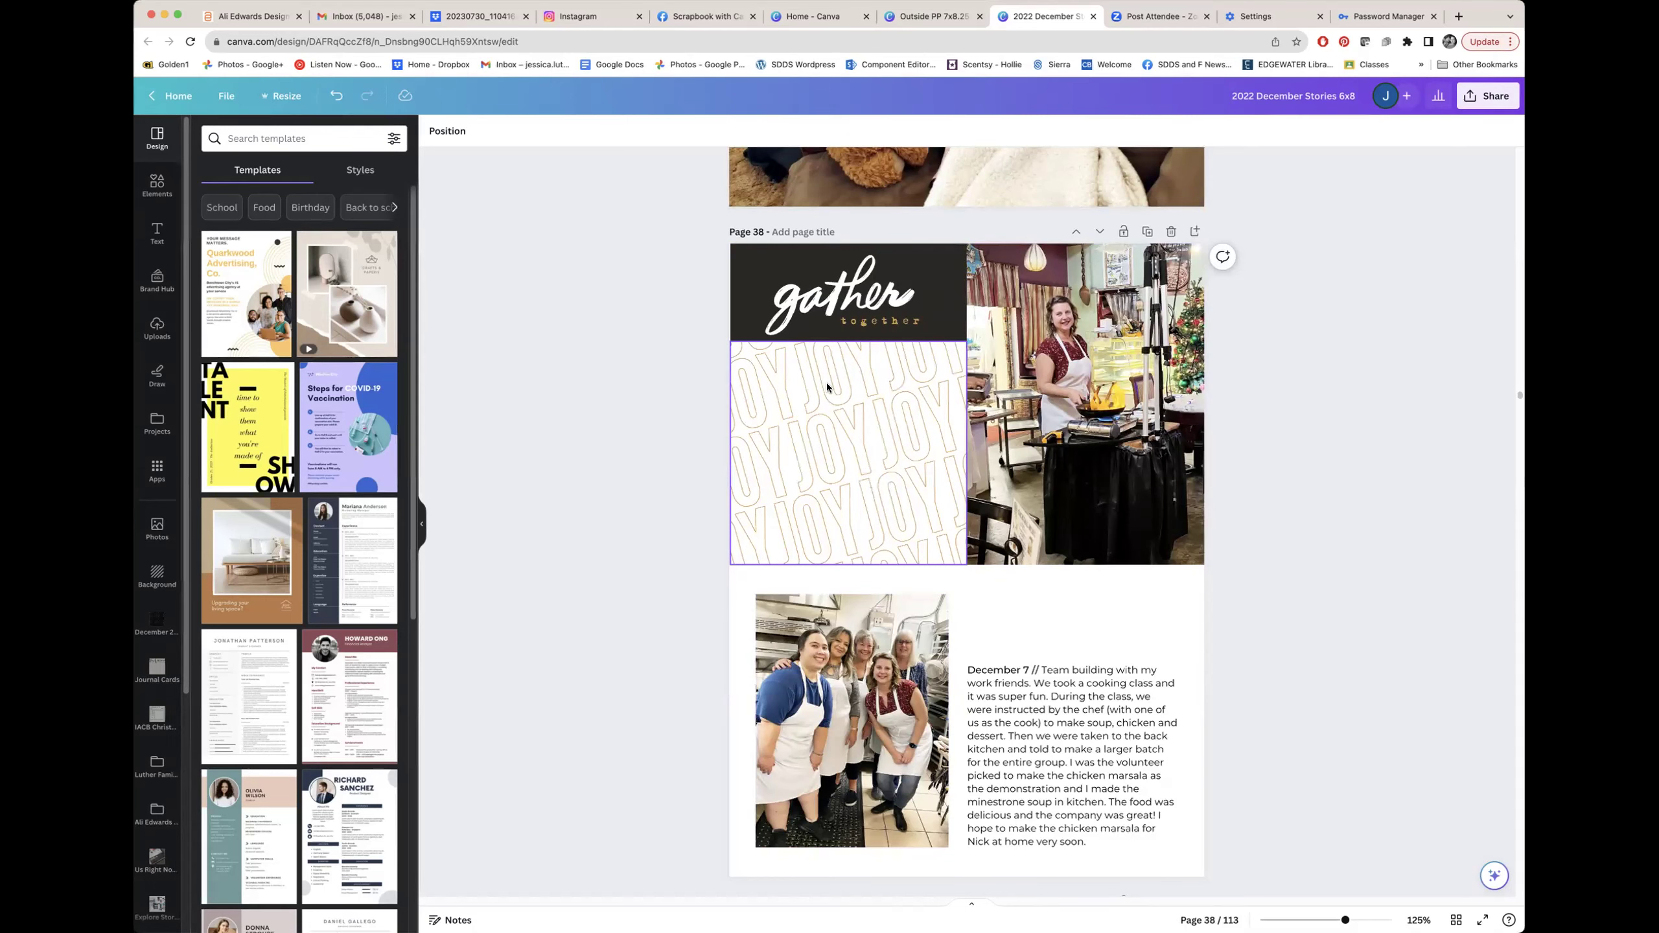
scroll(1252, 546, down, 7)
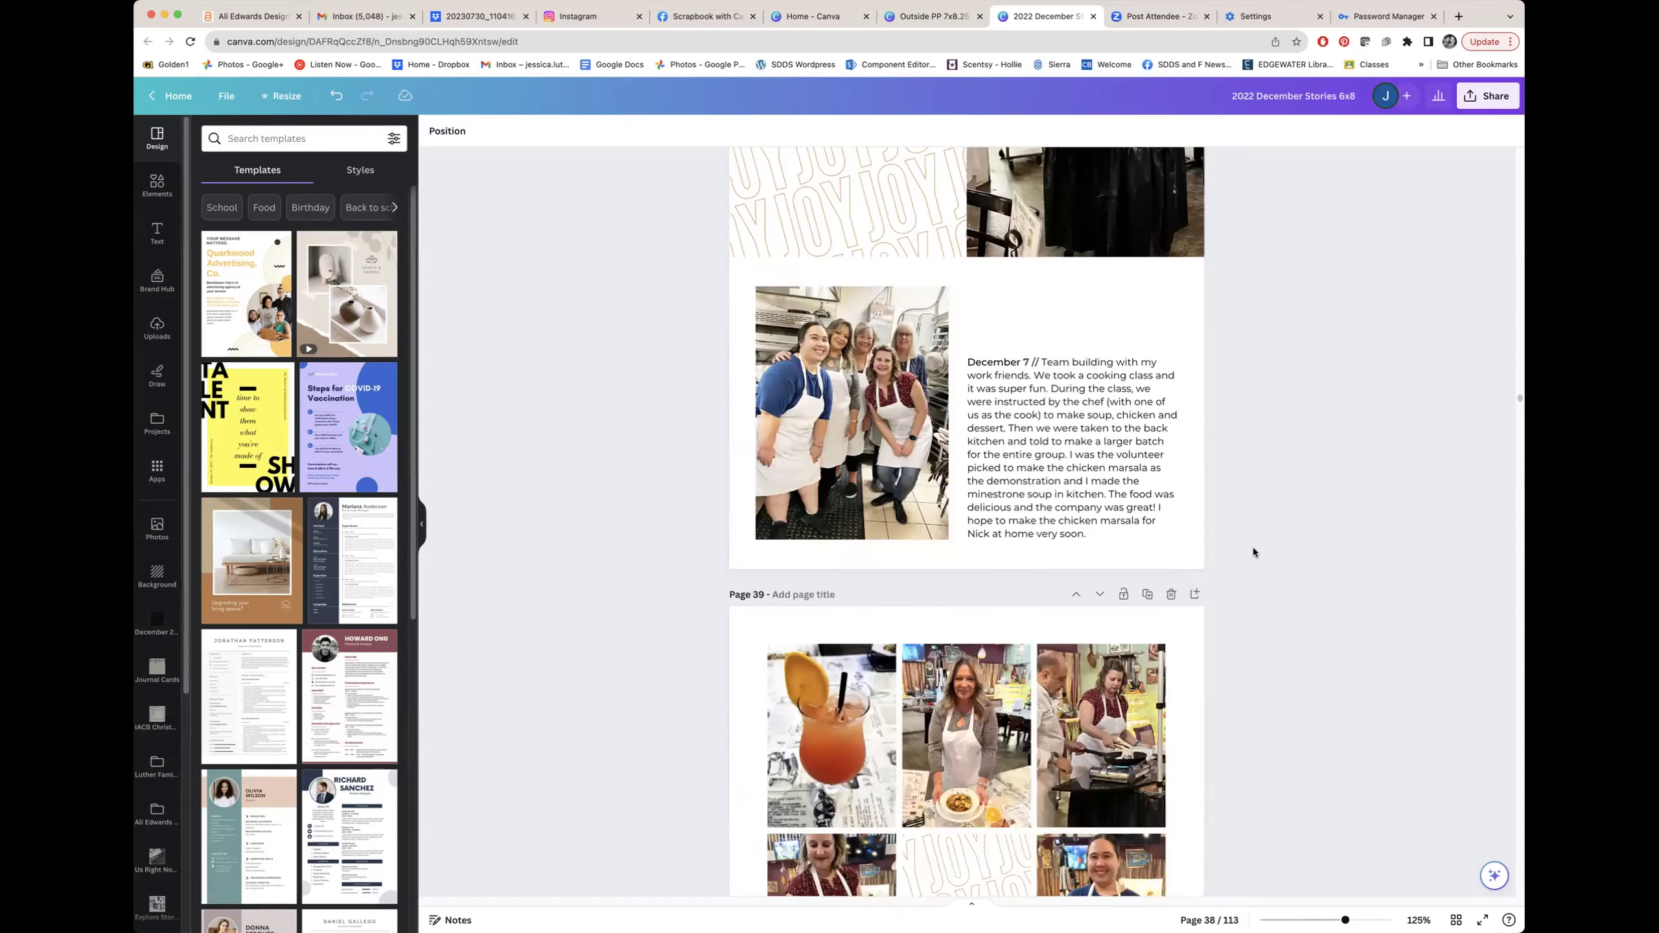
scroll(1252, 552, down, 3)
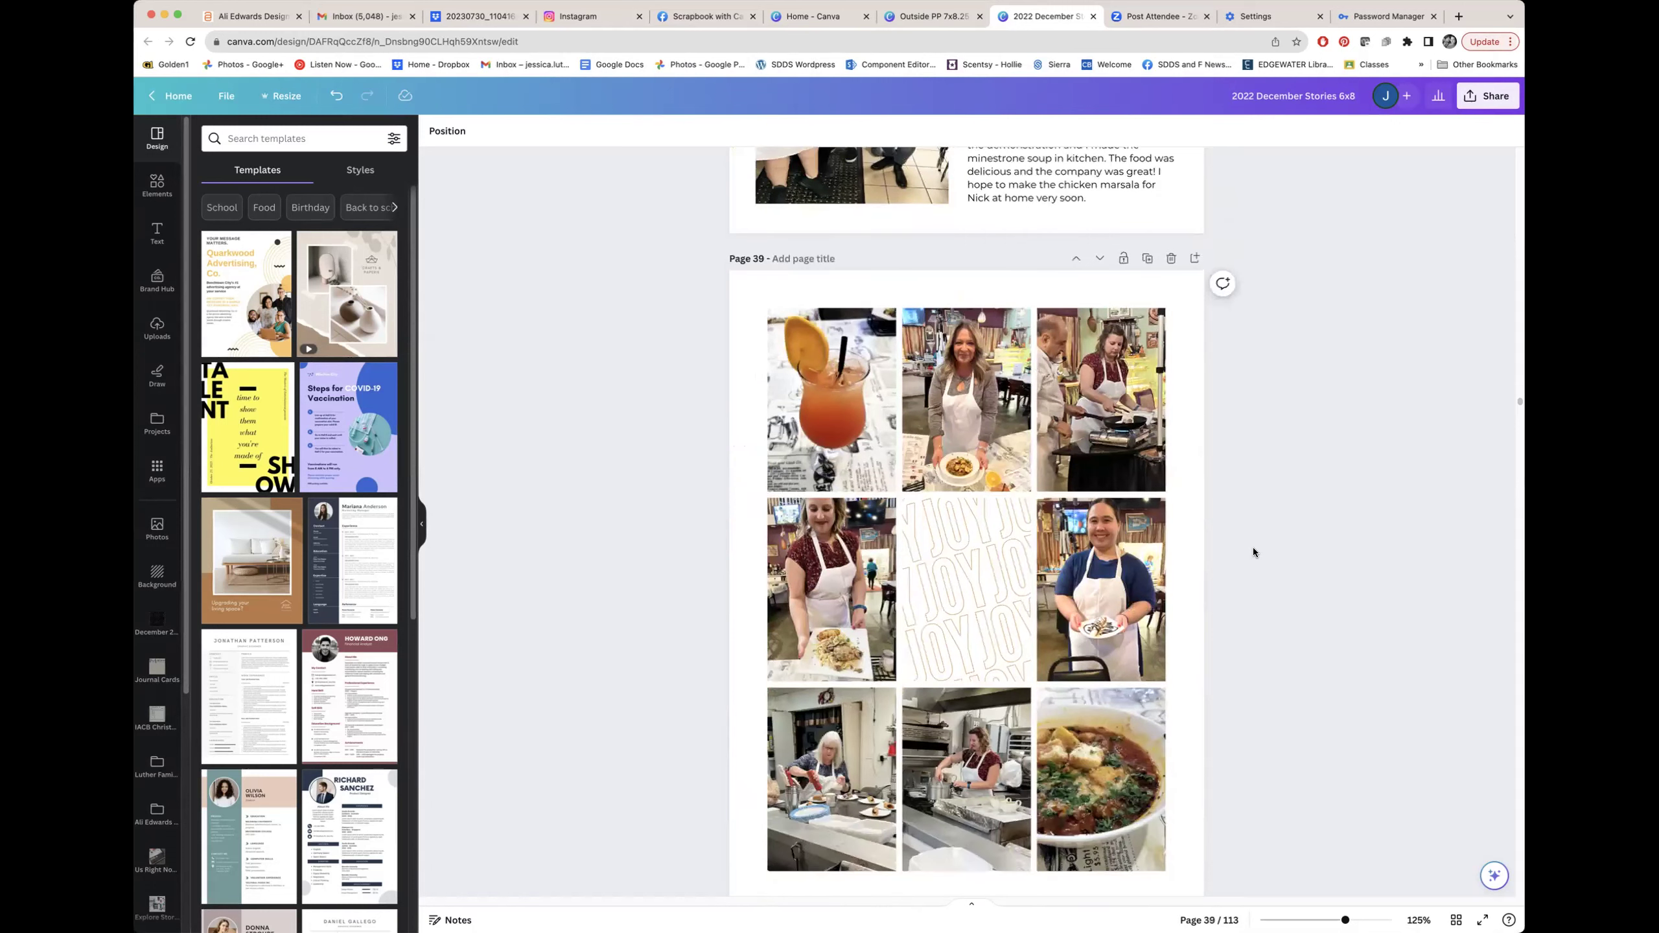
scroll(1252, 552, down, 1)
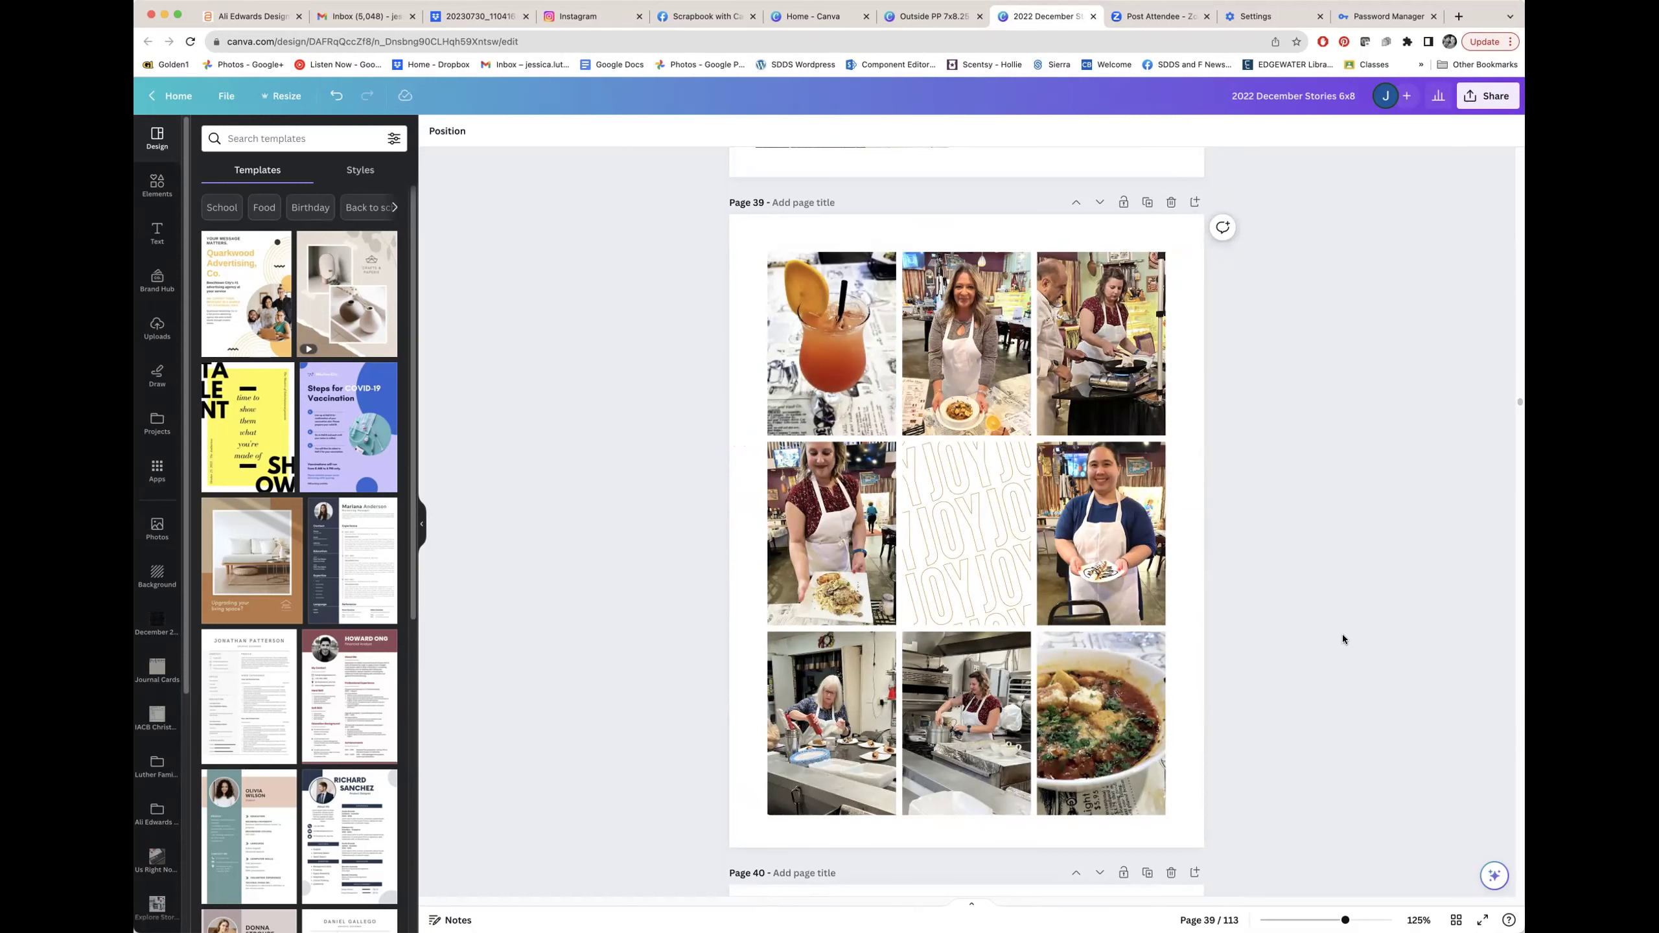
Inspect how the elements of page 40's Christmas shopping layout sit within the page by briefly selecting them together.
scroll(1343, 638, down, 5)
scroll(1343, 639, down, 6)
scroll(1342, 638, up, 1)
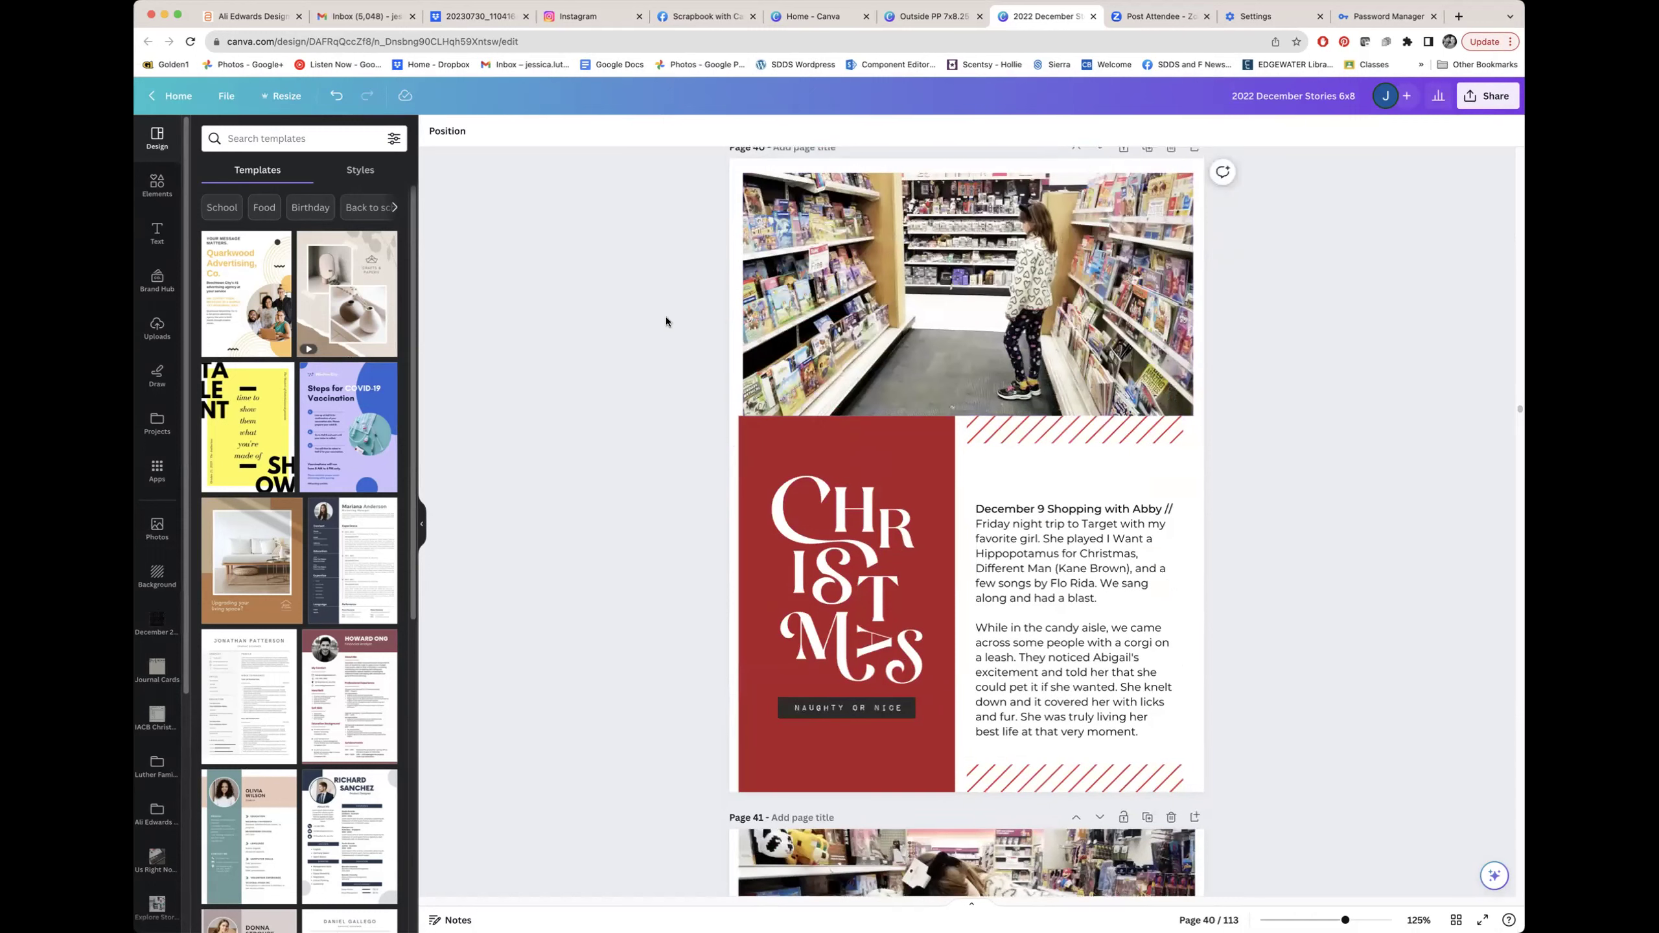
drag(676, 354, 718, 365)
drag(1241, 589, 1296, 790)
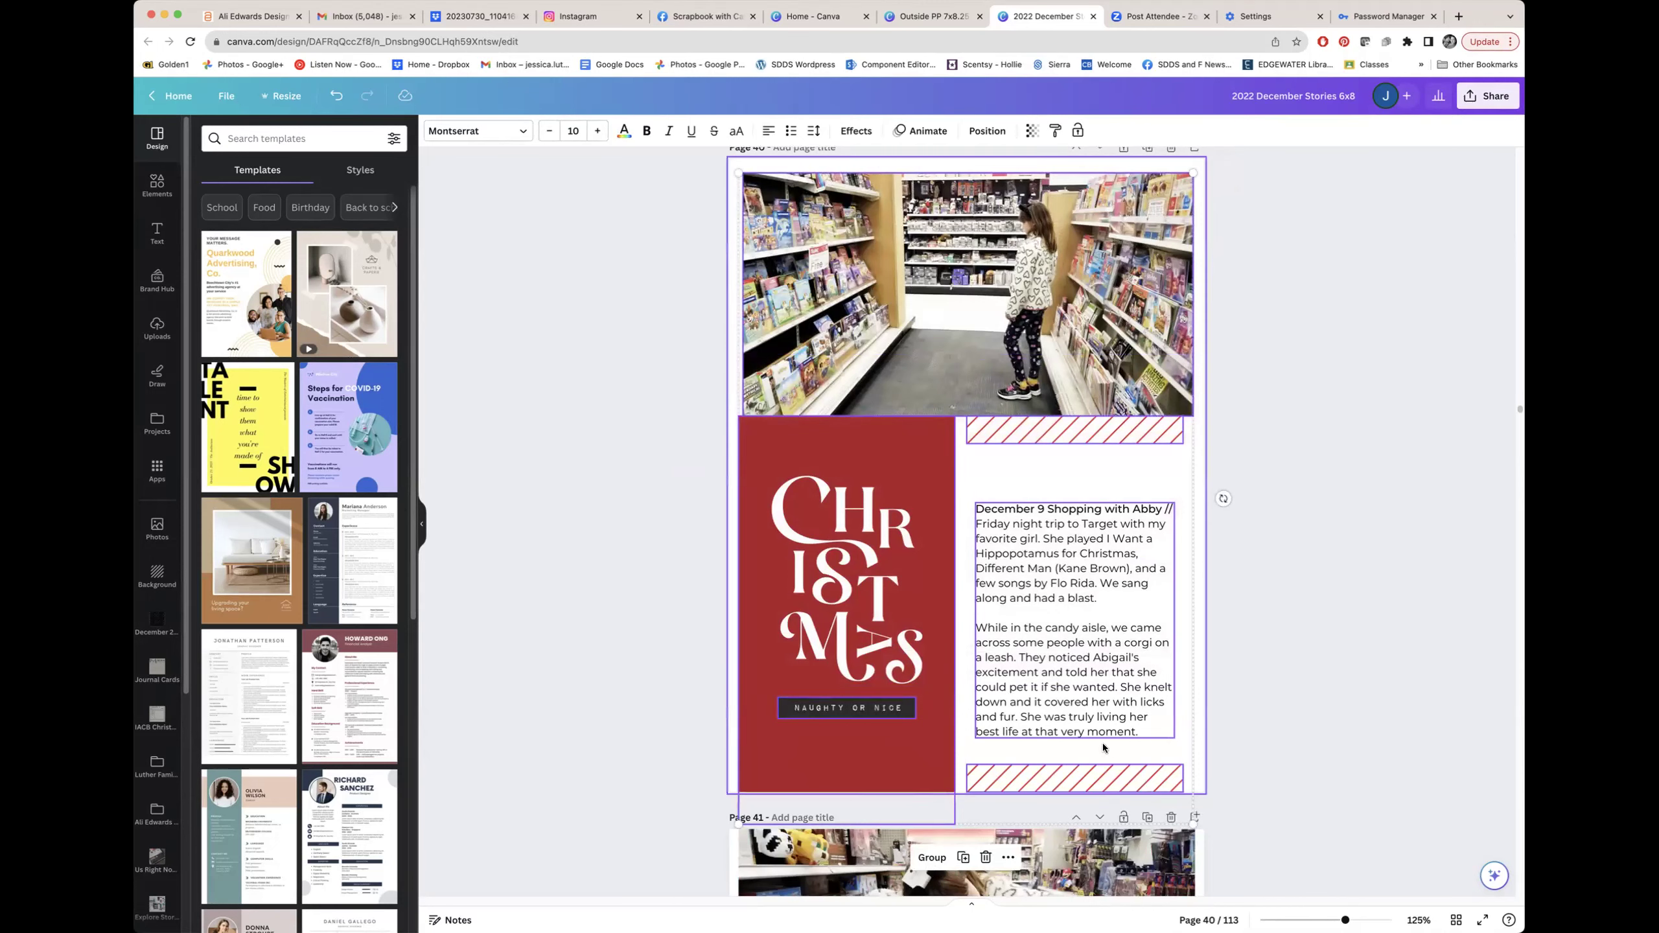
click(1242, 706)
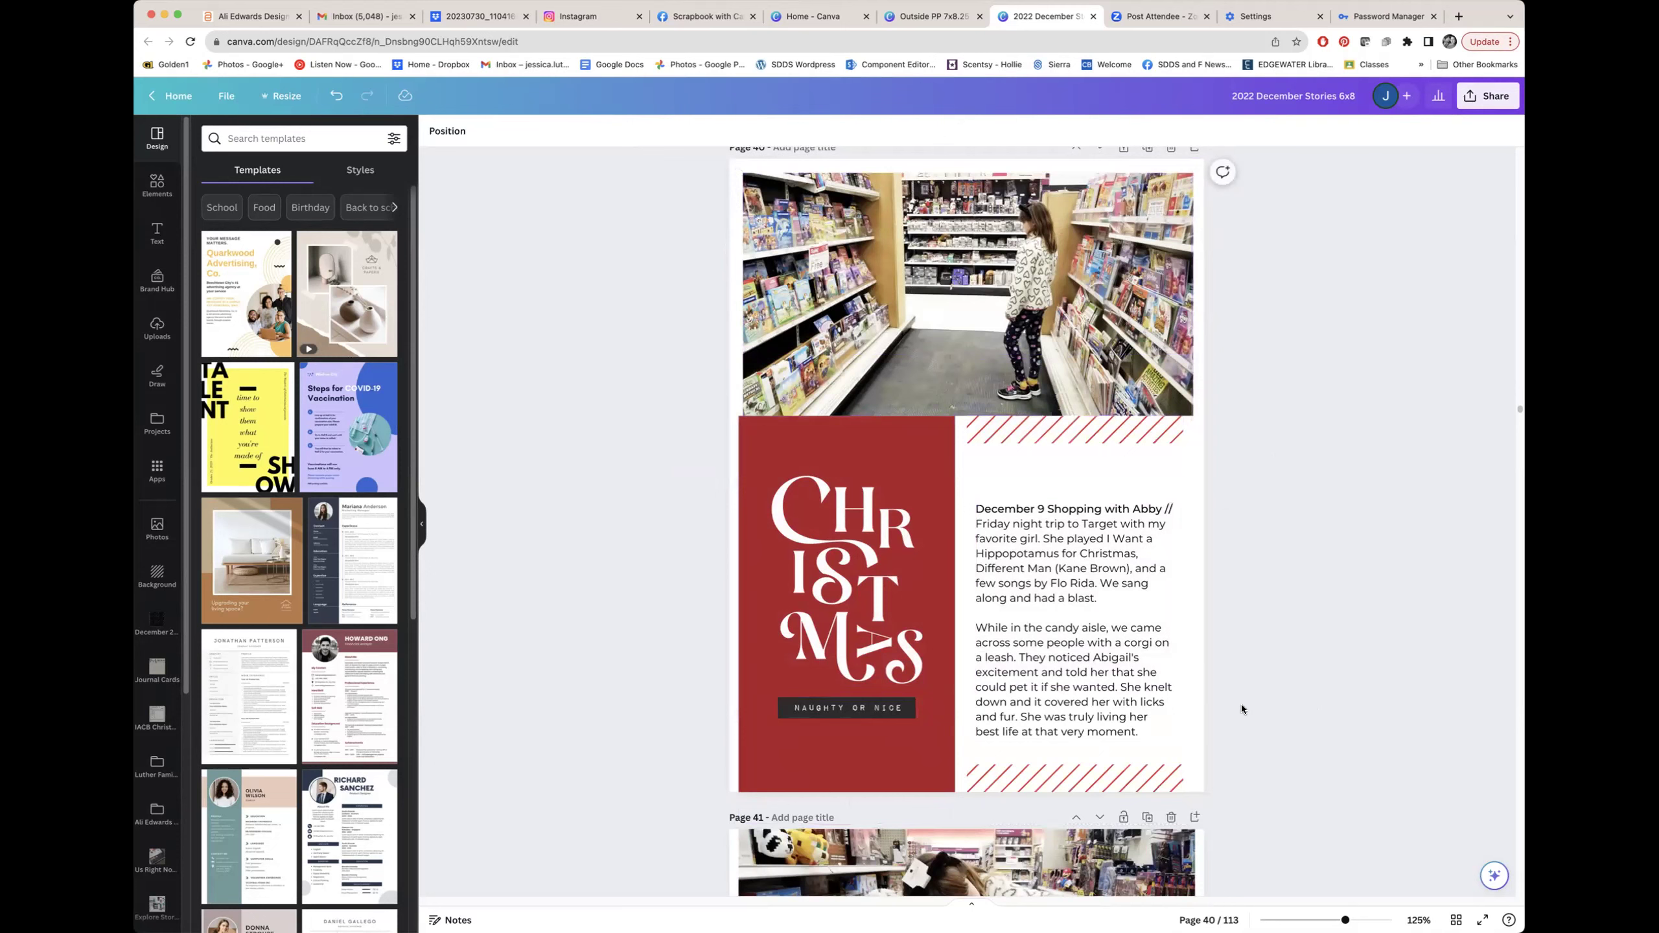
Compare page 40's wide store photo and red Christmas card layout with the photo grid on page 39.
scroll(1249, 696, down, 1)
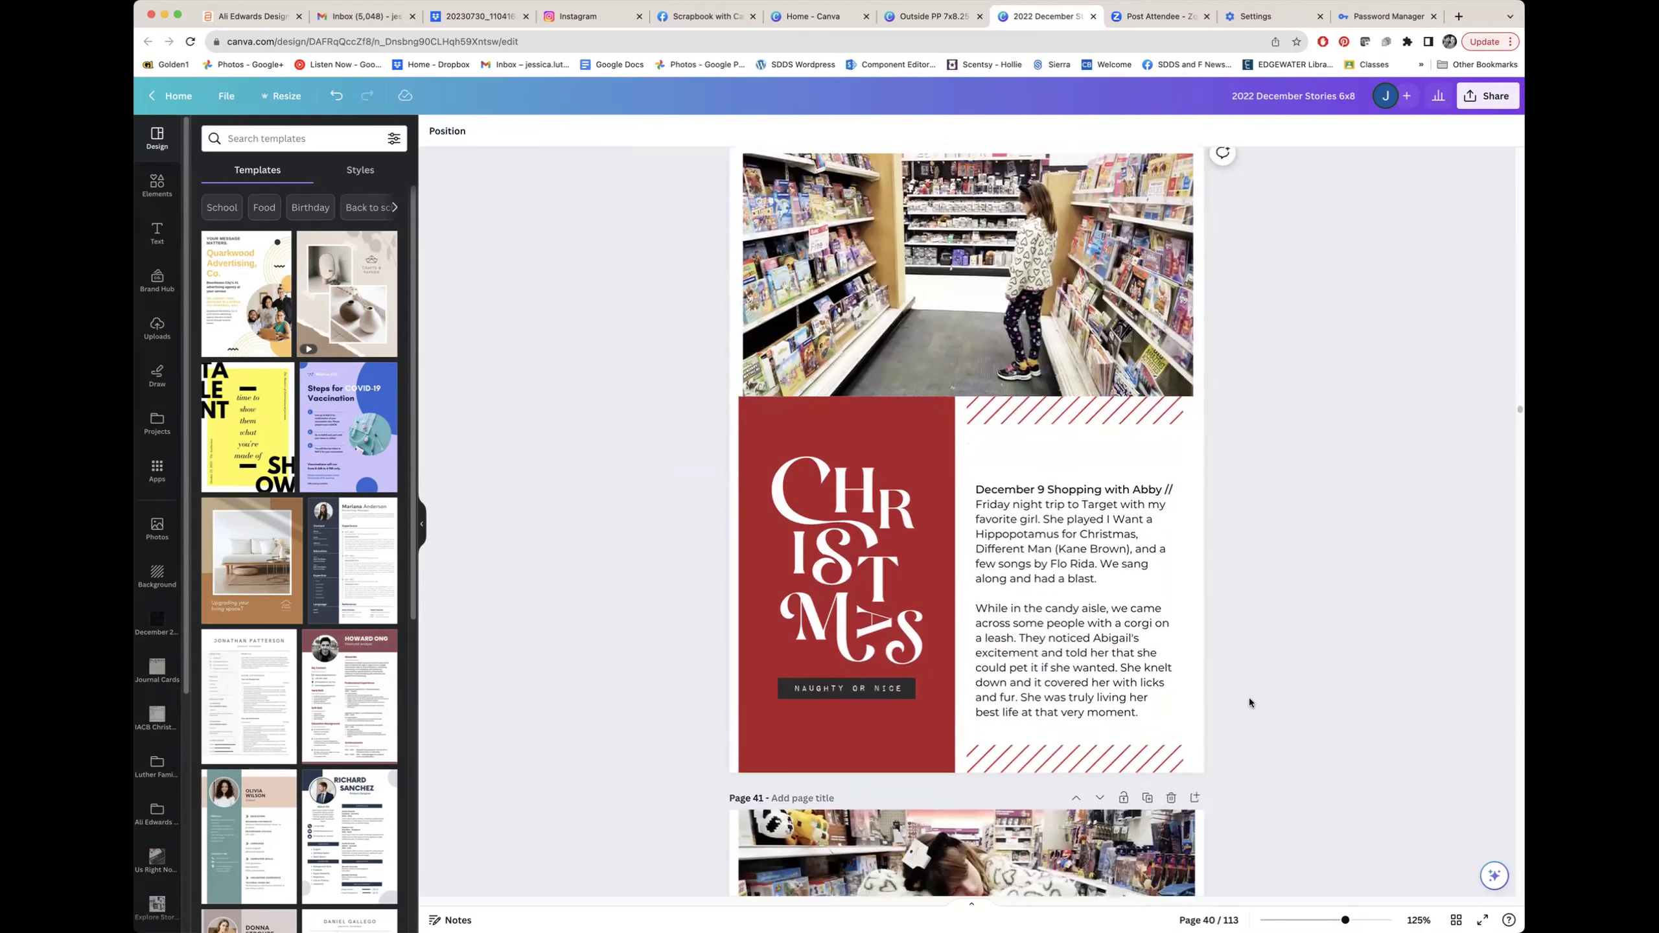
scroll(1208, 582, up, 10)
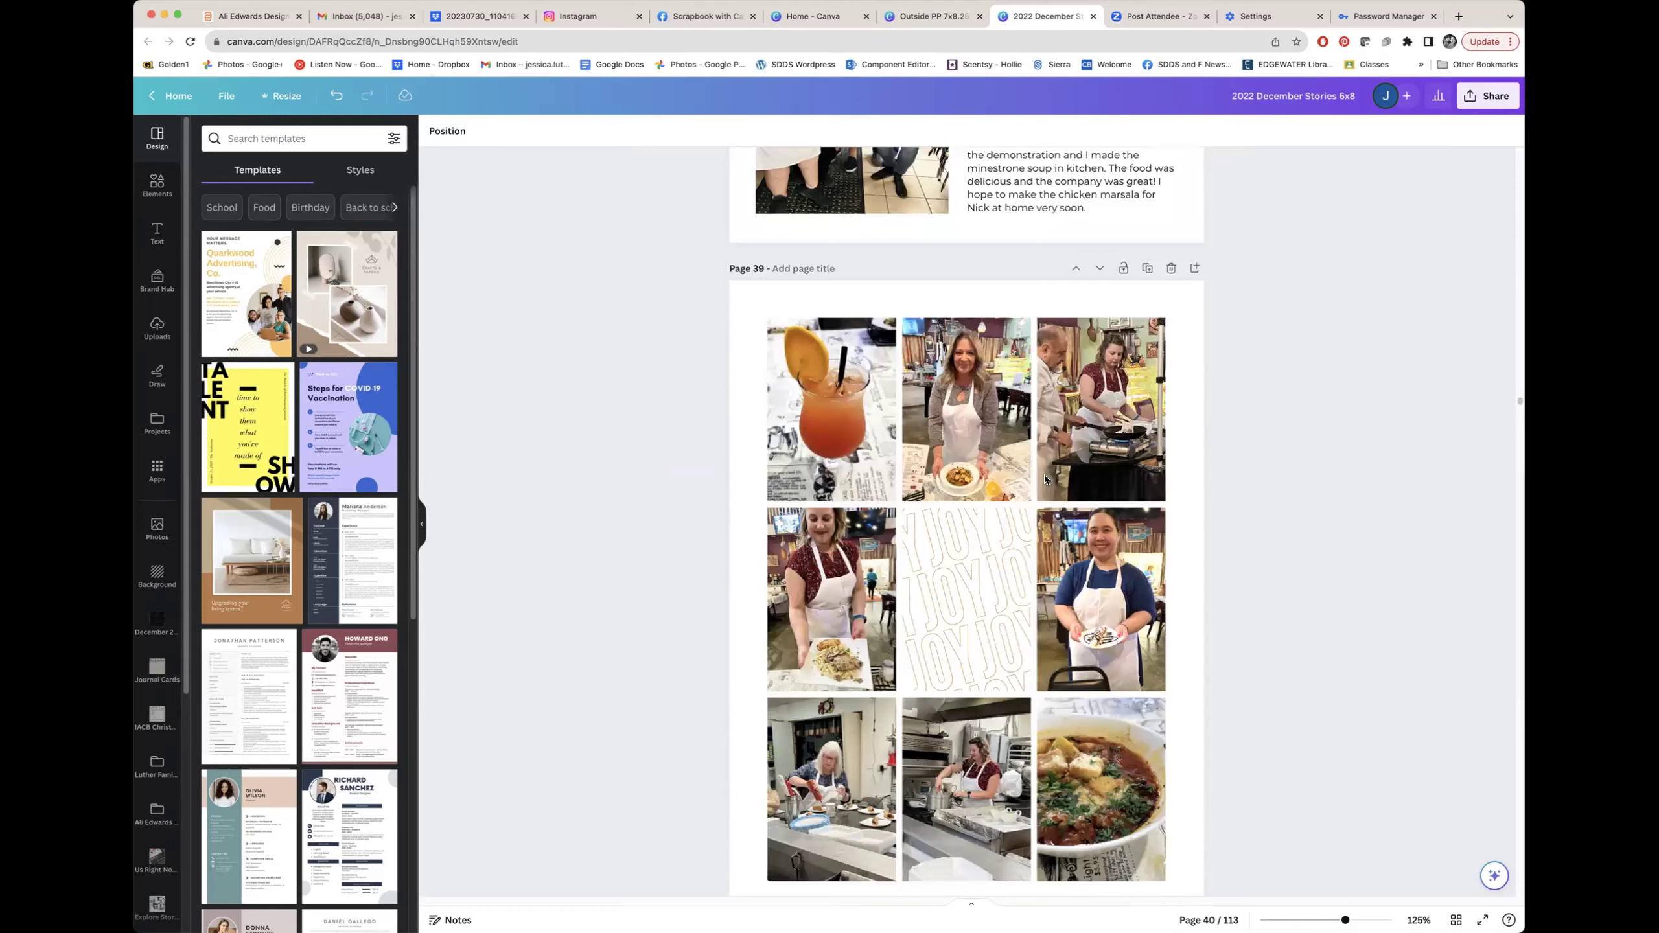
scroll(1044, 479, down, 10)
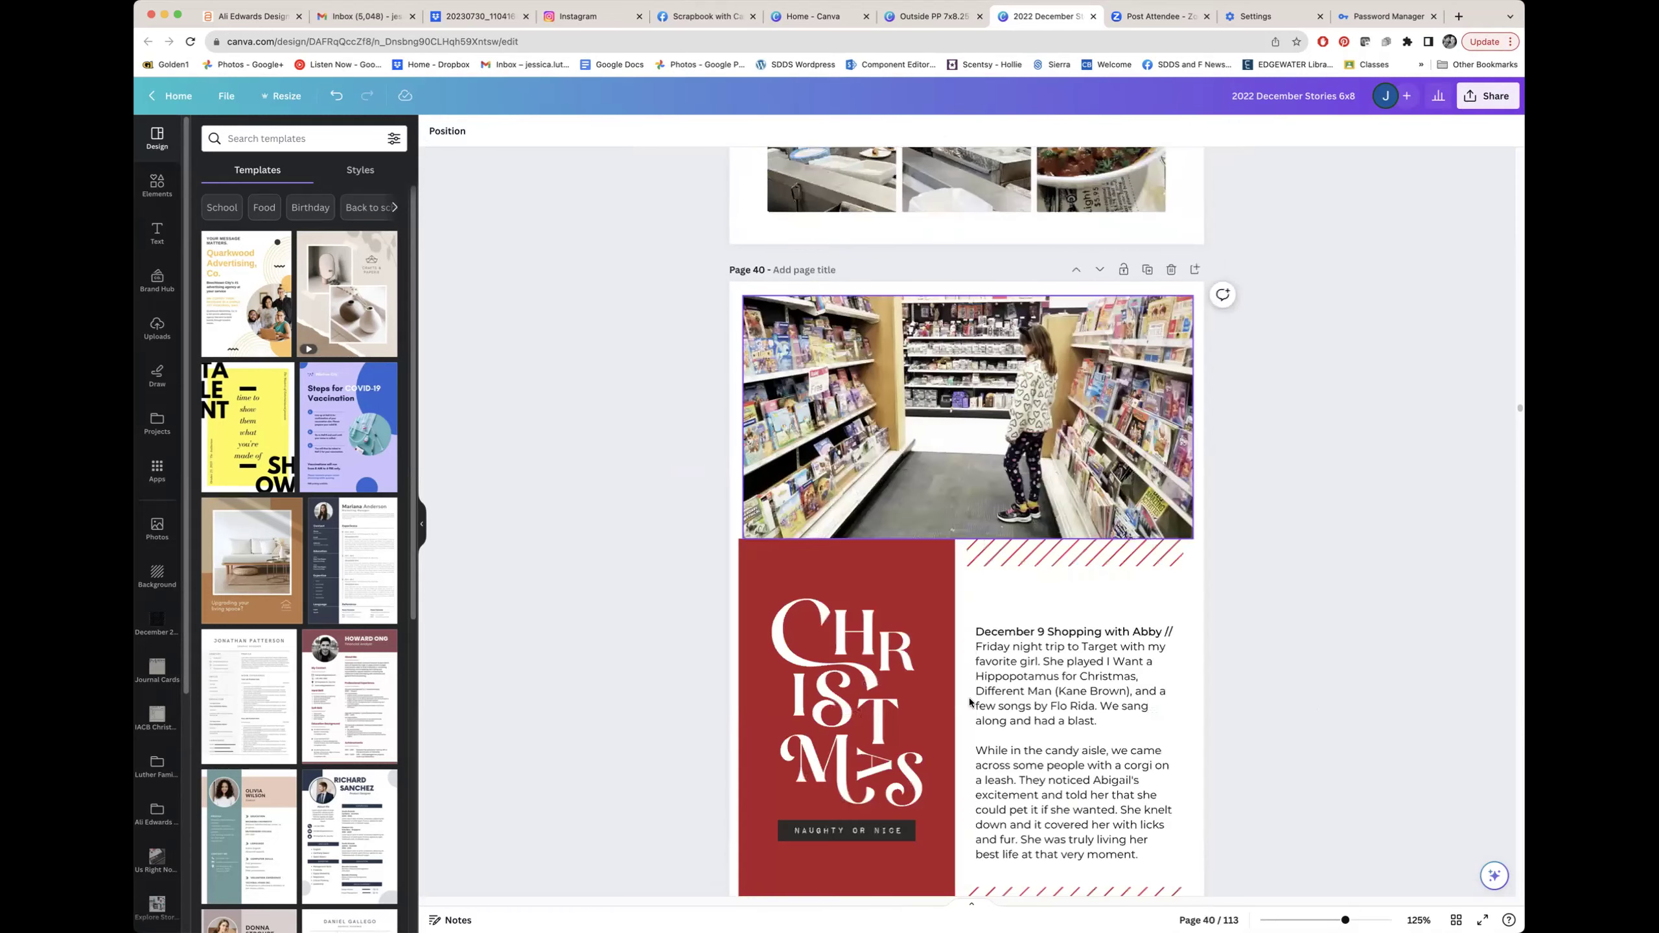
scroll(970, 701, down, 4)
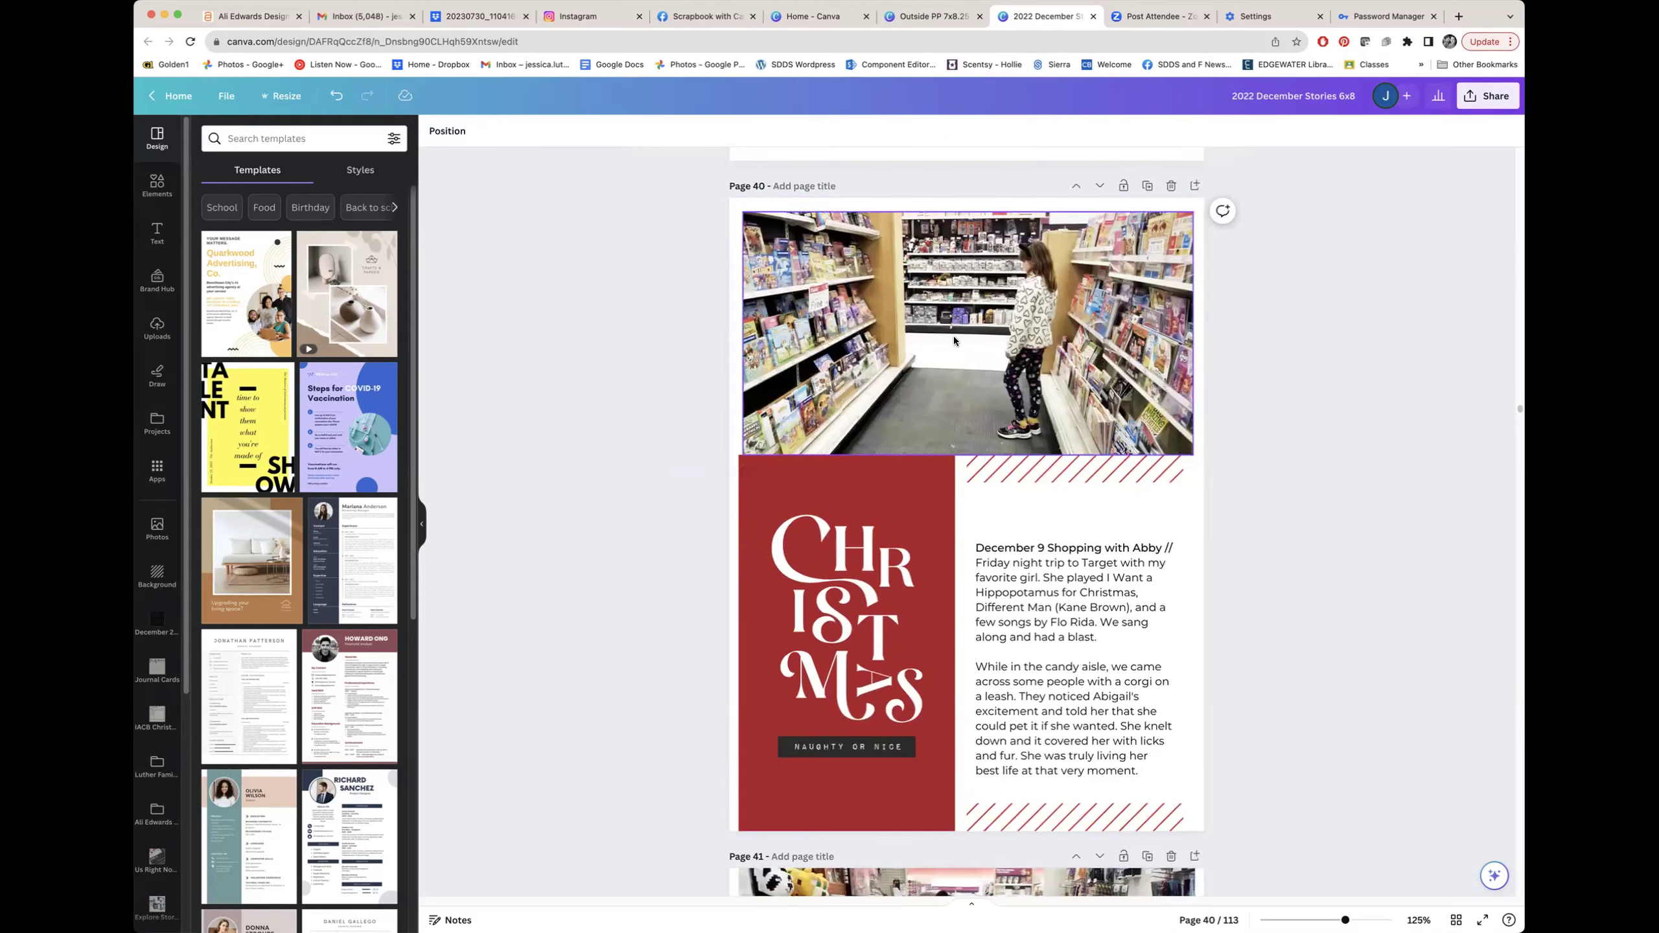
Examine page 41's four shopping photos and the December 9 journaling beneath them.
scroll(1111, 570, down, 5)
scroll(1111, 571, down, 10)
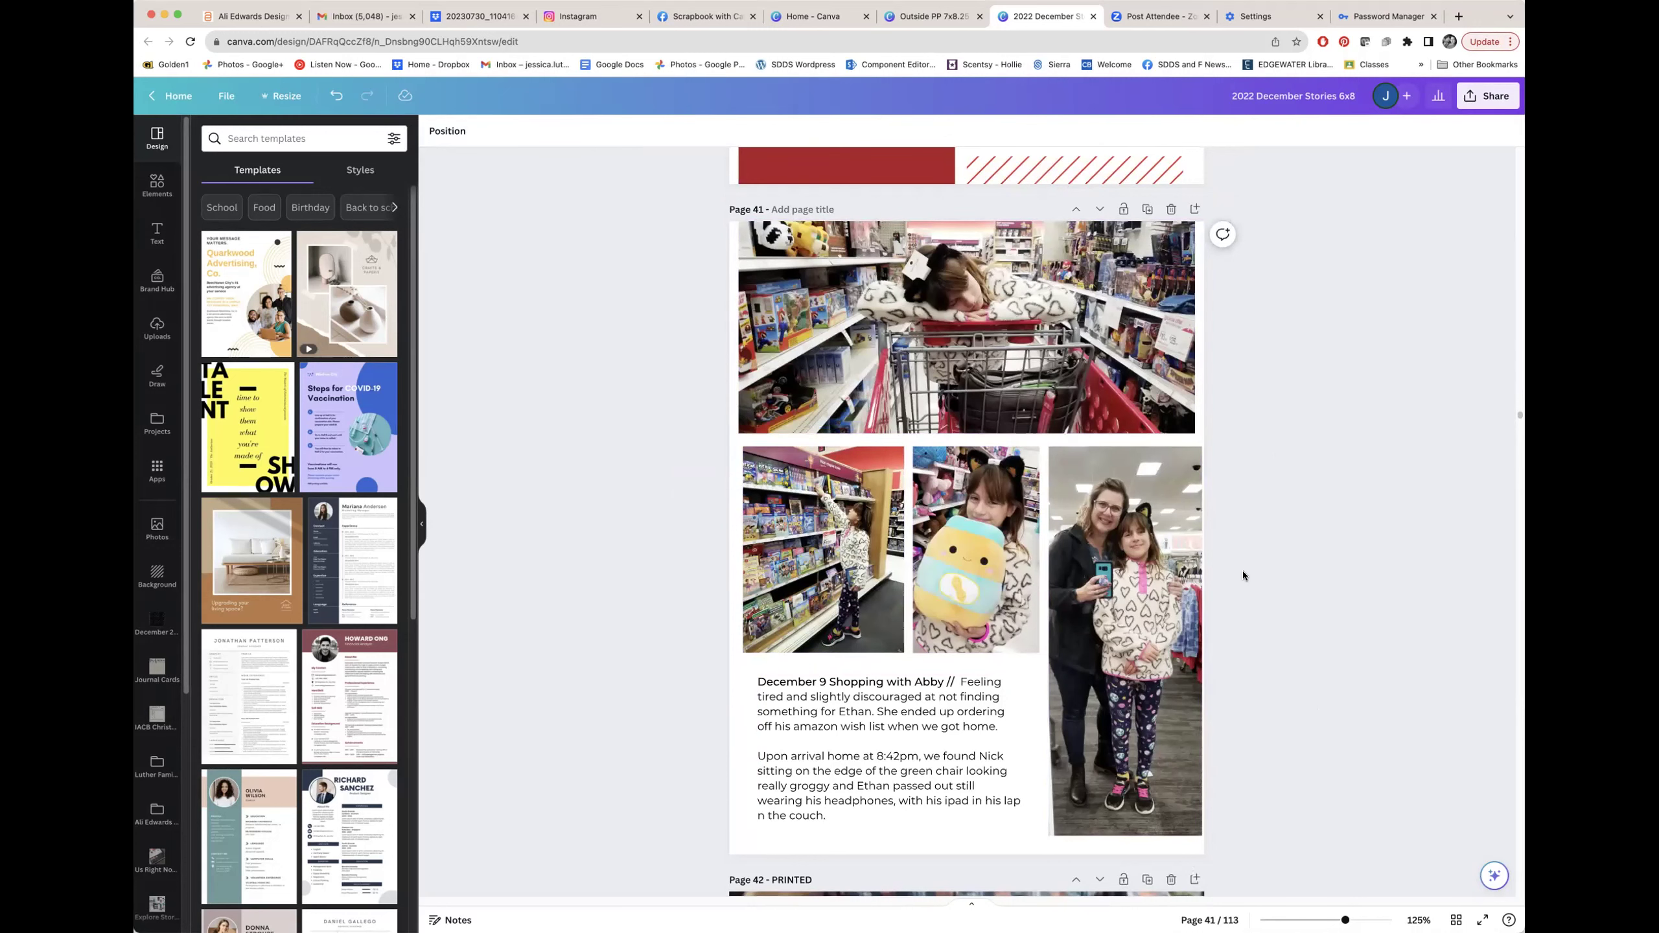
scroll(1243, 575, down, 1)
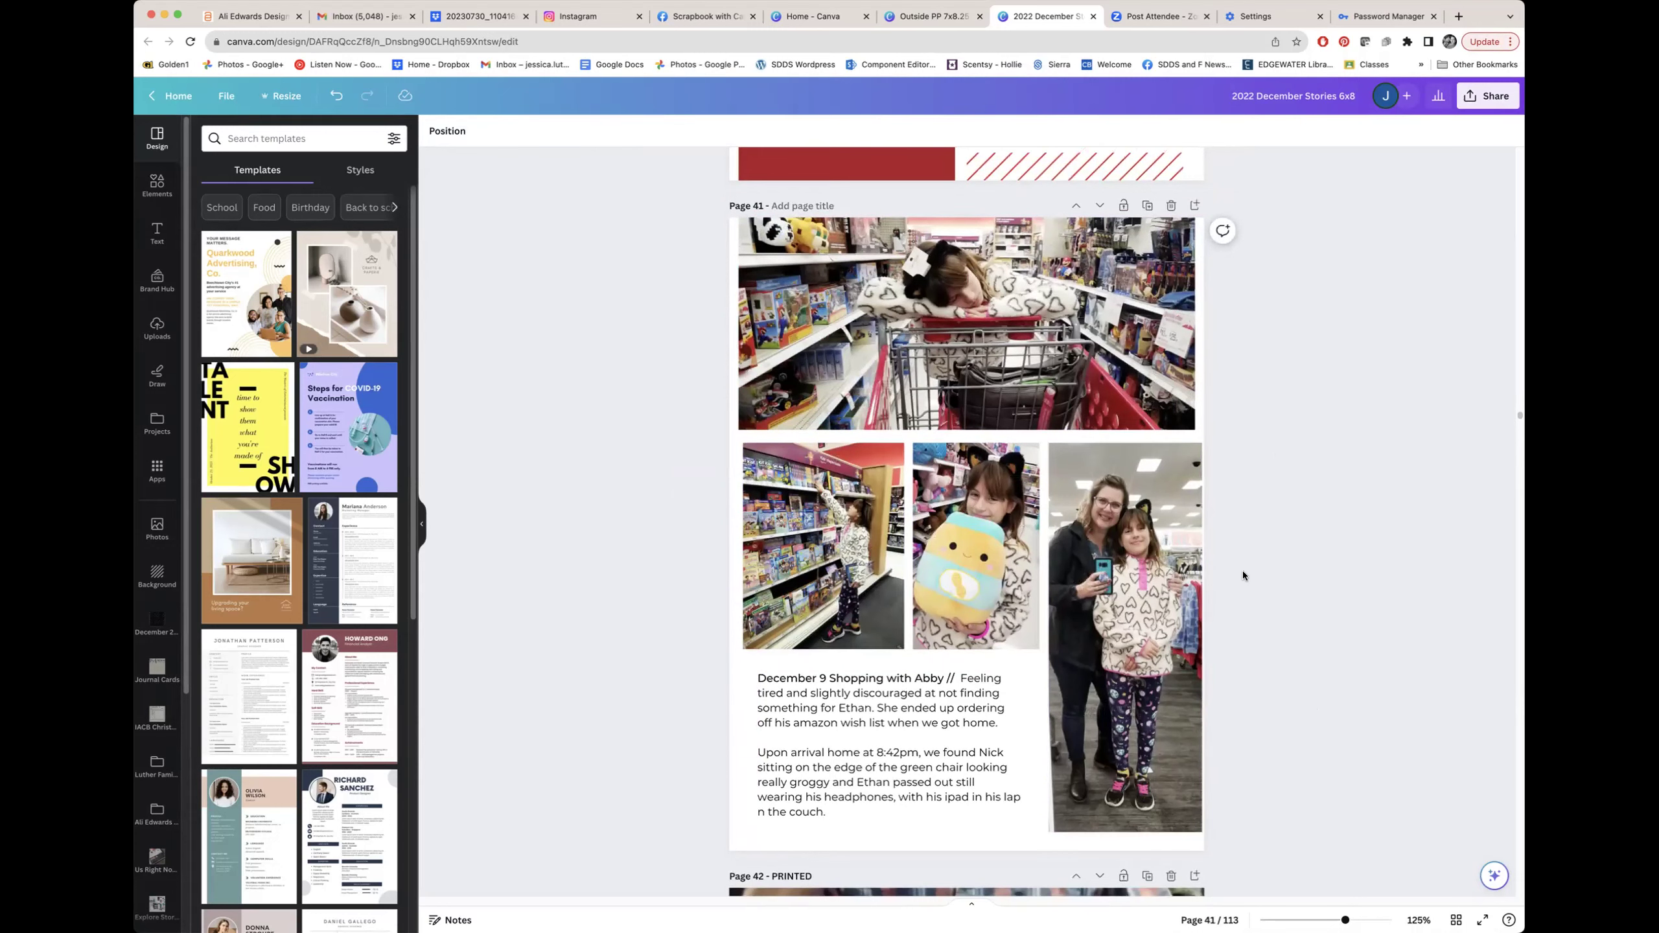
Examine page 42's full-page restaurant photo and page 43's December 10 story with weather, movie and food images.
scroll(1243, 575, down, 10)
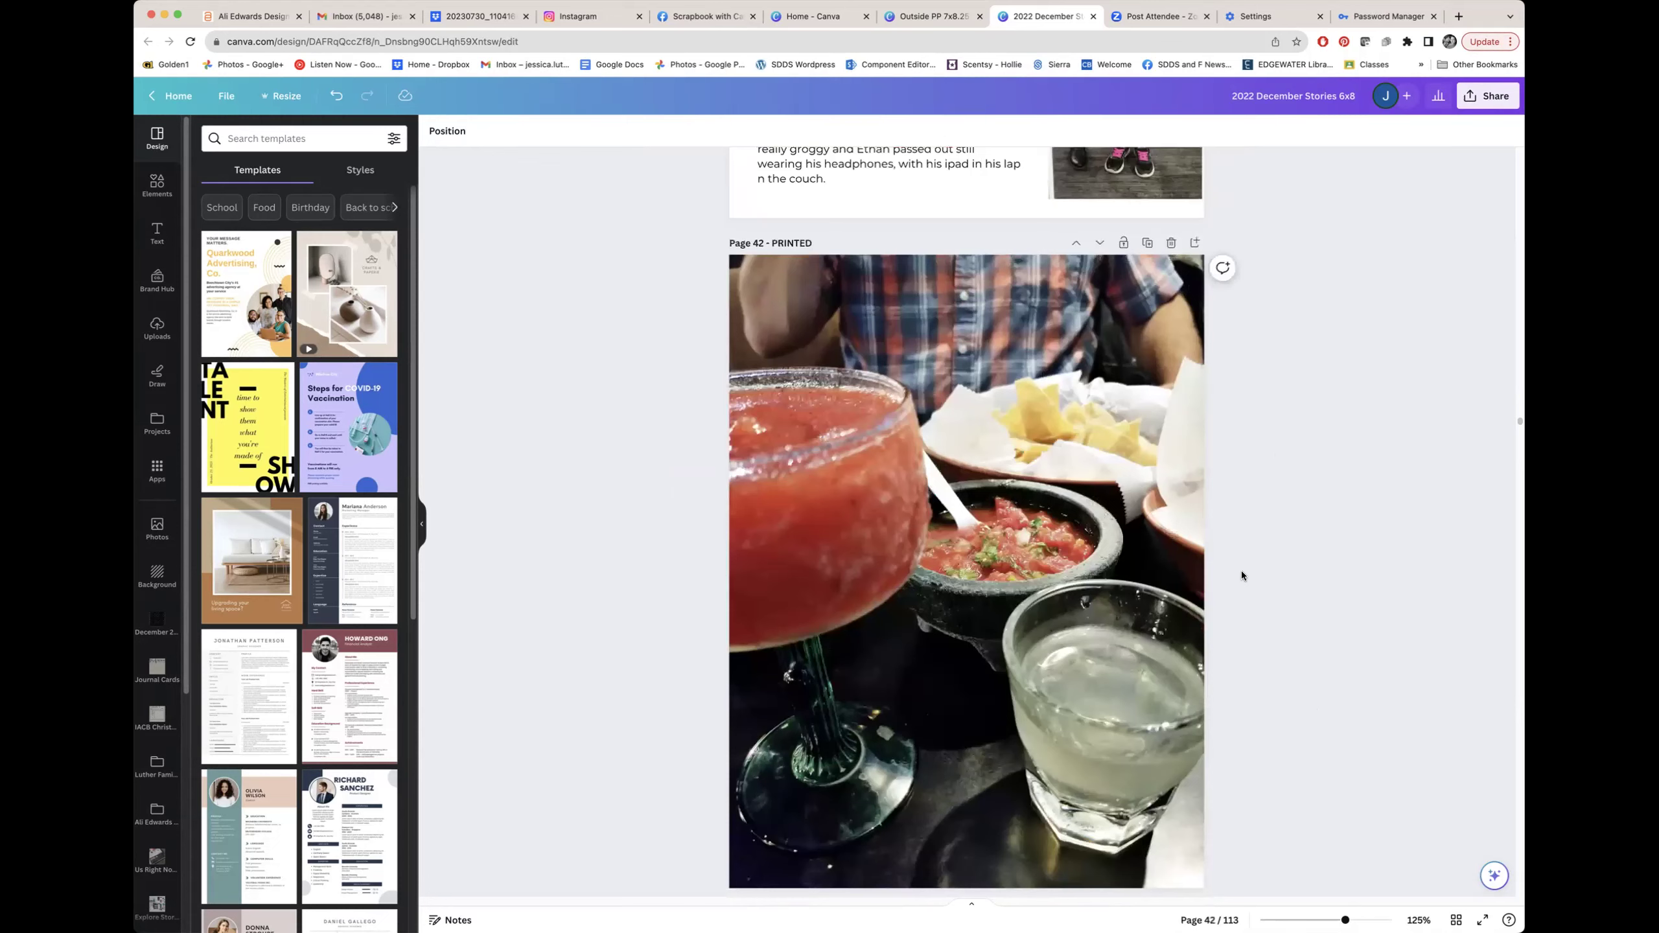
scroll(1241, 571, down, 5)
scroll(1242, 570, down, 4)
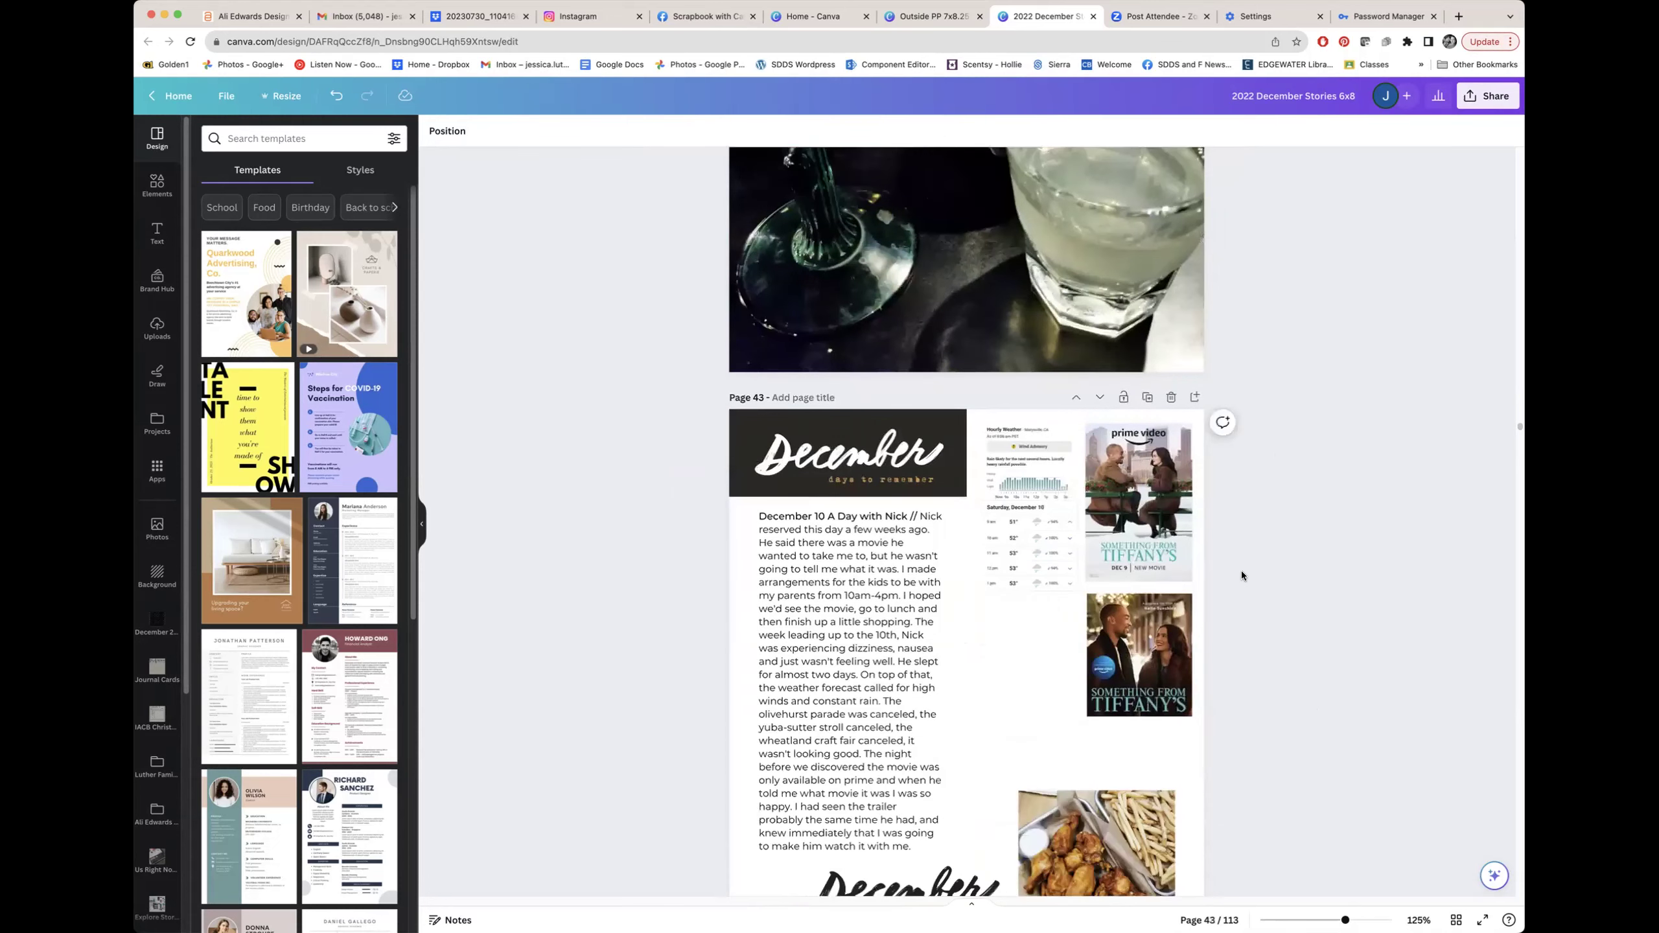
scroll(1242, 573, down, 1)
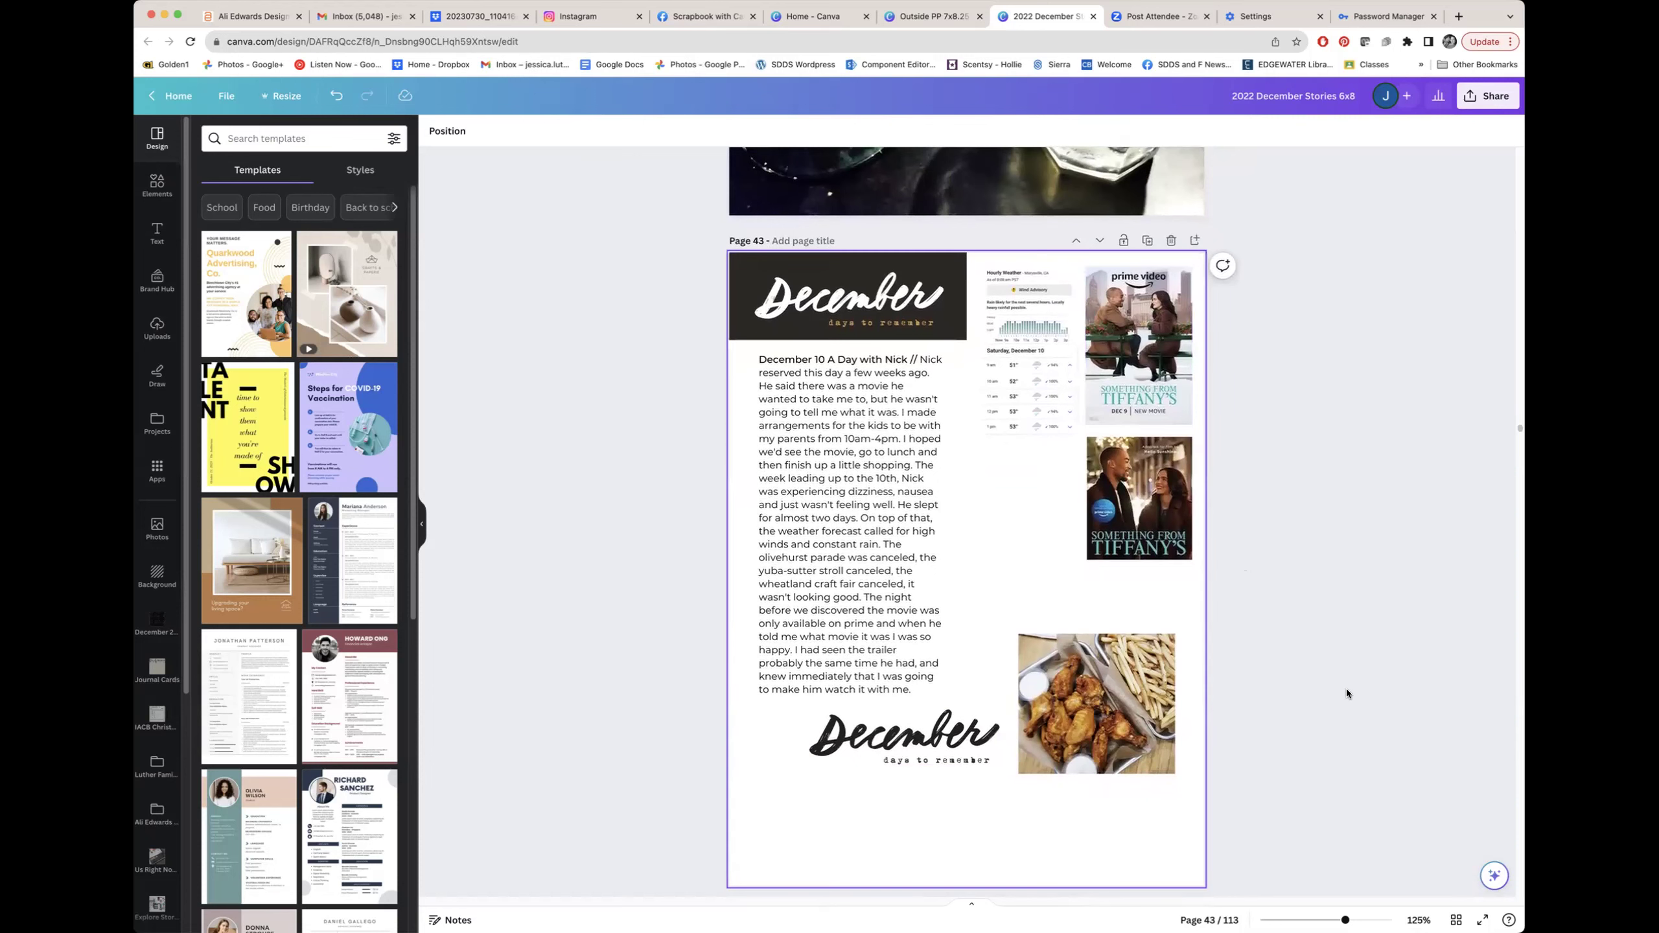
scroll(1345, 689, down, 1)
scroll(1345, 689, up, 1)
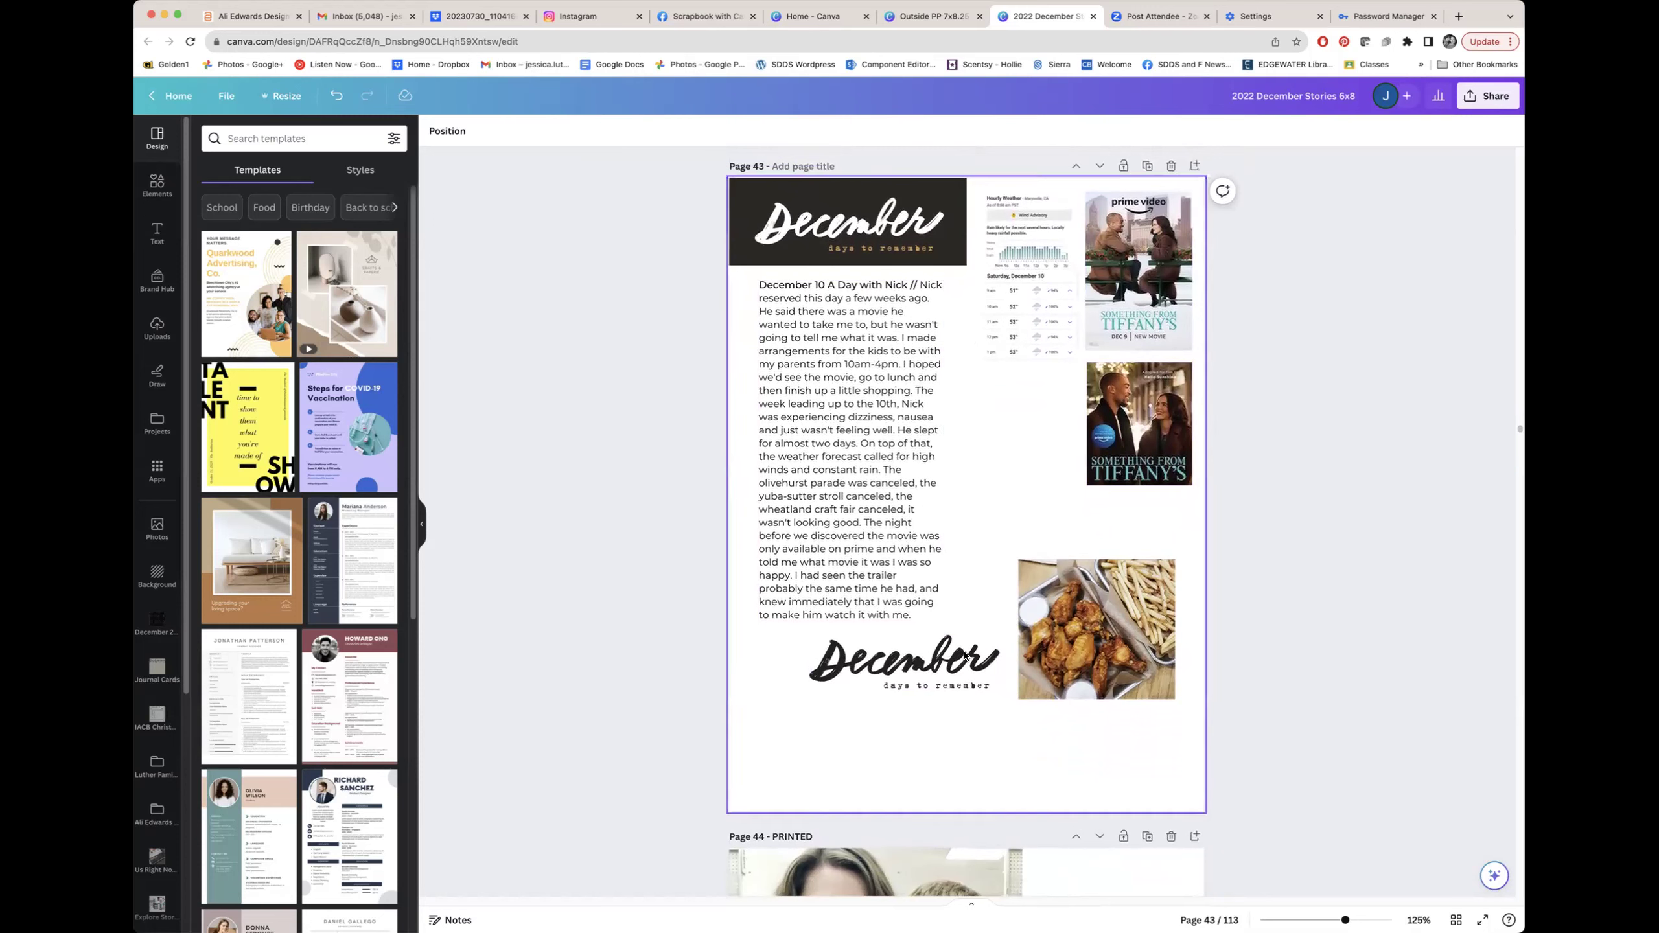
Examine page 44's printed Target shopping layout and journaling alongside the lower part of page 43.
scroll(975, 470, down, 10)
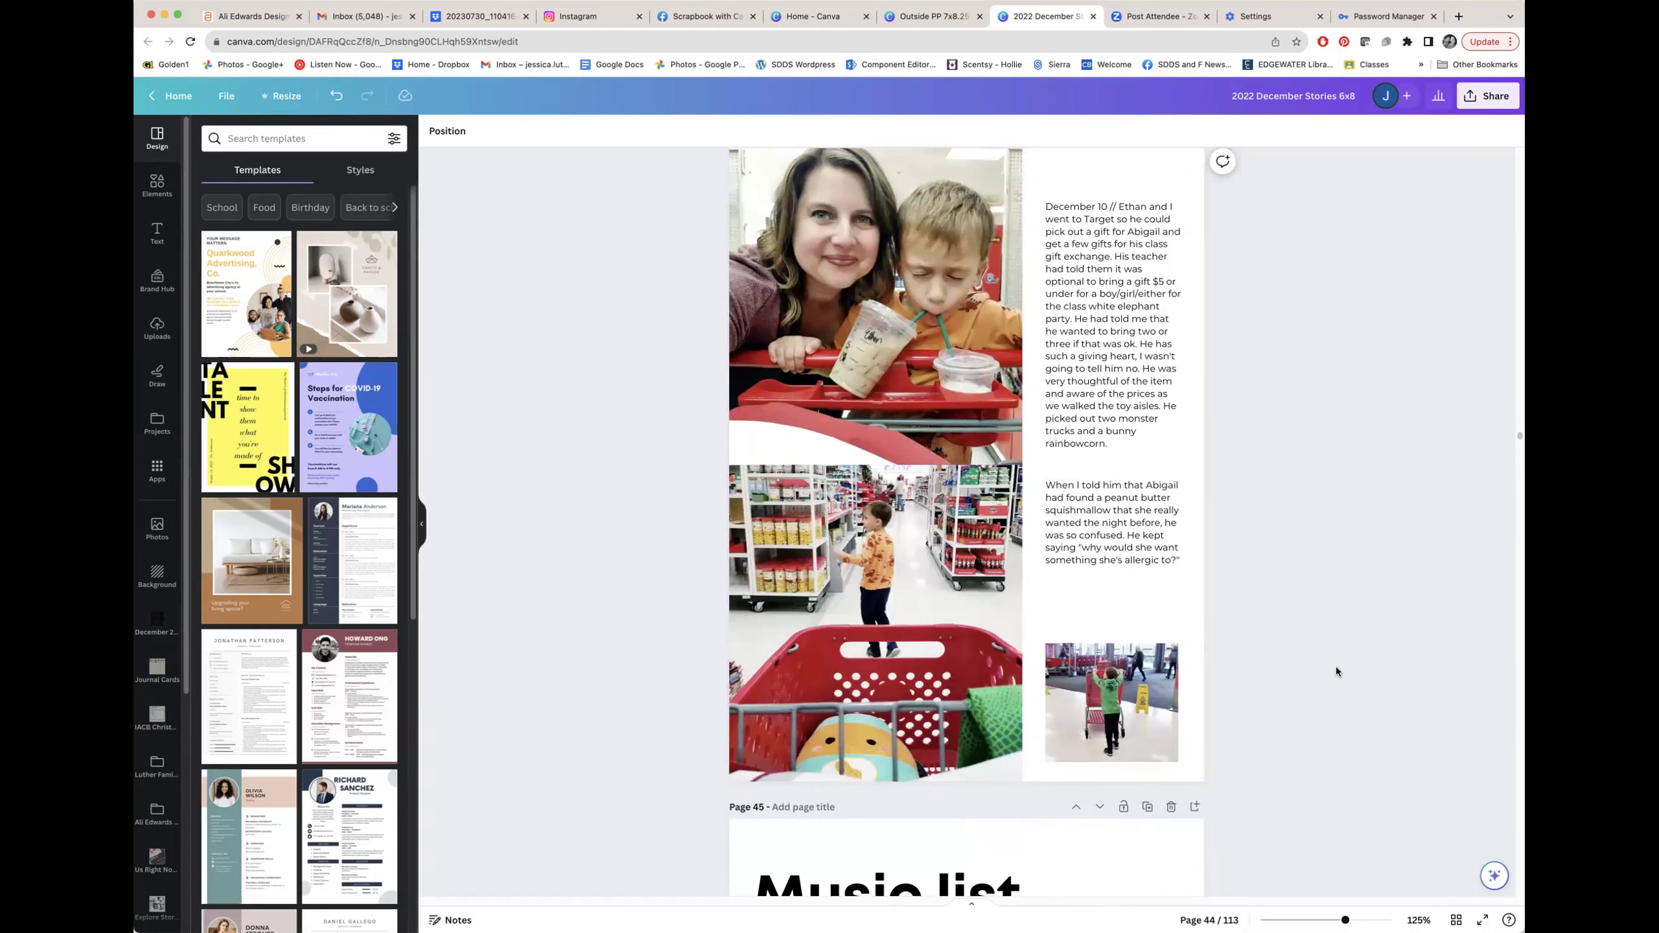
scroll(1335, 667, up, 10)
scroll(1335, 665, down, 6)
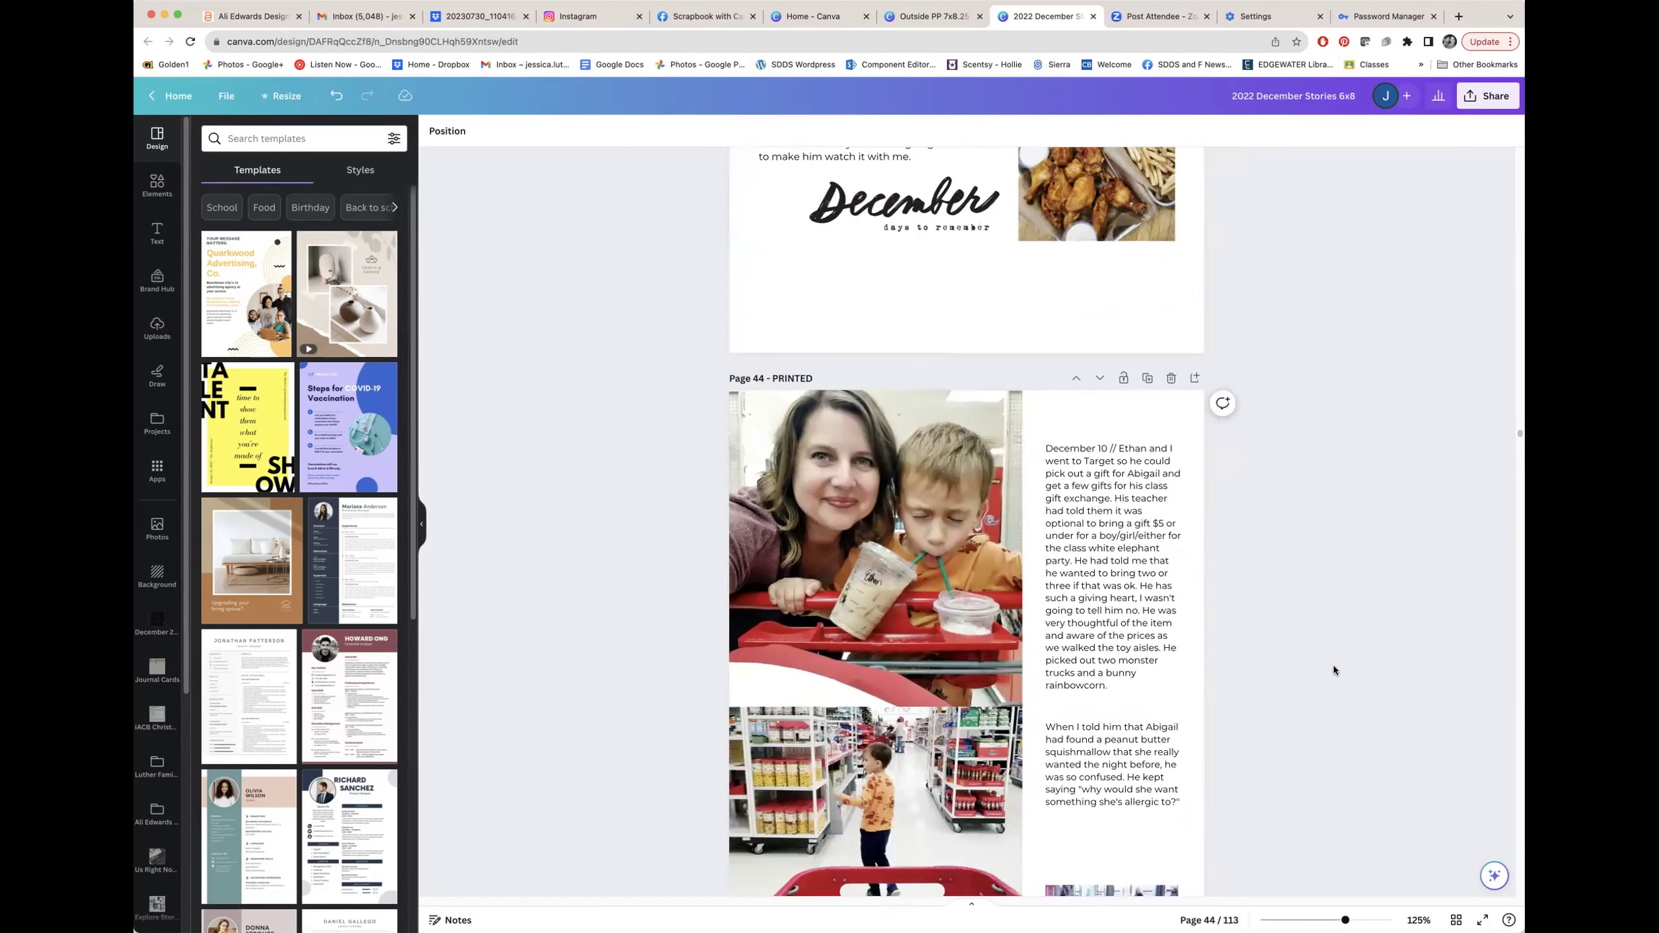
scroll(1333, 665, up, 2)
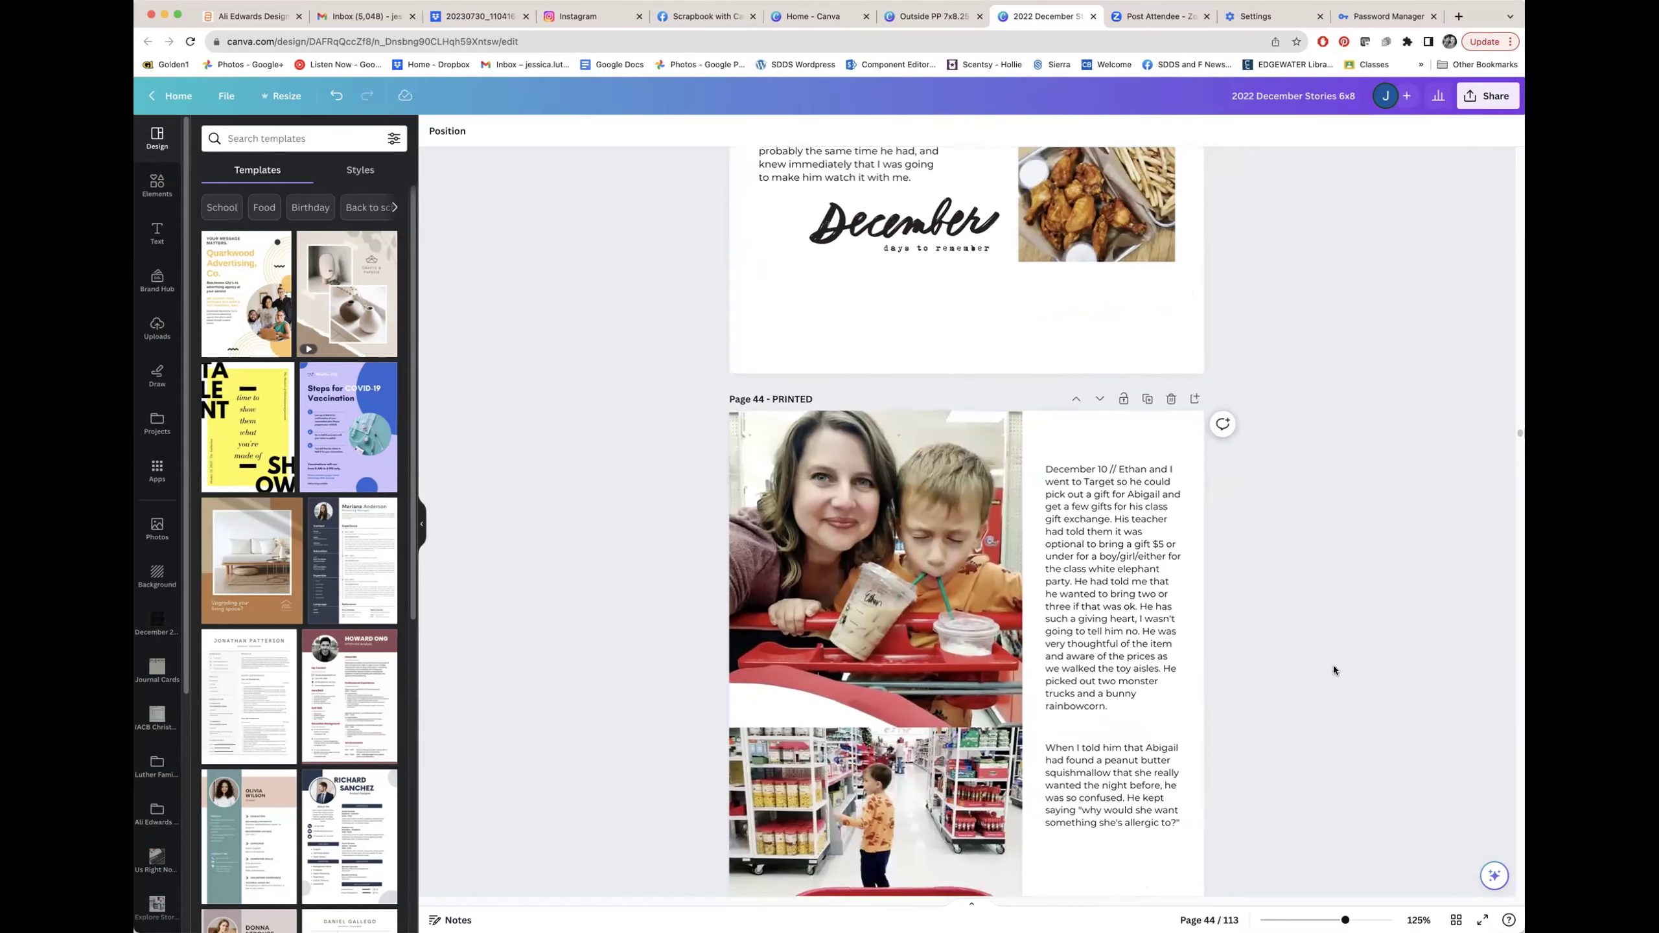
Try rearranging page 43 by lowering the weather and movie images, widening the journaling in the upper right, and moving the December header down.
scroll(1332, 665, up, 8)
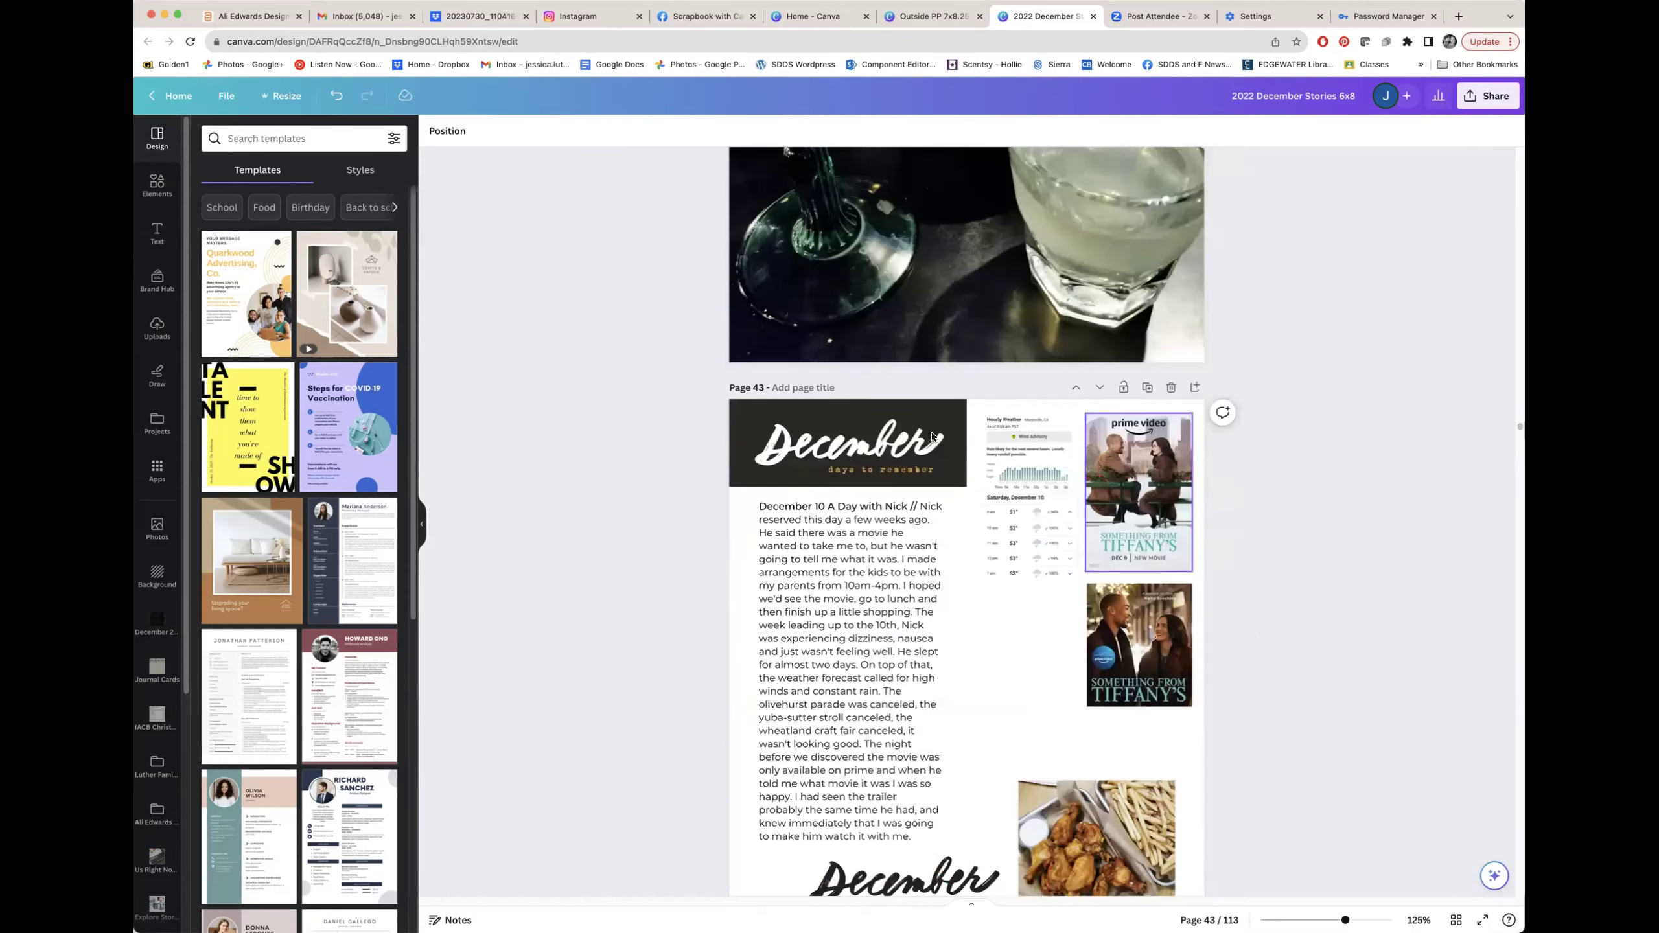
scroll(812, 691, down, 3)
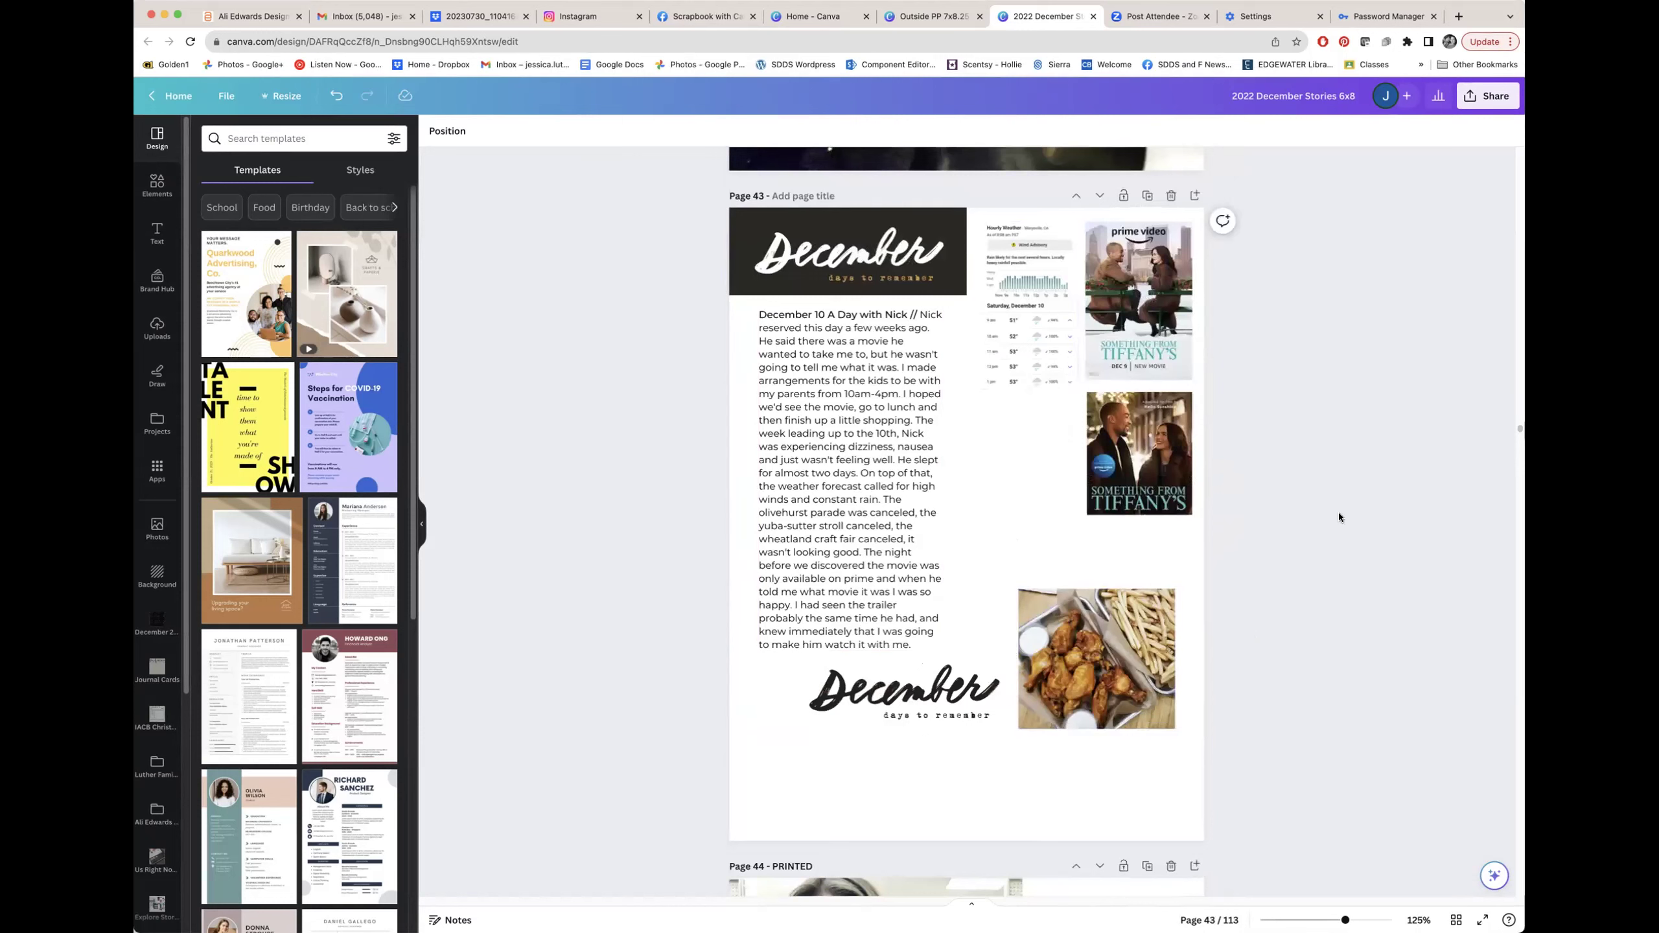
drag(1076, 427, 973, 759)
click(877, 355)
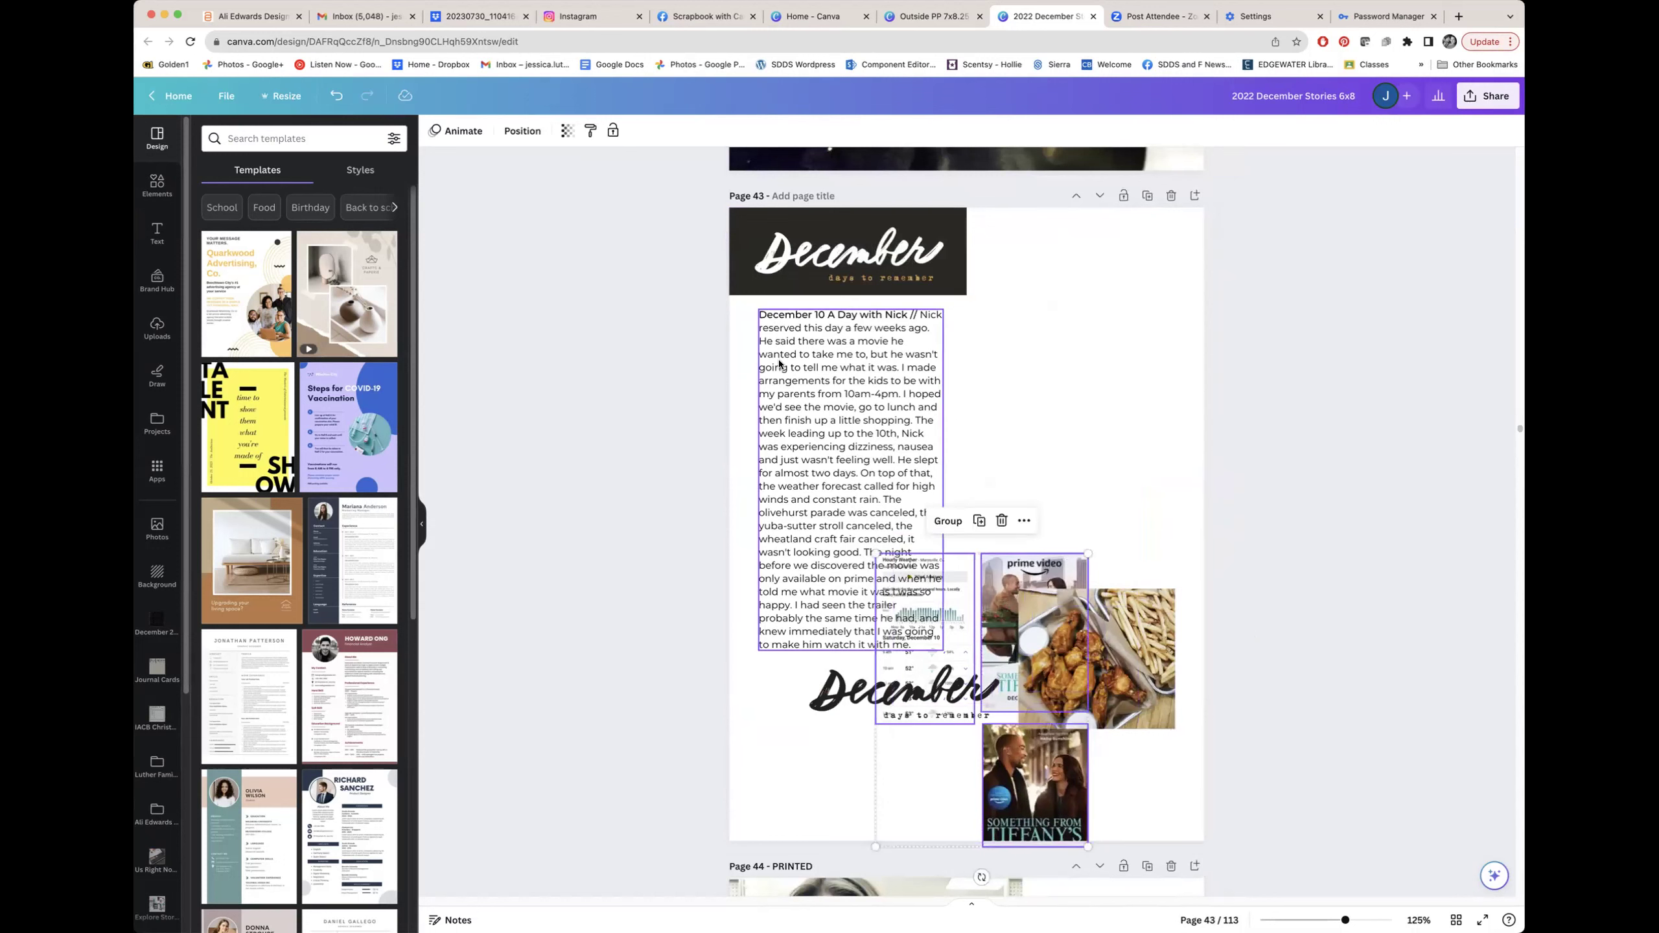
drag(901, 457, 1181, 361)
click(843, 256)
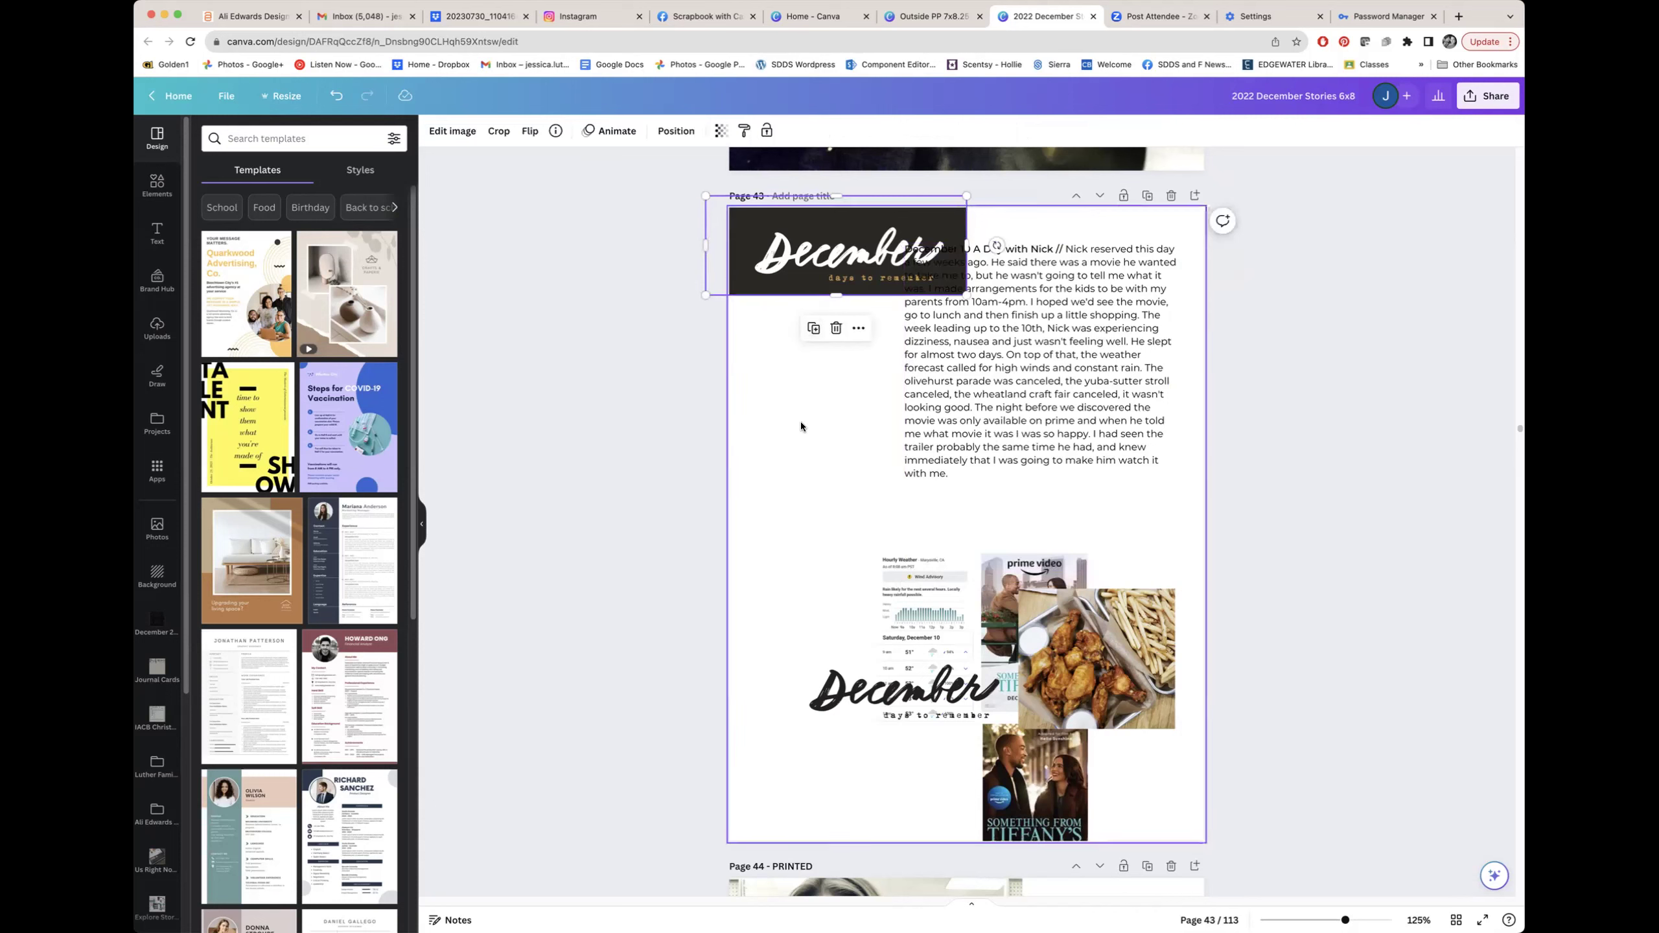
drag(787, 254, 776, 338)
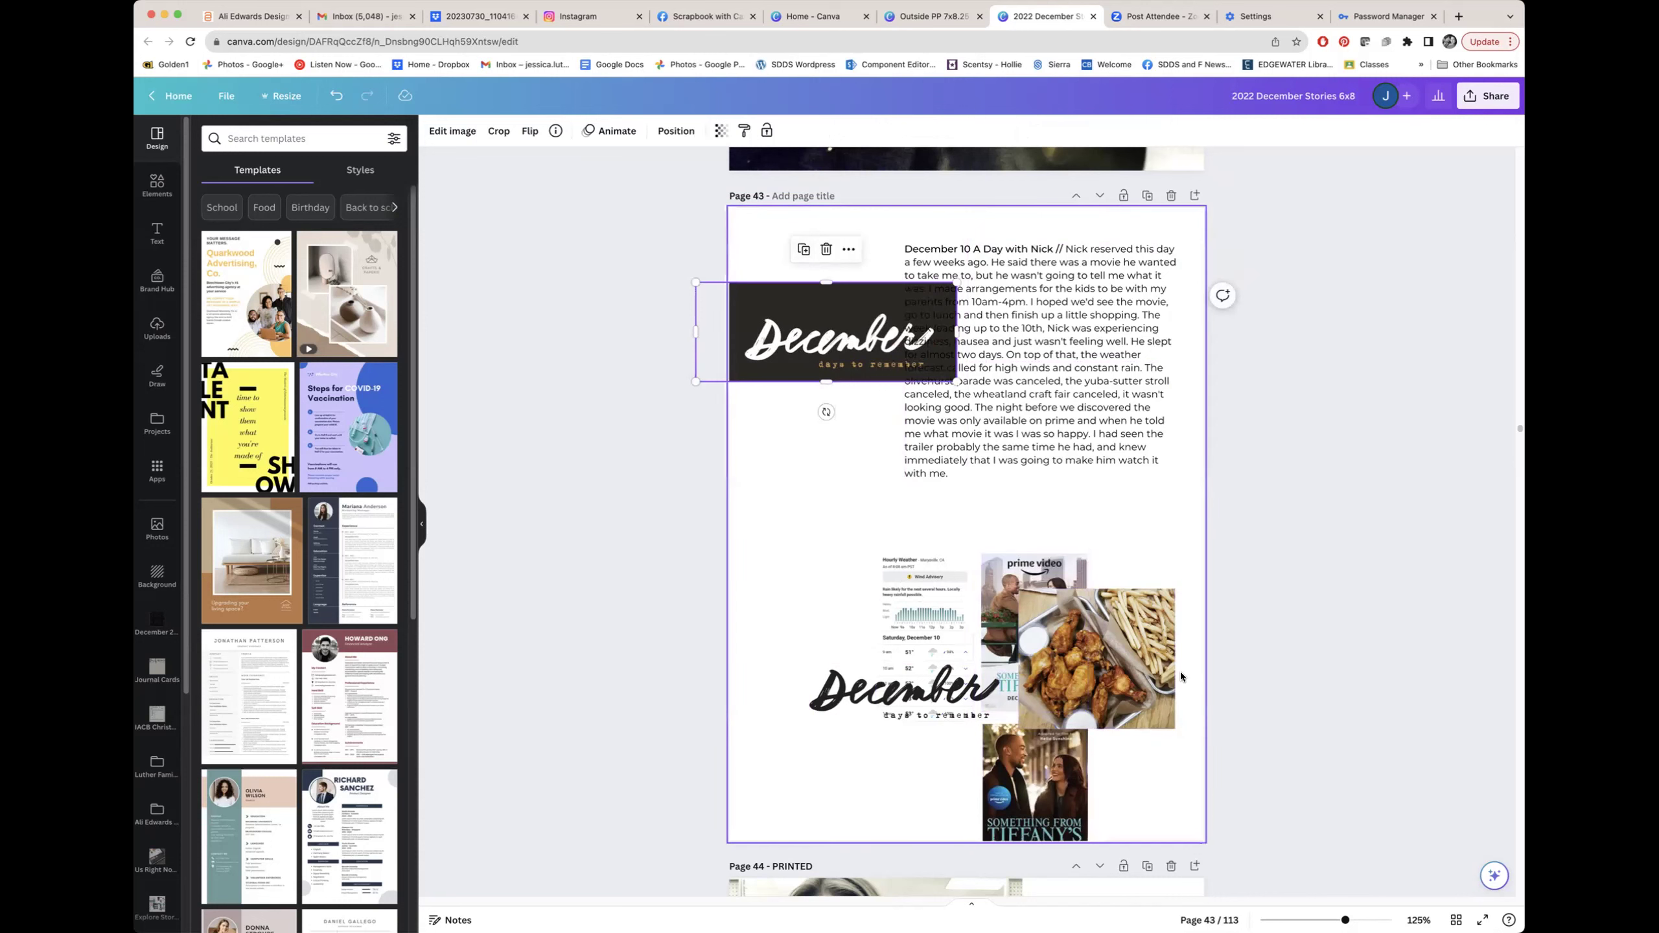
Undo the header, journaling and image moves on page 43 and deselect everything.
key(super+z)
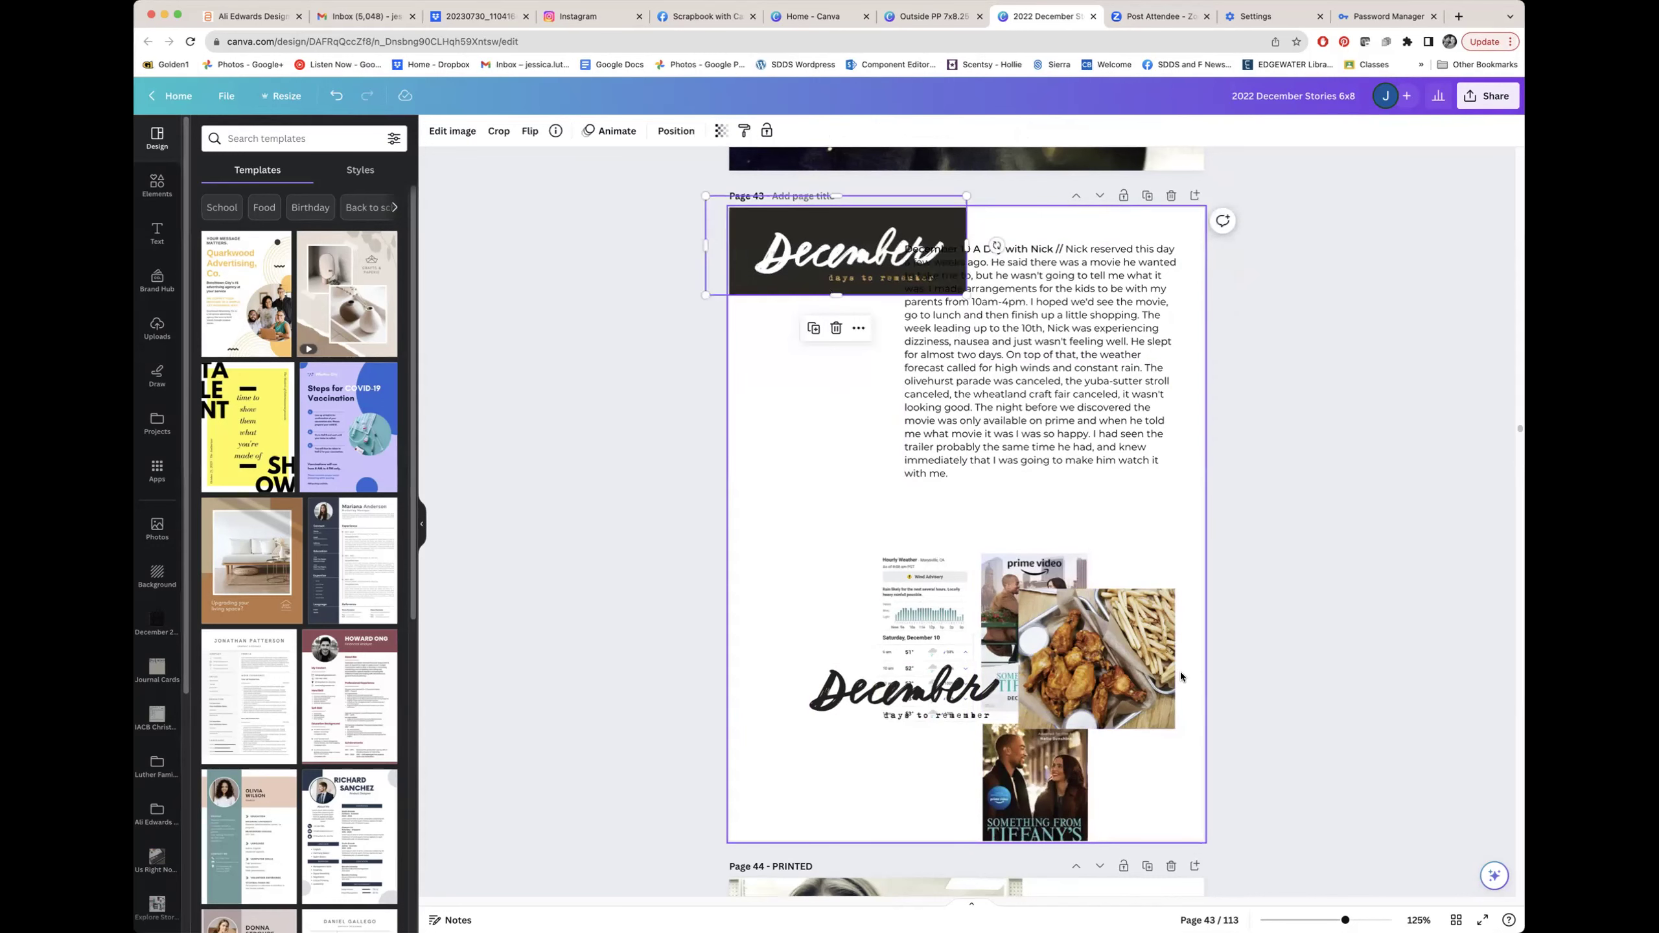
key(super+z)
key(super+z)
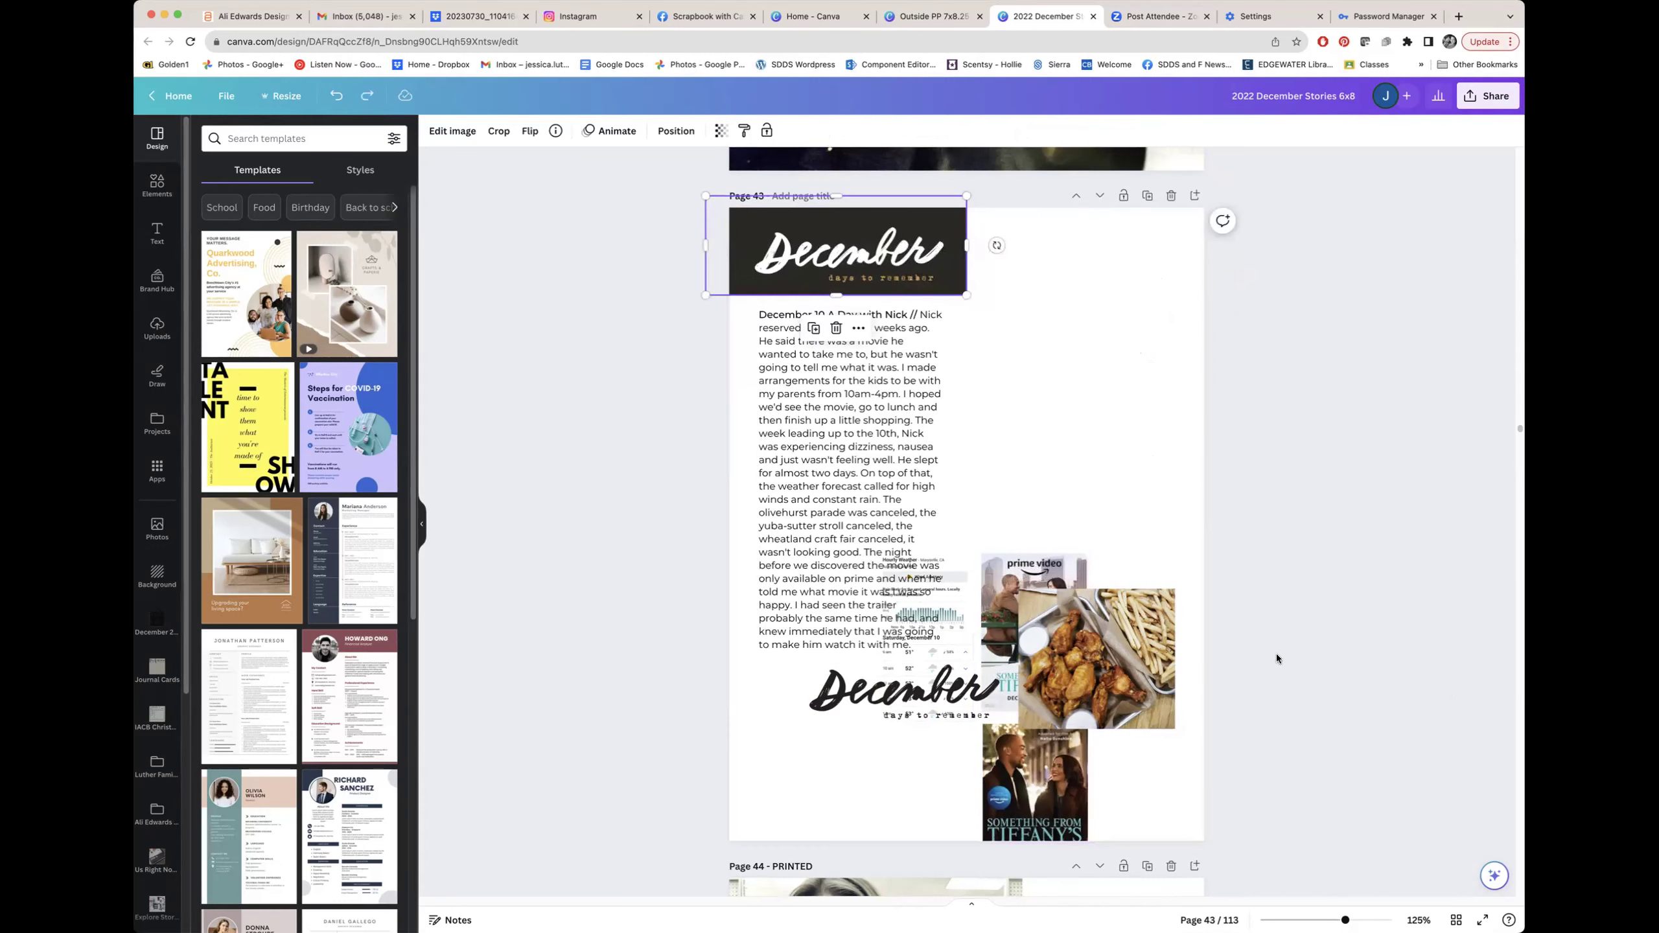
key(super+z)
key(Escape)
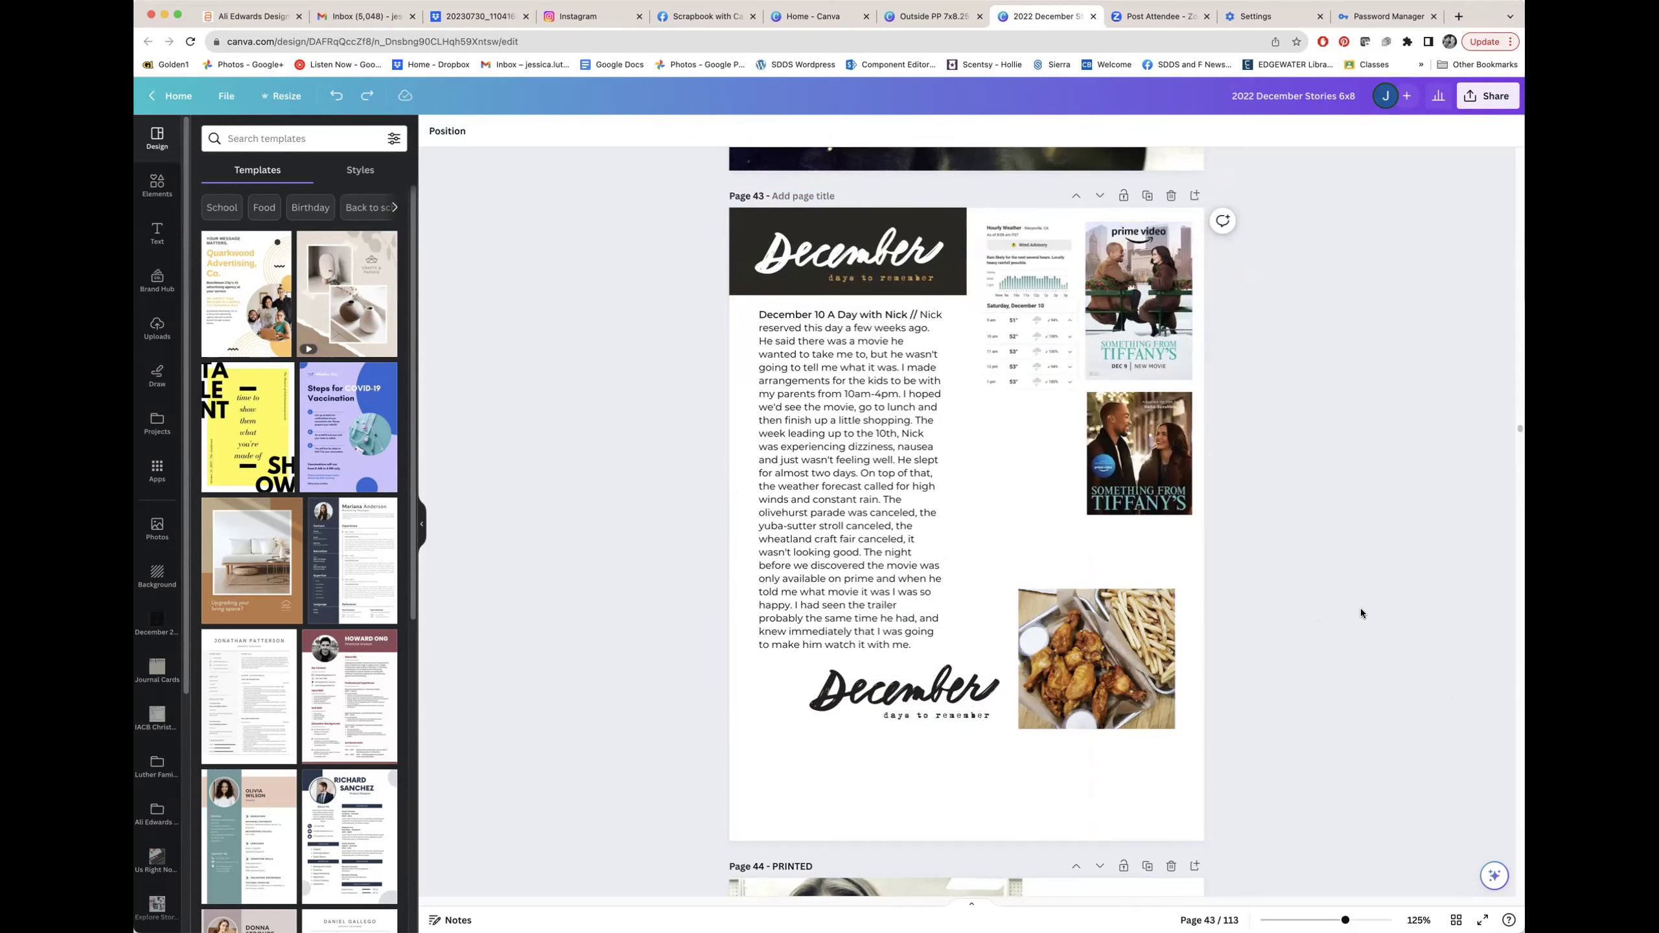
Examine page 45's note planning a 3x8 music list page for I want a hippopotamus for christmas.
scroll(1361, 608, down, 1)
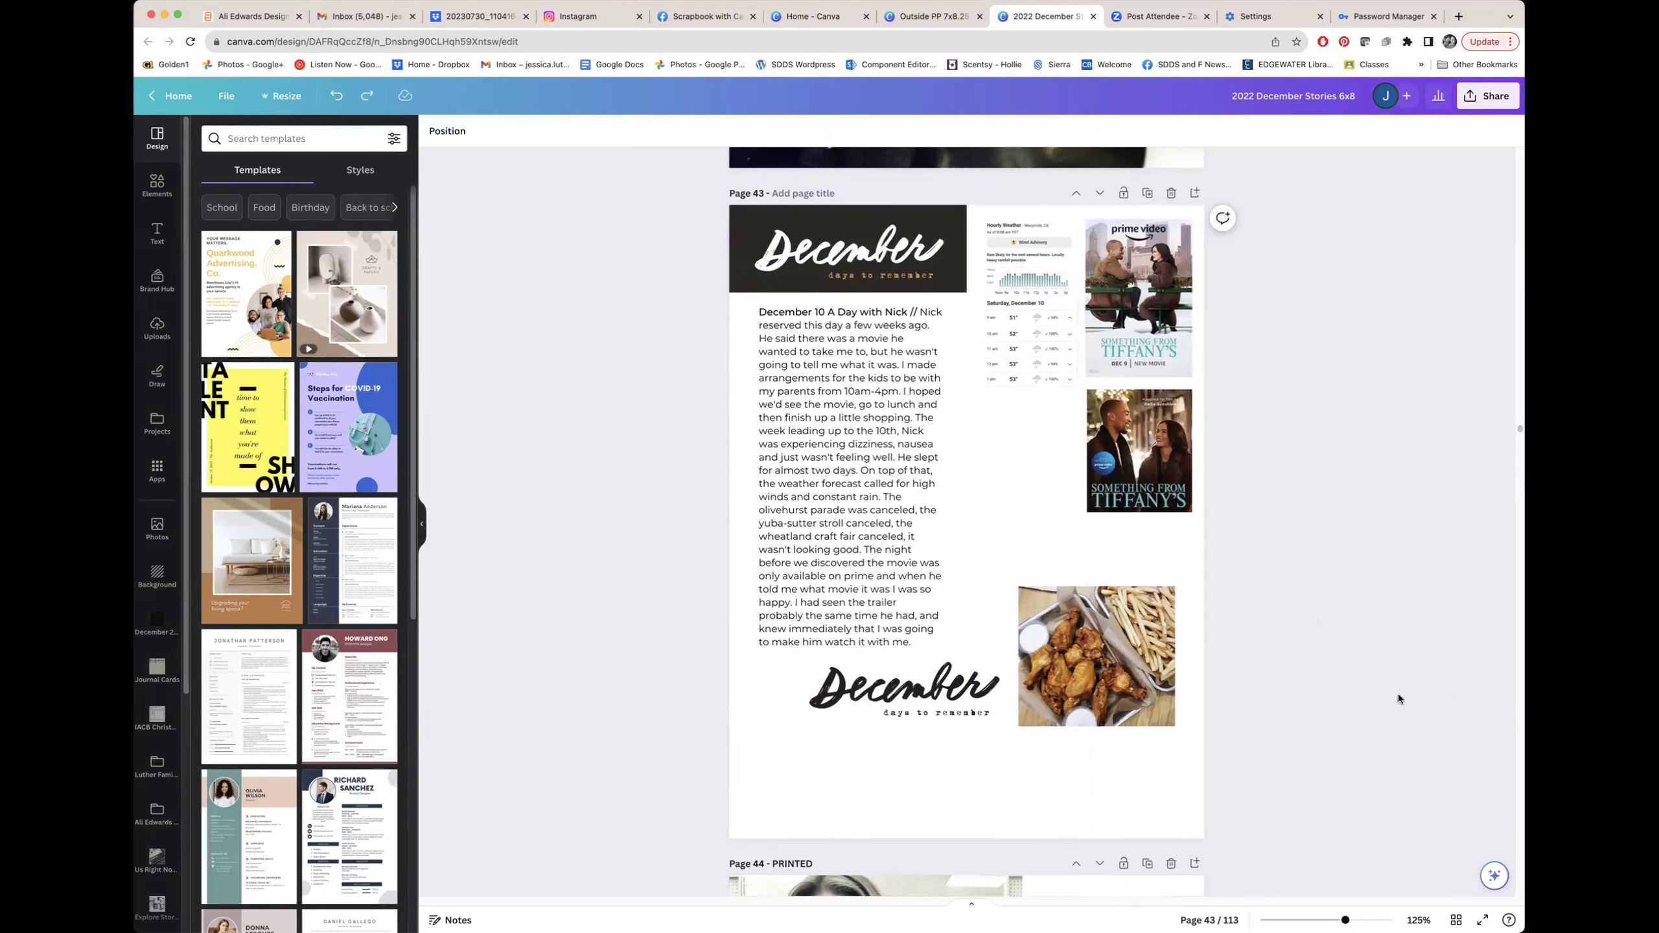
scroll(1398, 694, down, 15)
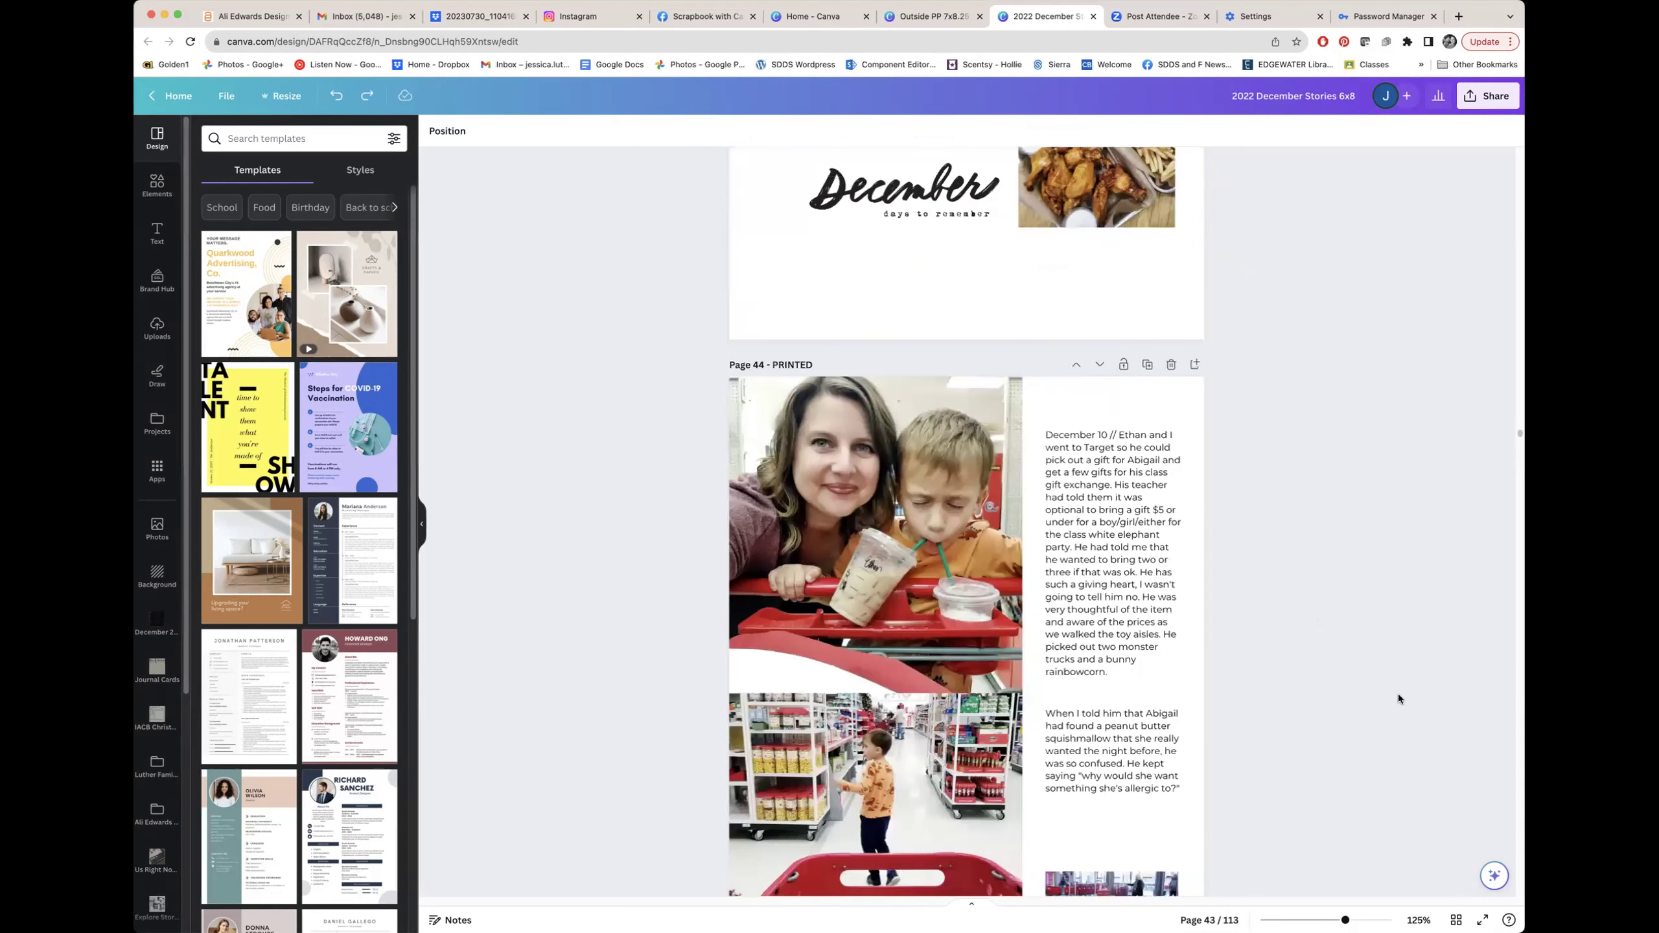
scroll(1397, 698, down, 3)
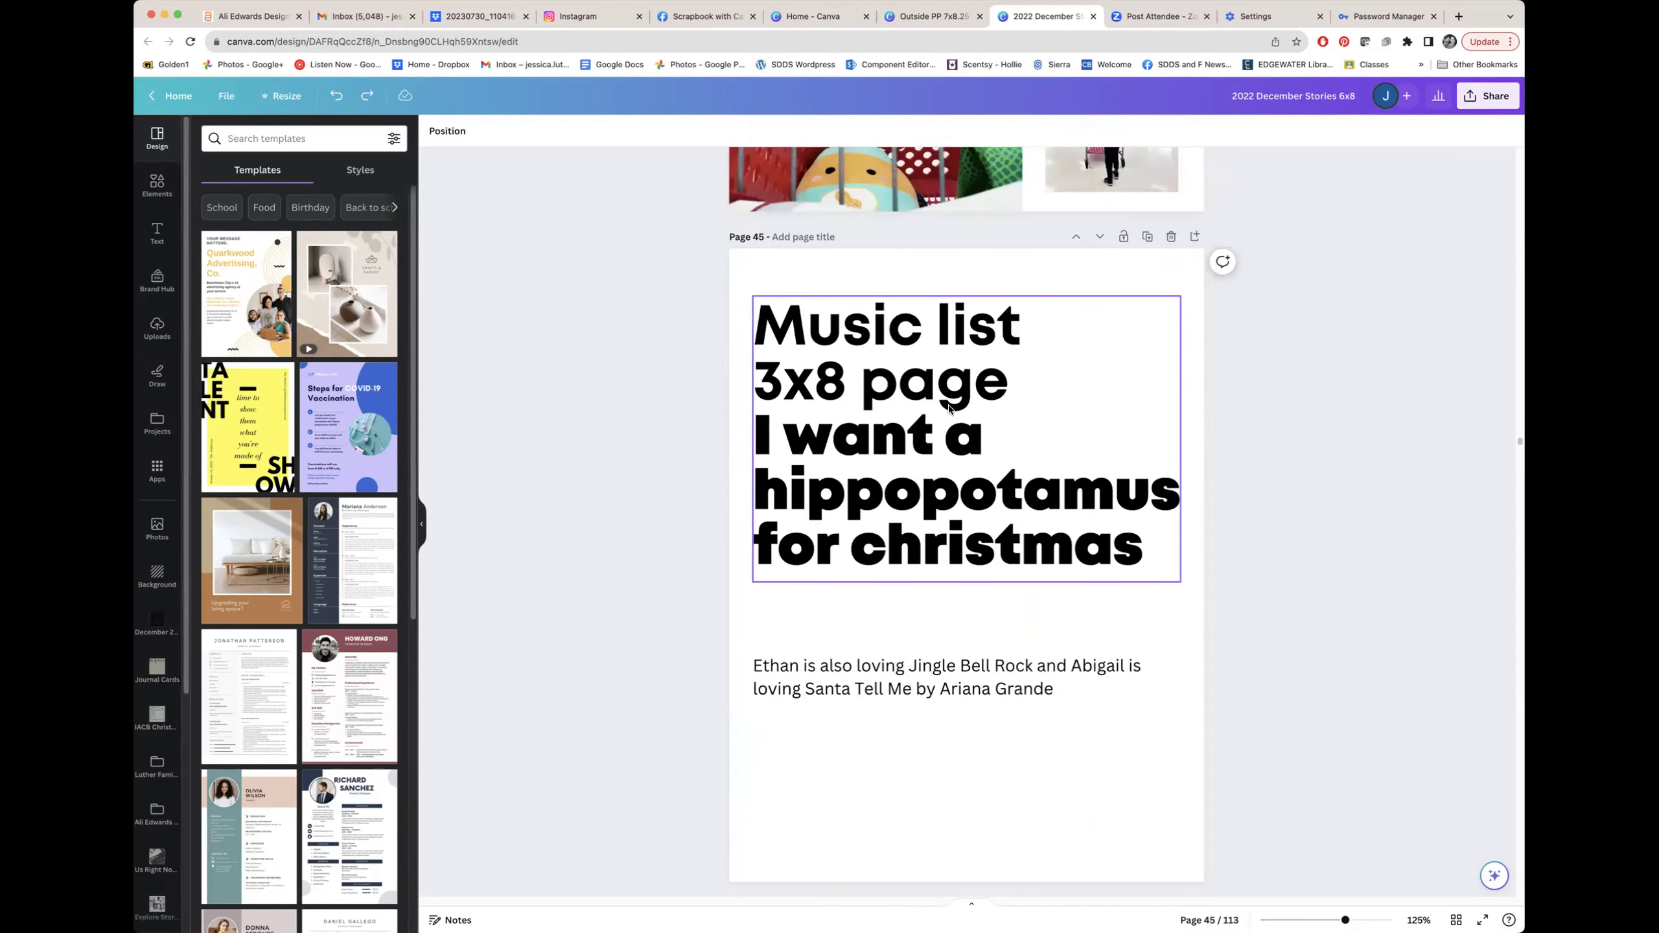
scroll(950, 411, down, 2)
scroll(948, 411, down, 10)
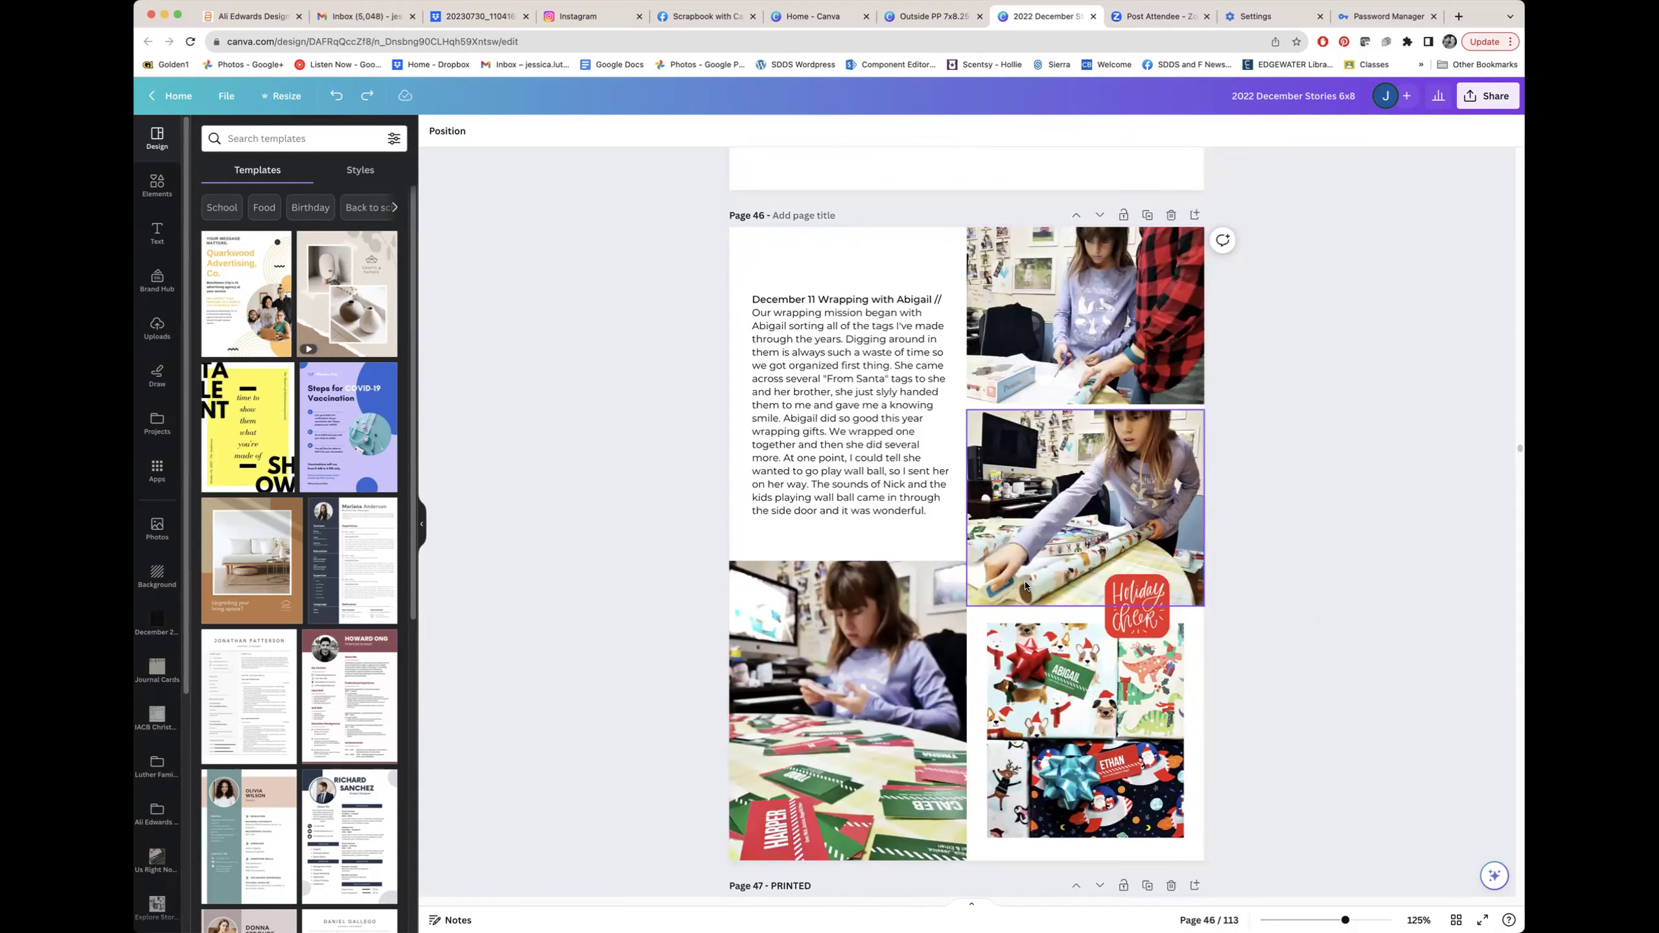
scroll(1025, 586, up, 11)
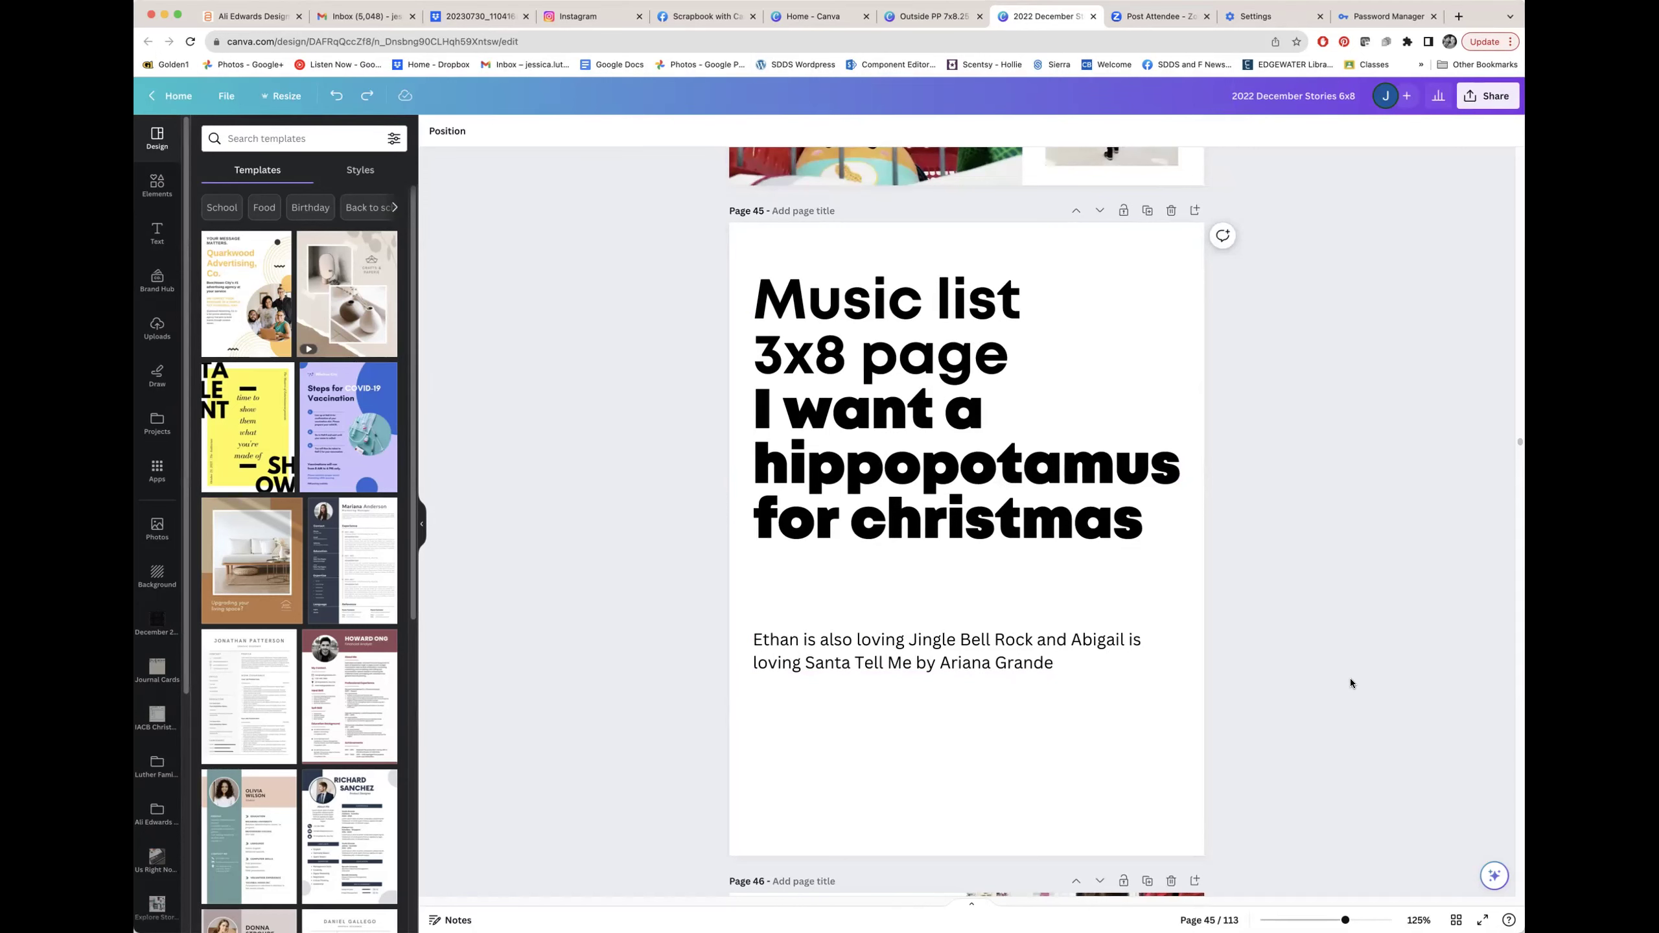
Inspect page 46's gift-wrapping layout by selecting the right-hand photo column, and the journaling with the photo beneath it.
scroll(1351, 678, down, 10)
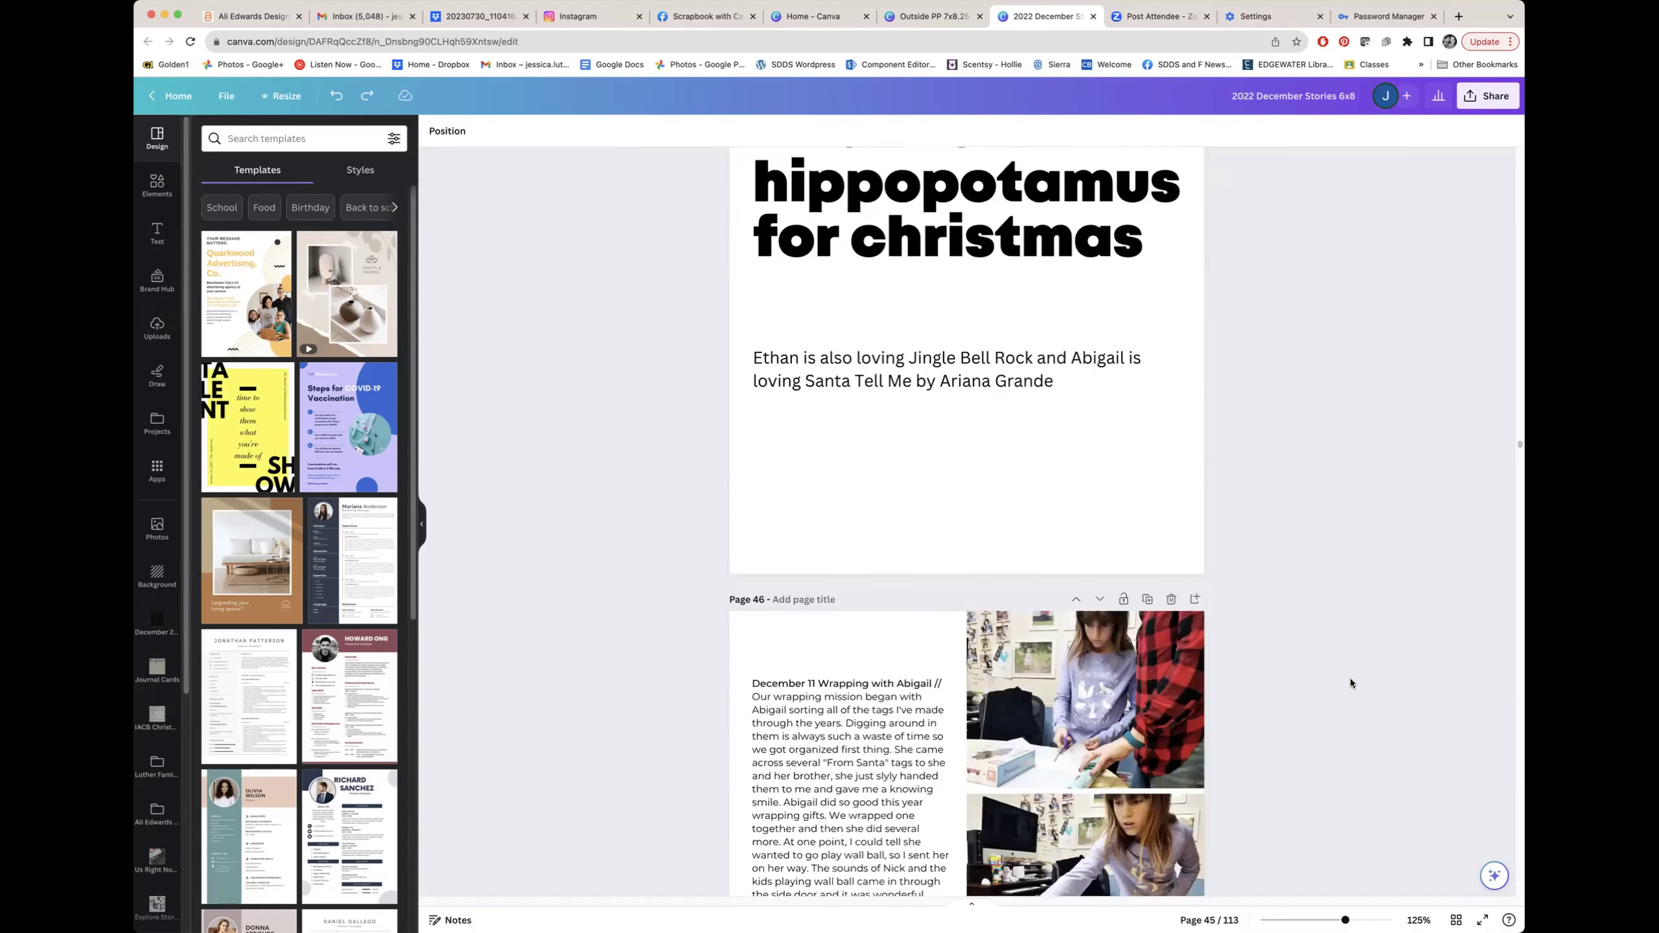
scroll(1351, 678, down, 1)
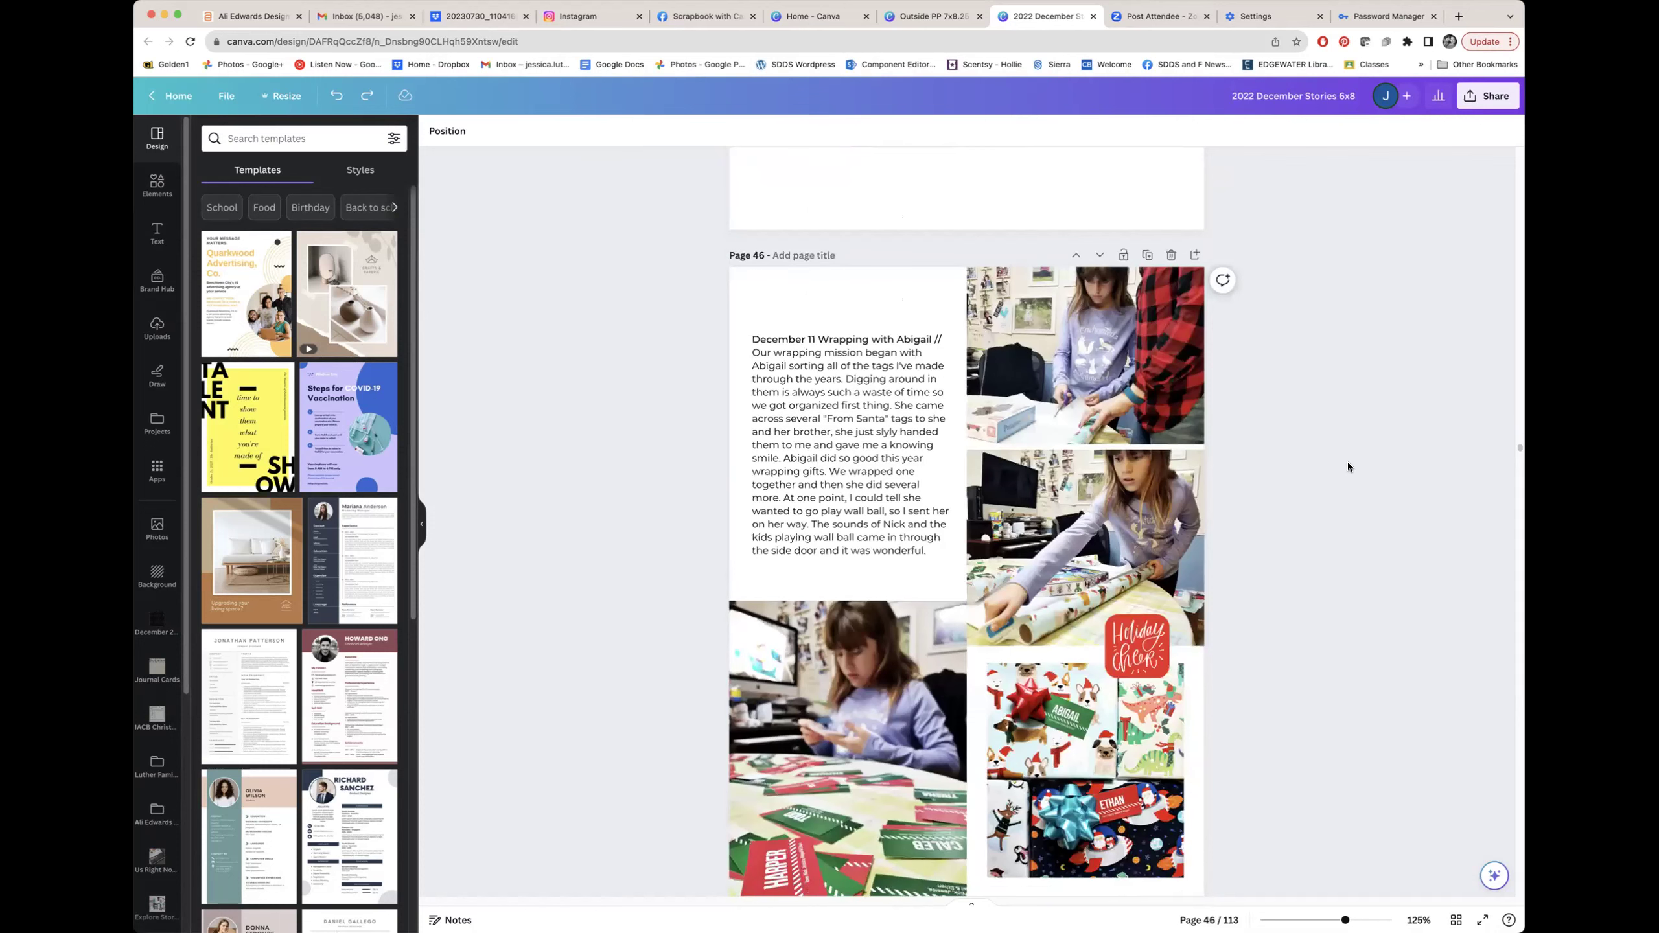
drag(1250, 779, 966, 291)
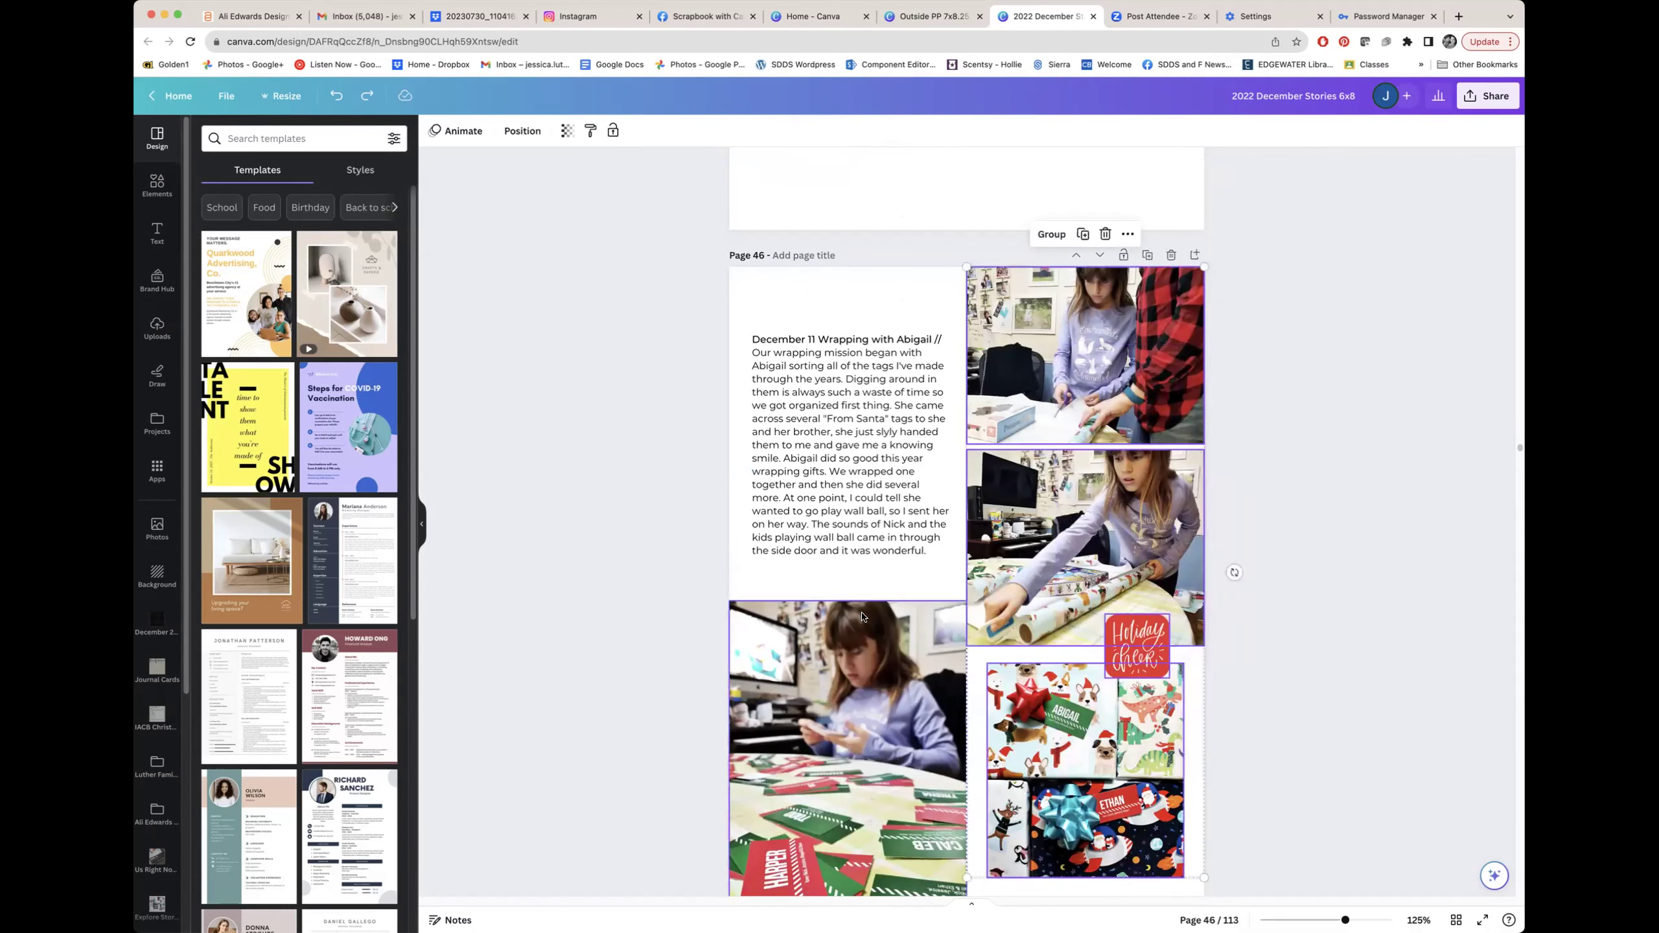
drag(644, 375, 810, 749)
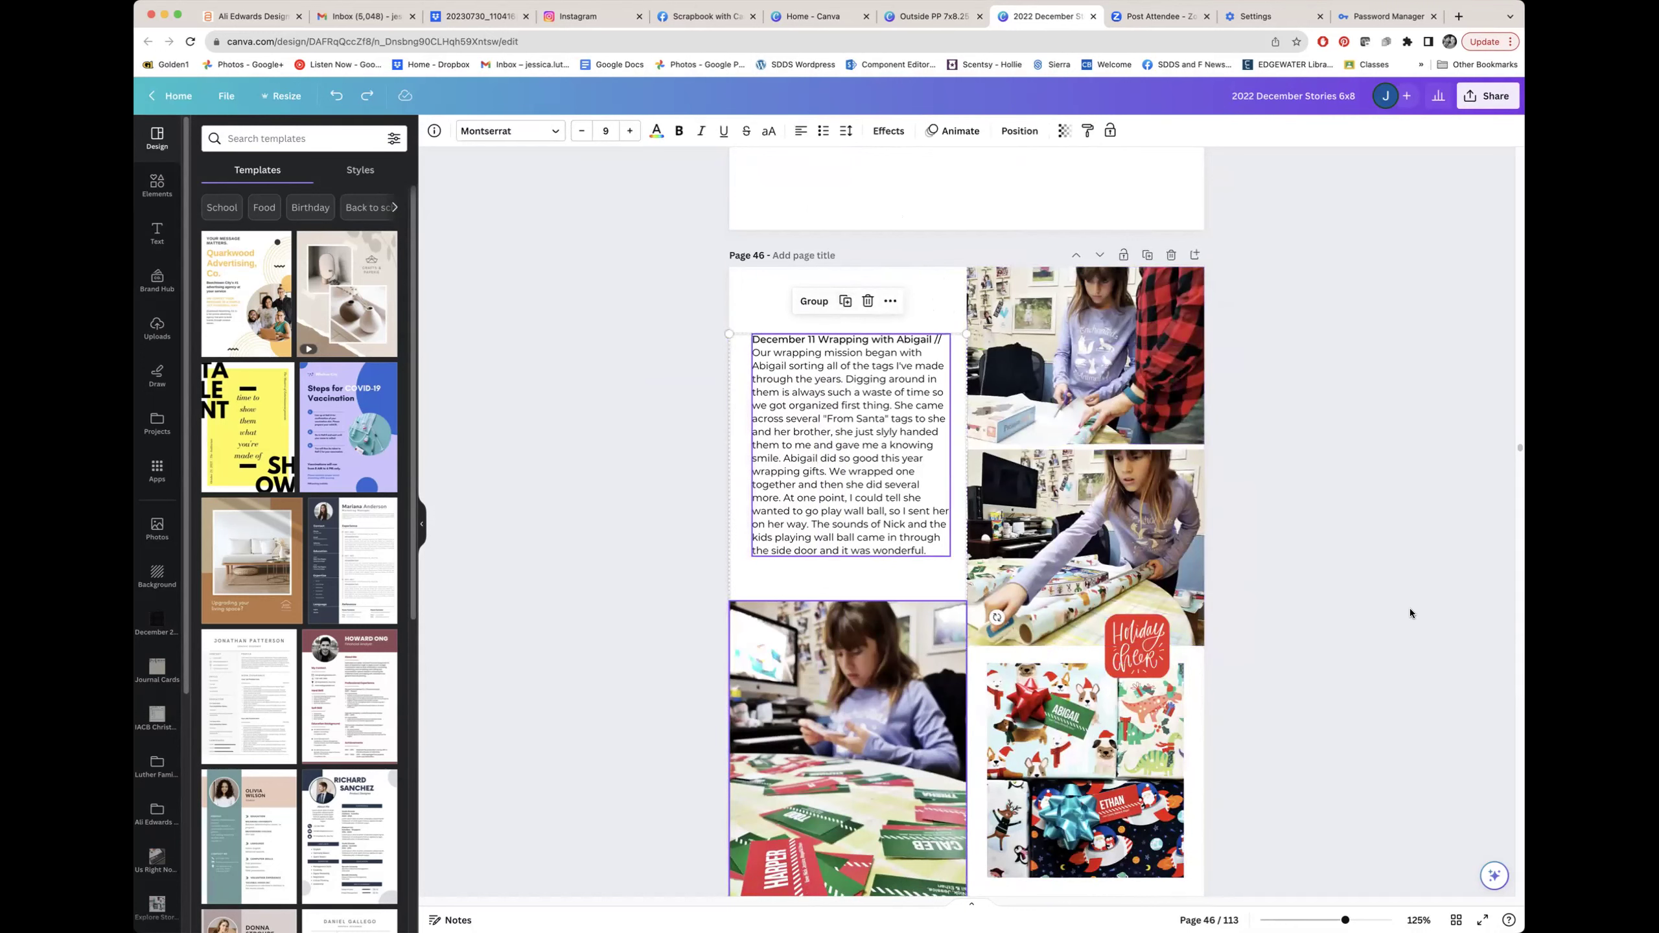
Compare the black-and-white and color versions of page 47's December 12 story by selecting each half, and finally both together.
scroll(1413, 607, down, 7)
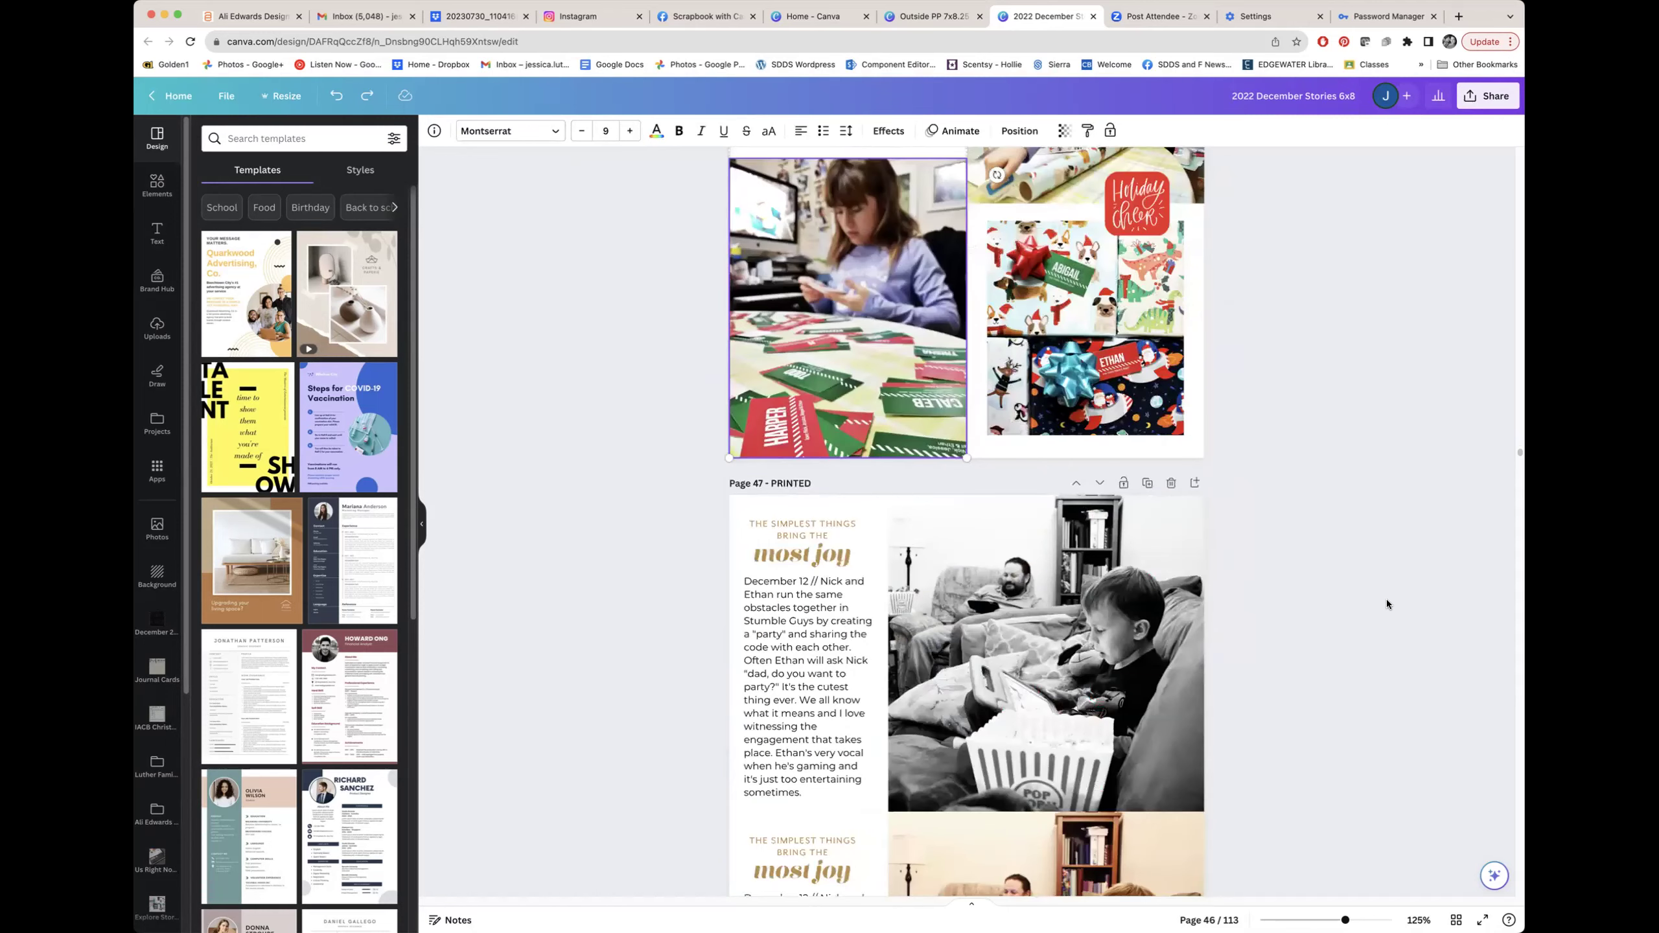
scroll(1387, 603, down, 4)
click(1364, 429)
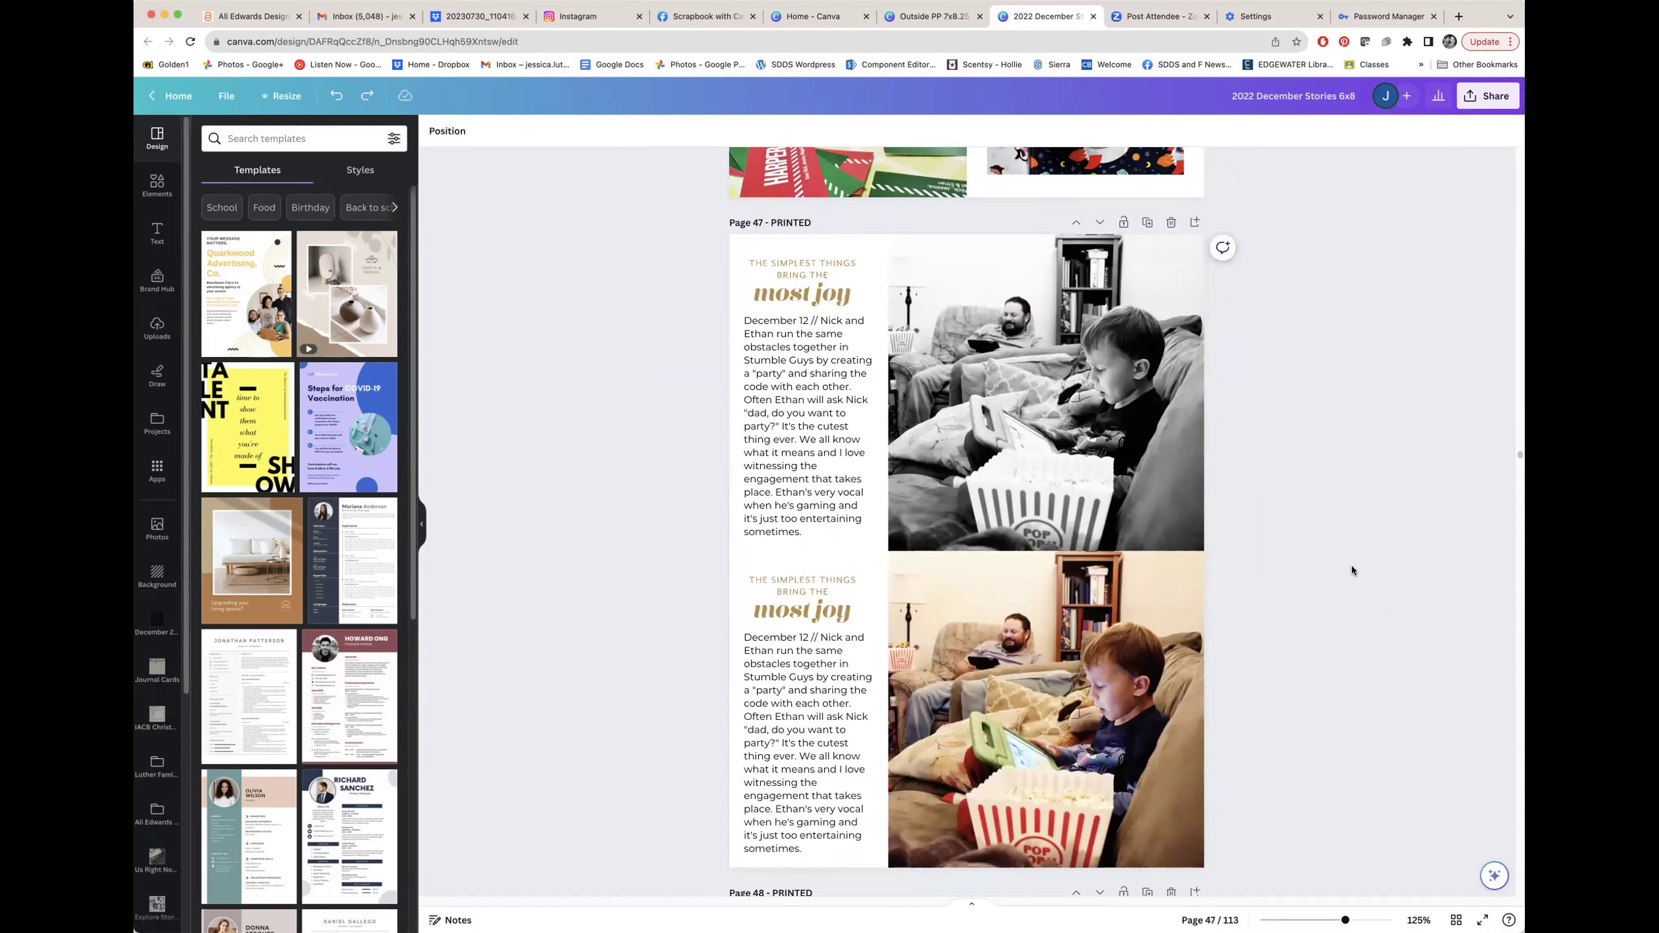
drag(719, 228, 1215, 555)
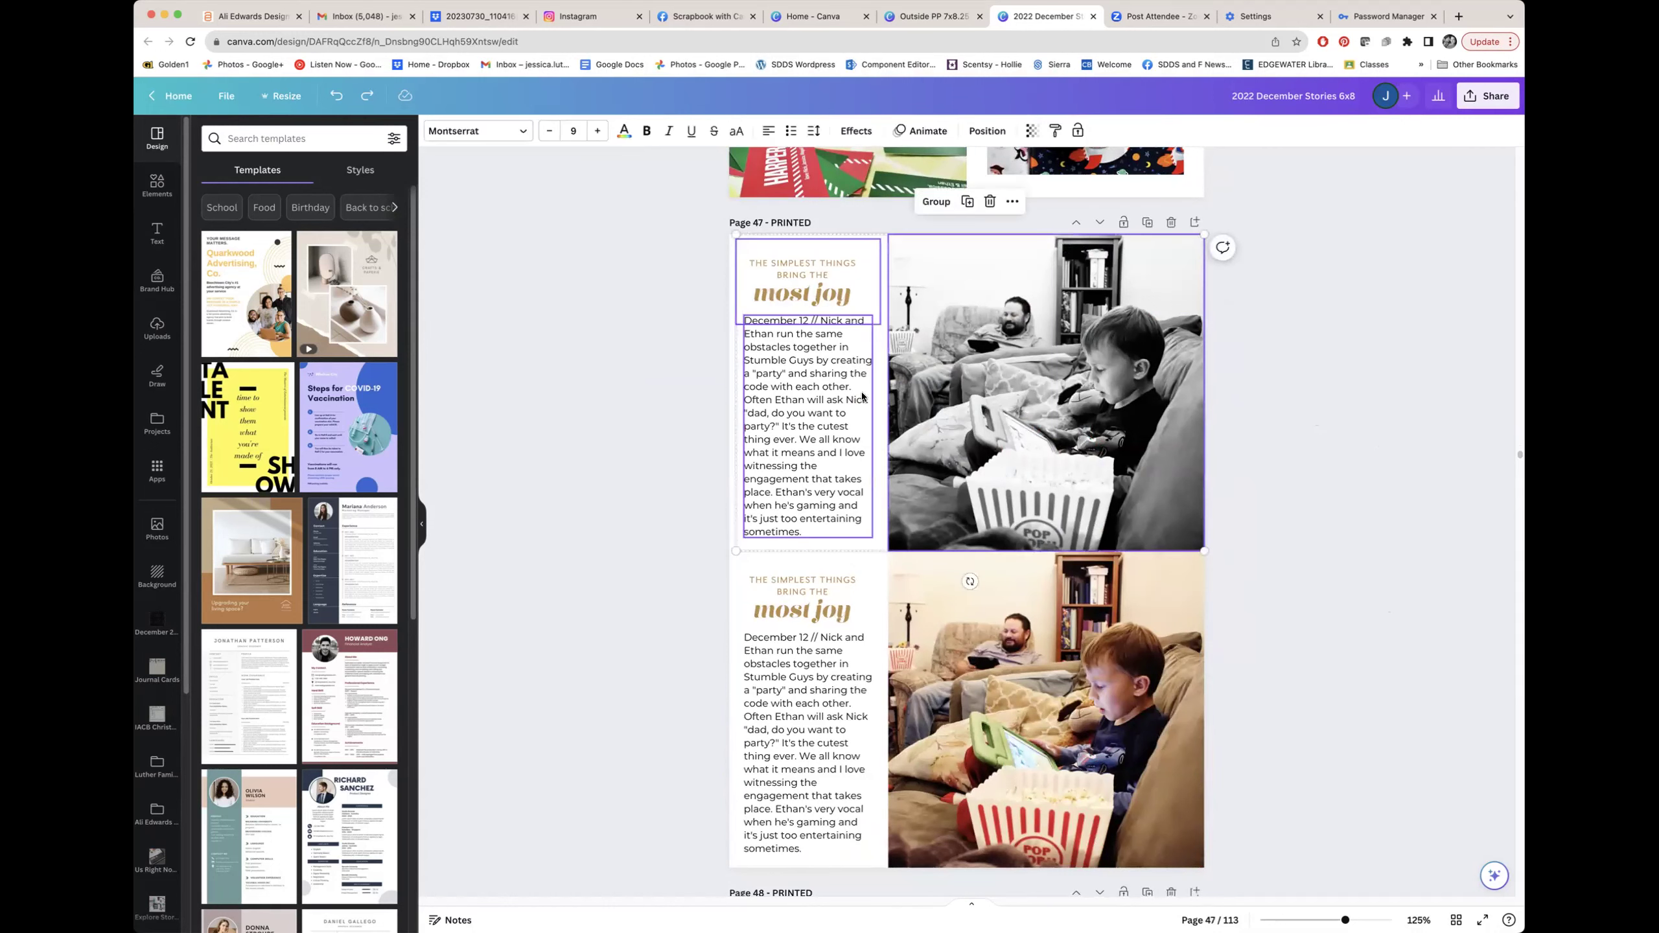
drag(1268, 619, 720, 775)
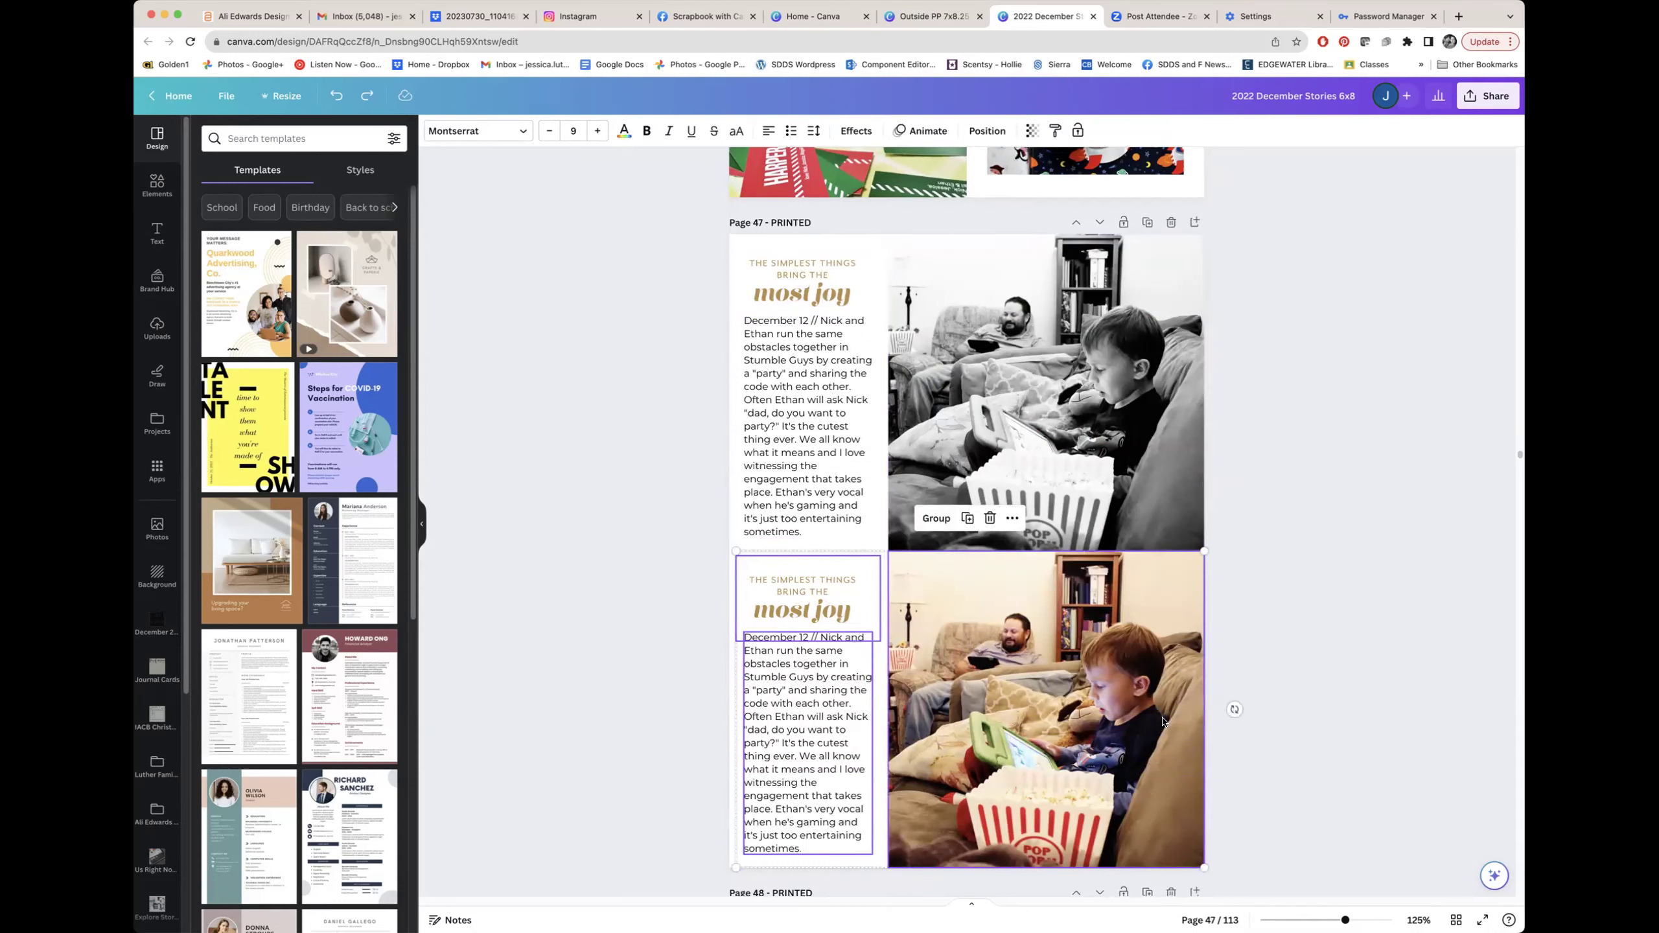
click(1311, 644)
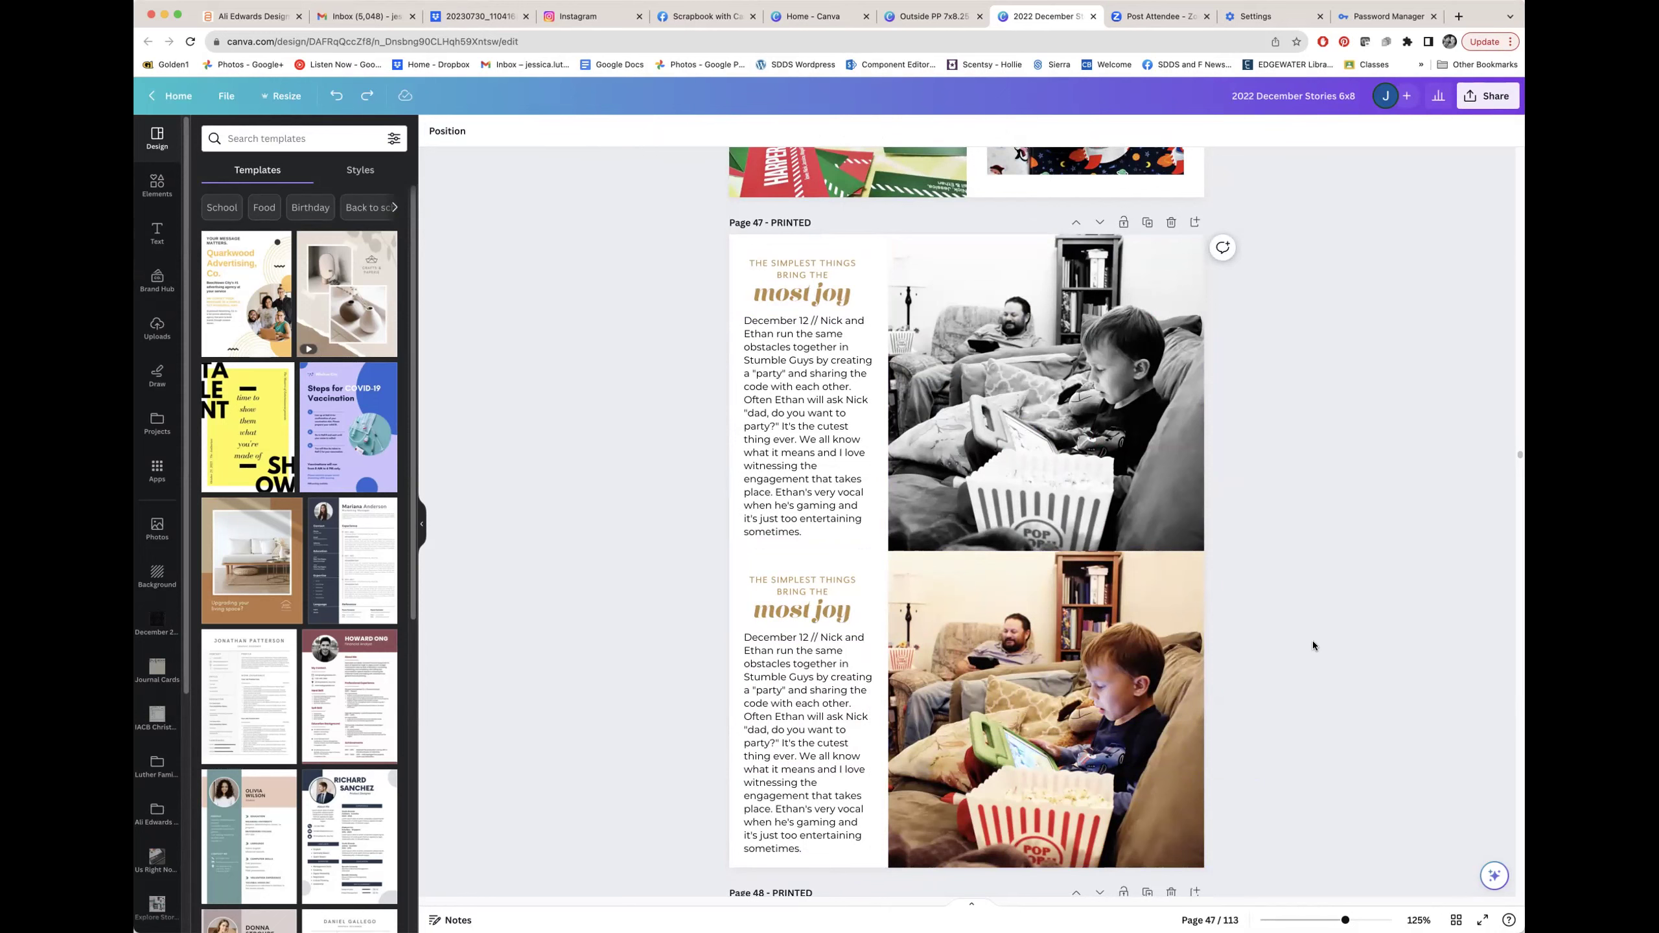
scroll(1313, 643, down, 1)
drag(1260, 299, 752, 713)
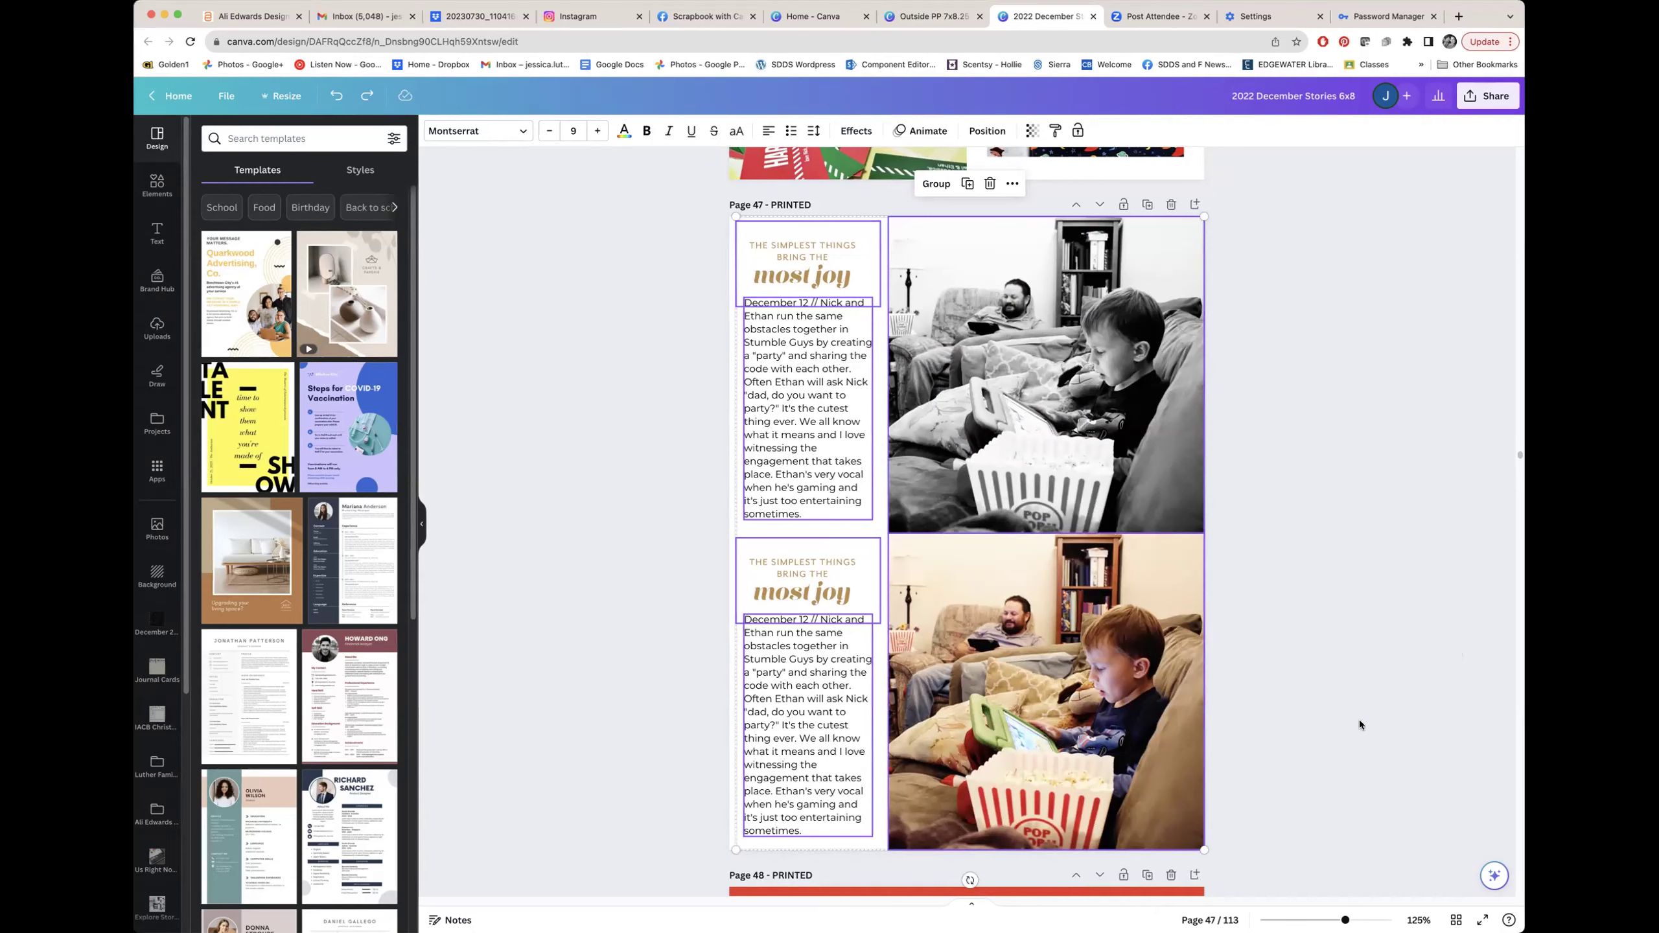
Examine page 48's holiday lights photo and dinner story, along with page 49's empty gold-framed green panel.
scroll(1358, 720, down, 5)
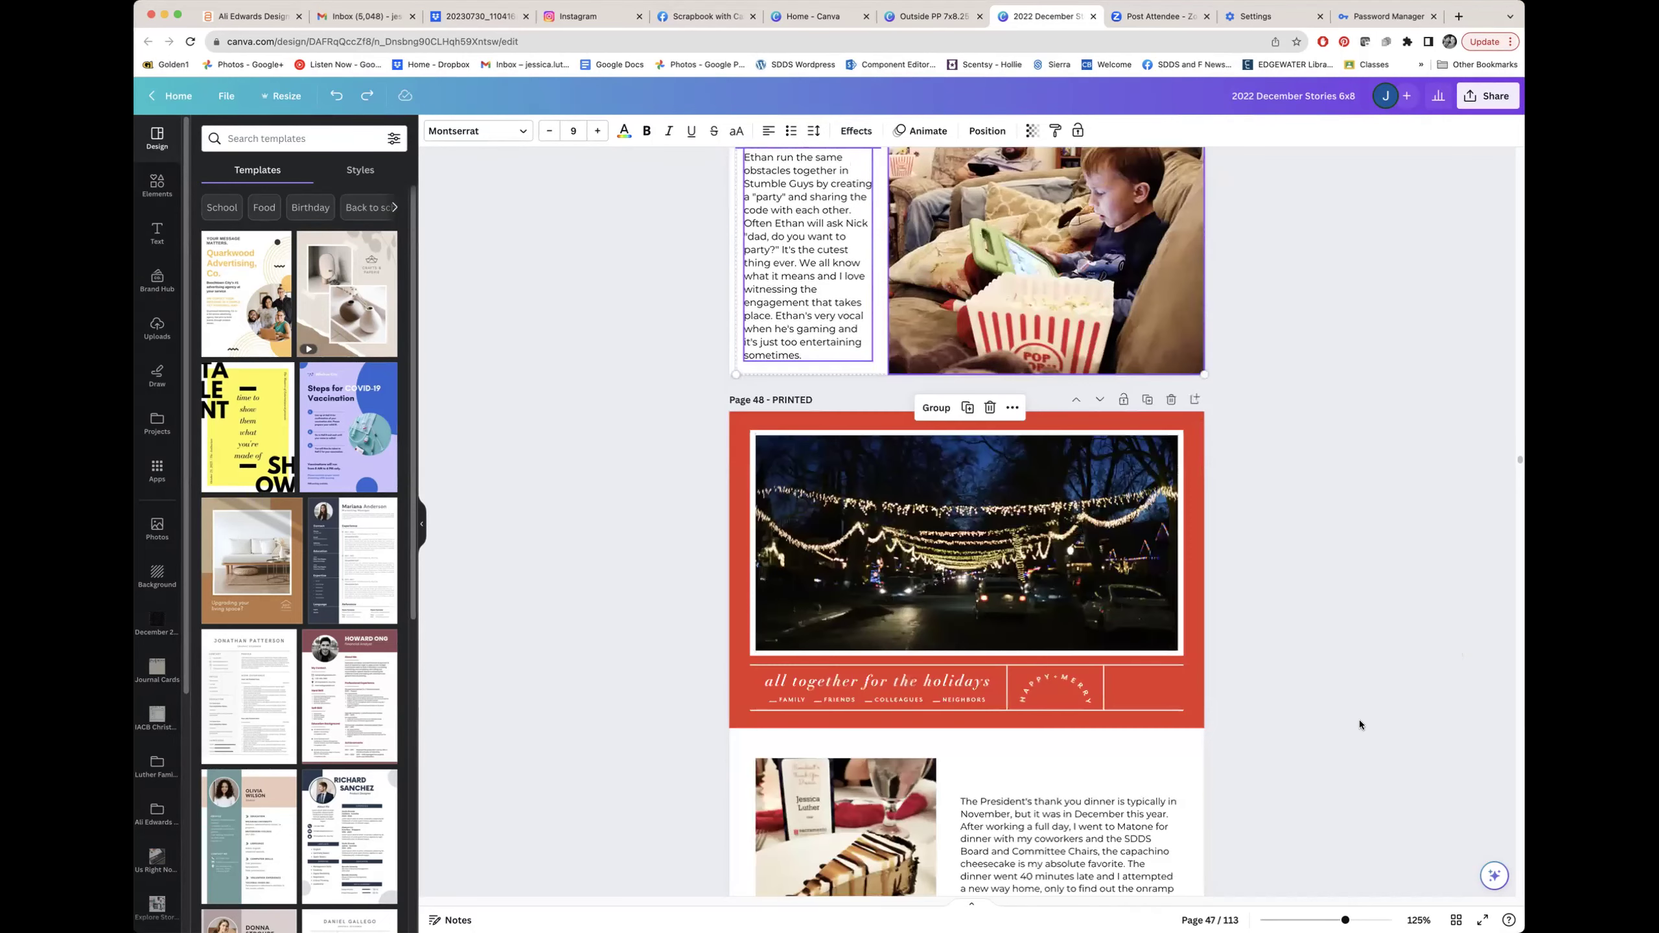
scroll(1358, 720, down, 2)
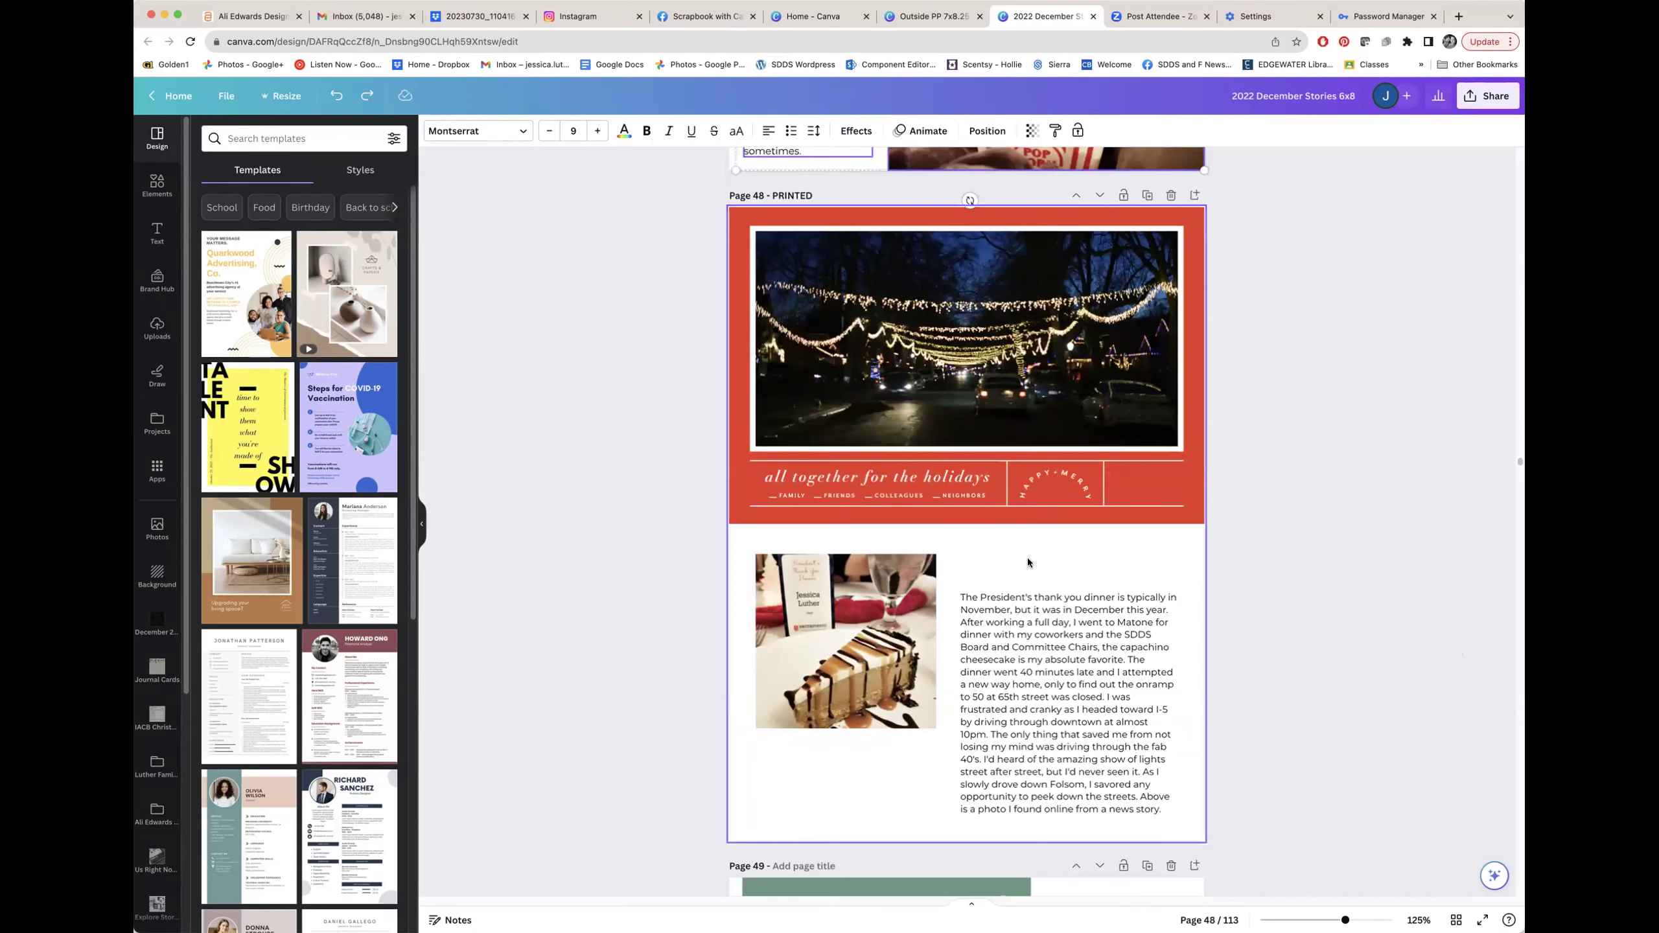
scroll(1355, 715, down, 7)
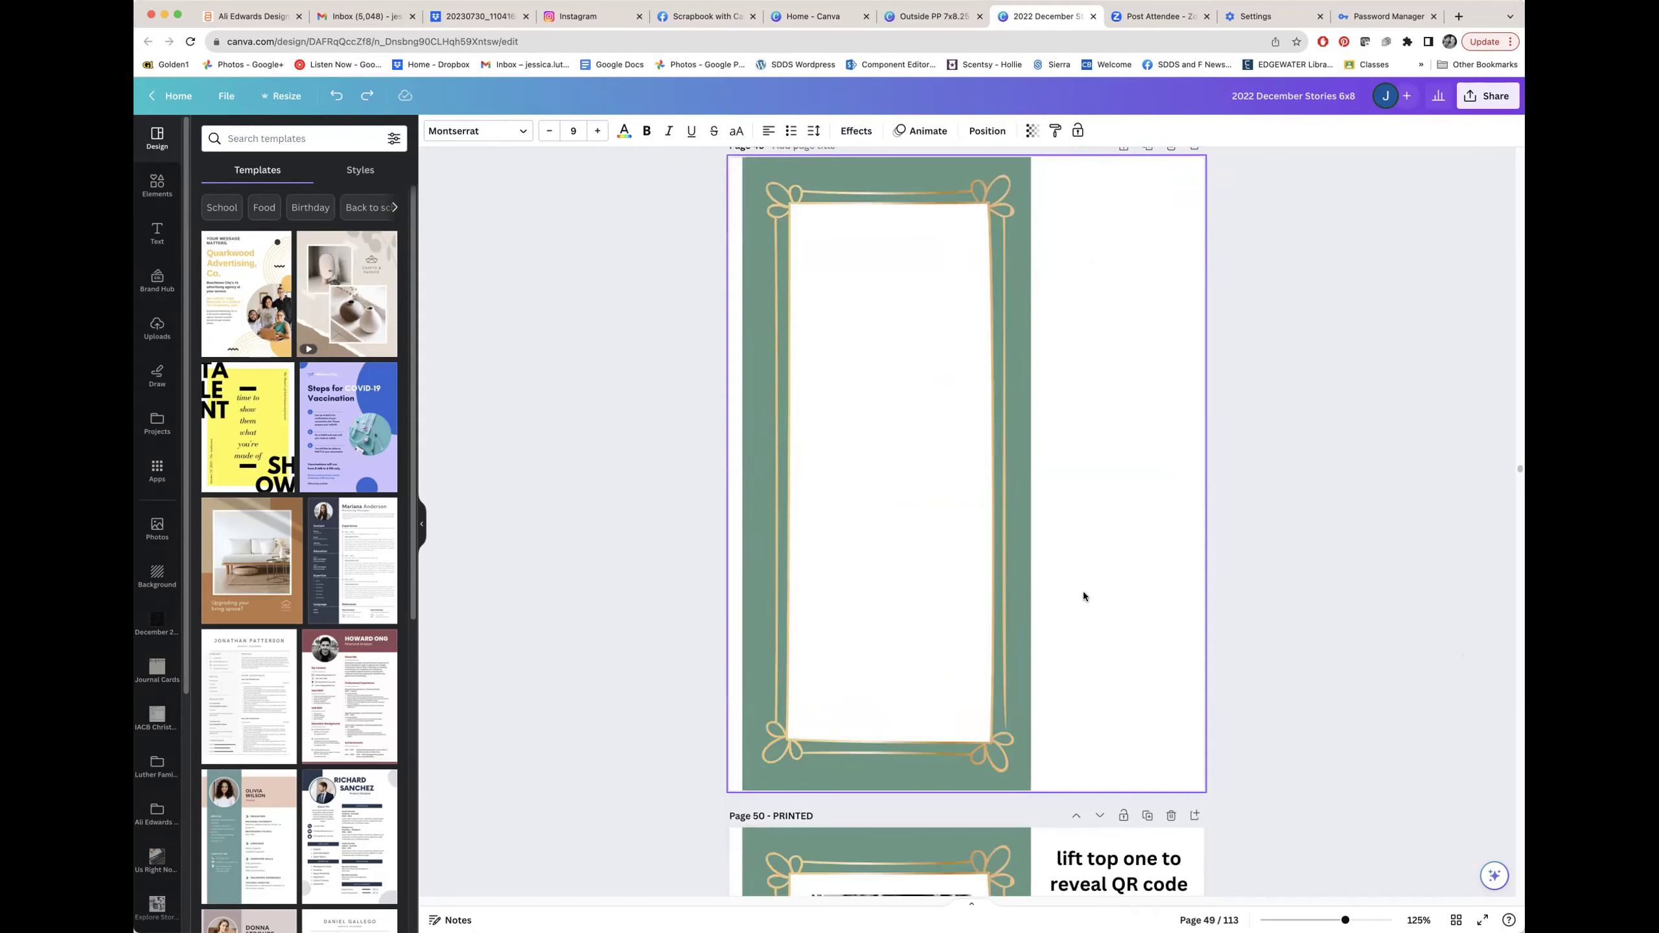
scroll(1164, 689, down, 1)
scroll(1164, 683, down, 1)
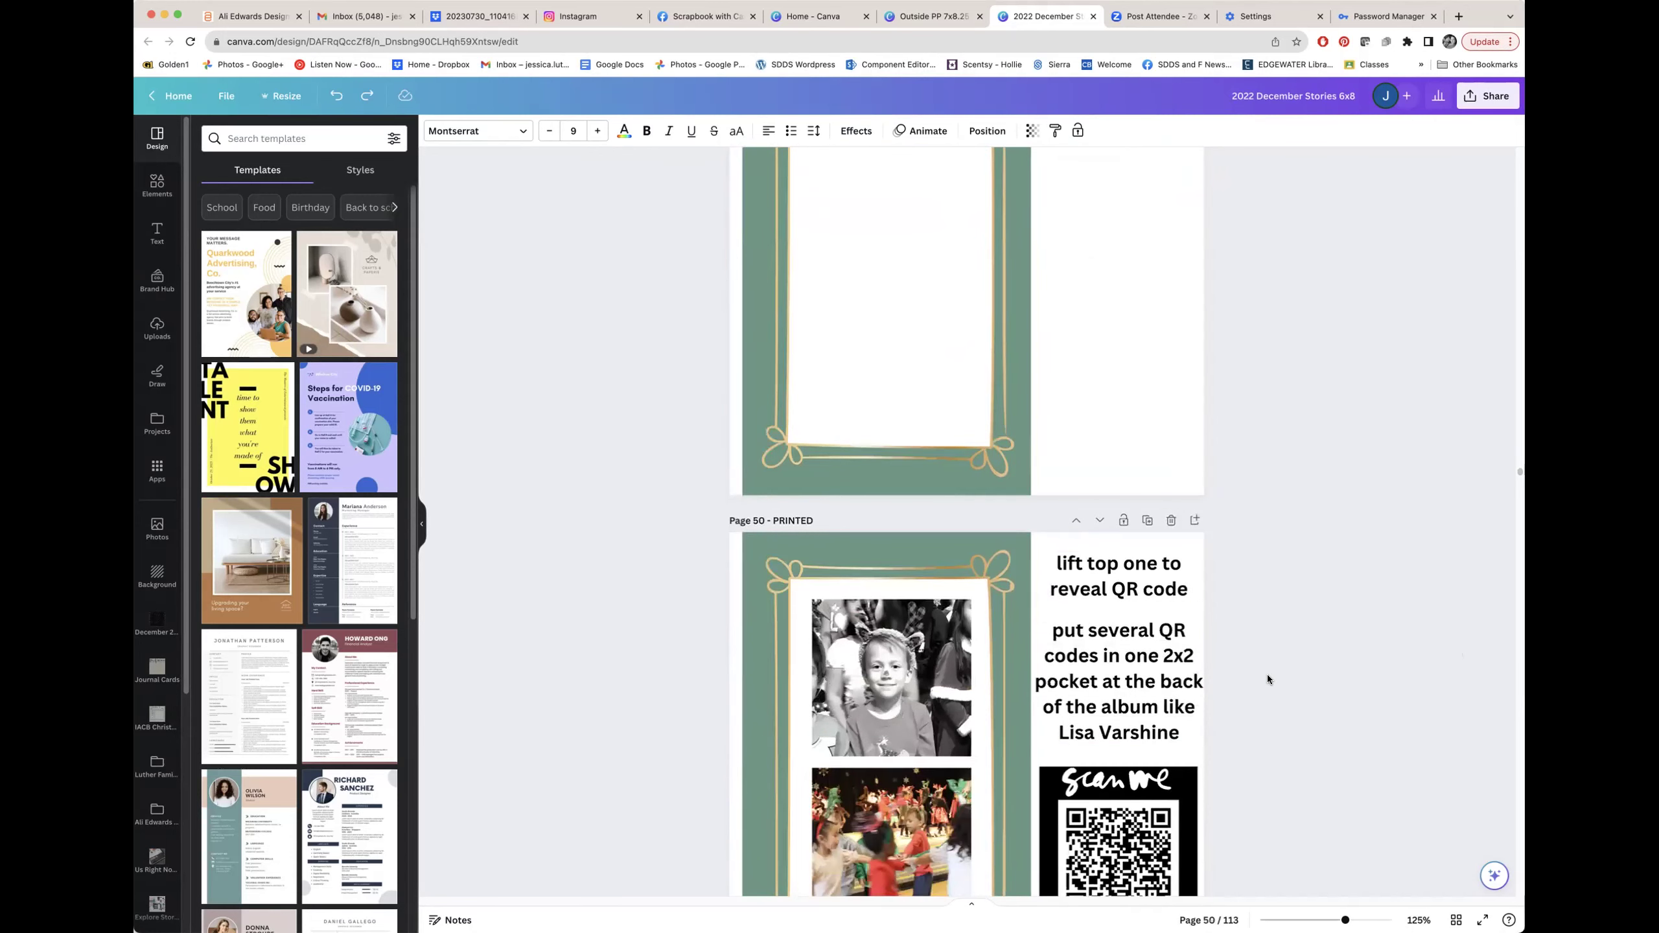
Examine page 50's framed performance photos and QR code notes, and page 51's class photo with the Christmas stories journaling.
scroll(1265, 660, up, 1)
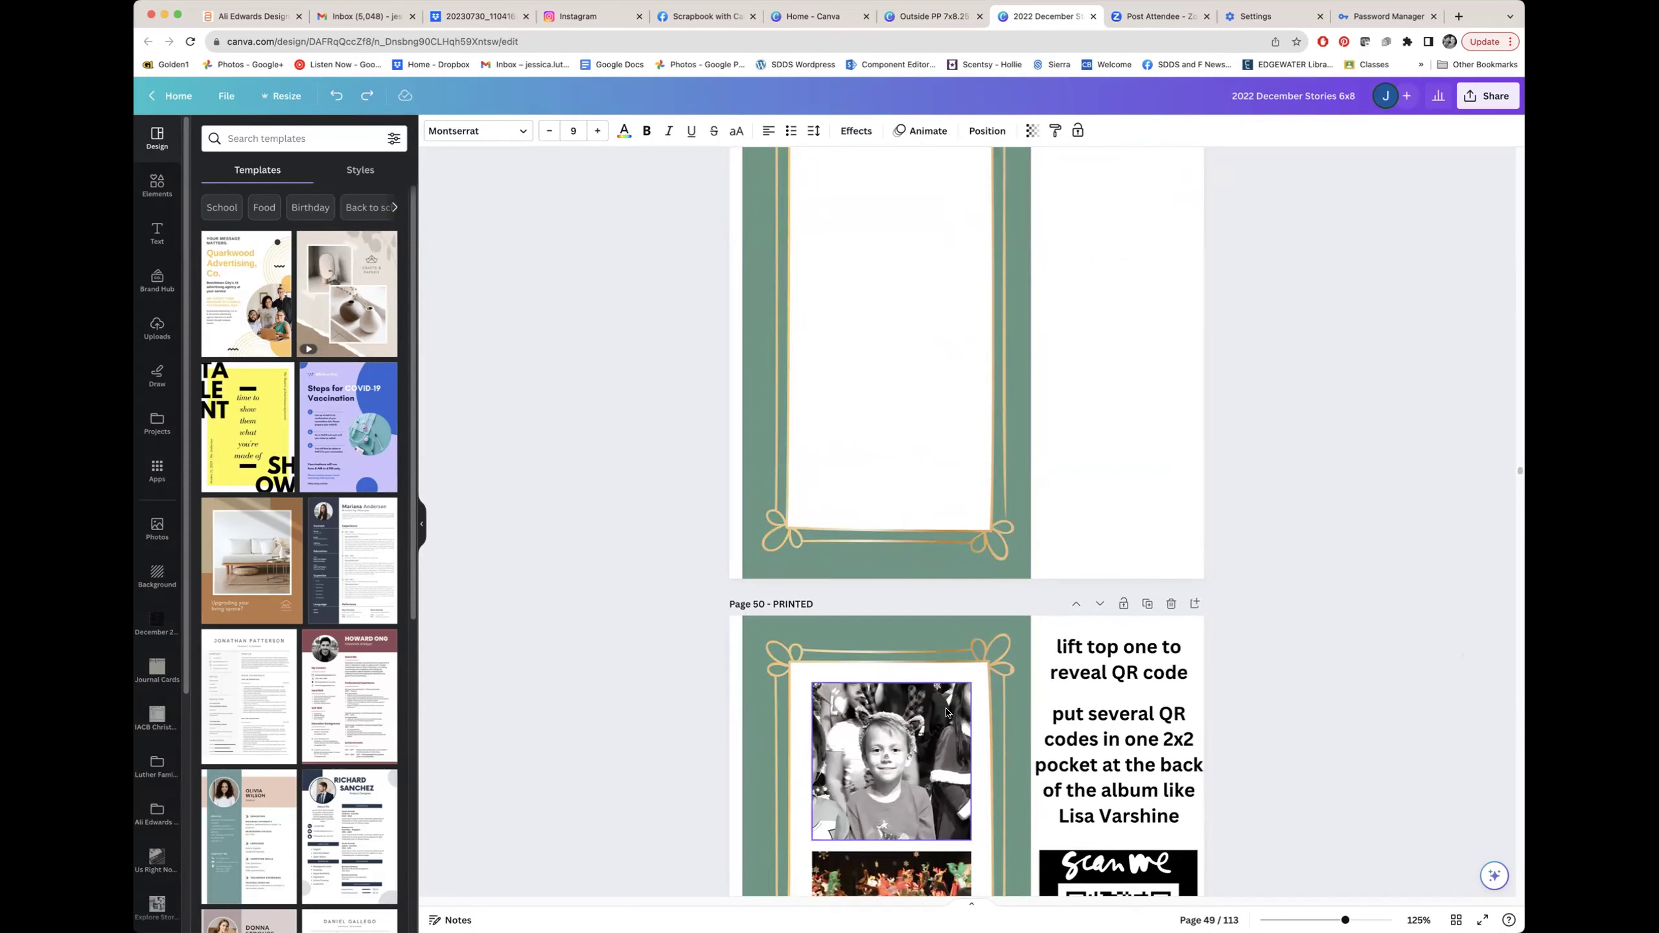
scroll(947, 712, down, 7)
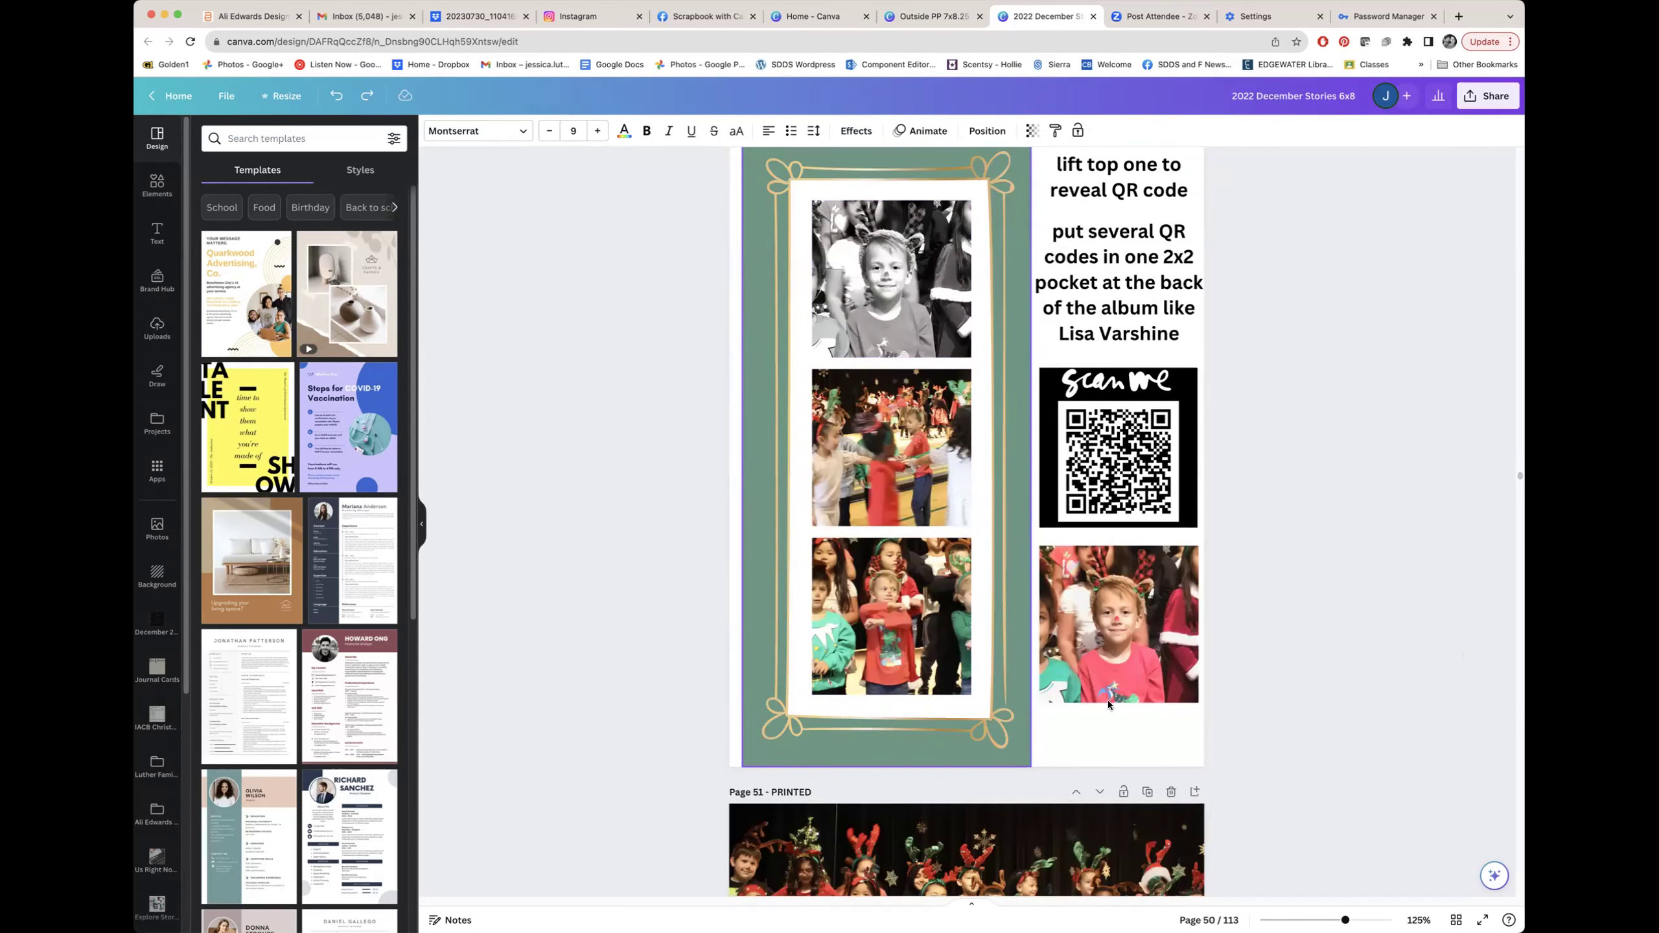
scroll(1364, 652, down, 2)
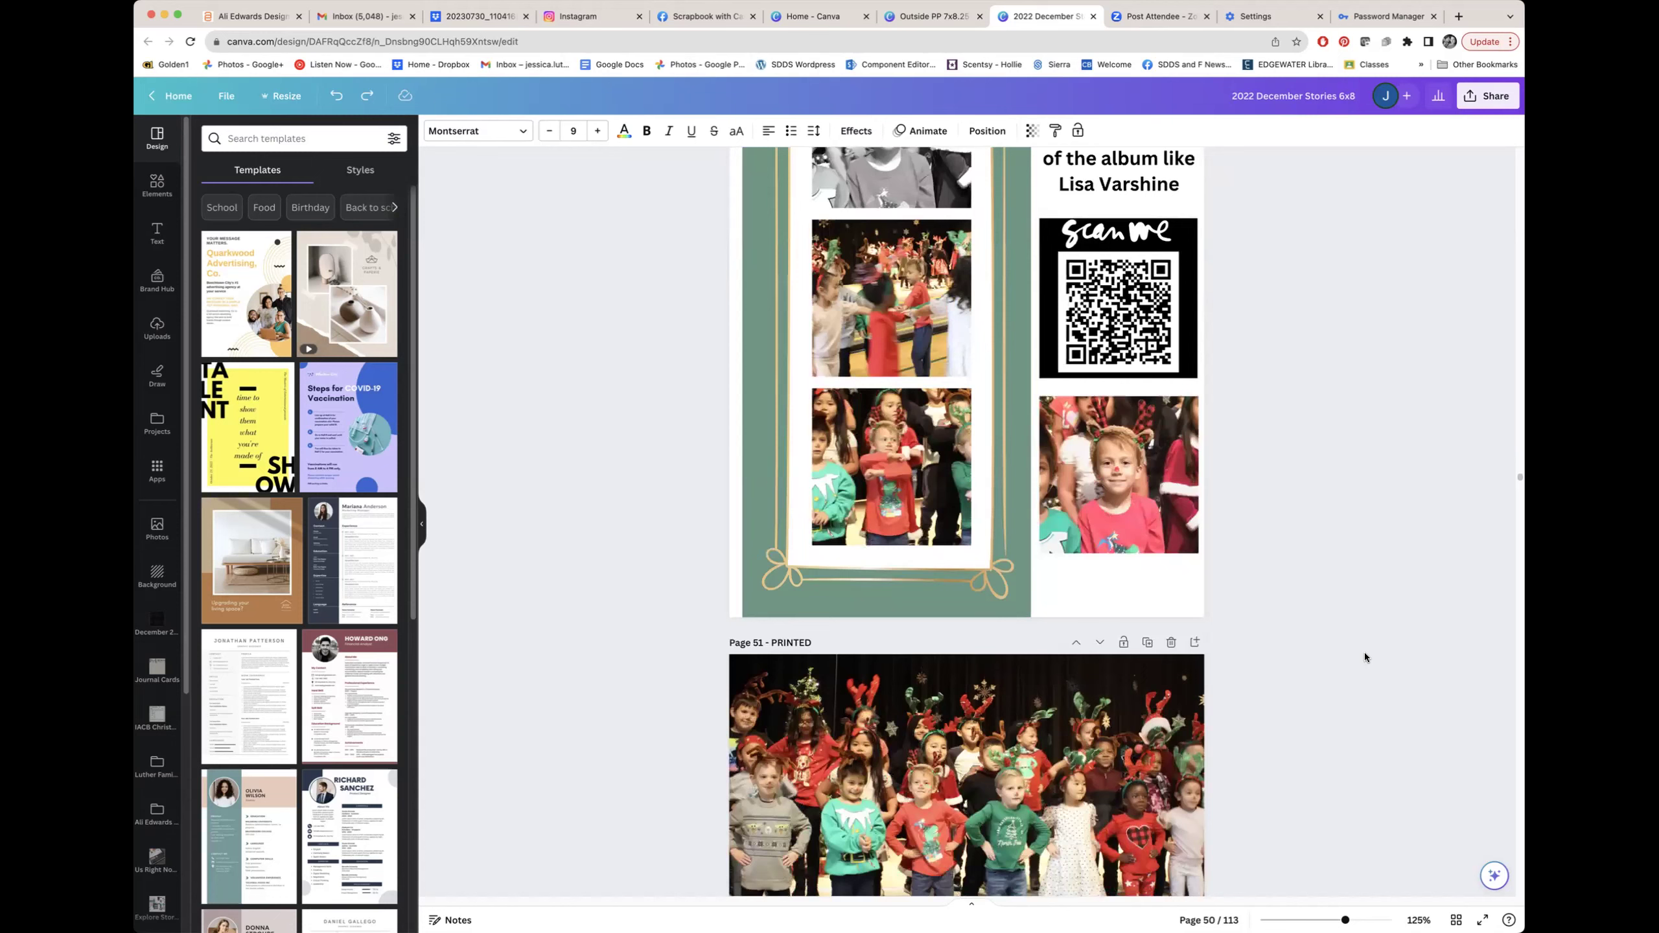
scroll(1363, 652, down, 8)
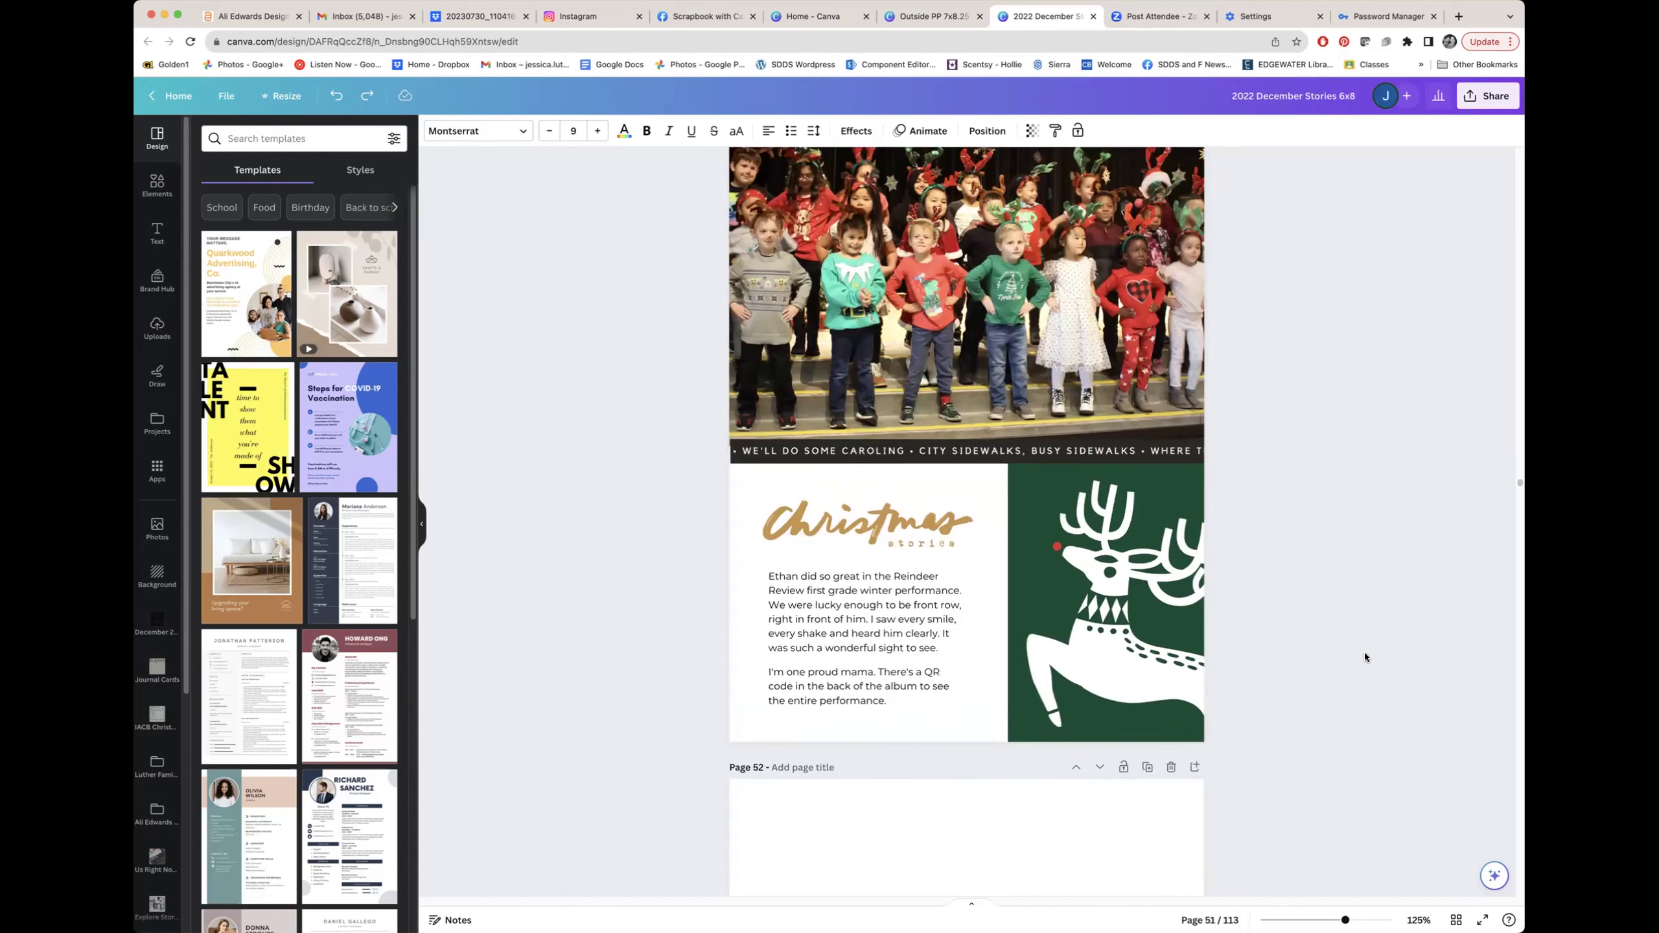
Check page 52's placeholder note for the class party and white elephant story, and return to page 51's reindeer layout.
scroll(1364, 656, down, 10)
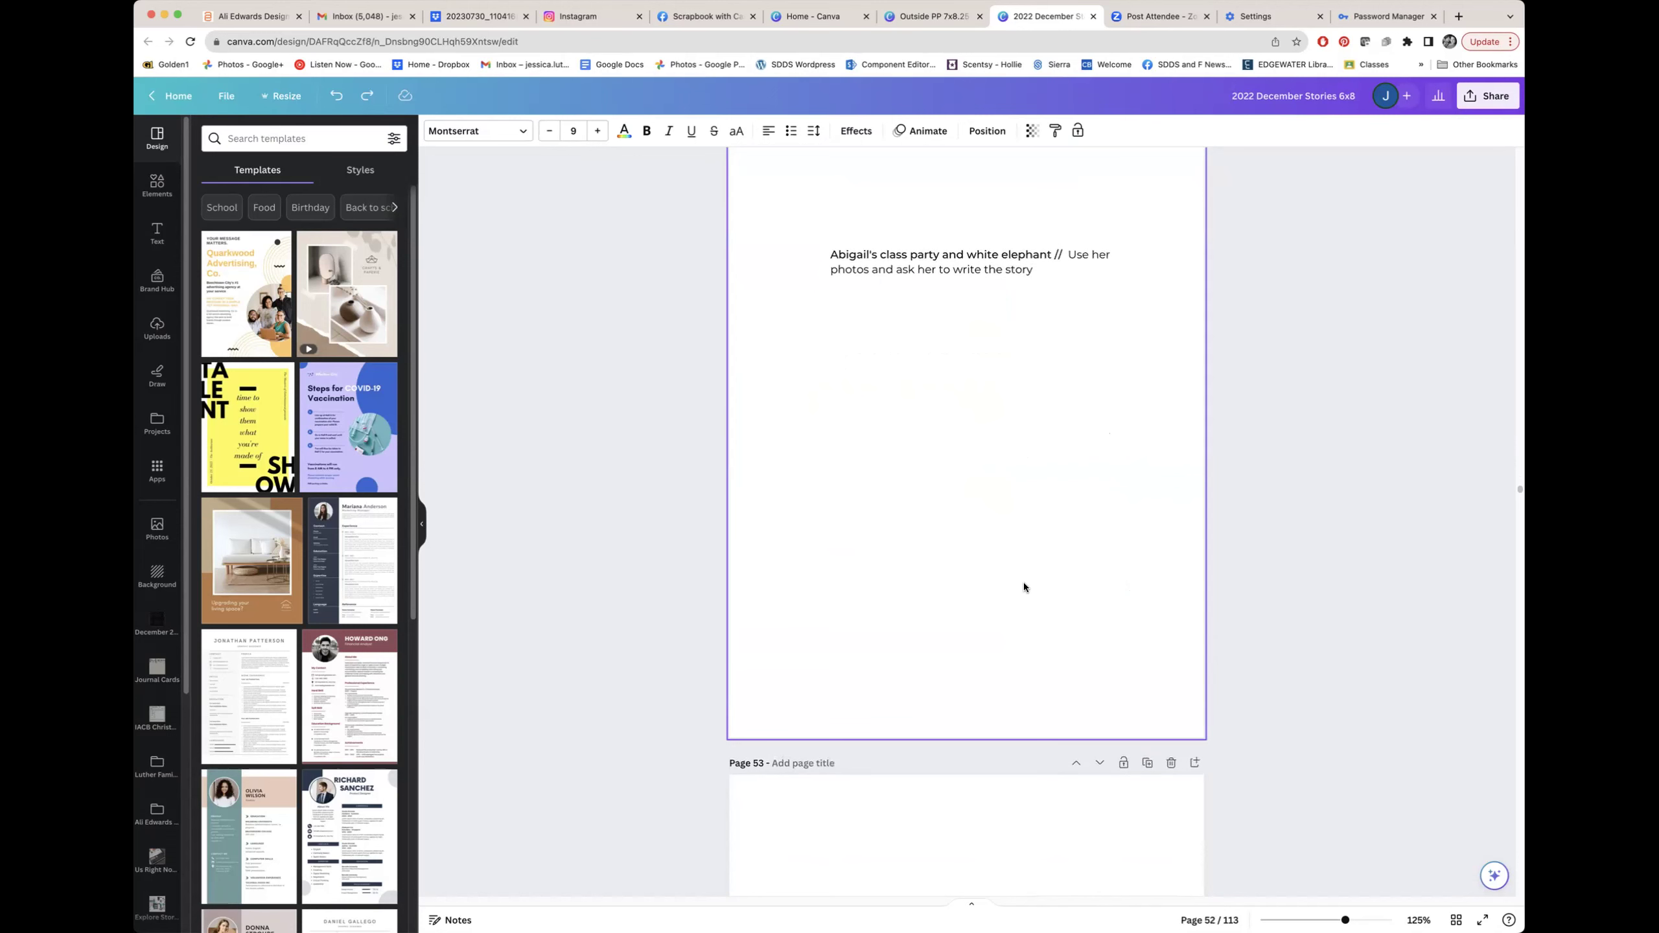
scroll(1040, 585, up, 1)
click(905, 344)
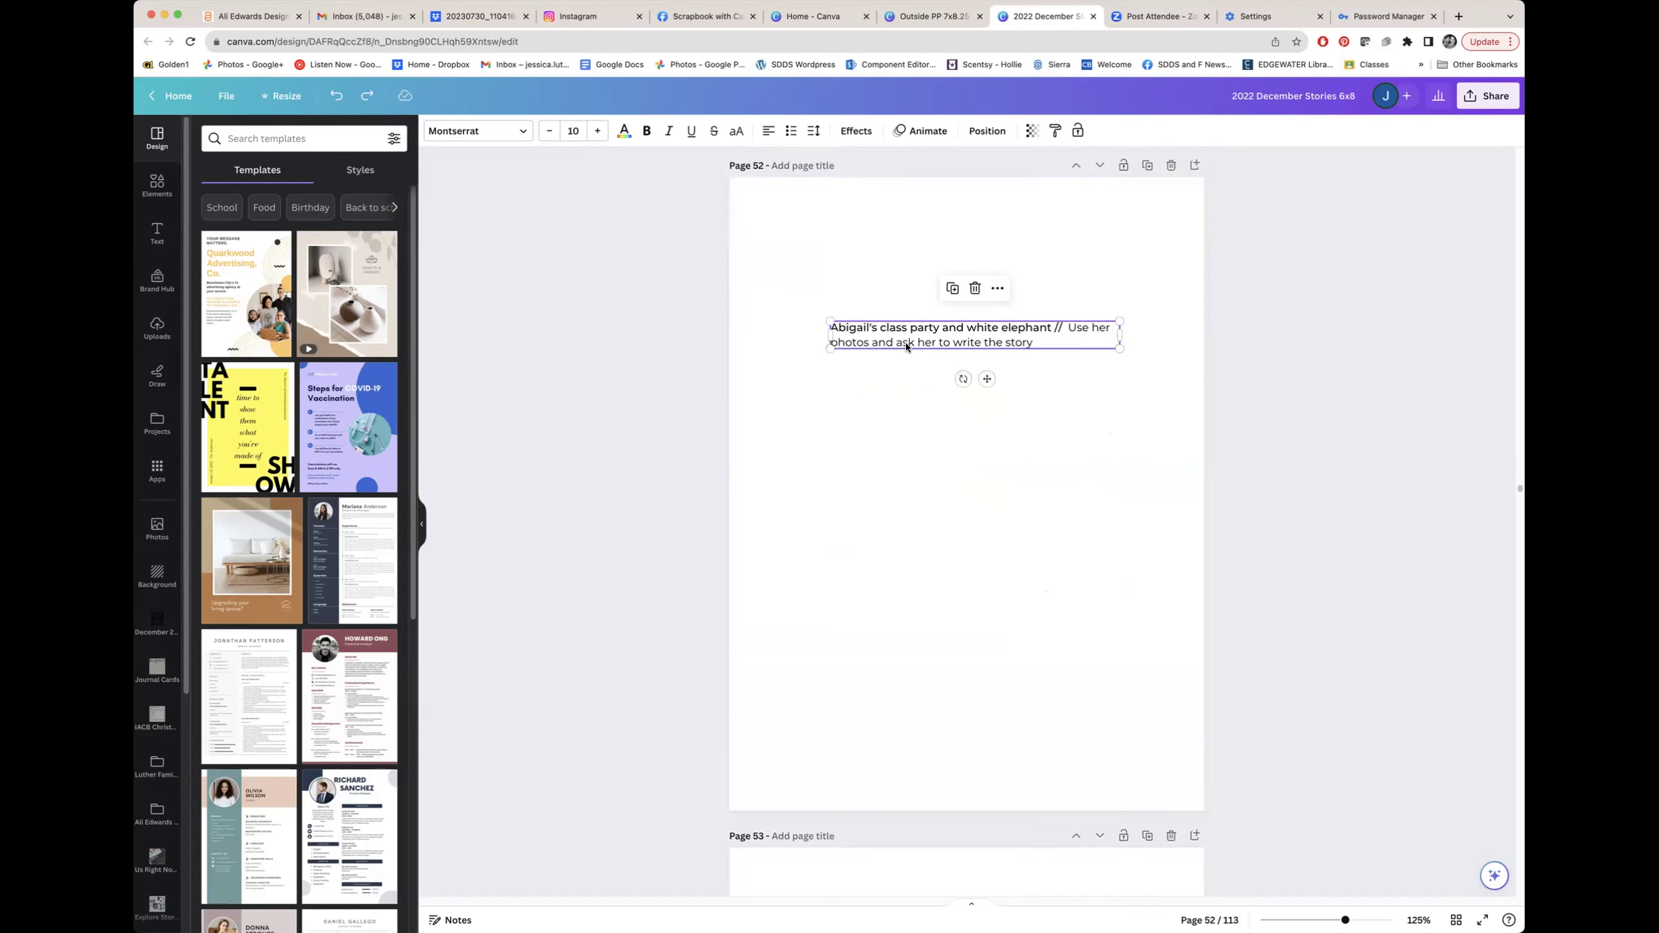
click(1081, 589)
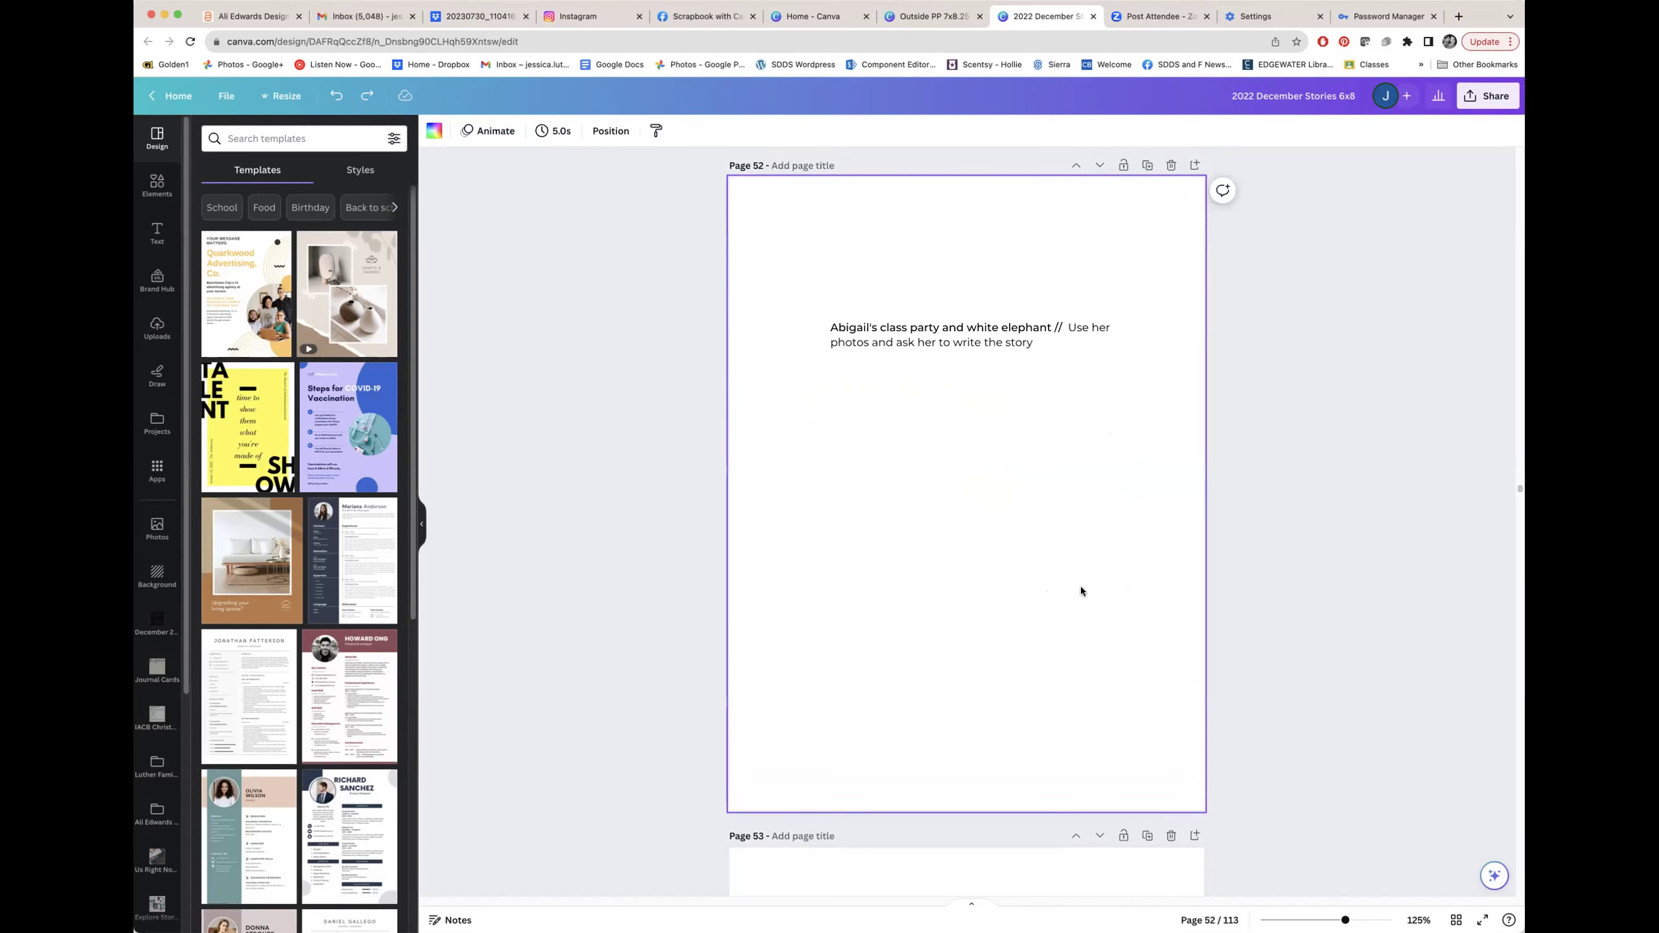
scroll(1076, 588, up, 5)
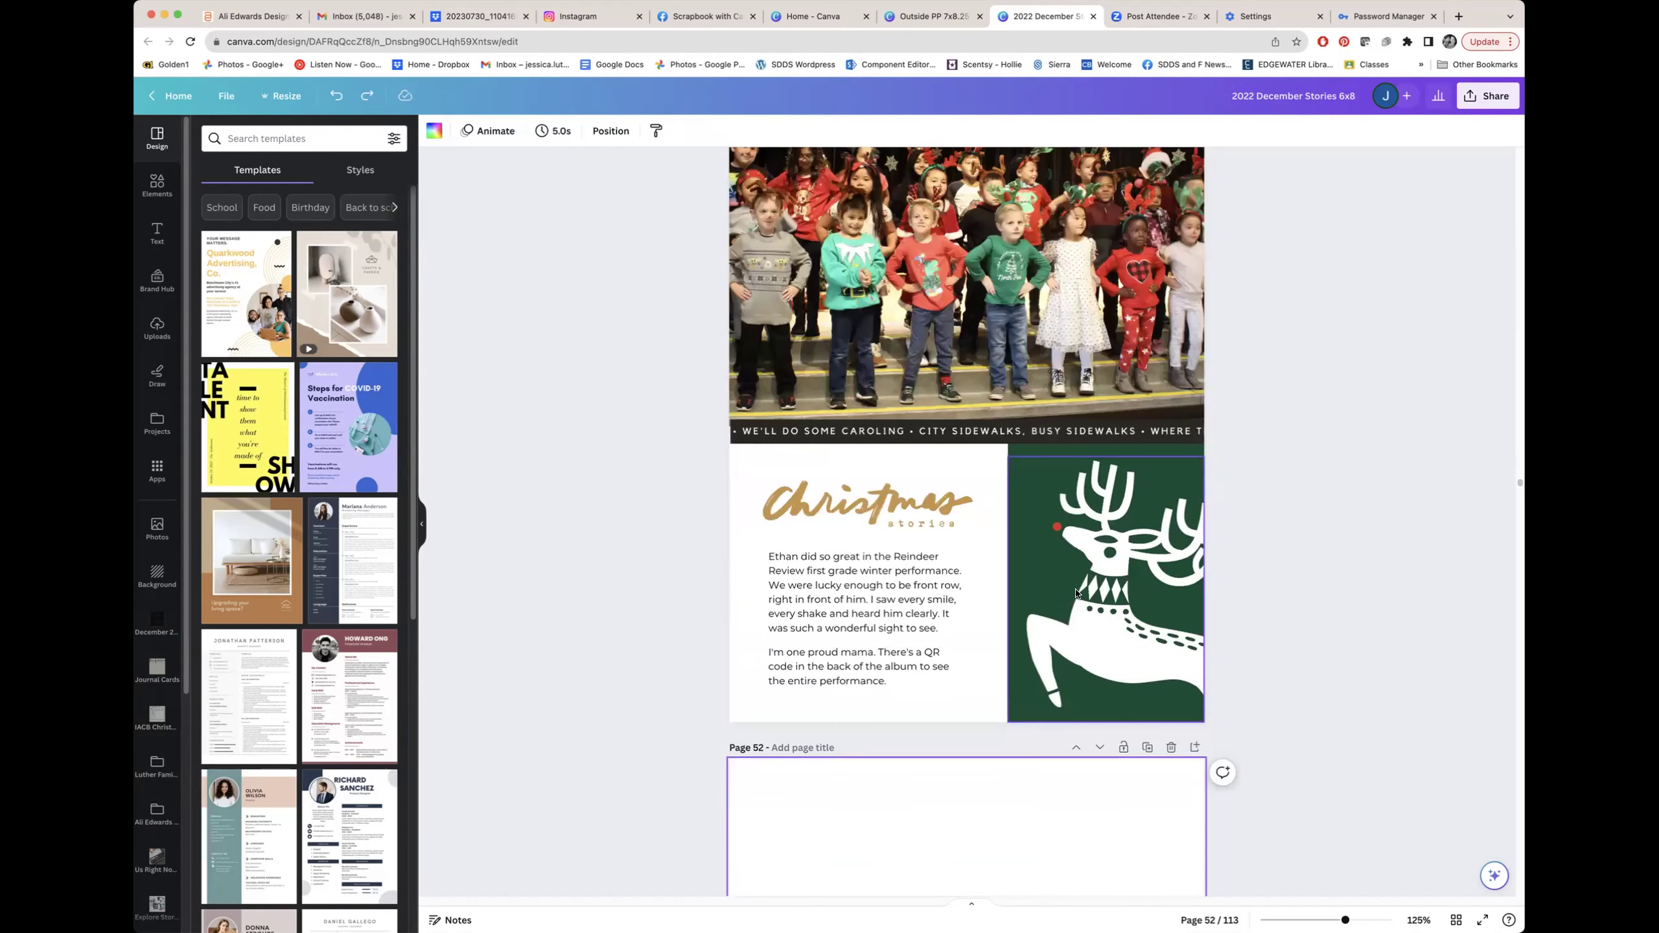
Review page 52's placeholder note for the class party story and page 53's photo of two children with a tablet.
scroll(1076, 592, down, 6)
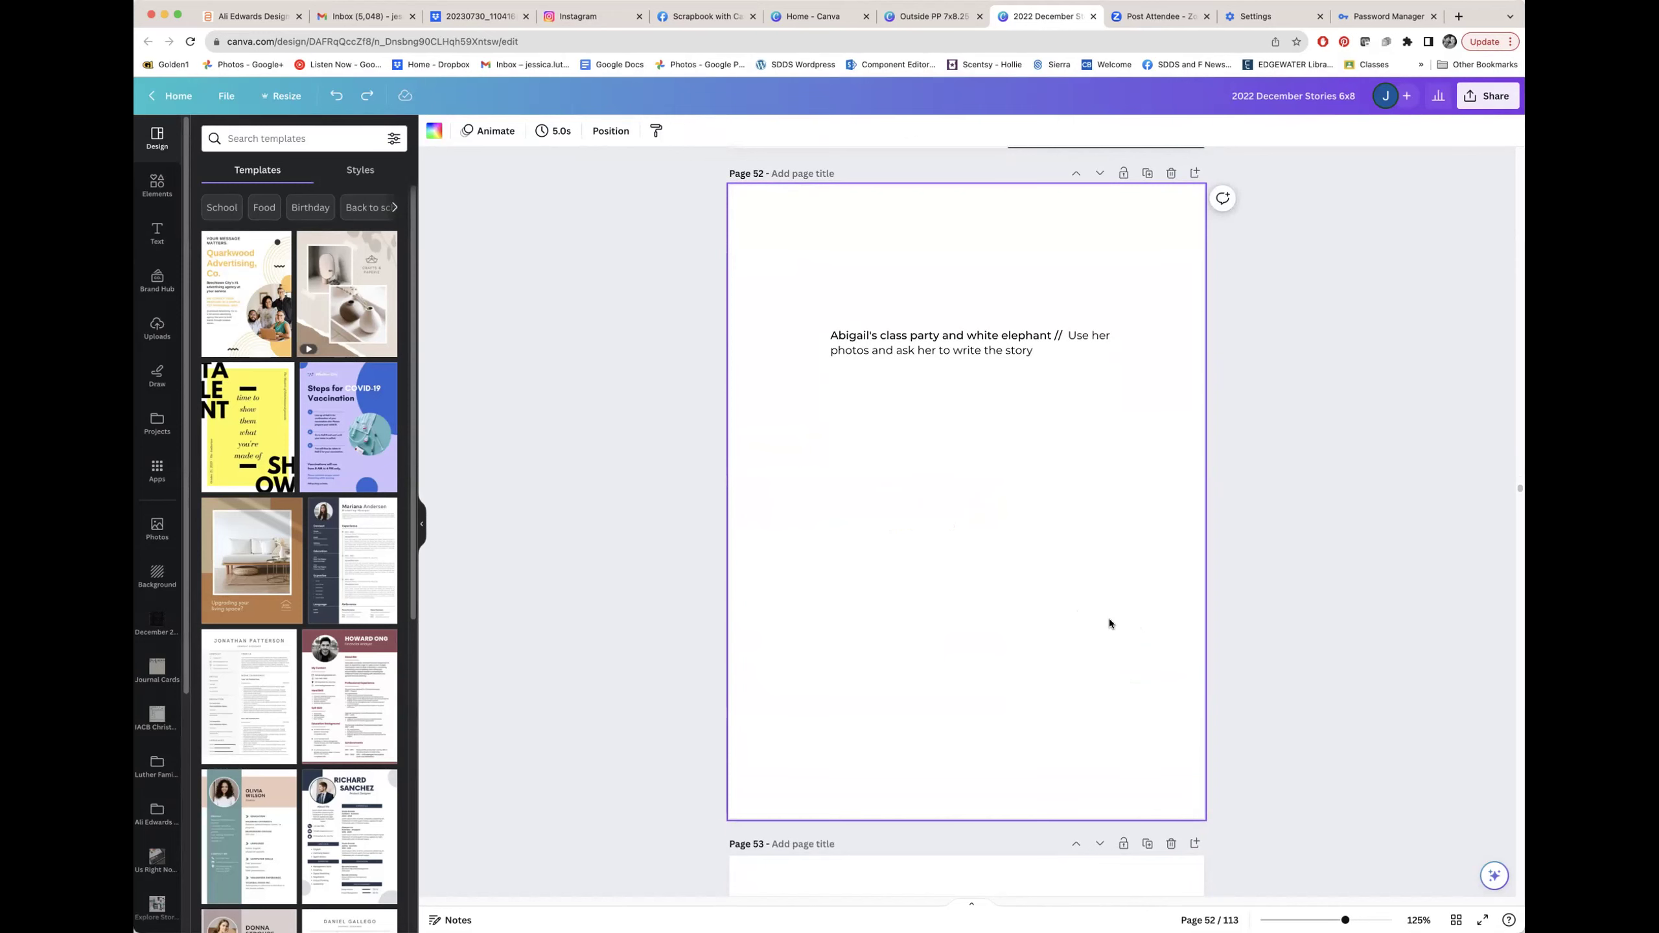
scroll(1110, 623, down, 1)
scroll(1109, 623, down, 10)
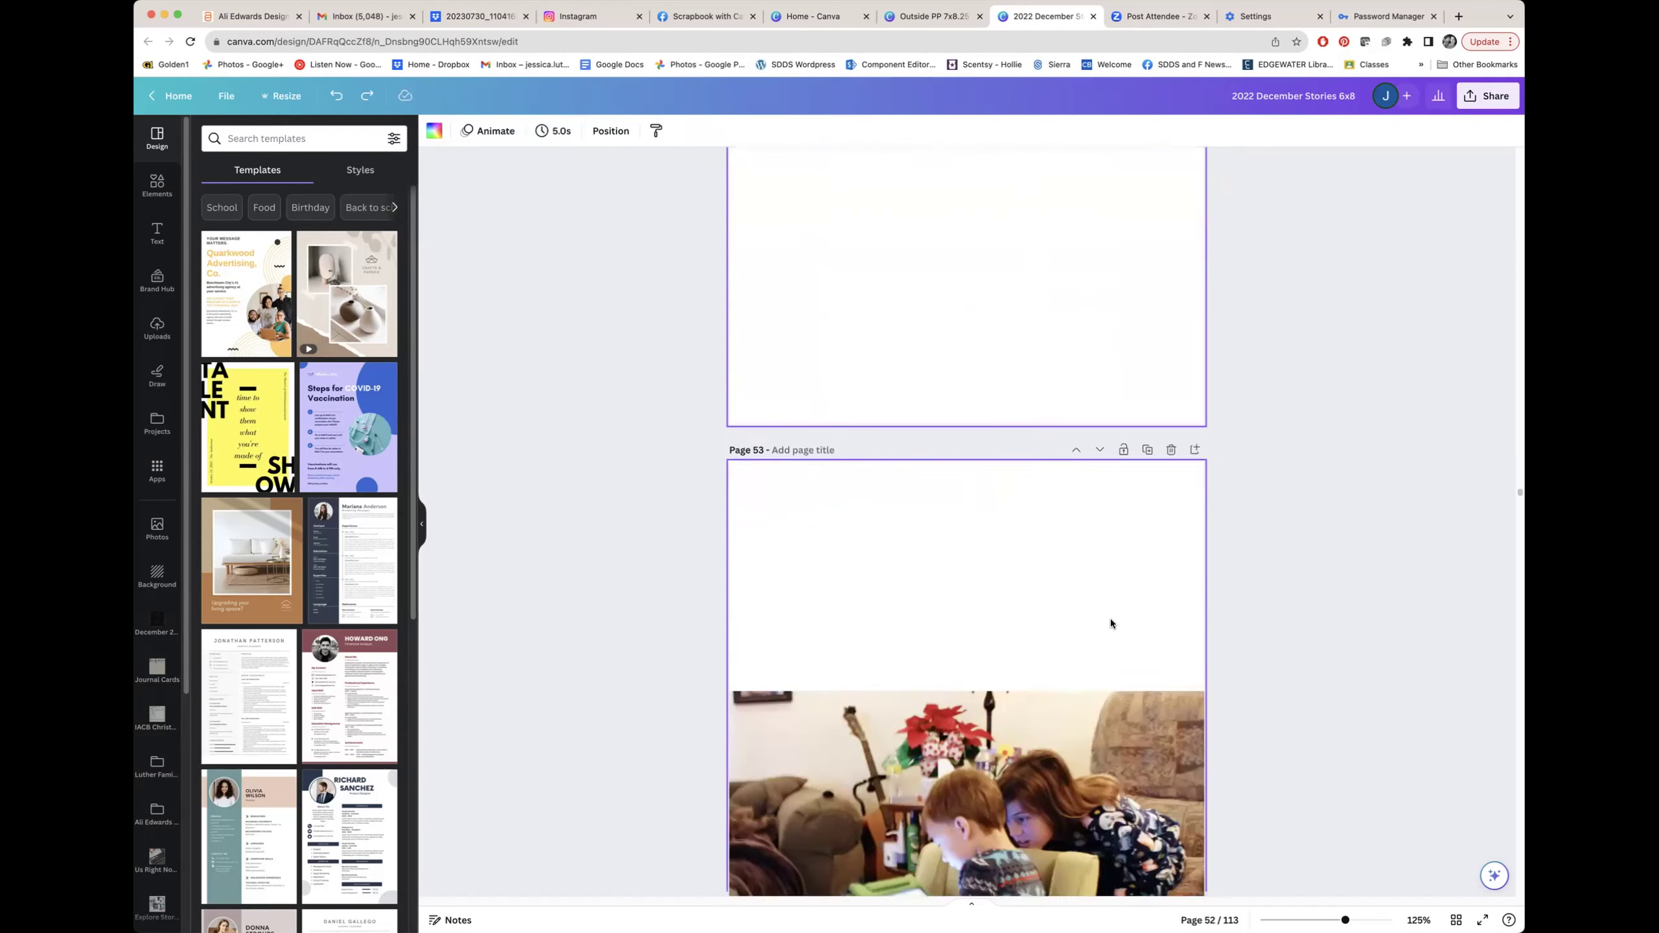
scroll(1109, 622, down, 2)
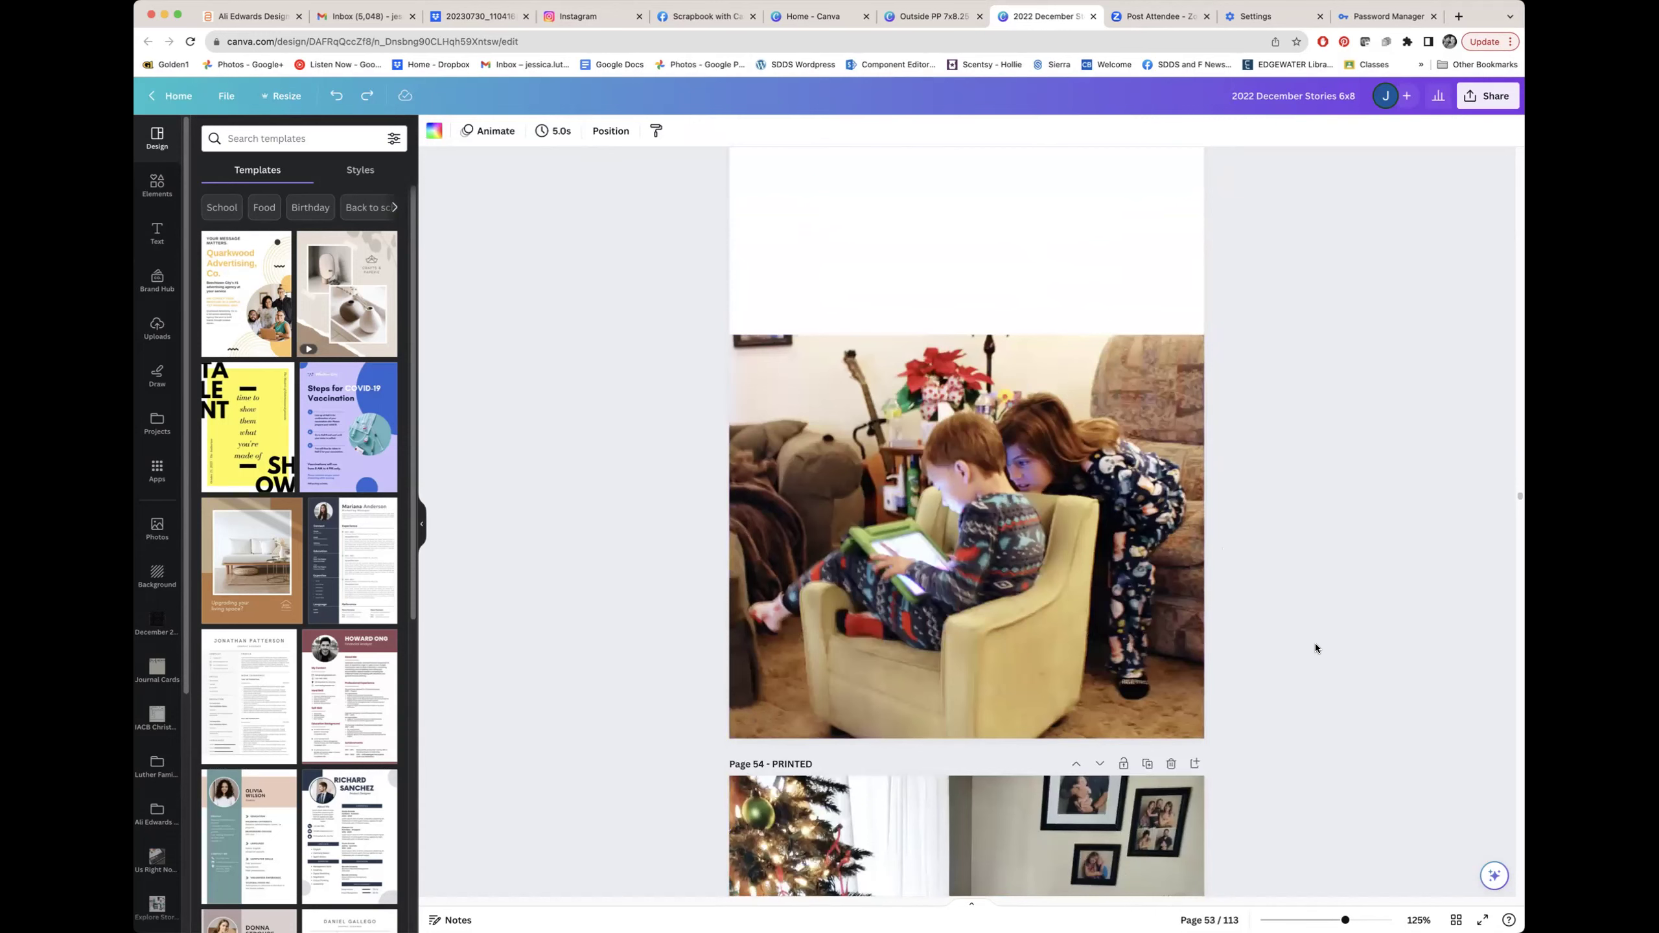
scroll(1314, 644, up, 1)
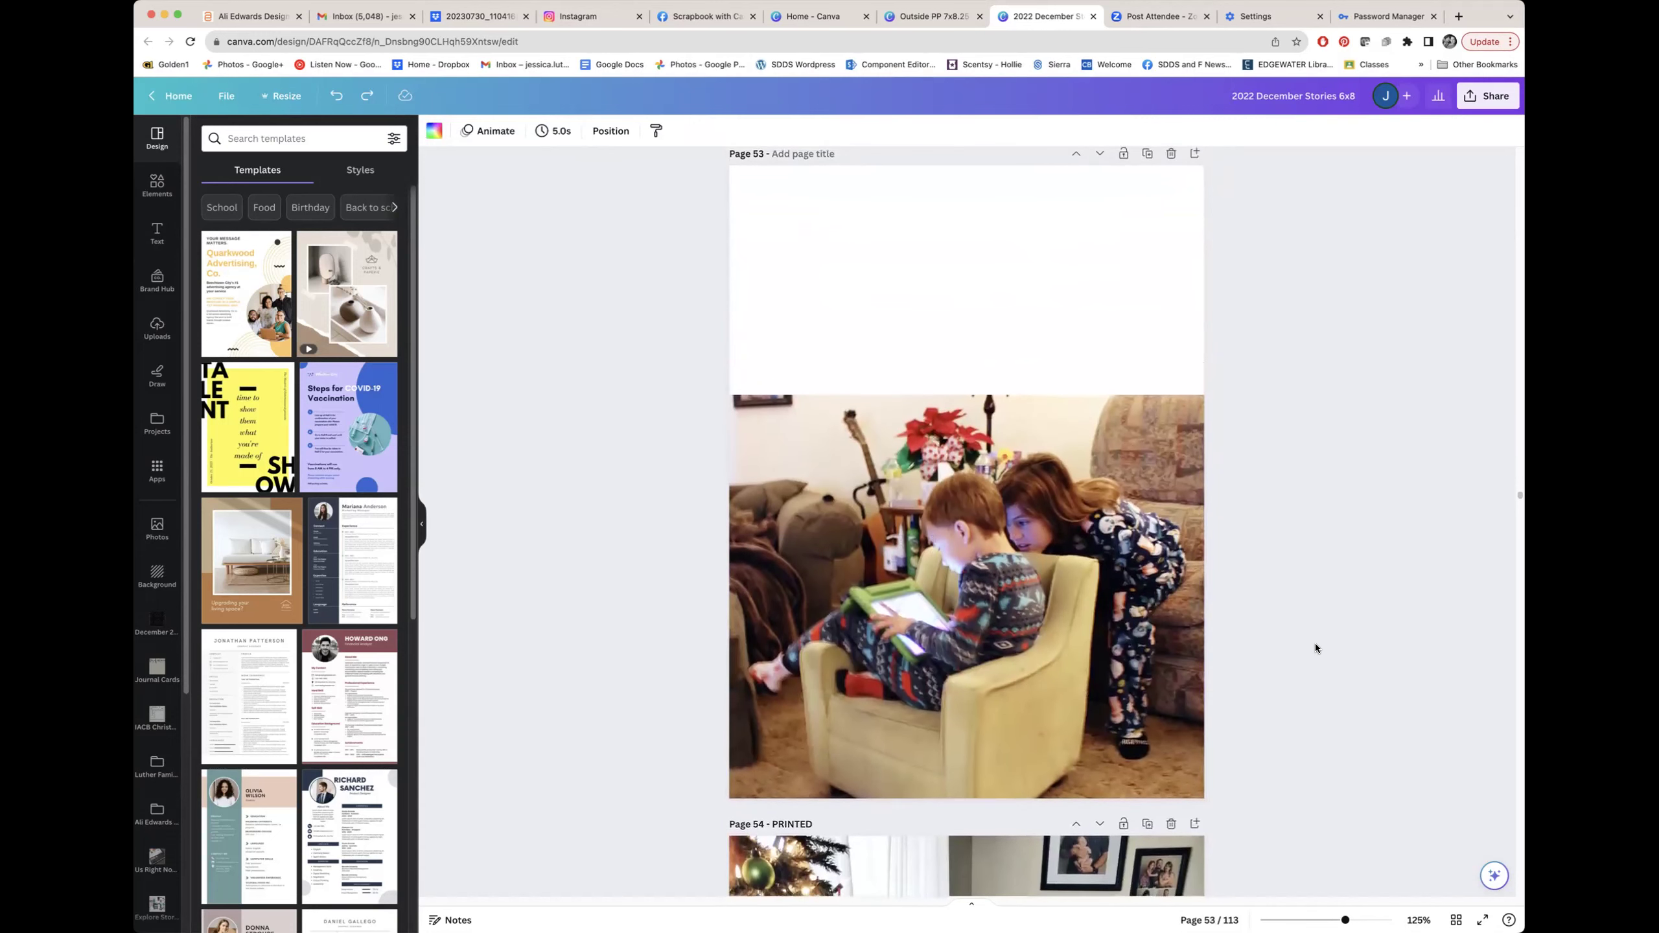
Examine page 54's full-page Christmas tree photo and page 55's "believe in magic" journaling with its wreath and Santa artwork.
scroll(1315, 648, down, 5)
scroll(1315, 647, down, 5)
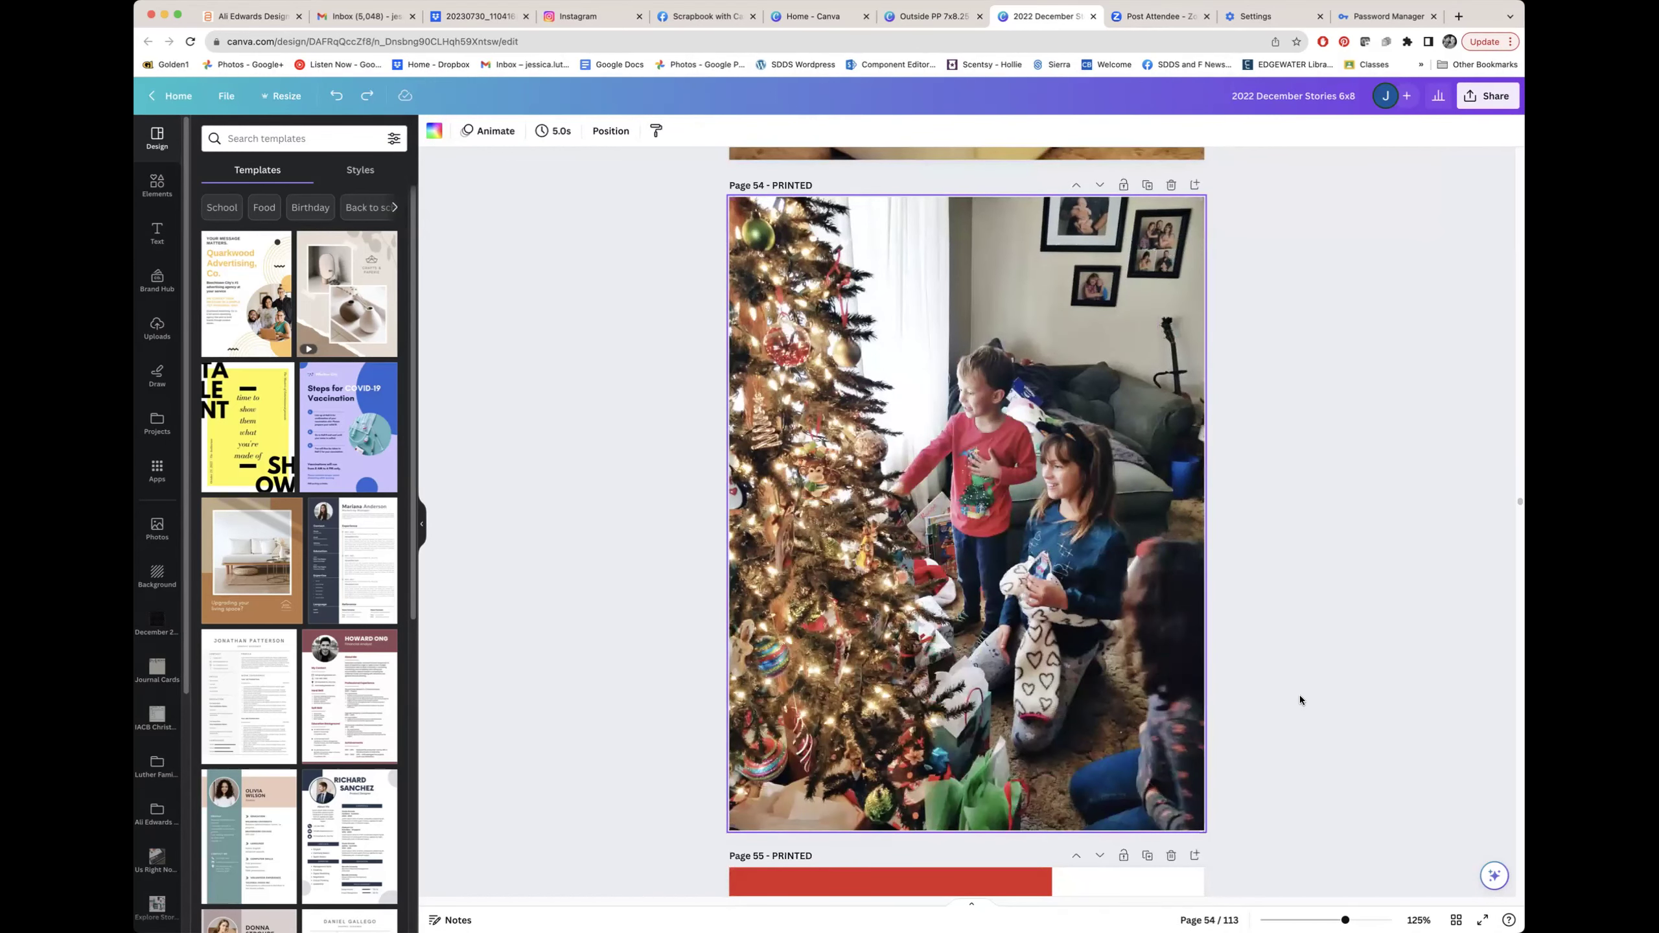
scroll(1227, 740, down, 5)
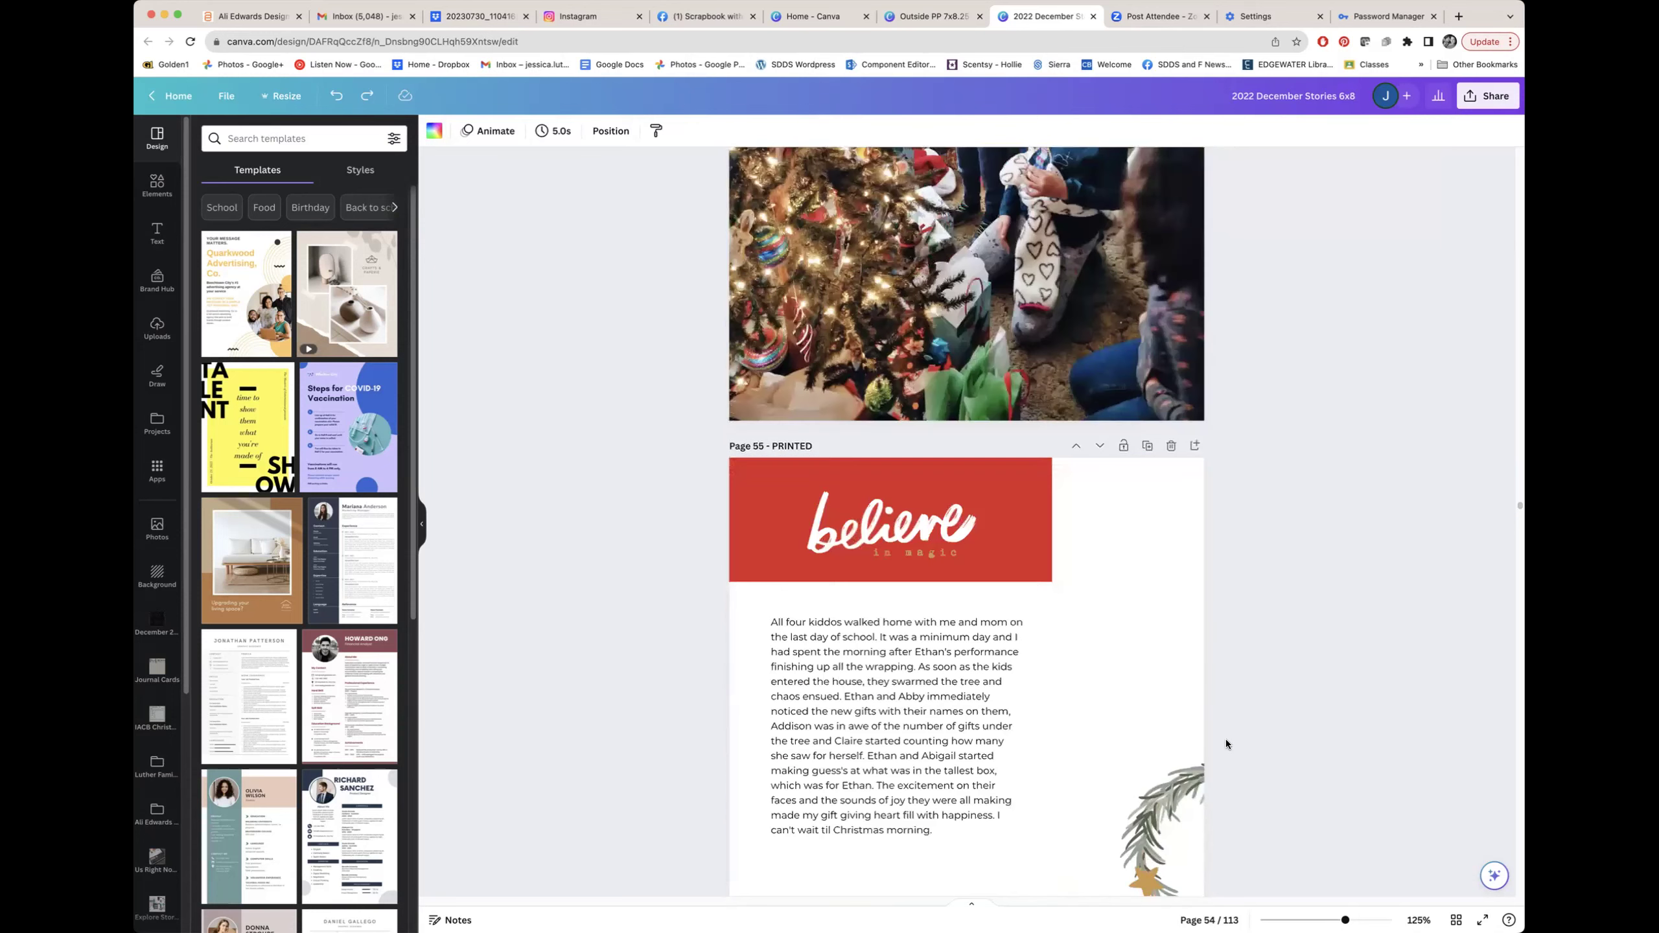
scroll(1226, 739, down, 3)
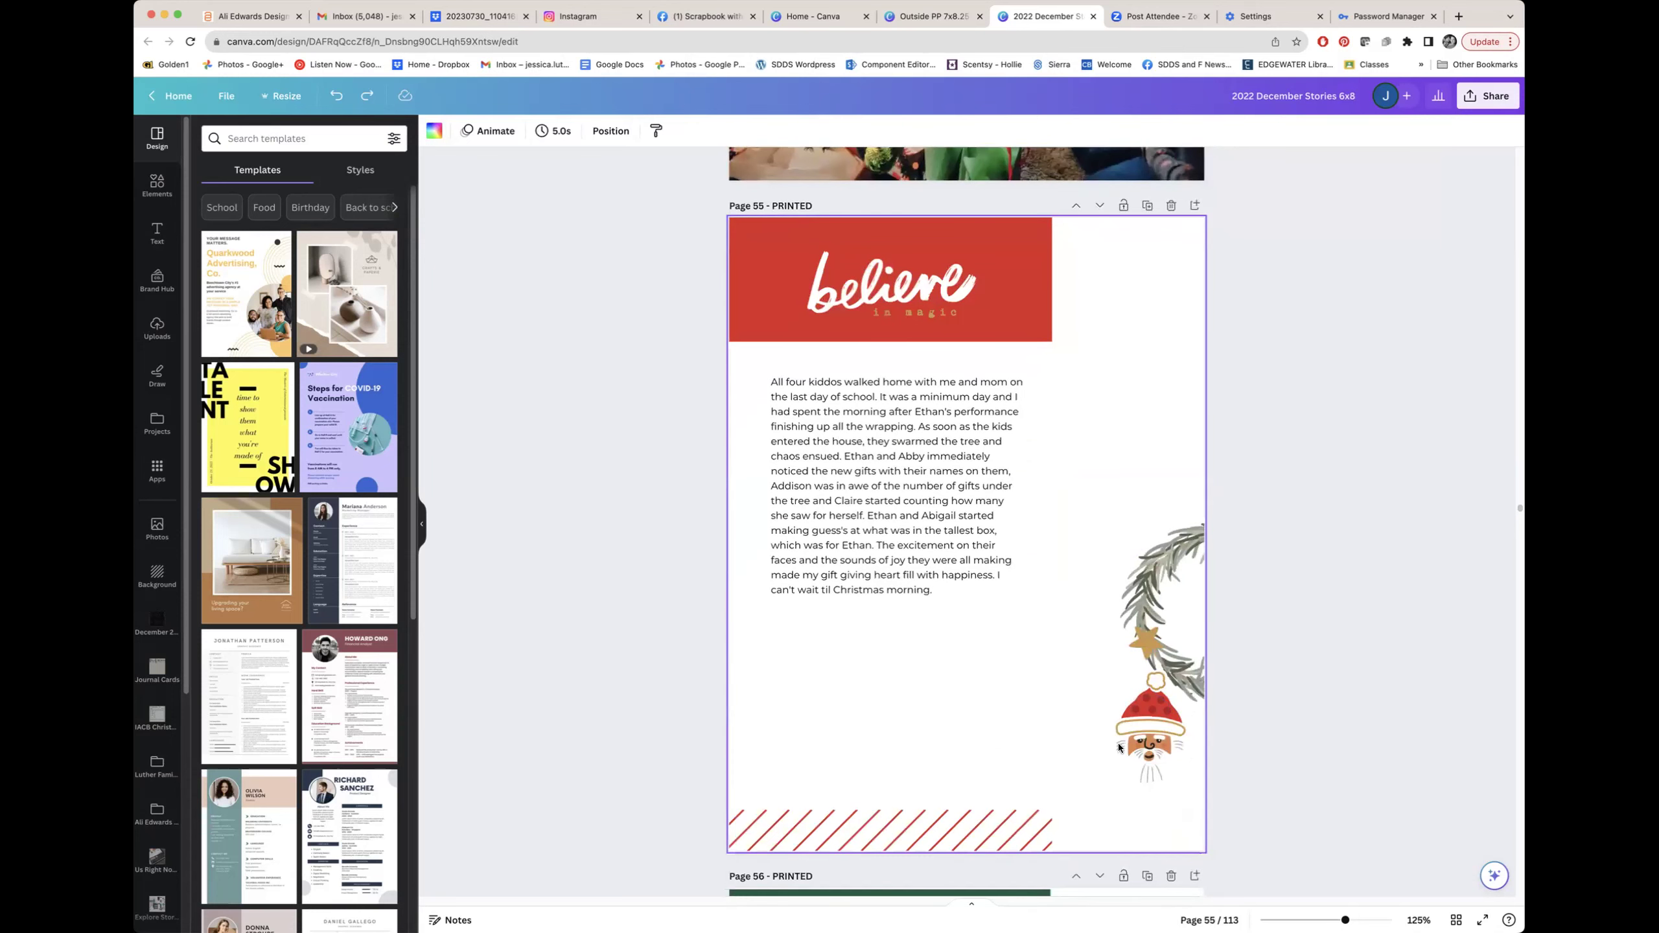
Move page 55's wreath below the journaling, over the striped border, and place the Santa in the blank strip beside it.
drag(1068, 240, 780, 868)
drag(1081, 522, 1207, 799)
drag(1129, 662, 937, 563)
drag(1089, 531, 946, 746)
click(975, 591)
drag(975, 592, 1091, 591)
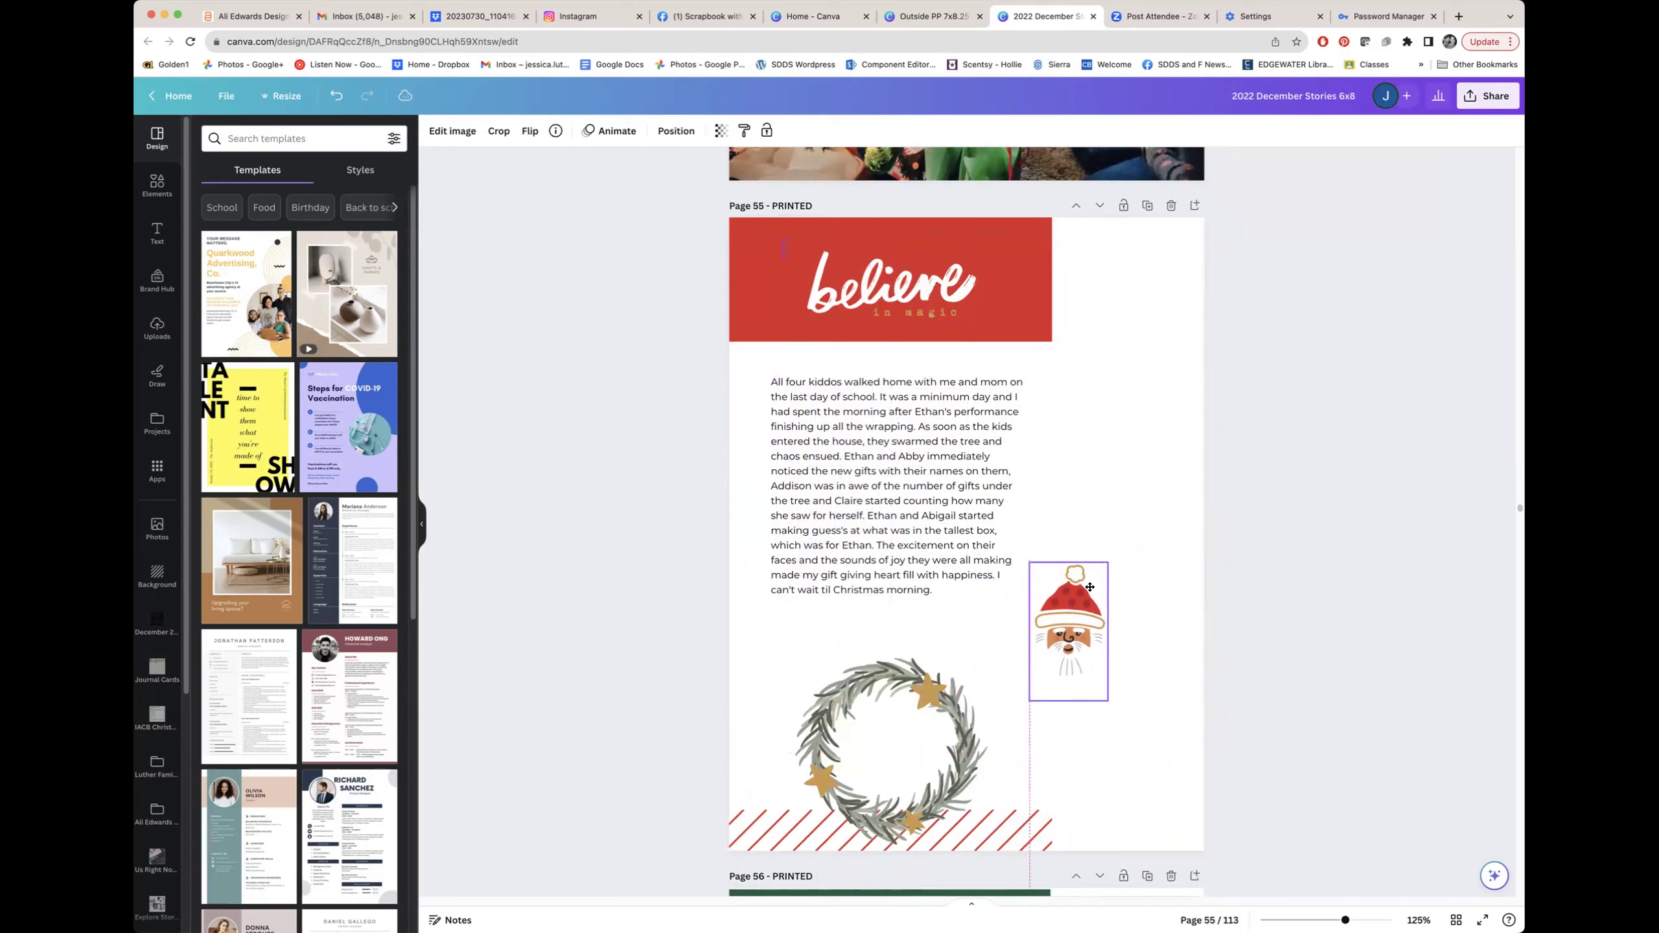
Lock the wreath on page 55 and place the Santa in its center.
right_click(934, 723)
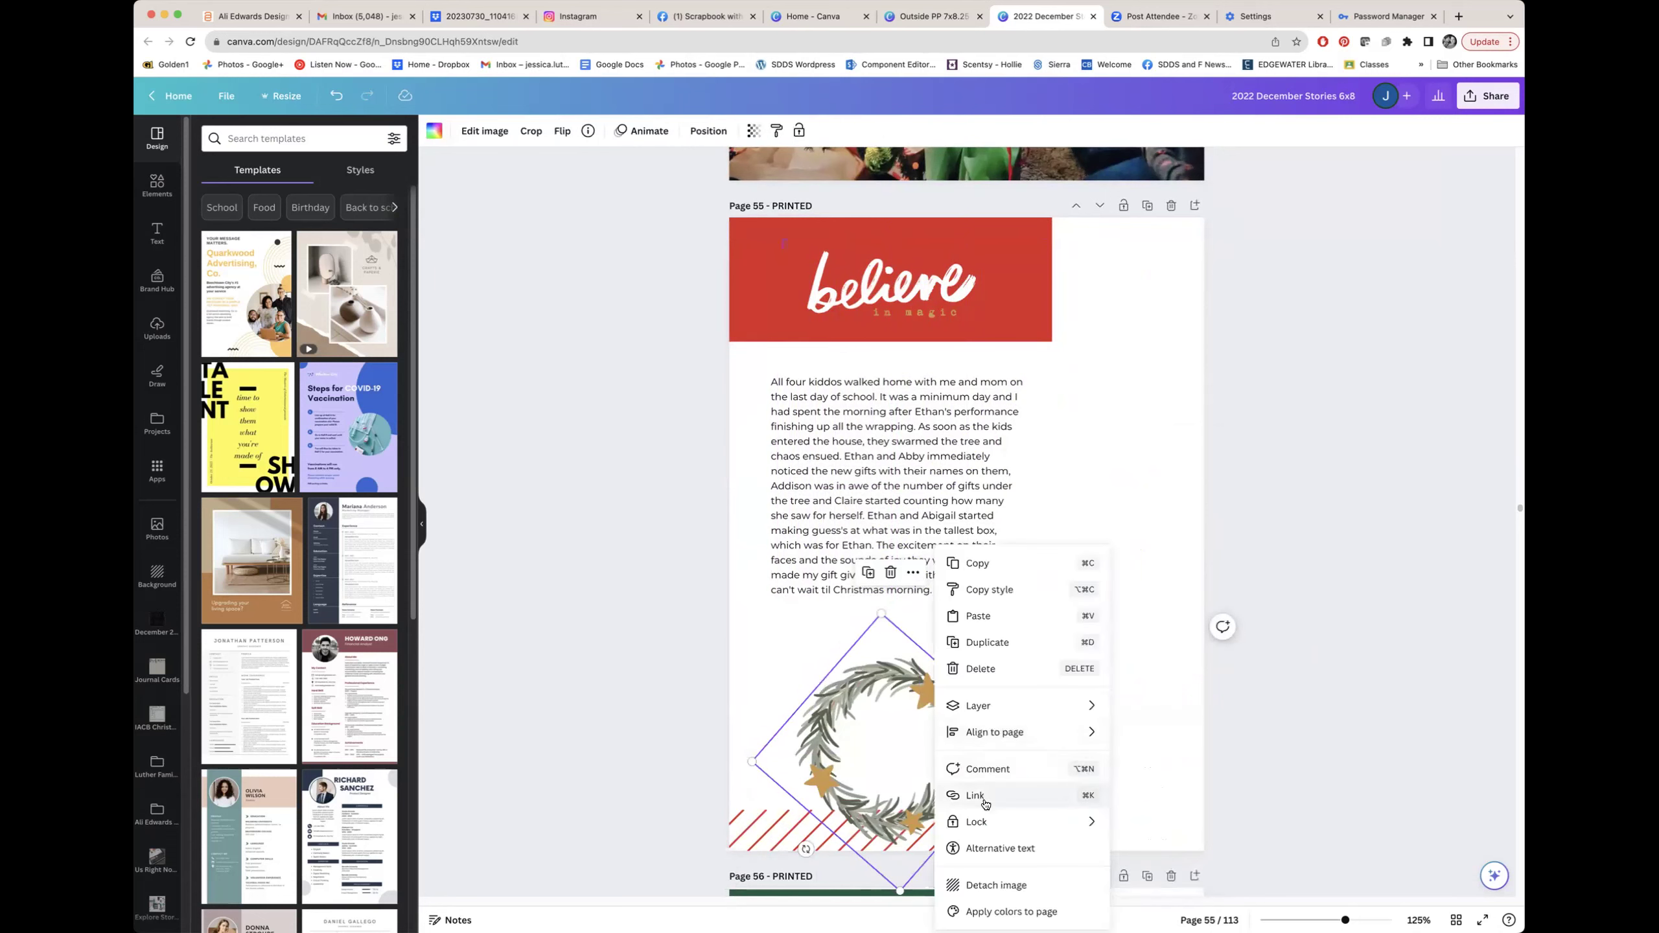
mouse_move(976, 822)
click(1153, 825)
drag(1104, 615, 903, 708)
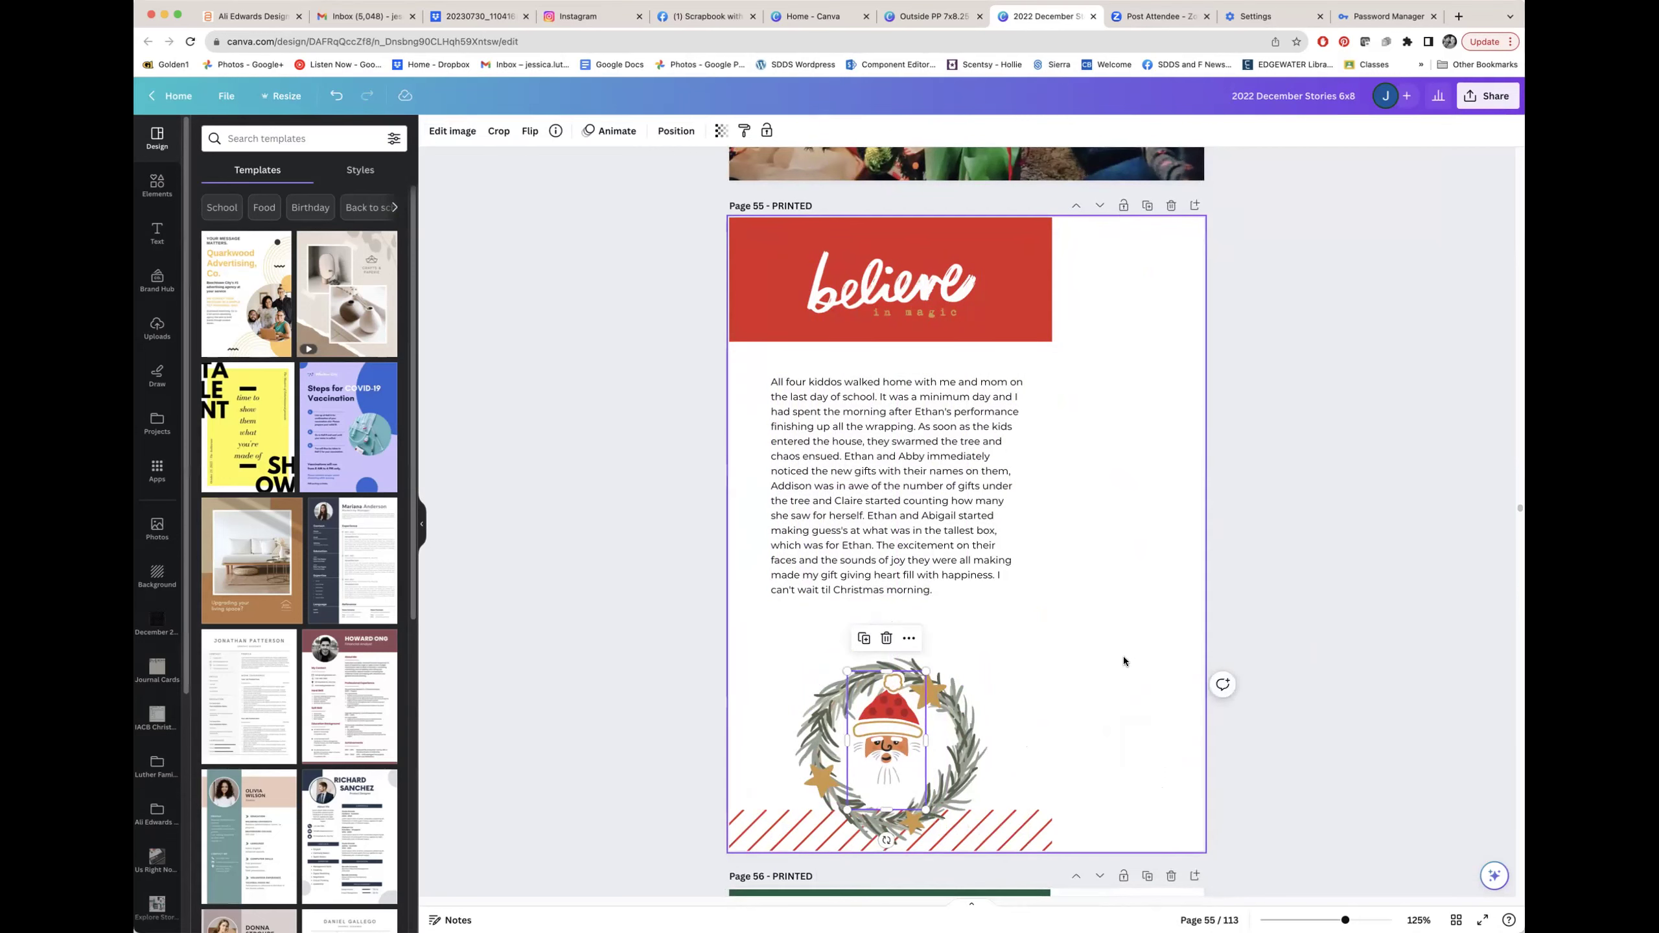
Unlock the wreath and move it and the Santa back into page 55's blank side strip, with the Santa below the wreath.
click(953, 753)
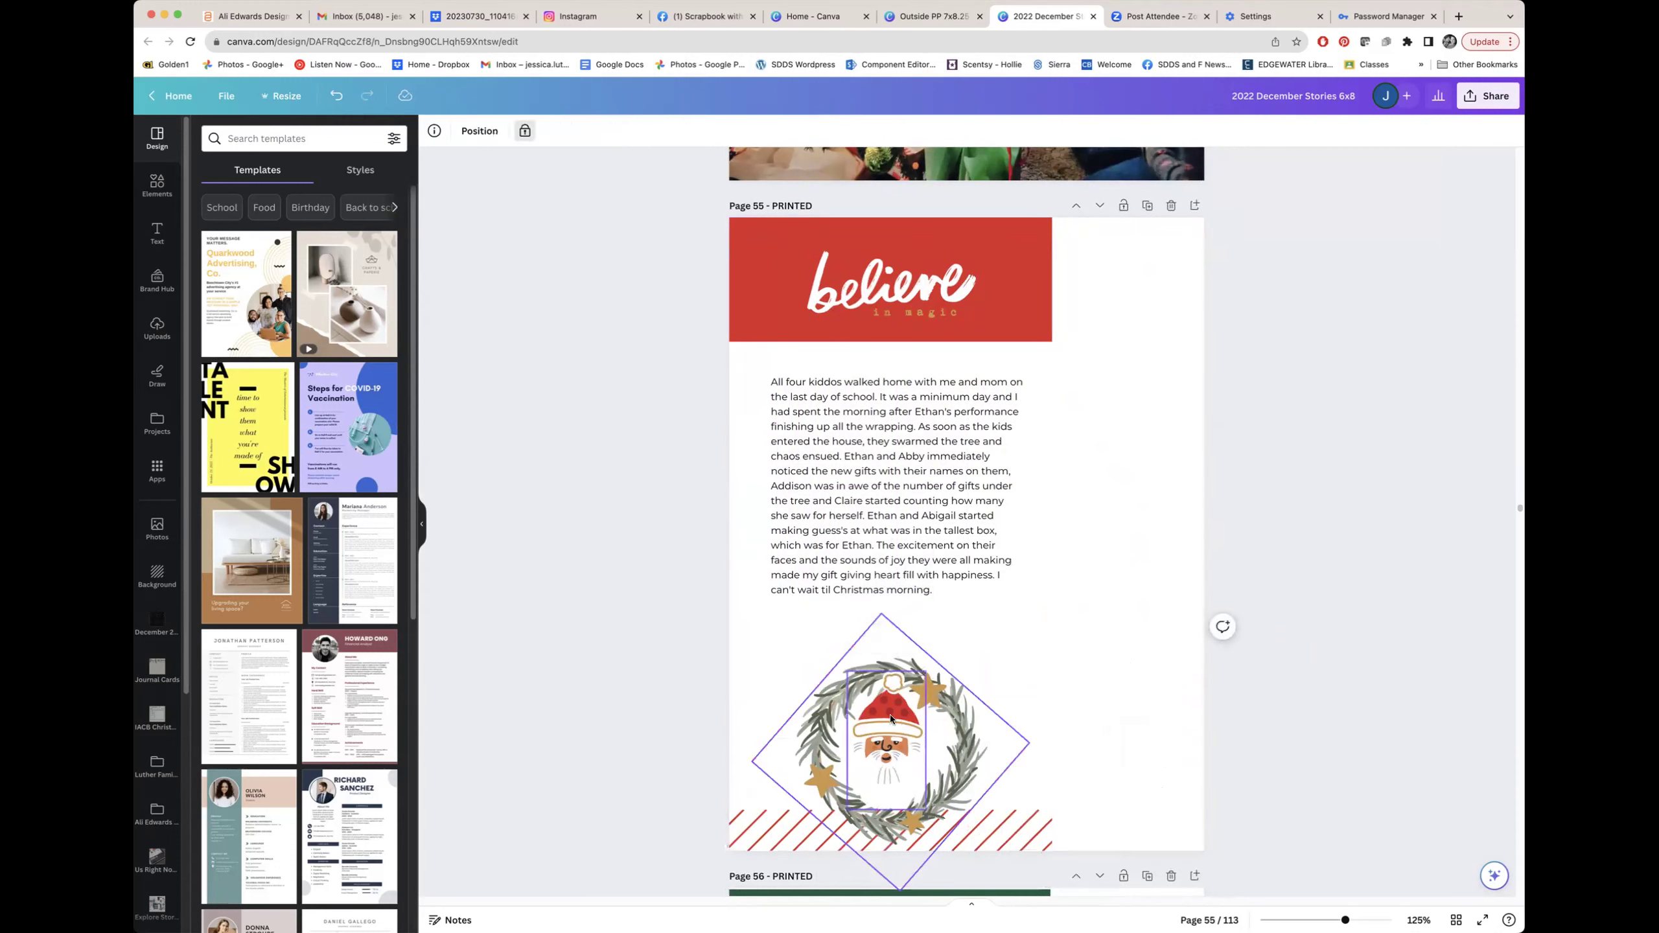
click(891, 731)
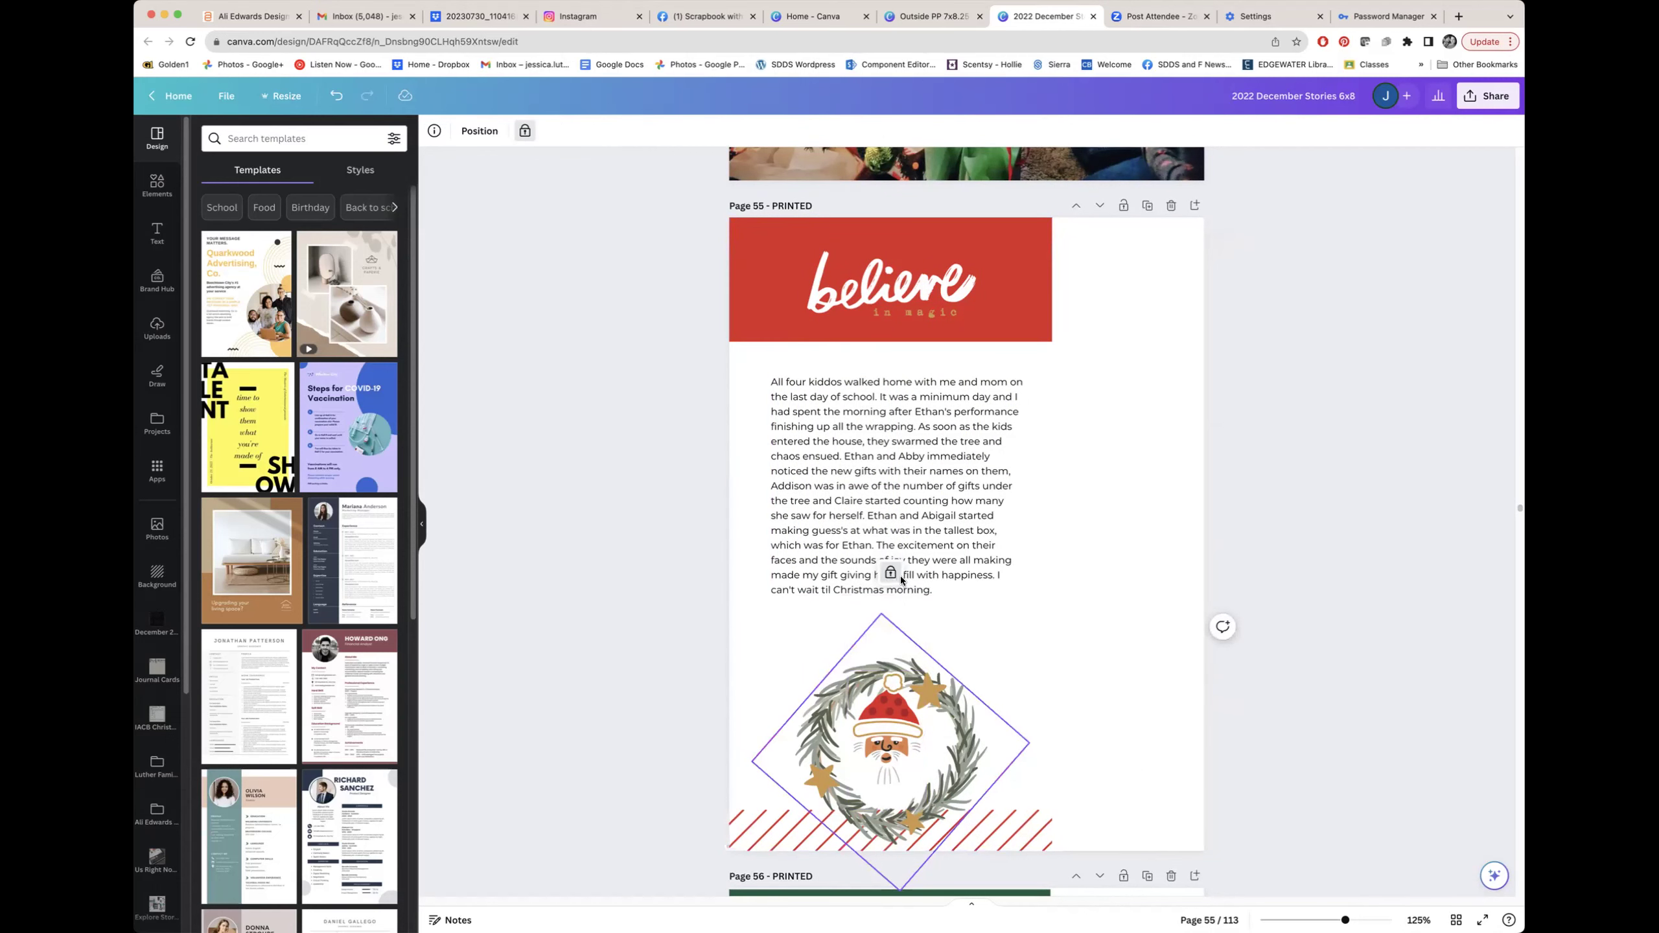
click(944, 735)
drag(944, 735, 1209, 529)
drag(943, 708, 1212, 688)
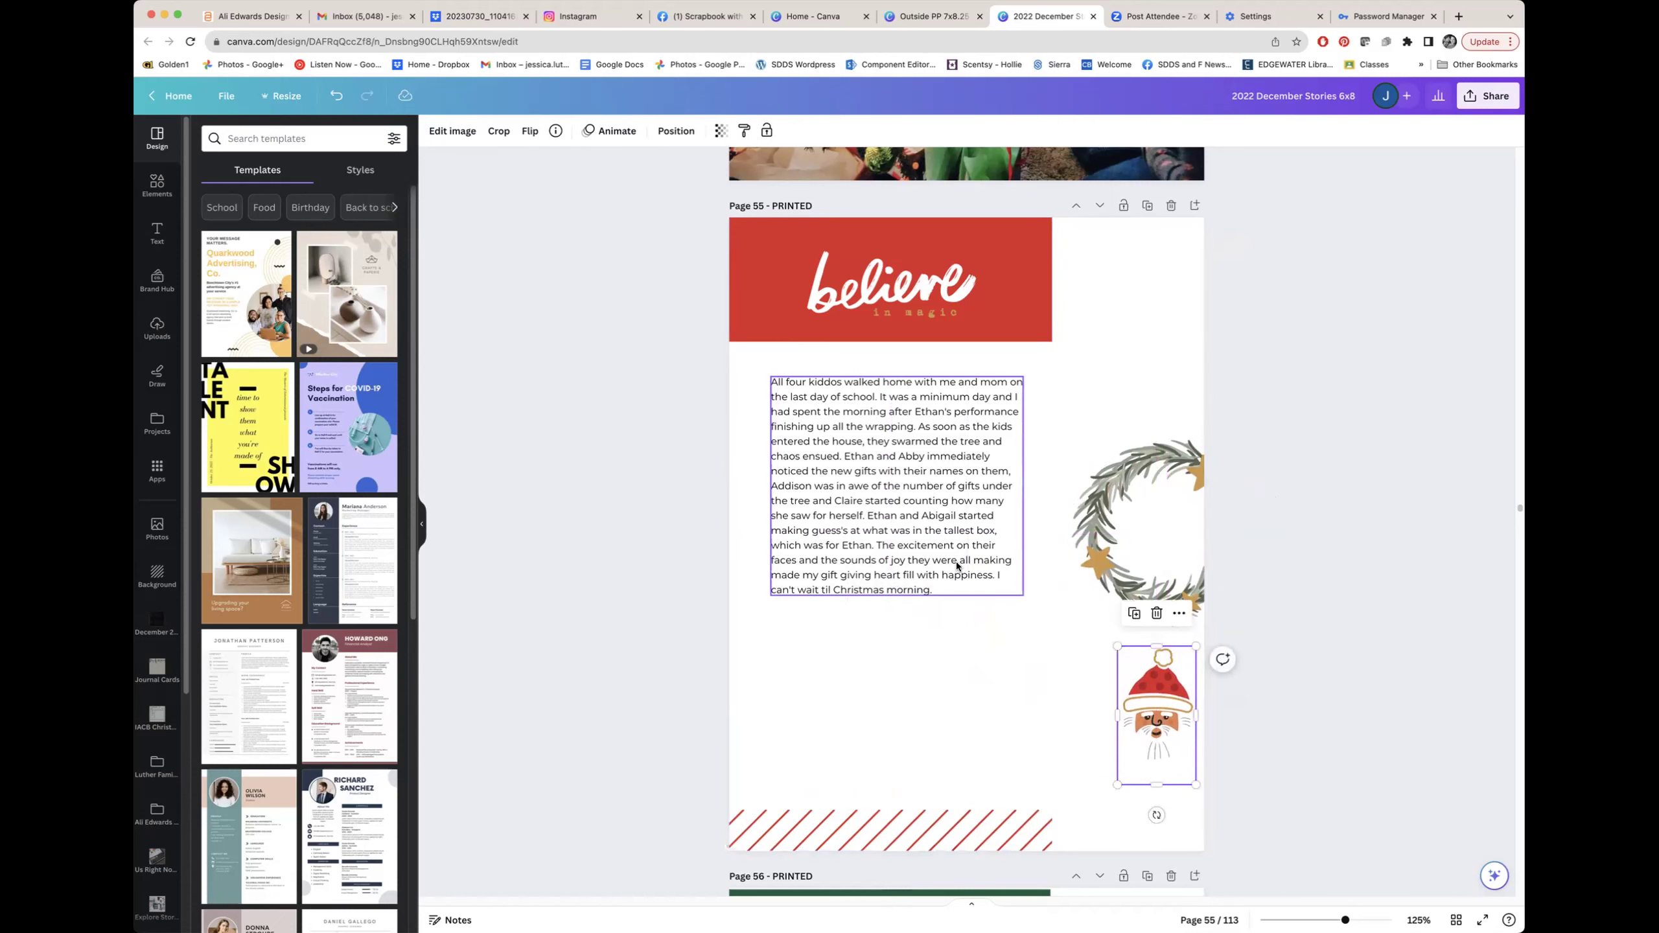
Select page 55's journaling and red-and-striped card, exclude the wreath from the selection, and clear the selection.
drag(1062, 283, 822, 841)
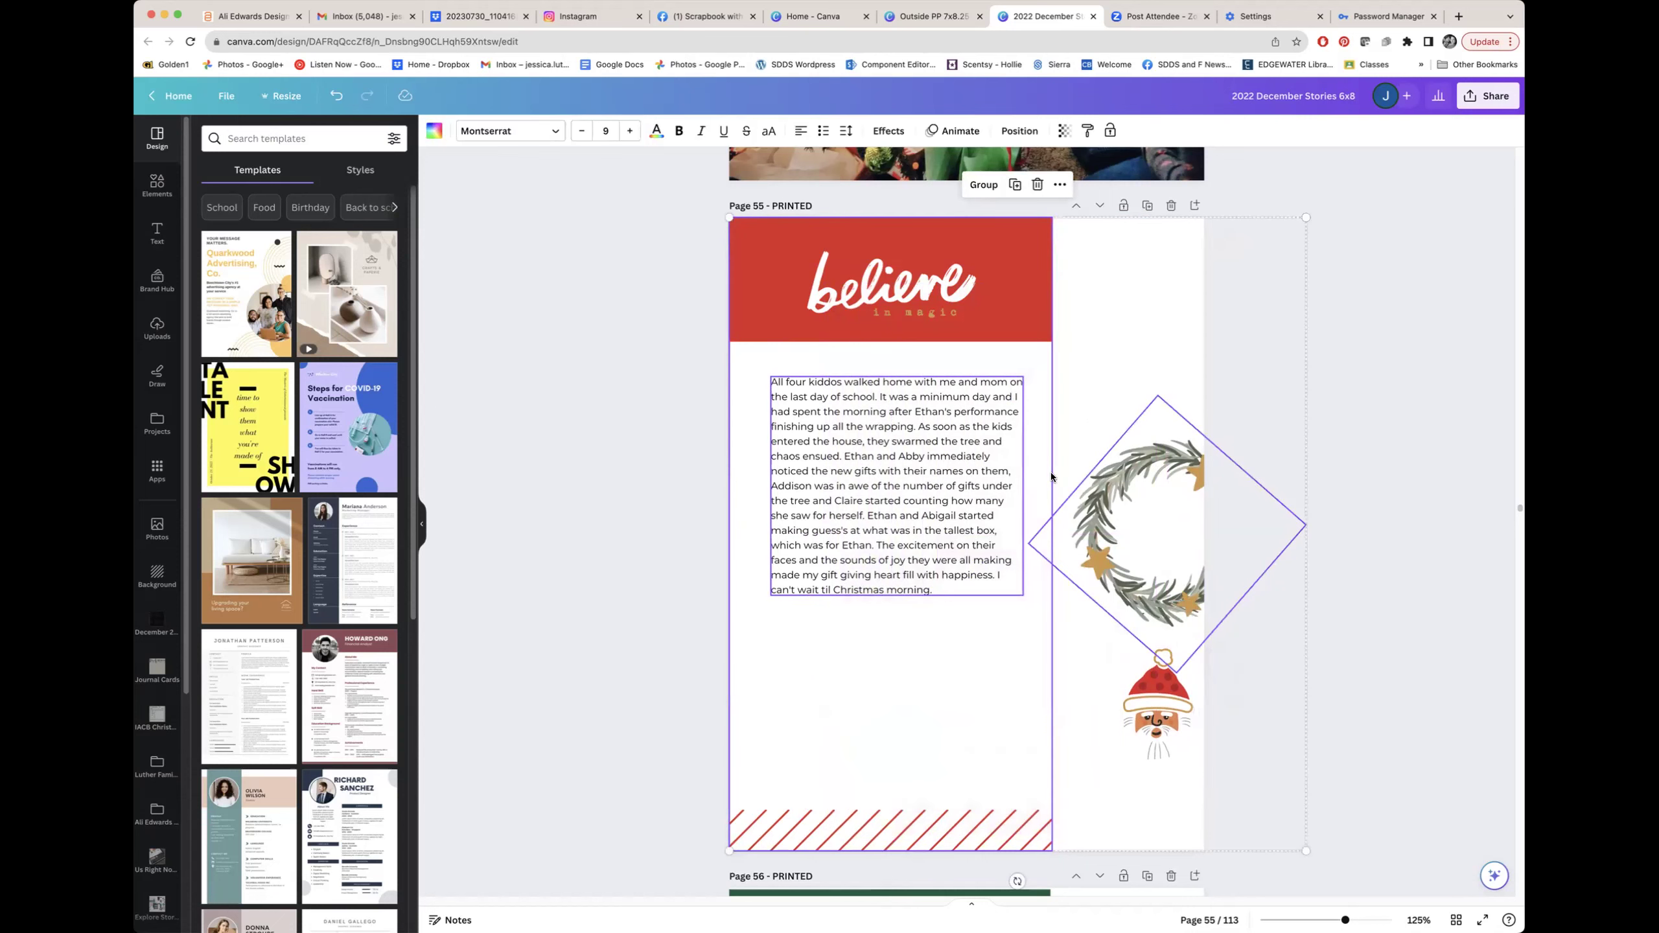
shift+click(1104, 509)
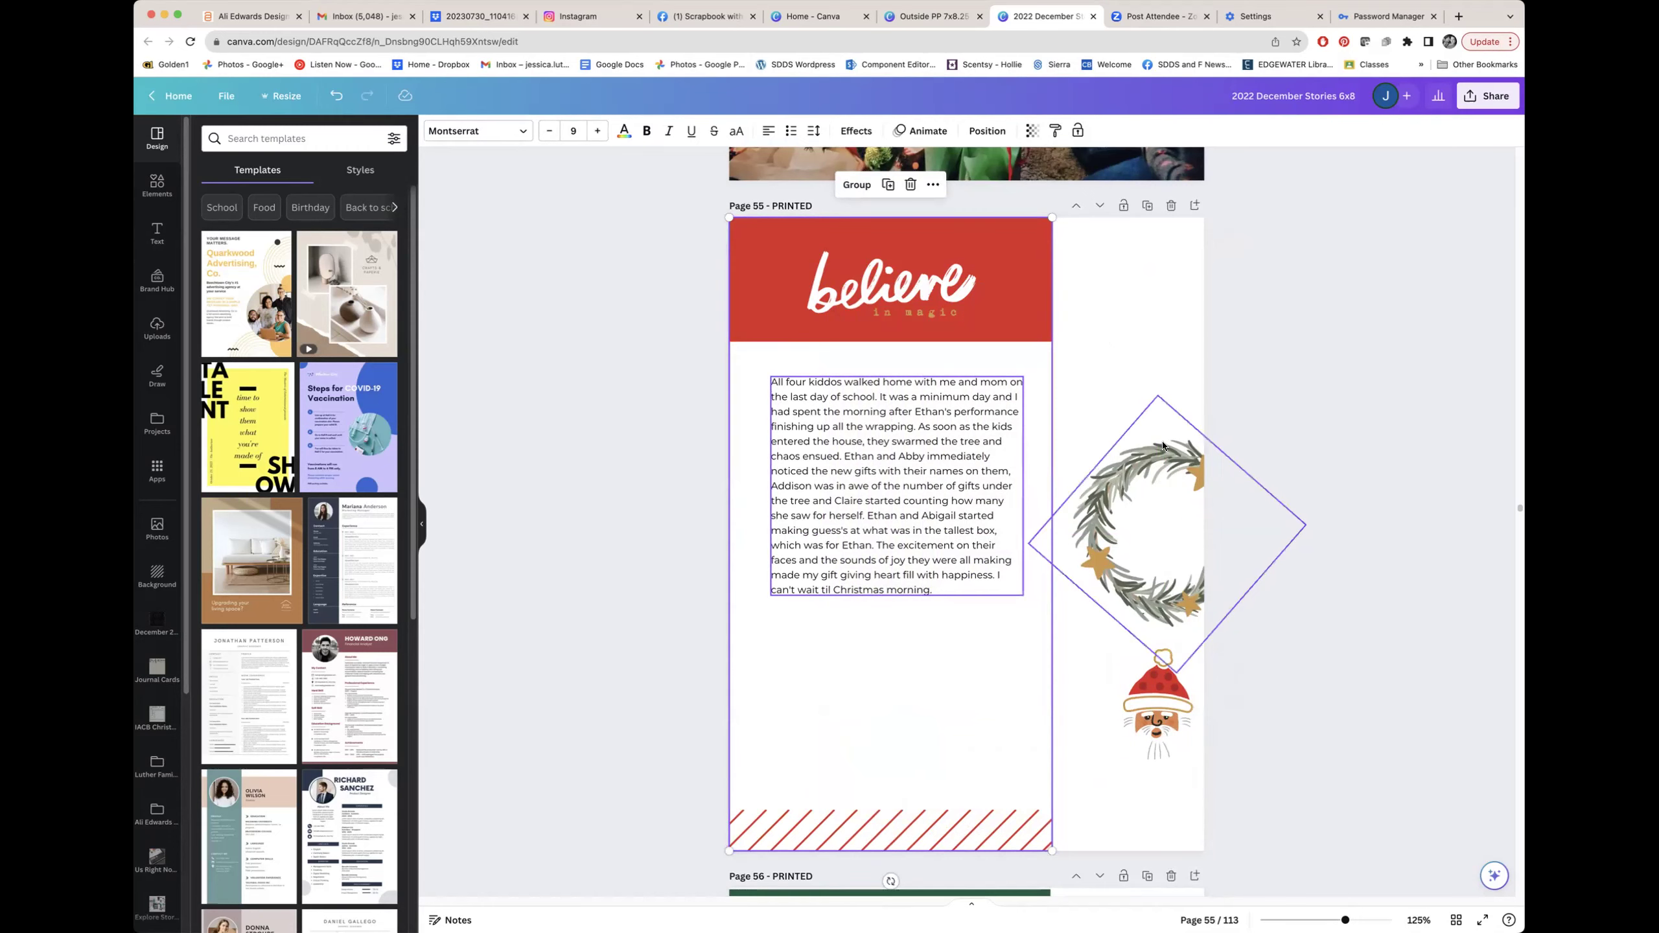
click(1114, 359)
Examine page 56's gold-framed photo and caption panels, selecting the green panel to show its extent beside the blank strip.
scroll(1115, 359, down, 12)
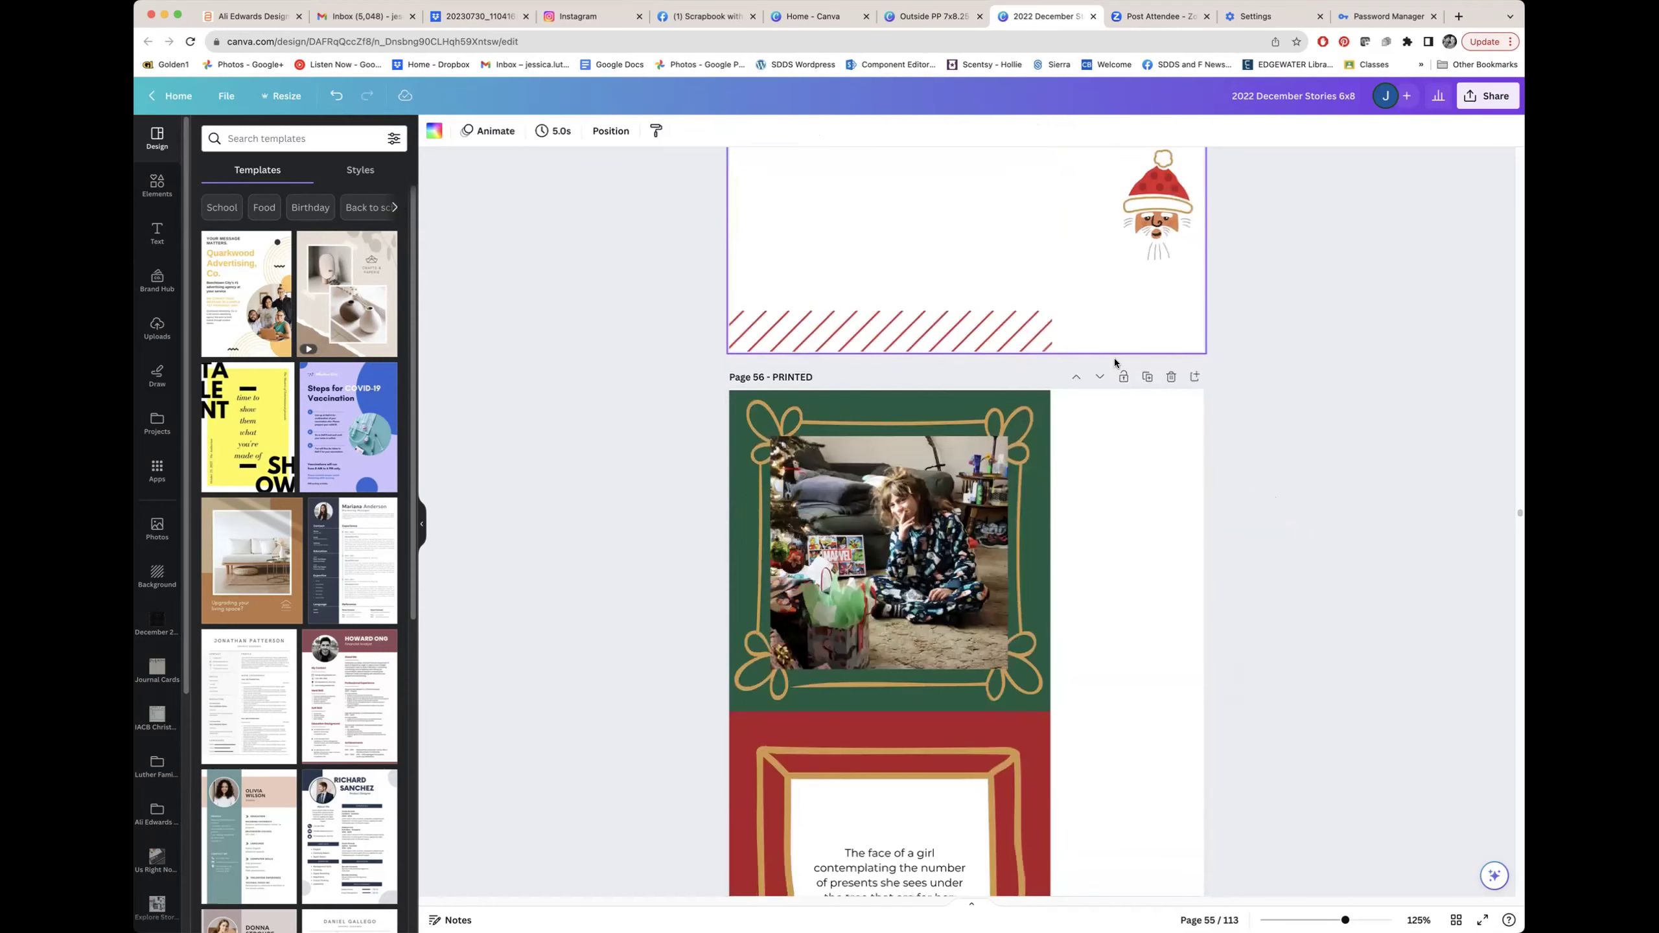
scroll(1083, 342, up, 2)
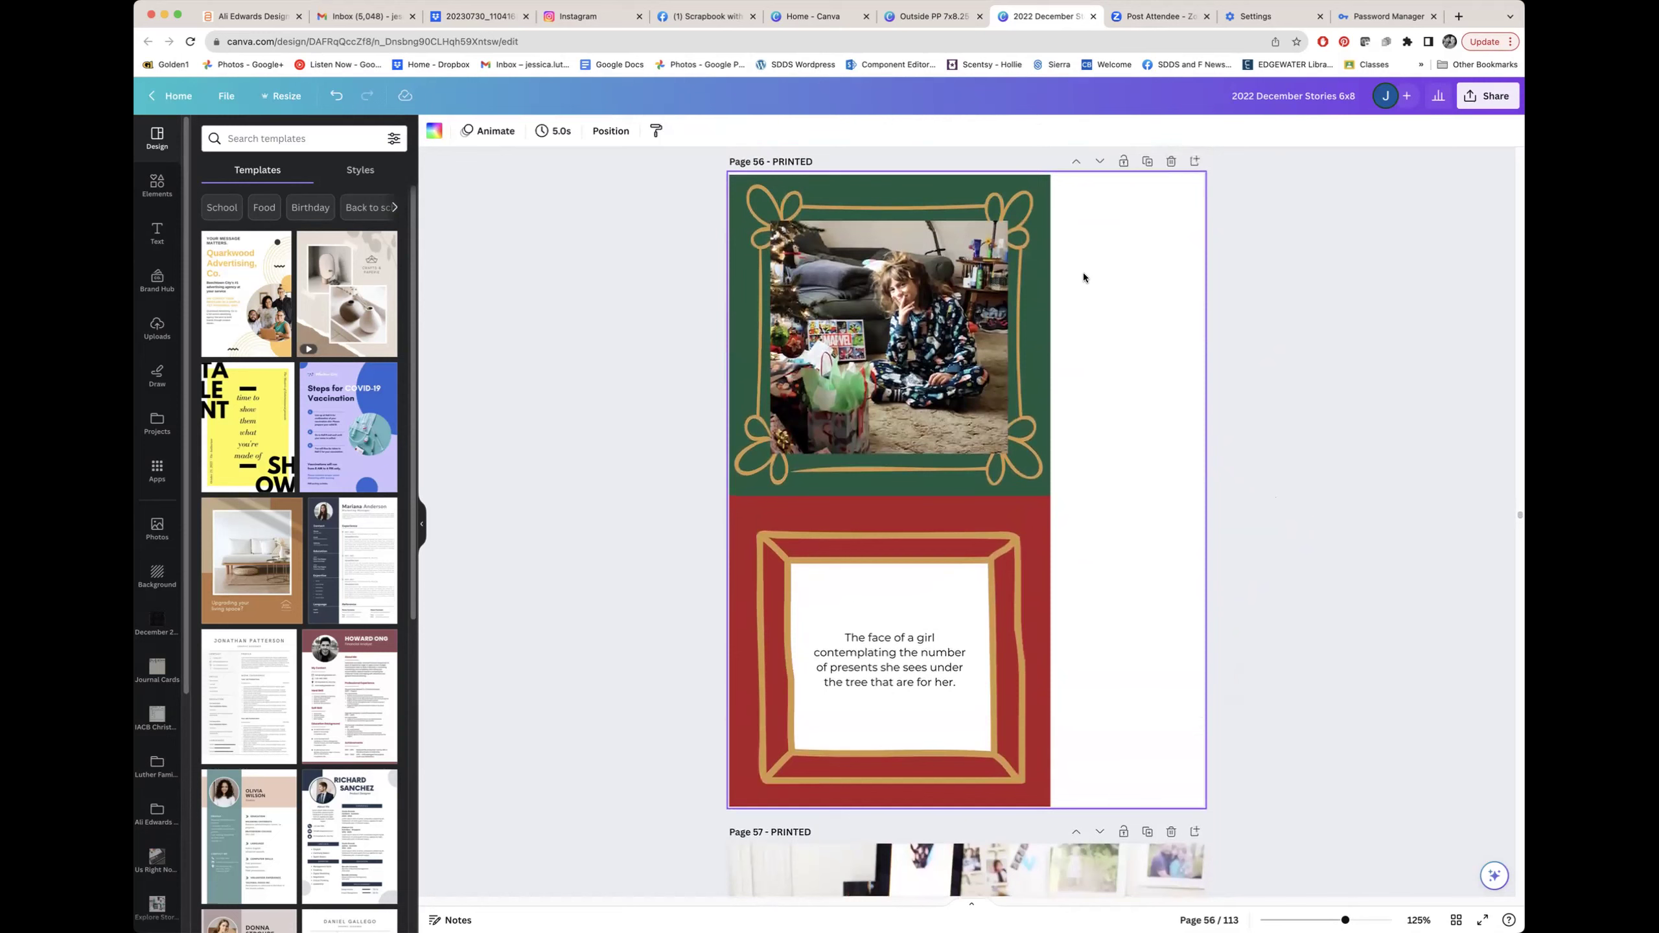
click(1030, 255)
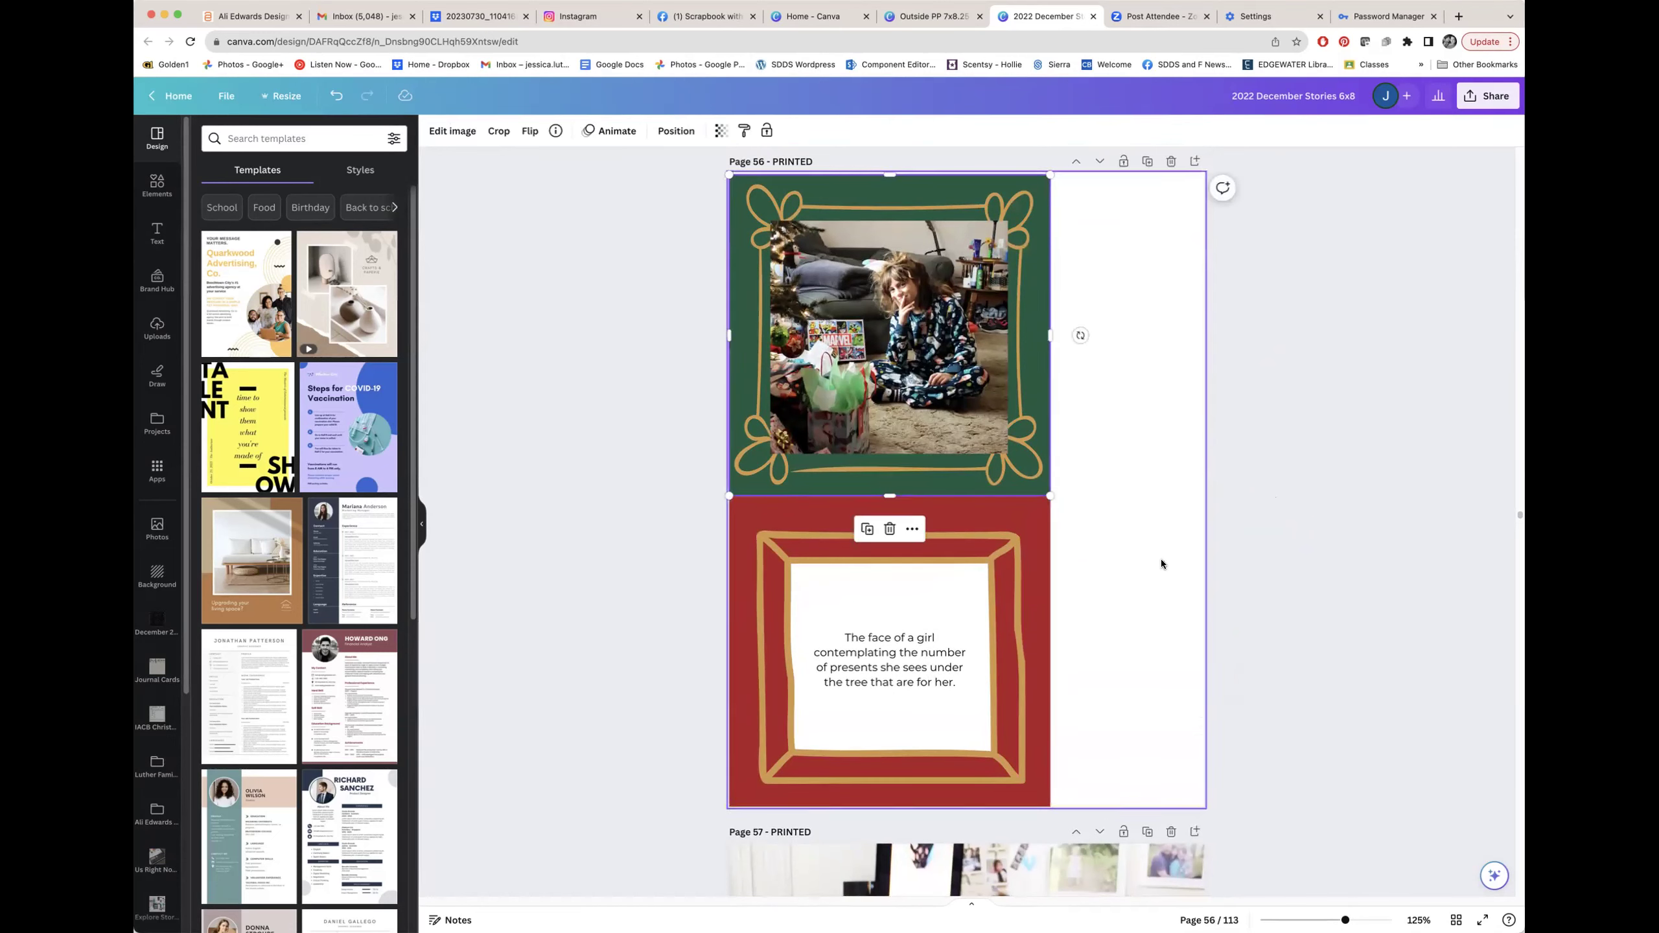
click(1130, 341)
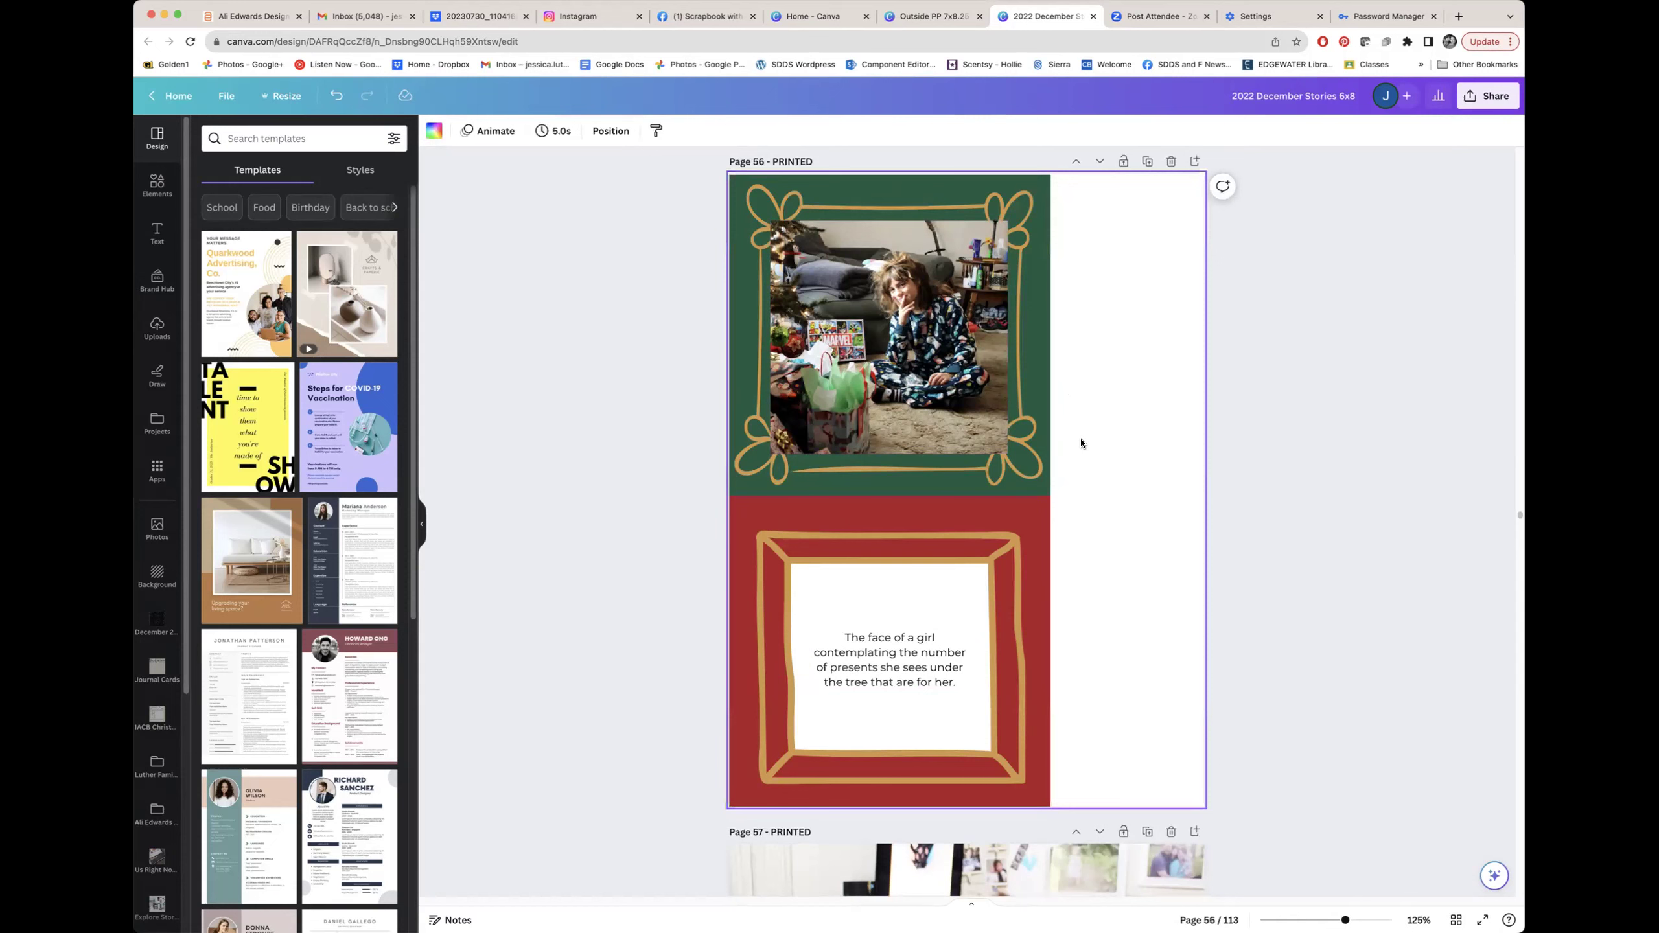
scroll(1140, 719, down, 5)
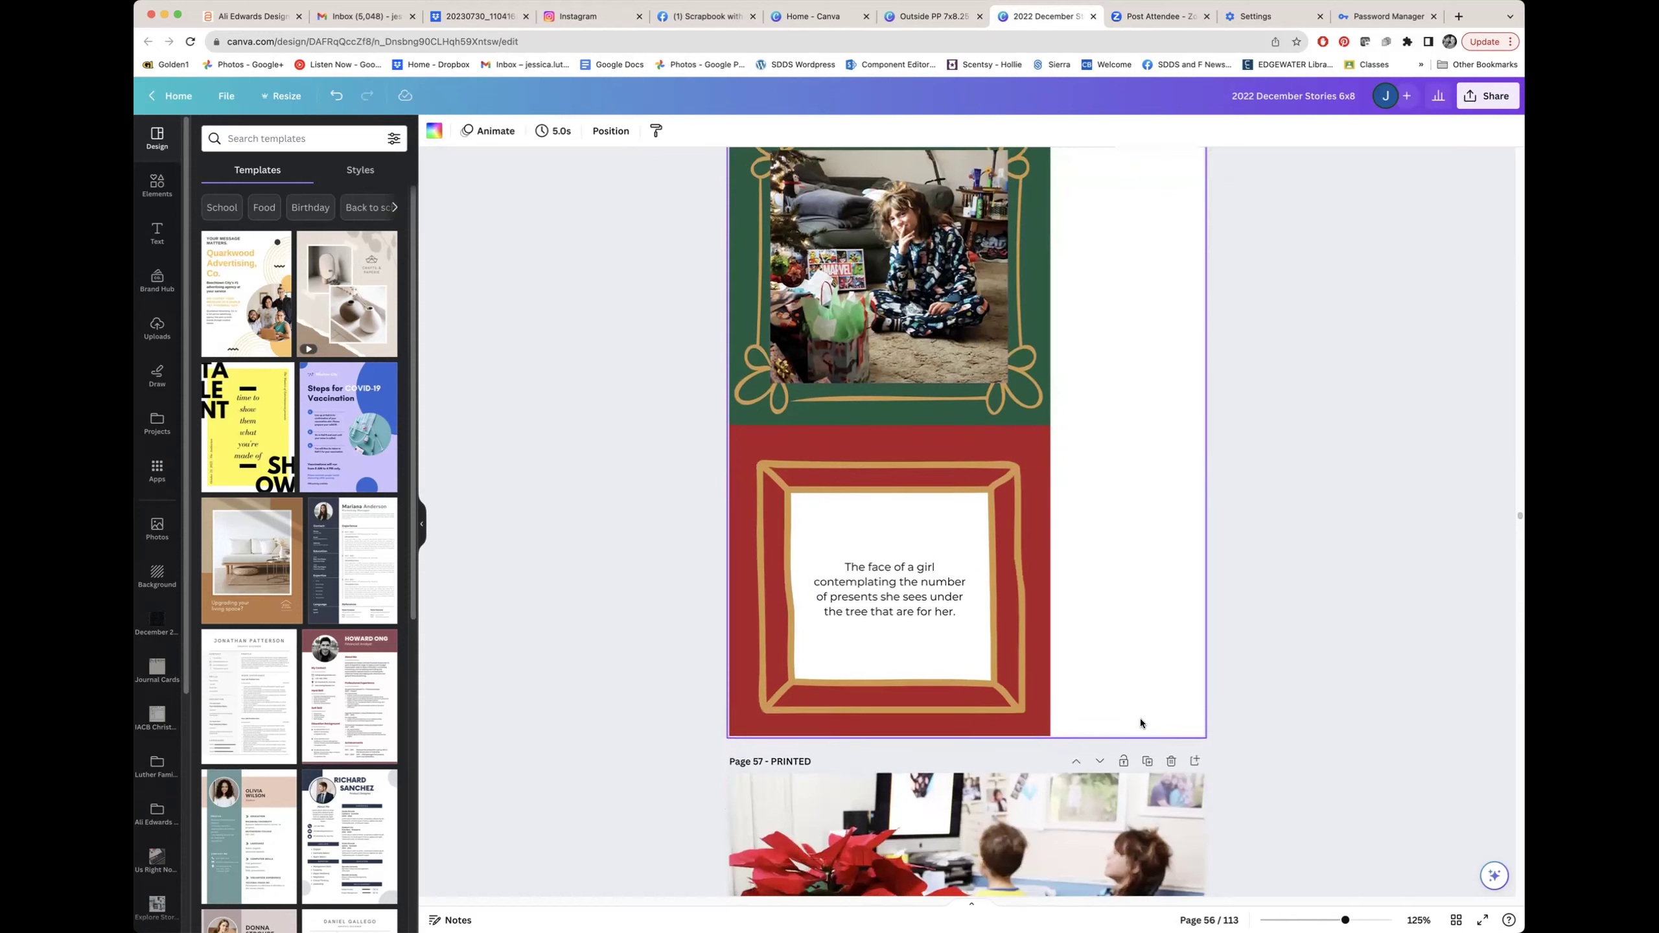
Examine page 57's poinsettia and "jingle" layout, along with page 58's gift exchange photo, round framed photo and December 18 story.
scroll(1141, 718, down, 4)
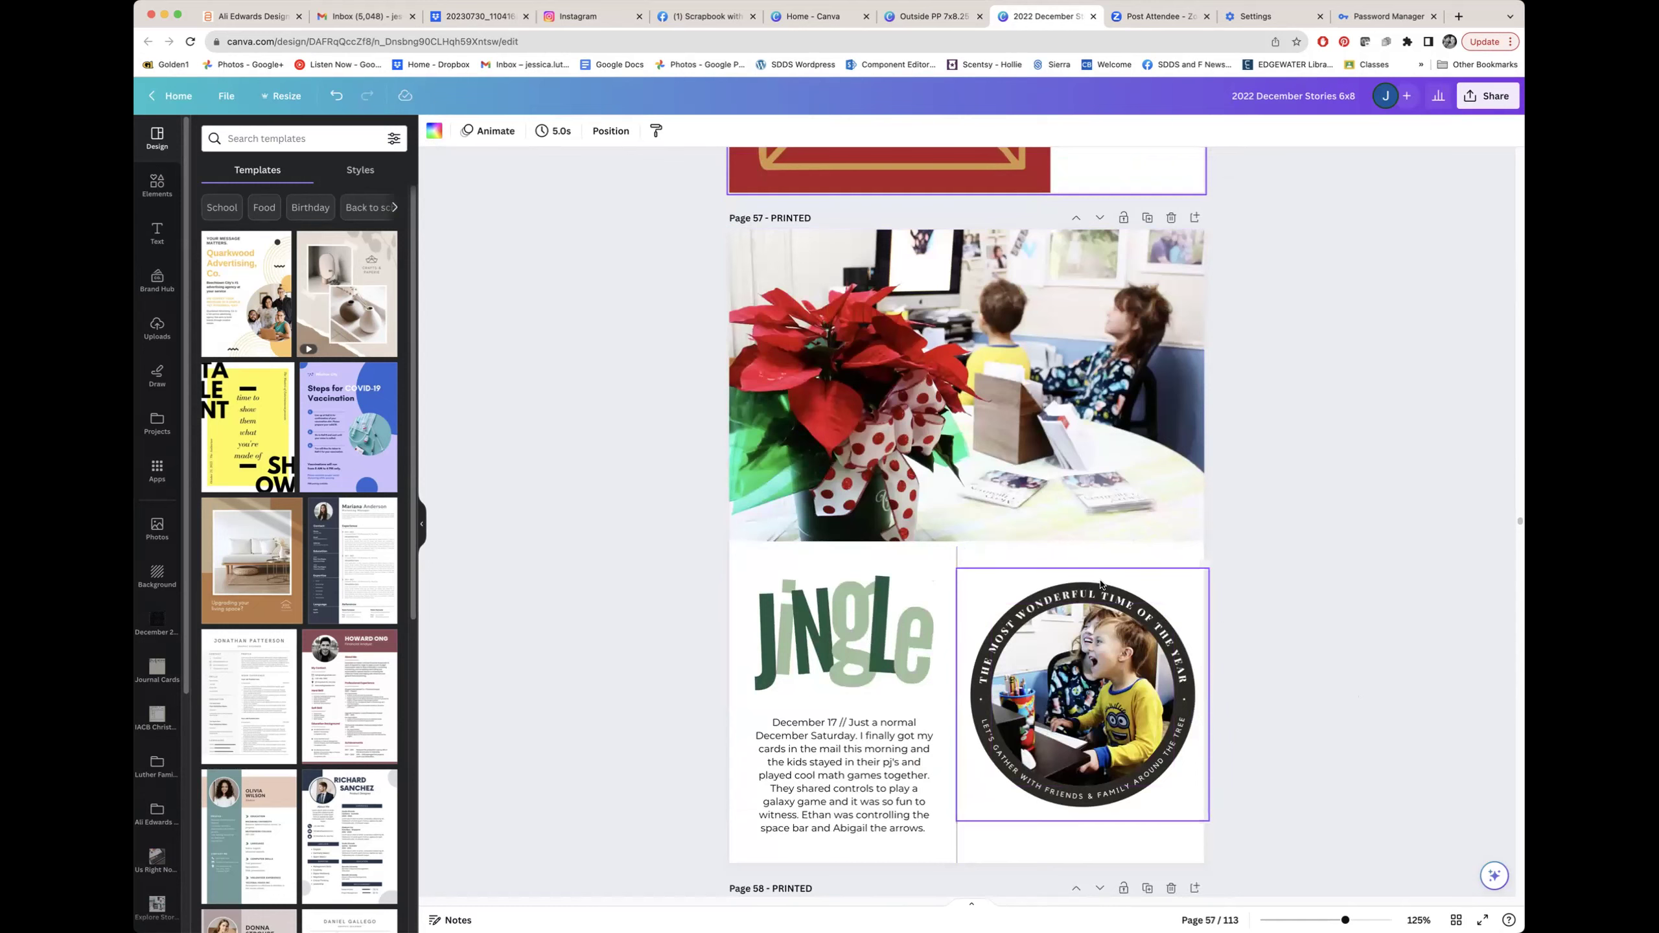
scroll(1283, 661, down, 7)
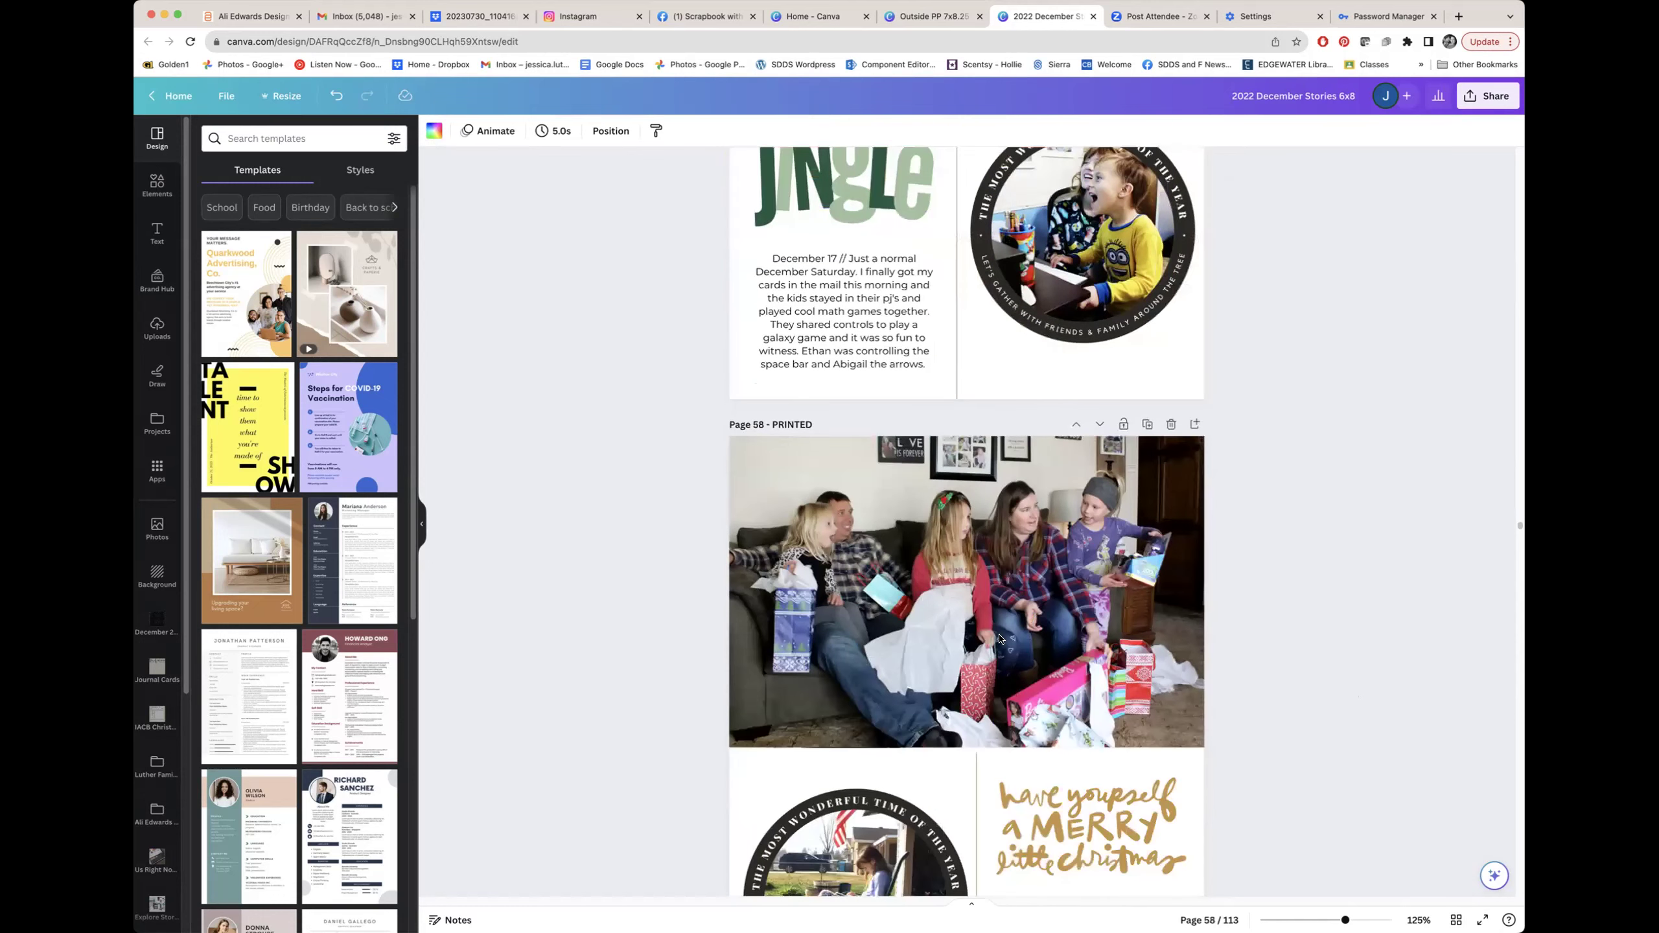
scroll(821, 580, down, 4)
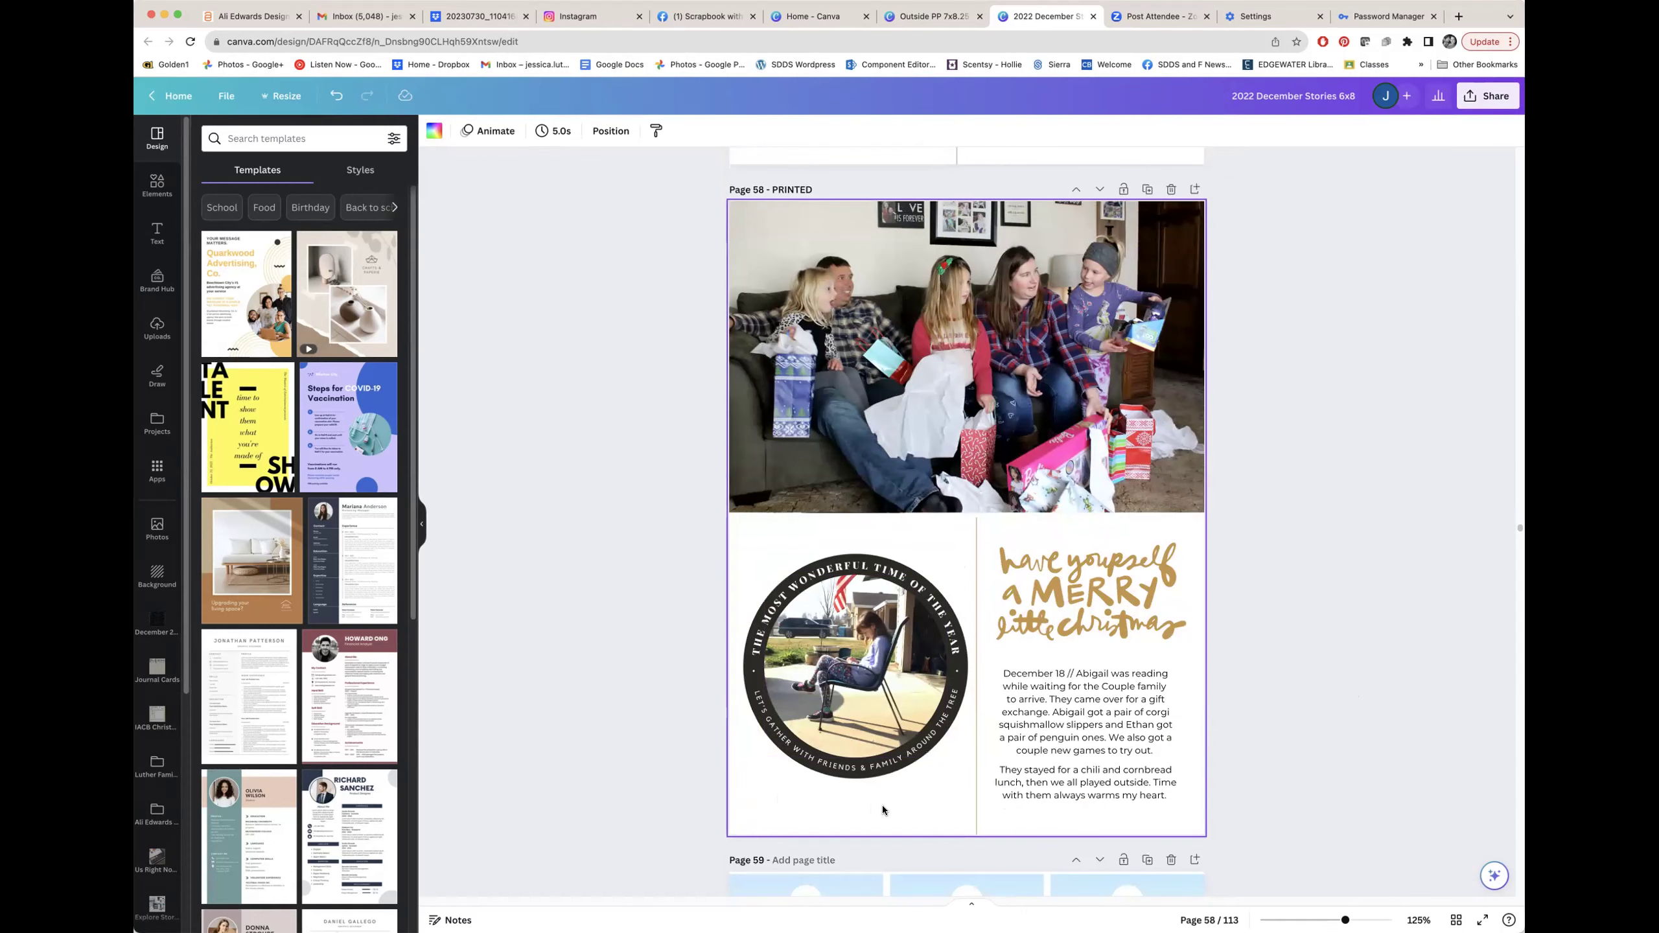
Return to page 57 and select the thin vertical line between the journaling and the round photo, then deselect it.
scroll(1301, 642, up, 8)
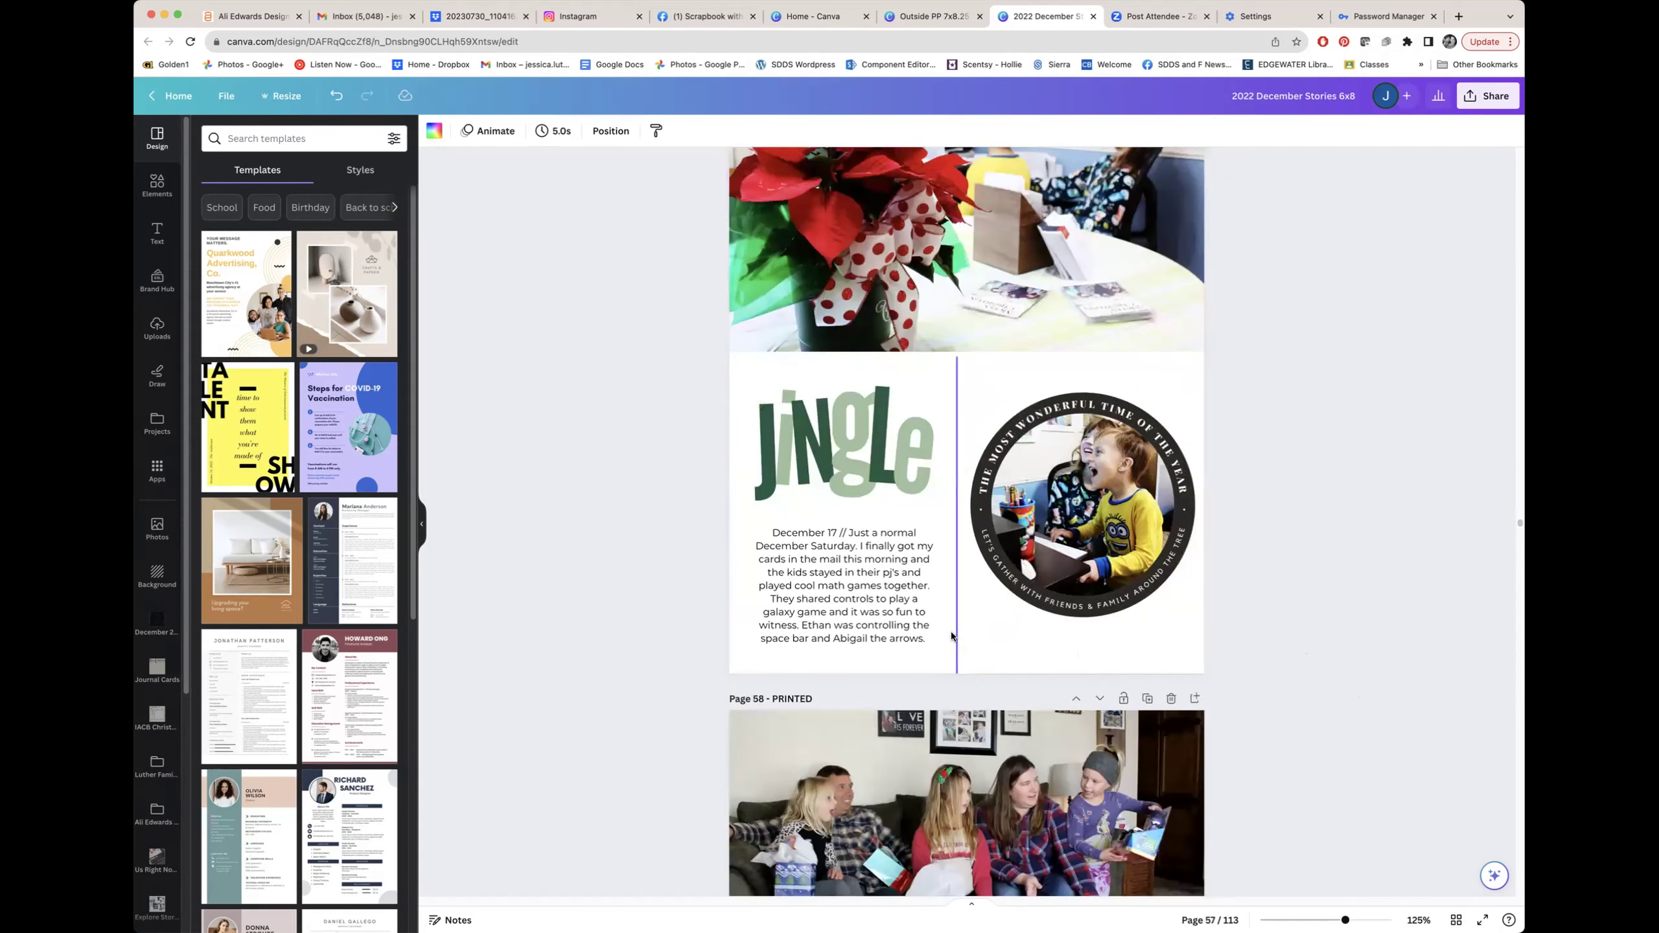
click(955, 636)
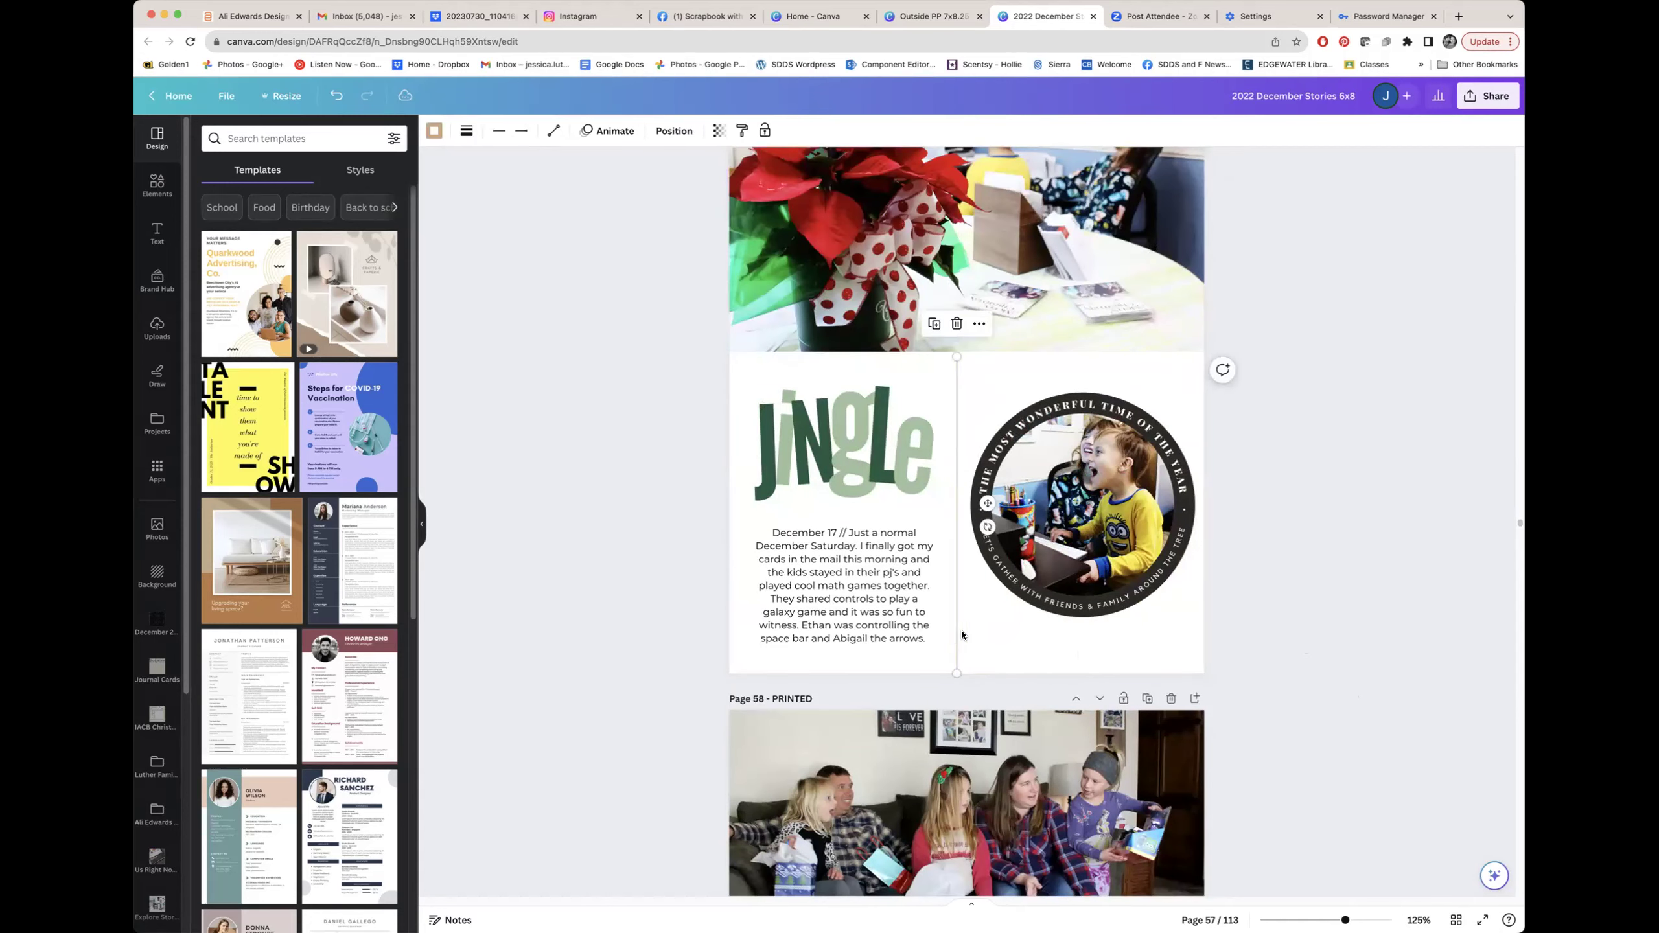
click(1287, 632)
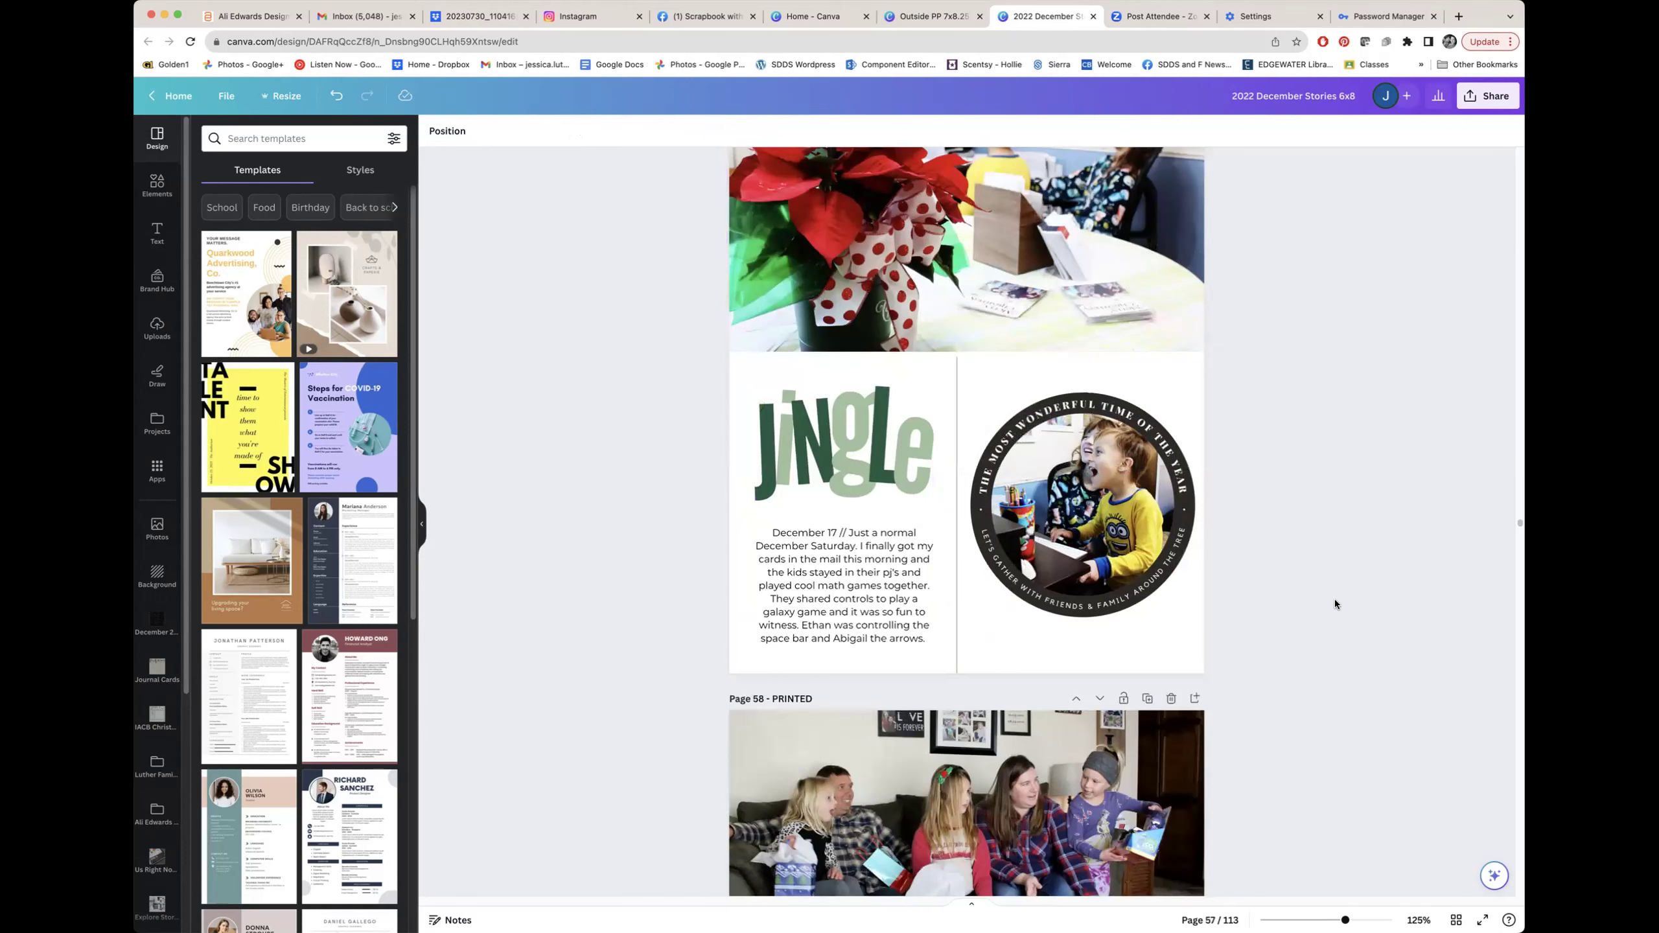
Review page 58's divided layout and the empty photo grids labeled "Use with favorite 2x2 dies" on pages 59 and 60.
scroll(1335, 599, down, 5)
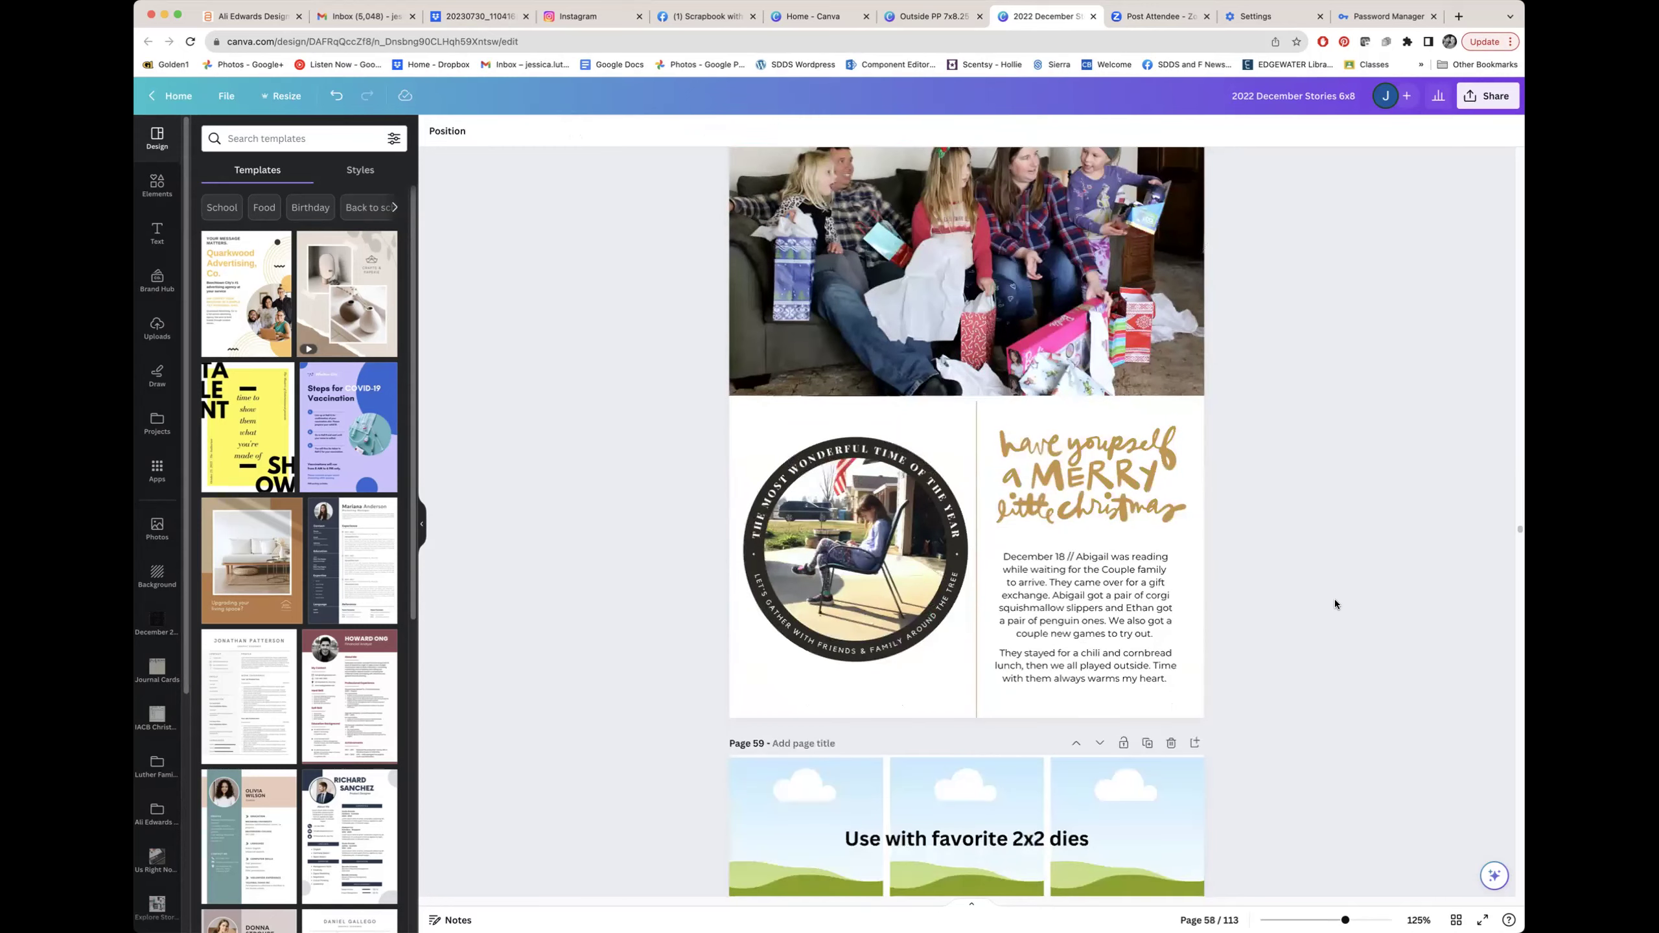
scroll(1335, 599, down, 10)
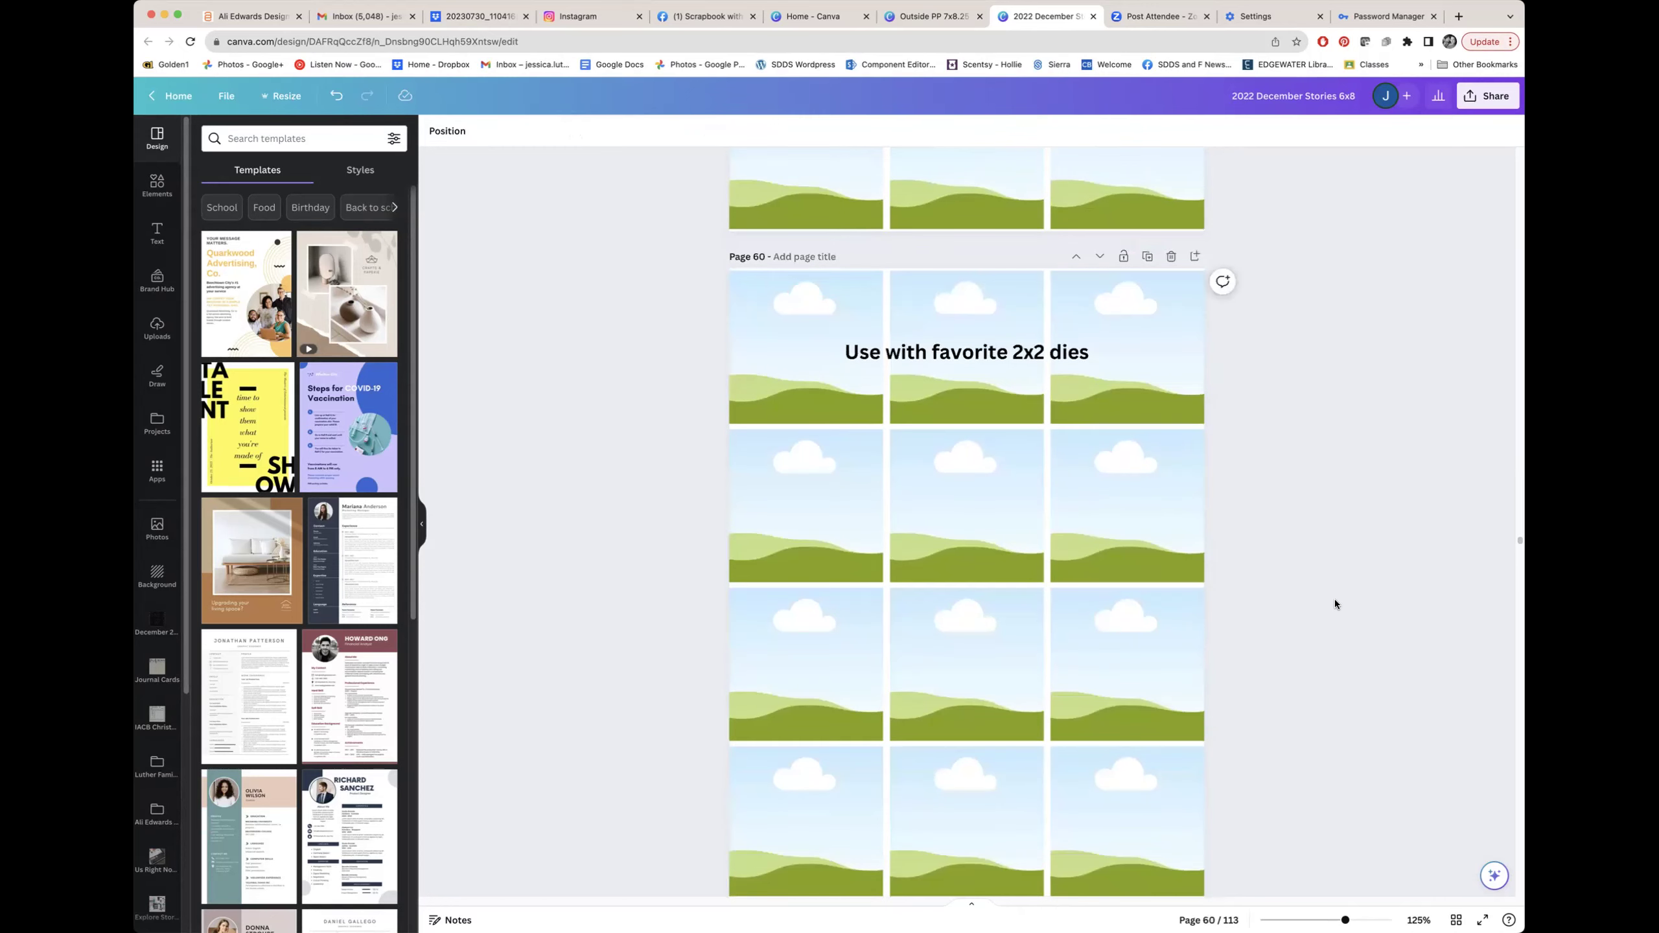
scroll(1335, 599, up, 2)
scroll(1335, 599, down, 2)
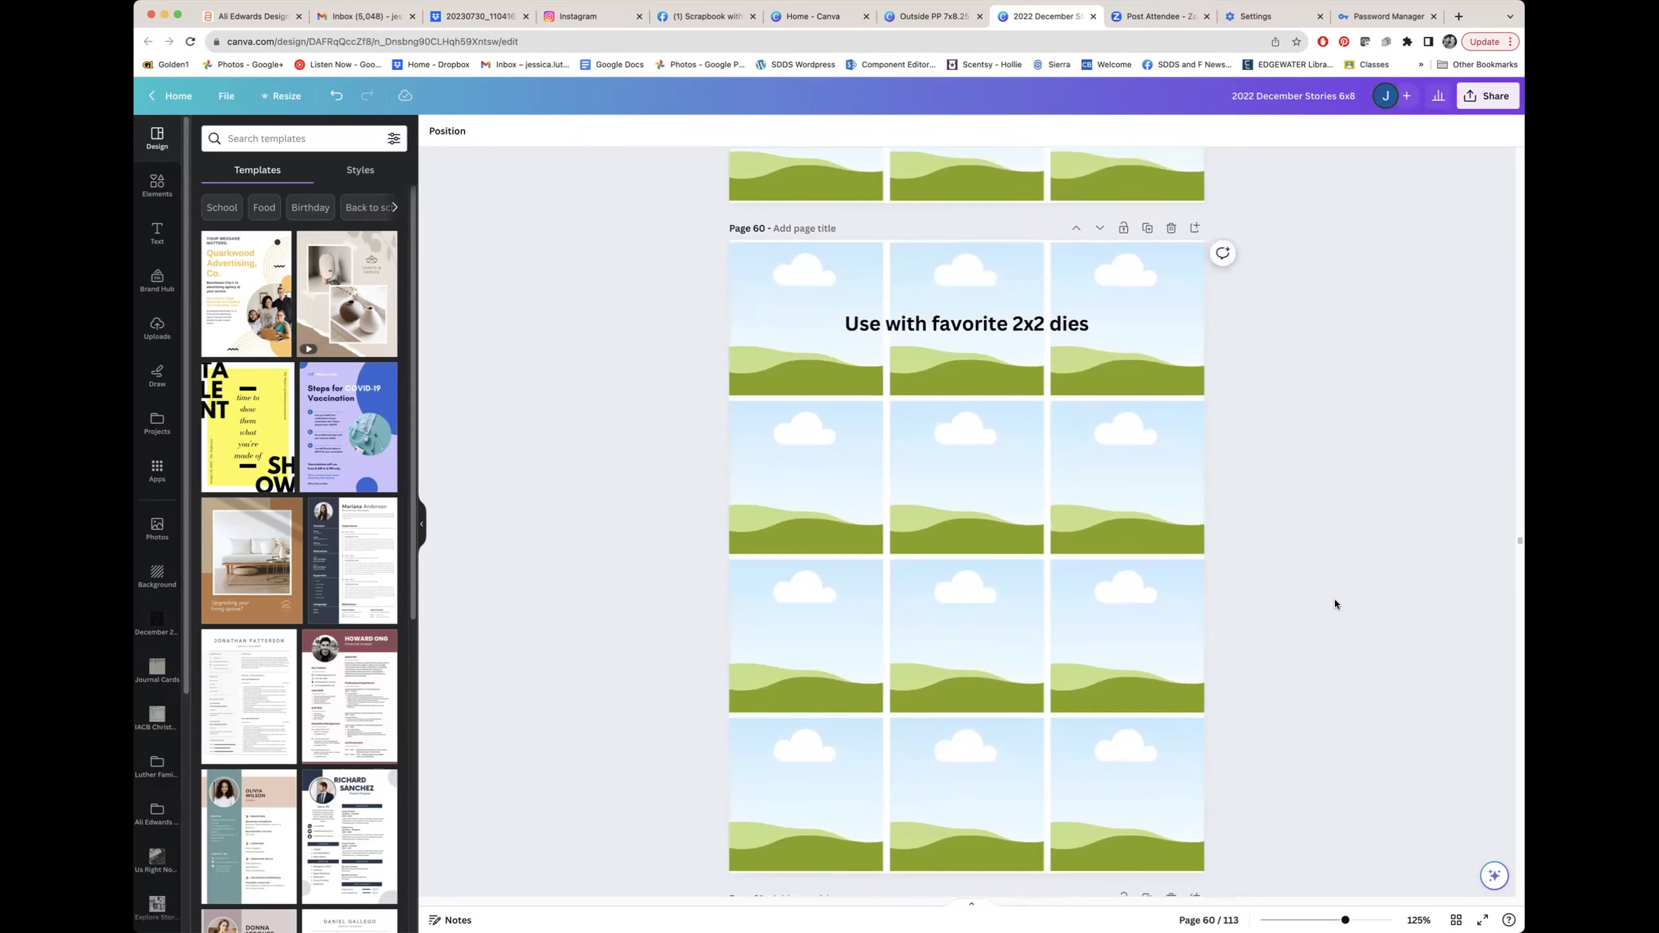
scroll(1335, 600, up, 3)
scroll(1335, 600, up, 2)
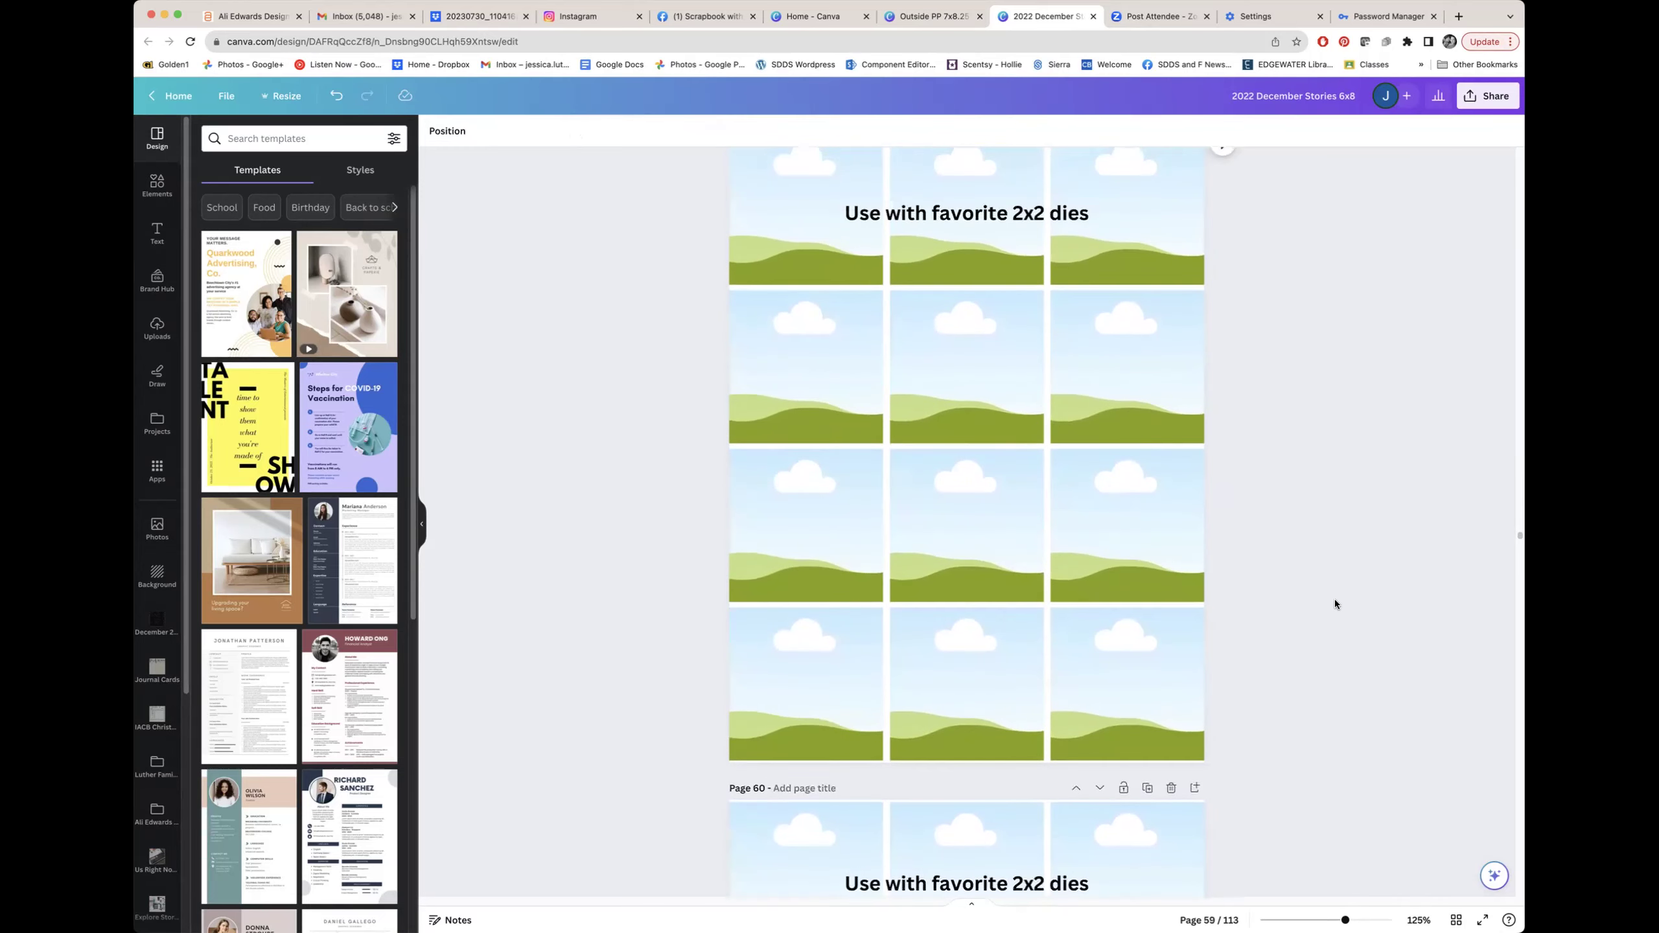
scroll(1335, 600, up, 1)
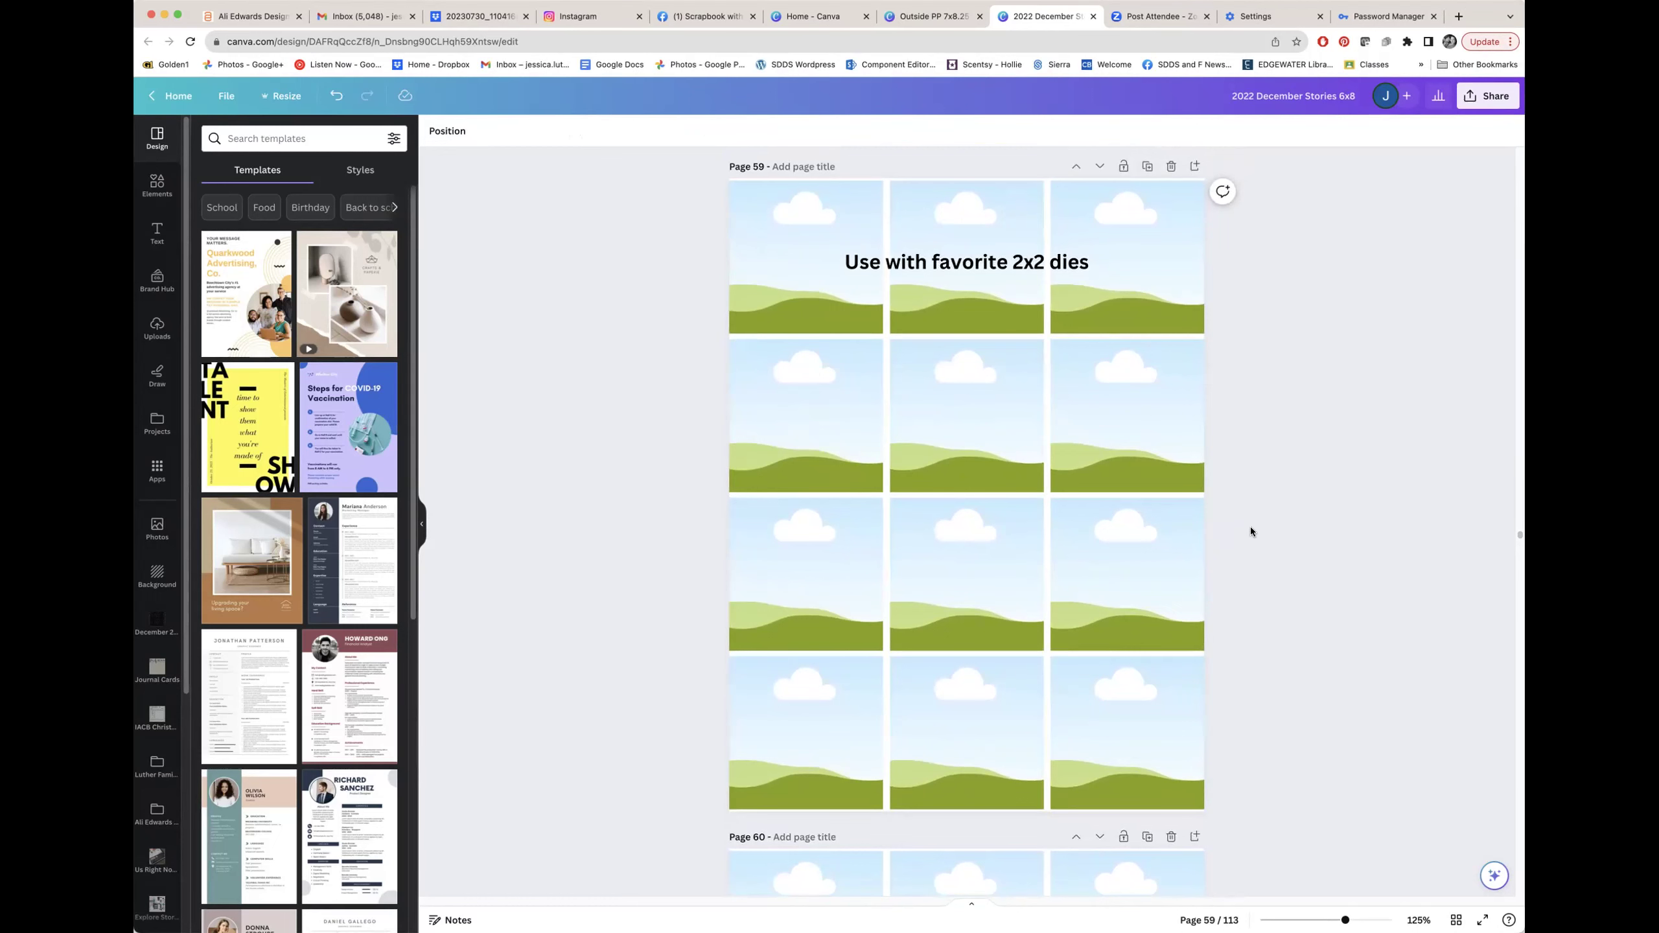
Continue past the 2x2 photo grids to examine page 61's photos marked "photos need editing" and the PJ party at daycare notes.
scroll(1251, 528, down, 1)
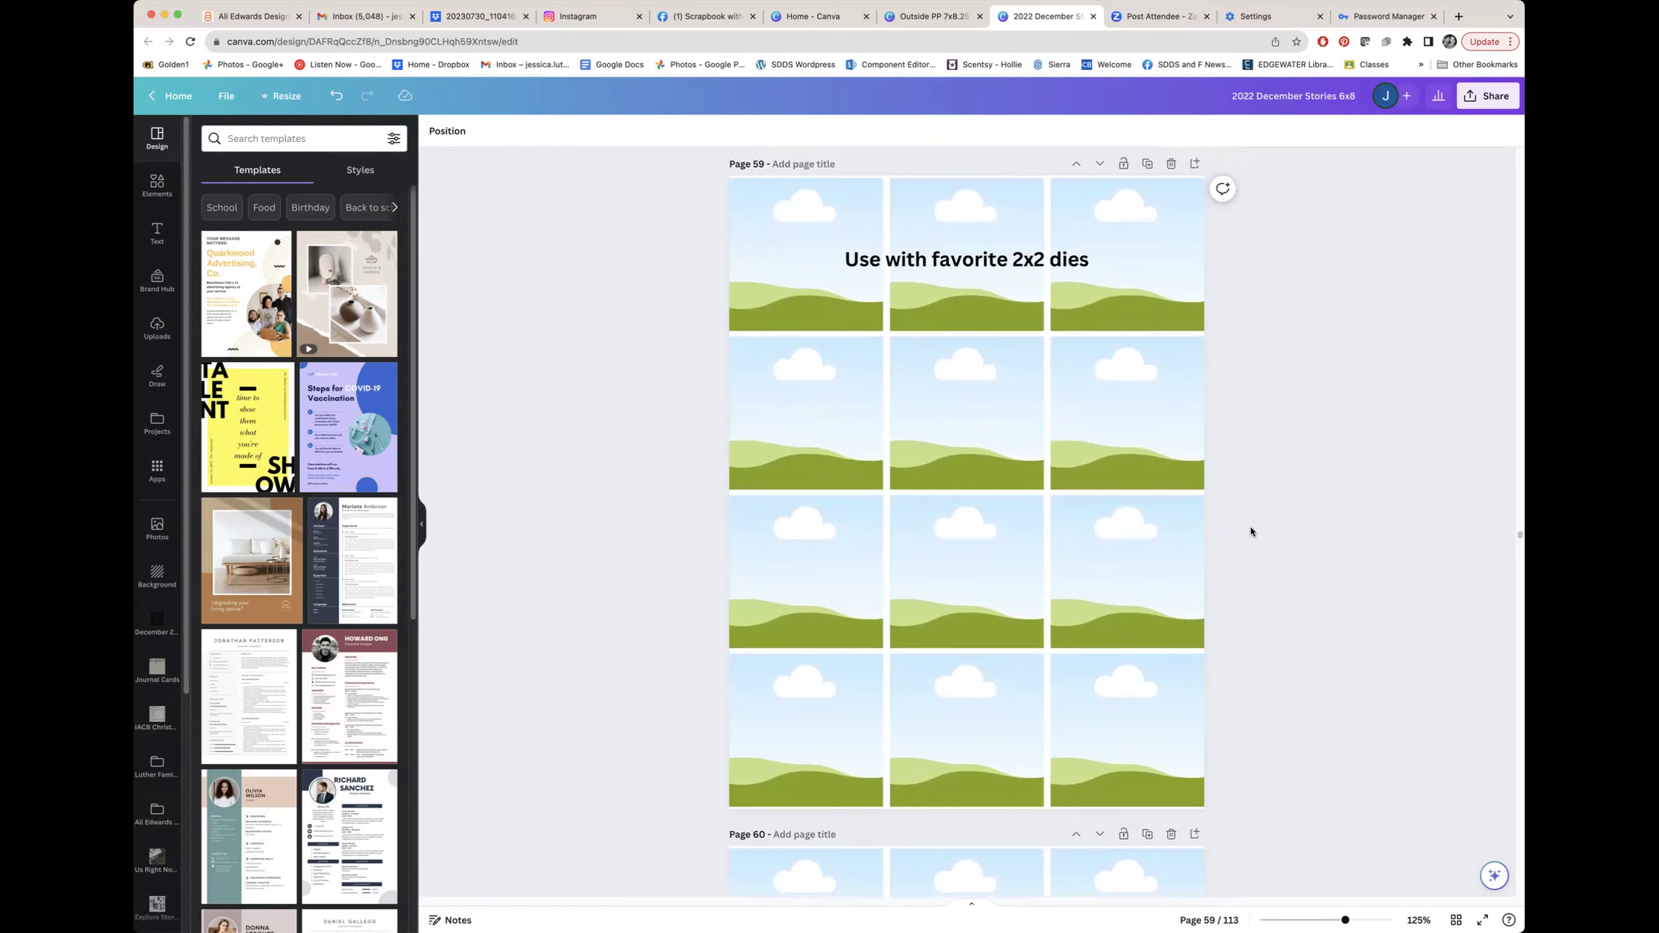
scroll(1249, 527, down, 5)
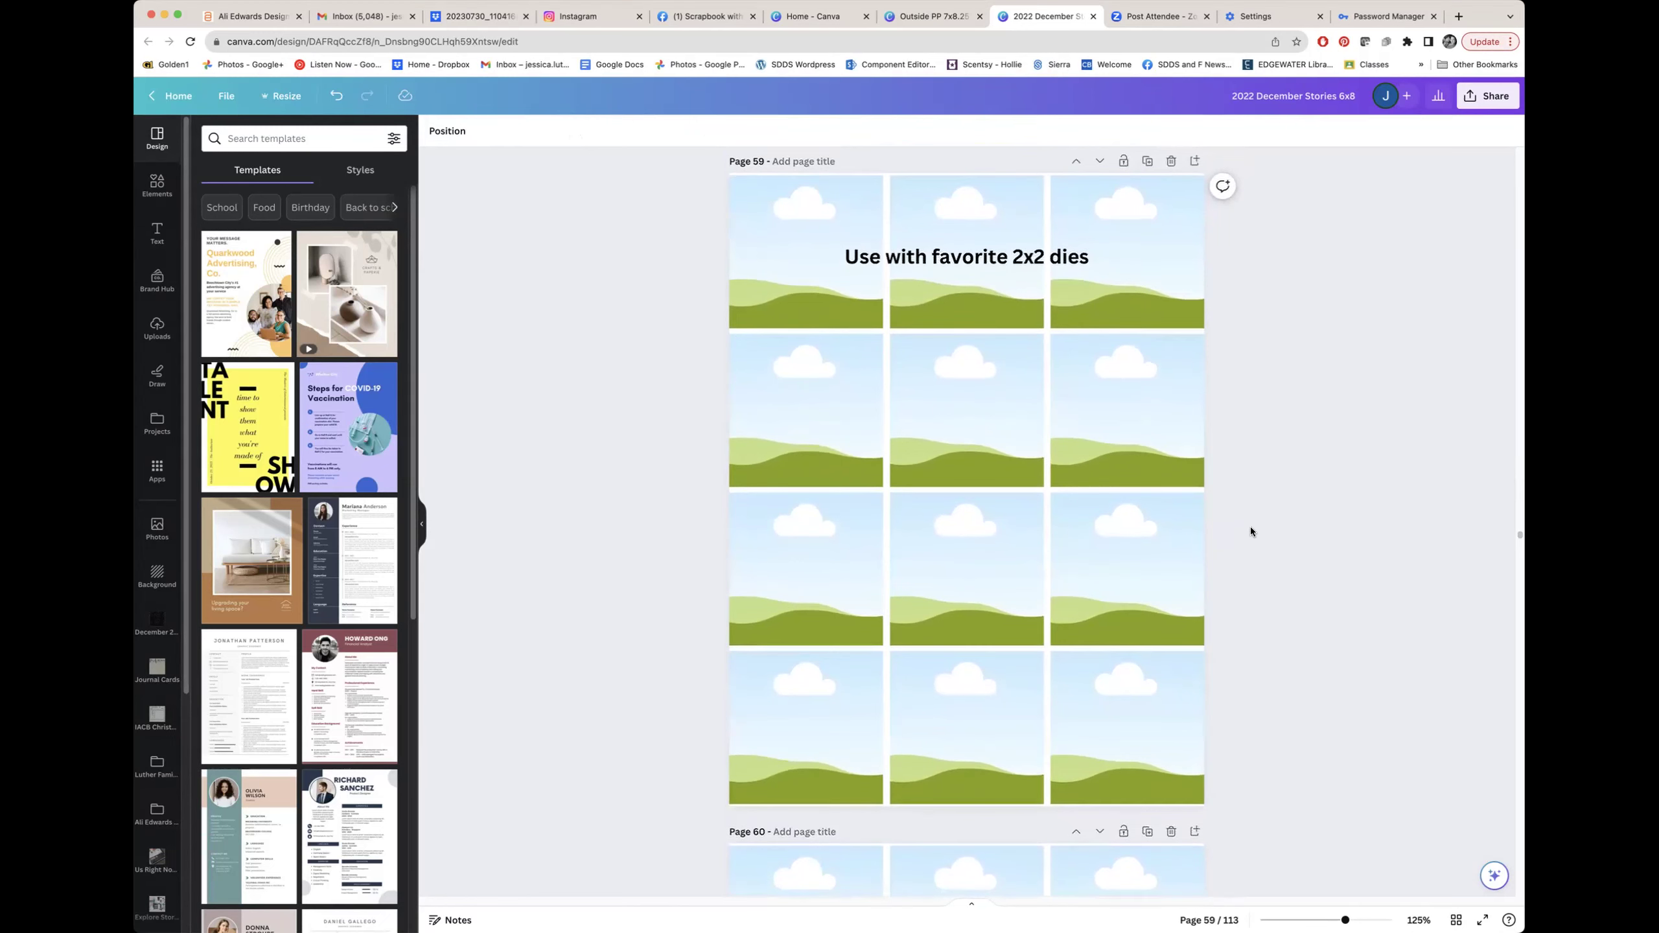
scroll(1249, 527, down, 20)
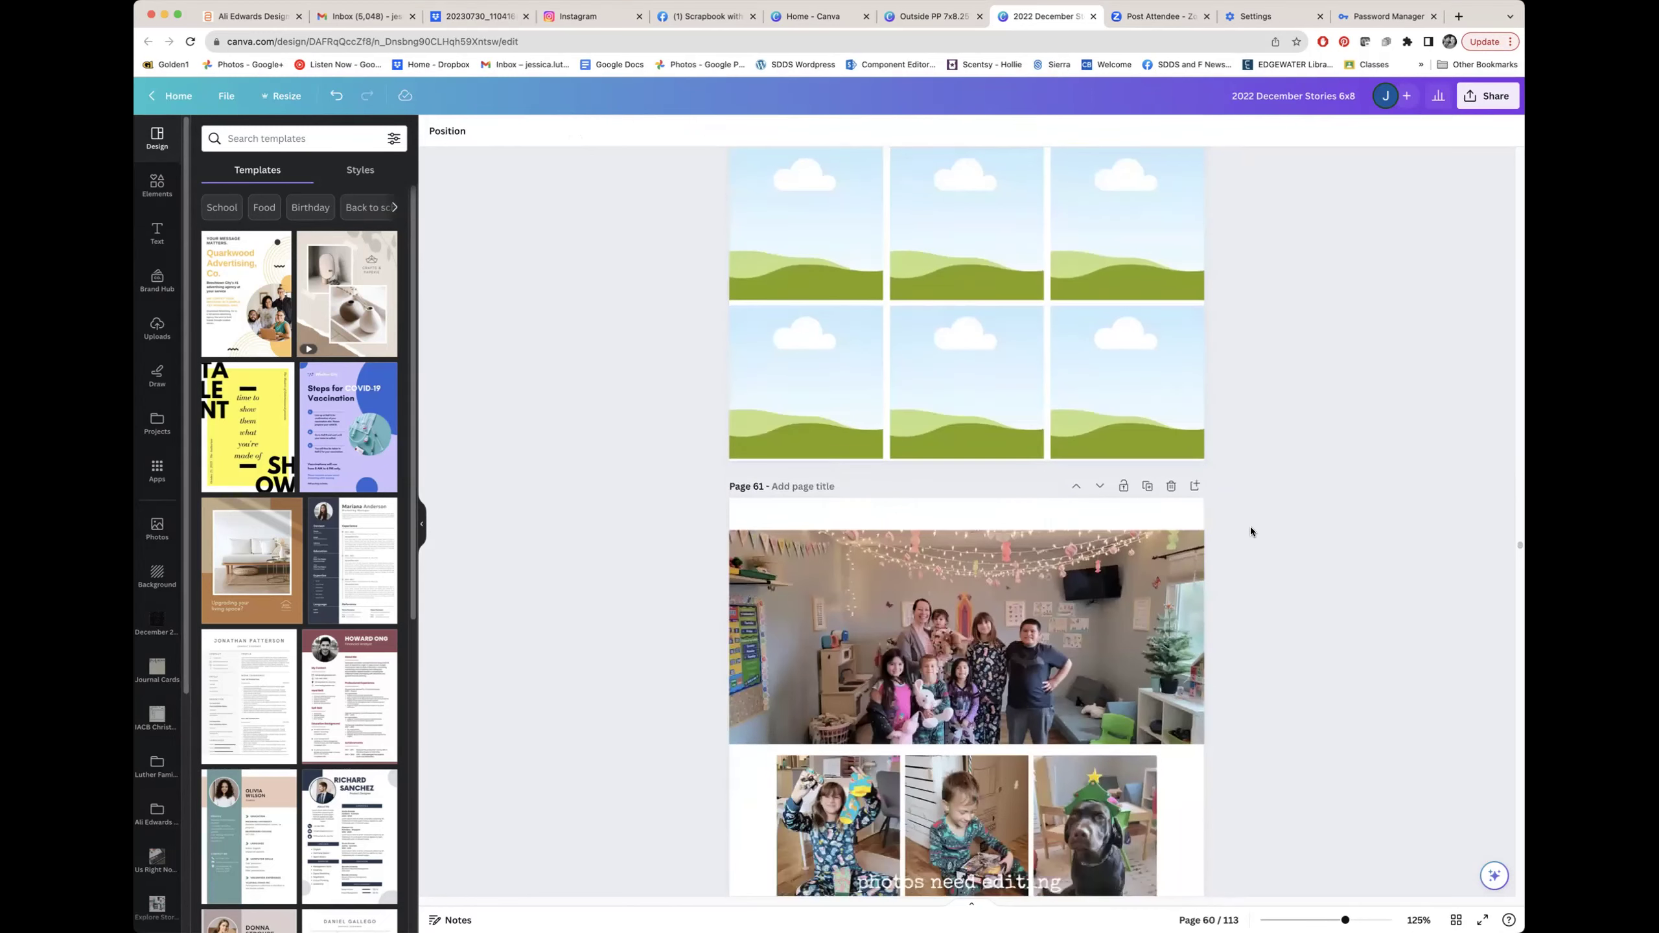
scroll(1250, 527, up, 1)
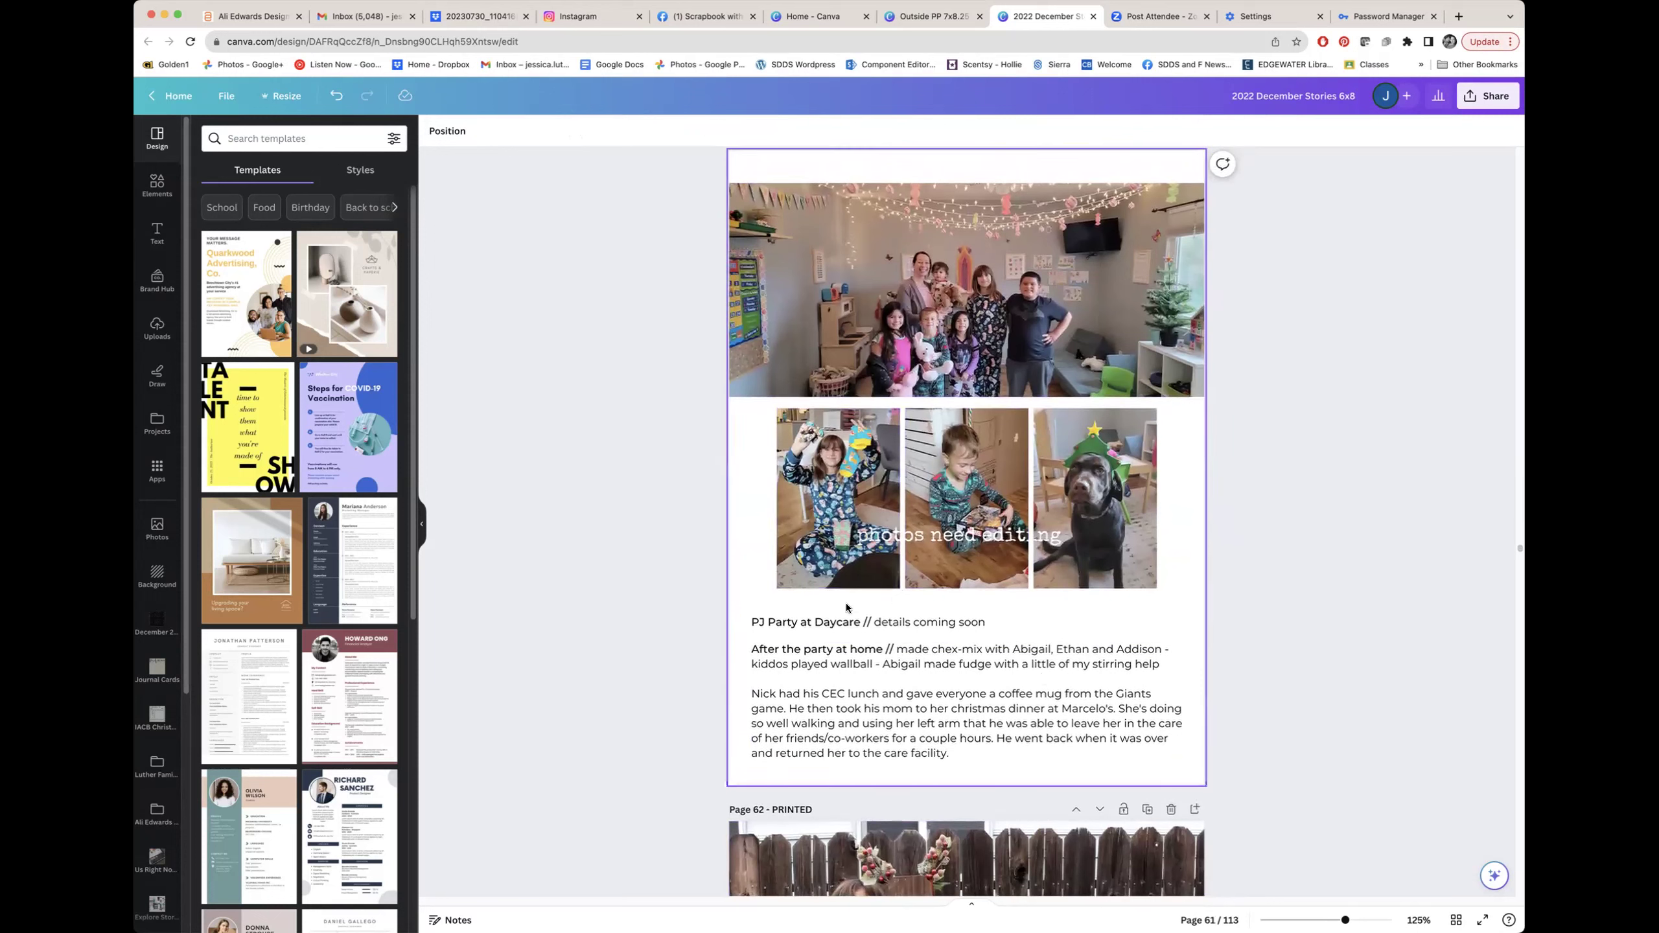
Move page 61's "photos need editing" label down to the lower part of the three-photo row, then select the PJ Party at Daycare line.
drag(928, 532, 928, 565)
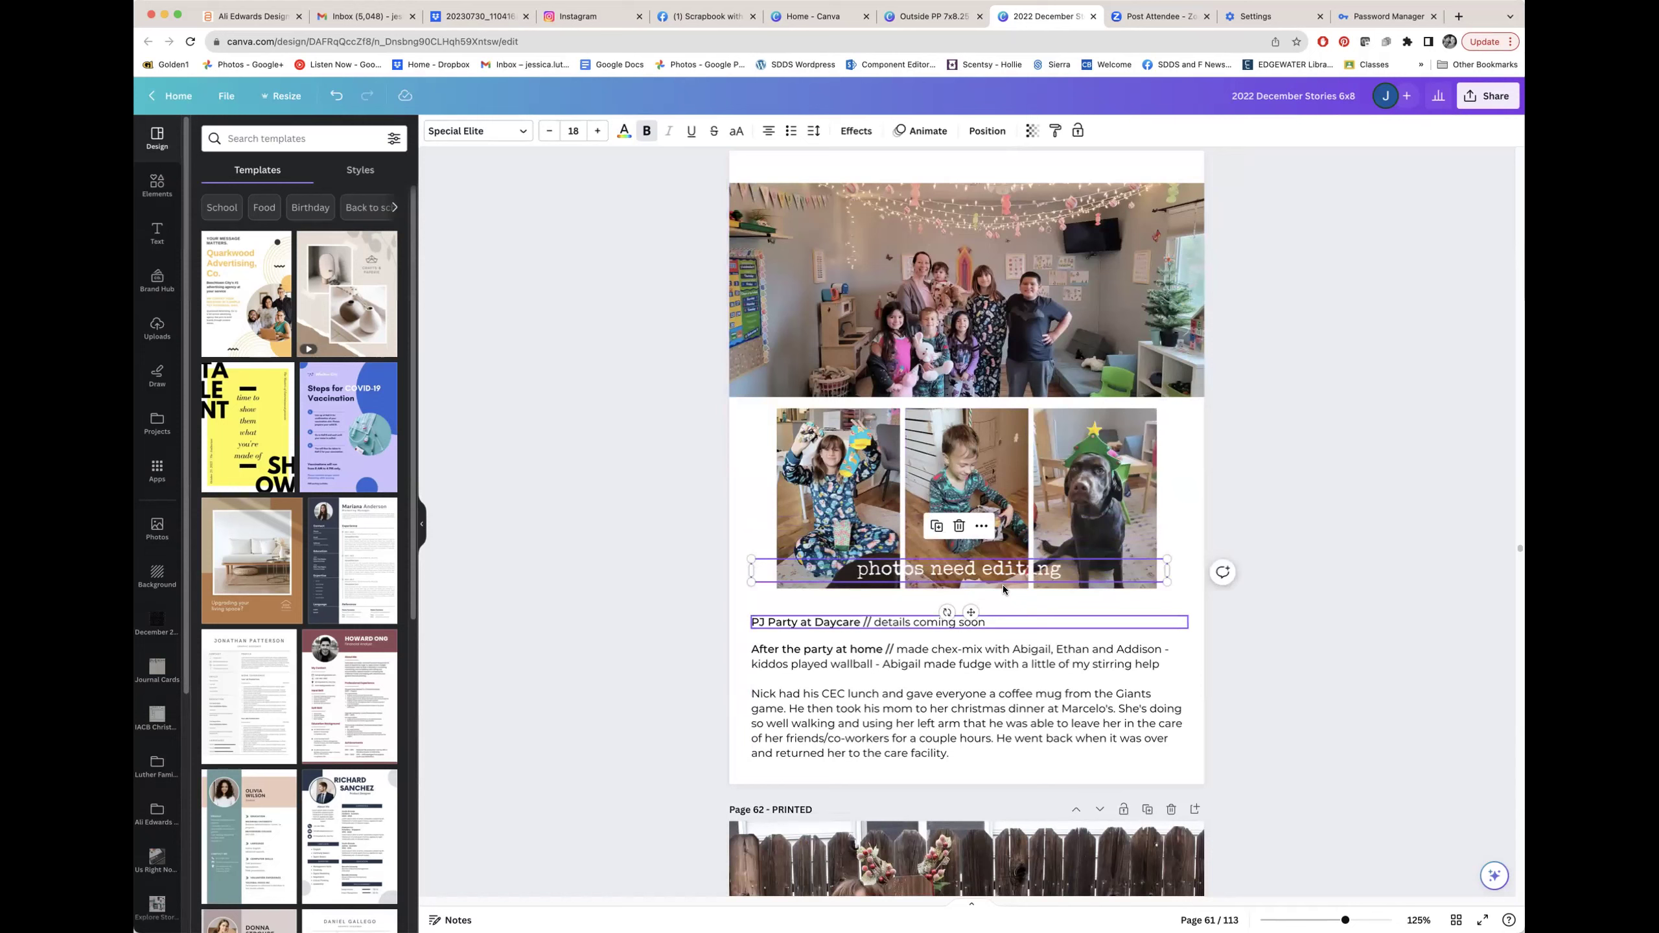
click(892, 625)
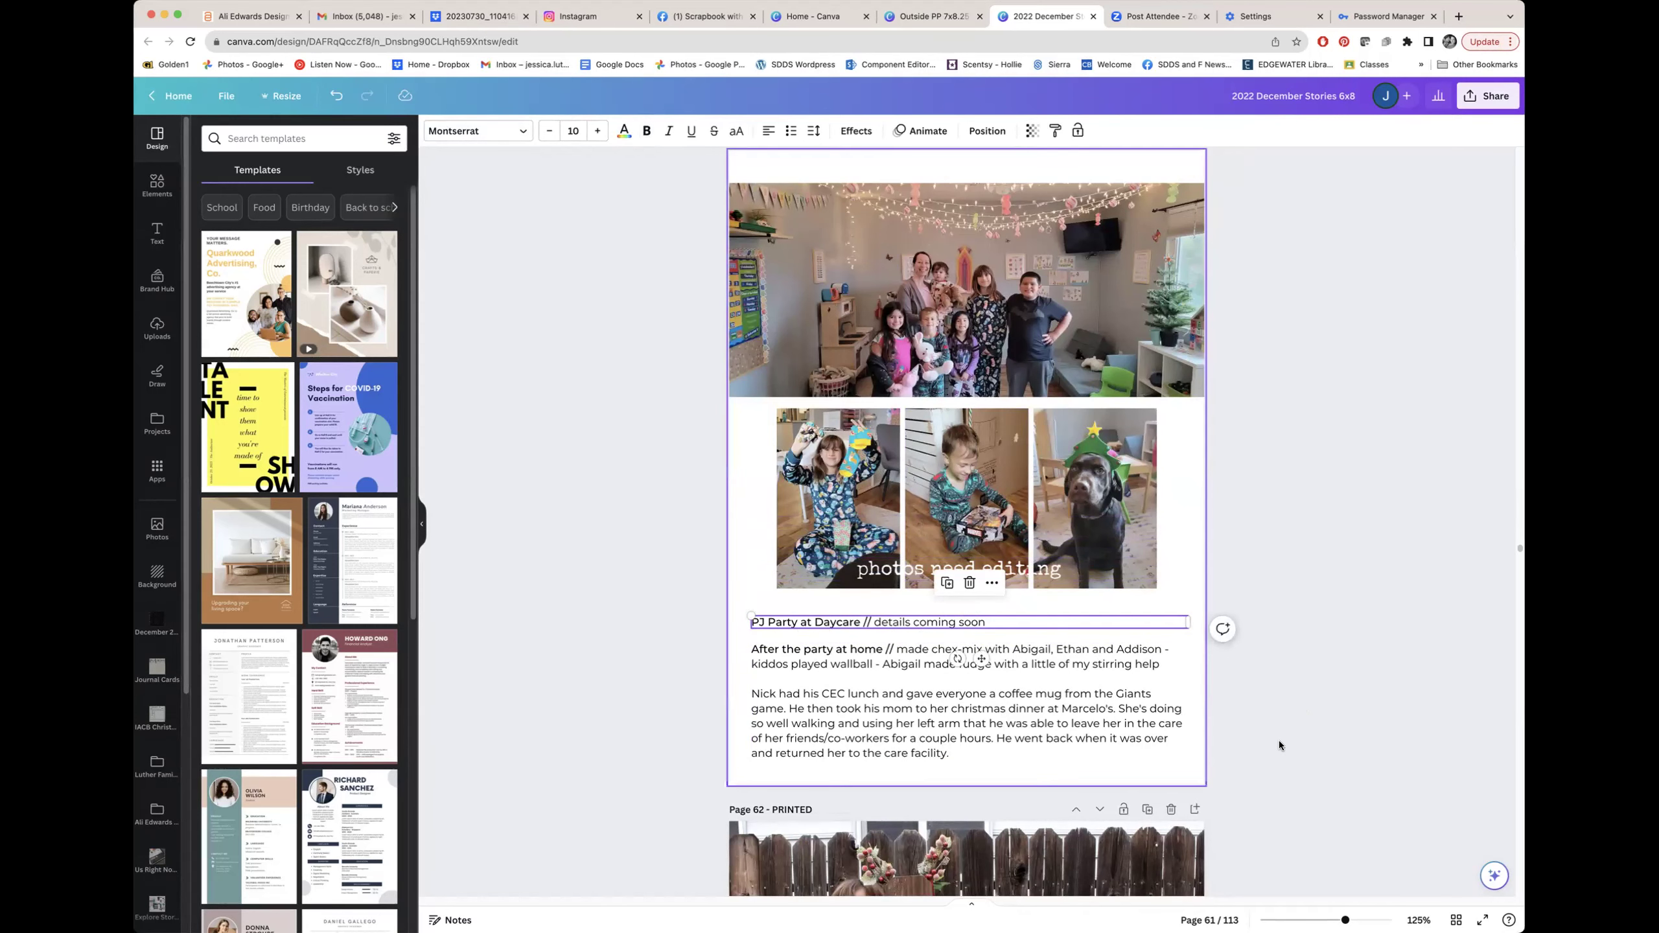
Examine page 62's full-width reindeer photo titled "the best gift" and page 63's "Merry" title, journaling and reindeer photos, continuing to page 64.
scroll(1278, 741, down, 3)
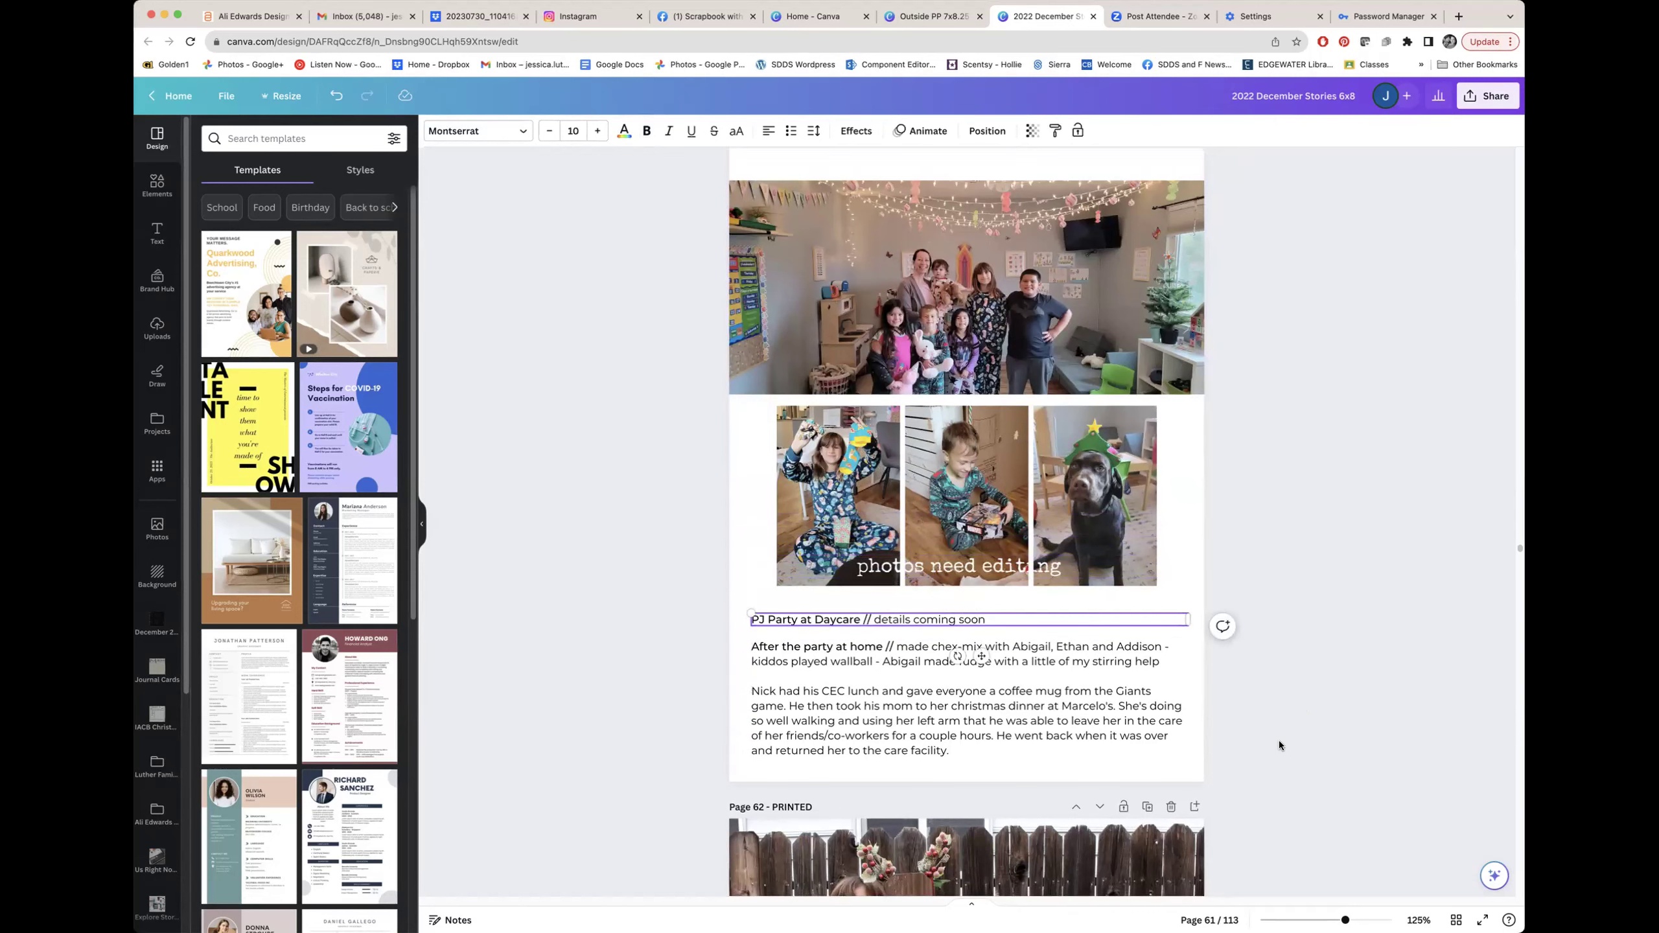
scroll(1278, 741, down, 7)
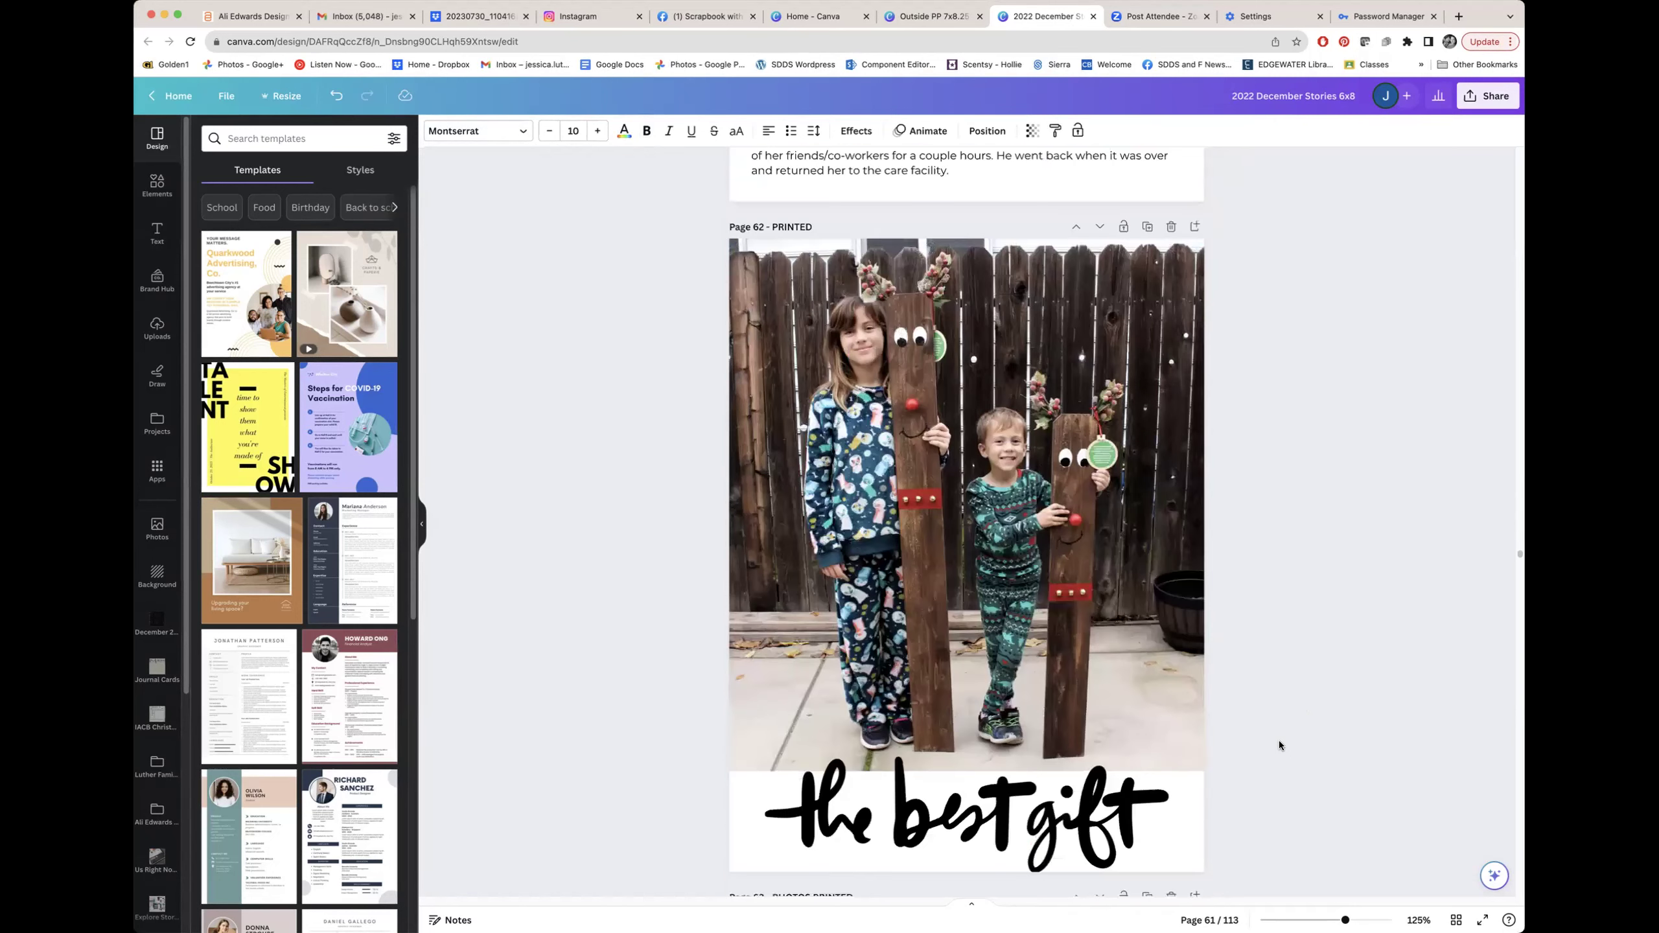
scroll(1278, 741, down, 3)
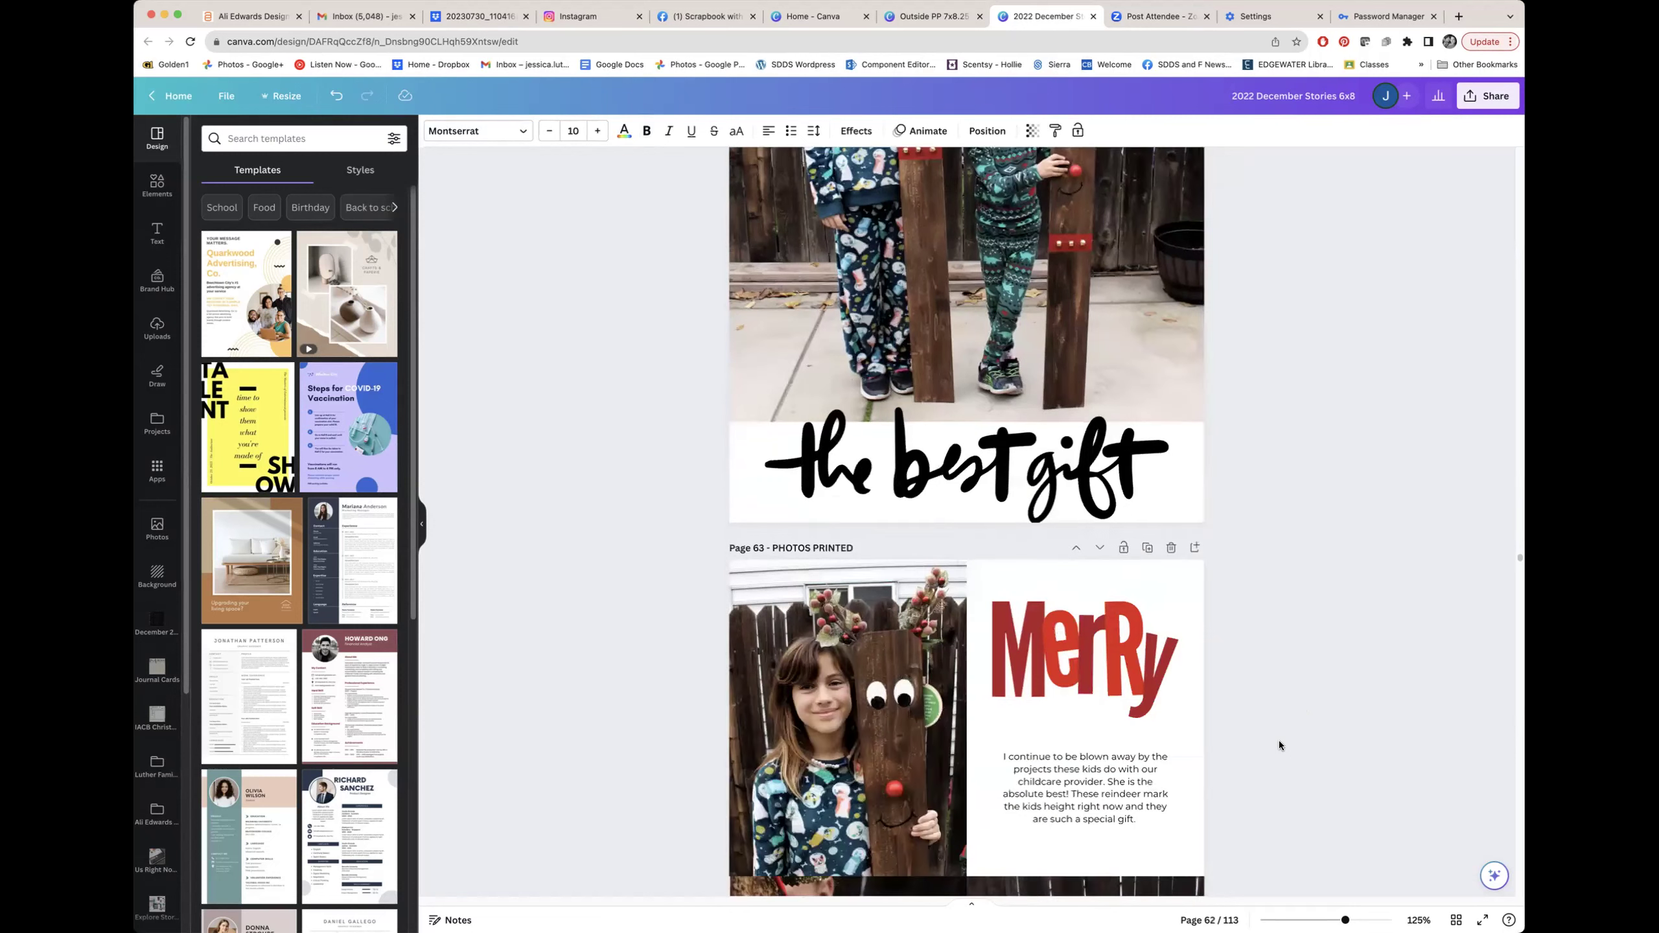
scroll(1278, 741, down, 7)
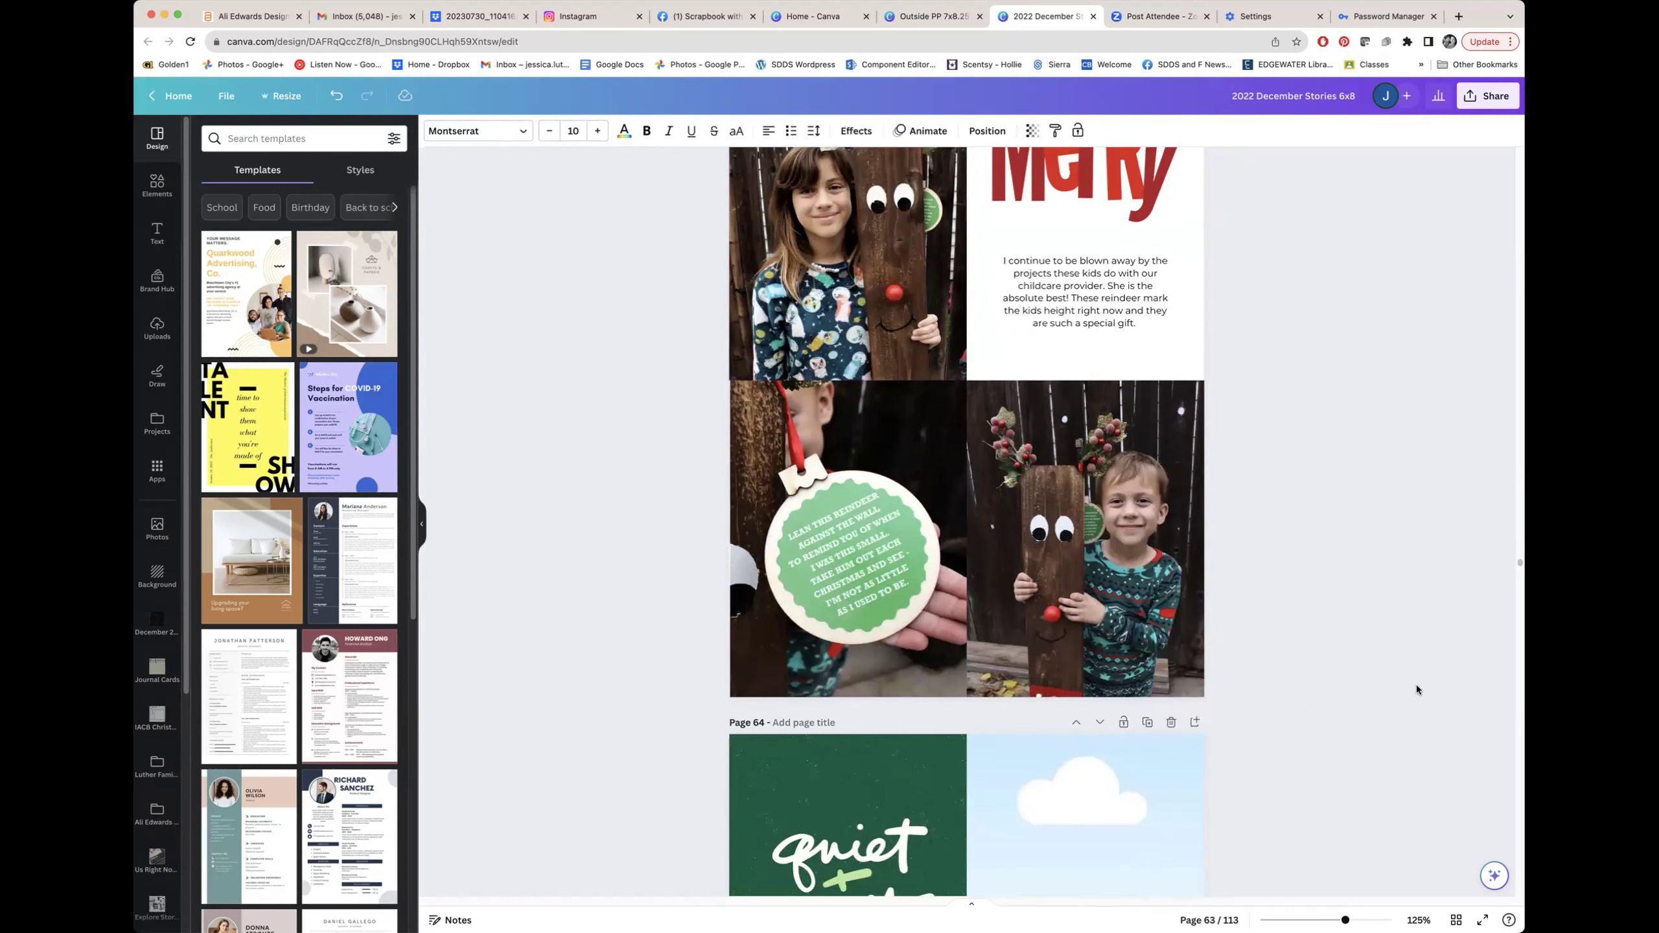
scroll(1415, 685, down, 5)
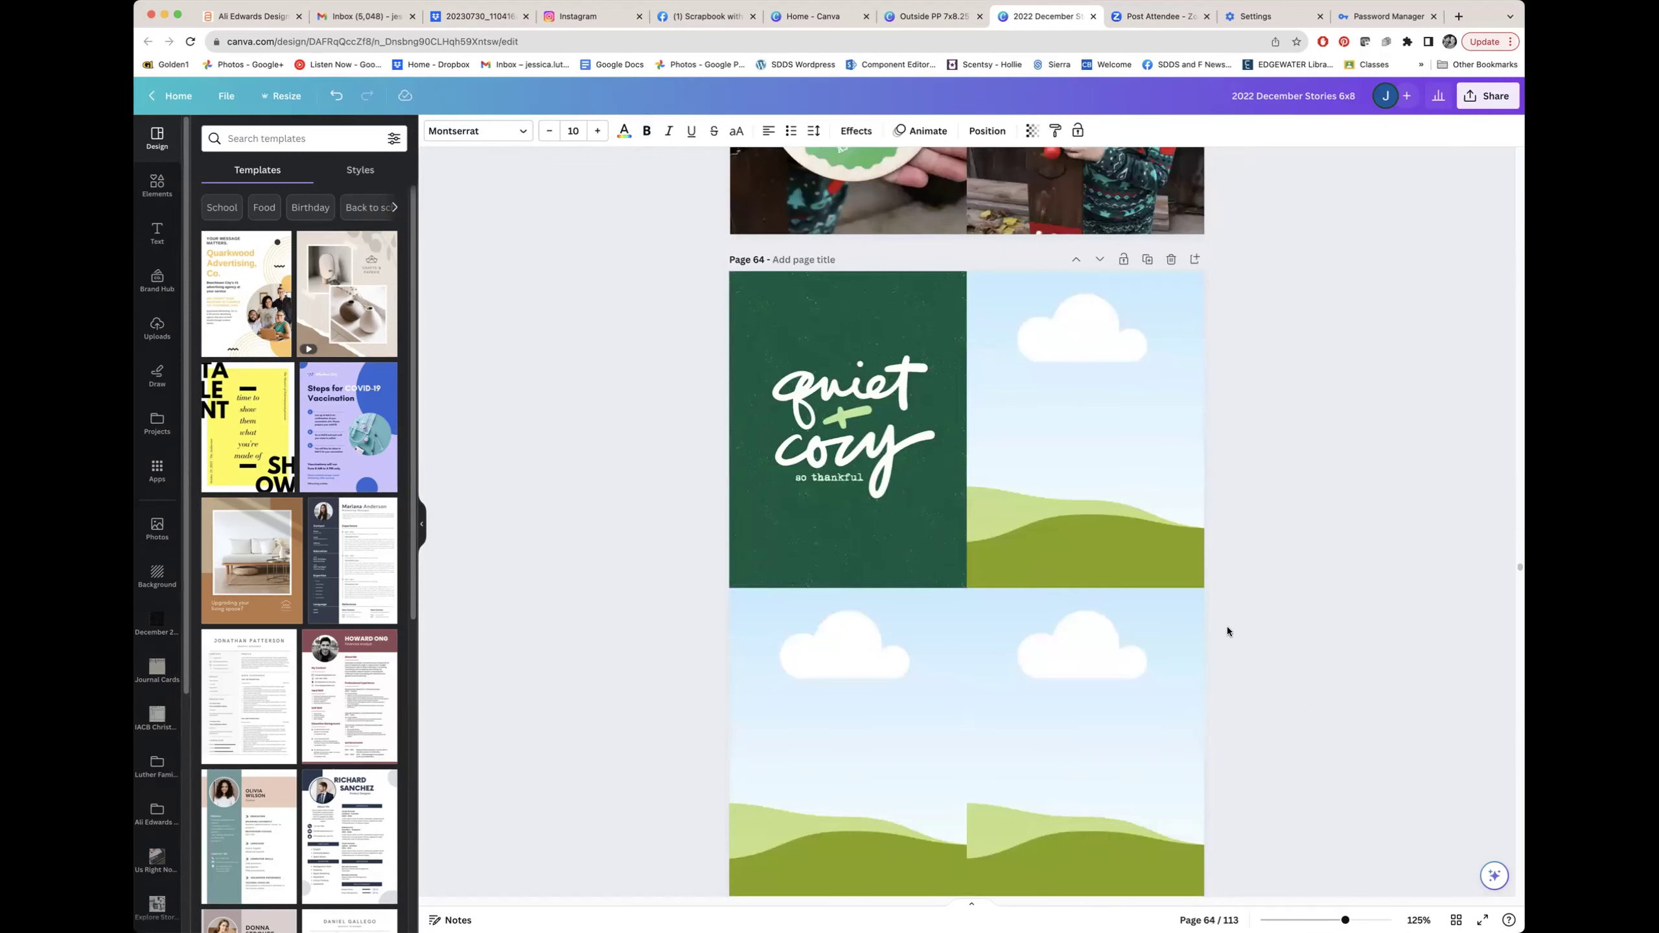
scroll(1244, 658, up, 5)
scroll(1244, 659, down, 5)
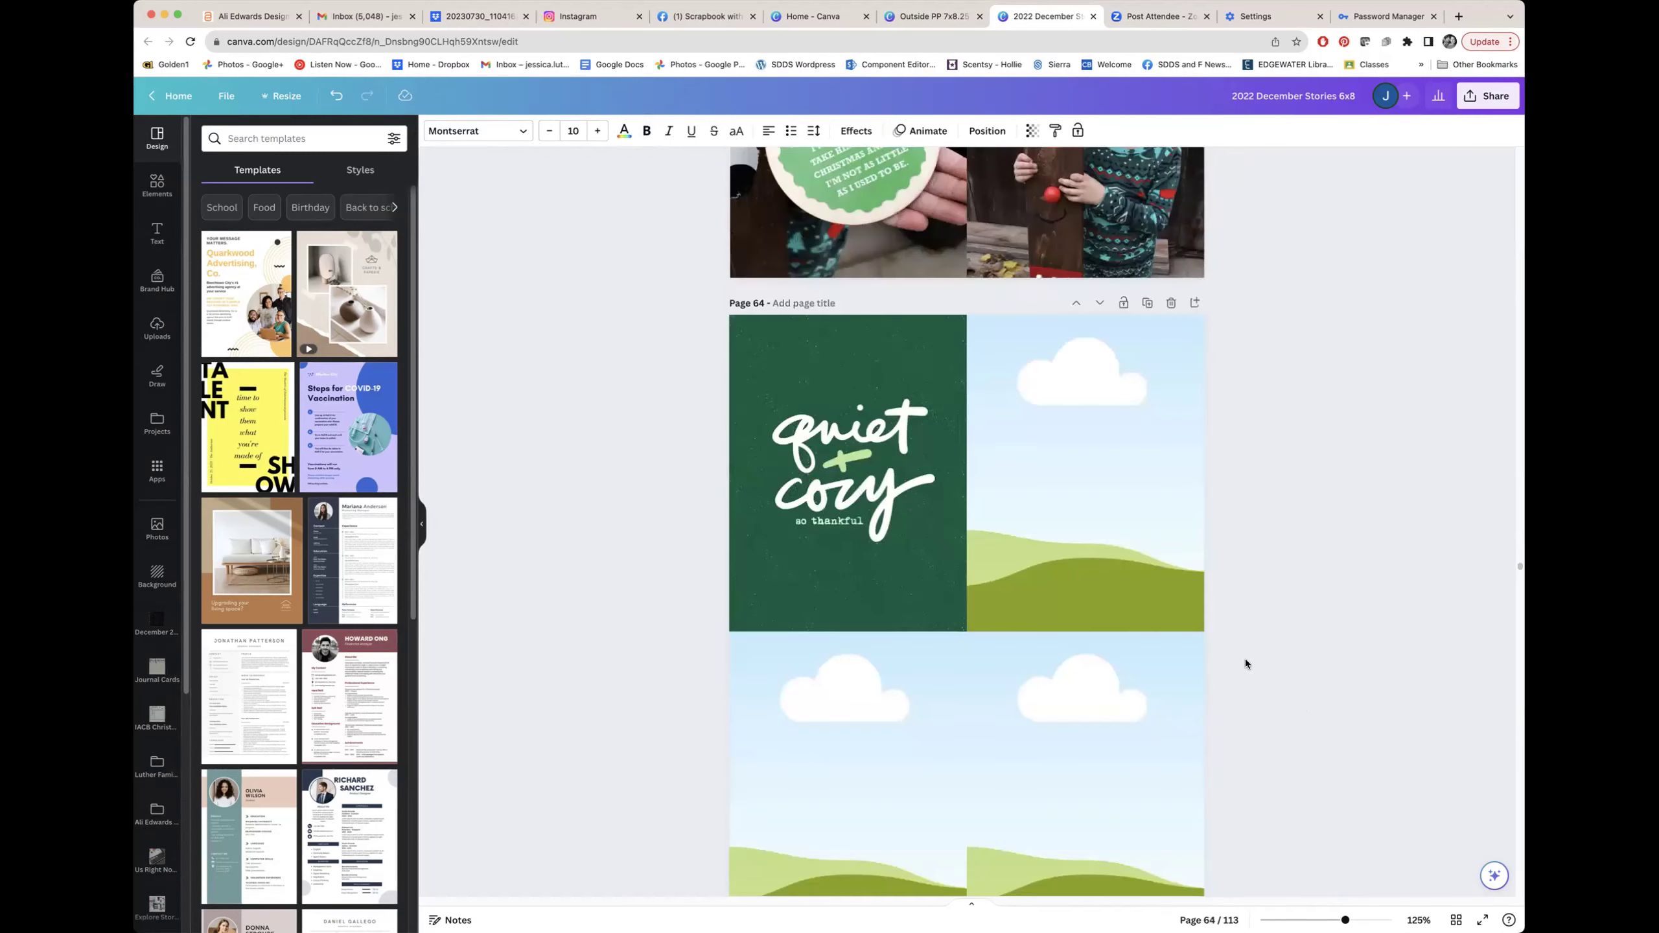
Review page 64's "quiet + cozy" card with empty photo frames, blank page 65 and page 66's "merriest moments" Chex-mix layout.
scroll(770, 275, down, 2)
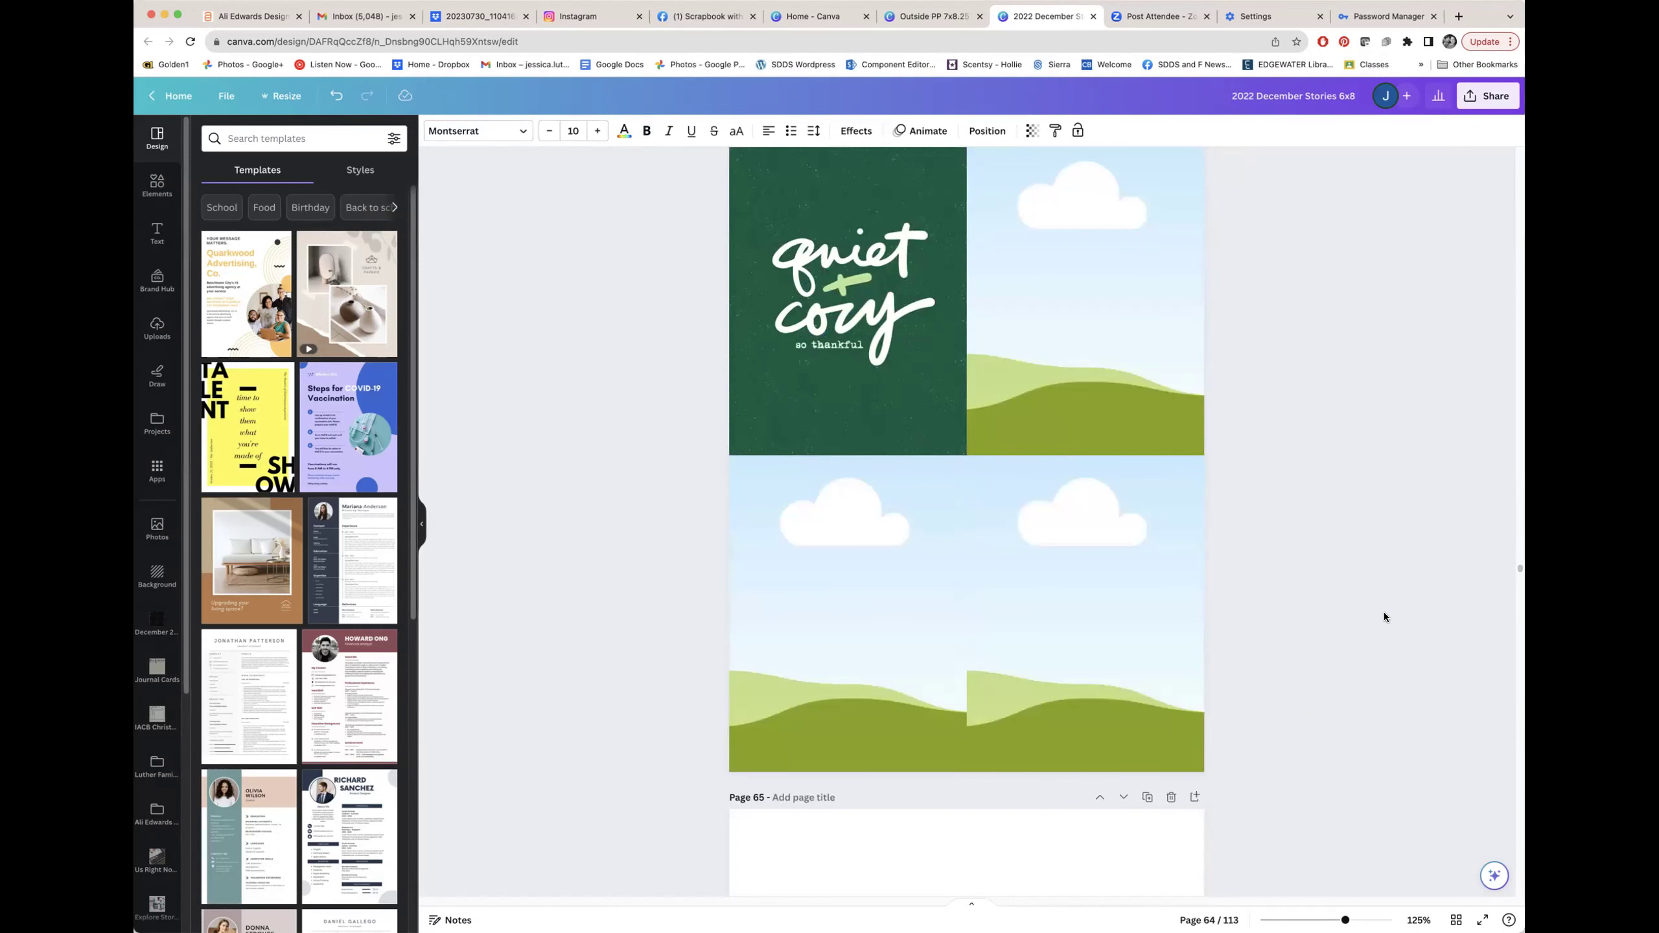
scroll(1384, 617, down, 6)
scroll(1384, 617, down, 1)
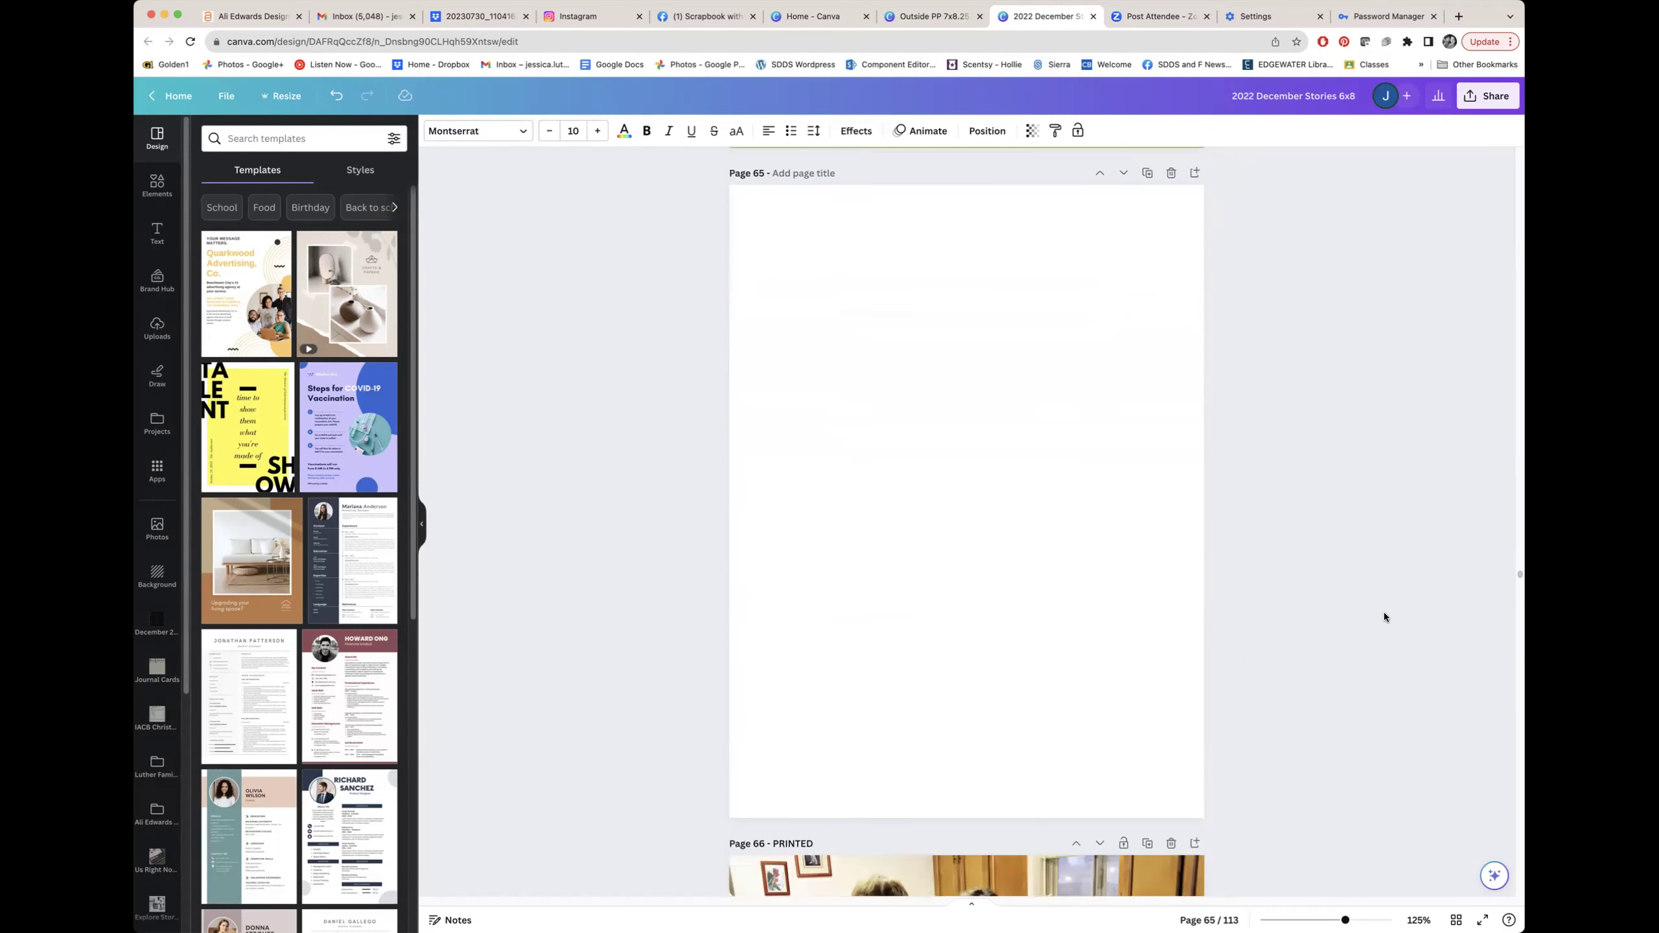
scroll(1385, 616, down, 1)
scroll(1384, 612, down, 6)
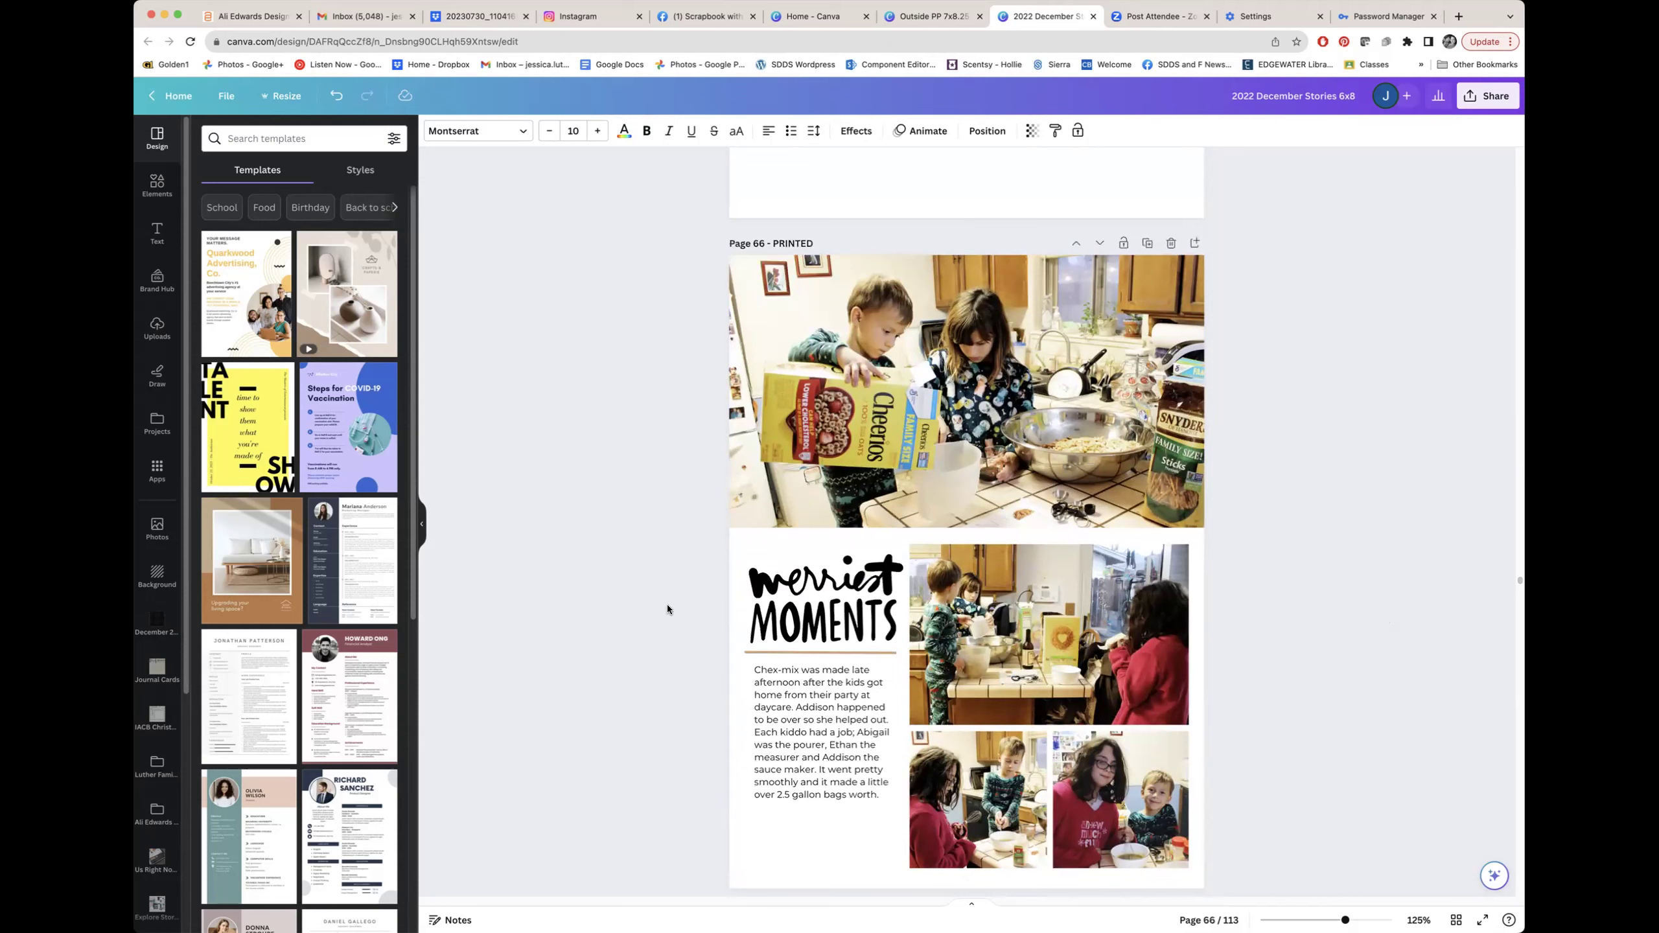
scroll(930, 493, up, 5)
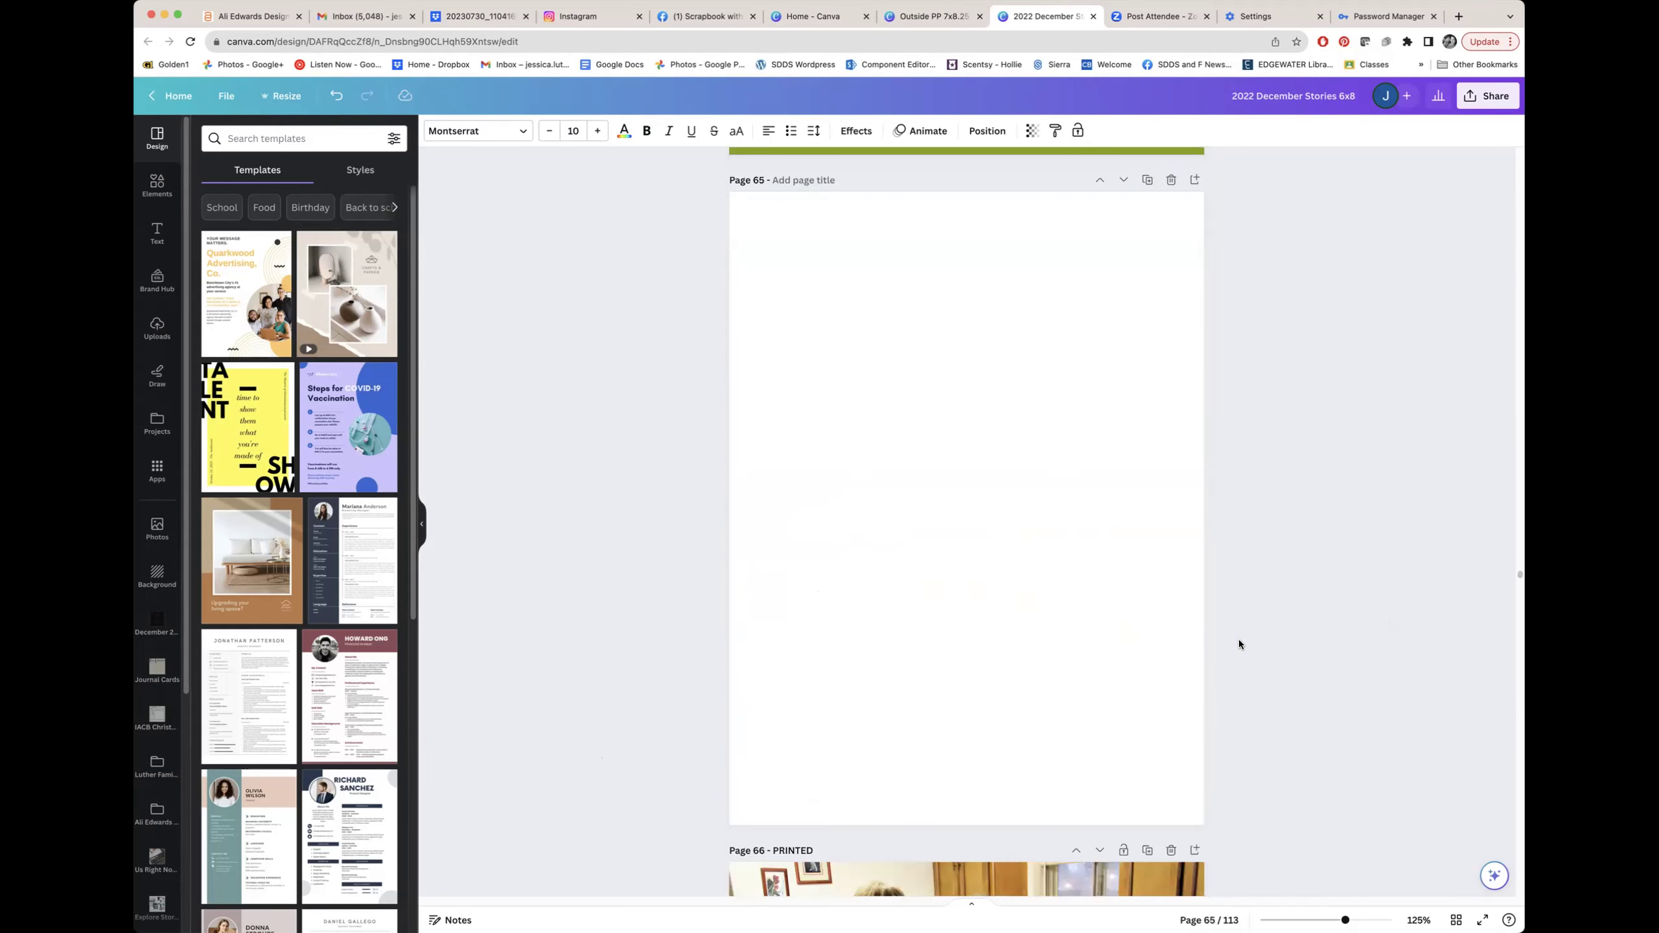
scroll(1314, 666, down, 10)
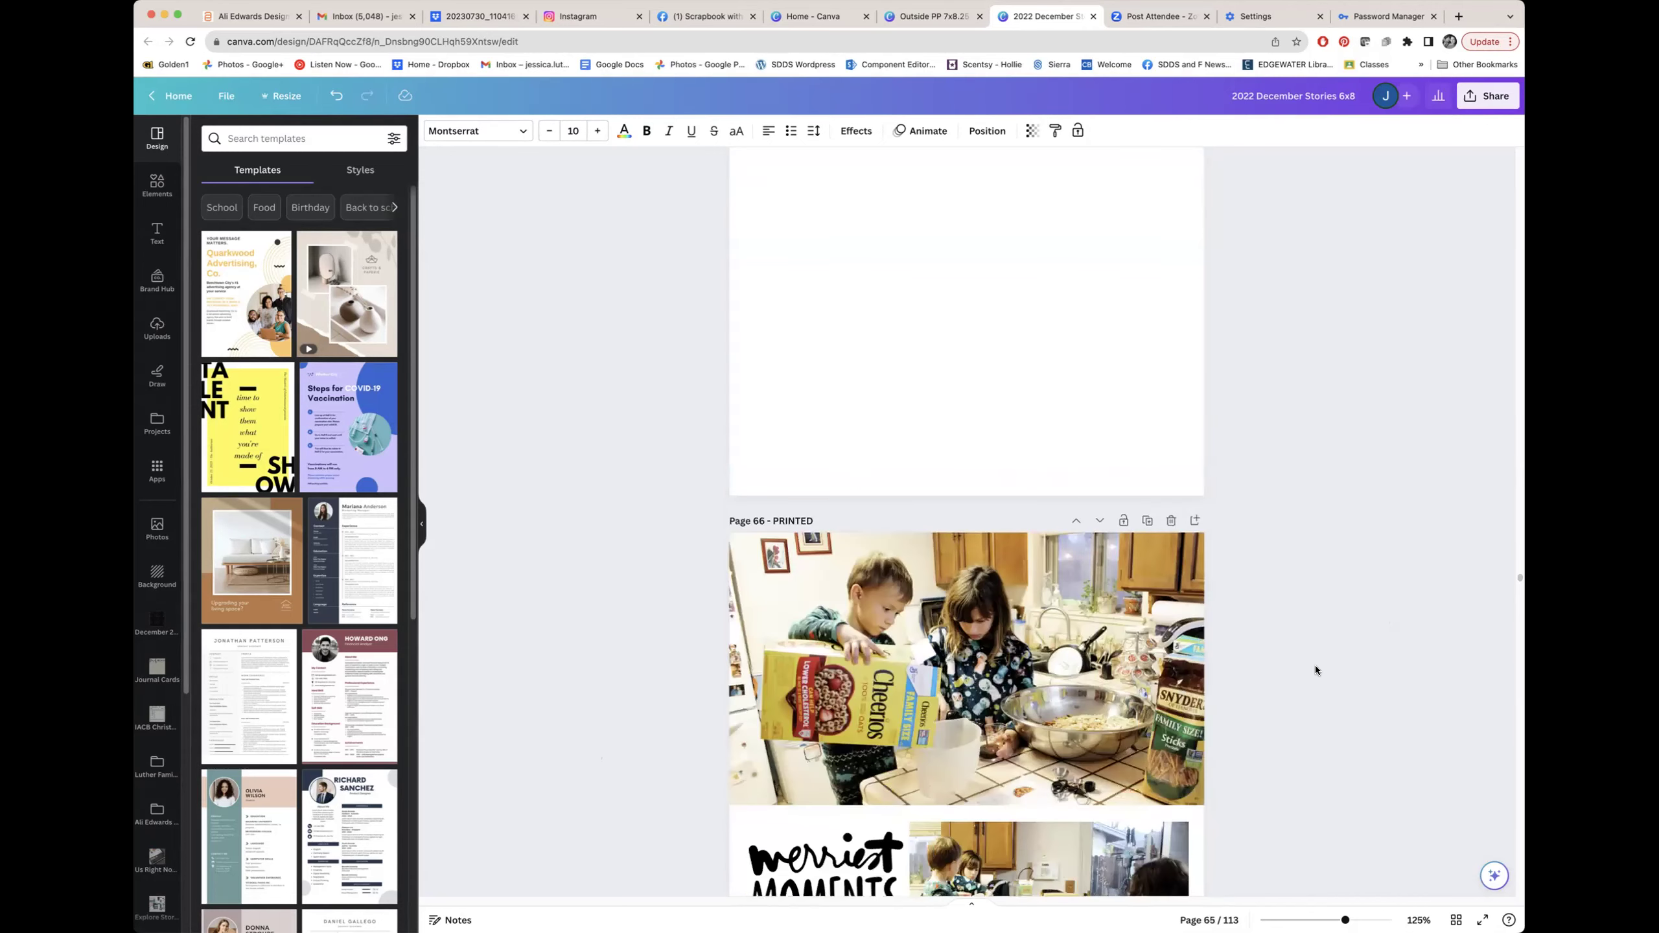
scroll(1314, 672, up, 1)
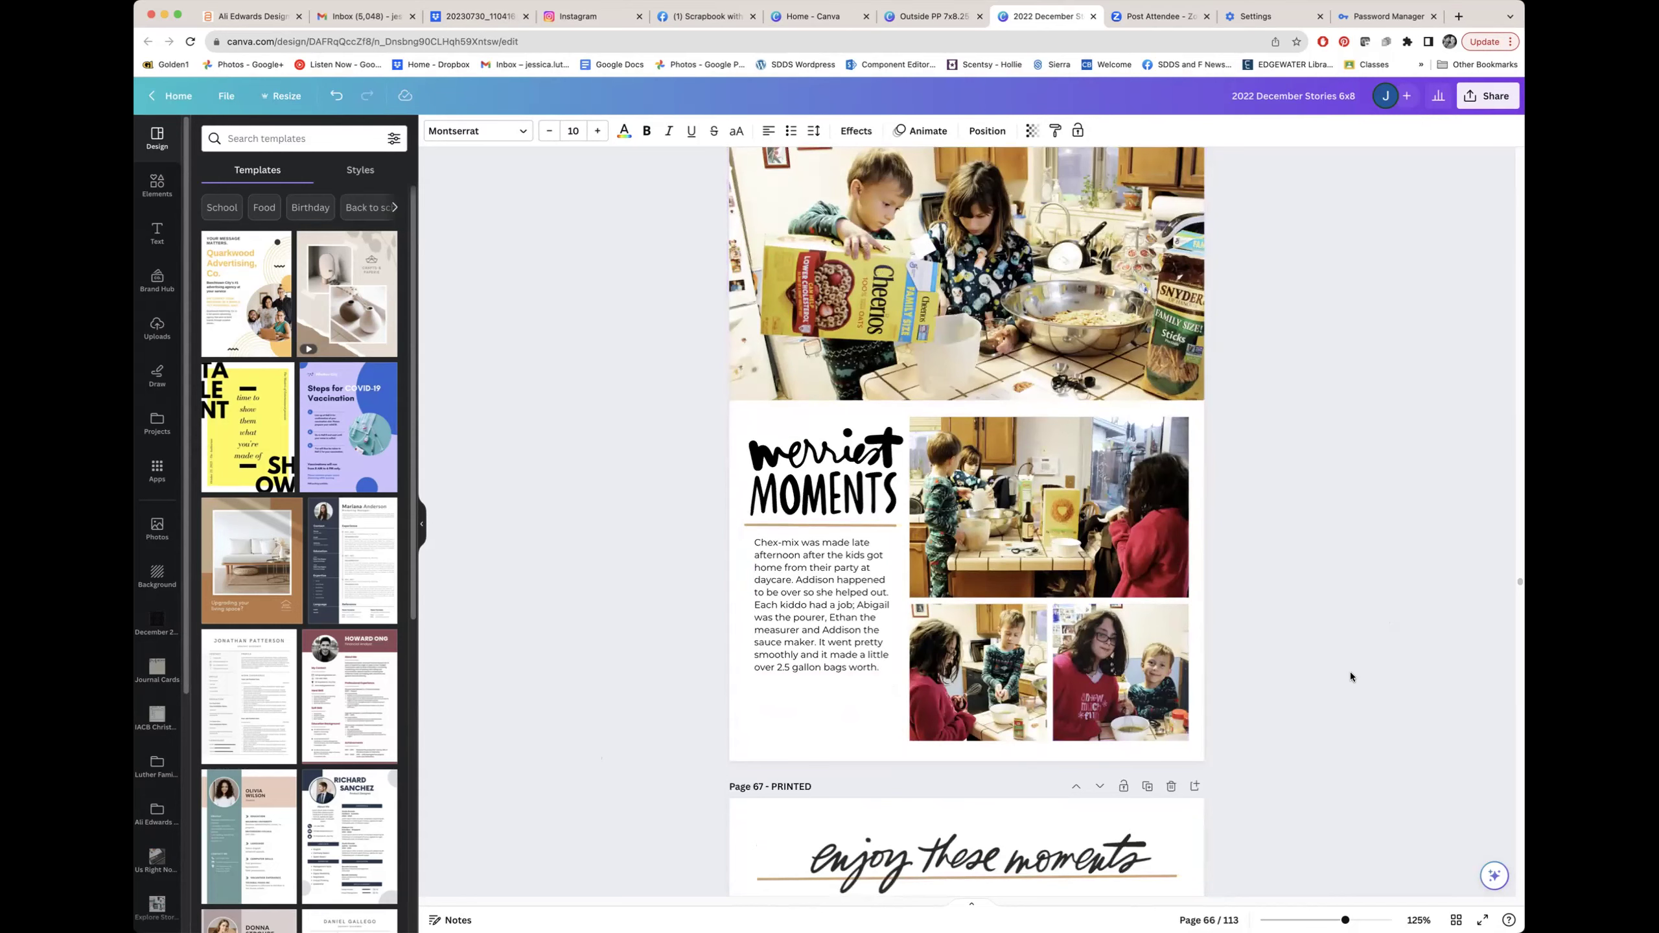
Examine page 67's "enjoy these moments" pudding photos and round framed photo, along with page 68's gold word-patterned strips.
scroll(1355, 677, down, 2)
scroll(1355, 674, down, 10)
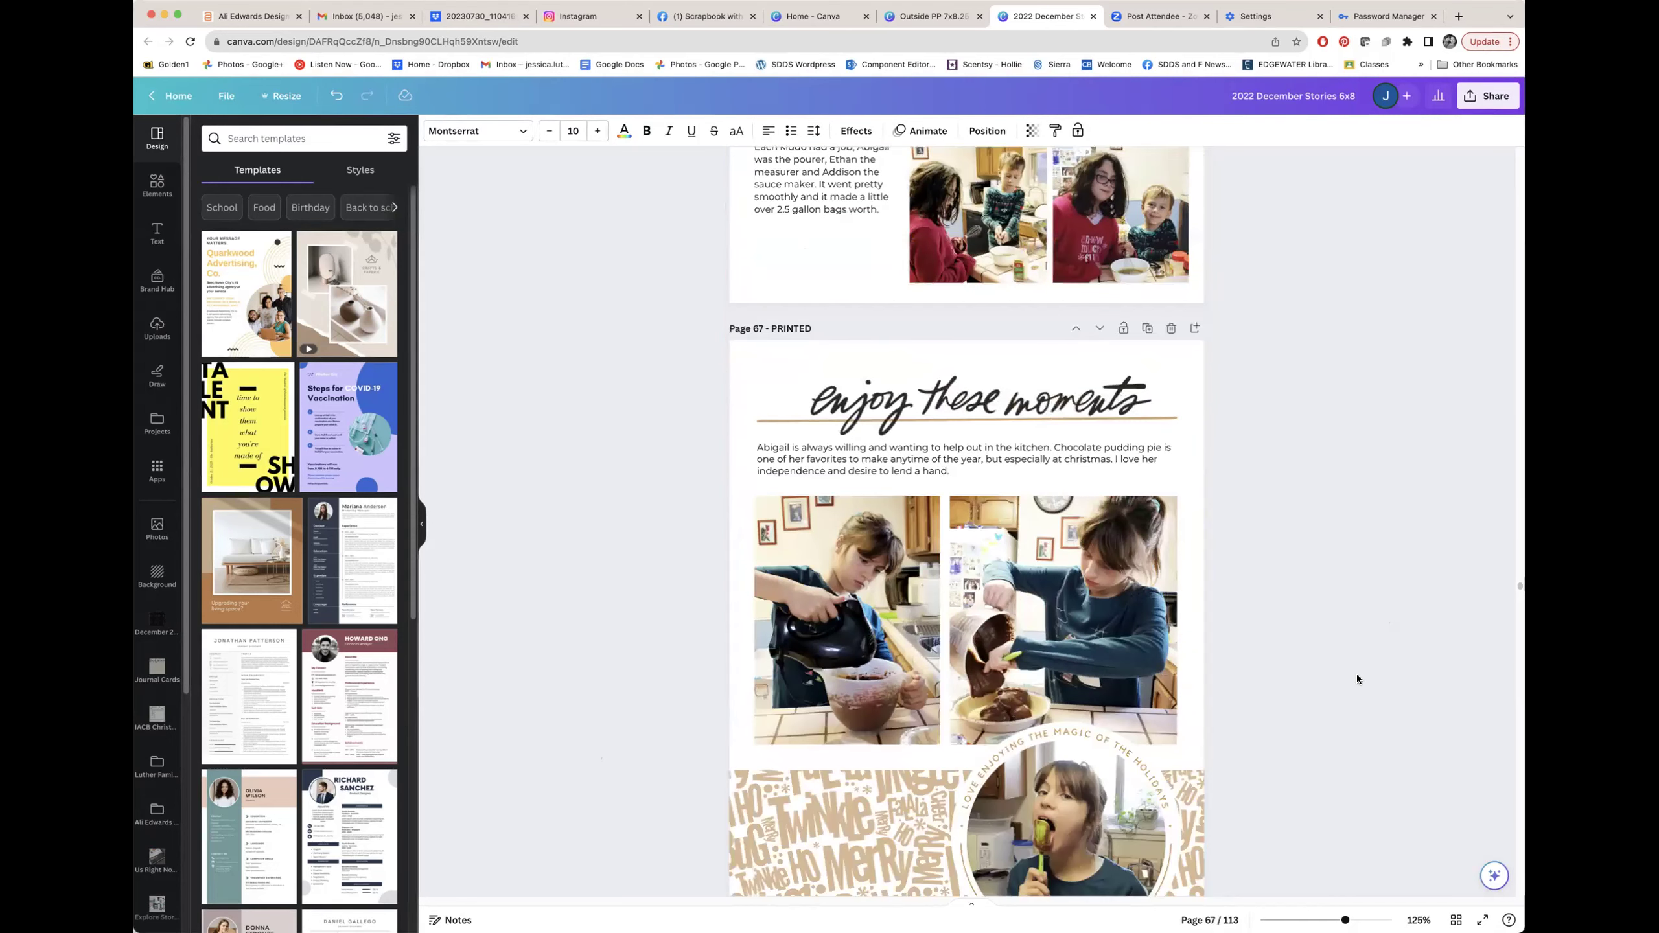
scroll(1356, 675, down, 3)
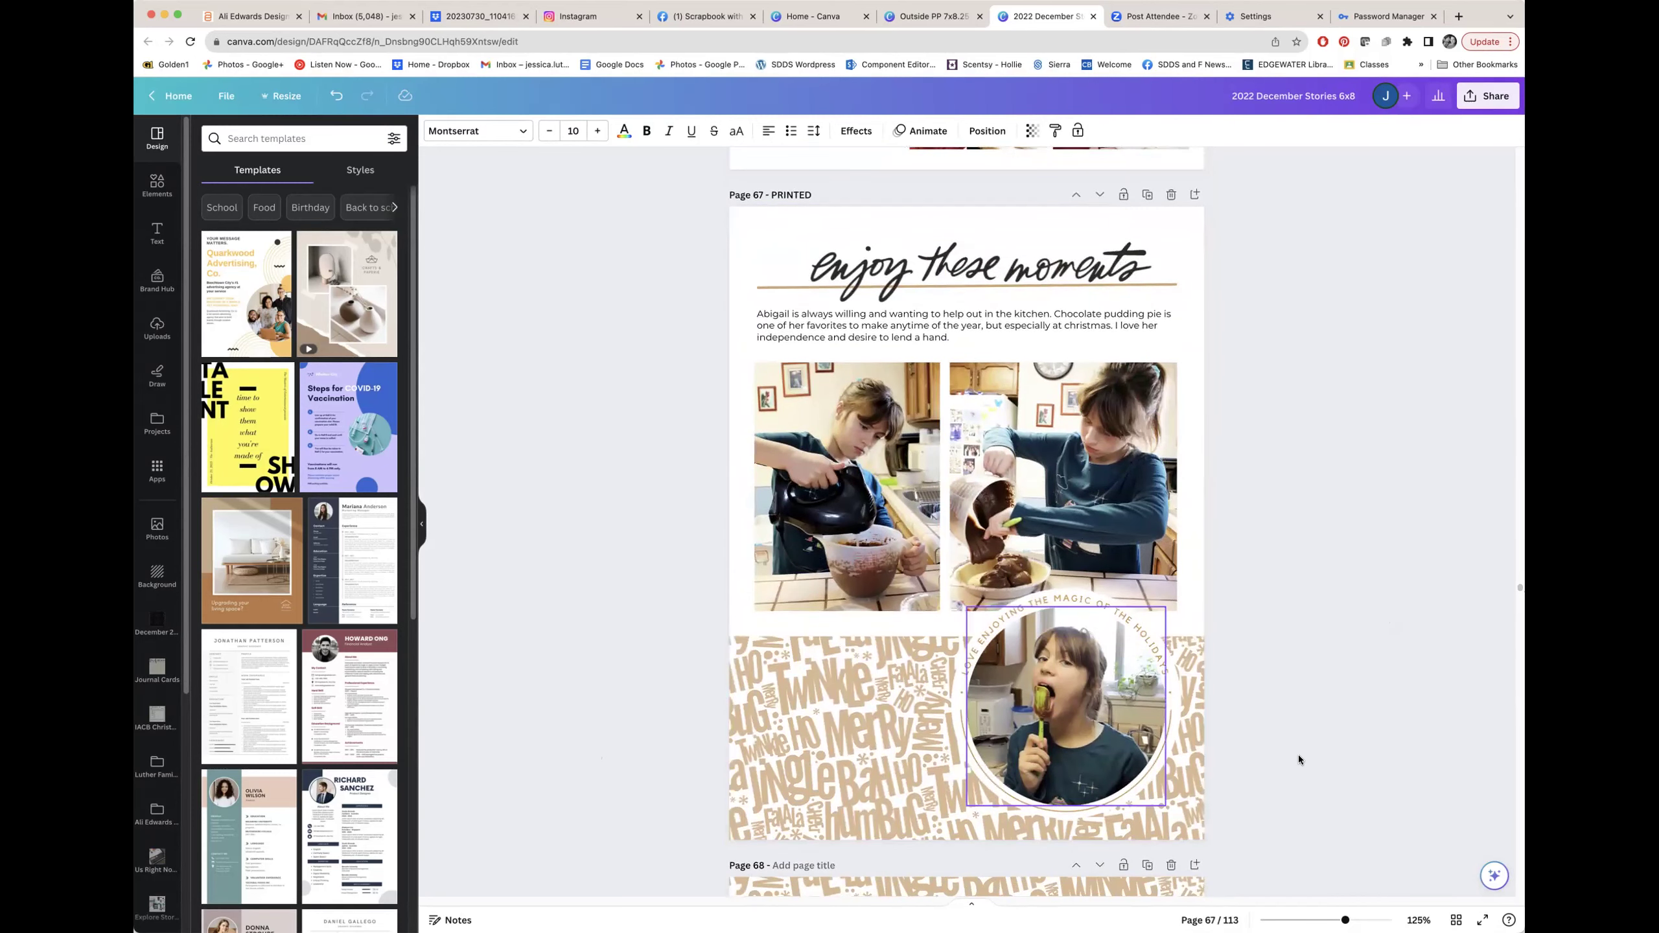
scroll(1343, 757, down, 1)
scroll(1343, 752, down, 7)
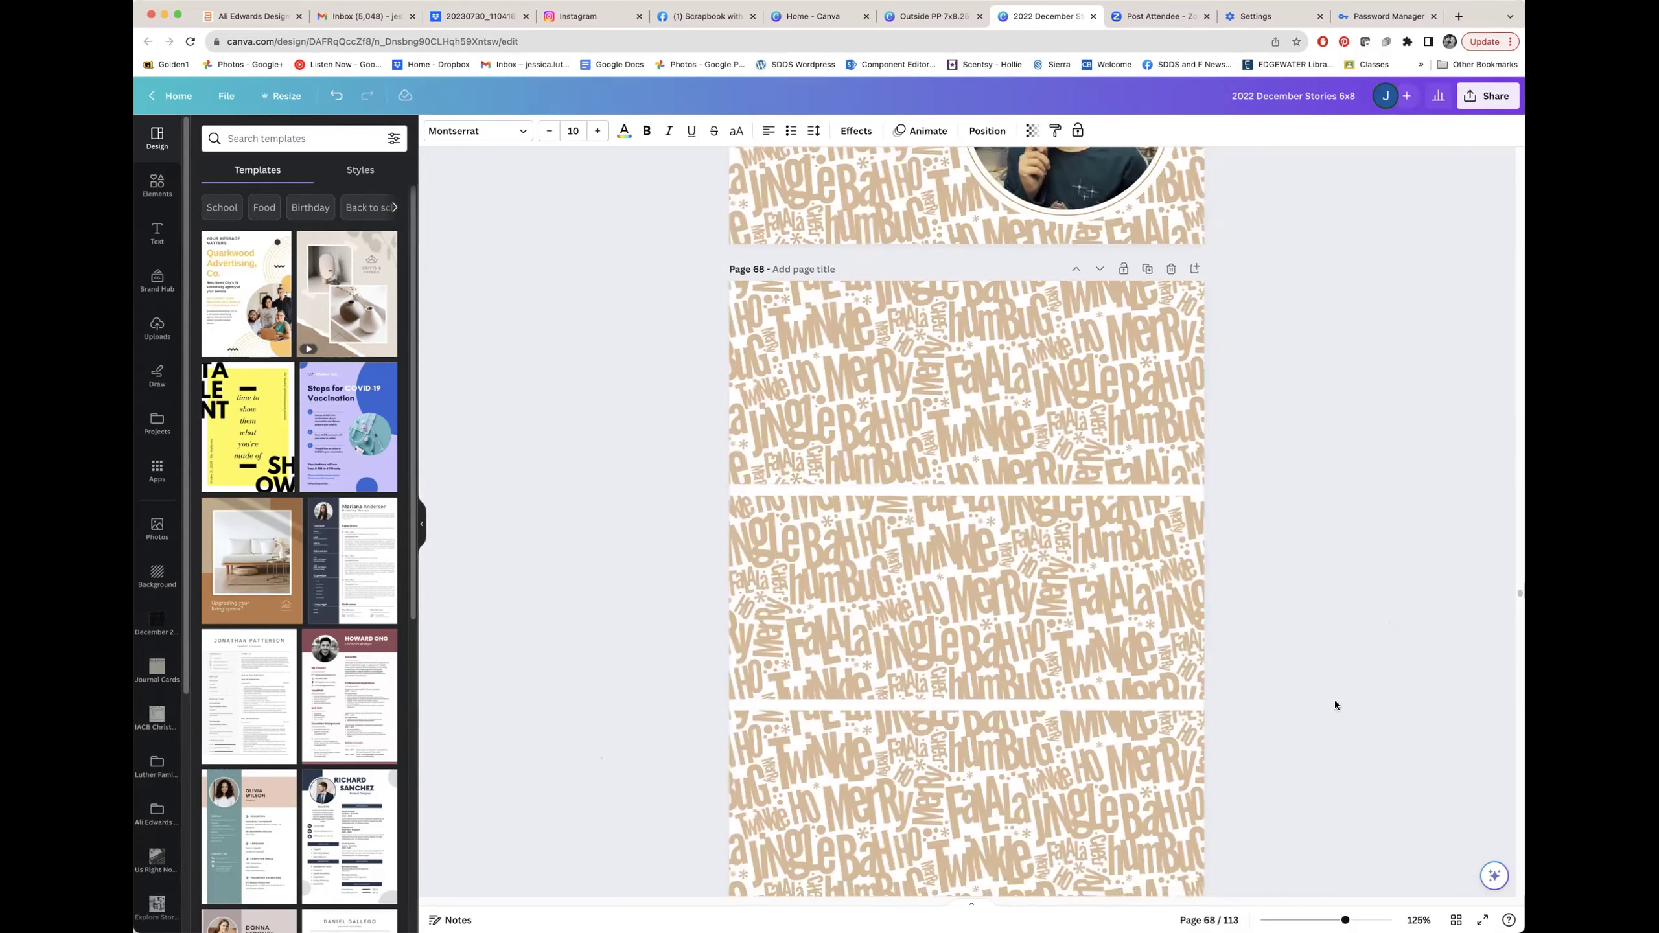
scroll(1335, 701, down, 2)
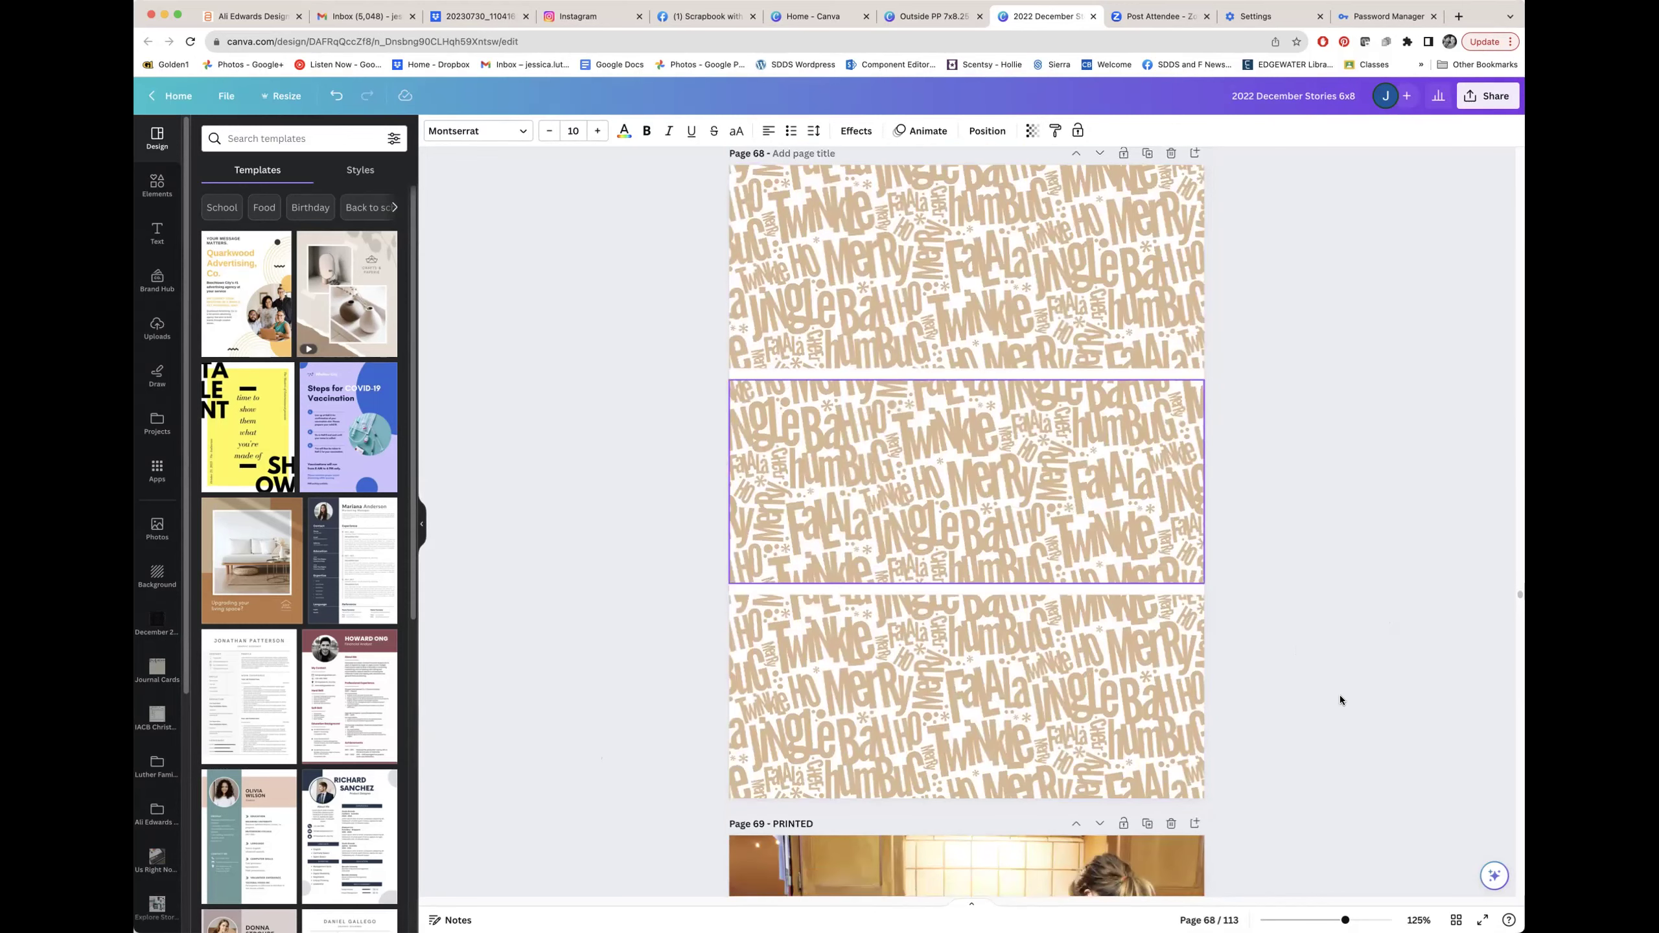
scroll(1340, 697, up, 5)
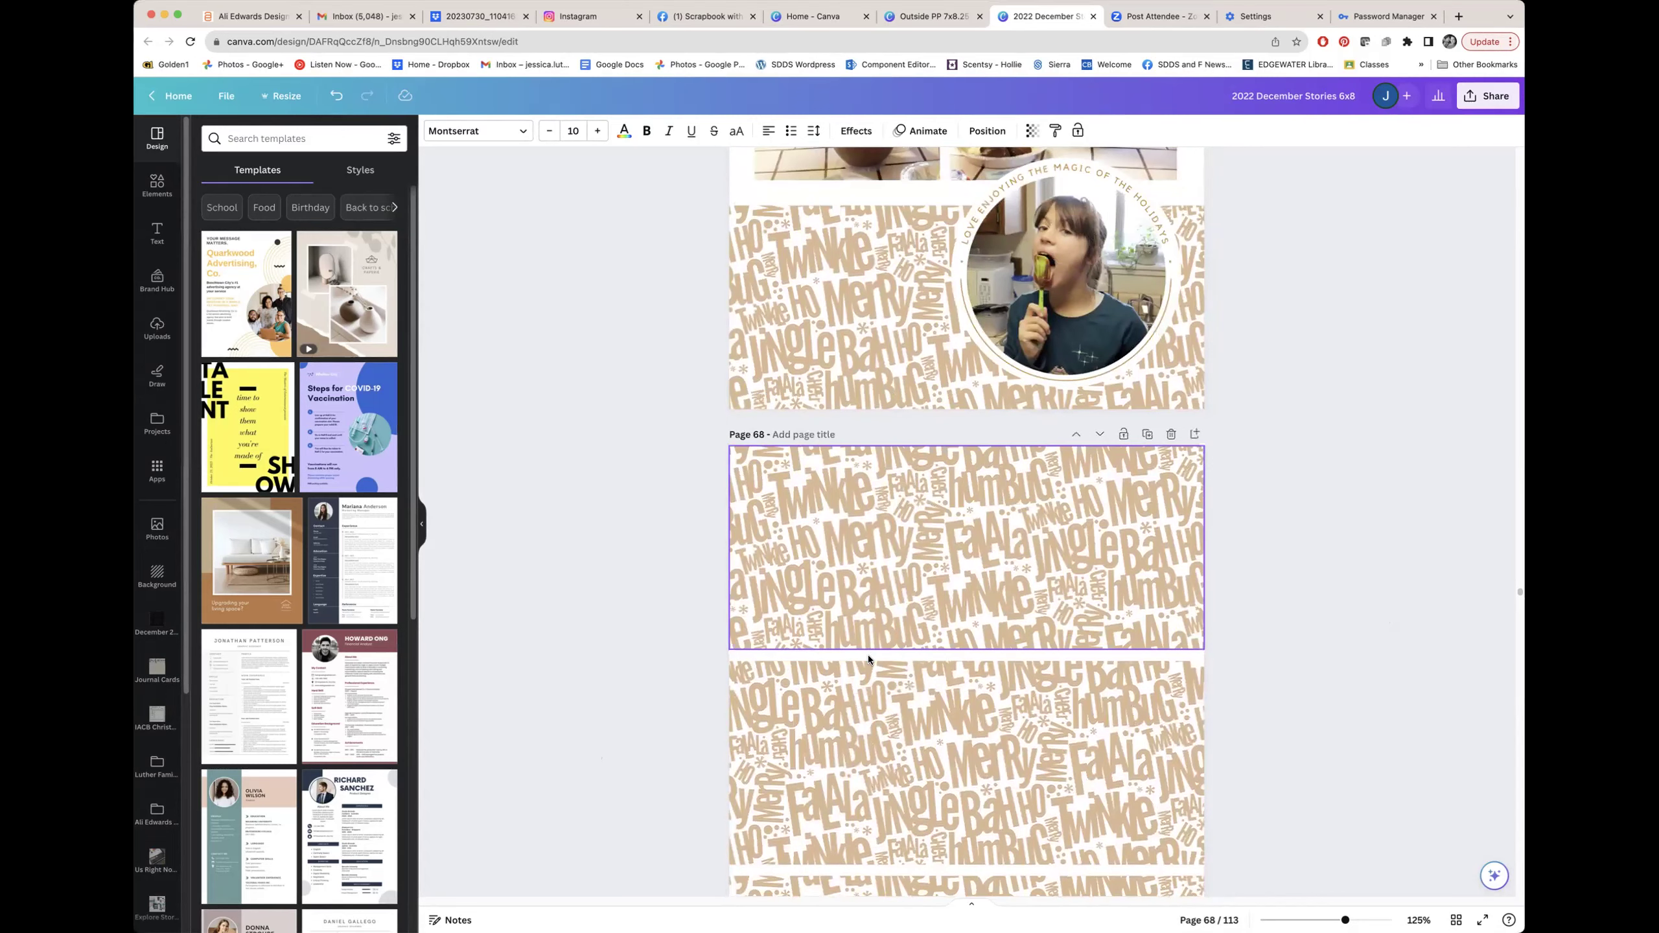
Compare page 68's patterned strips with the layouts on pages 66 and 67, then return to page 66 and clear the text selection.
scroll(1231, 628, up, 10)
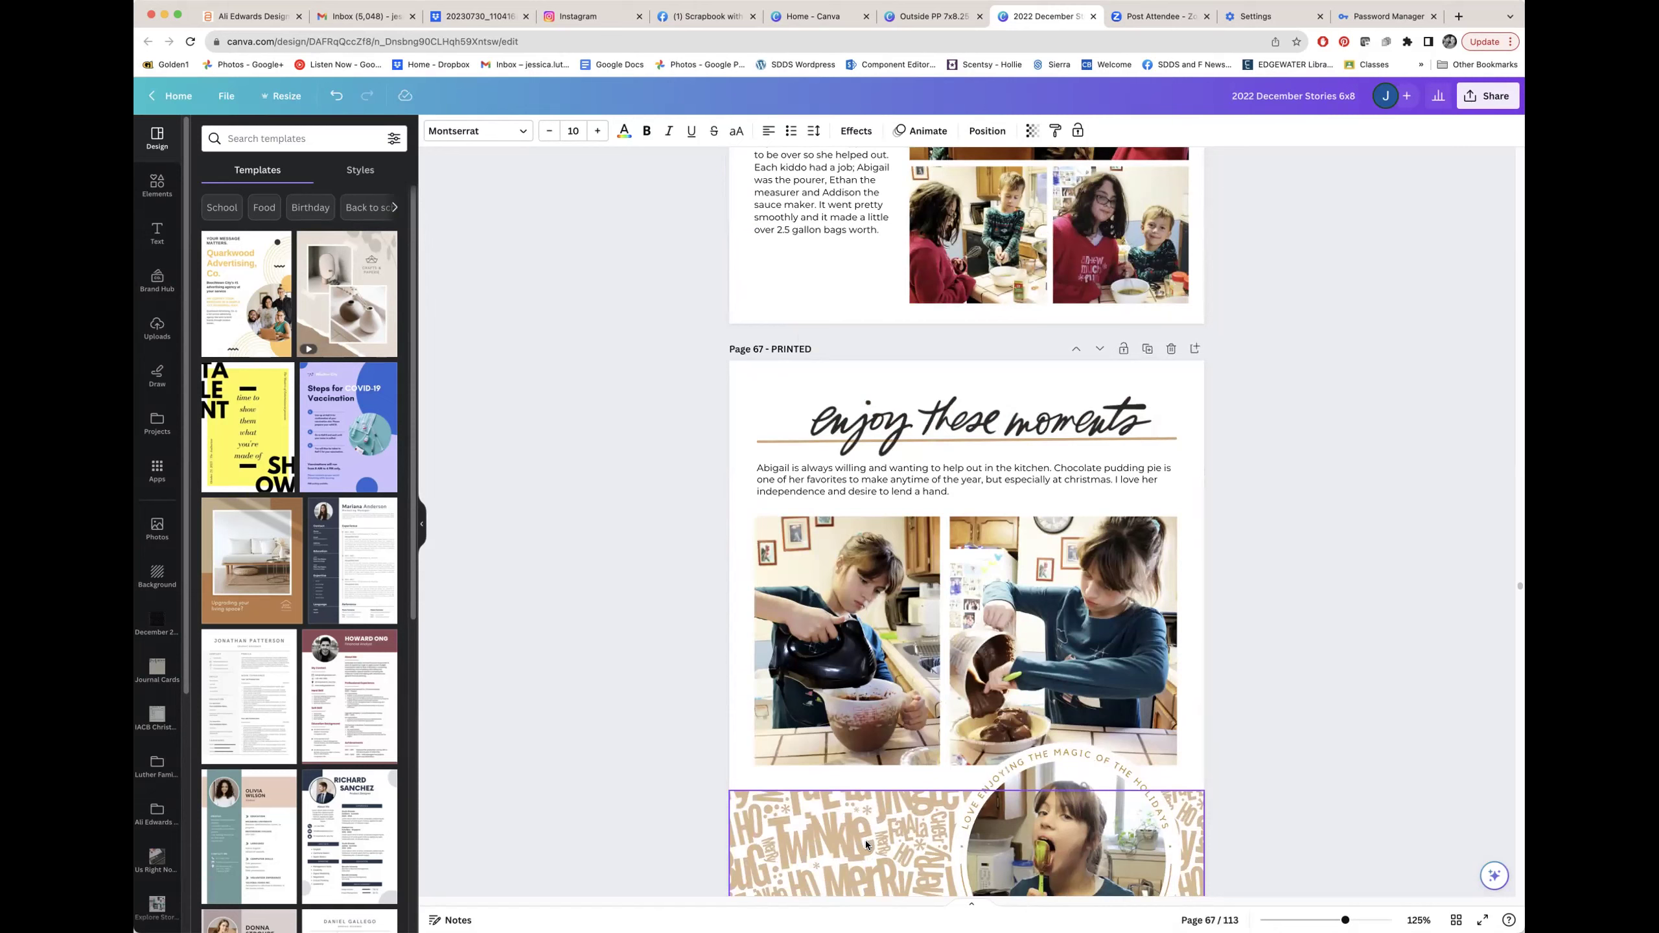
scroll(866, 841, up, 5)
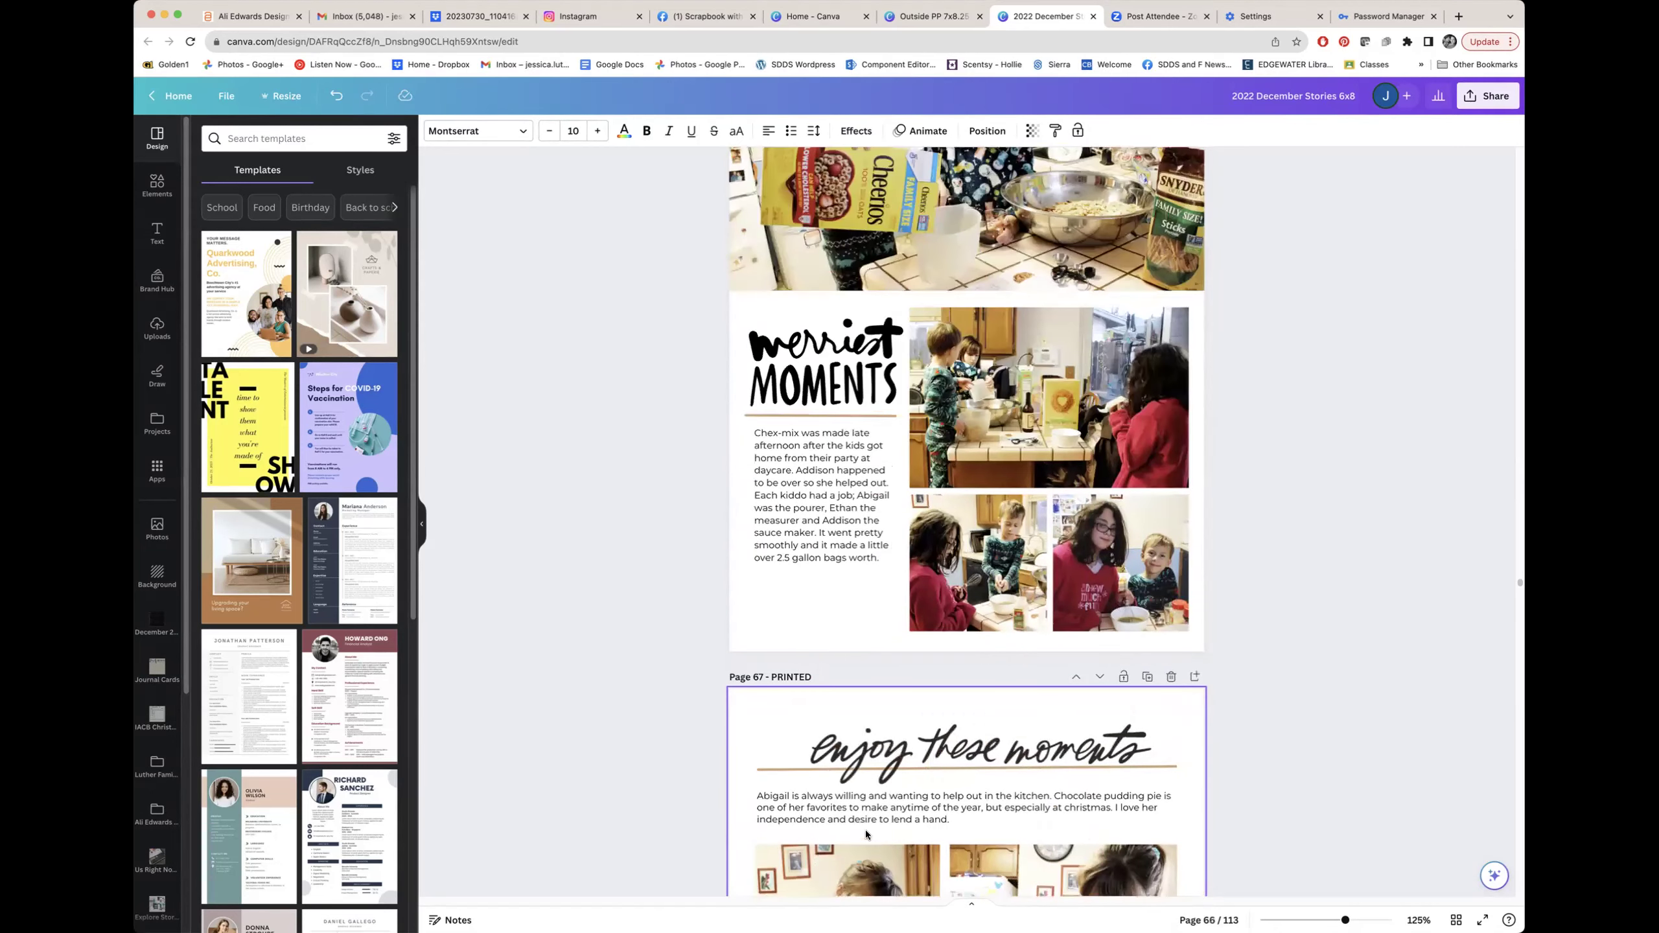
scroll(866, 830, up, 4)
scroll(821, 725, down, 2)
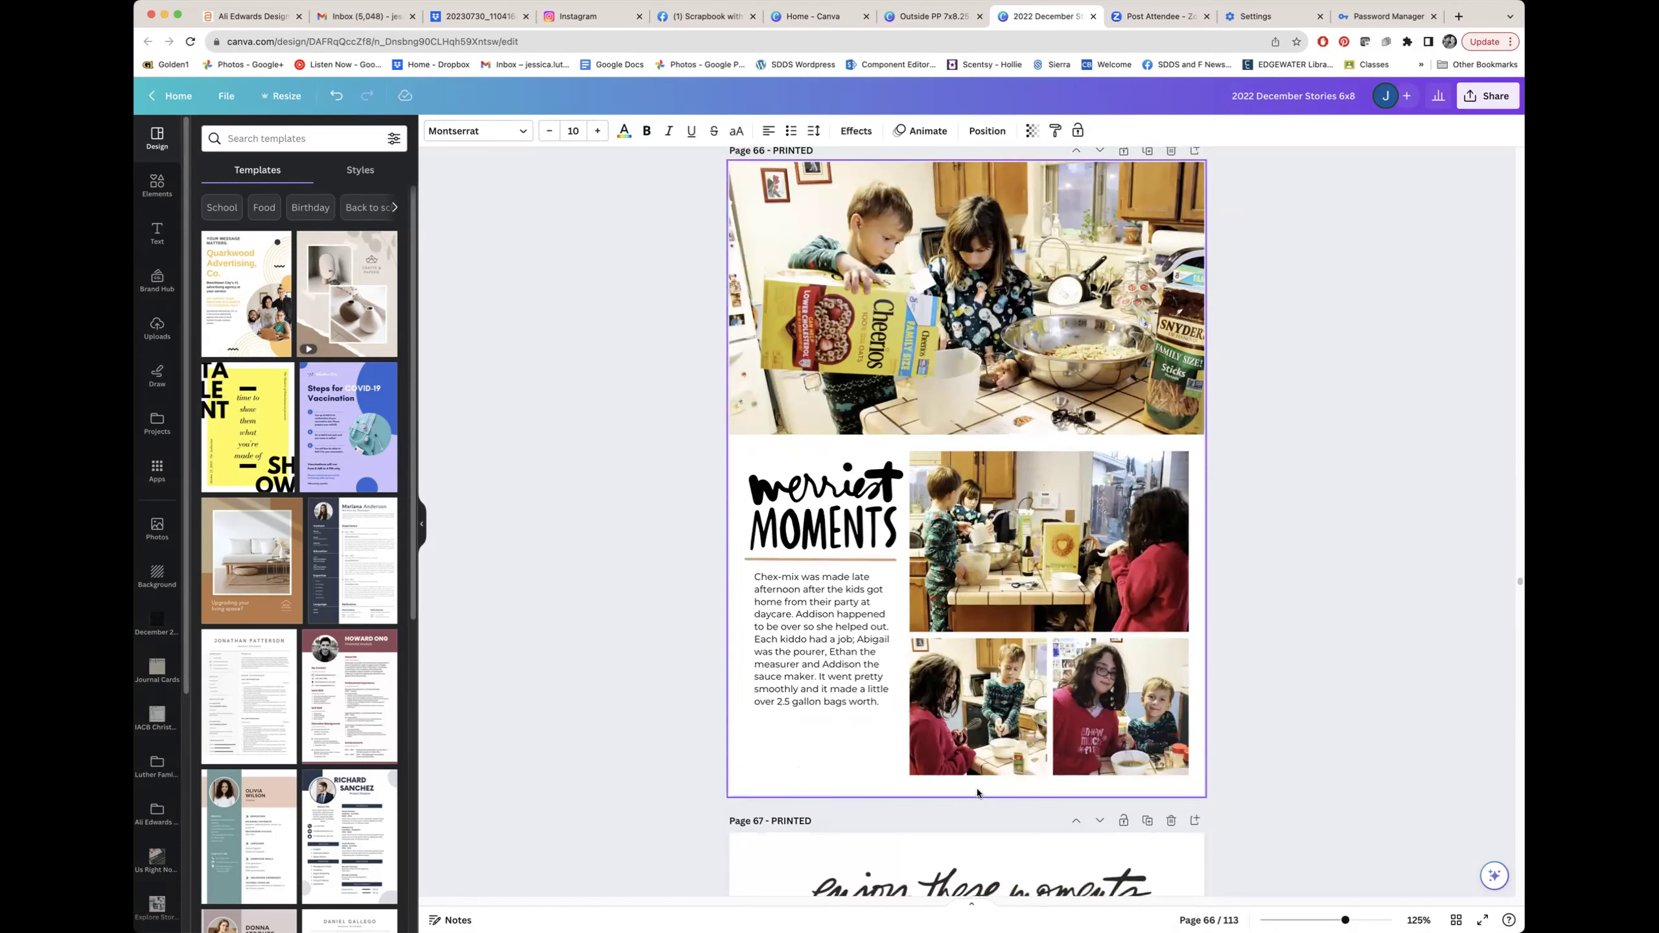
scroll(842, 791, down, 5)
scroll(893, 614, down, 5)
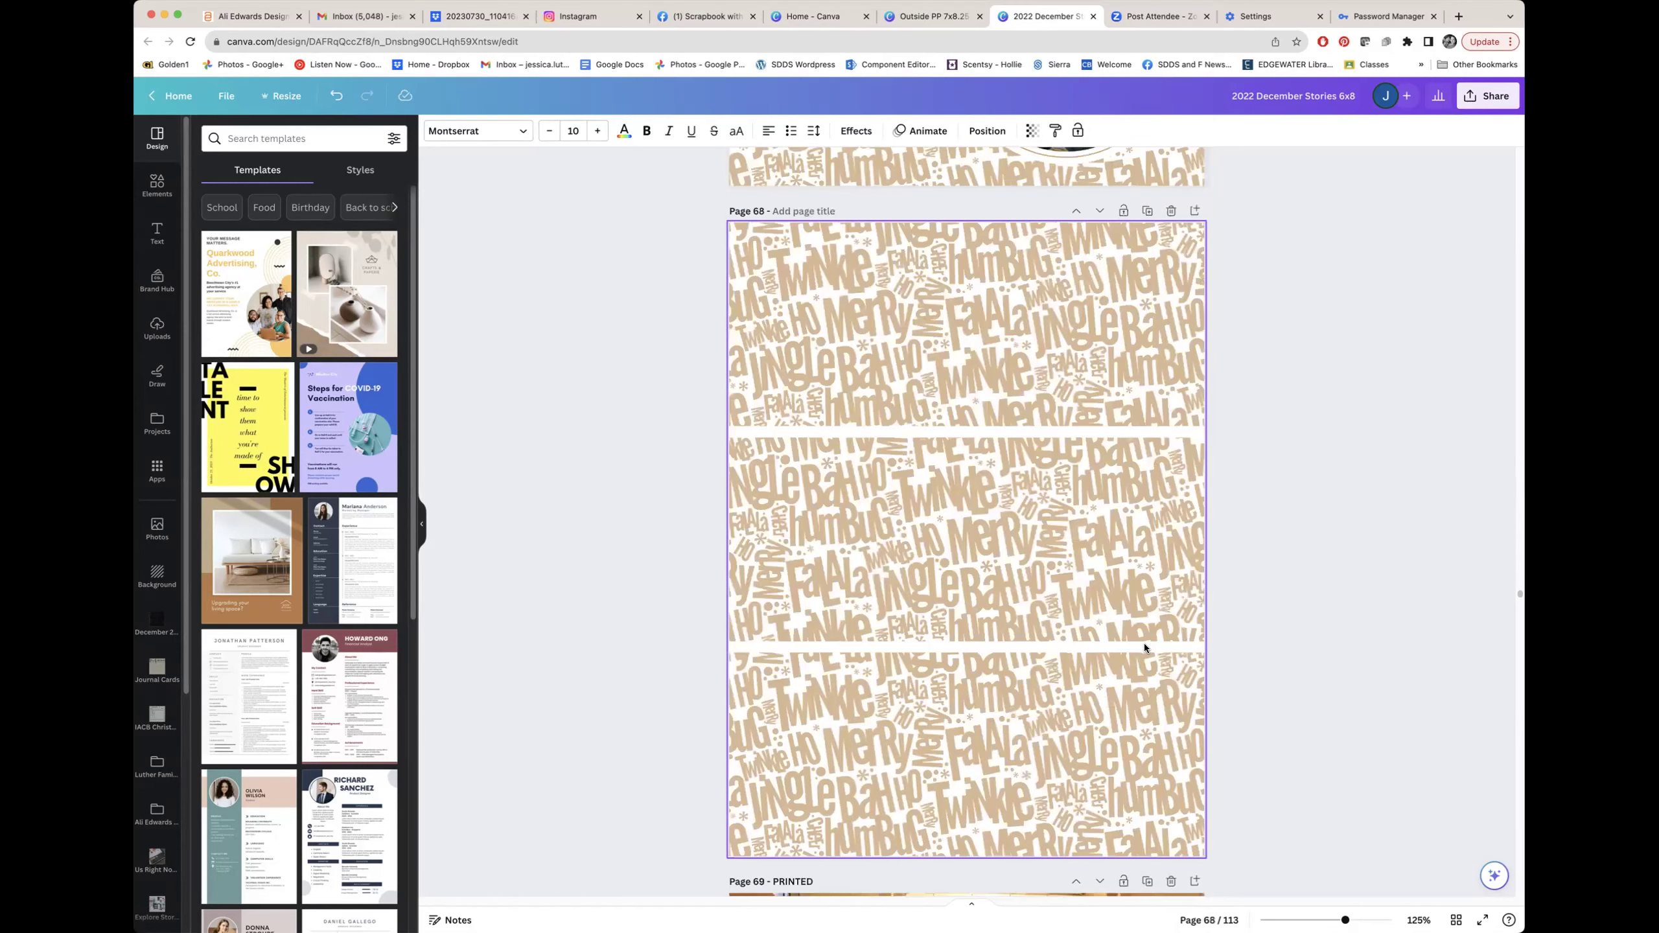
scroll(1382, 650, up, 3)
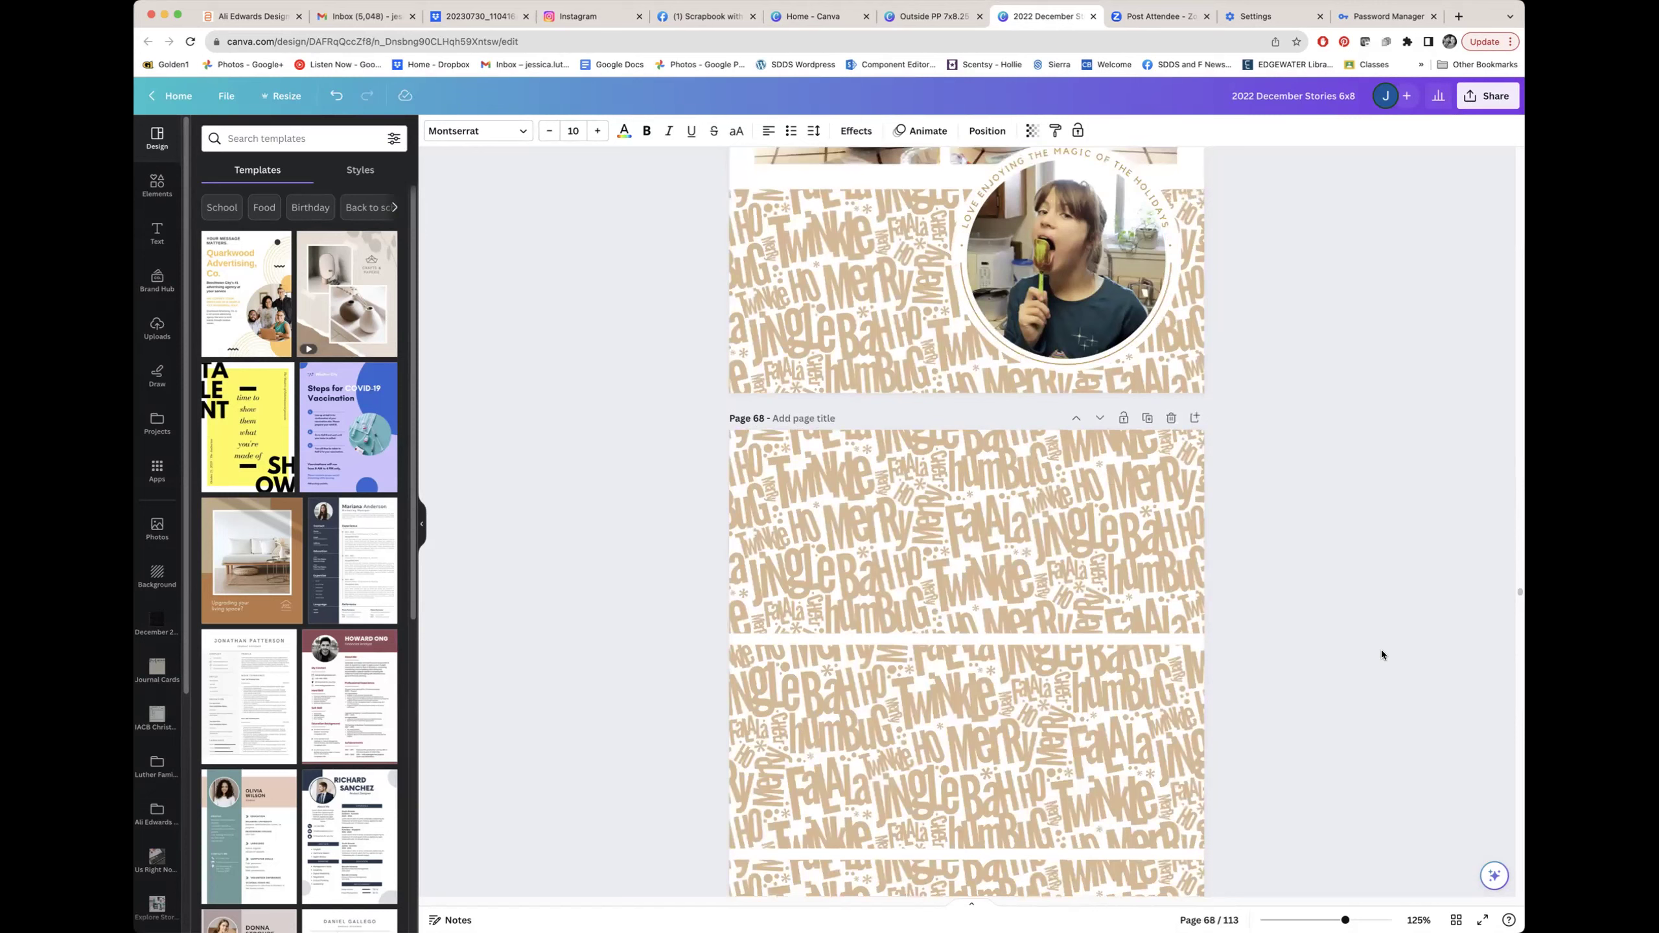
scroll(1051, 513, up, 5)
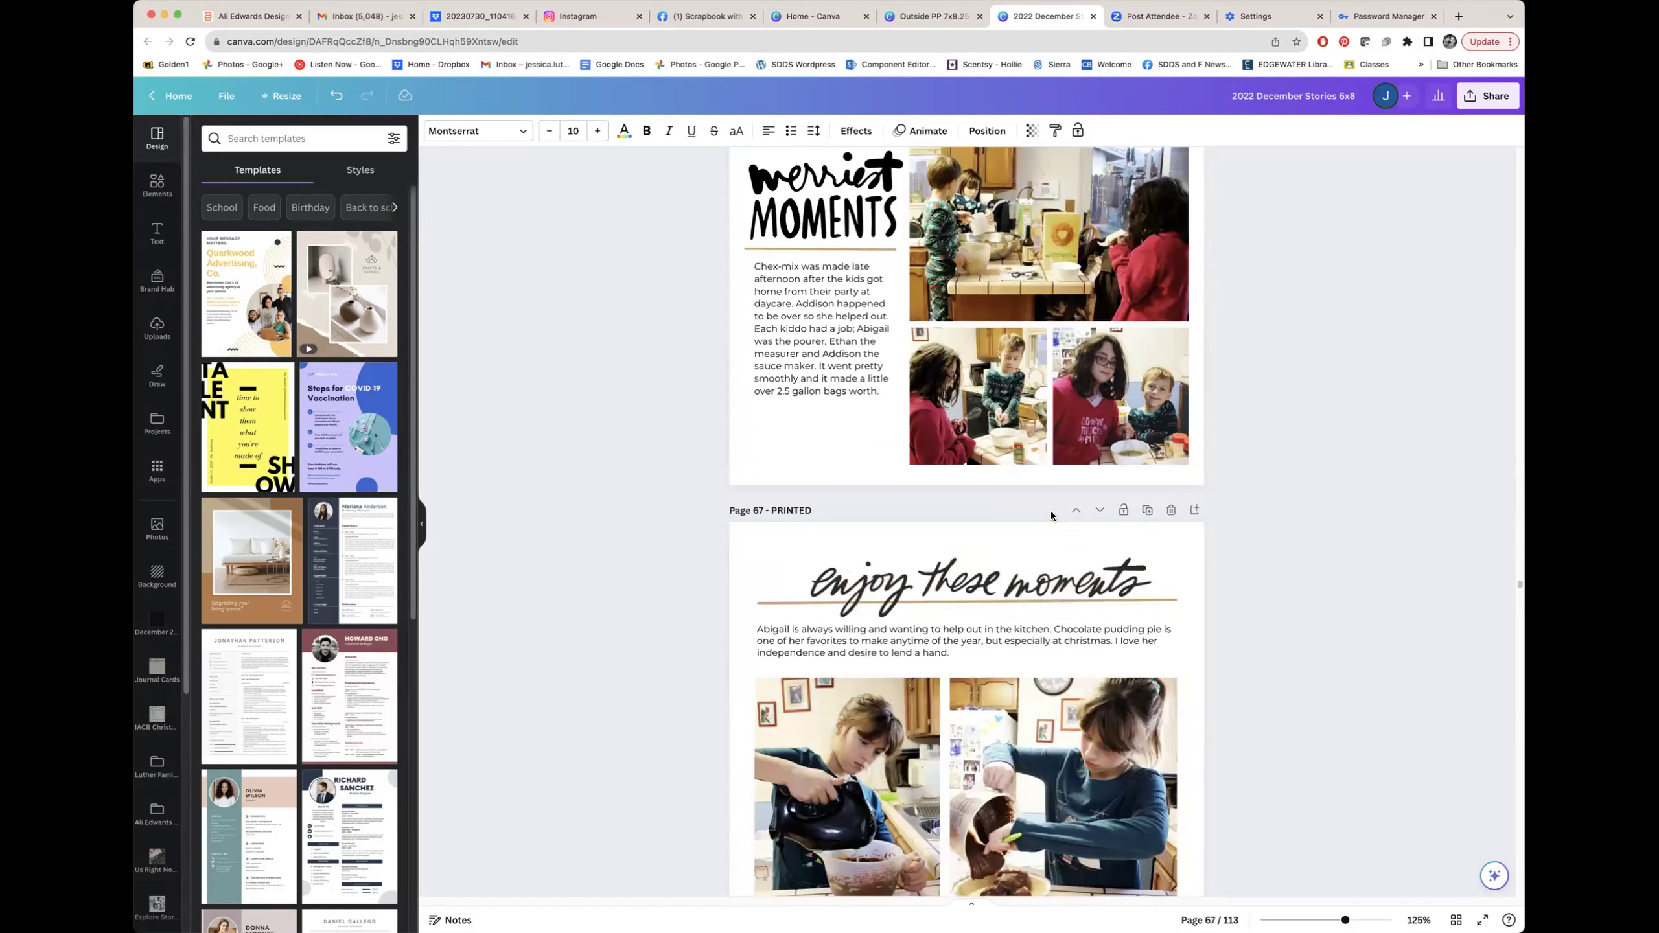
scroll(1050, 511, up, 3)
click(1283, 723)
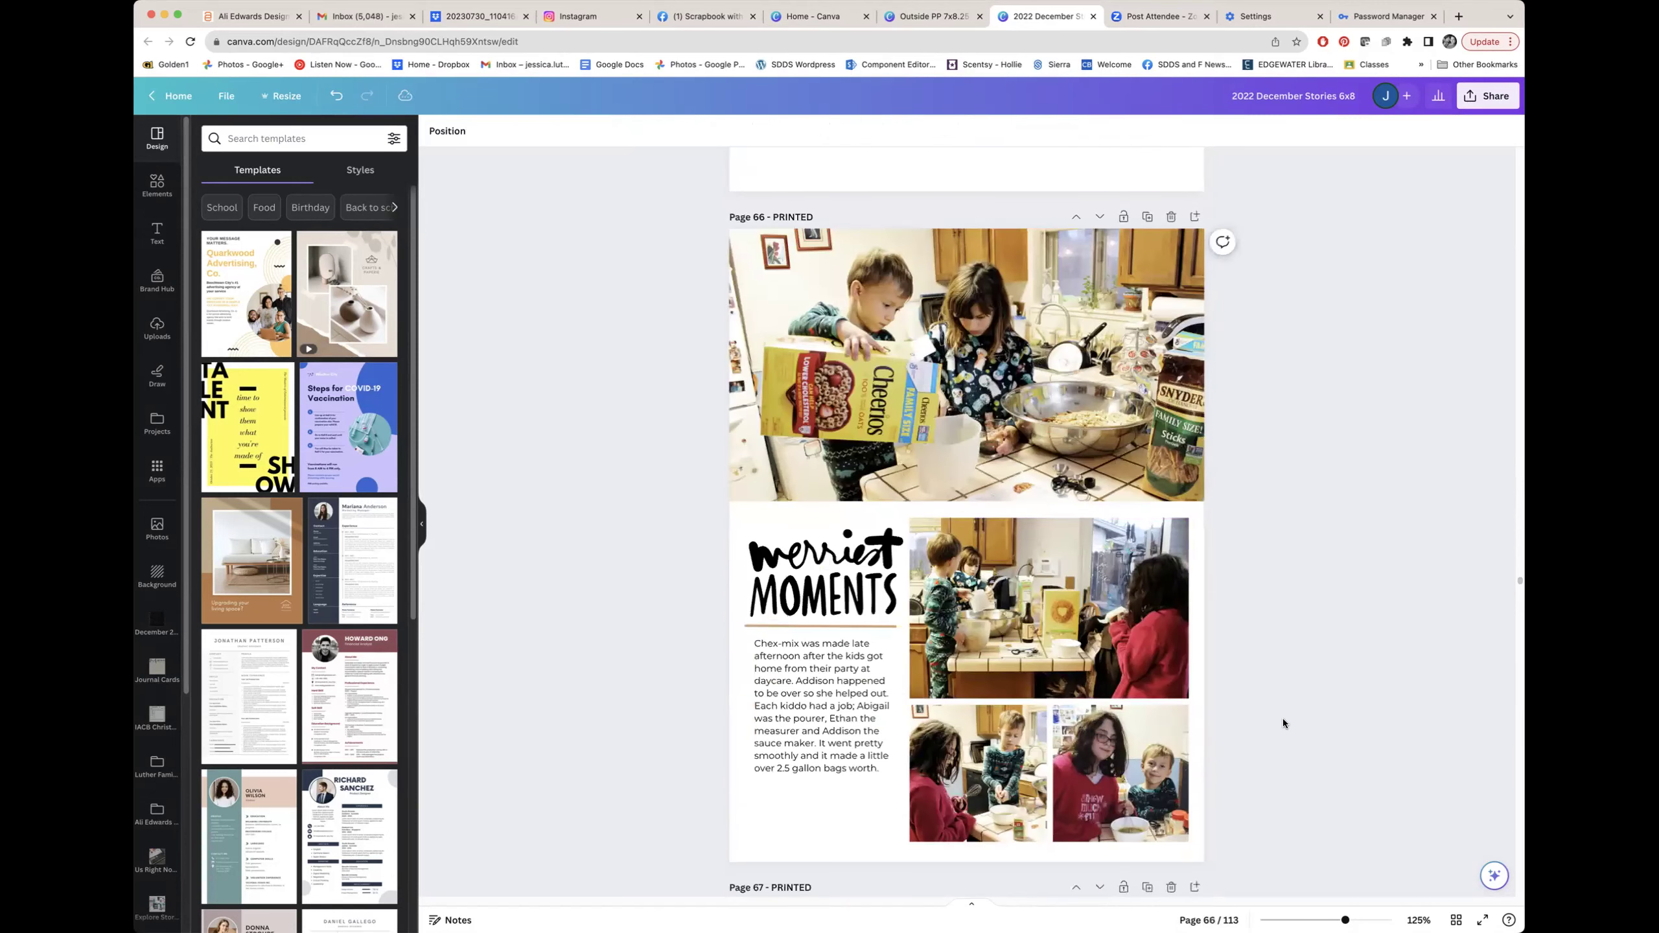
Continue past the patterned strips to examine page 69's "peace + joy" kitchen photo and page 70's "Definitely a Holiday Favorite" fudge-making layout.
scroll(1283, 719, down, 6)
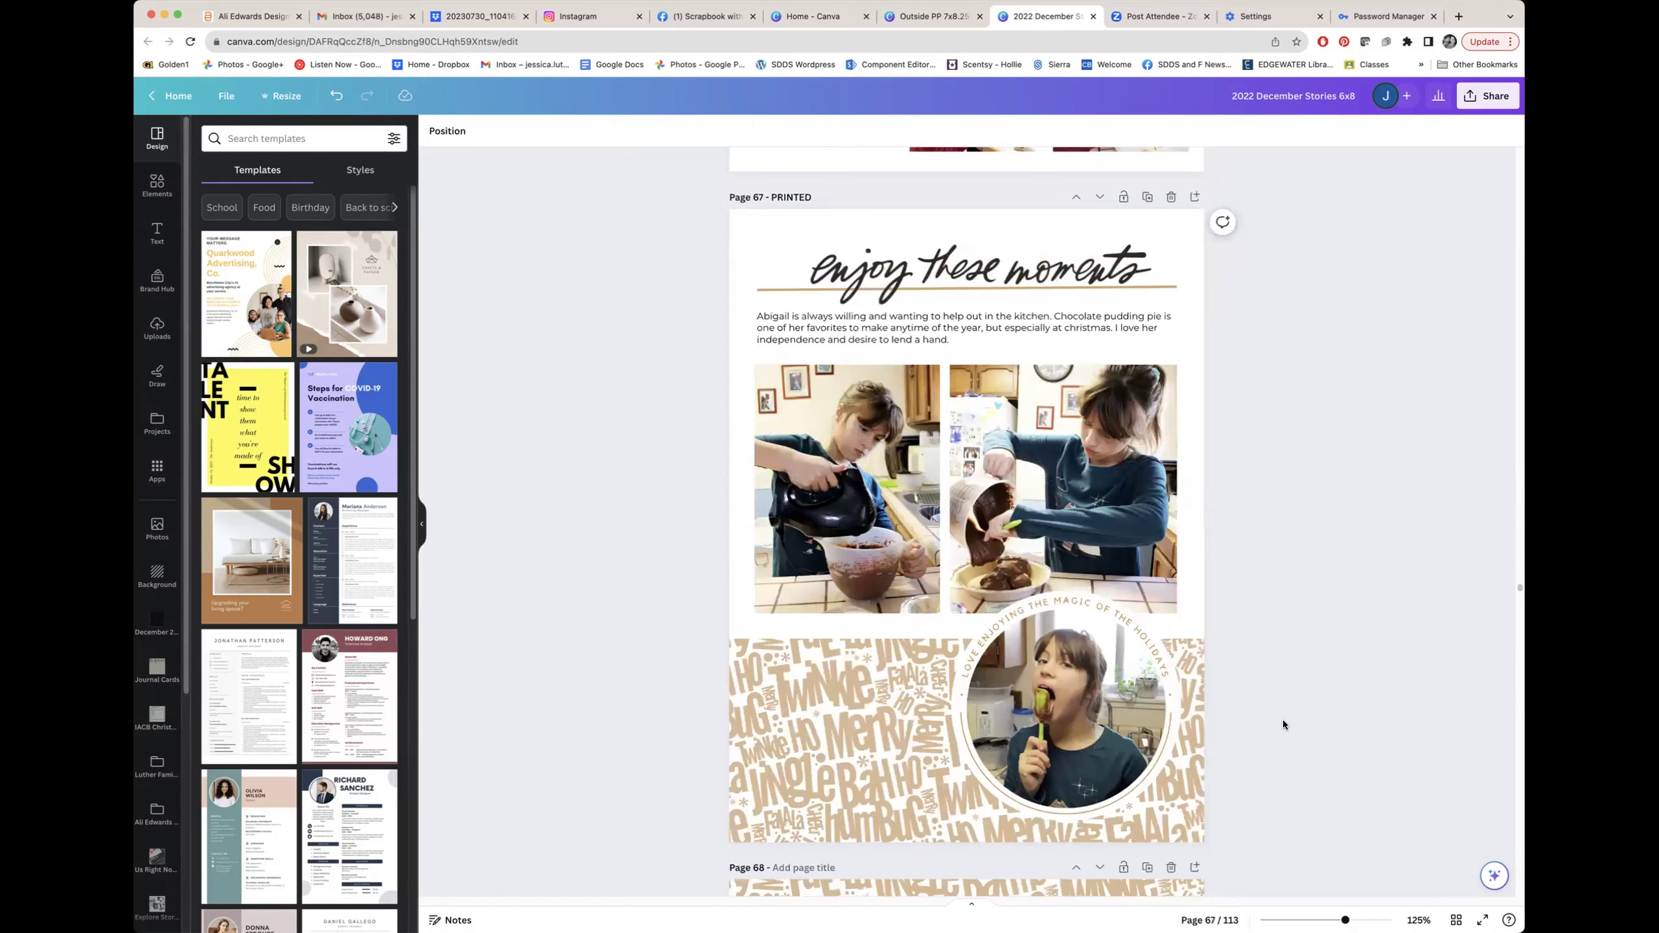
scroll(1283, 719, down, 10)
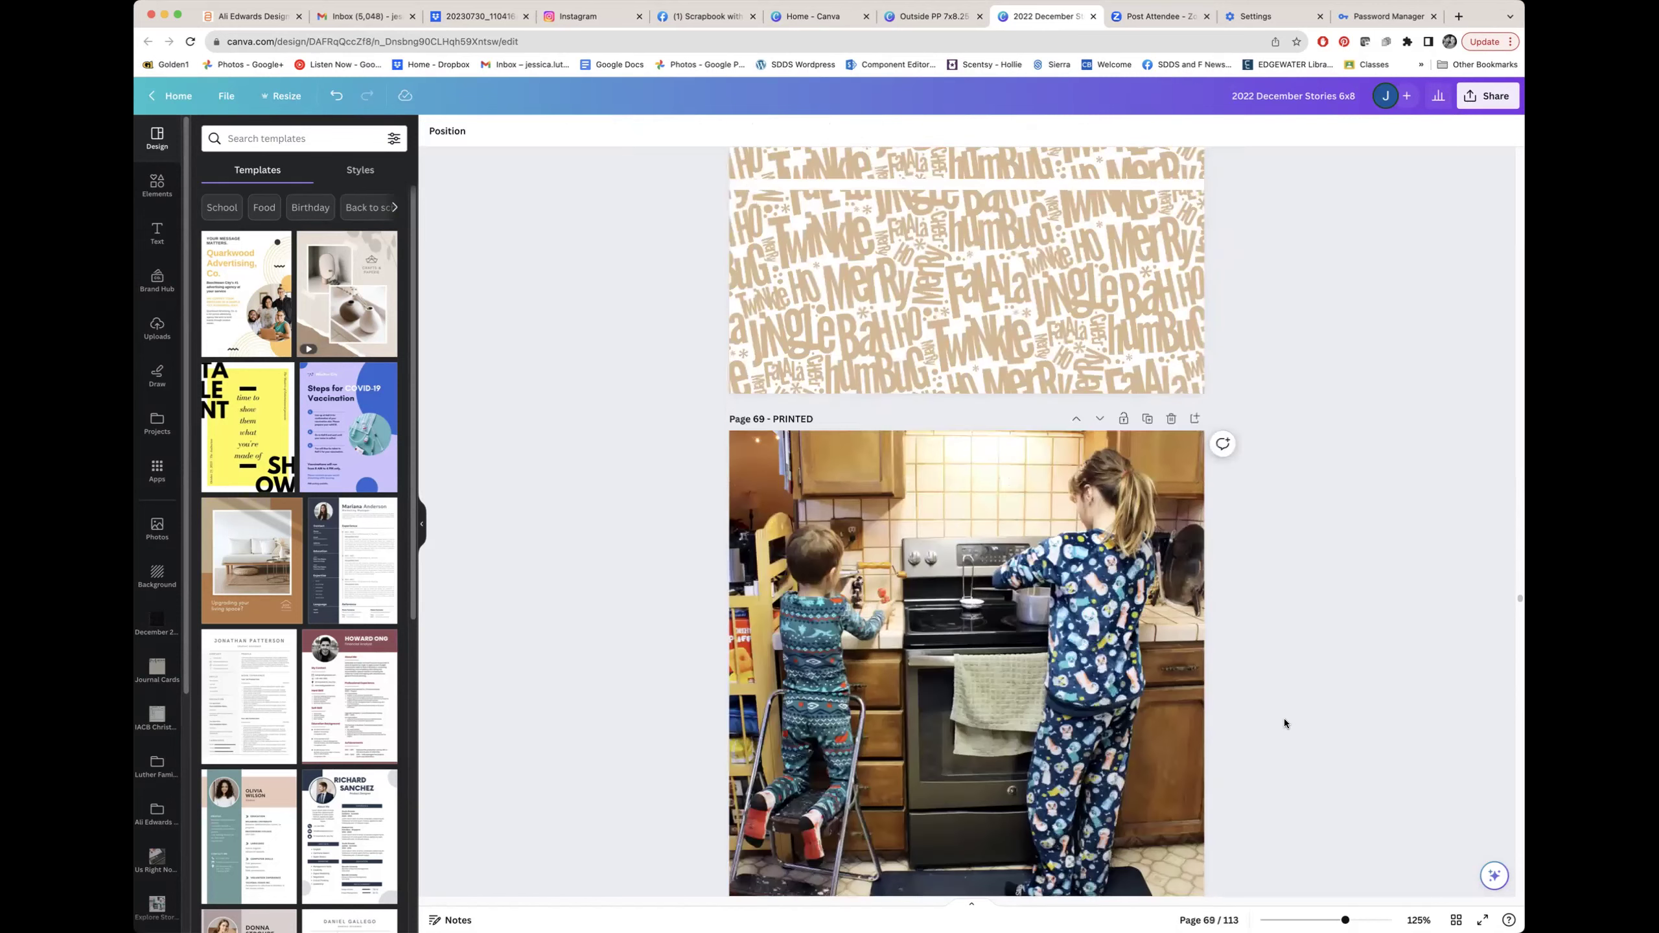
scroll(1283, 719, down, 4)
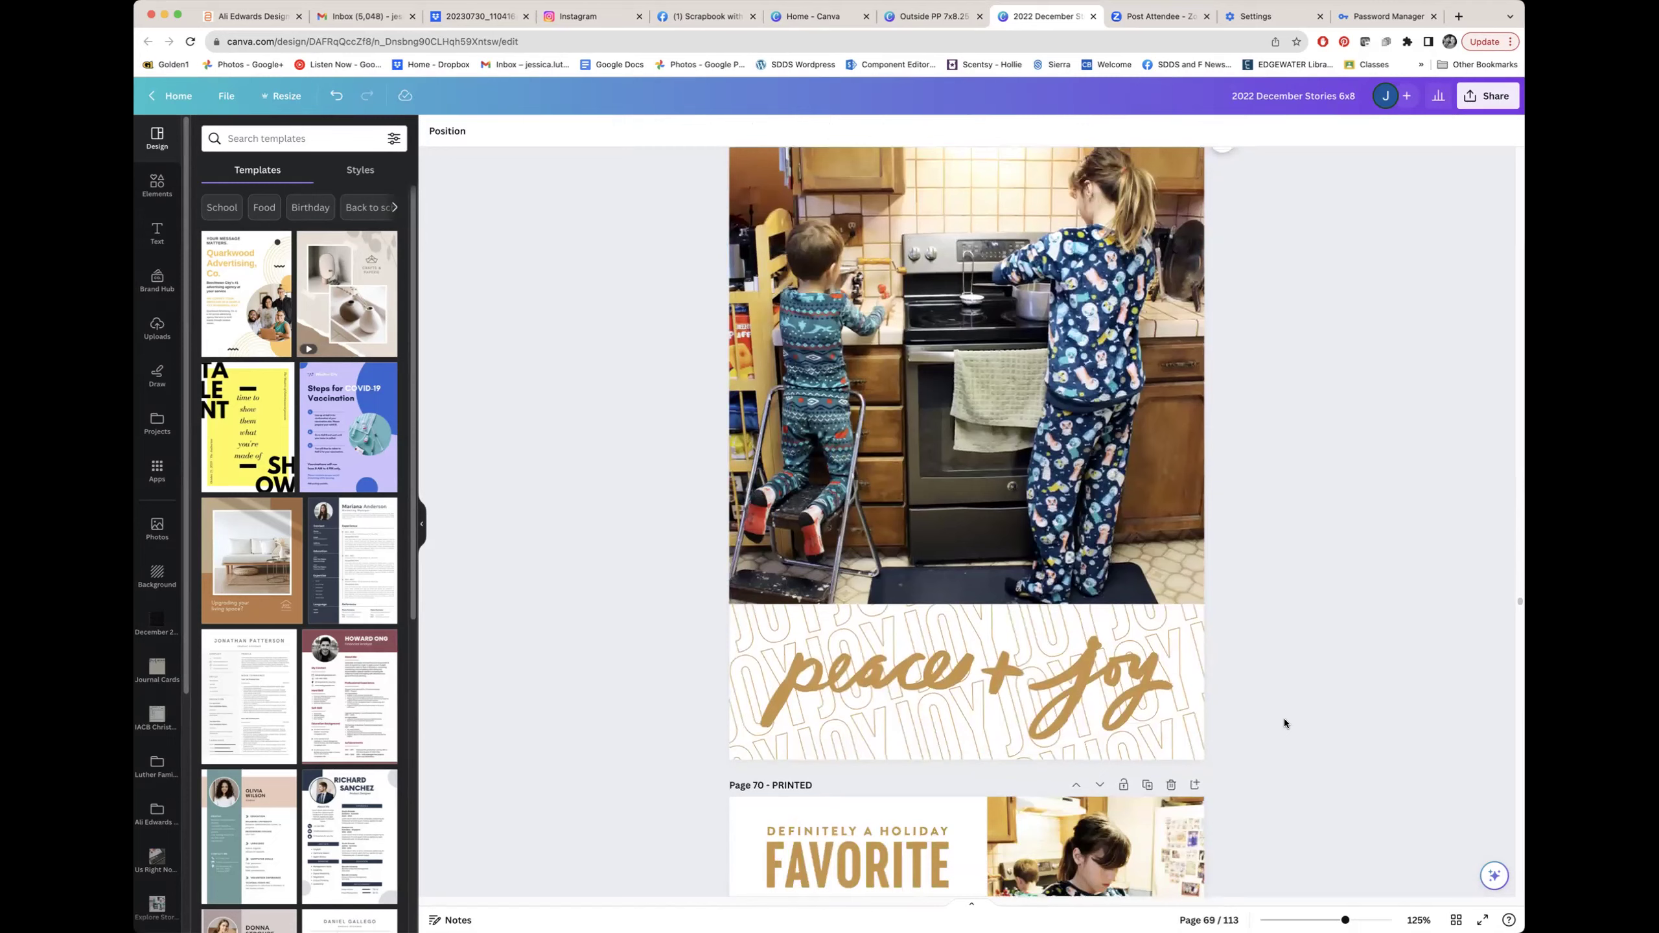
scroll(1283, 716, down, 3)
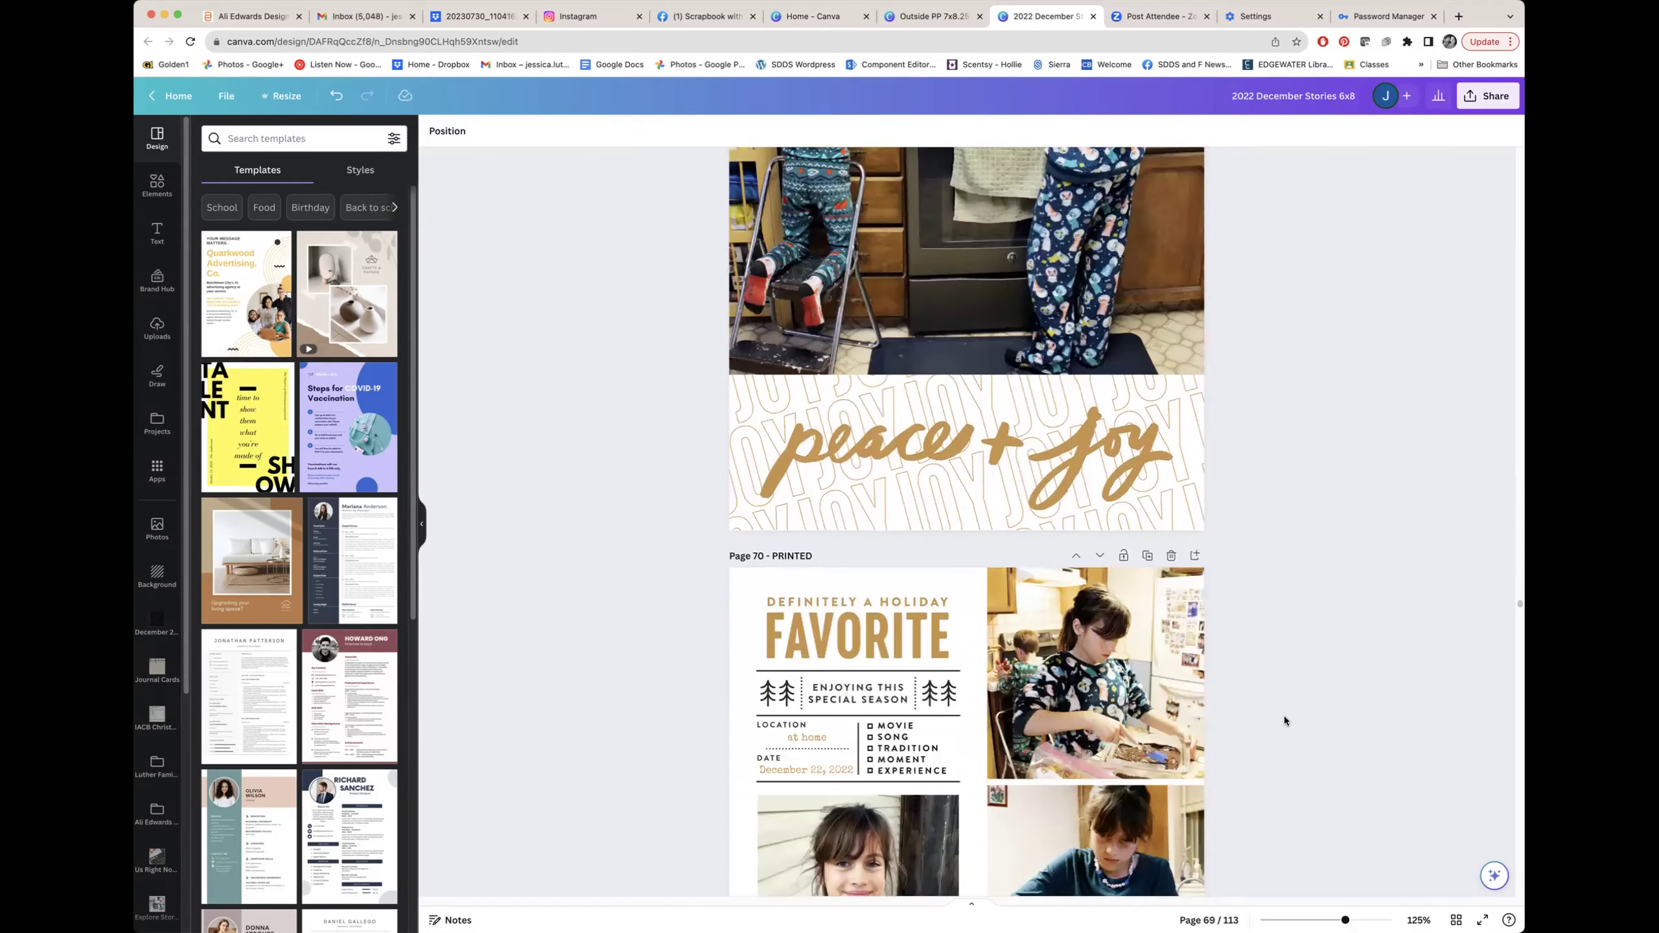
scroll(1284, 716, down, 5)
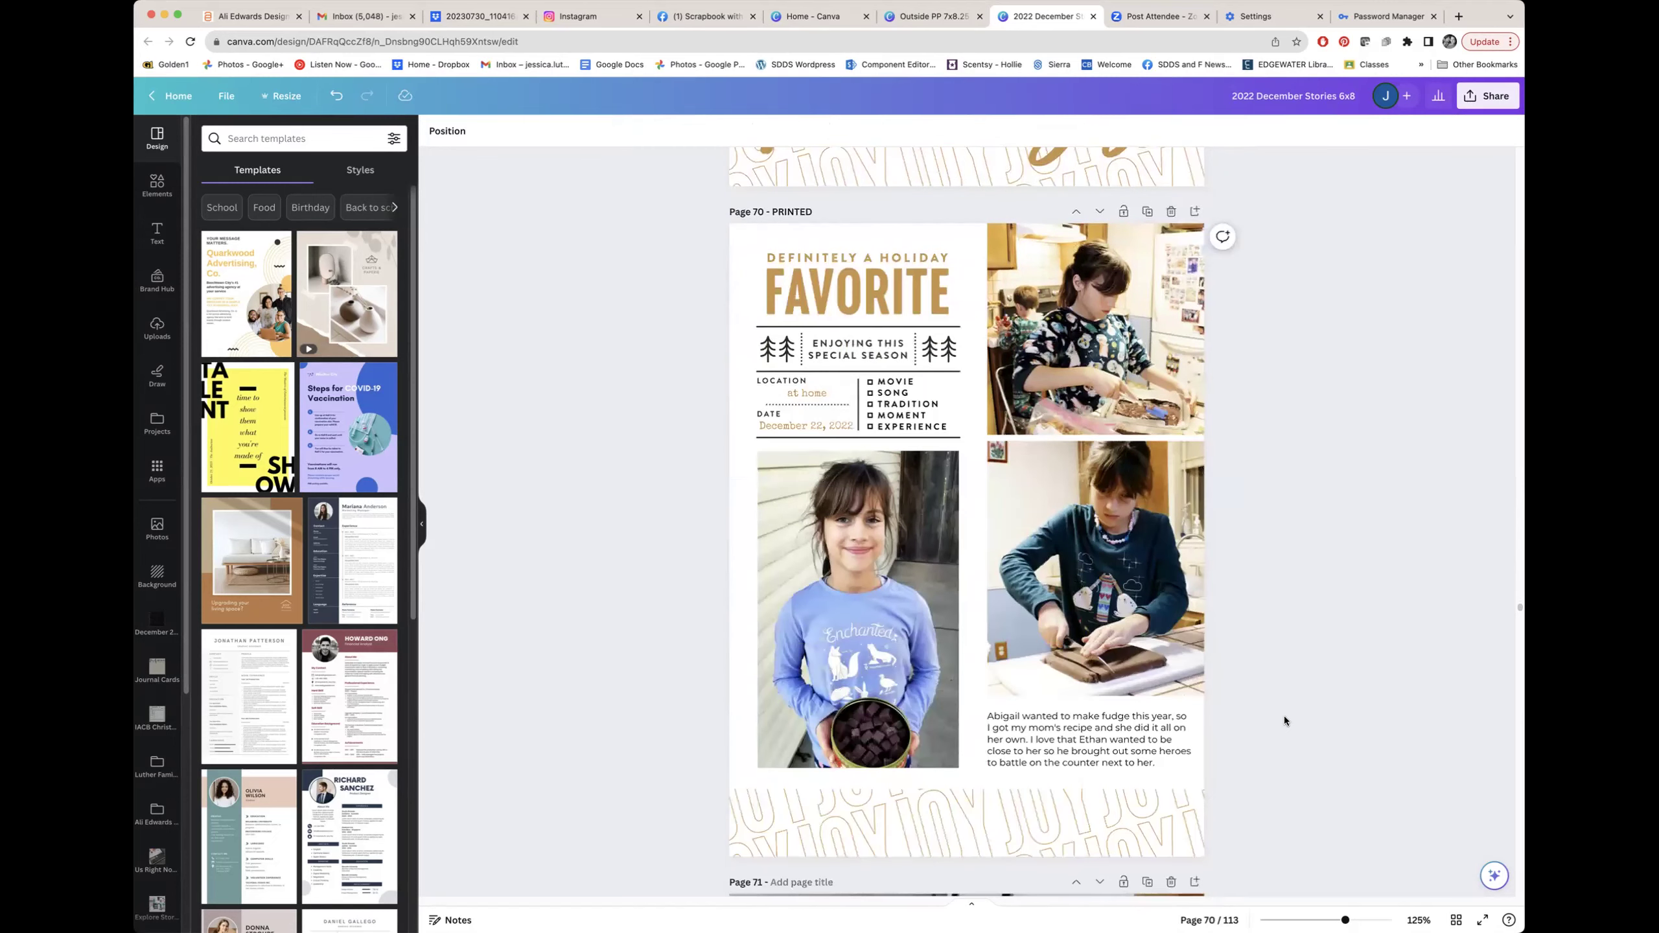
scroll(1284, 715, down, 3)
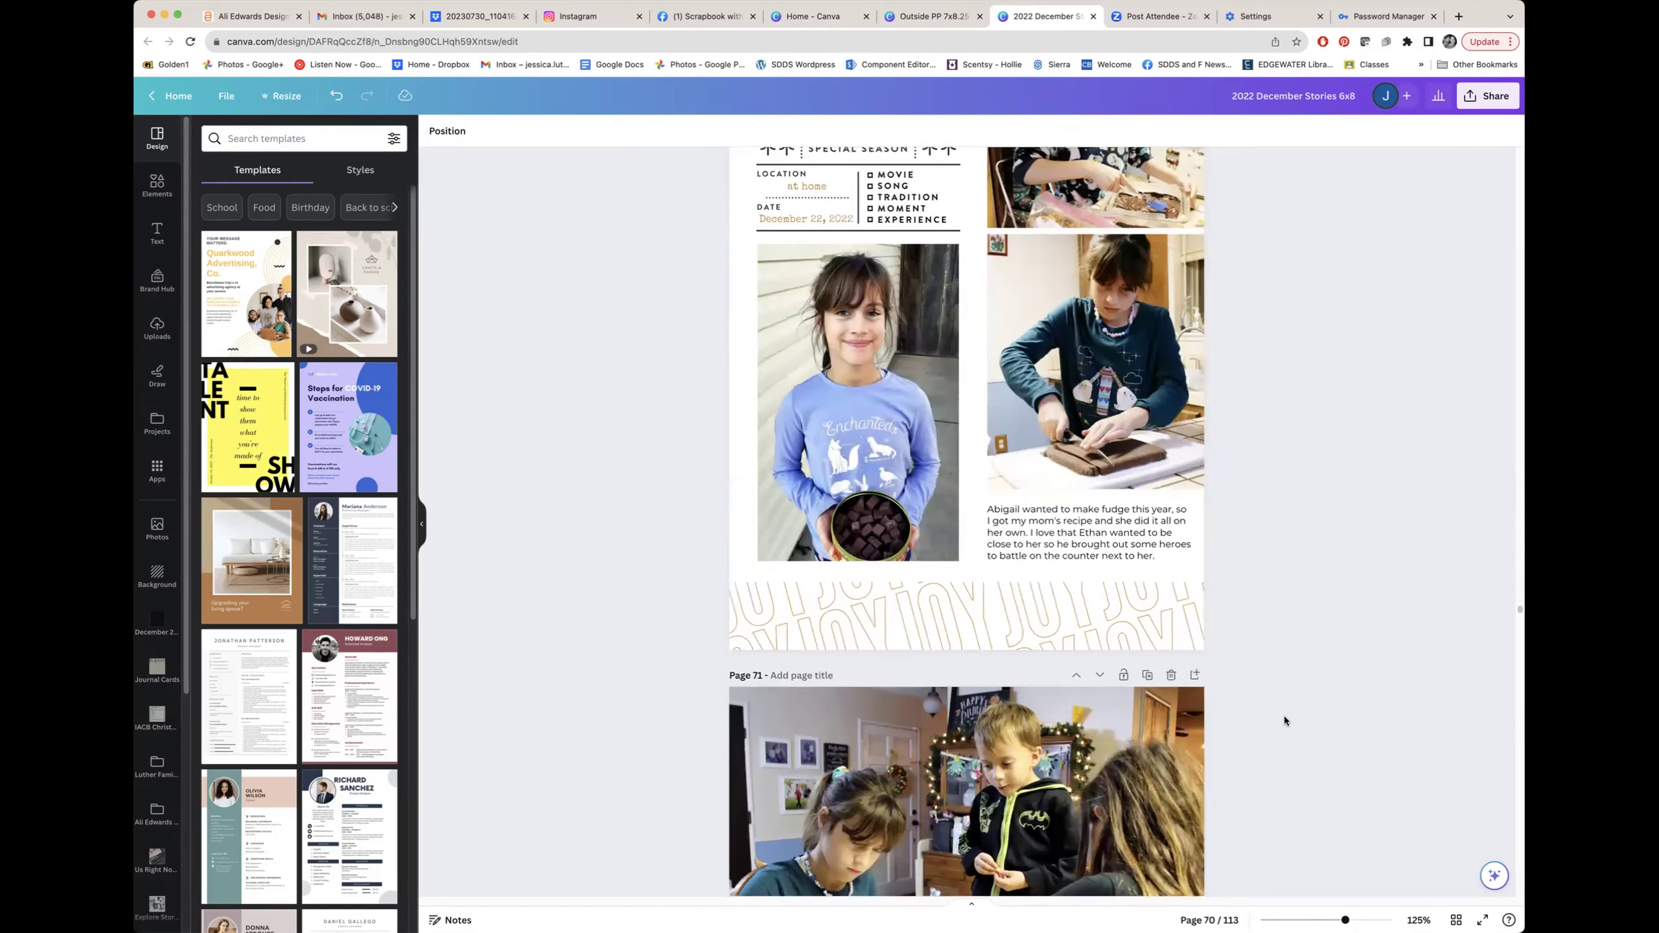
Review page 71's "merry + bright" layout and December 23 list, checking back against page 70's holiday favorite layout.
scroll(1283, 715, down, 4)
scroll(1283, 716, down, 3)
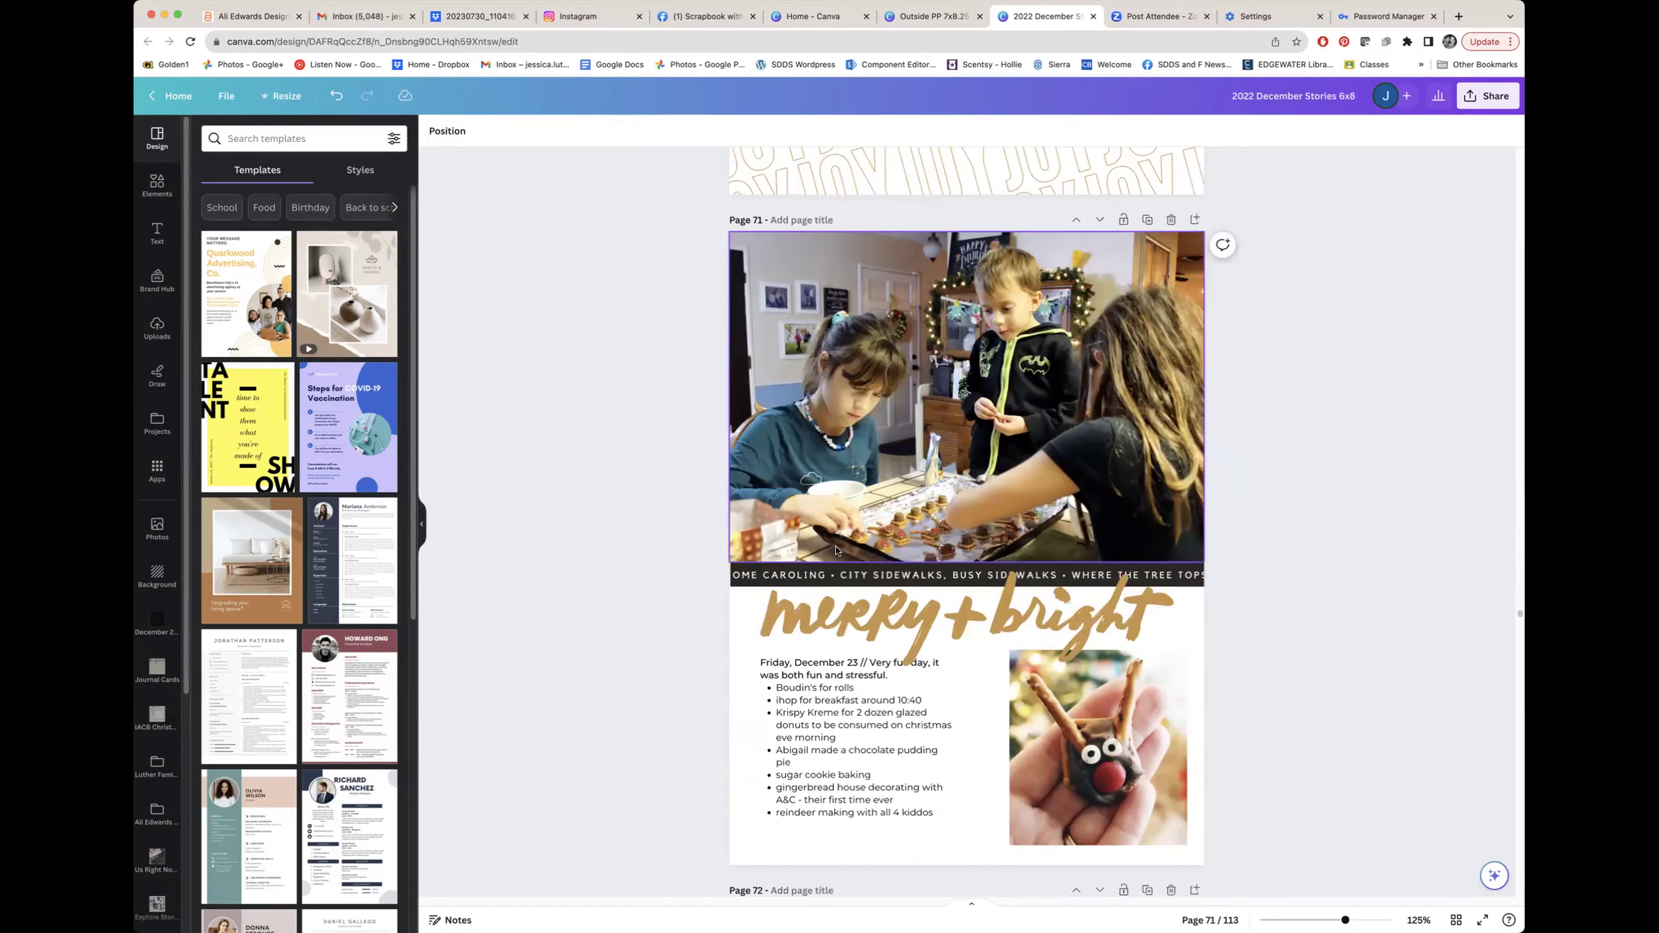
scroll(914, 497, up, 9)
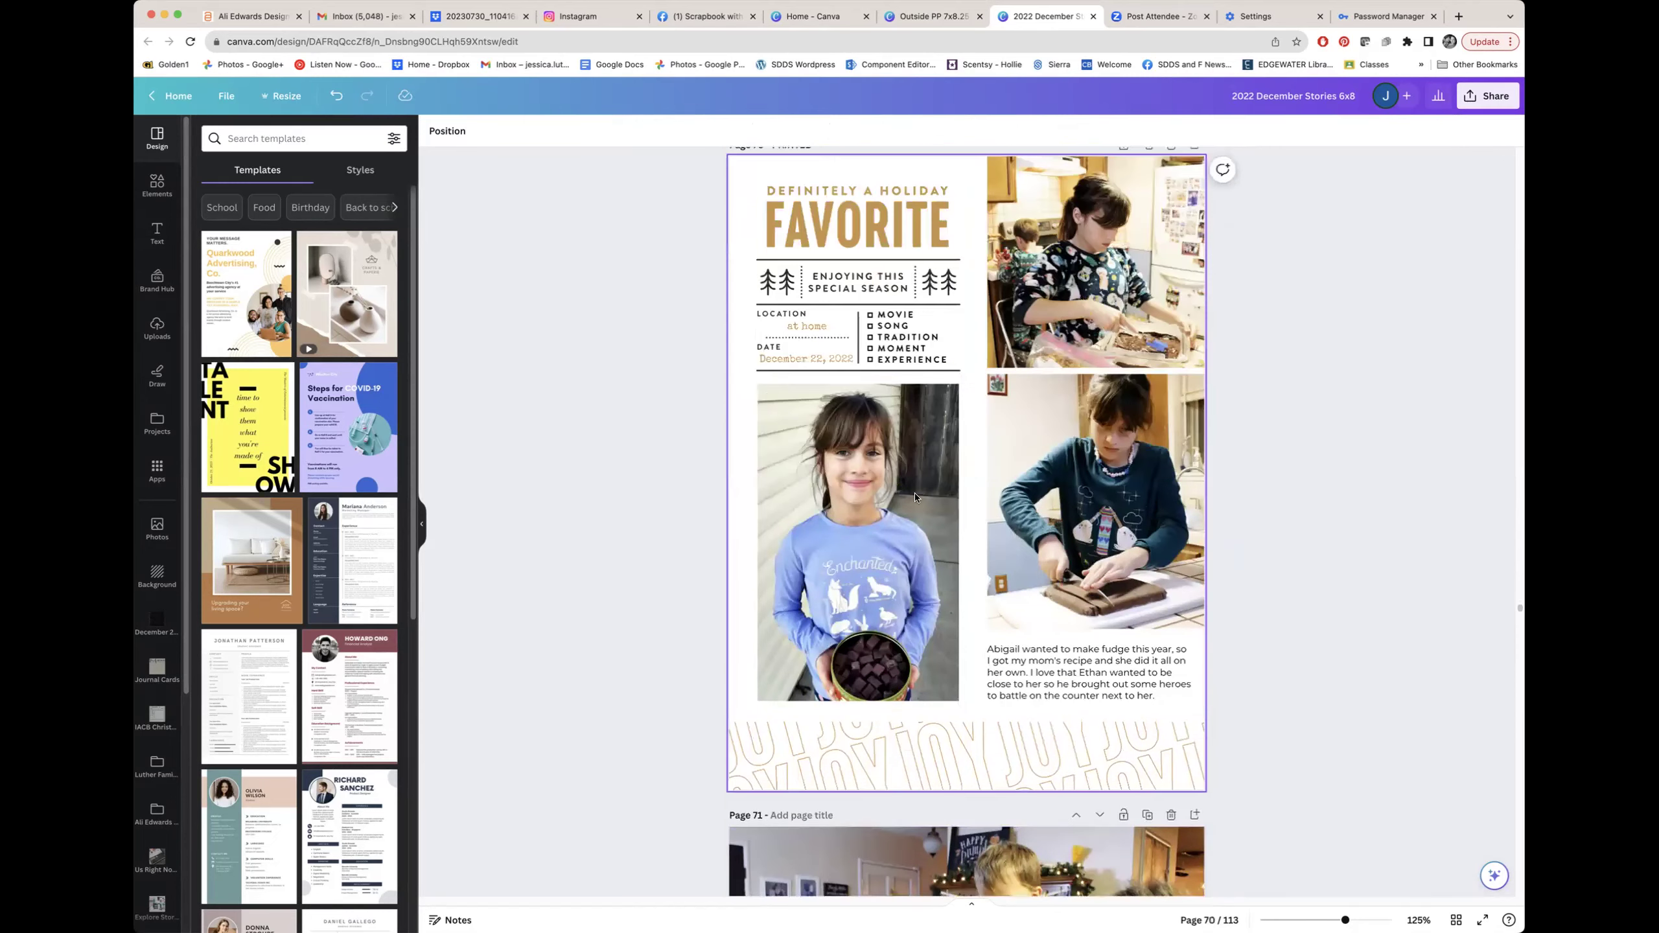
scroll(1241, 706, down, 4)
scroll(1241, 705, down, 8)
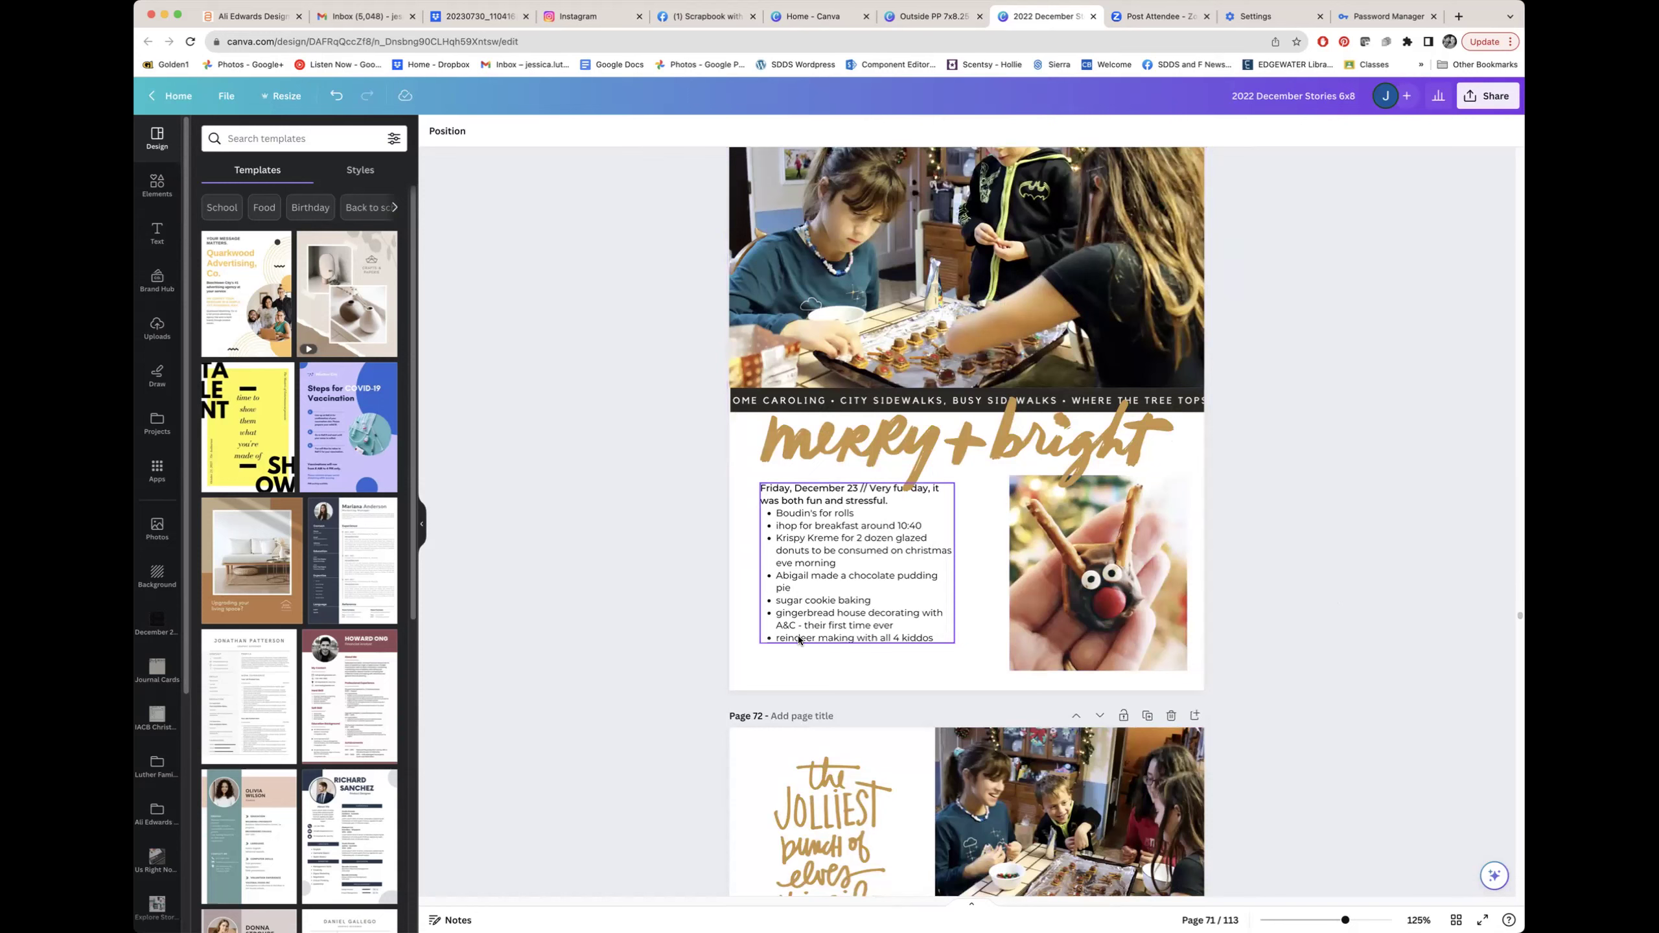
Shift the December 23 journaling list on page 71 slightly lower and to the right beneath the "merry + bright" title.
scroll(622, 643, down, 1)
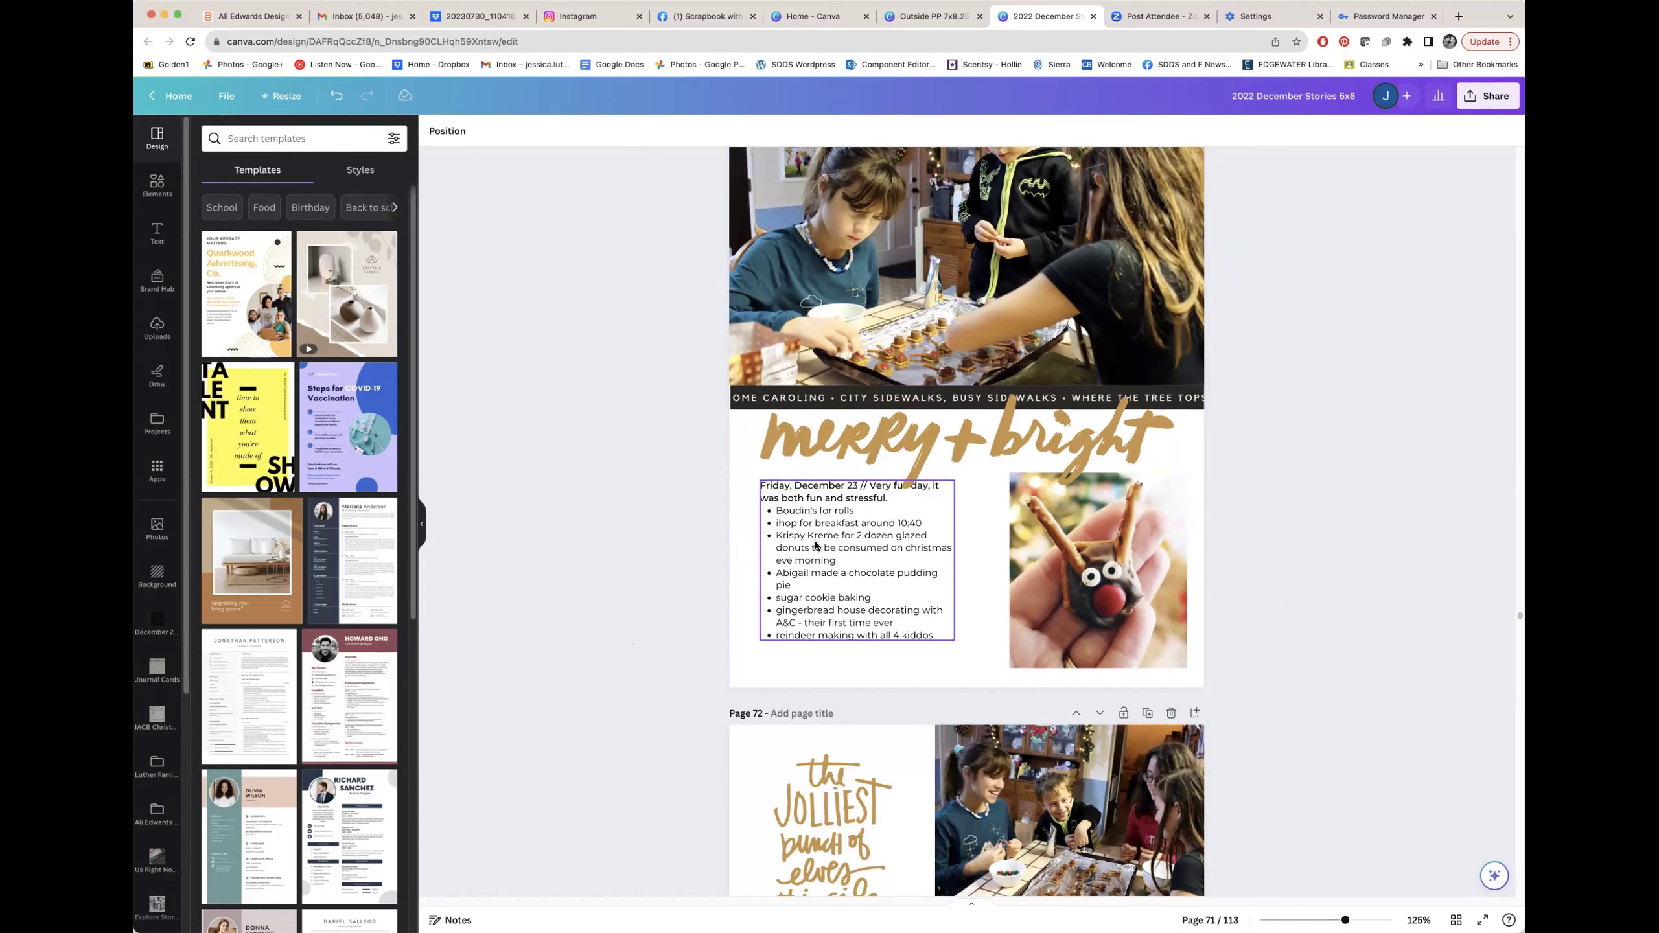
drag(815, 544, 822, 558)
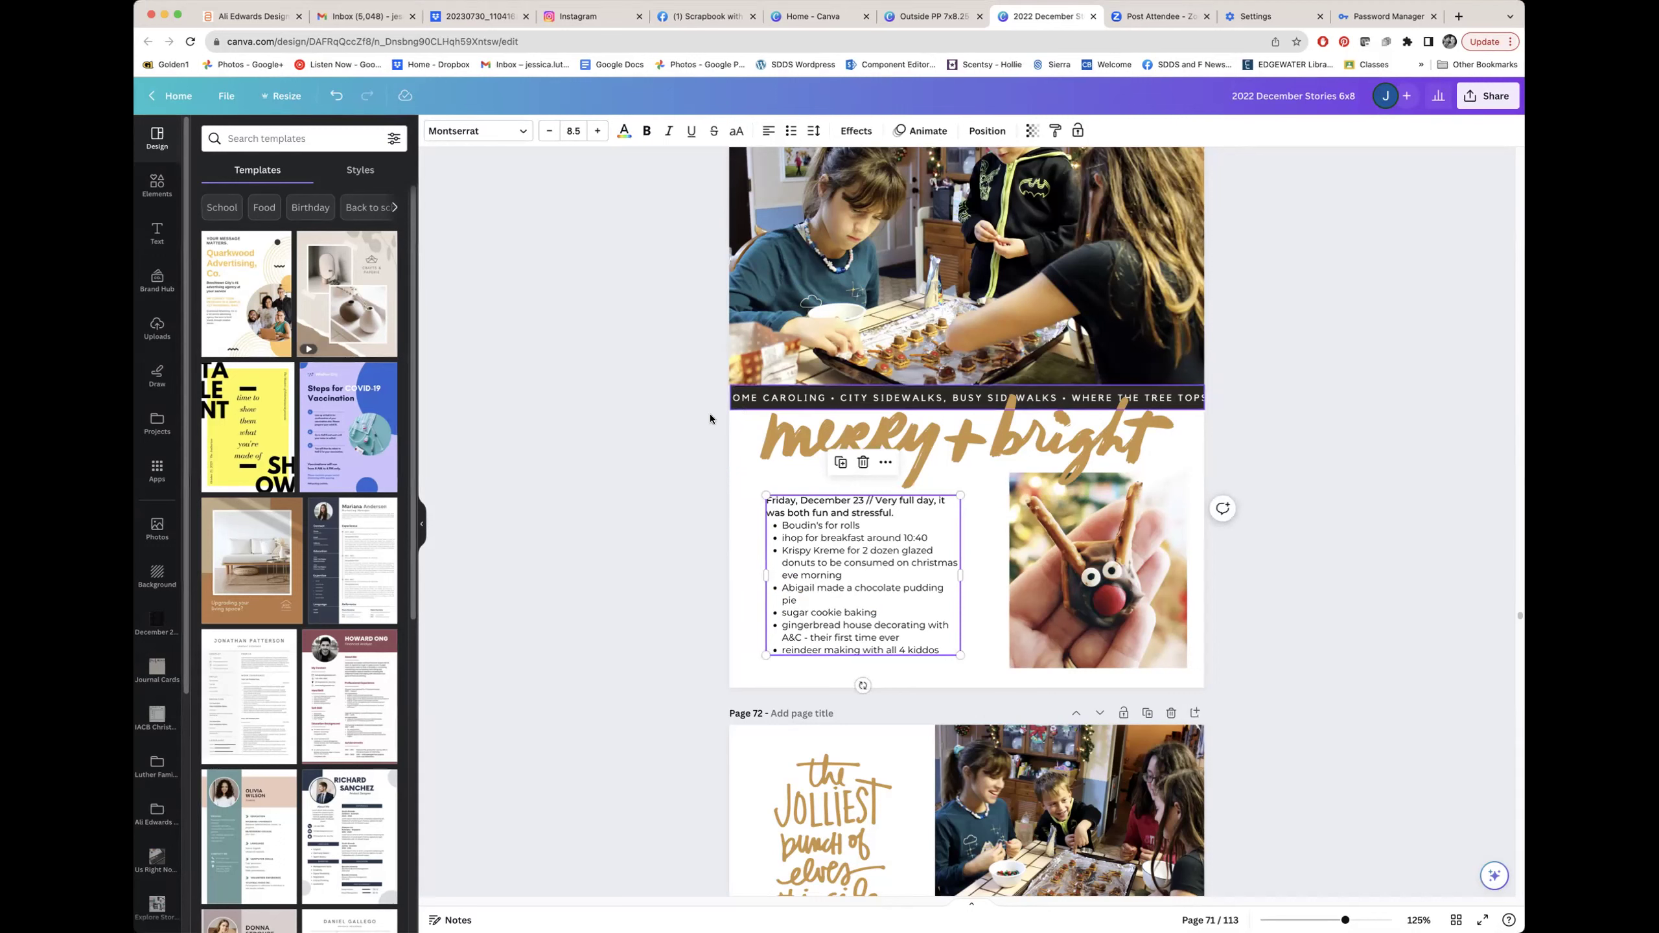
click(645, 448)
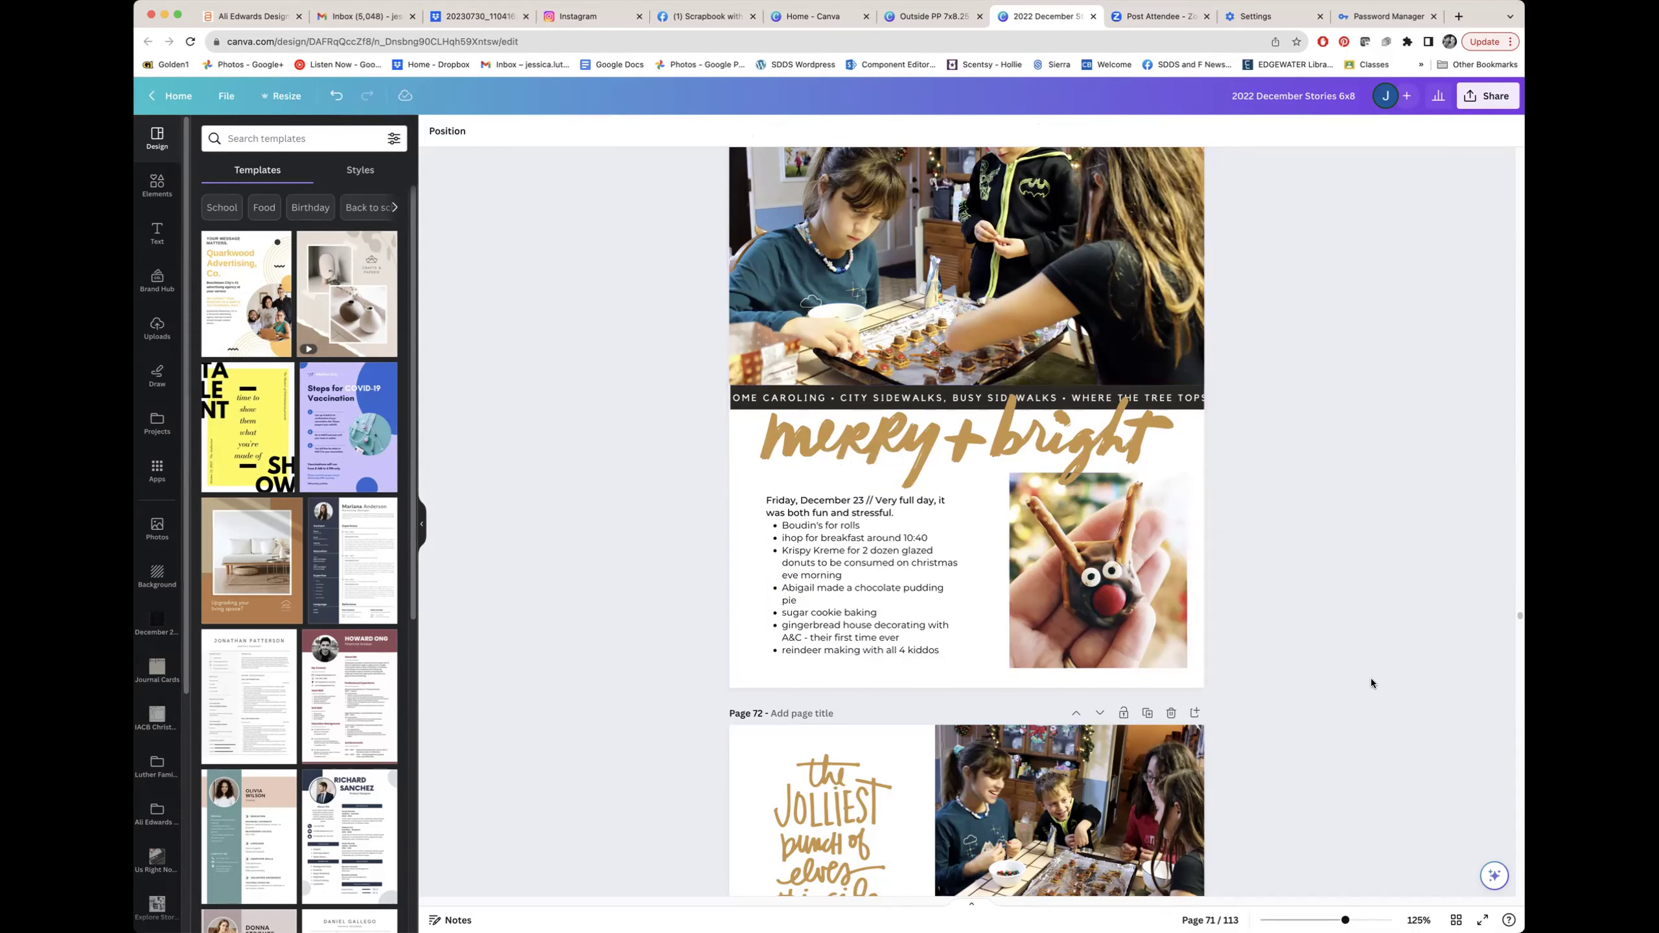
Examine page 72's "jolliest bunch of elves" reindeer-treat layout and compare it with page 71's "merry + bright" design.
scroll(1369, 684, down, 2)
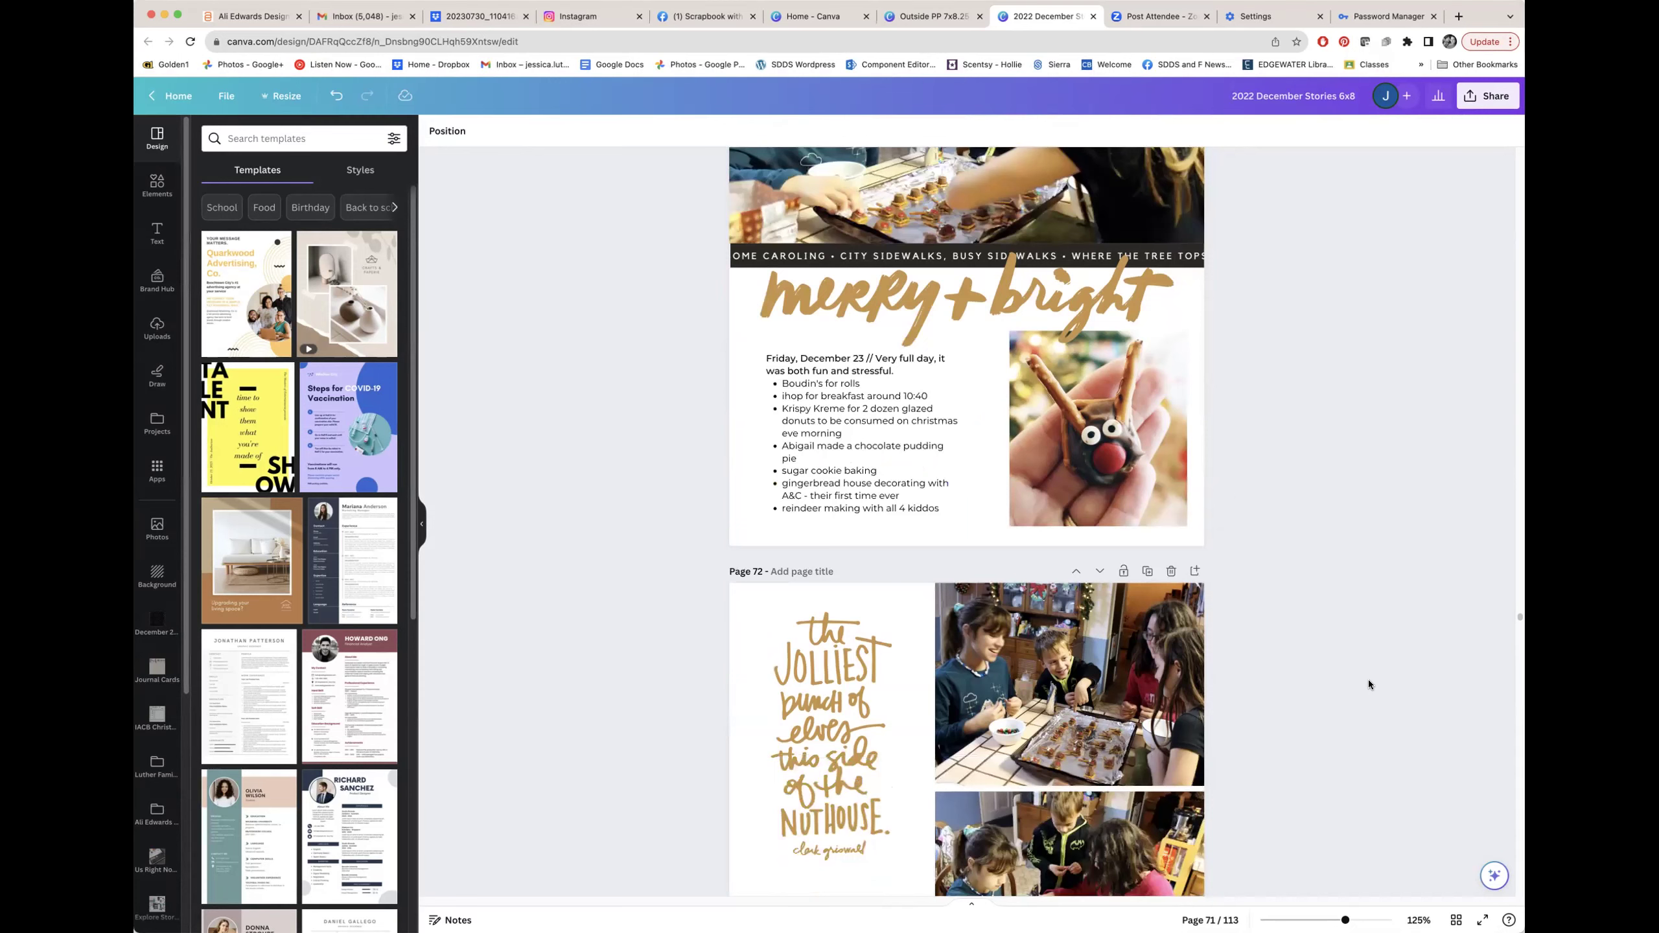
scroll(1369, 679, down, 4)
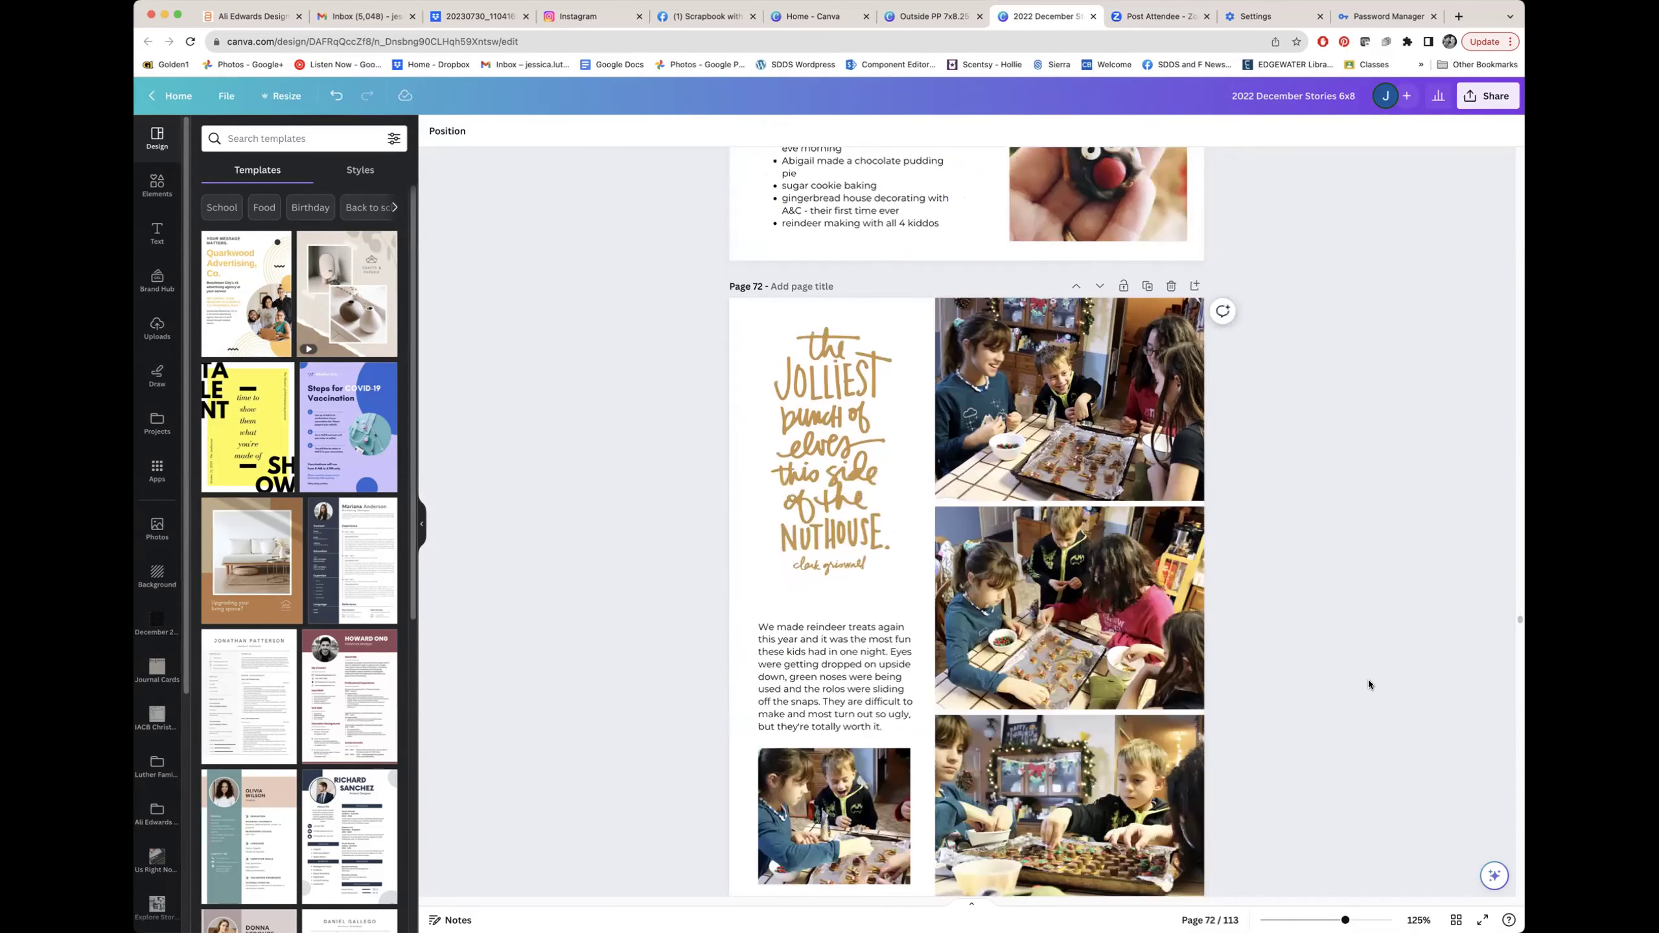
scroll(1376, 694, up, 7)
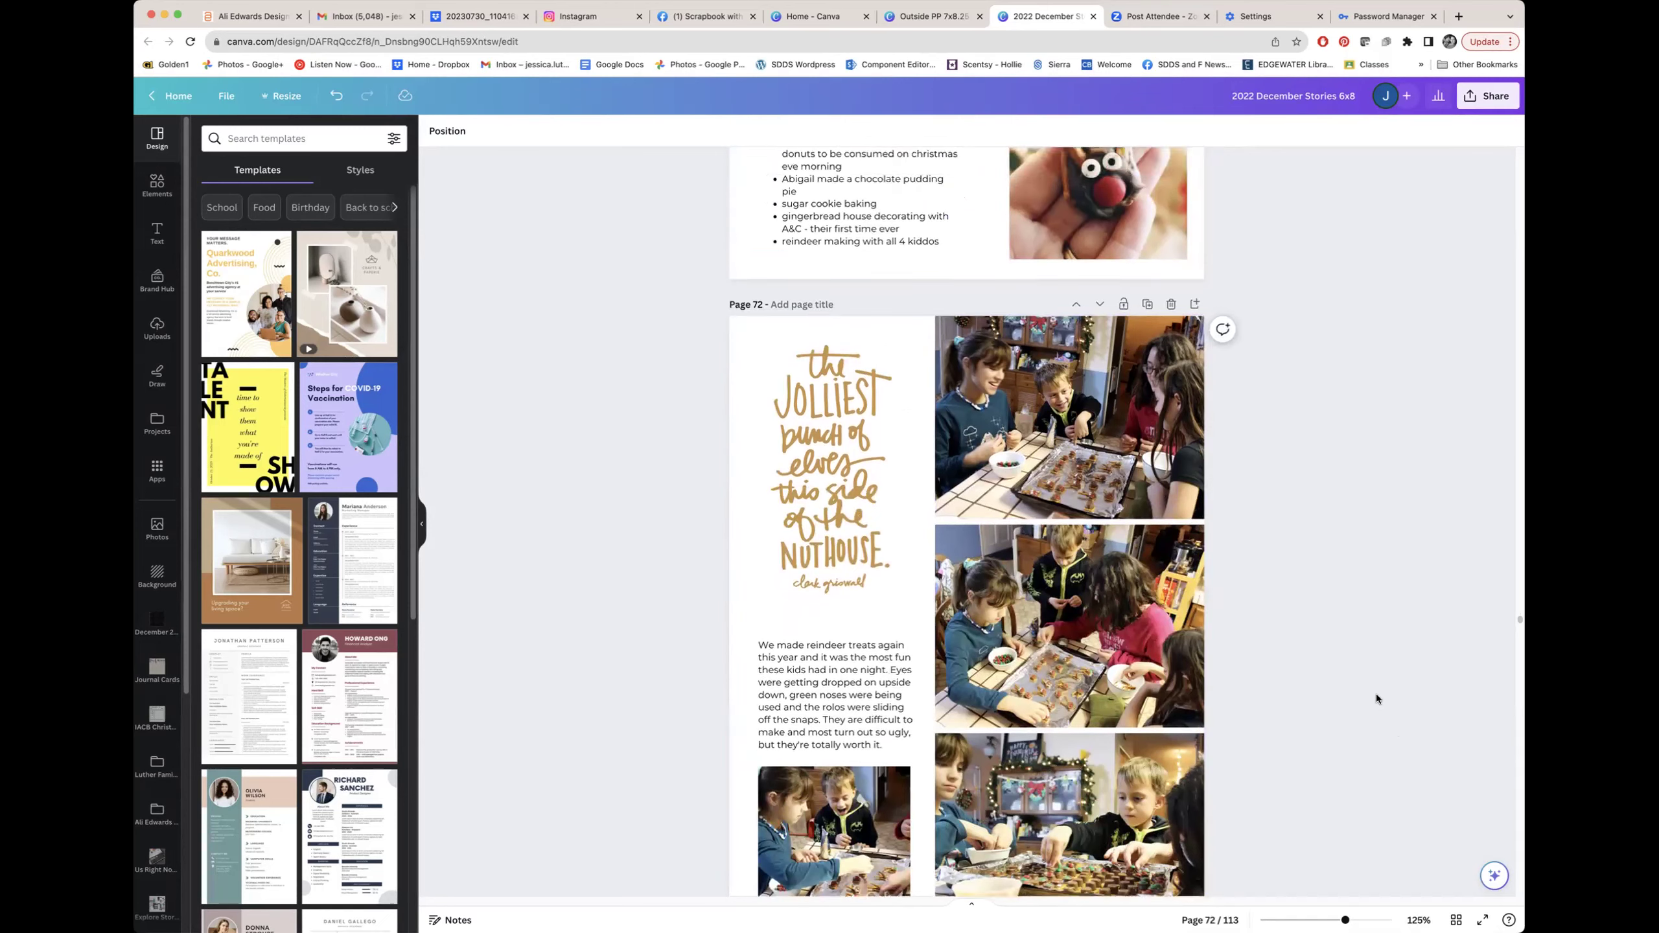
scroll(1172, 564, down, 7)
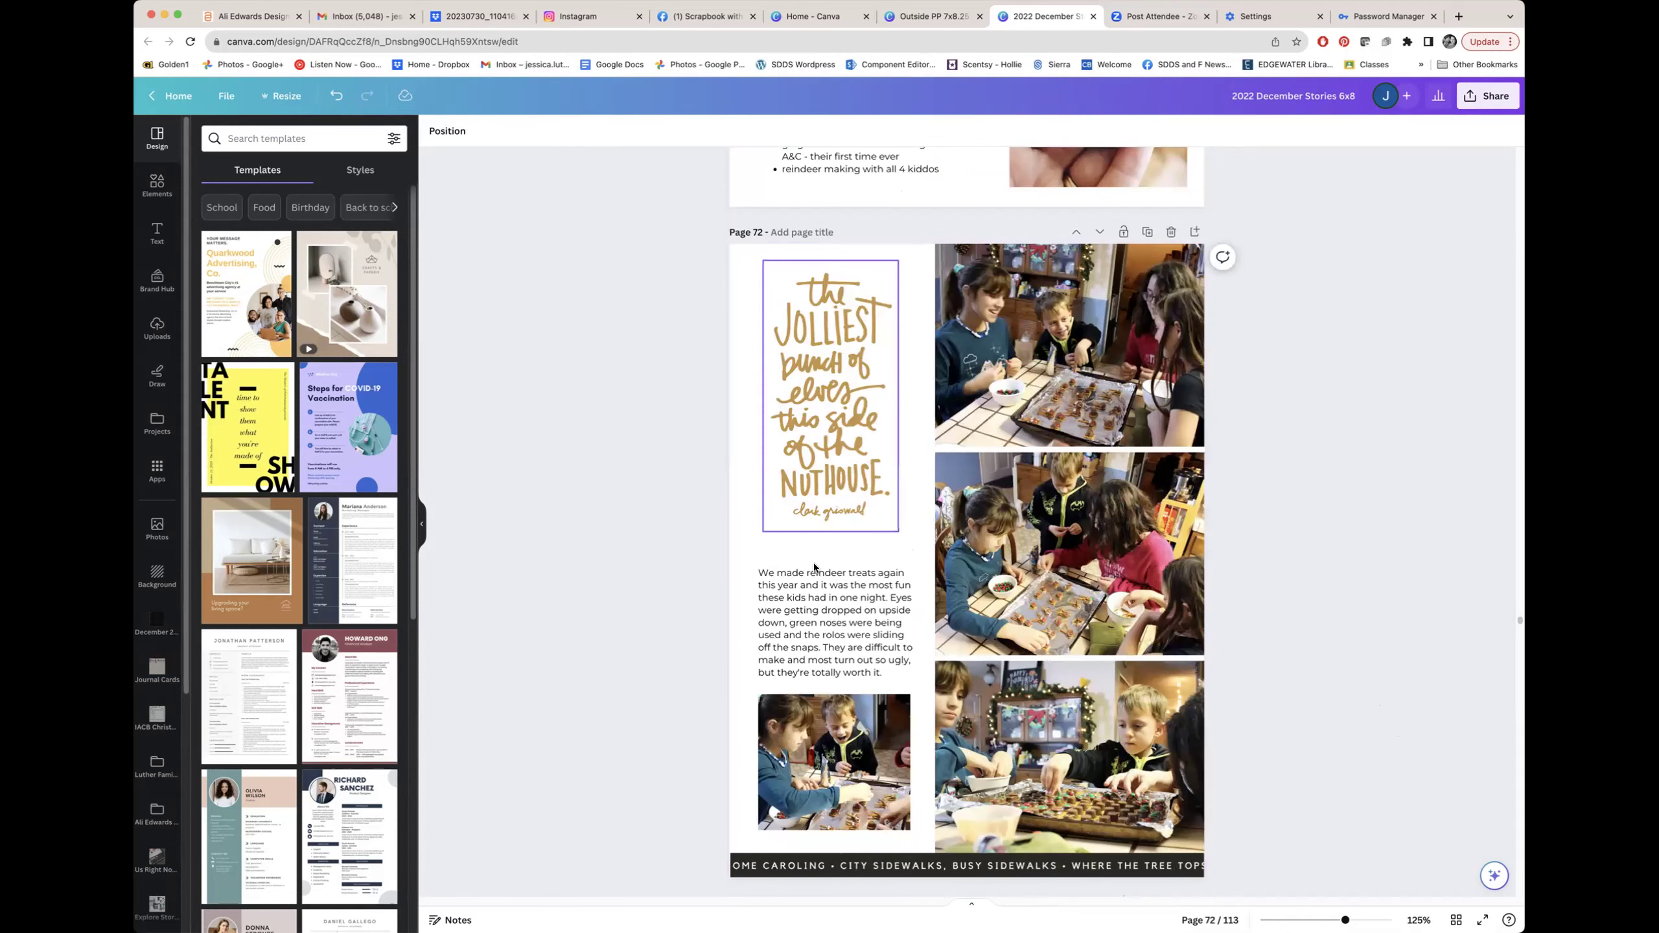
scroll(1301, 744, up, 7)
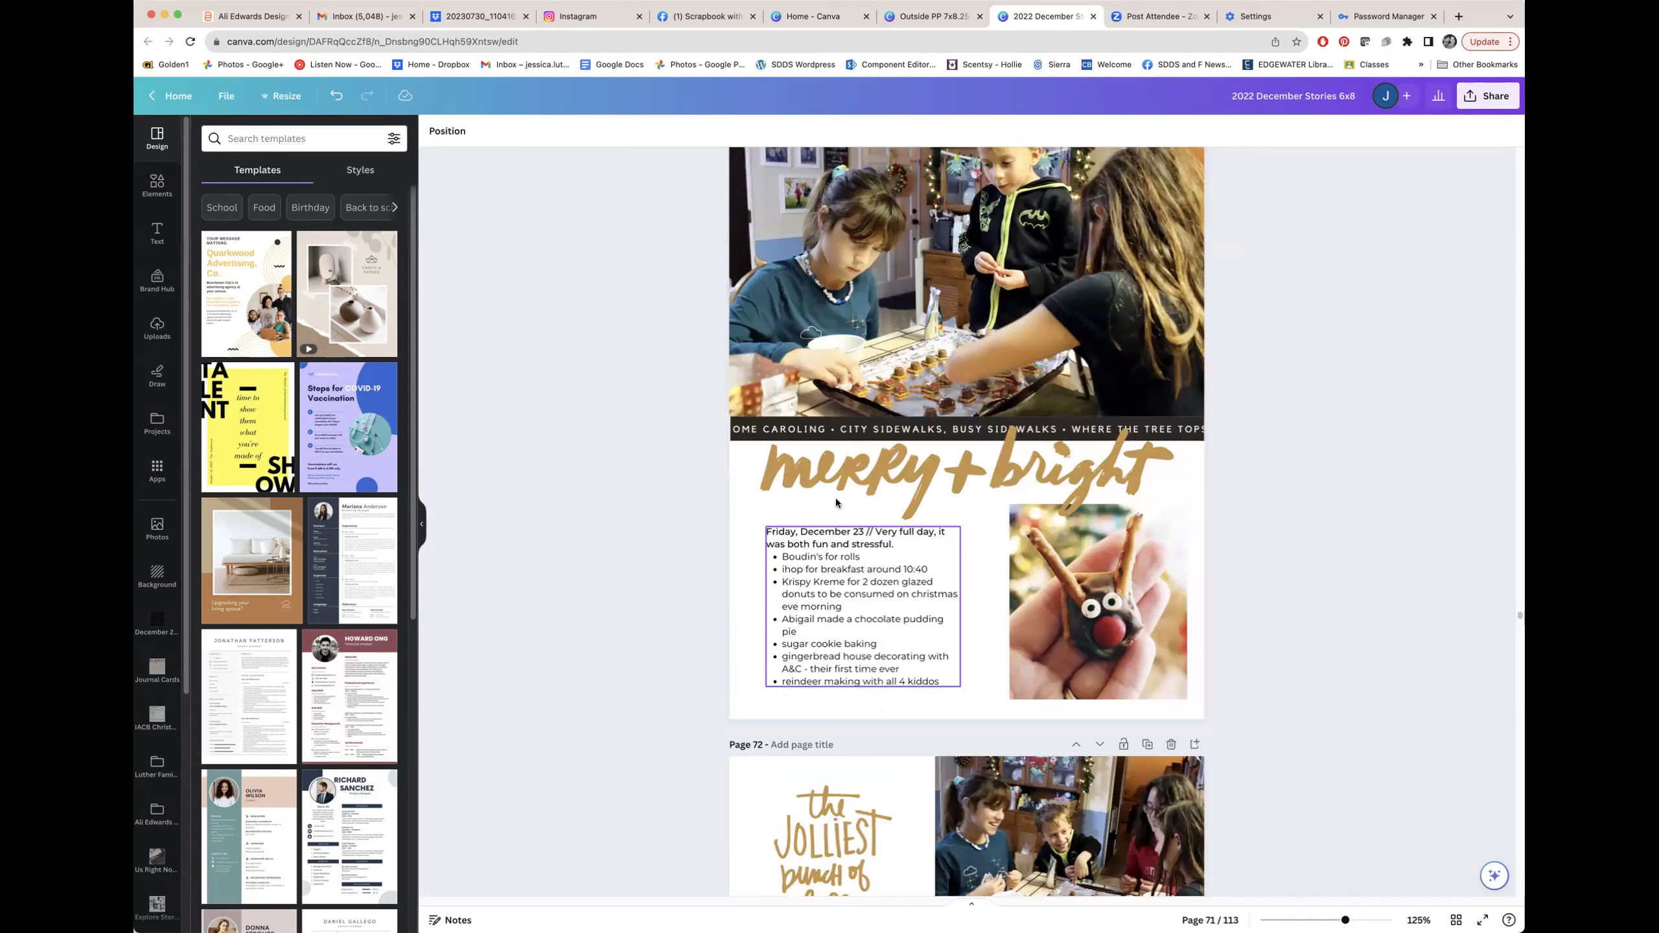
scroll(1304, 707, down, 9)
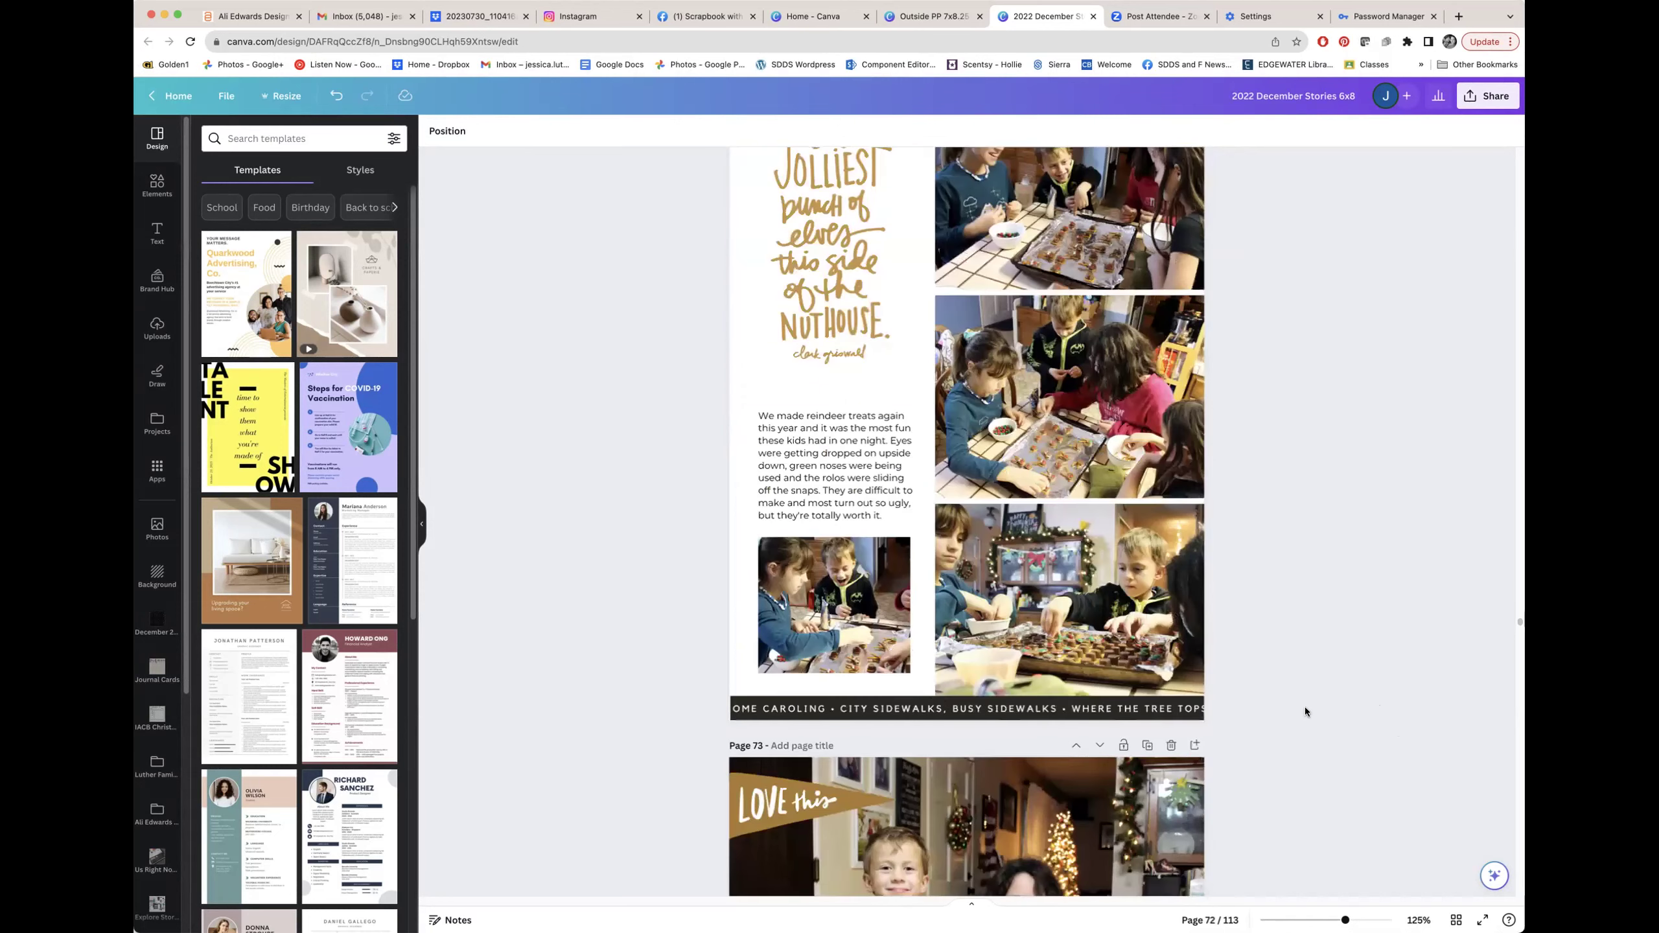
Examine page 73's gingerbread house group photo with its "Love this" banner, "falalalala" overlay and December 23 journaling.
scroll(1304, 707, down, 5)
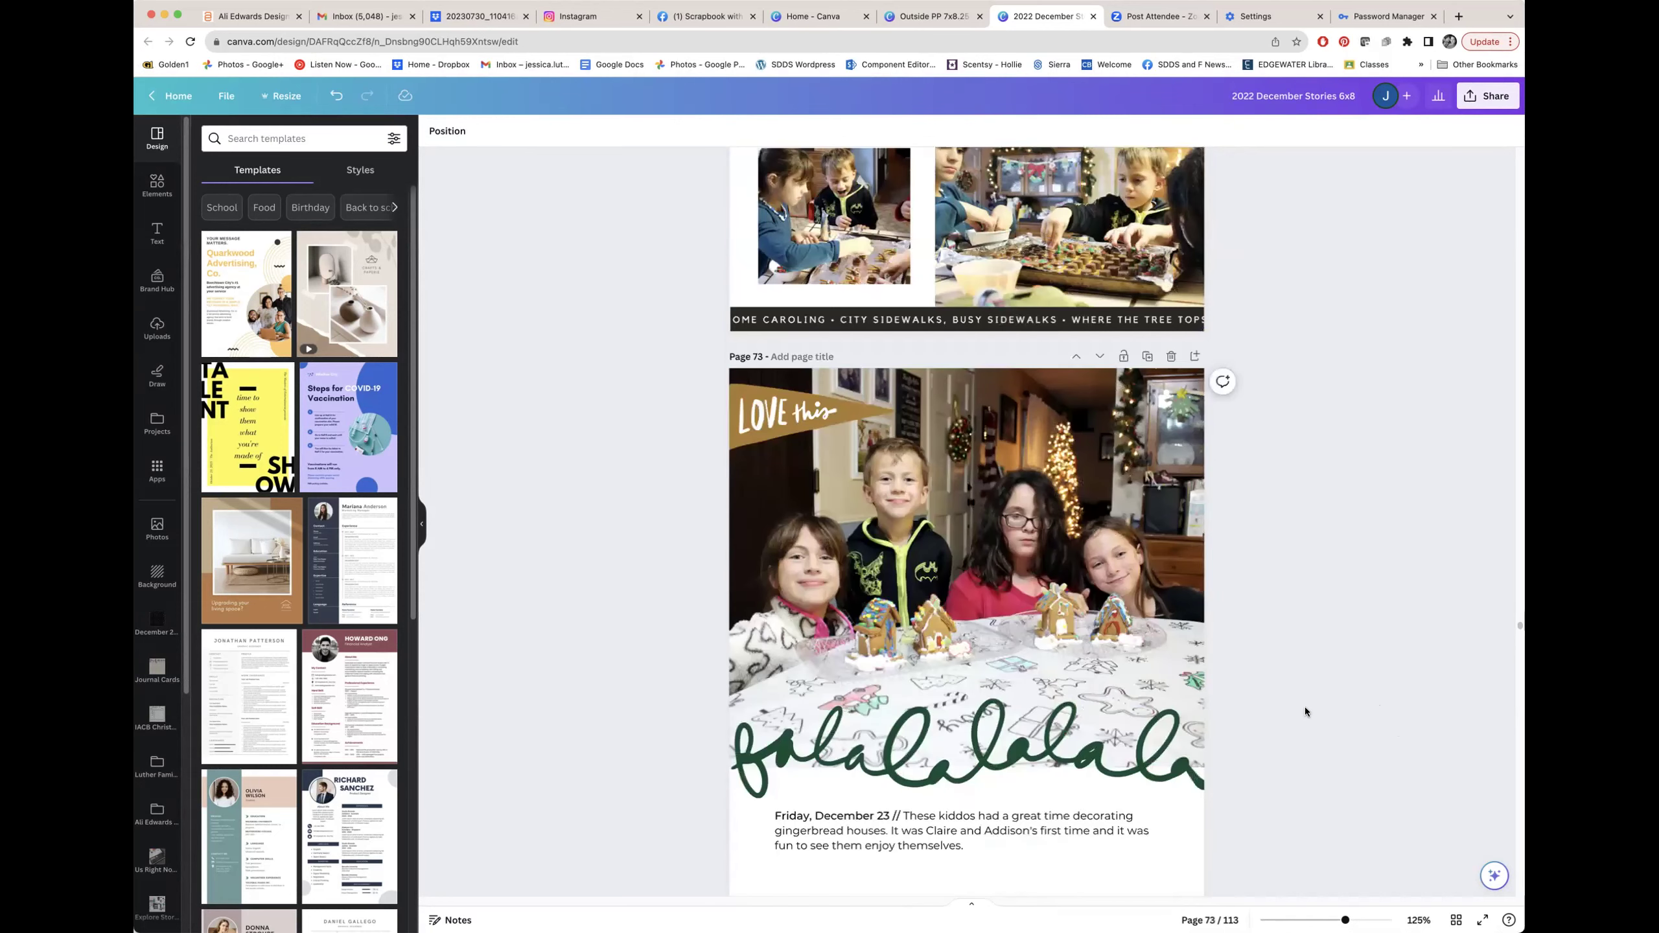
scroll(1304, 706, down, 1)
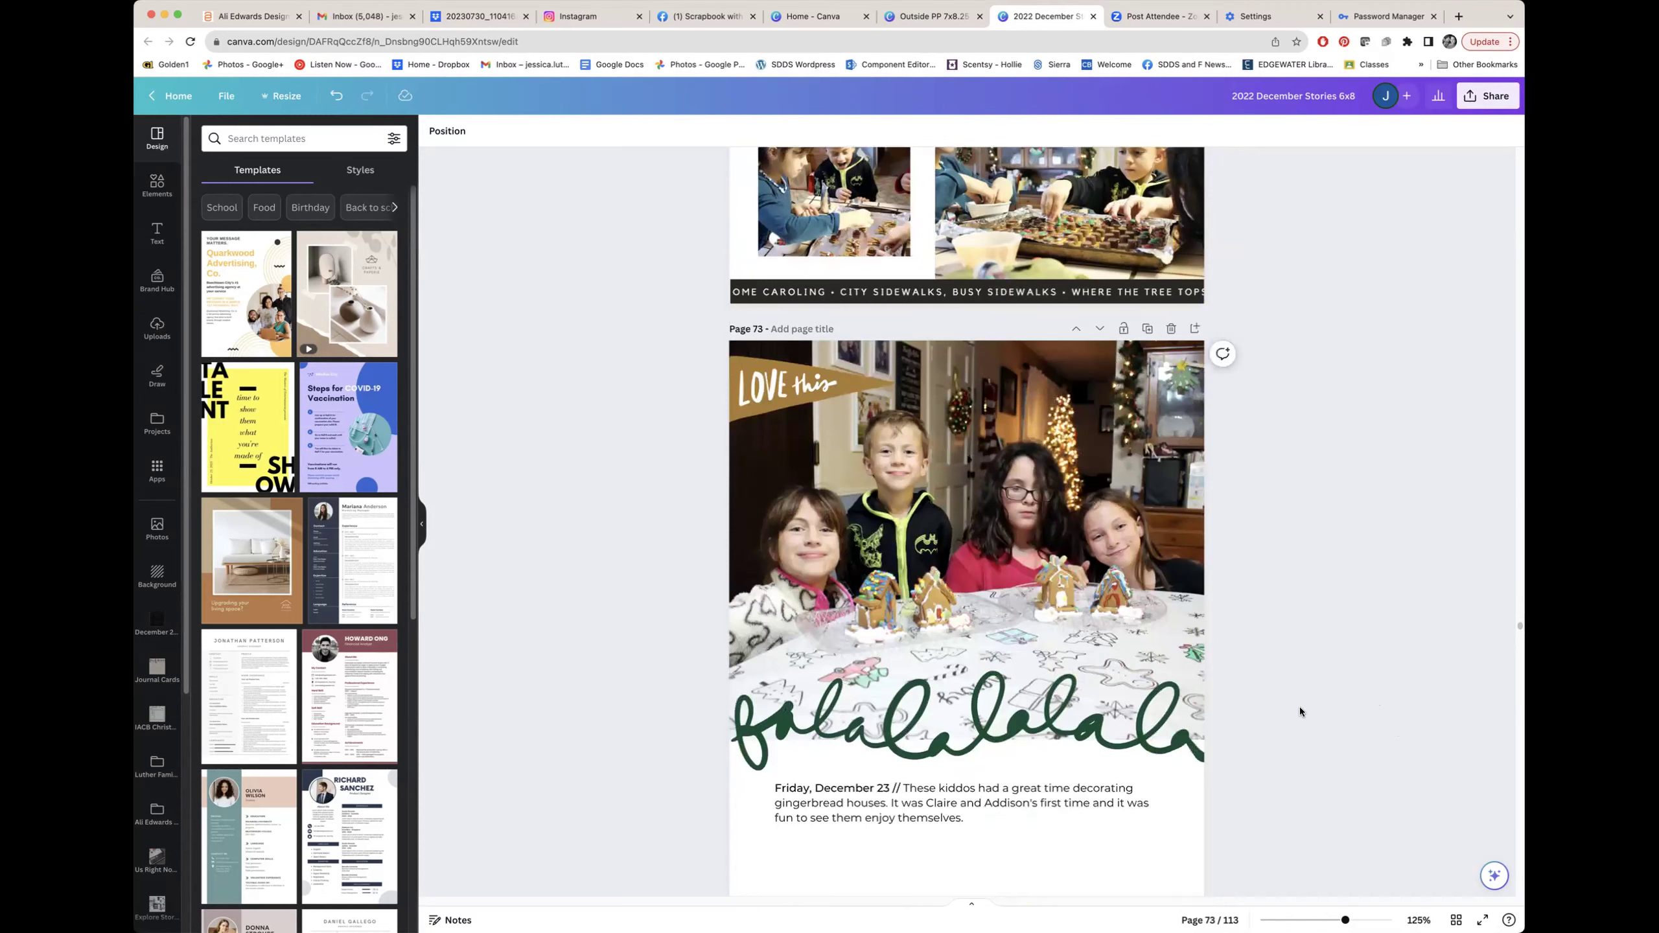
scroll(1304, 605, down, 3)
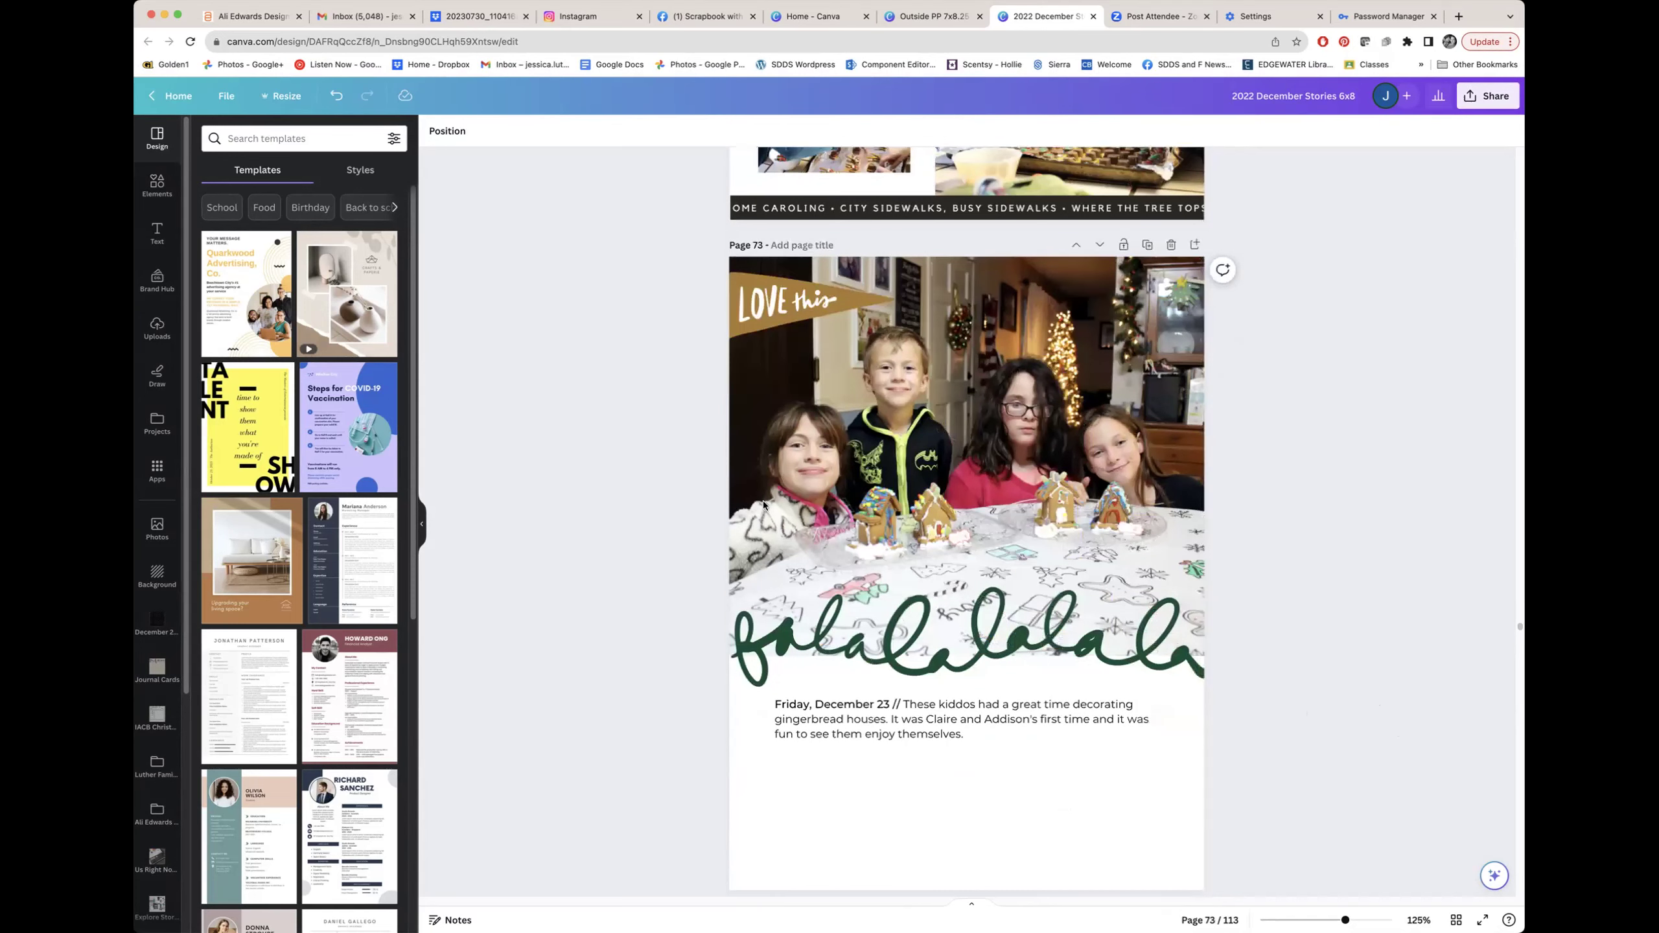
scroll(1325, 789, down, 1)
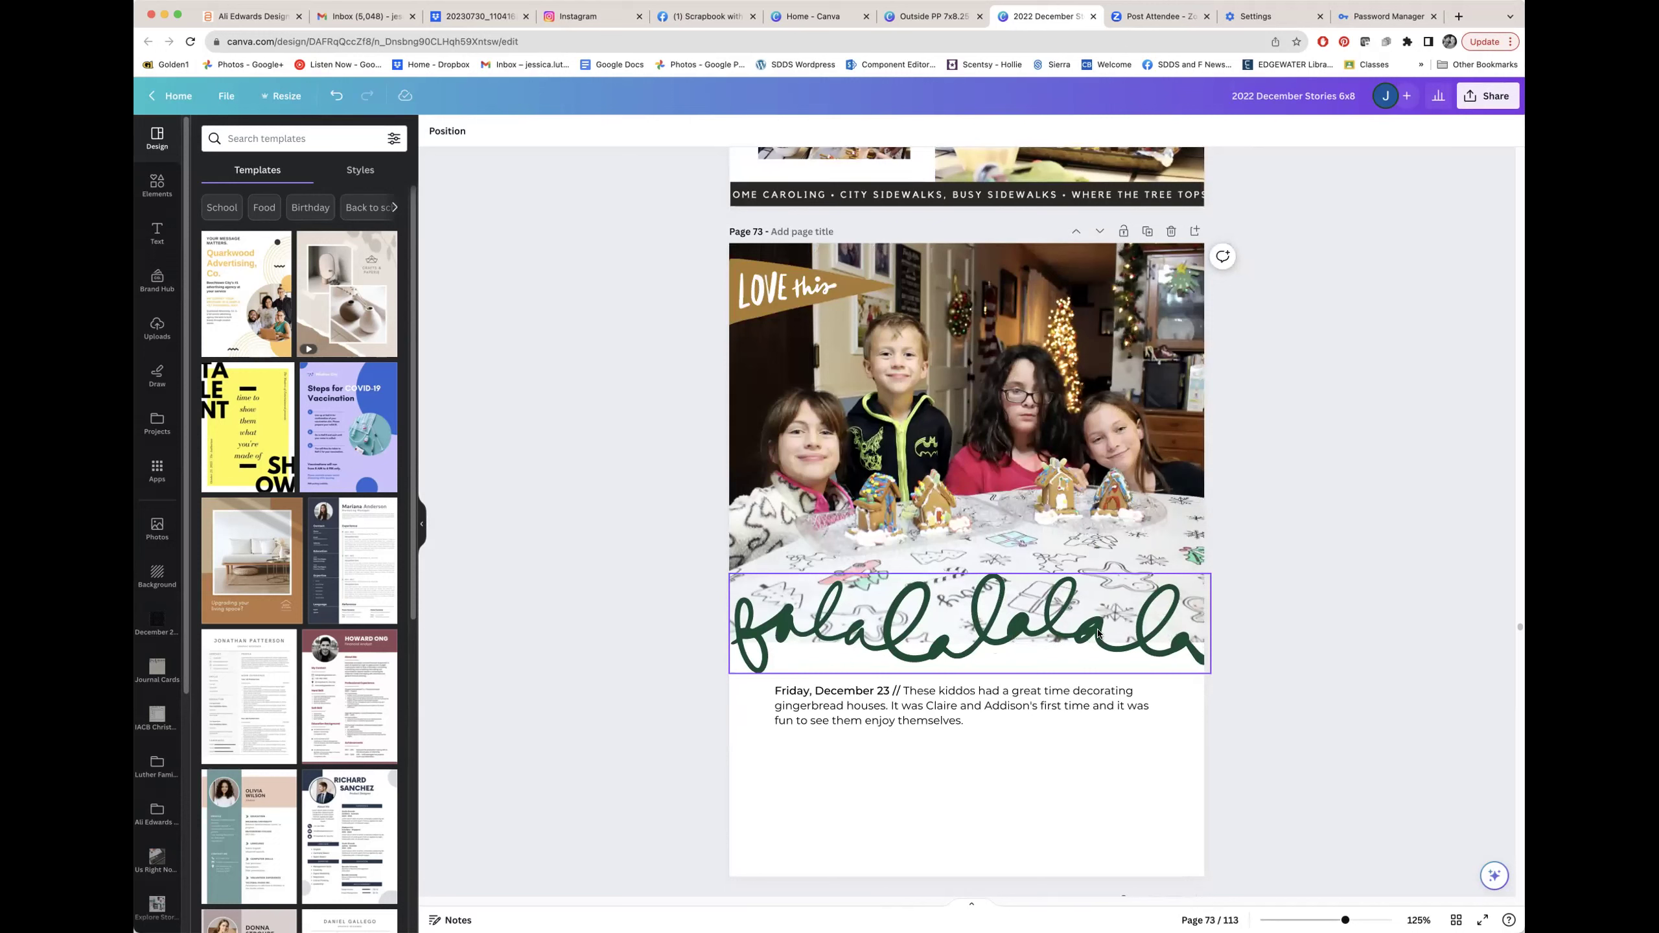
click(1024, 763)
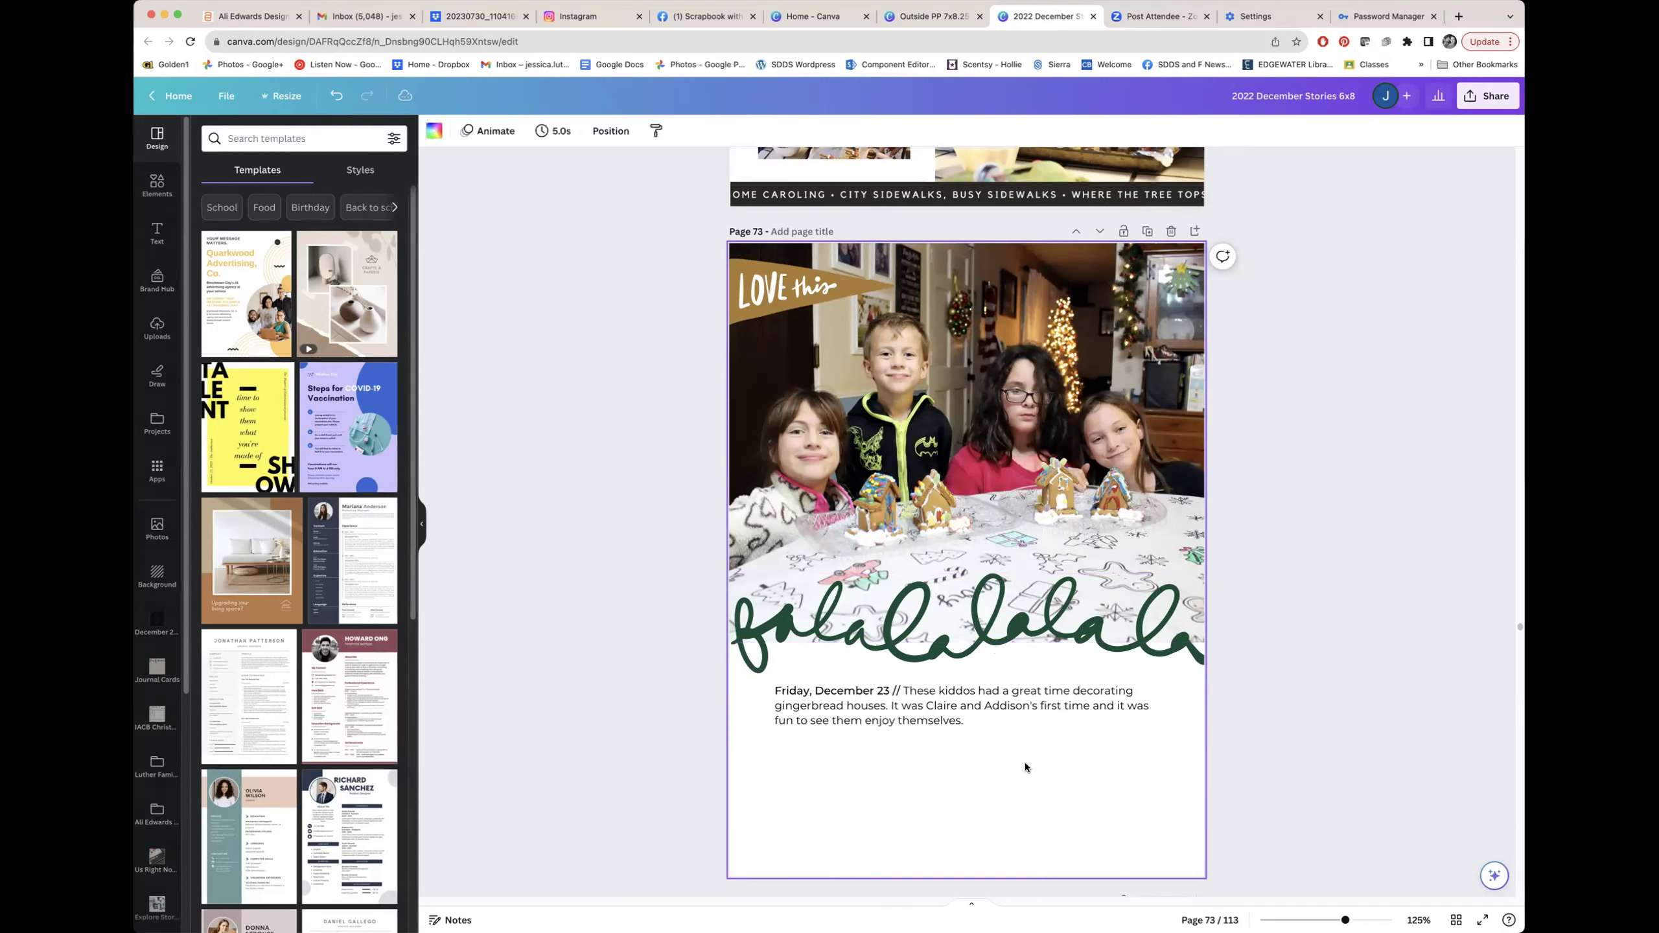
Review page 74's photo grid of gingerbread house decorating, select its first photo, and clear the selection.
scroll(946, 731, down, 10)
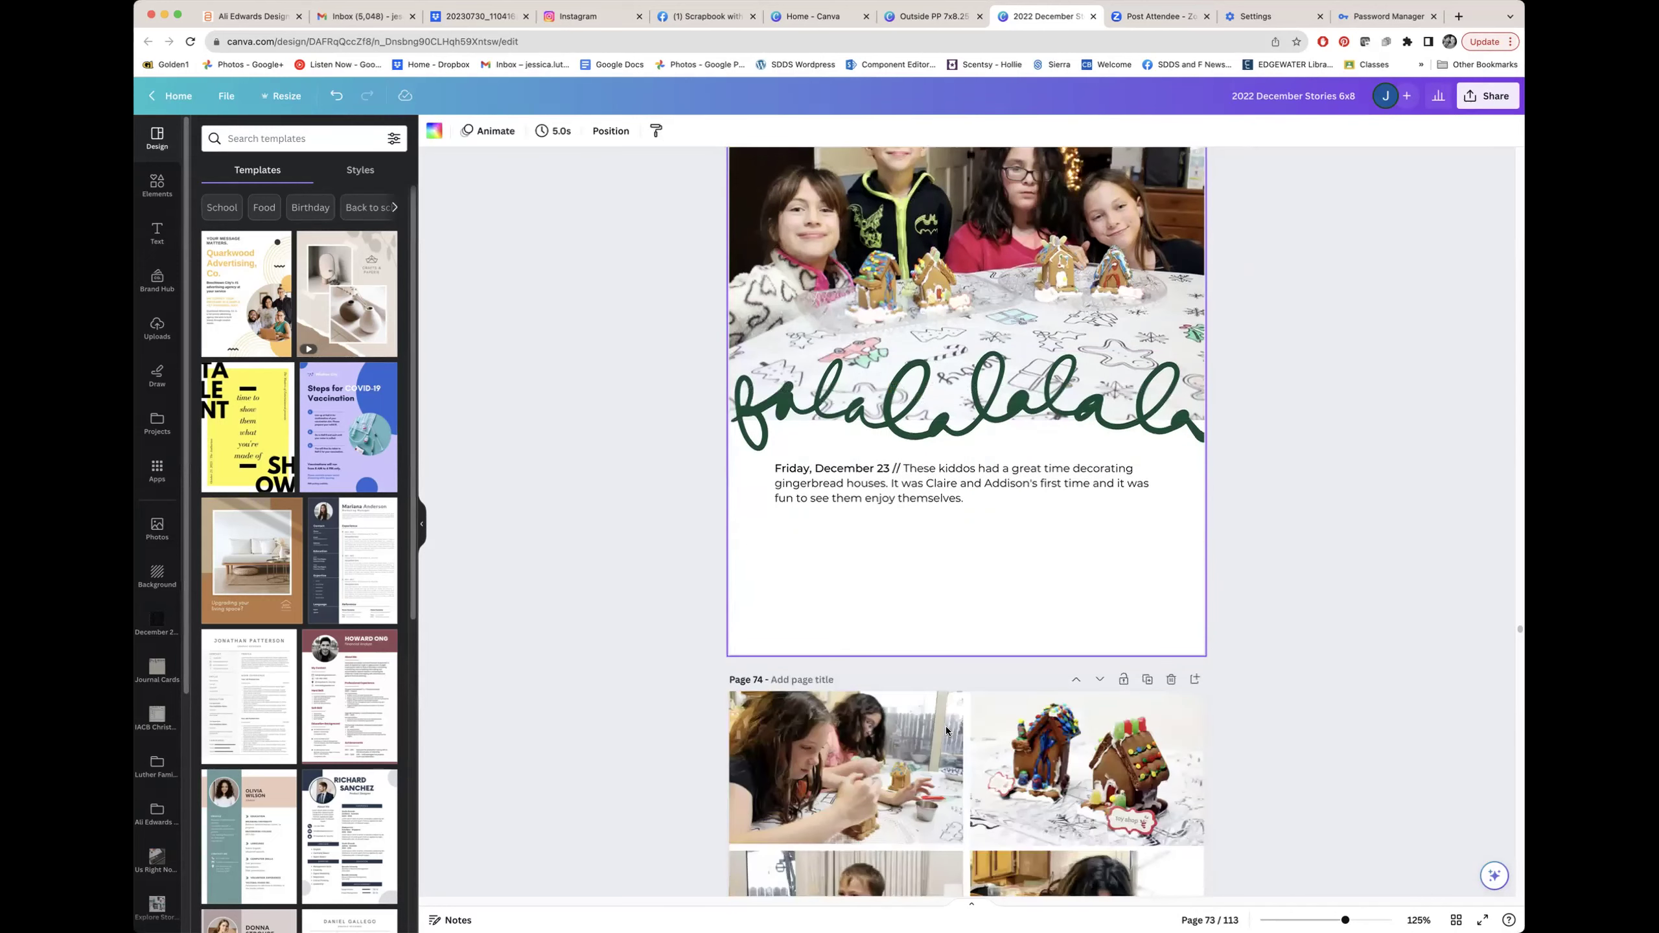
scroll(1253, 646, up, 4)
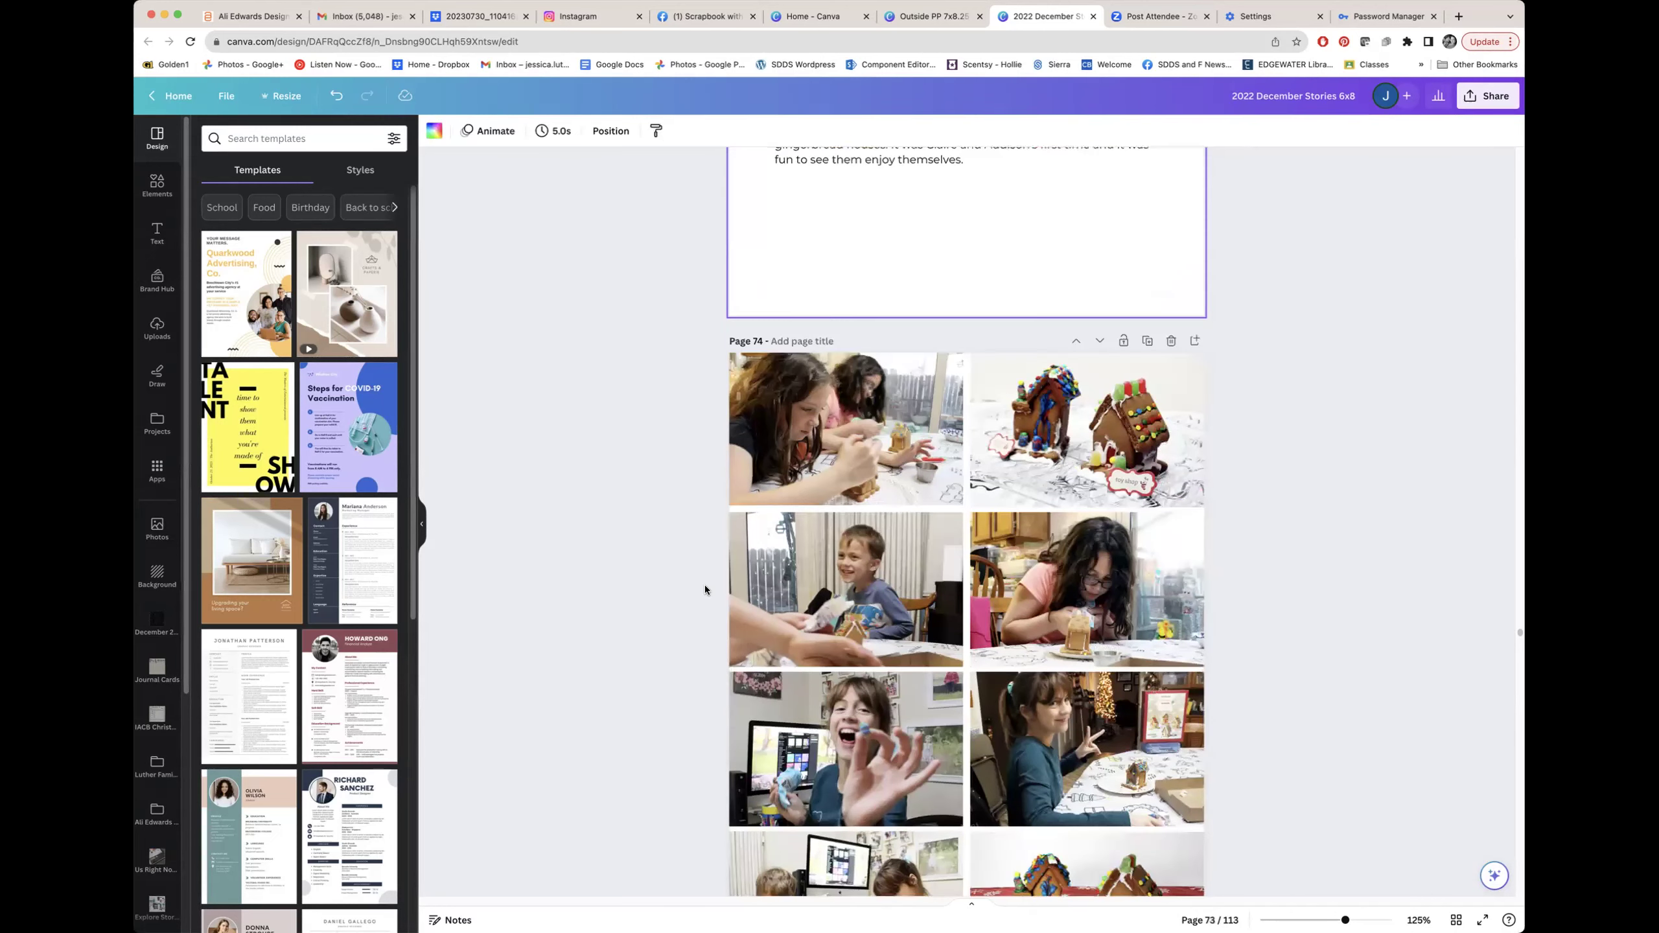
scroll(706, 585, down, 2)
scroll(685, 583, down, 1)
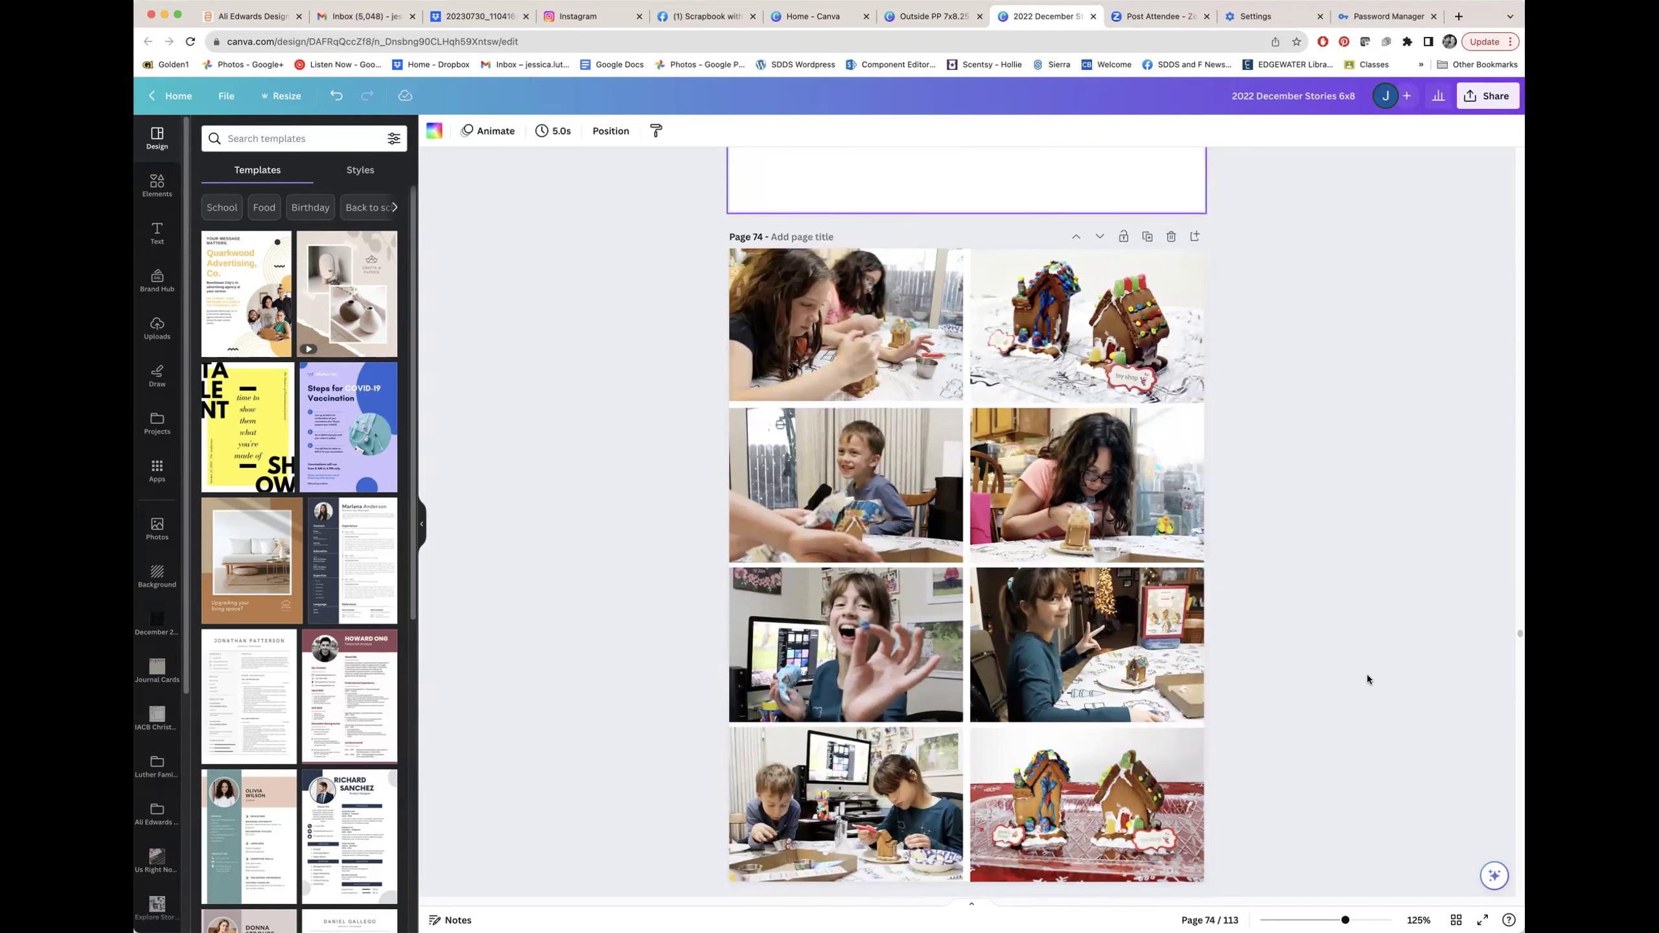
scroll(1366, 675, down, 1)
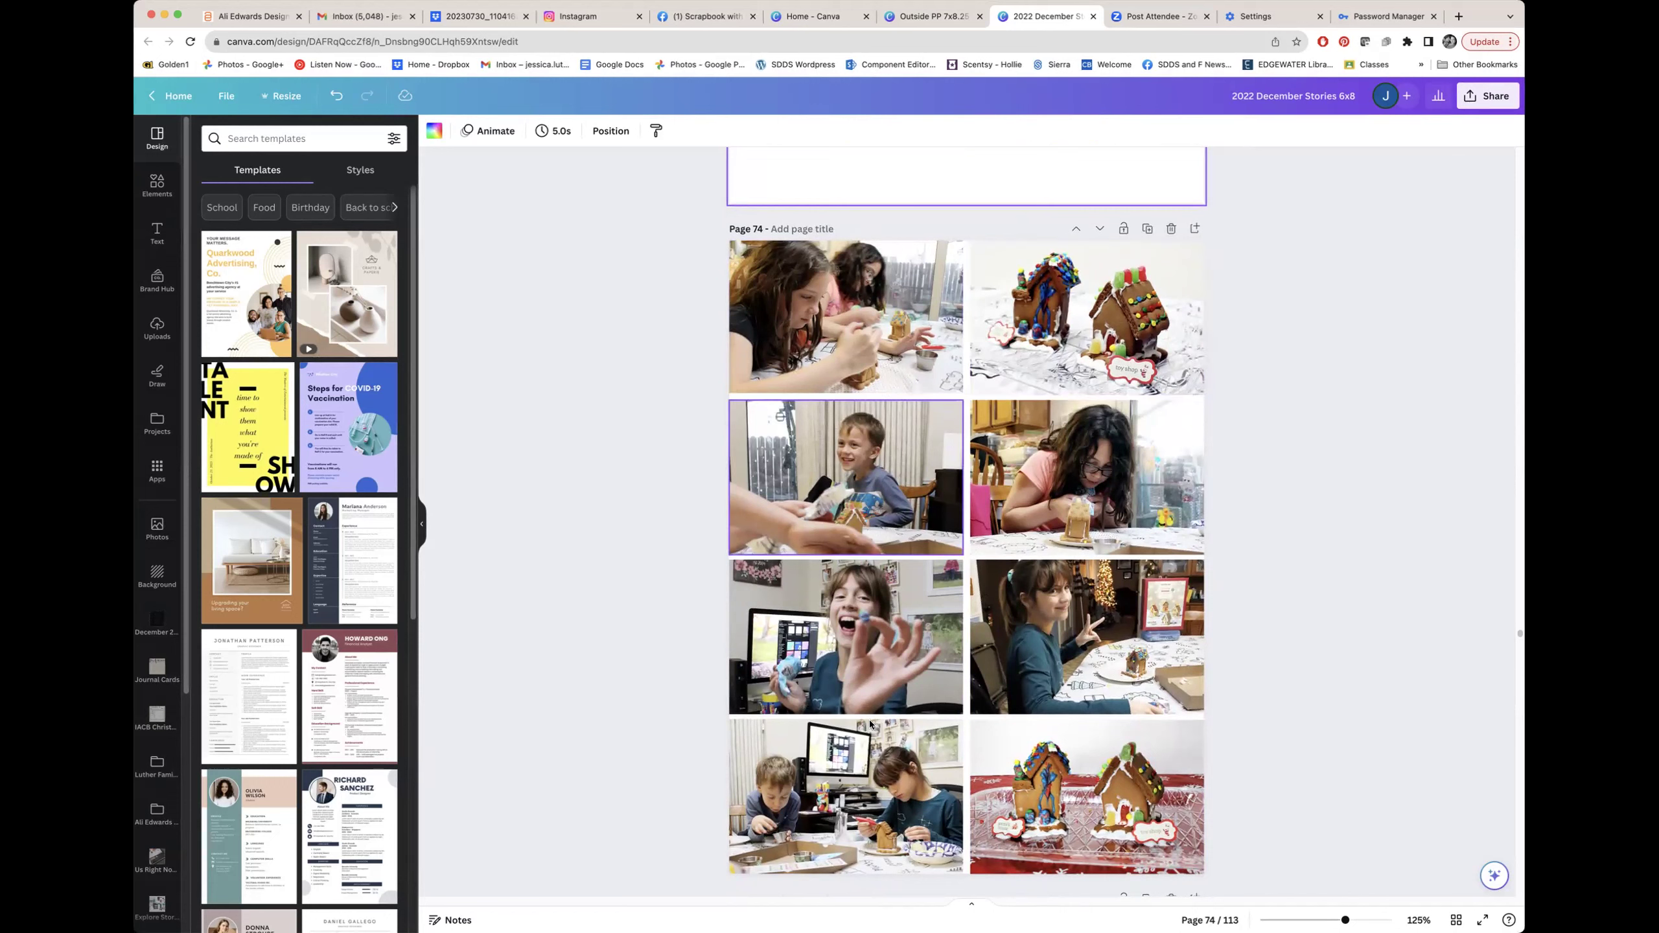
click(940, 382)
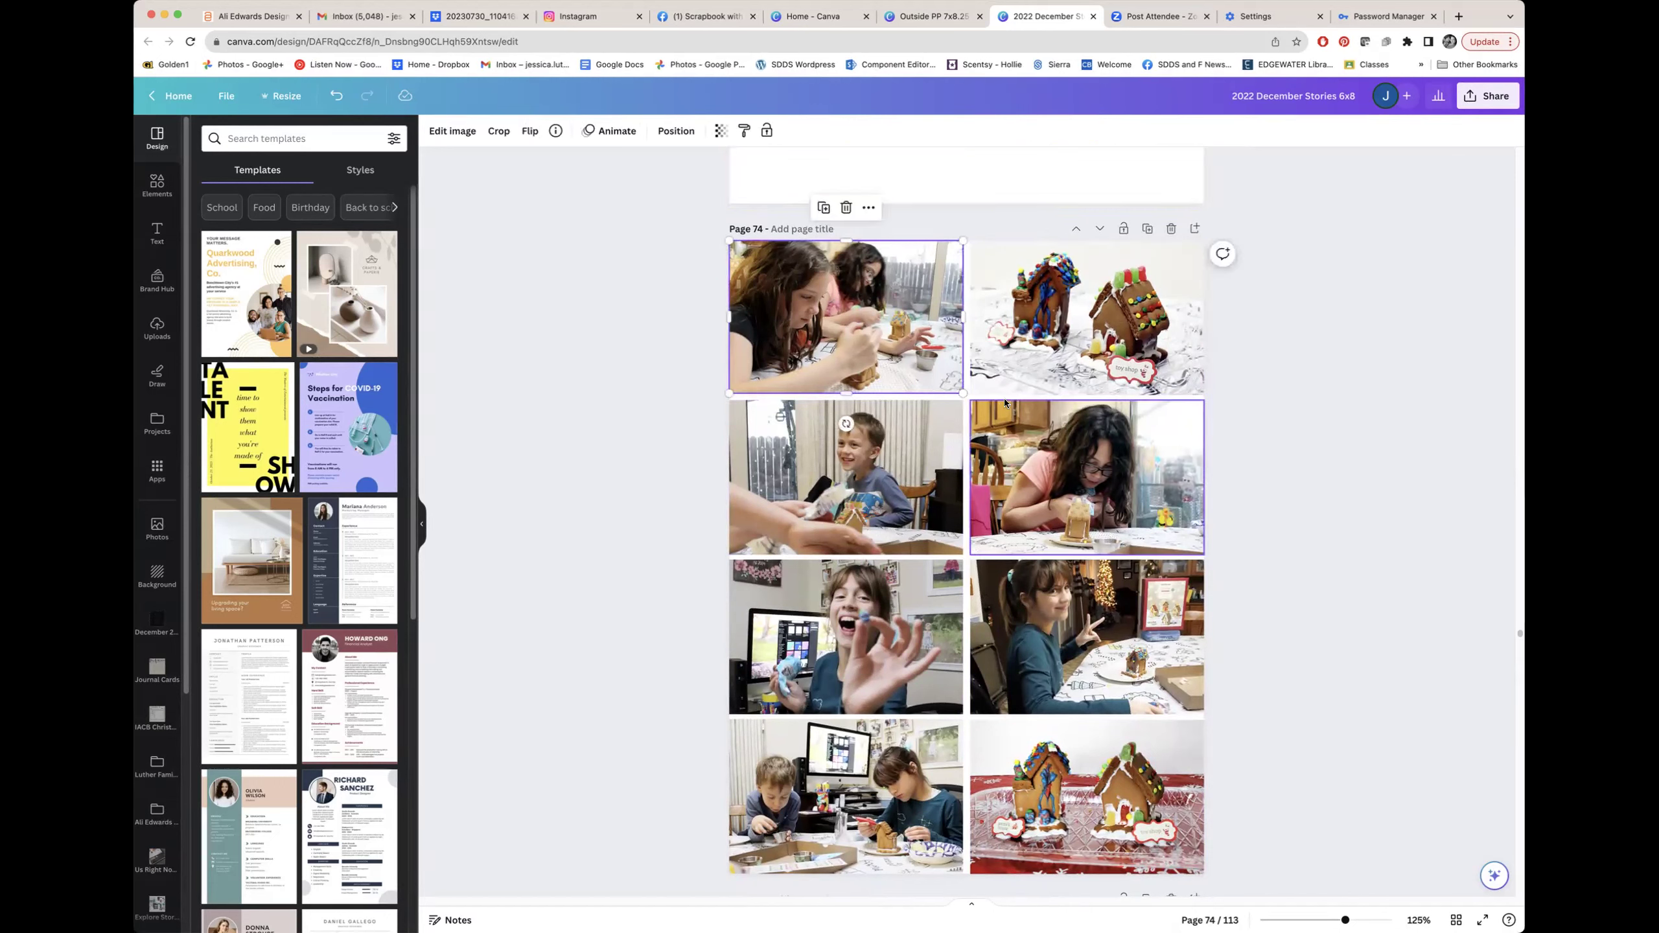
click(1320, 618)
Look over the Christmas Eve, December 24 journaling on the photo-less pages 75 and 76.
scroll(1319, 617, down, 4)
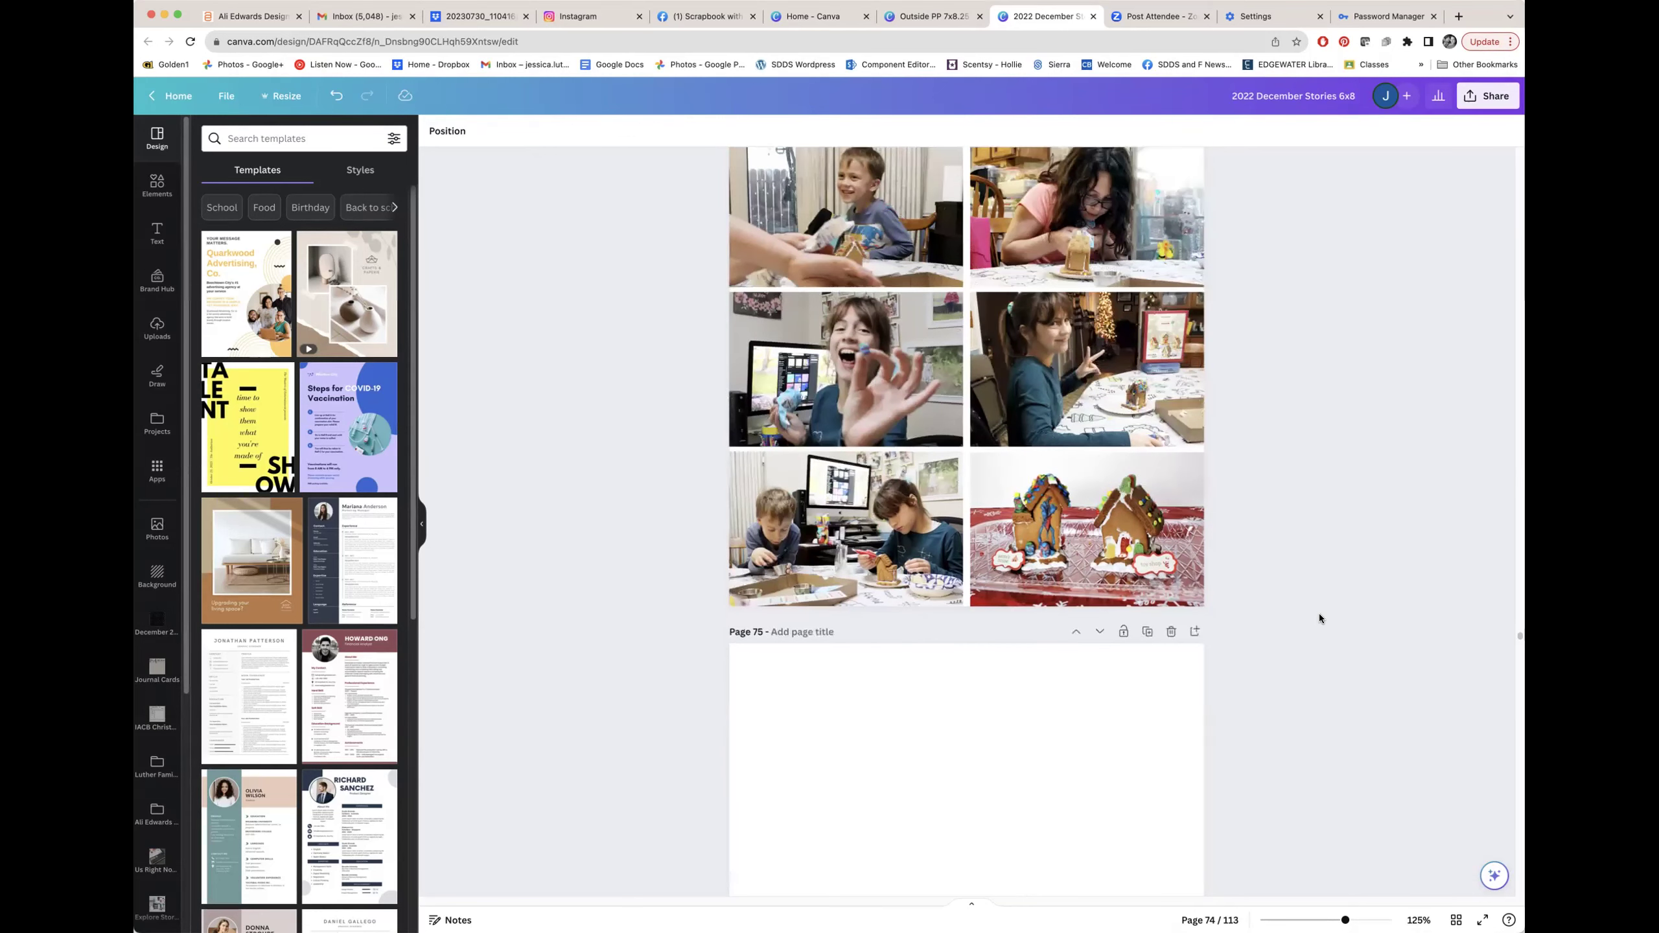
scroll(1319, 614, down, 8)
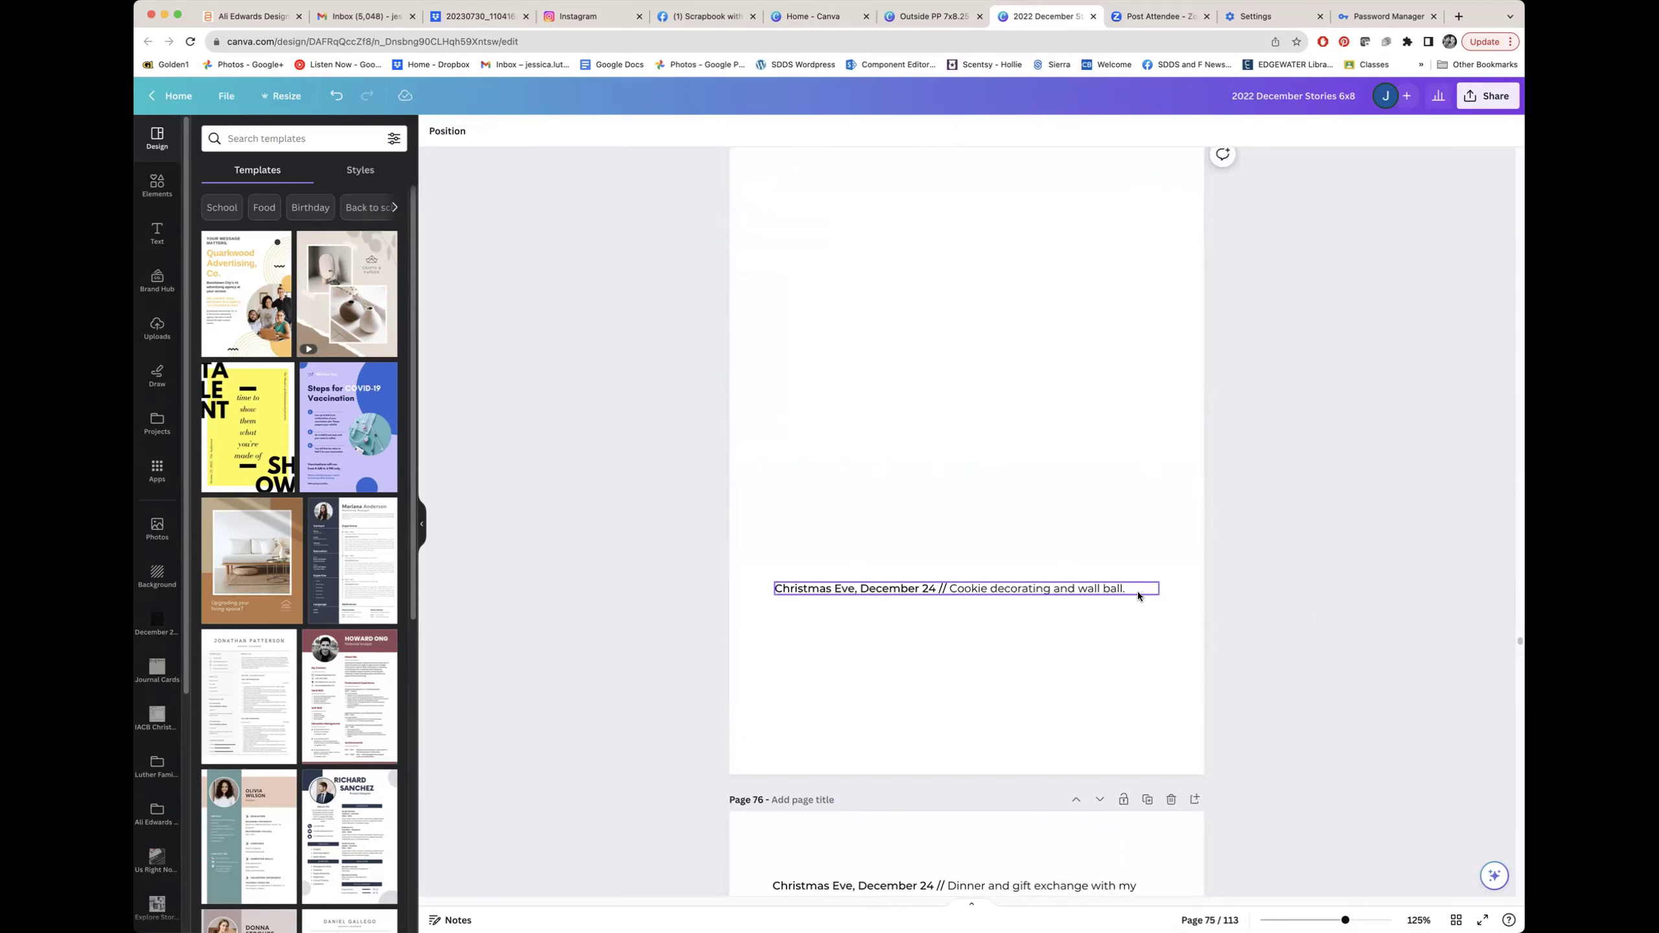
scroll(1138, 593, down, 9)
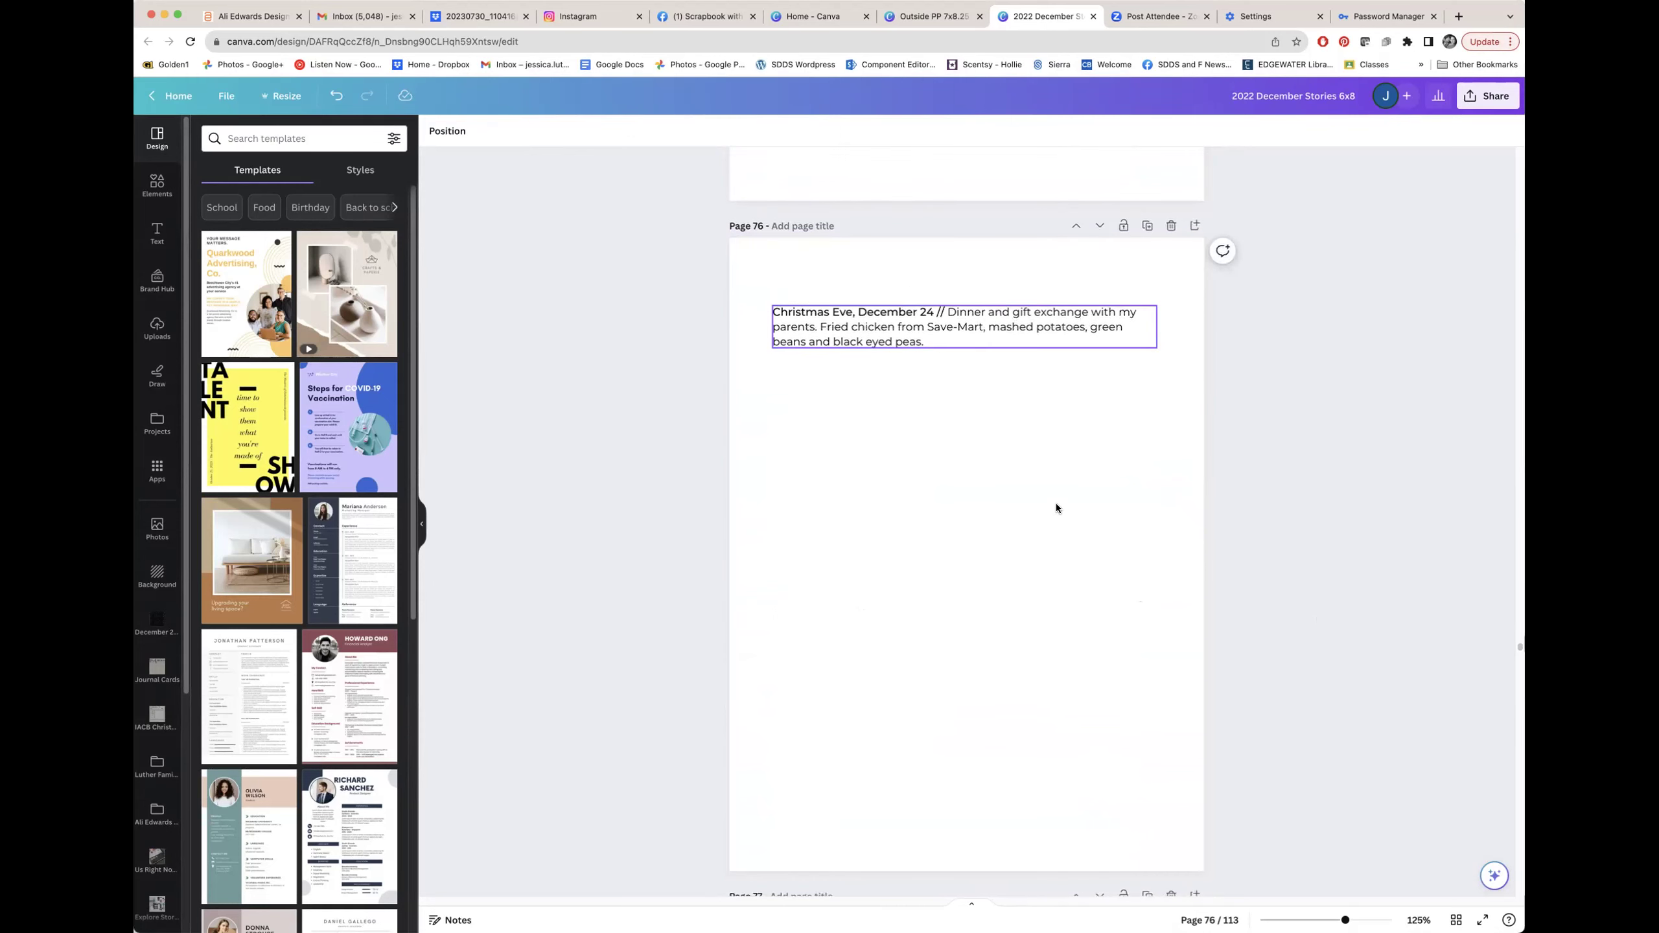
scroll(1057, 508, down, 4)
Review page 77's Christmas morning journaling and photo collage against page 78's gift-opening photos, returning to page 77.
scroll(1057, 508, down, 5)
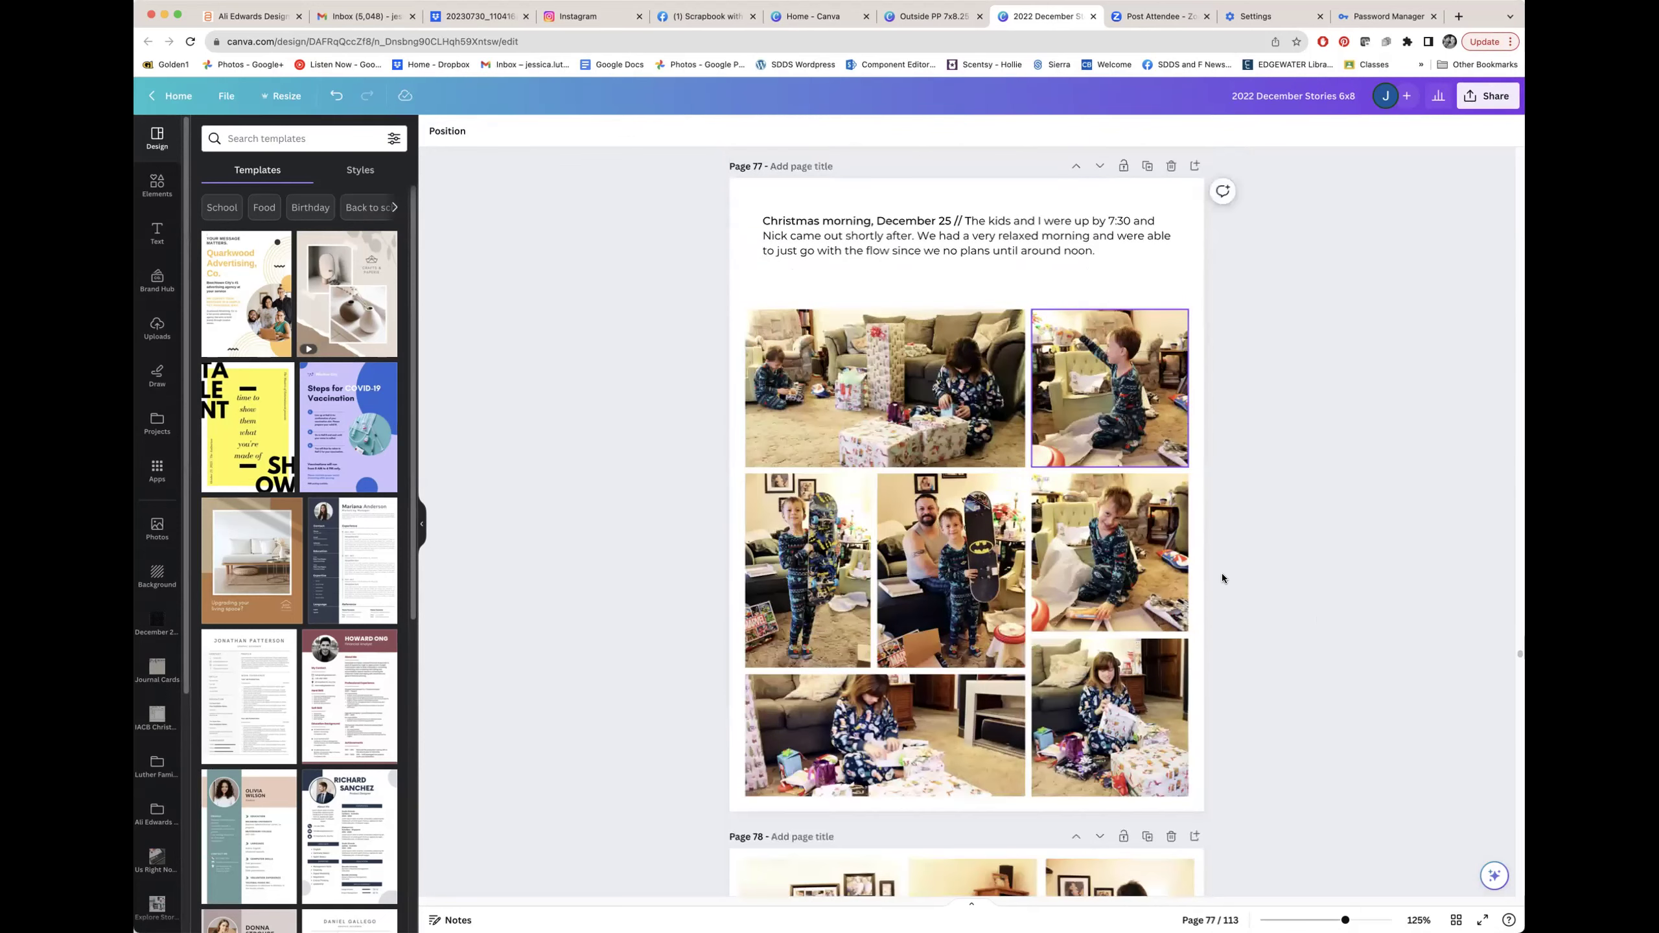
scroll(1278, 597, down, 10)
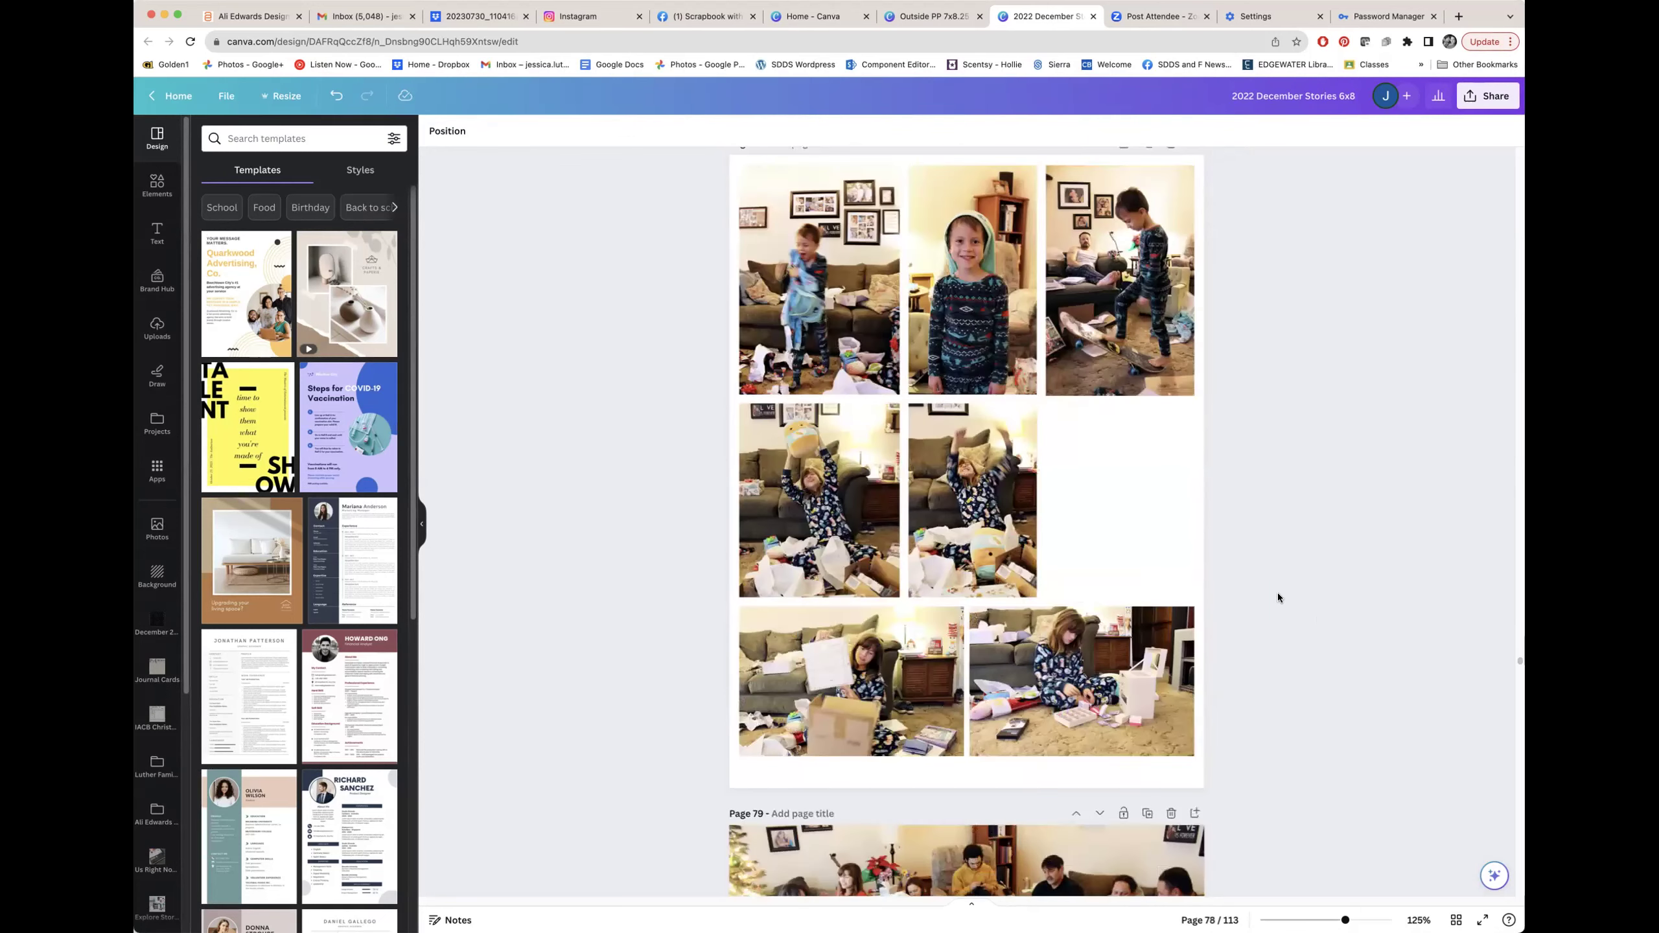
scroll(1278, 593, up, 1)
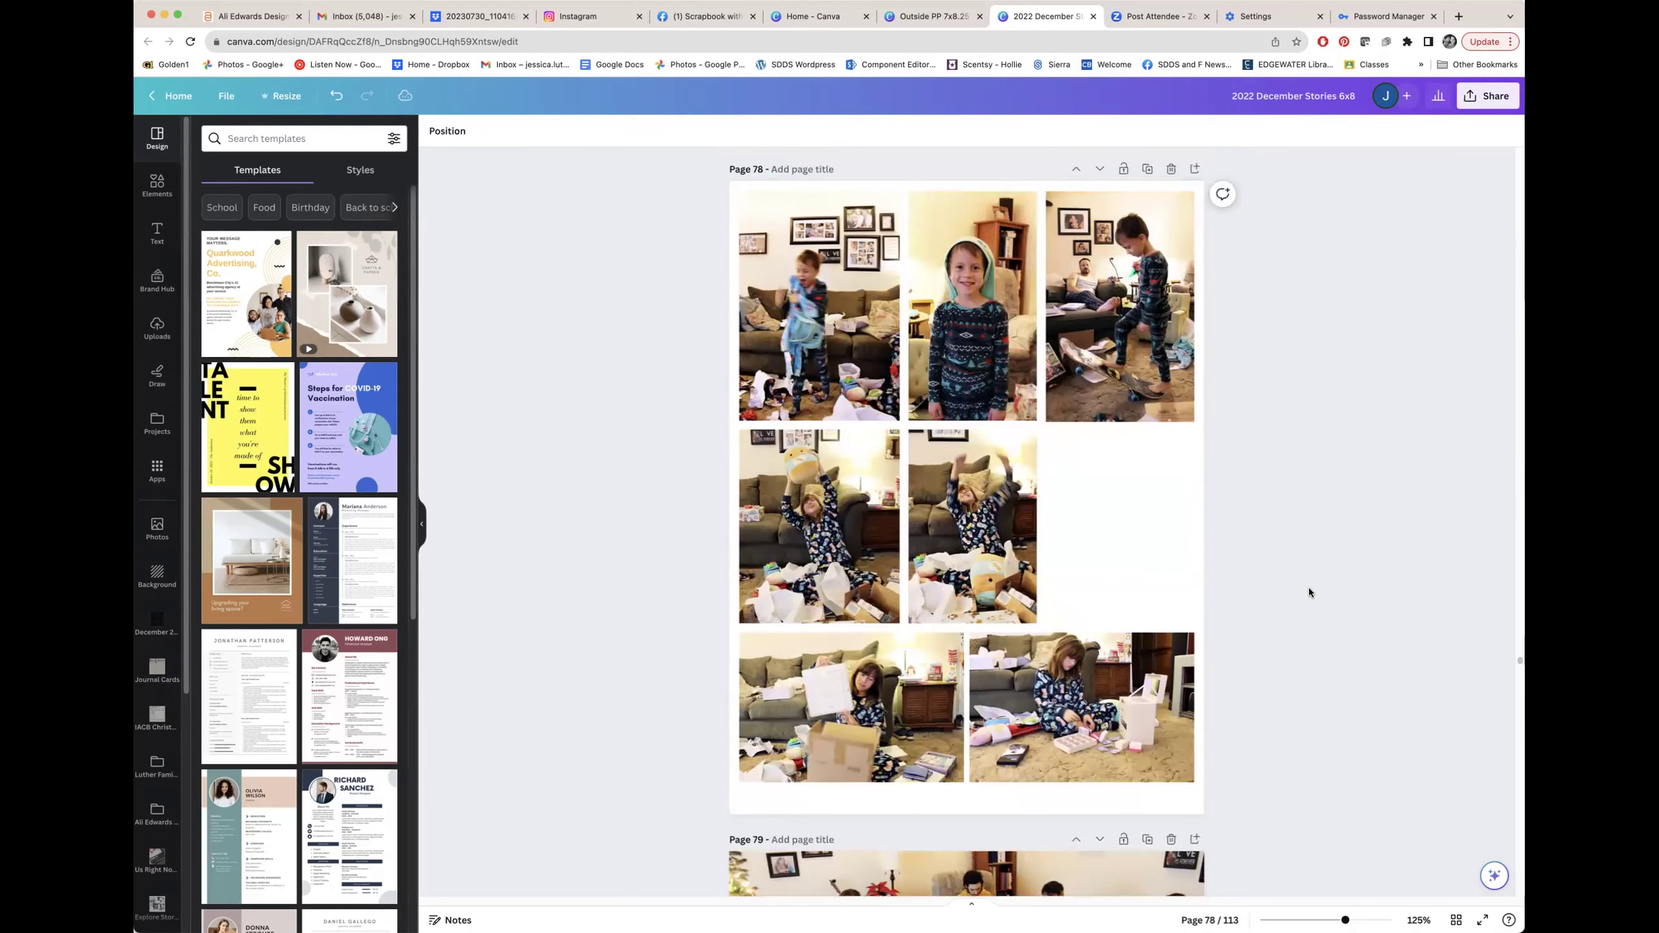
scroll(1309, 593, up, 7)
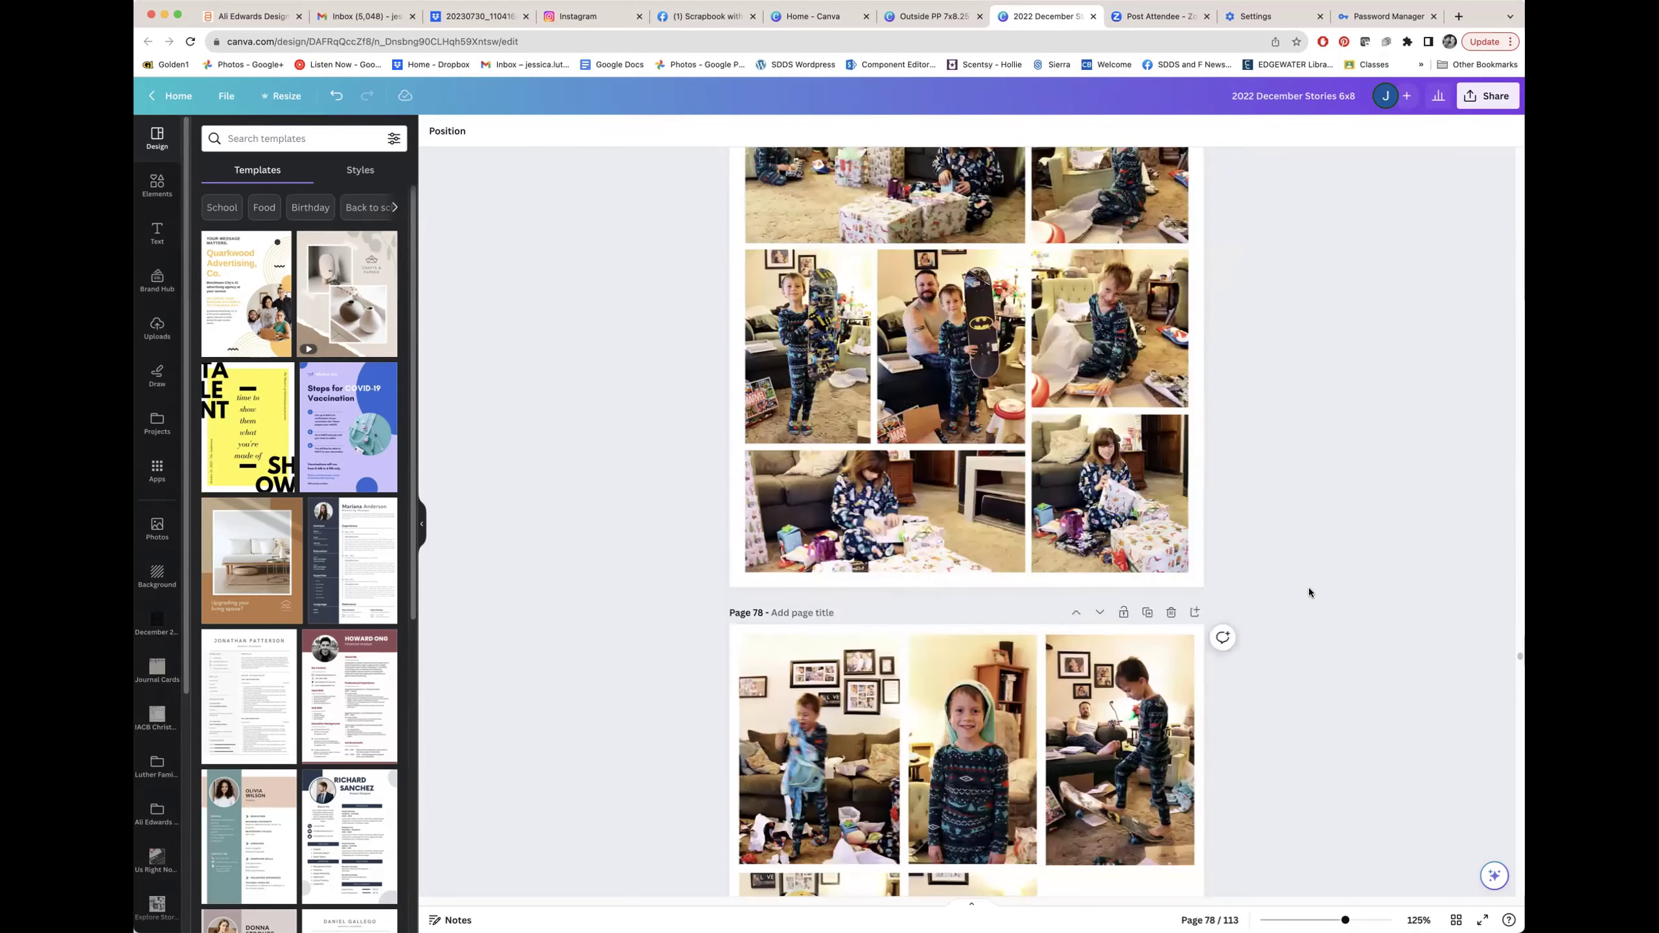
scroll(1309, 588, up, 4)
scroll(1186, 314, up, 1)
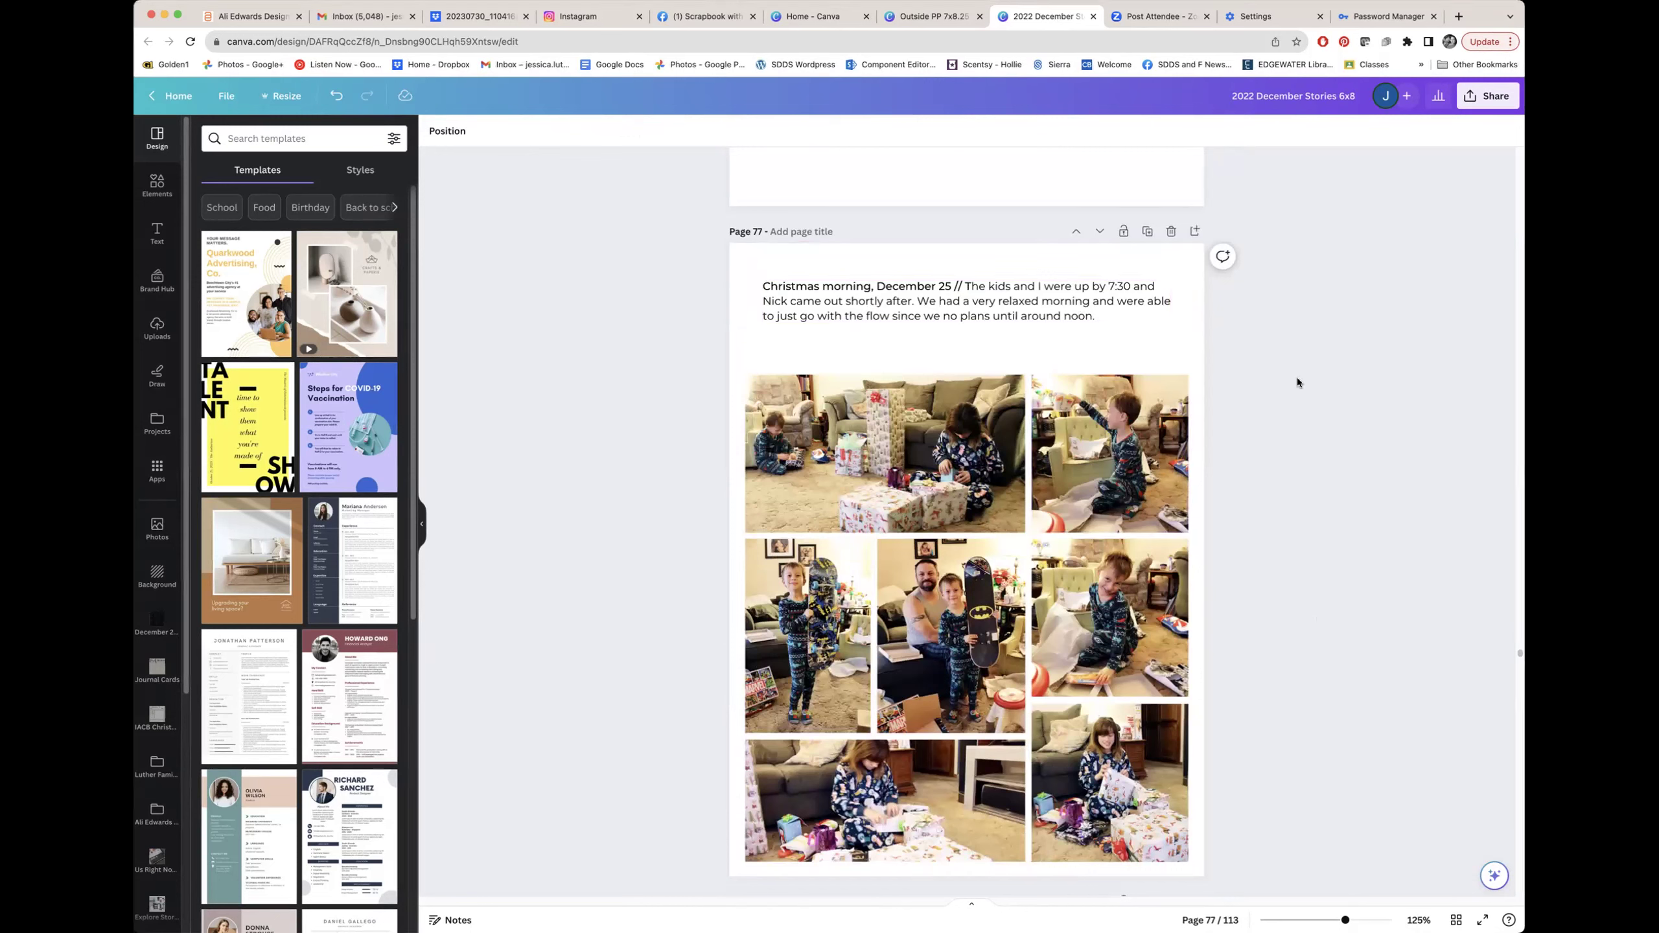
Continue through page 78's gift-opening collage to examine page 79's "Christmas Mid-day" photos and journaling.
scroll(1227, 525, down, 7)
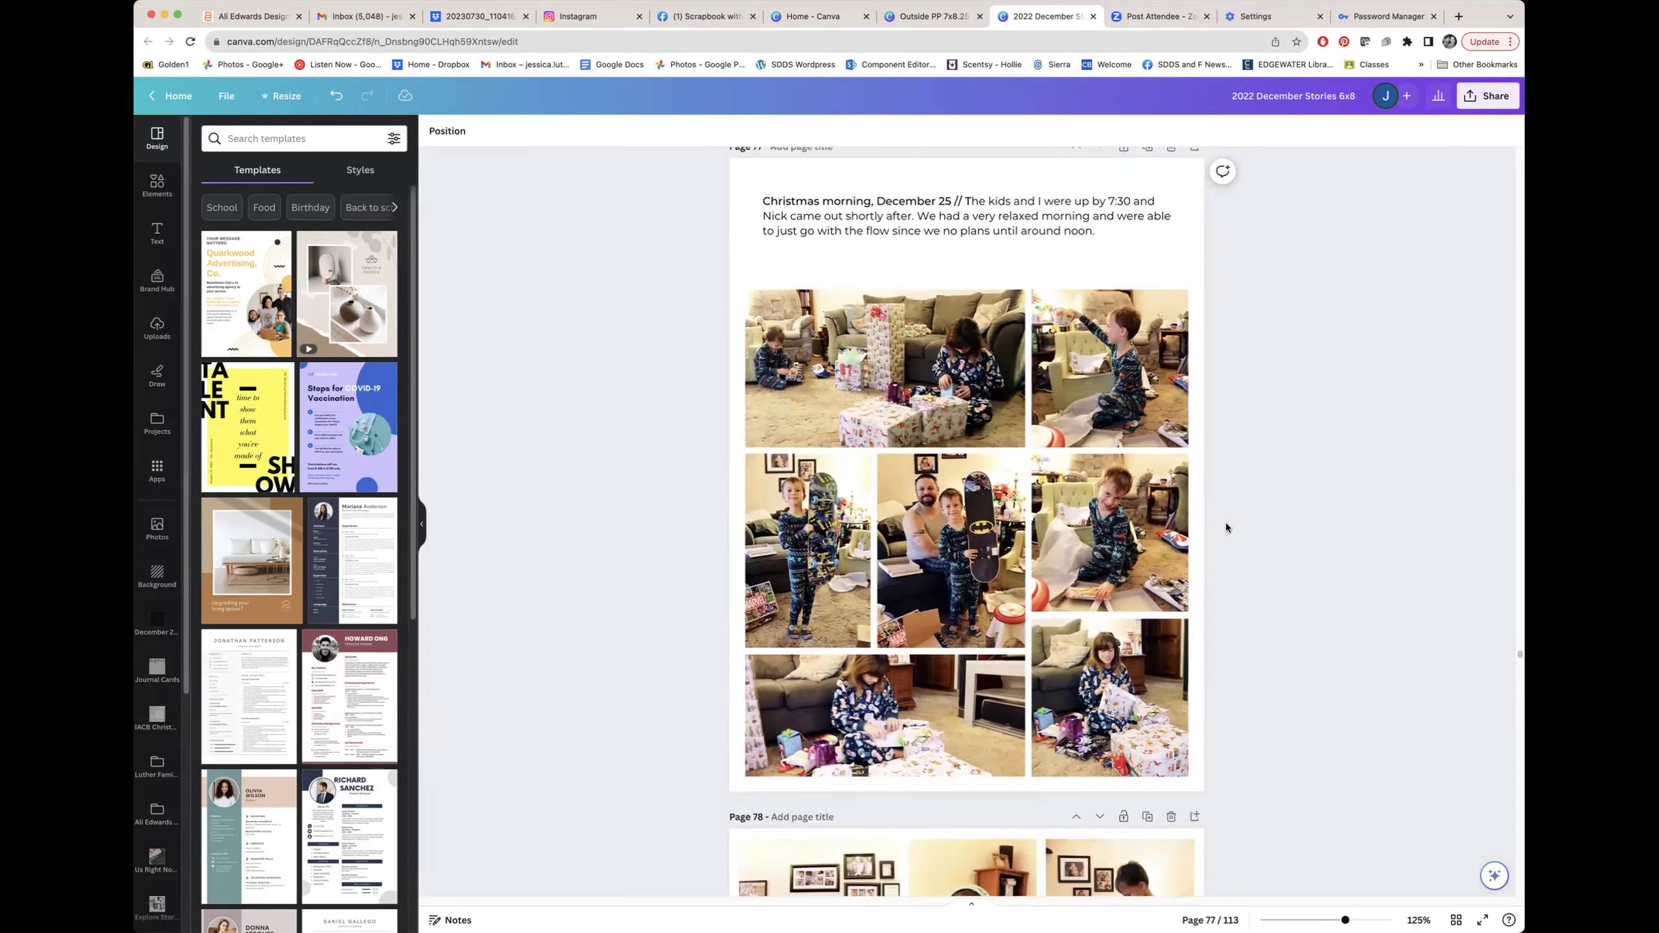
scroll(1226, 527, down, 3)
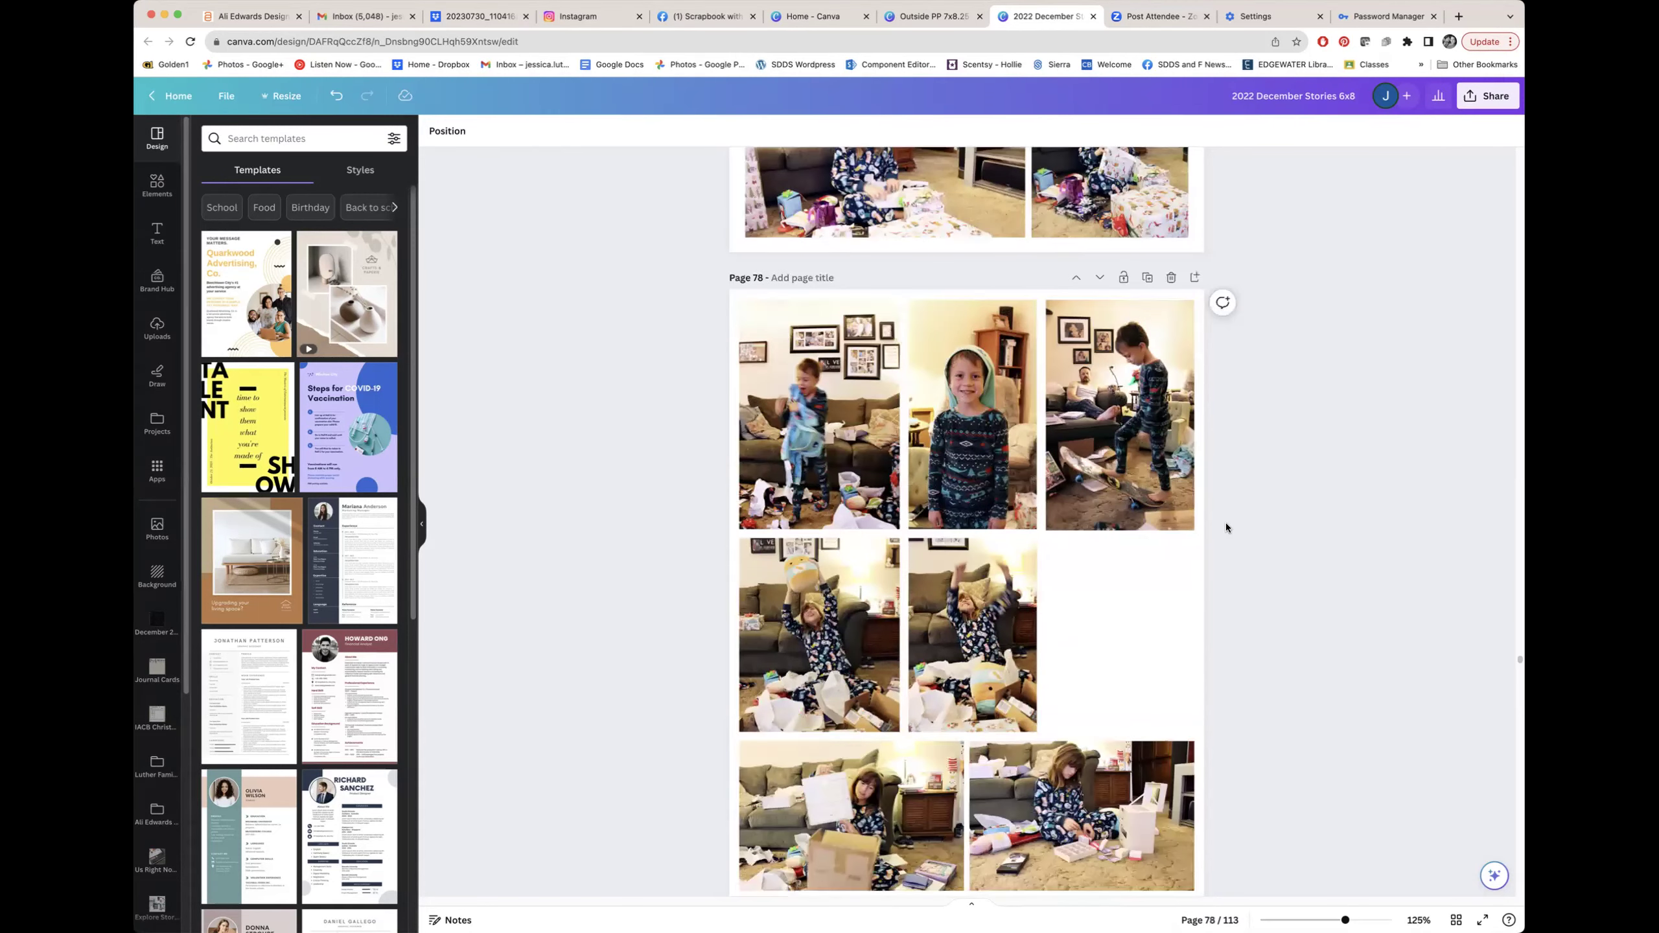
scroll(1226, 527, down, 5)
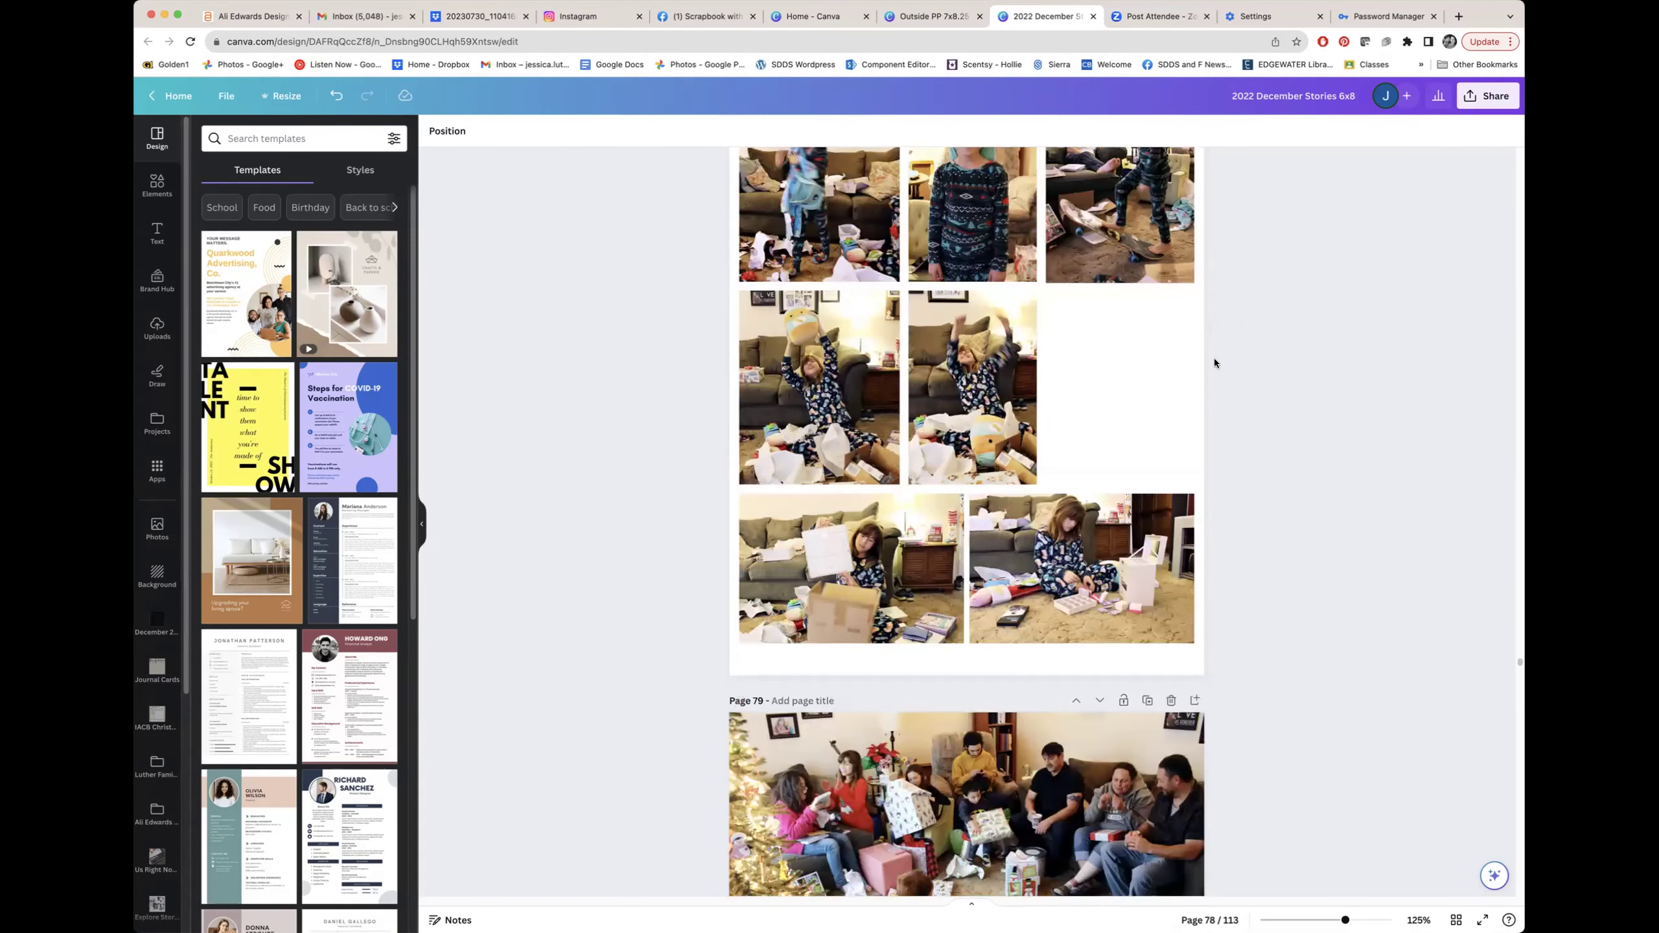
scroll(1213, 358, down, 10)
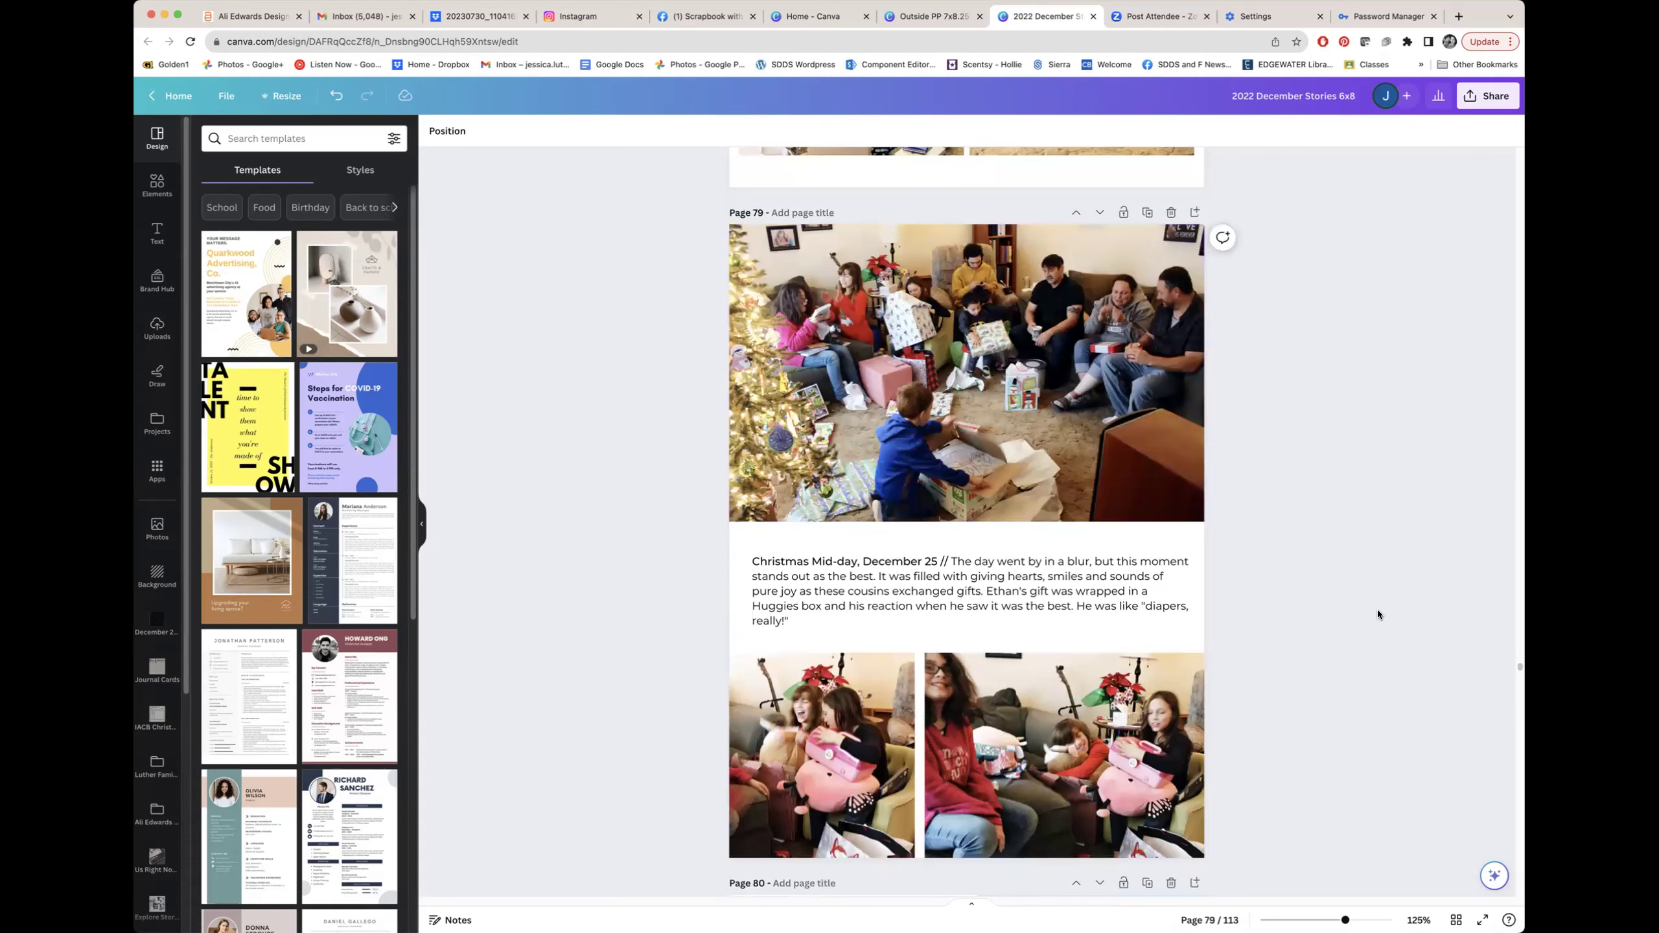
scroll(1371, 684, down, 2)
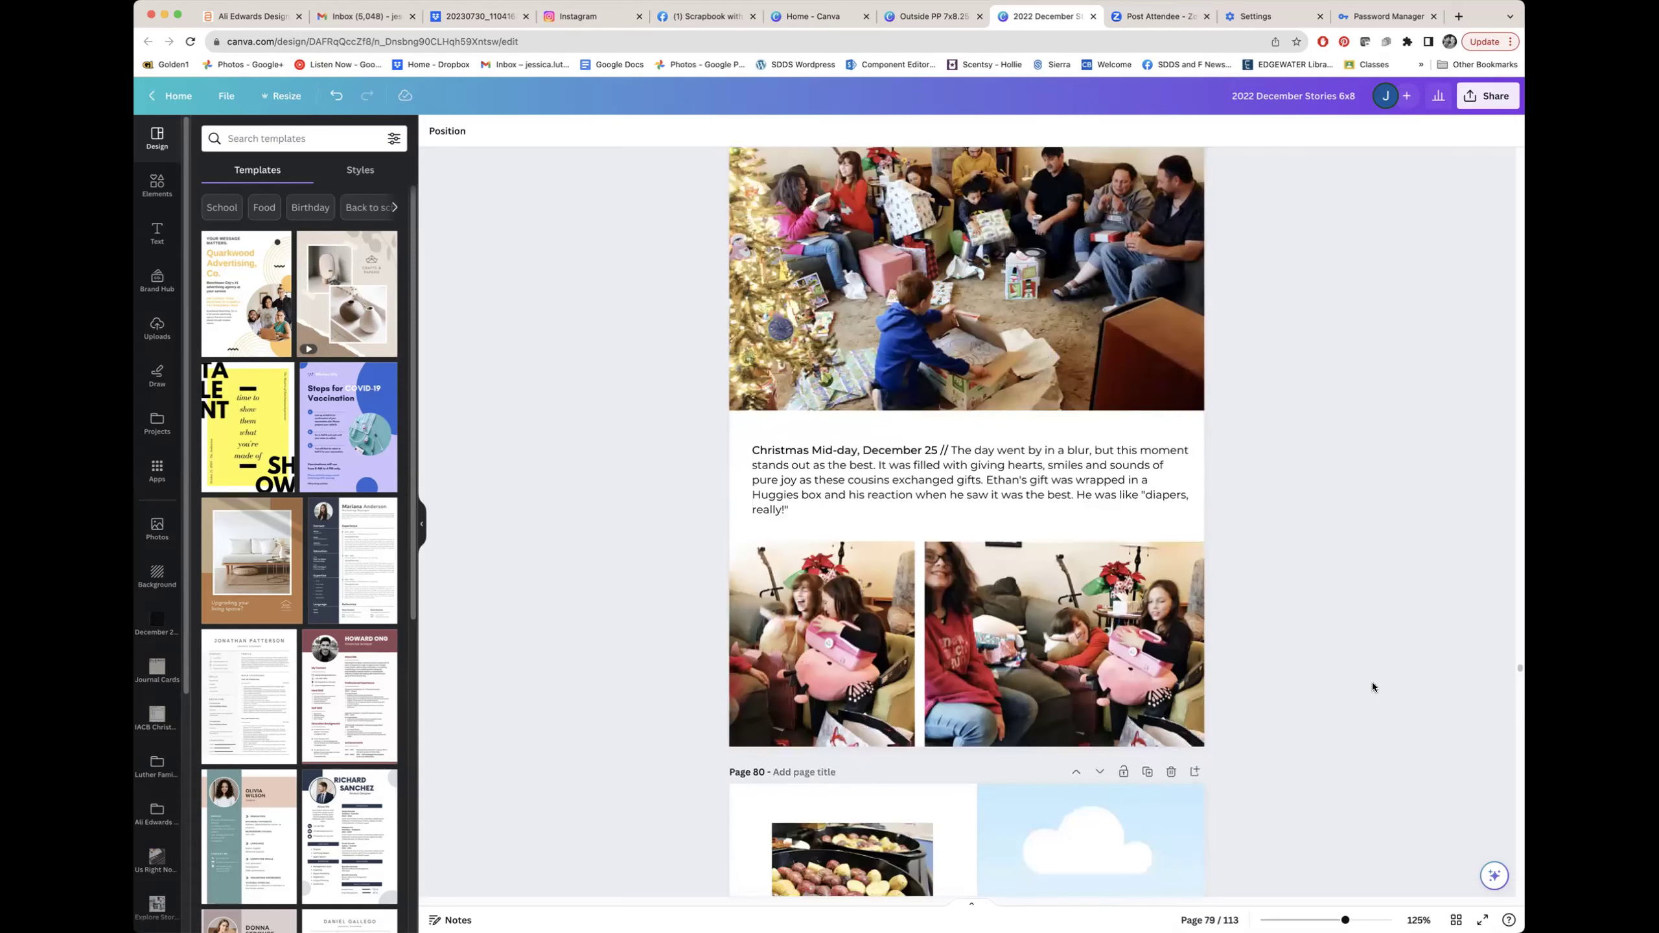
Move page 80's "Christmas afternoon/evening, December 25" caption slightly lower beneath the photo placeholder and clear the selection.
scroll(1372, 681, down, 12)
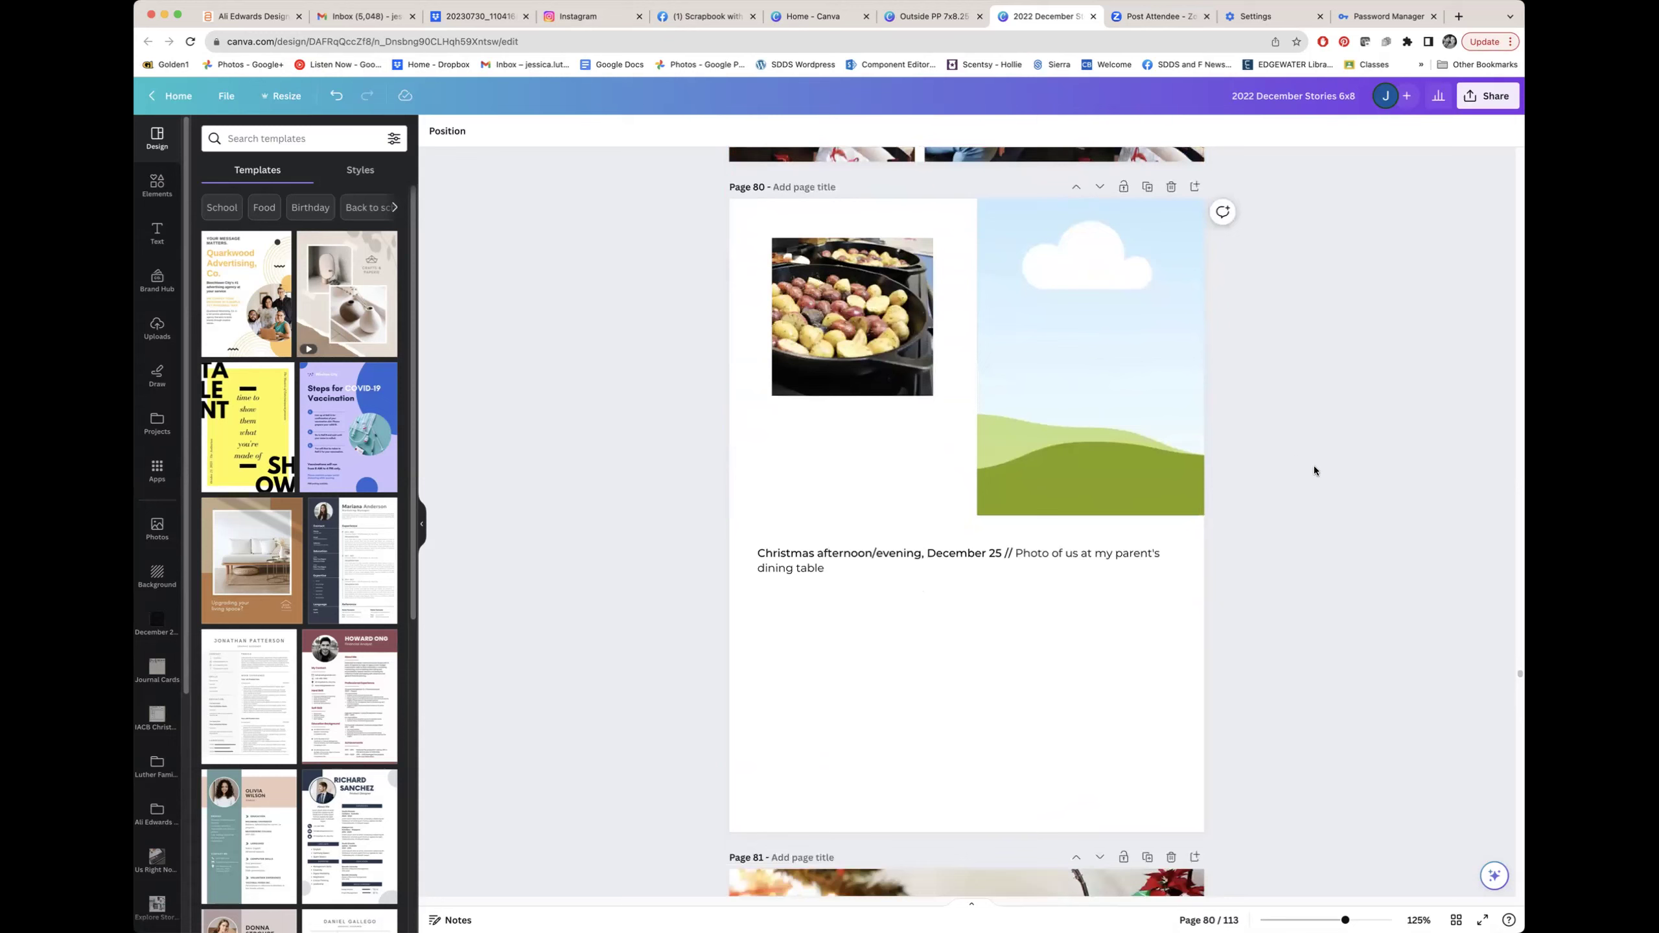
scroll(1346, 464, down, 1)
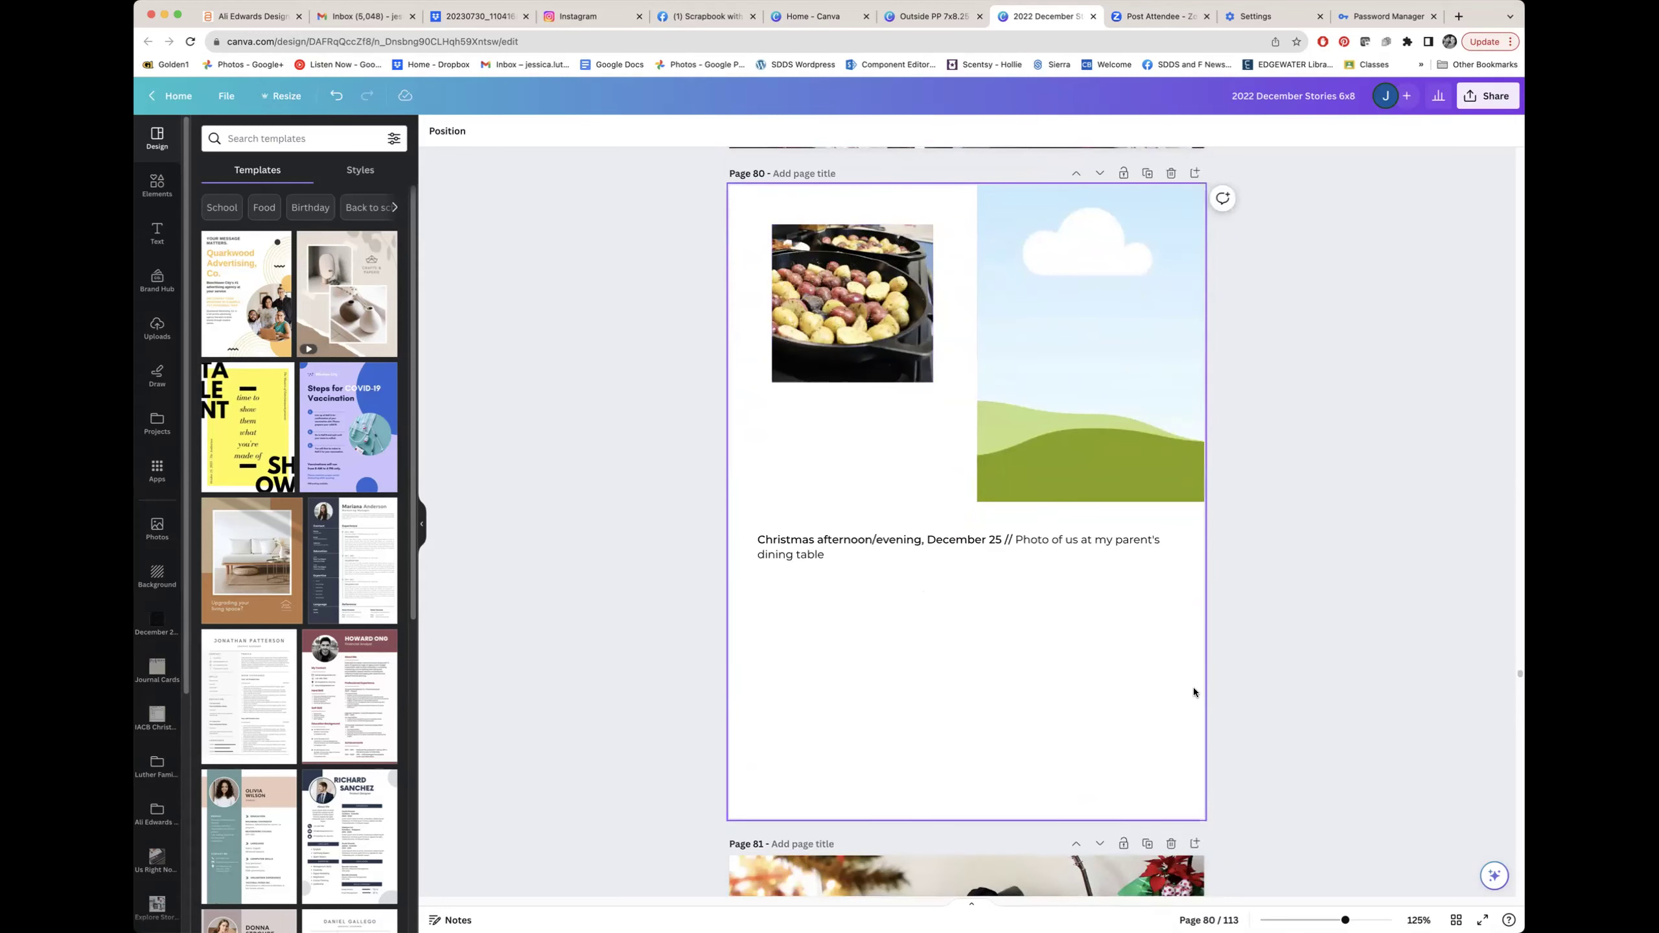
click(988, 540)
drag(988, 540, 988, 560)
click(1242, 635)
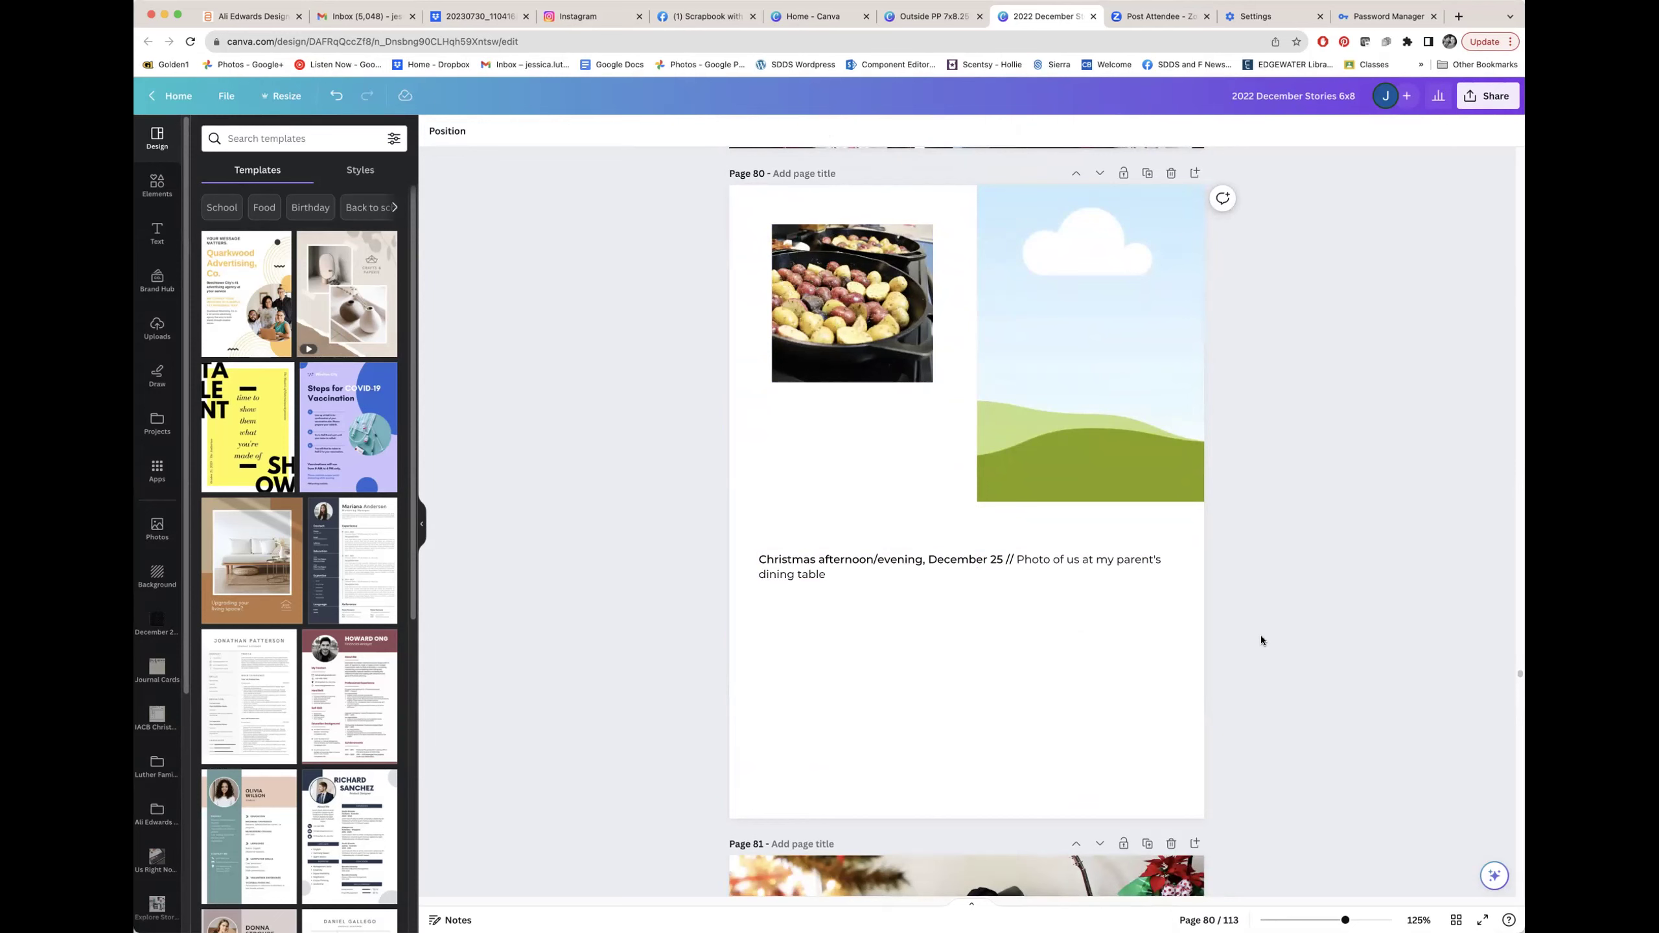
Look over page 81's banner photo and Tuesday, December 27 sleepover journaling.
scroll(1260, 636, down, 5)
scroll(1260, 635, down, 4)
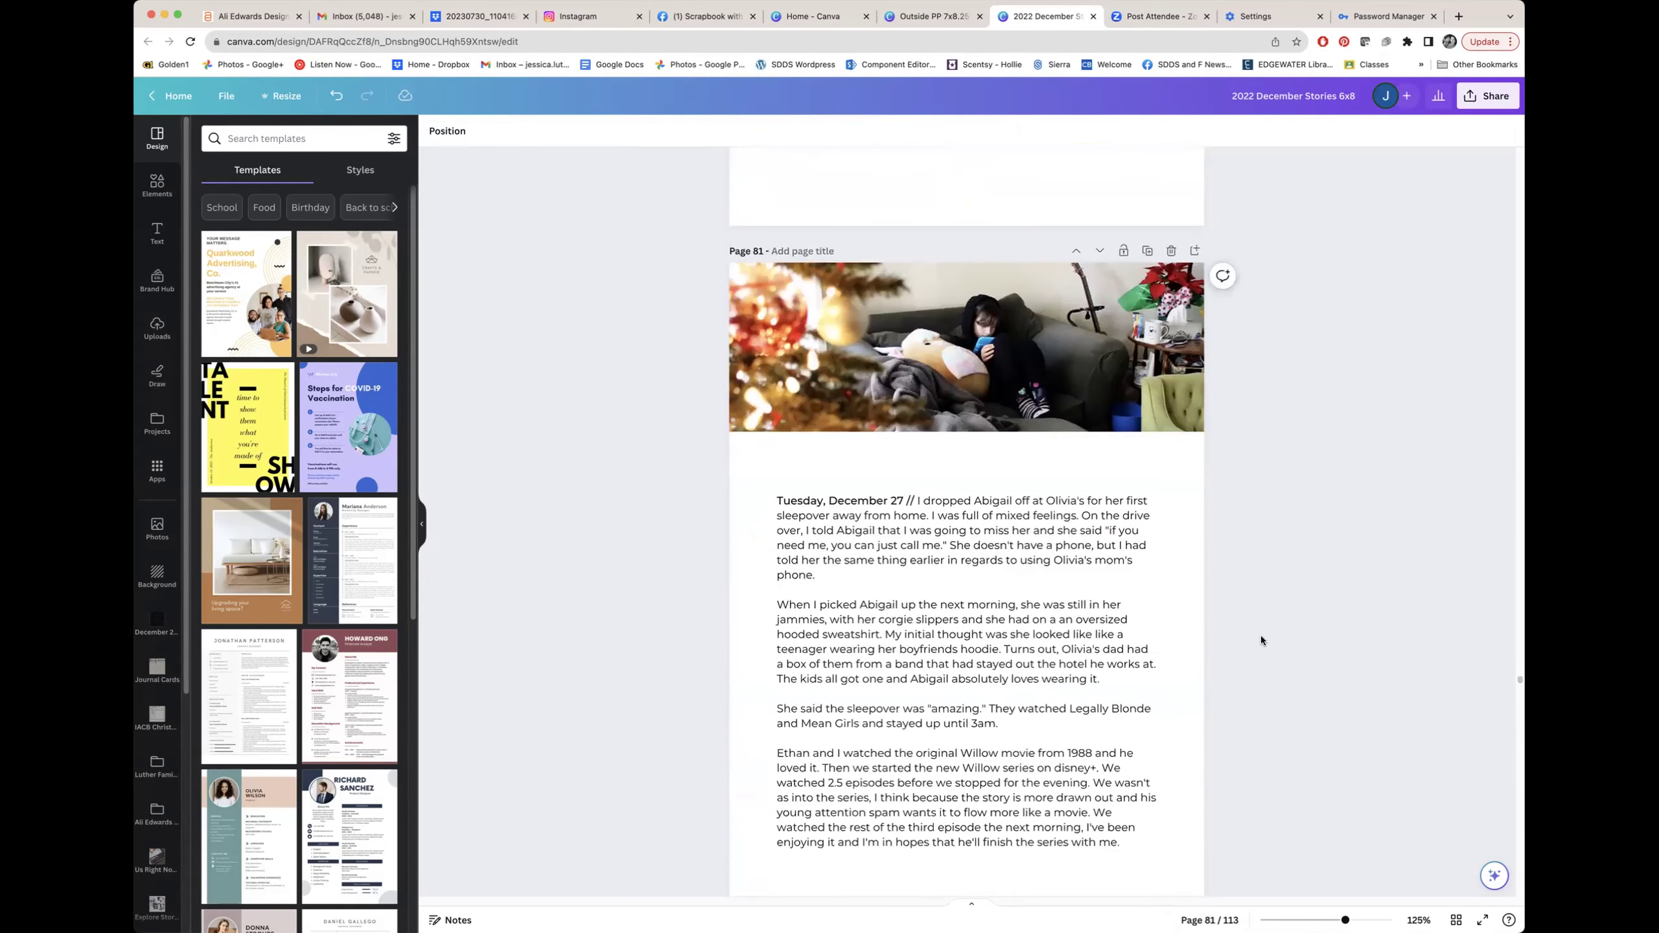
scroll(1208, 450, down, 2)
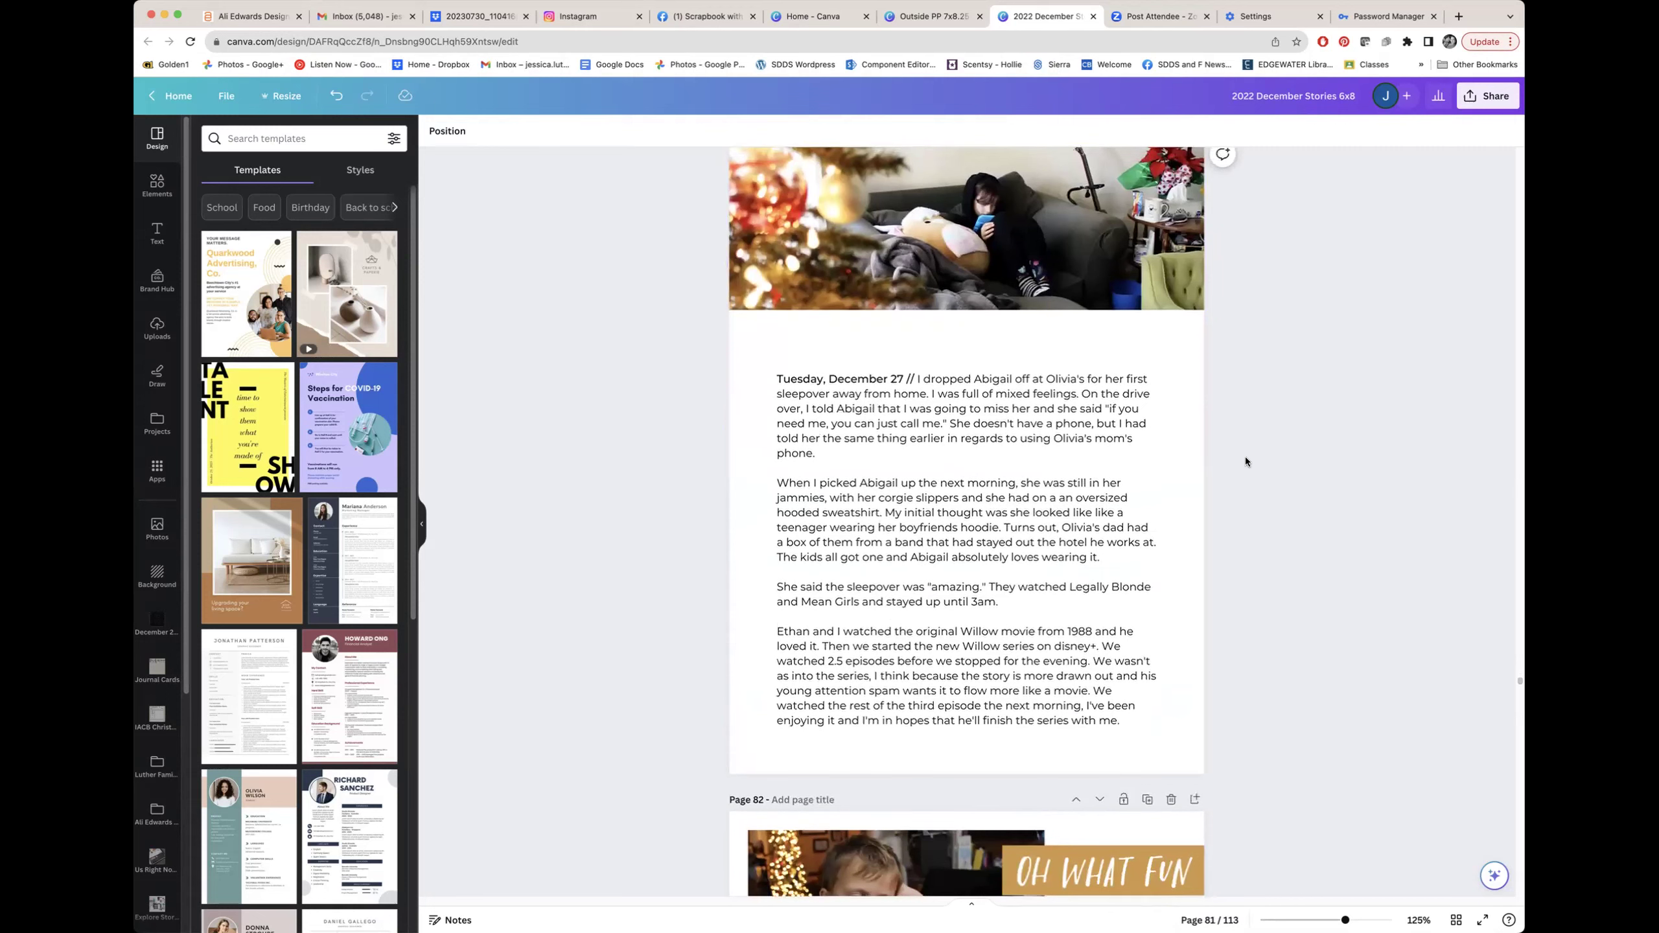
scroll(1244, 461, up, 2)
drag(1268, 366, 849, 644)
click(1169, 627)
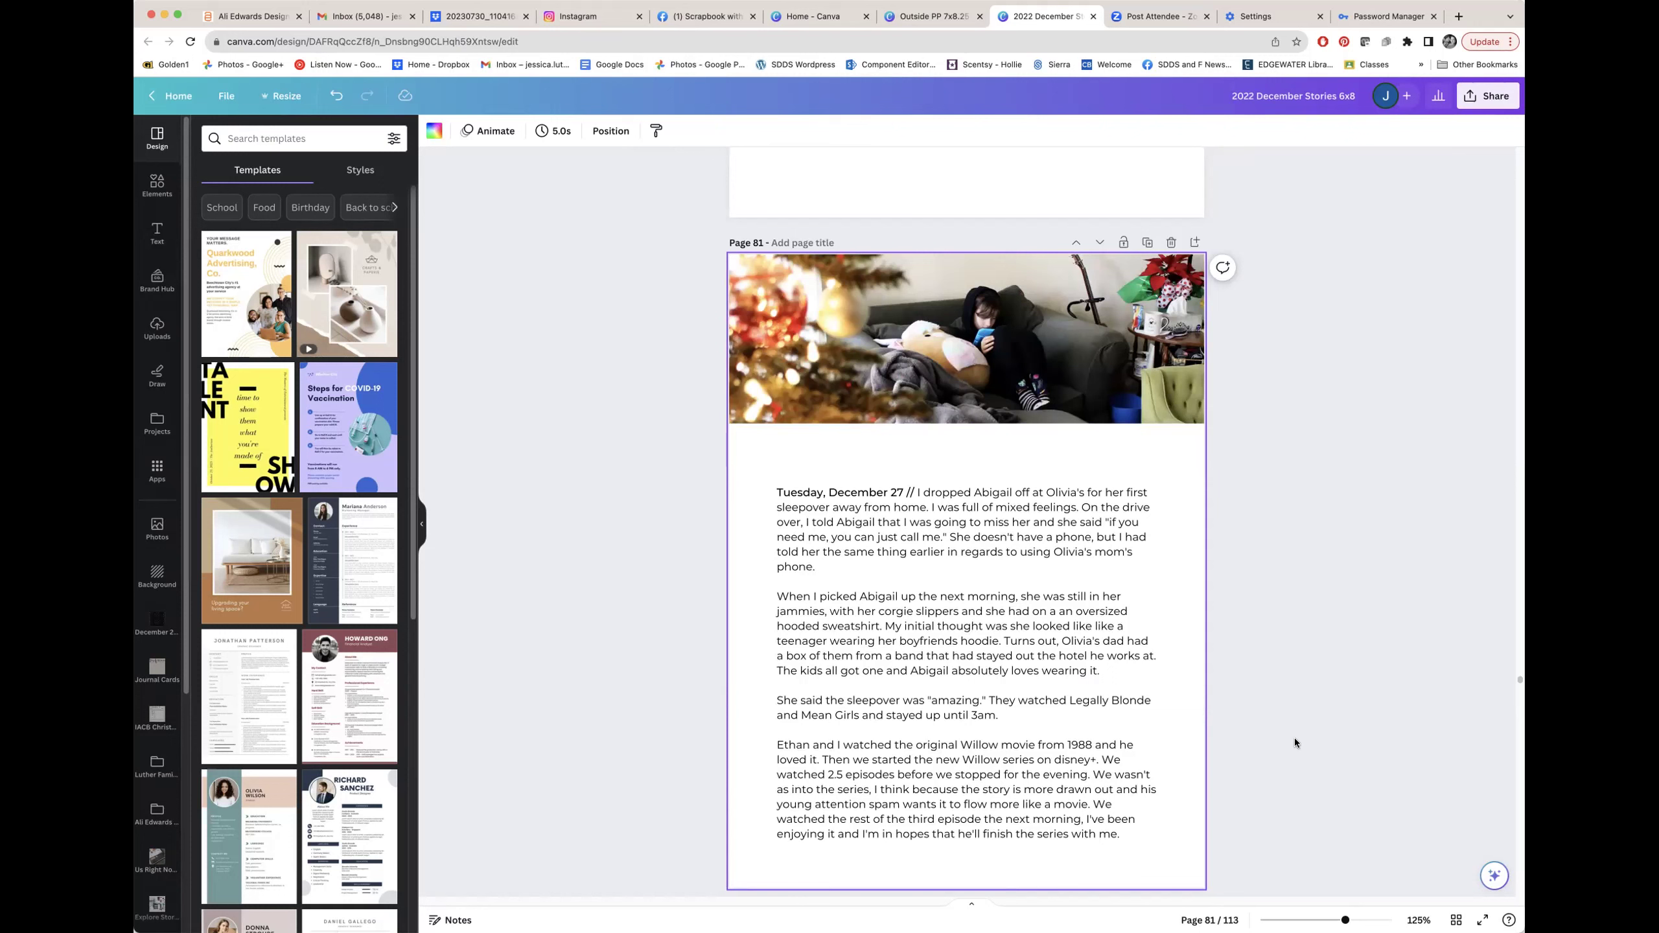
scroll(1294, 738, down, 3)
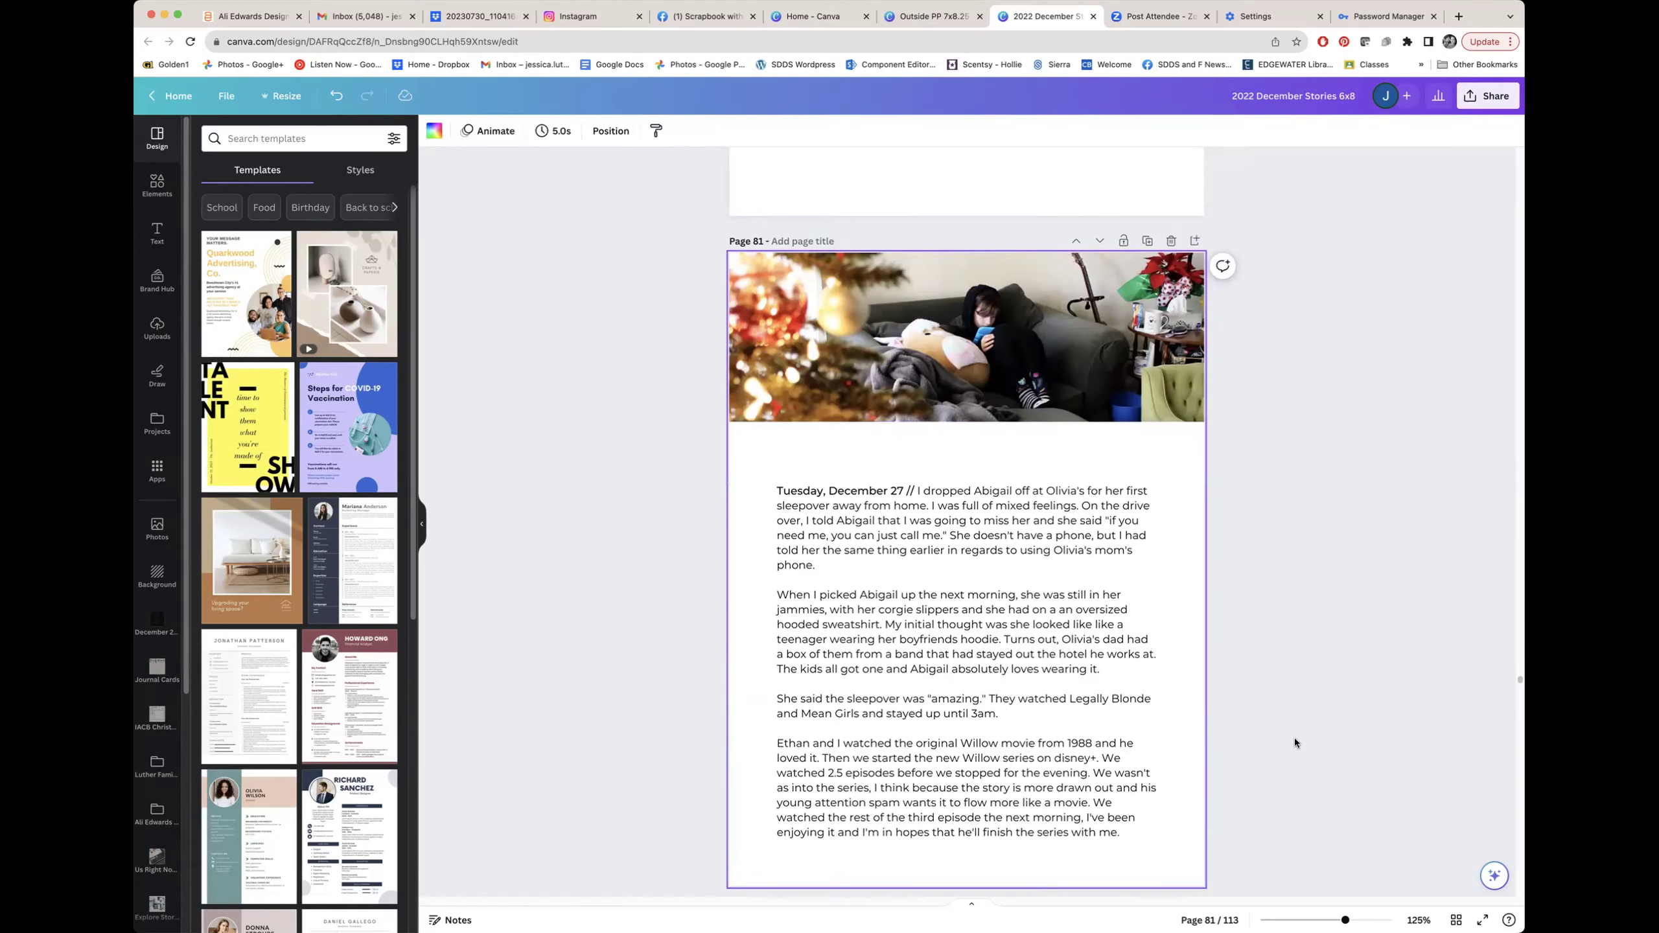
Compare page 81 with the neighbouring pages 80 and 82, returning to page 81's December 27 story.
scroll(1232, 634, up, 10)
scroll(1233, 633, down, 15)
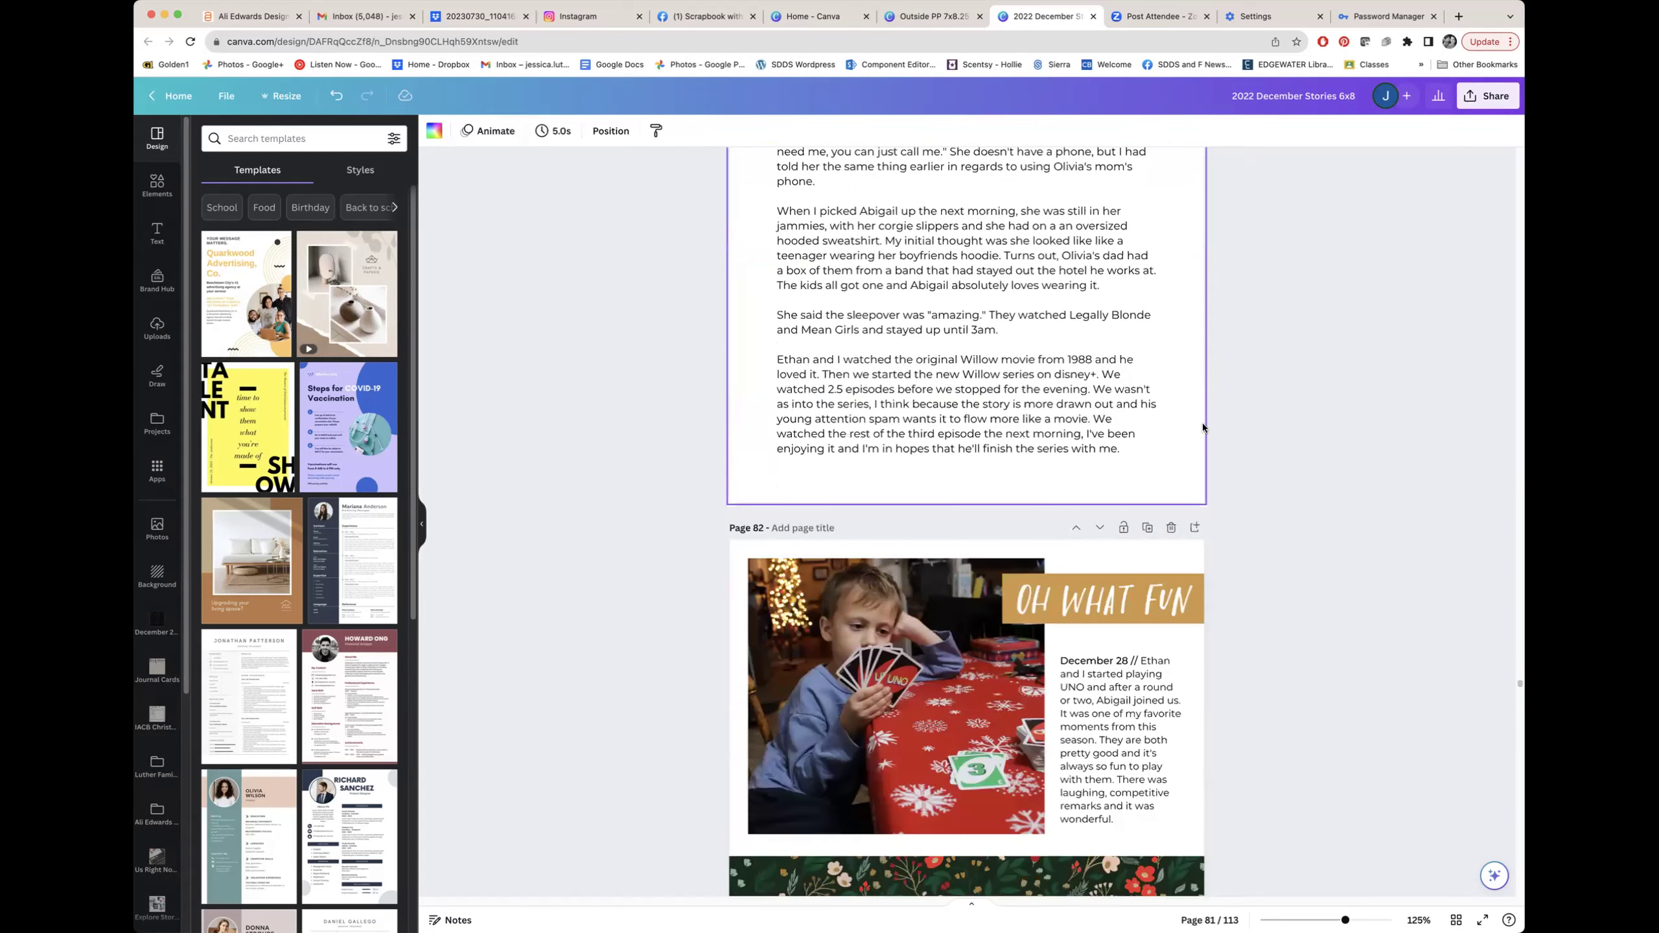
scroll(1067, 618, down, 9)
scroll(1335, 564, up, 20)
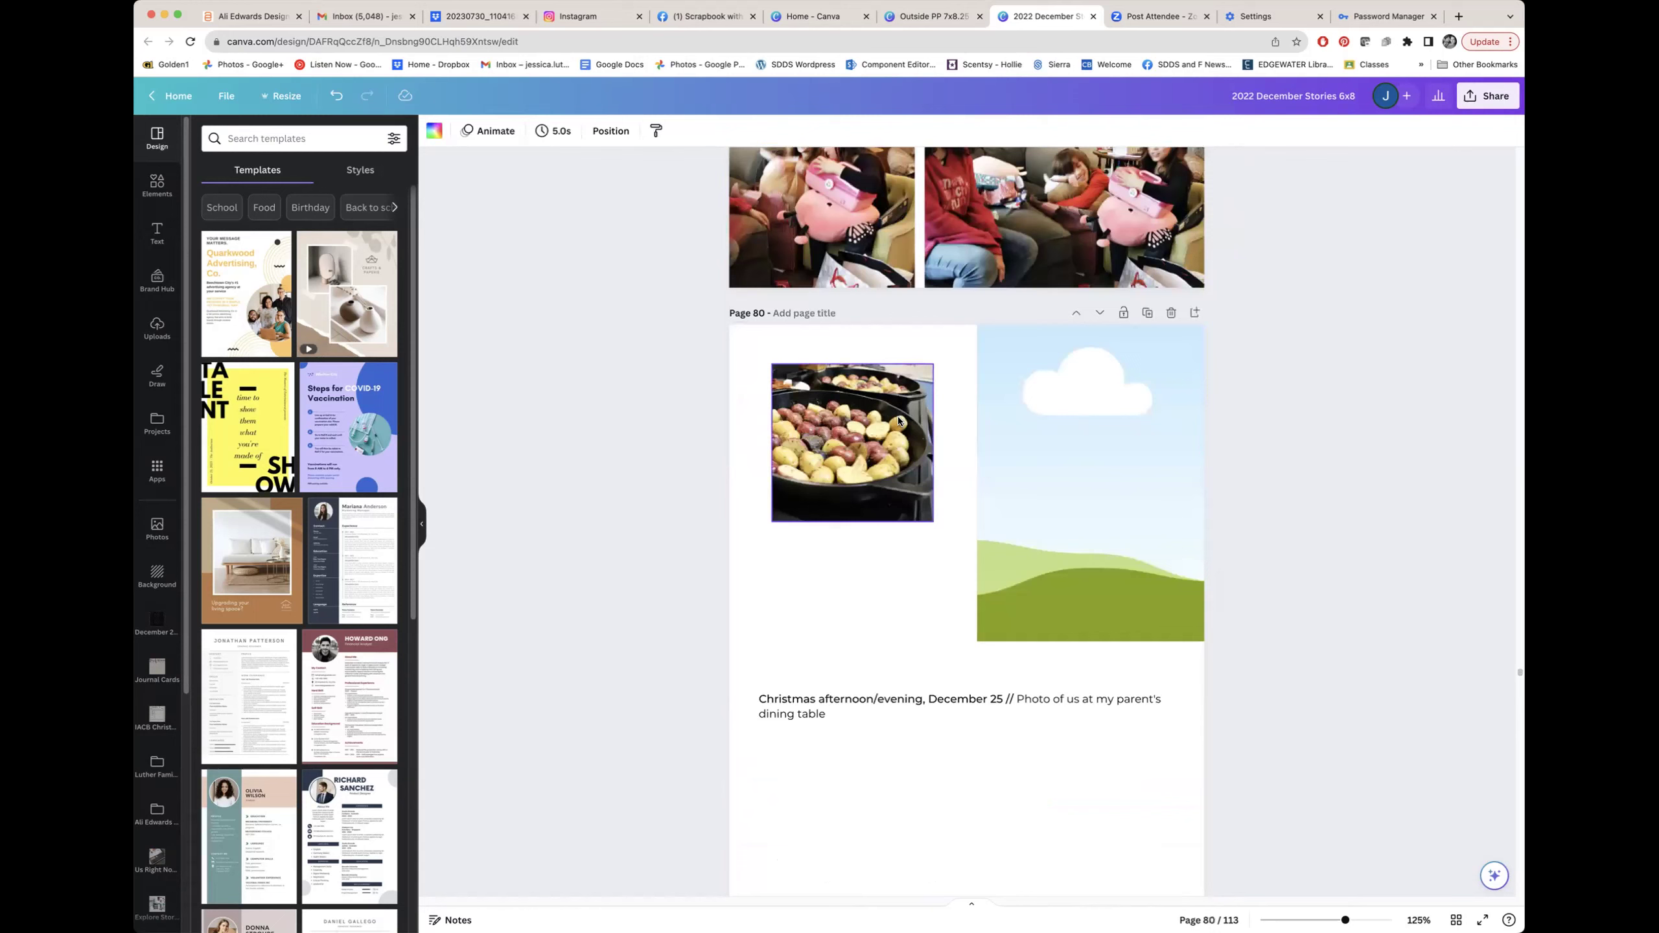
scroll(1255, 731, down, 10)
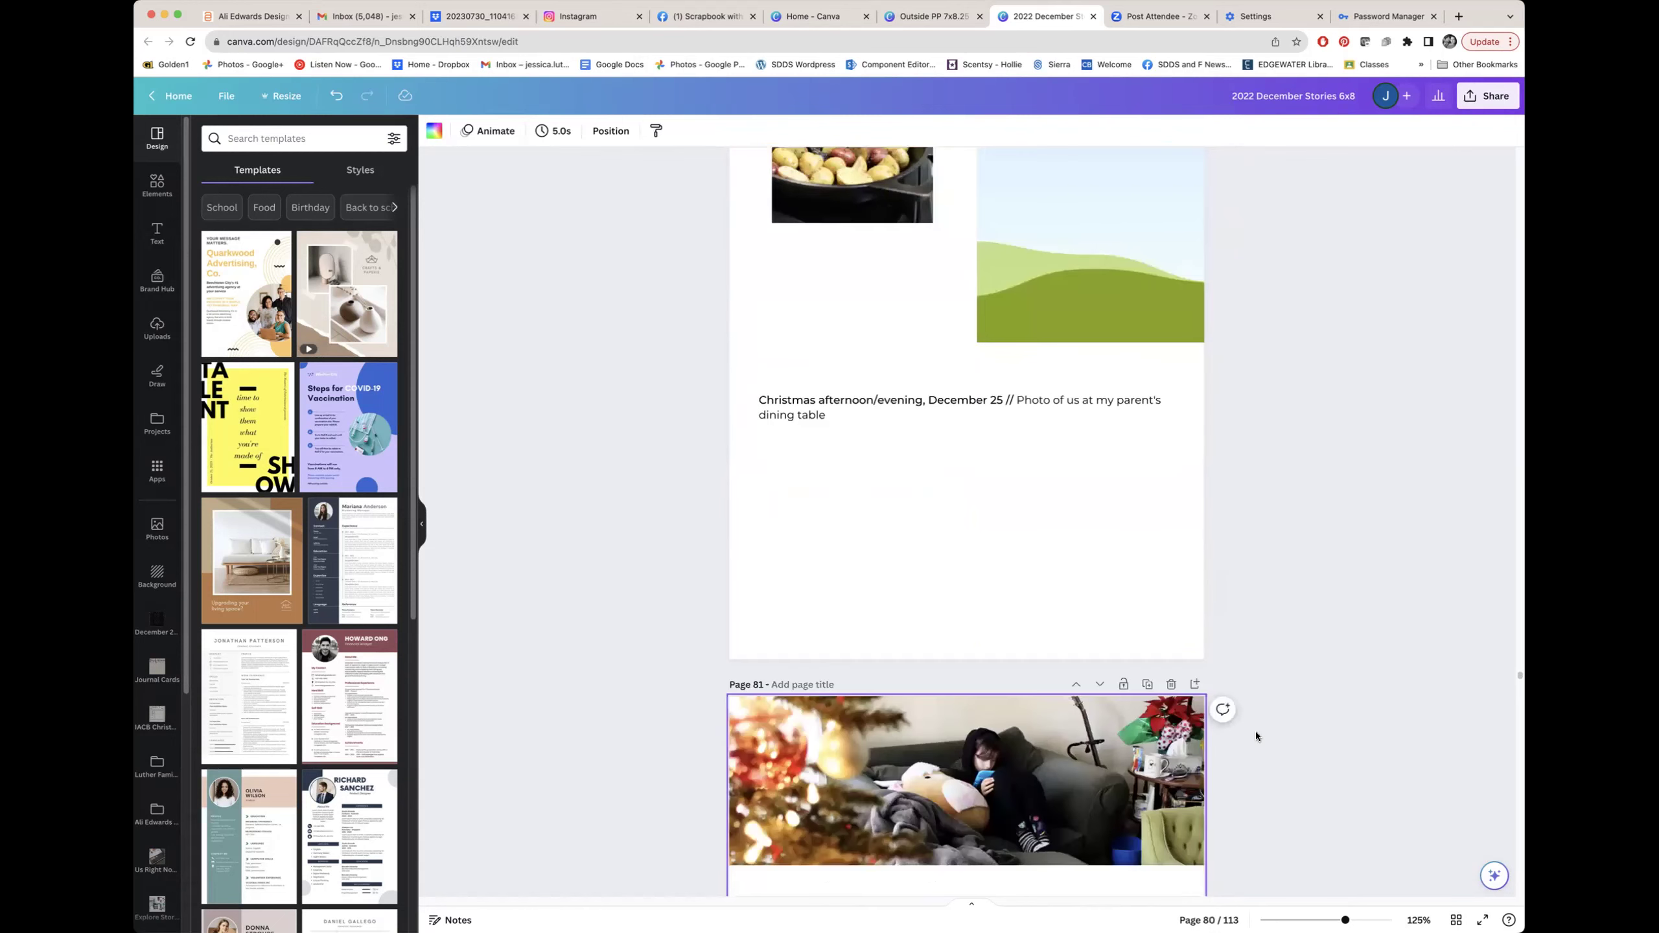
scroll(1254, 731, down, 3)
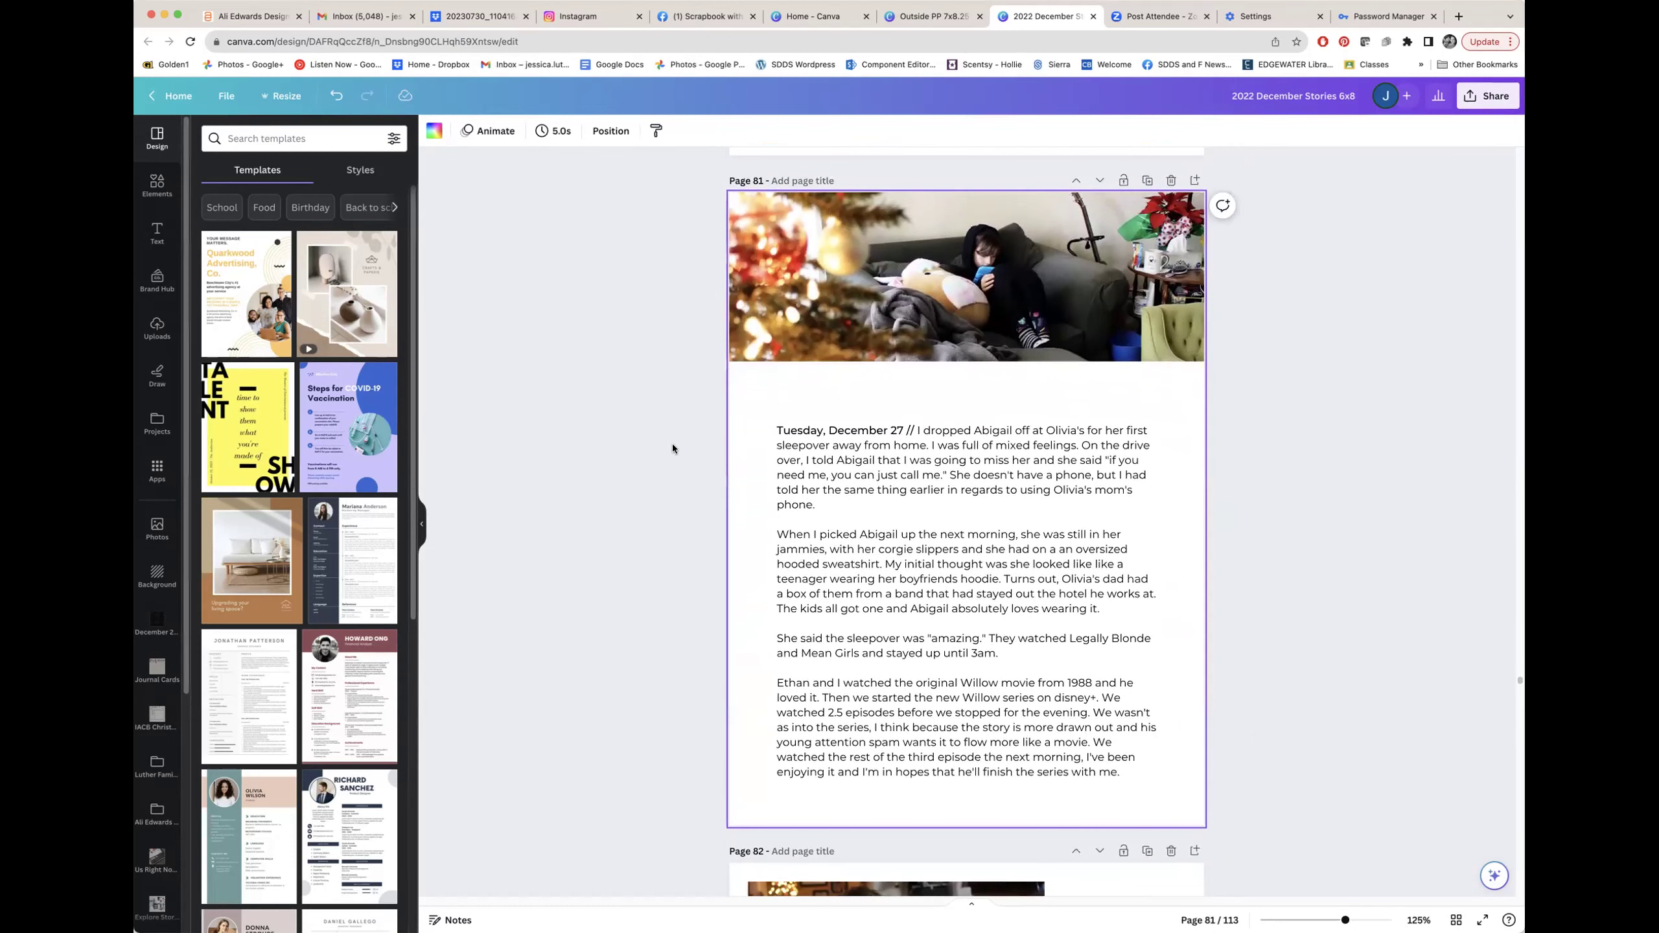
Review page 82's "Oh What Fun" December 28 layout and page 83's December 30 journaling, continuing through the blank pages 84 and 85.
scroll(1350, 708, down, 14)
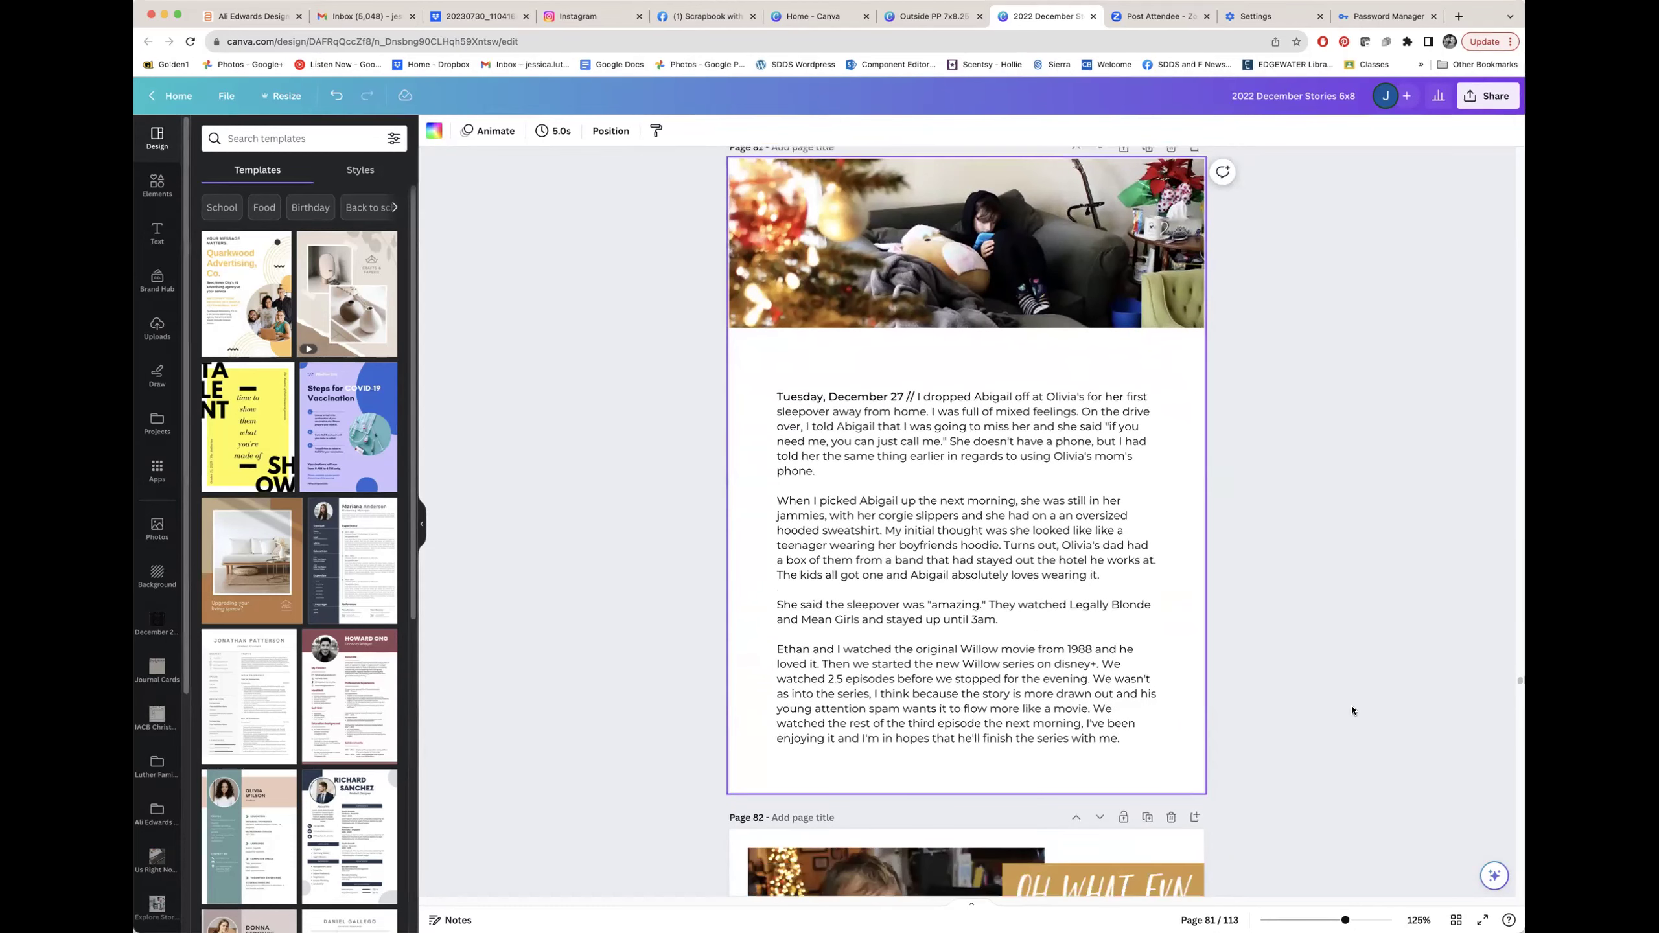
scroll(1350, 706, up, 3)
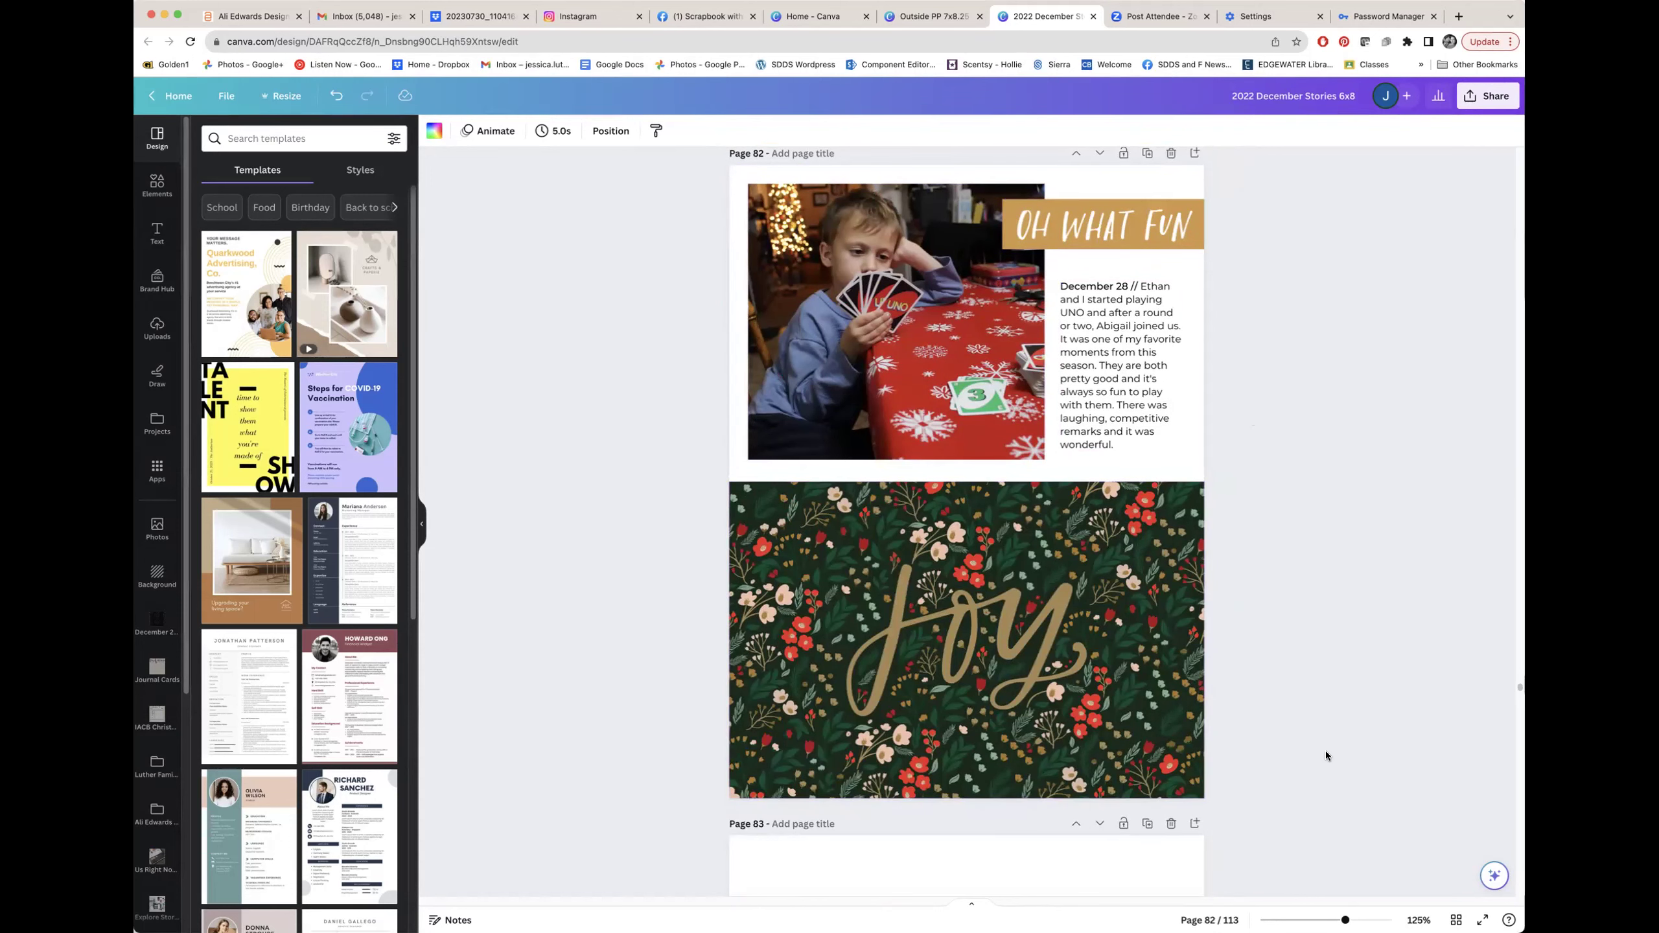
scroll(1327, 752, down, 8)
scroll(1327, 750, down, 1)
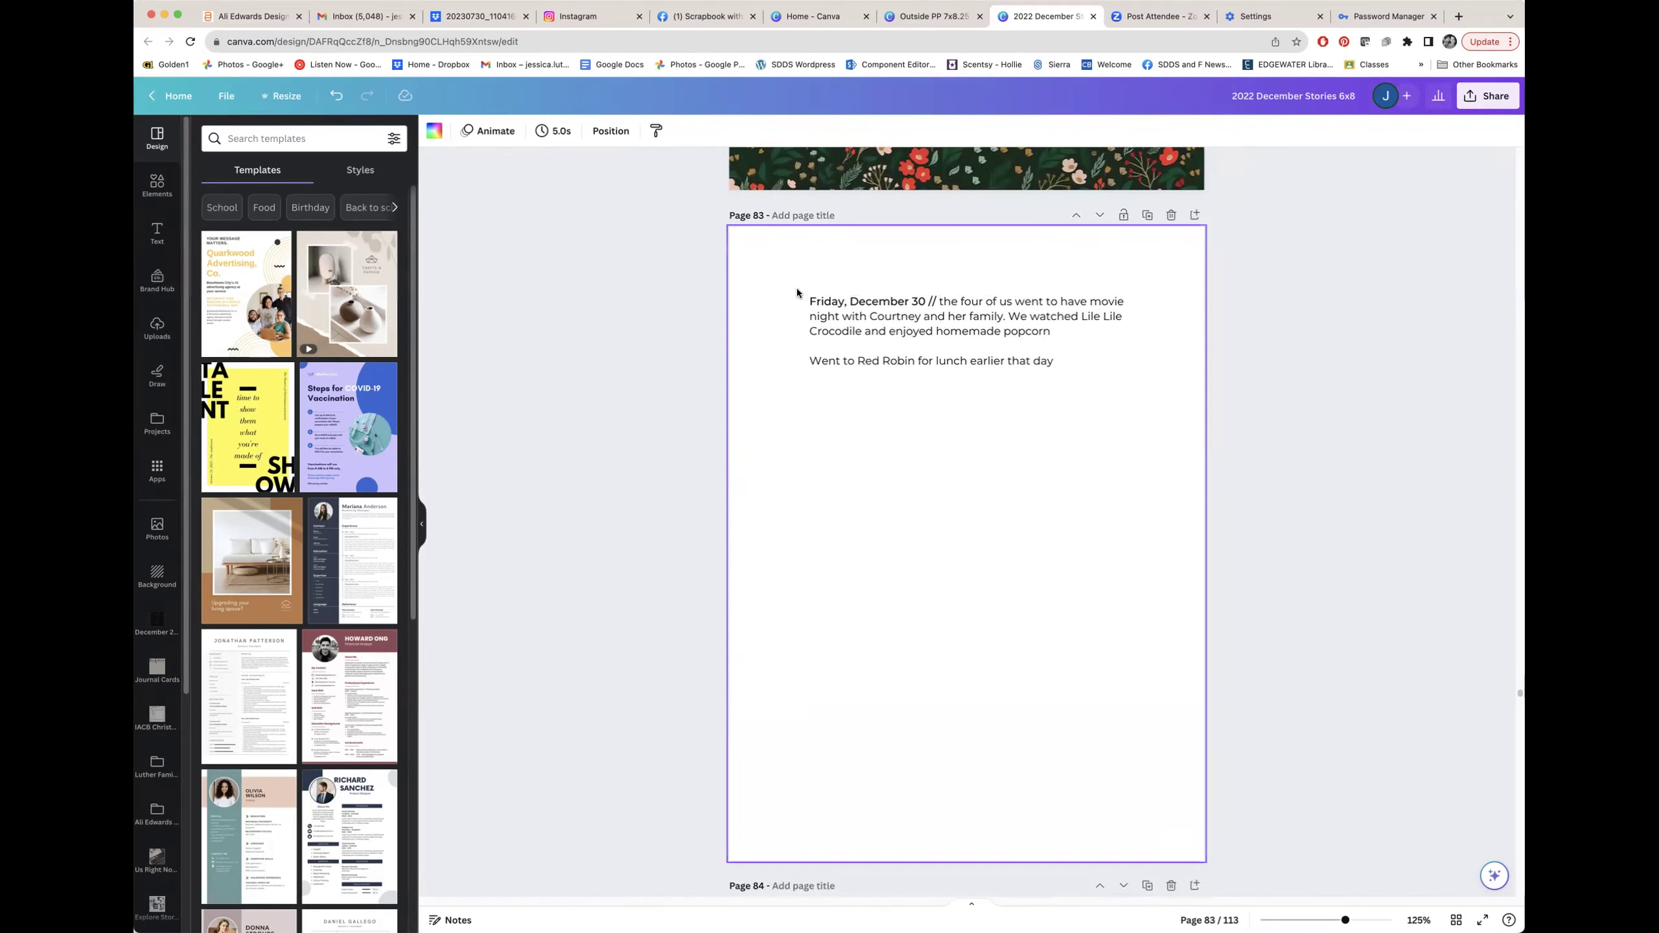
scroll(1101, 562, down, 10)
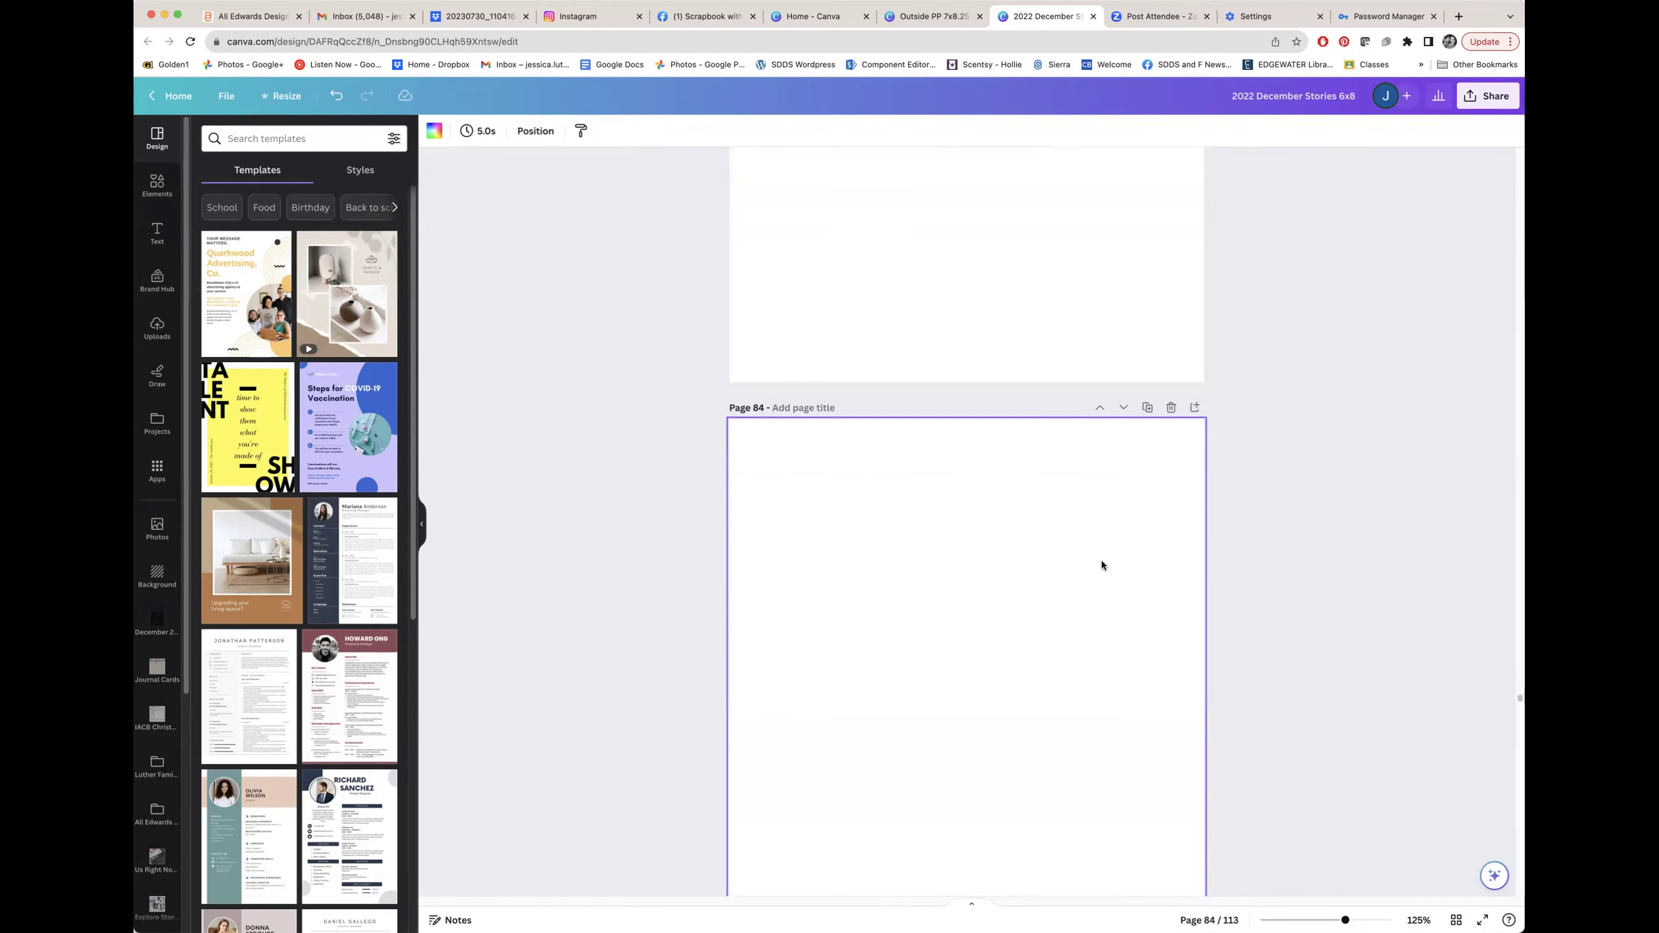
scroll(1102, 560, down, 6)
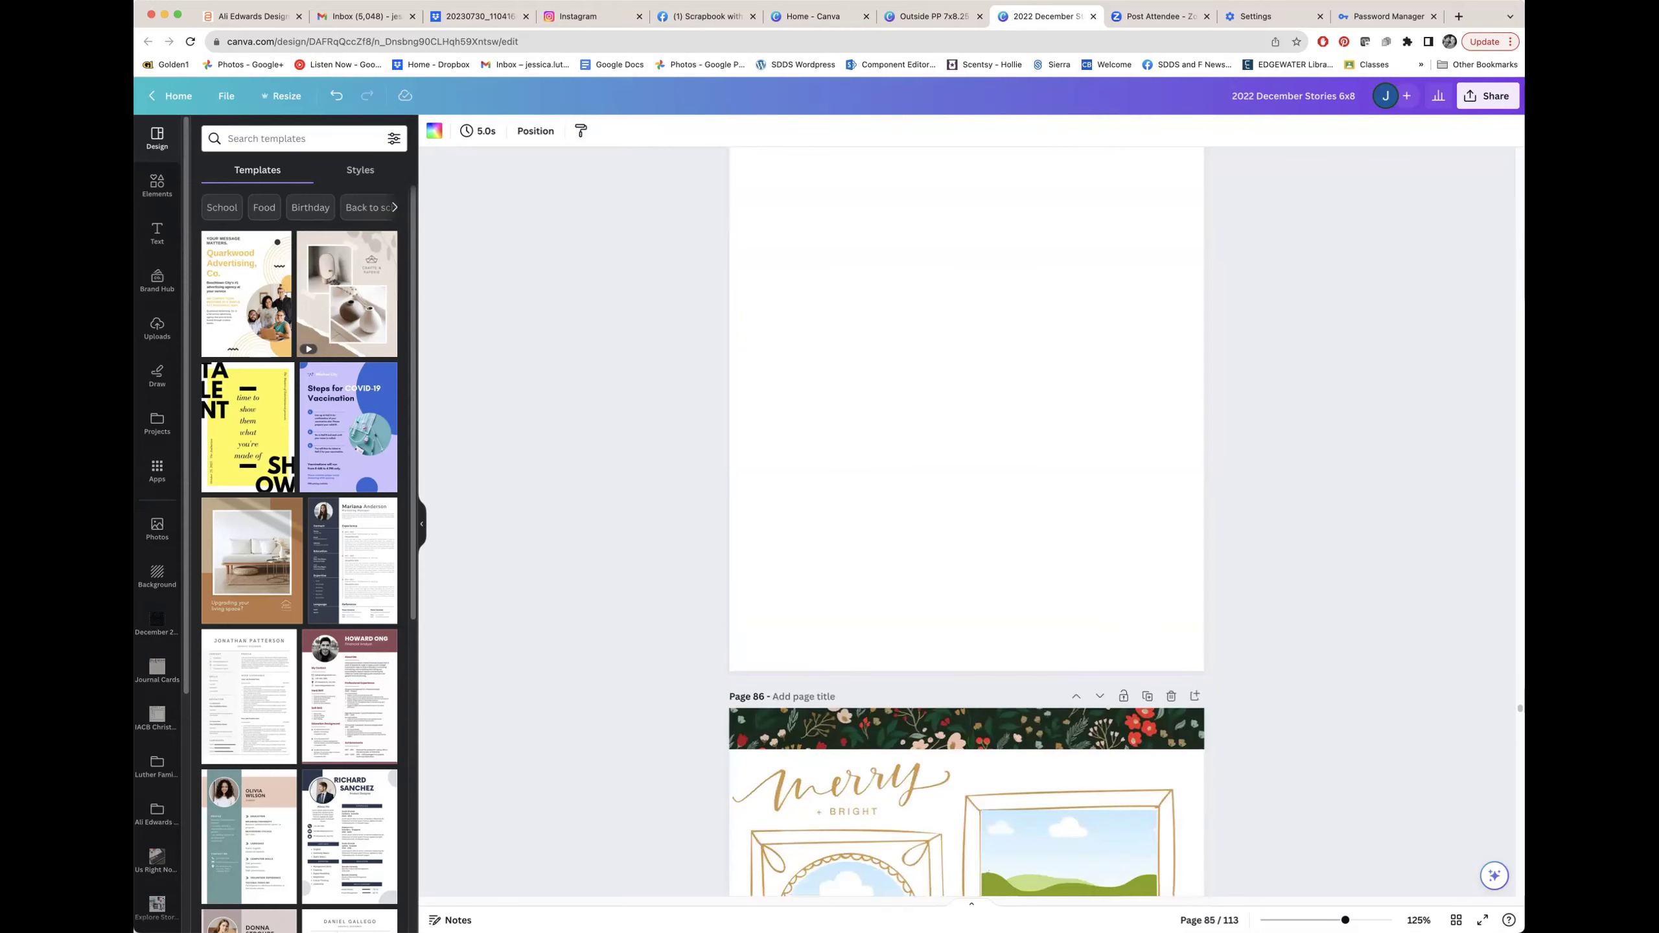
Show all pages as a thumbnail grid, select page 86, and survey the remaining pages through 113.
click(1456, 919)
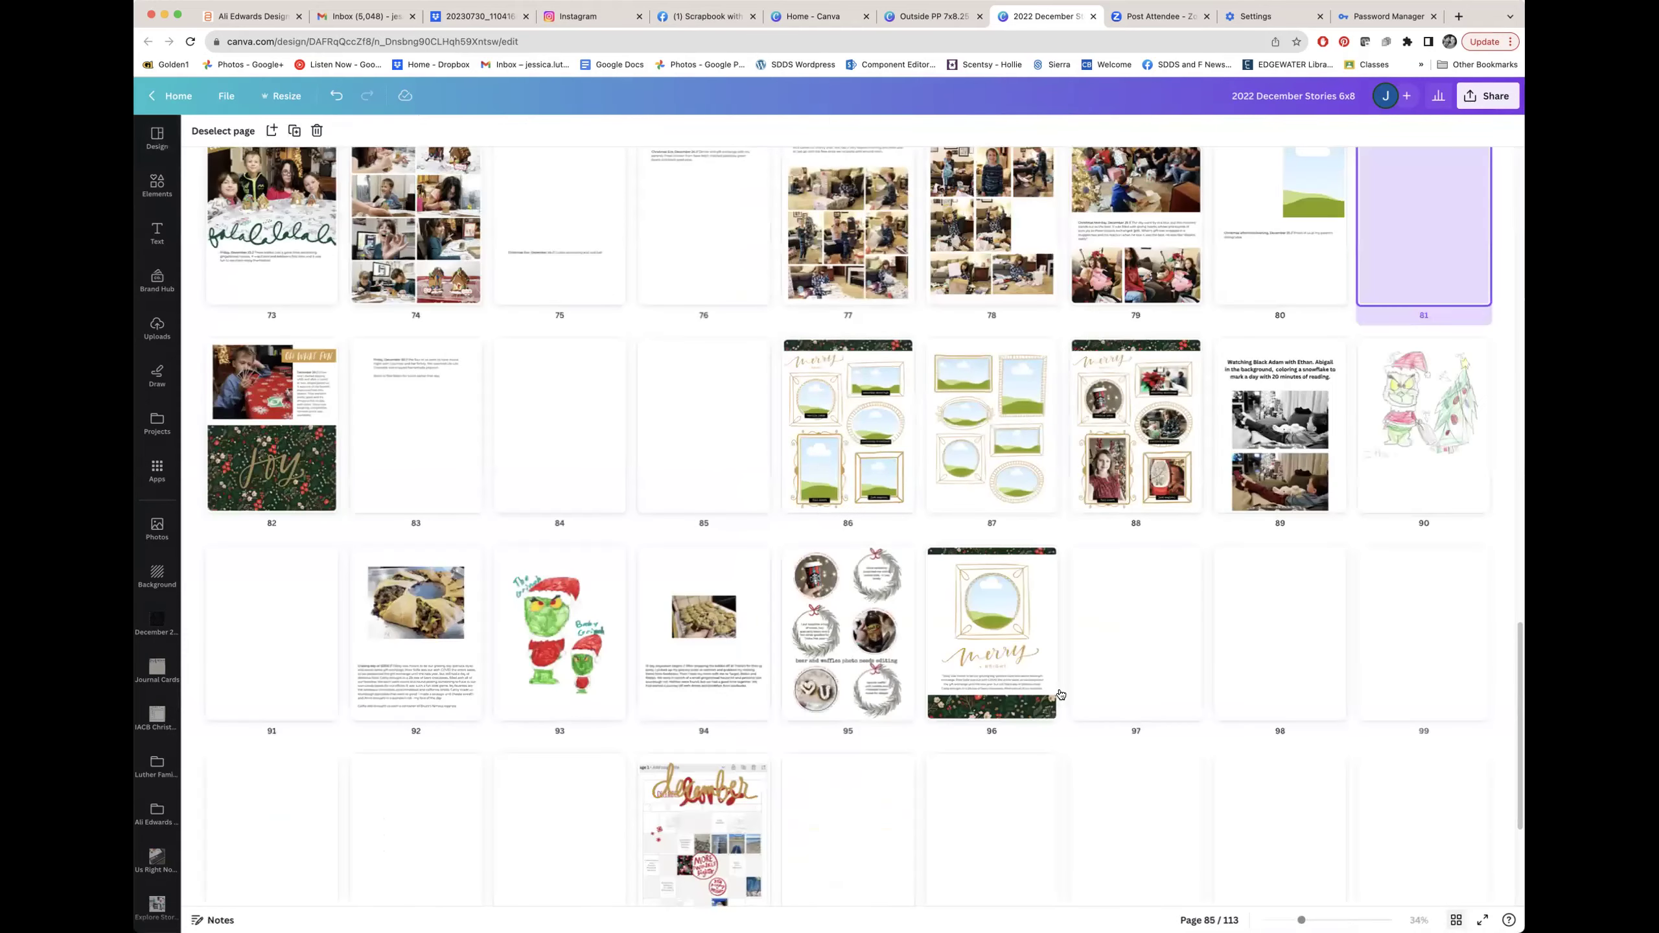
click(847, 371)
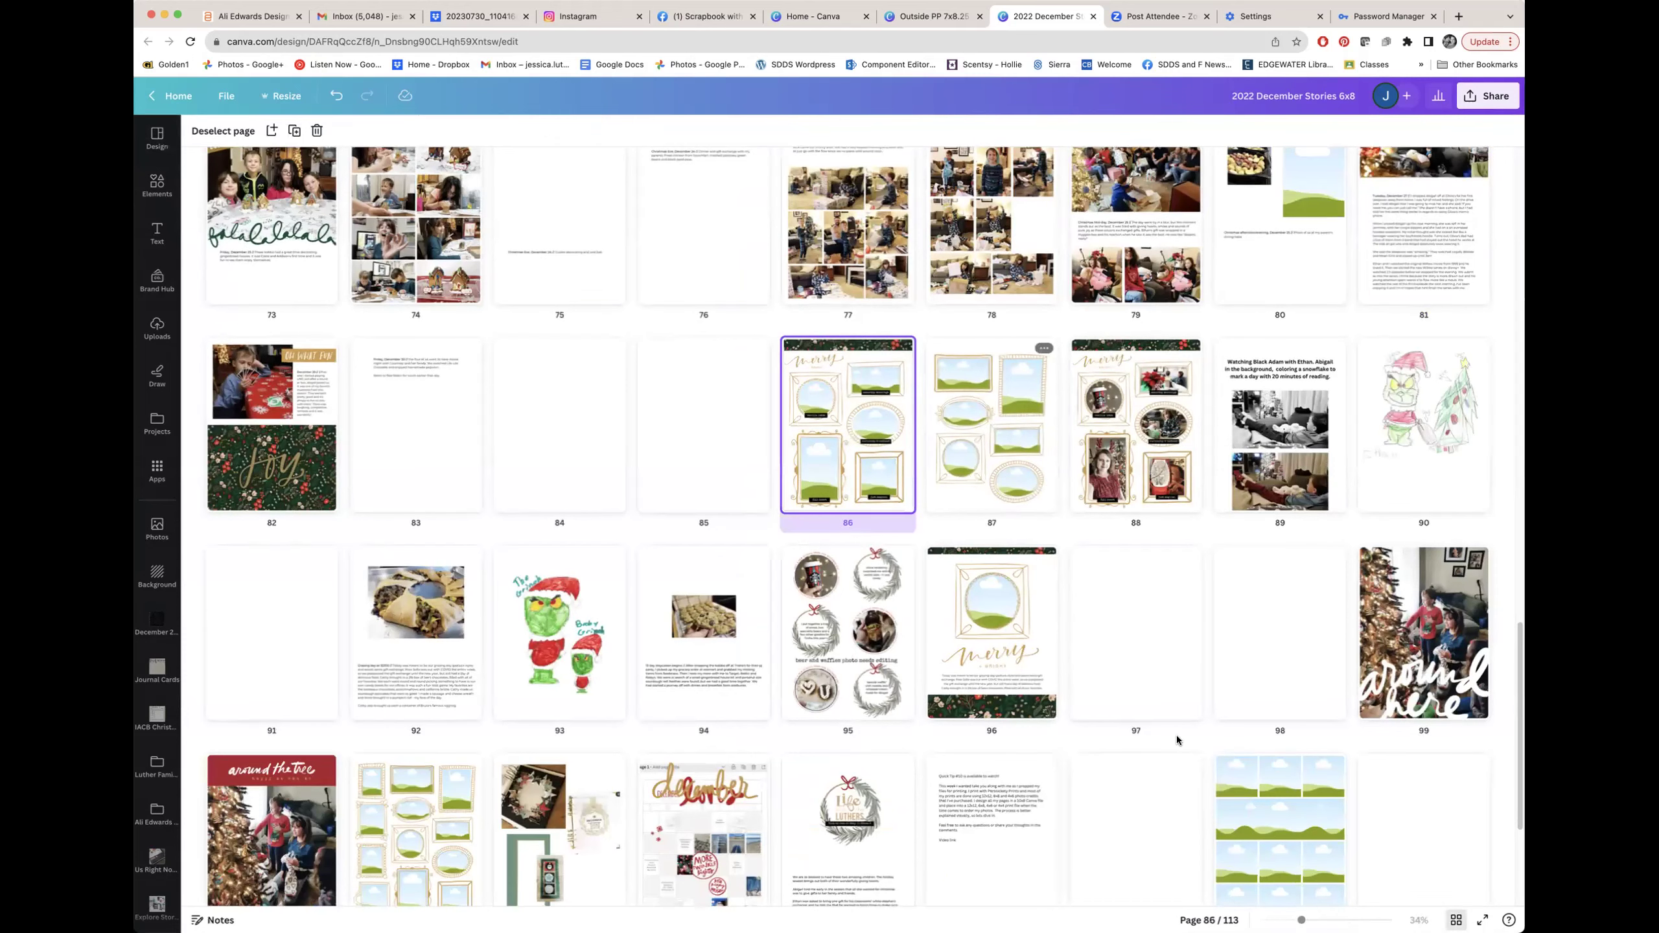
scroll(1178, 741, down, 4)
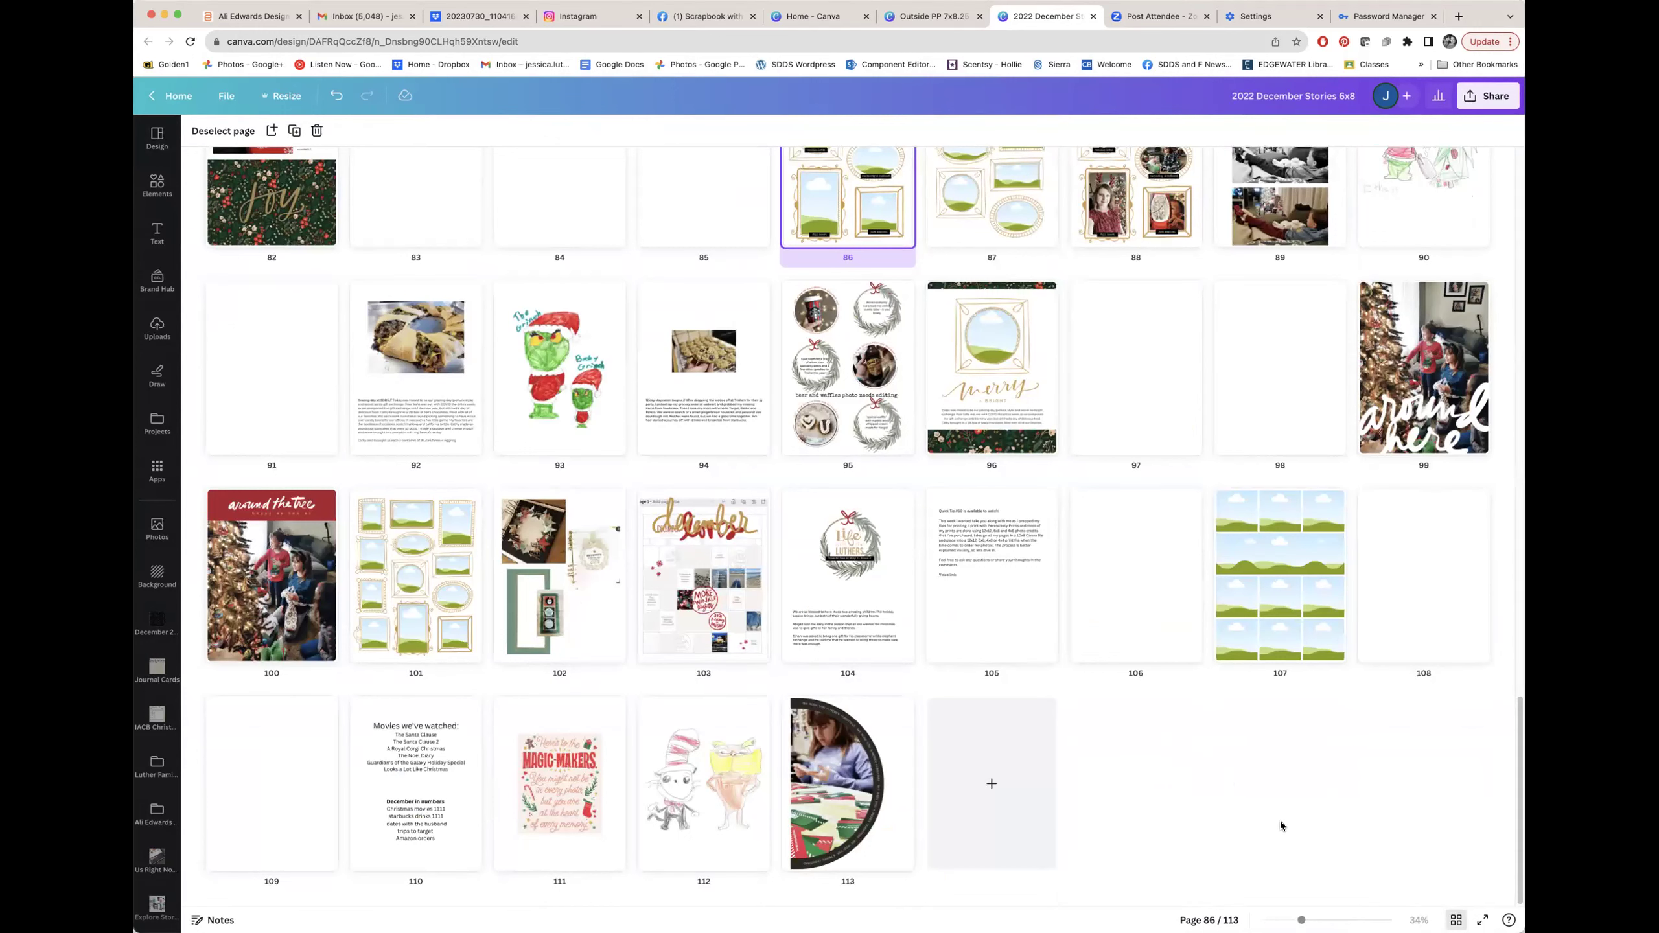
scroll(1279, 820, up, 1)
scroll(1277, 812, up, 3)
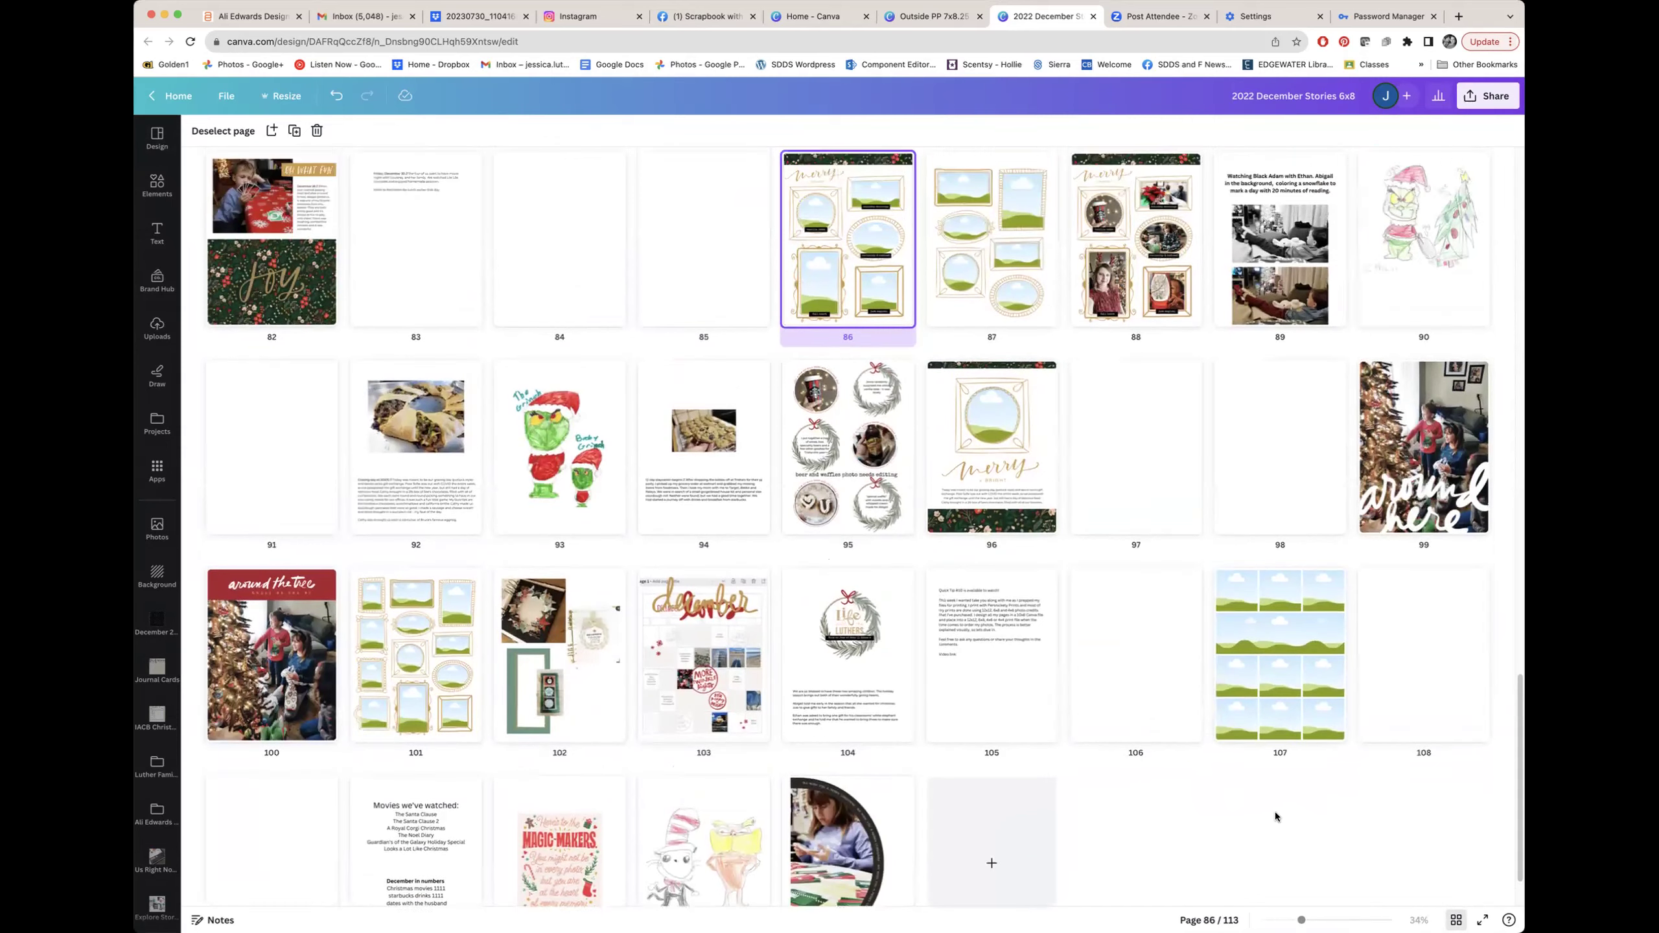
scroll(1241, 803, down, 4)
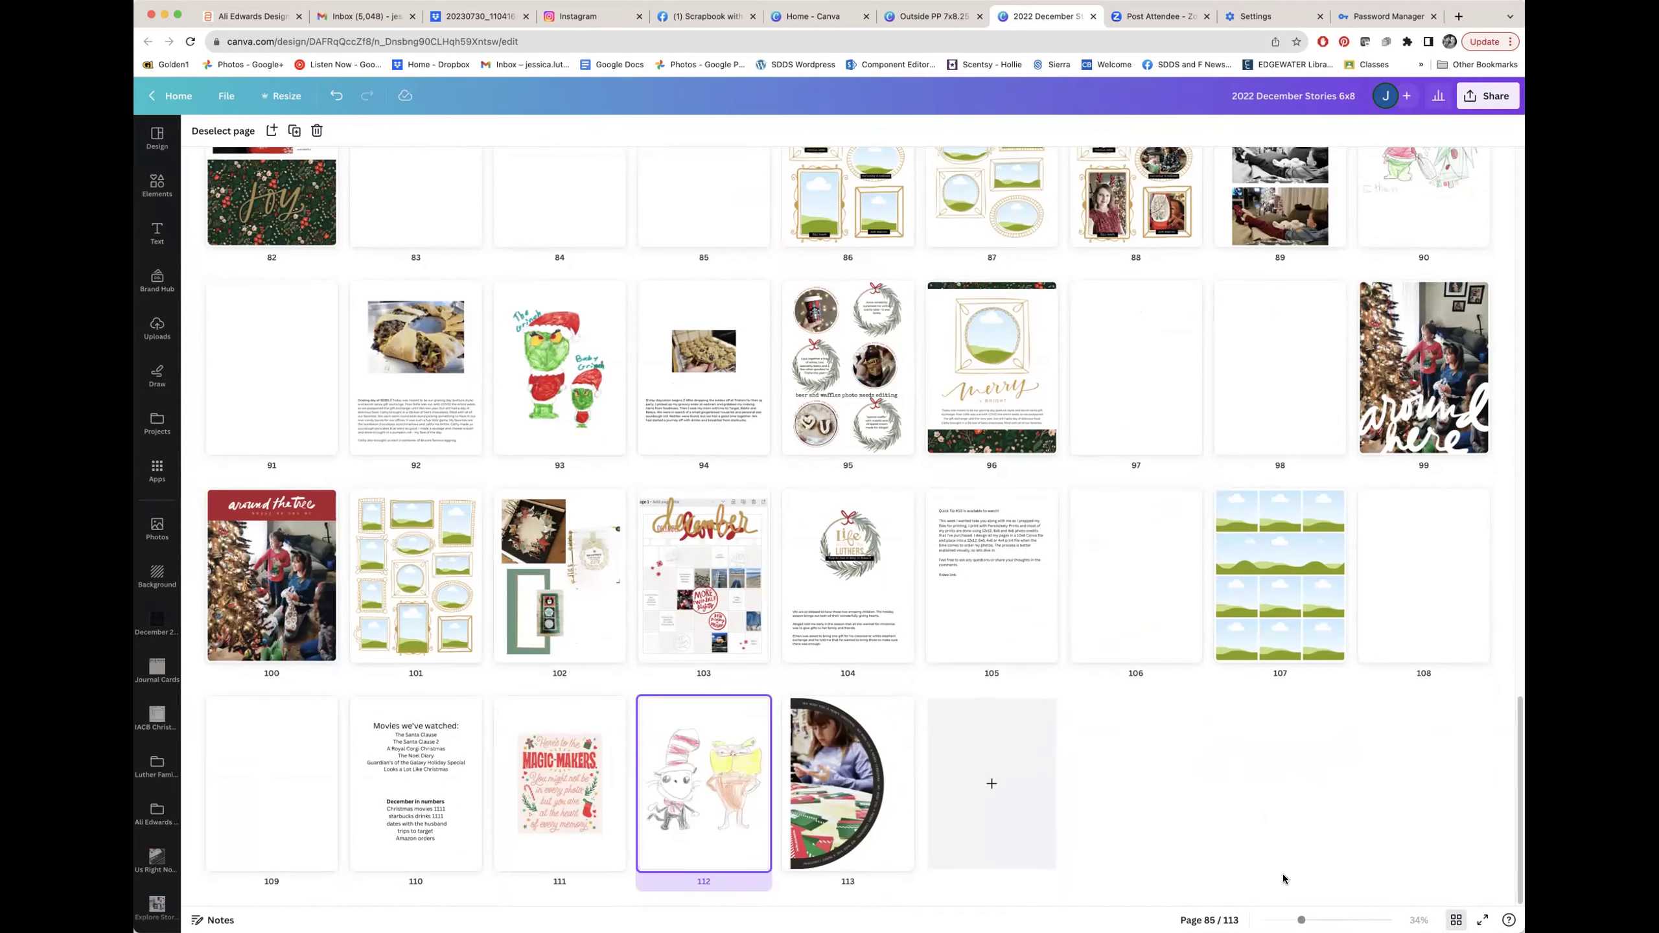
Try page 112's two-character drawing directly after page 83, and move it back to the very end of the album.
drag(722, 803, 490, 313)
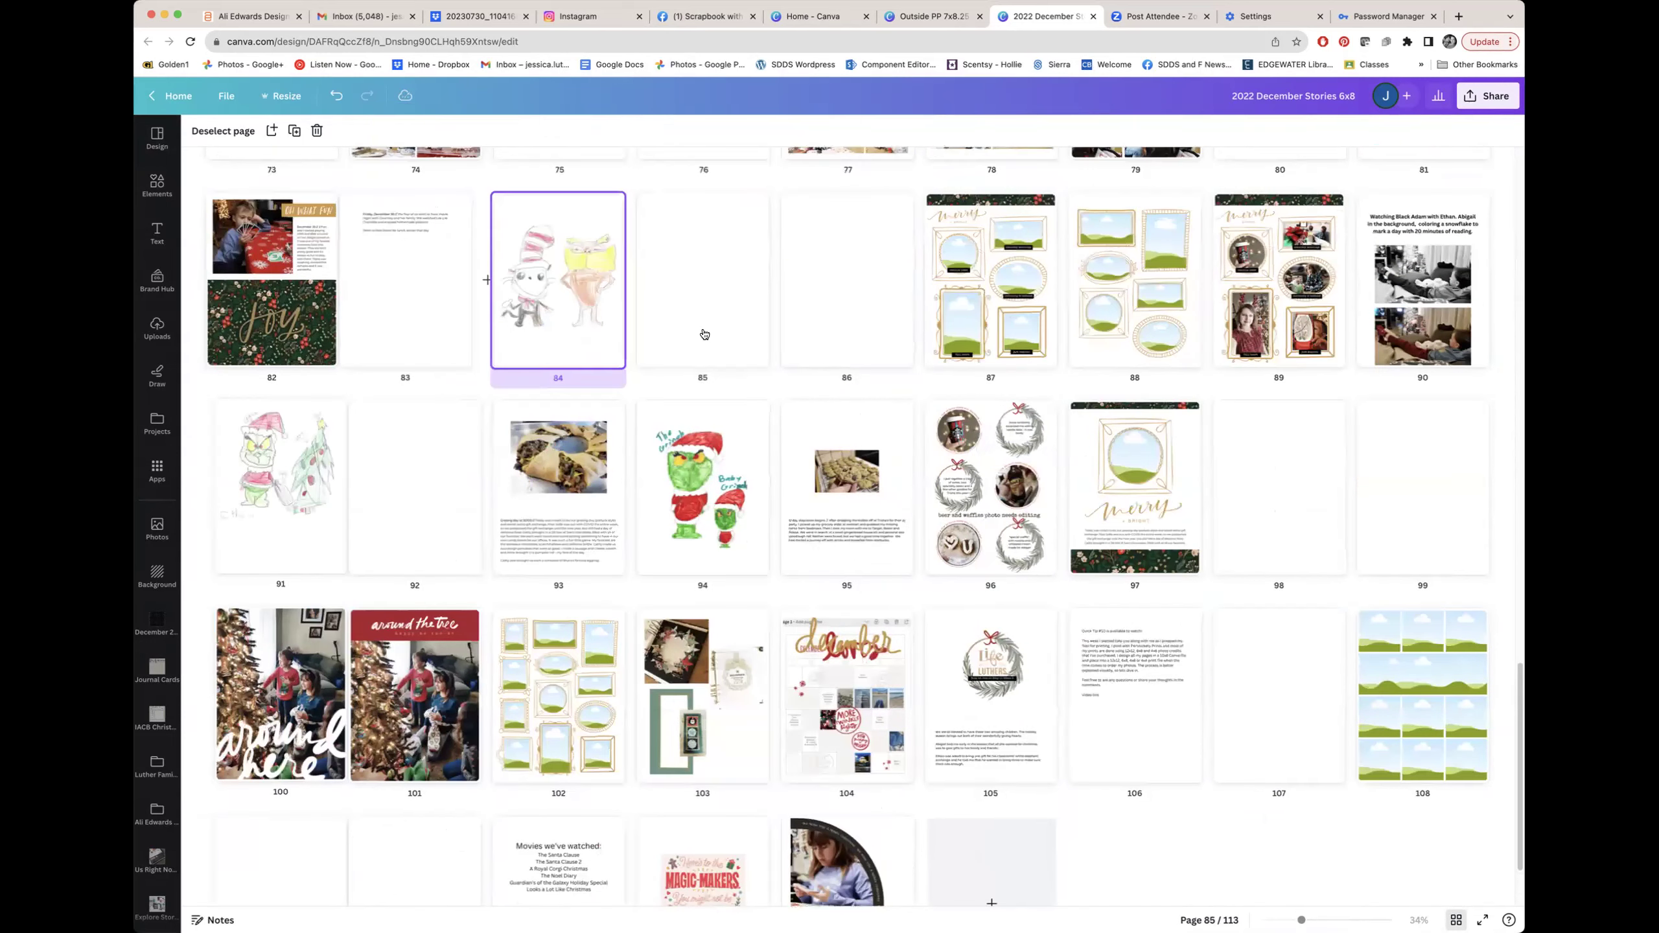
click(245, 485)
drag(545, 229, 921, 797)
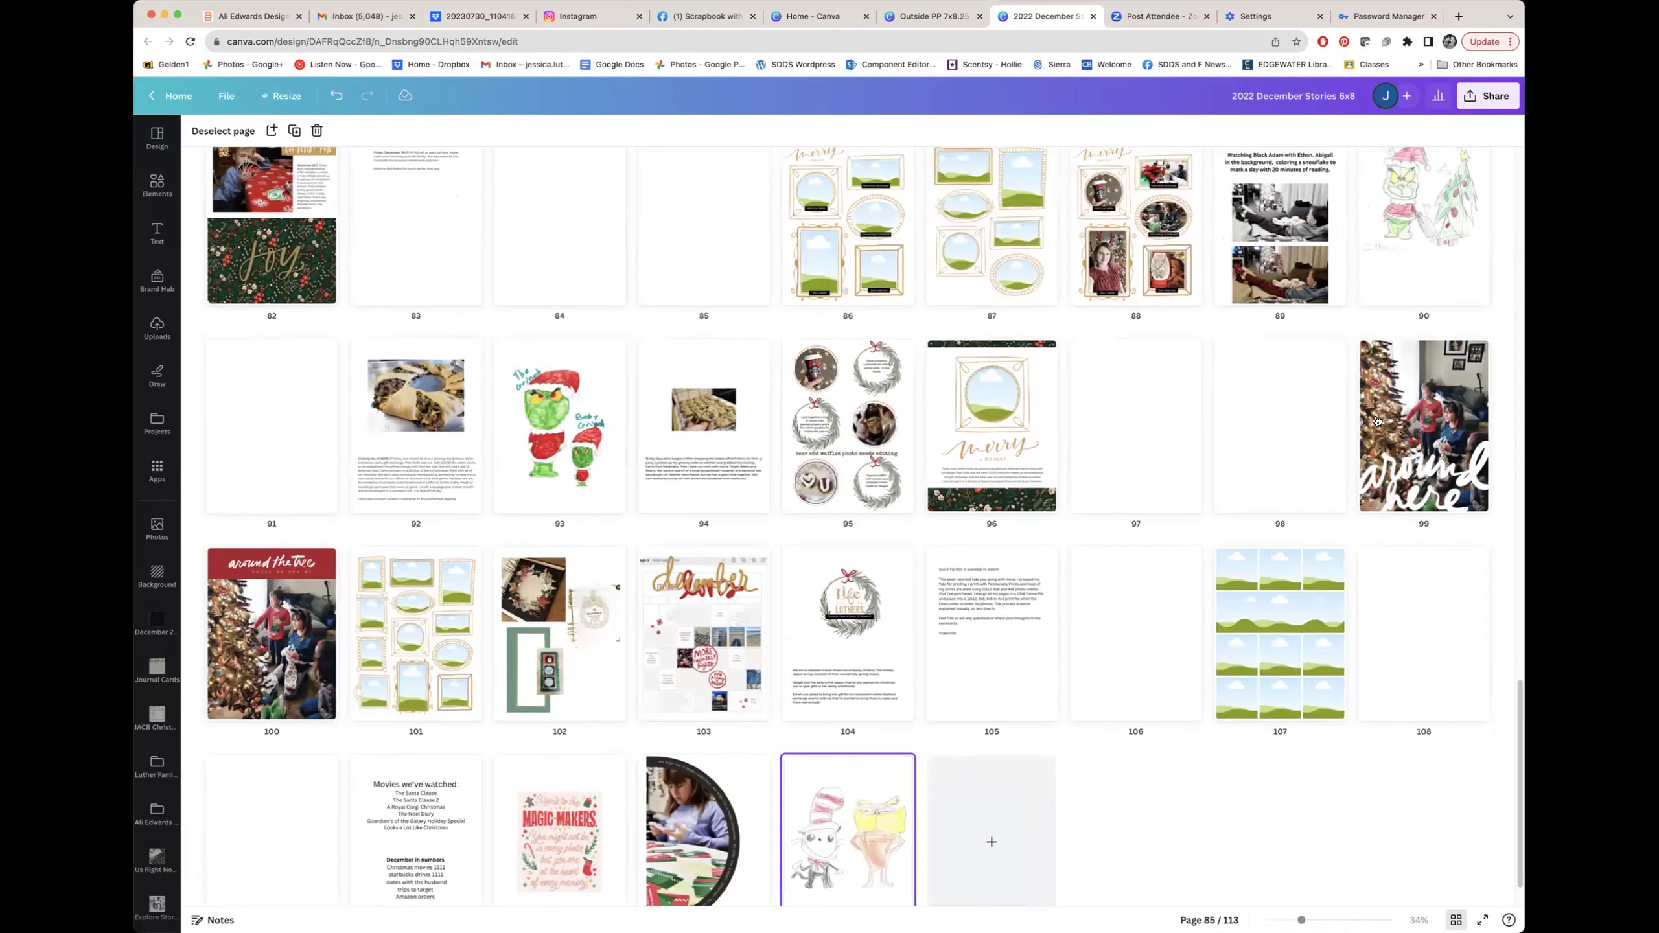
Select the hand-drawn Grinch pages 90 and 93 in turn to look at them.
click(1432, 233)
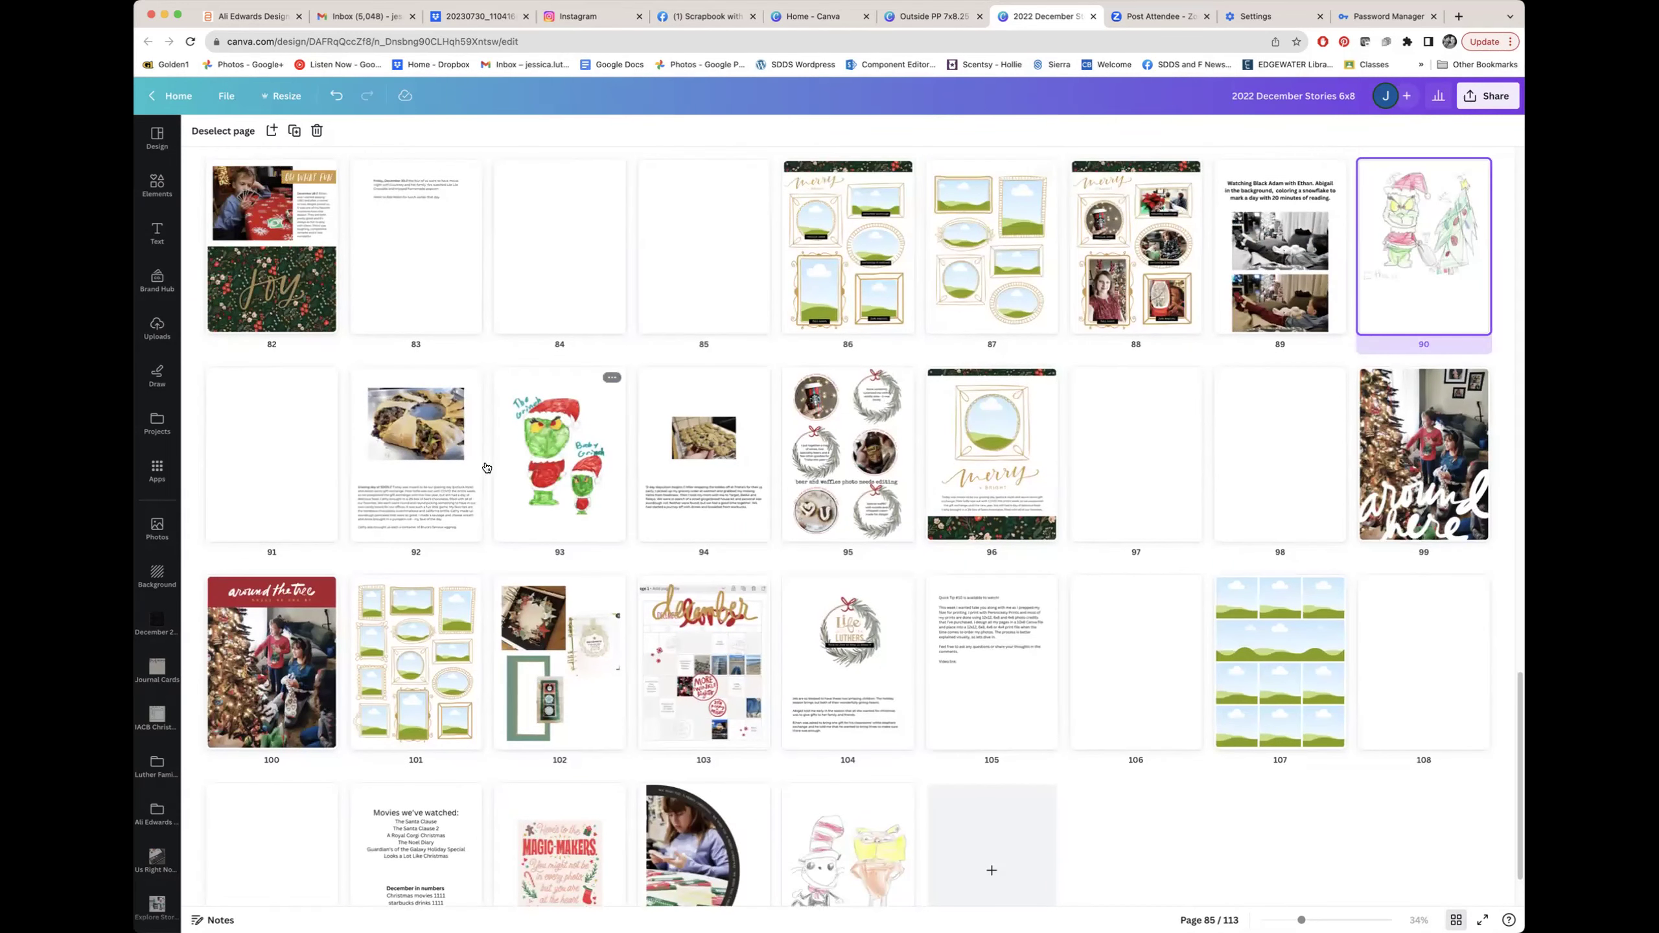
click(537, 452)
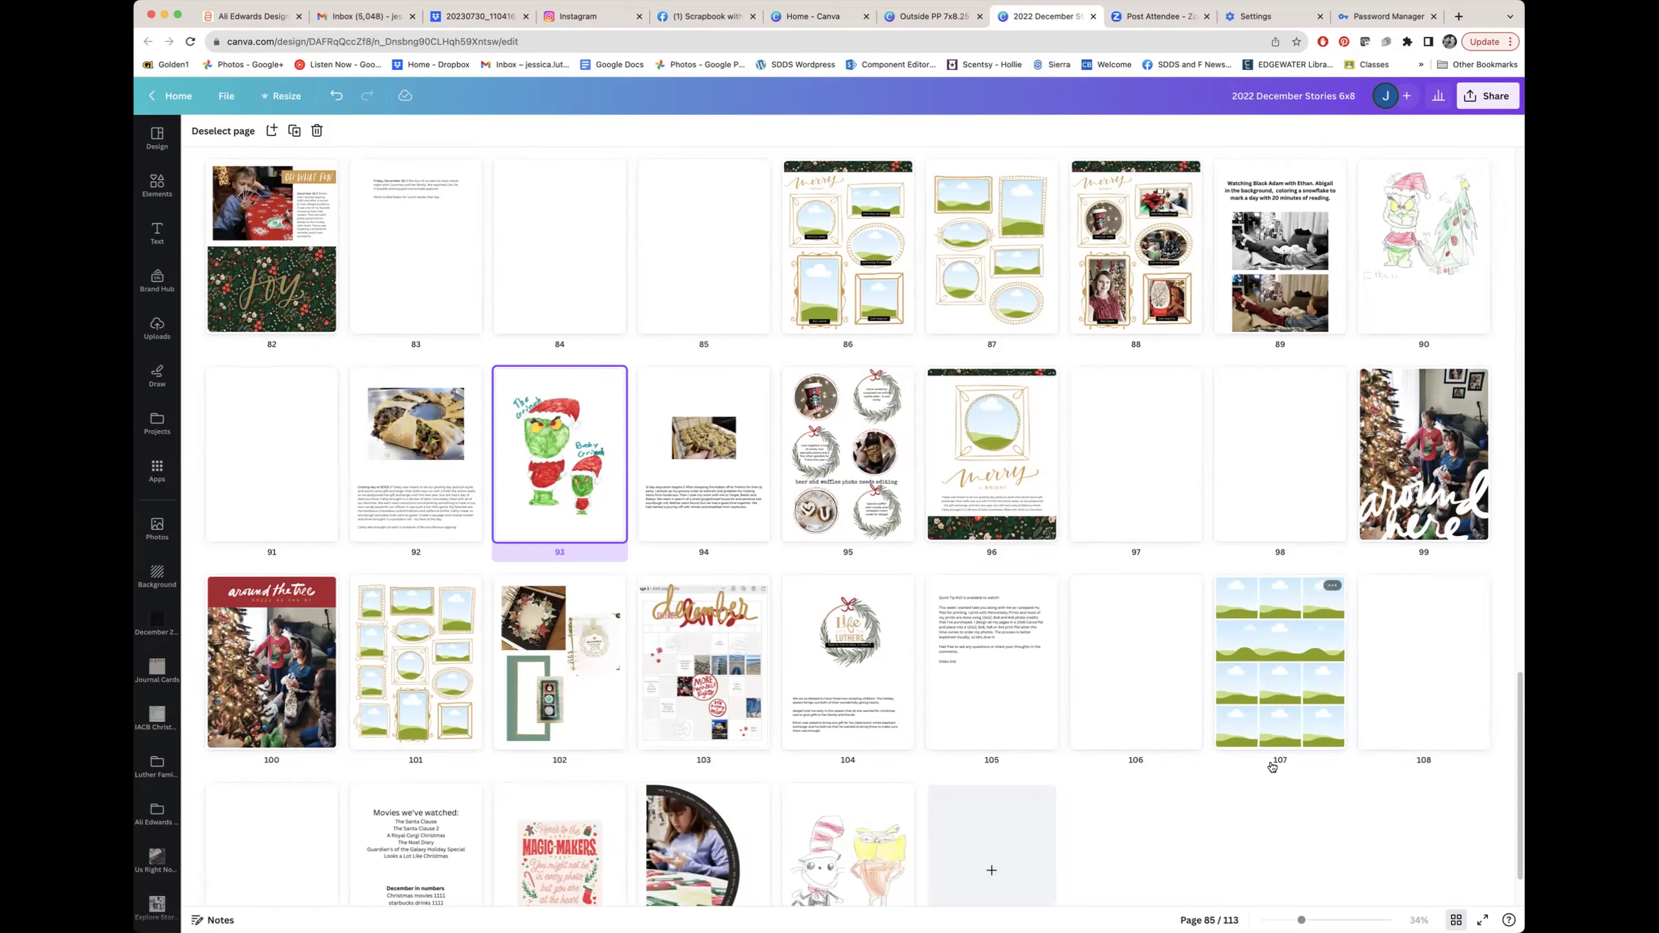
Open page 110 to examine its "Movies we've watched" list and select the "December in numbers" text.
scroll(1271, 766, down, 2)
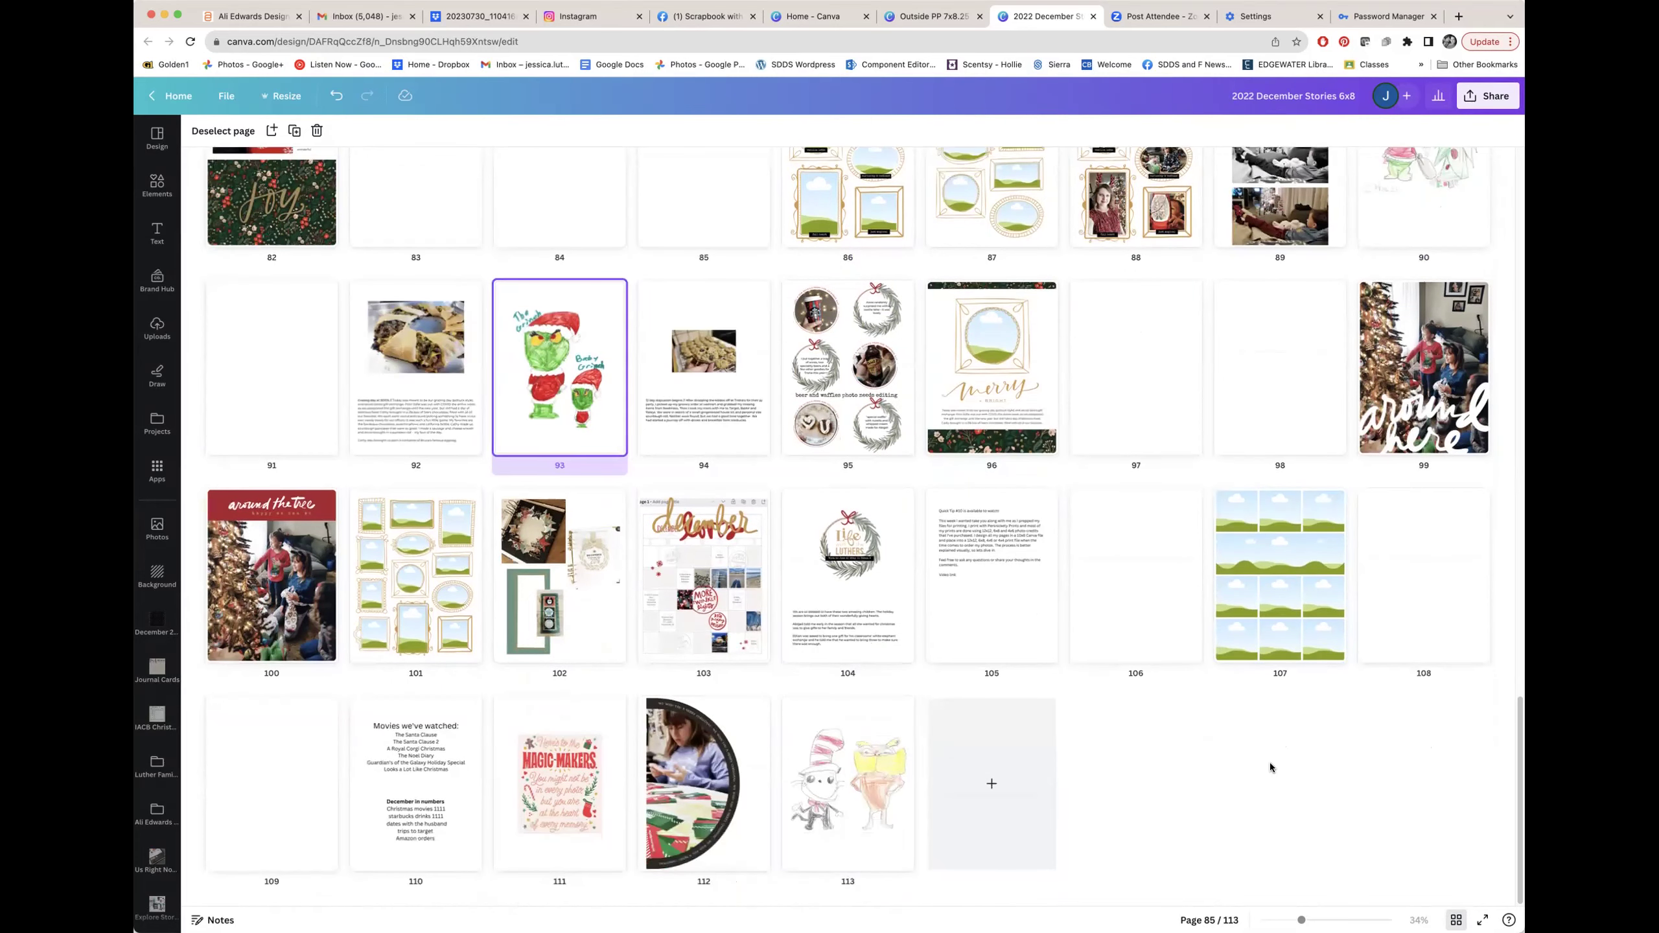
double_click(401, 804)
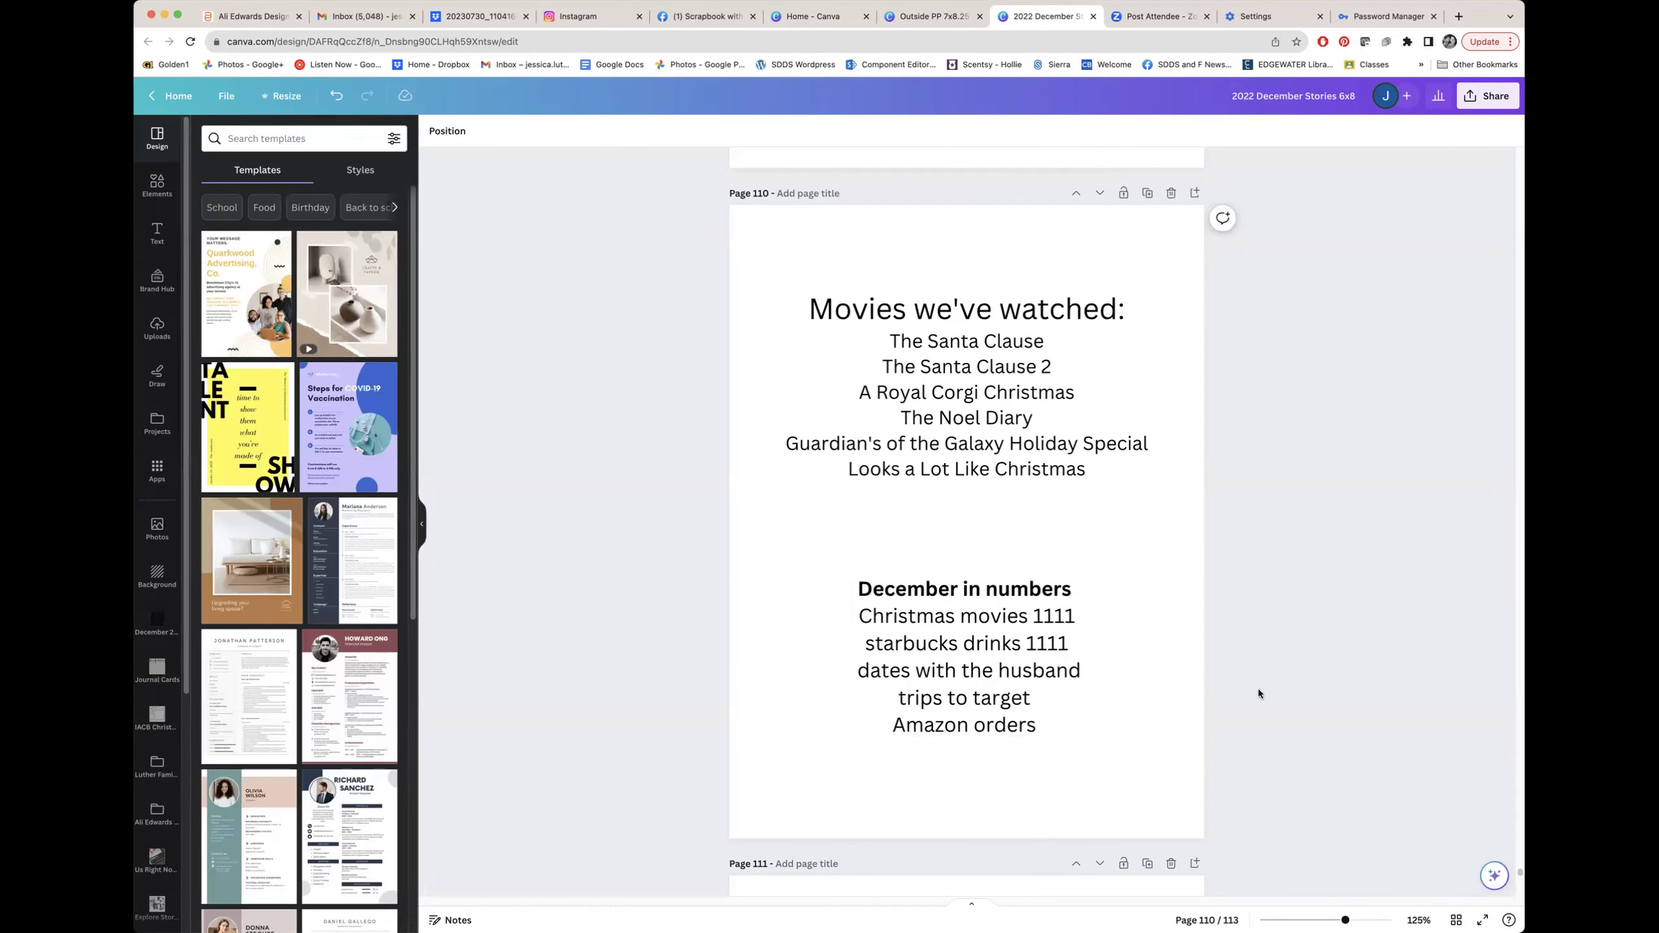
click(952, 592)
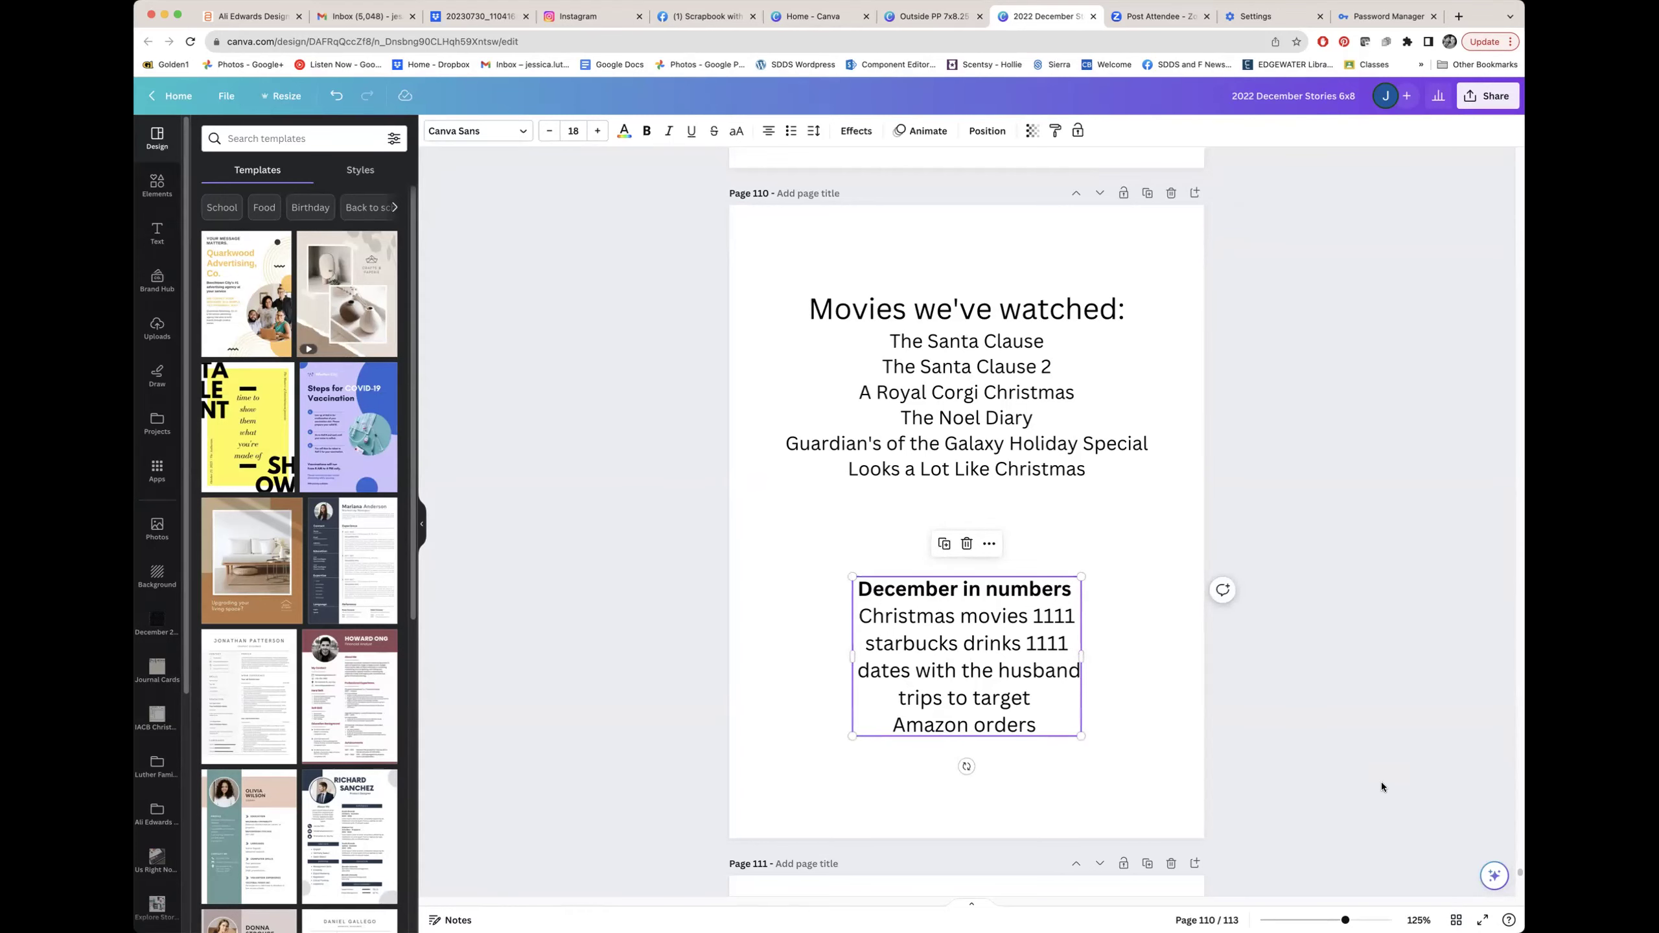
Return to the thumbnail grid and look back over the whole album up to page 1.
click(1456, 919)
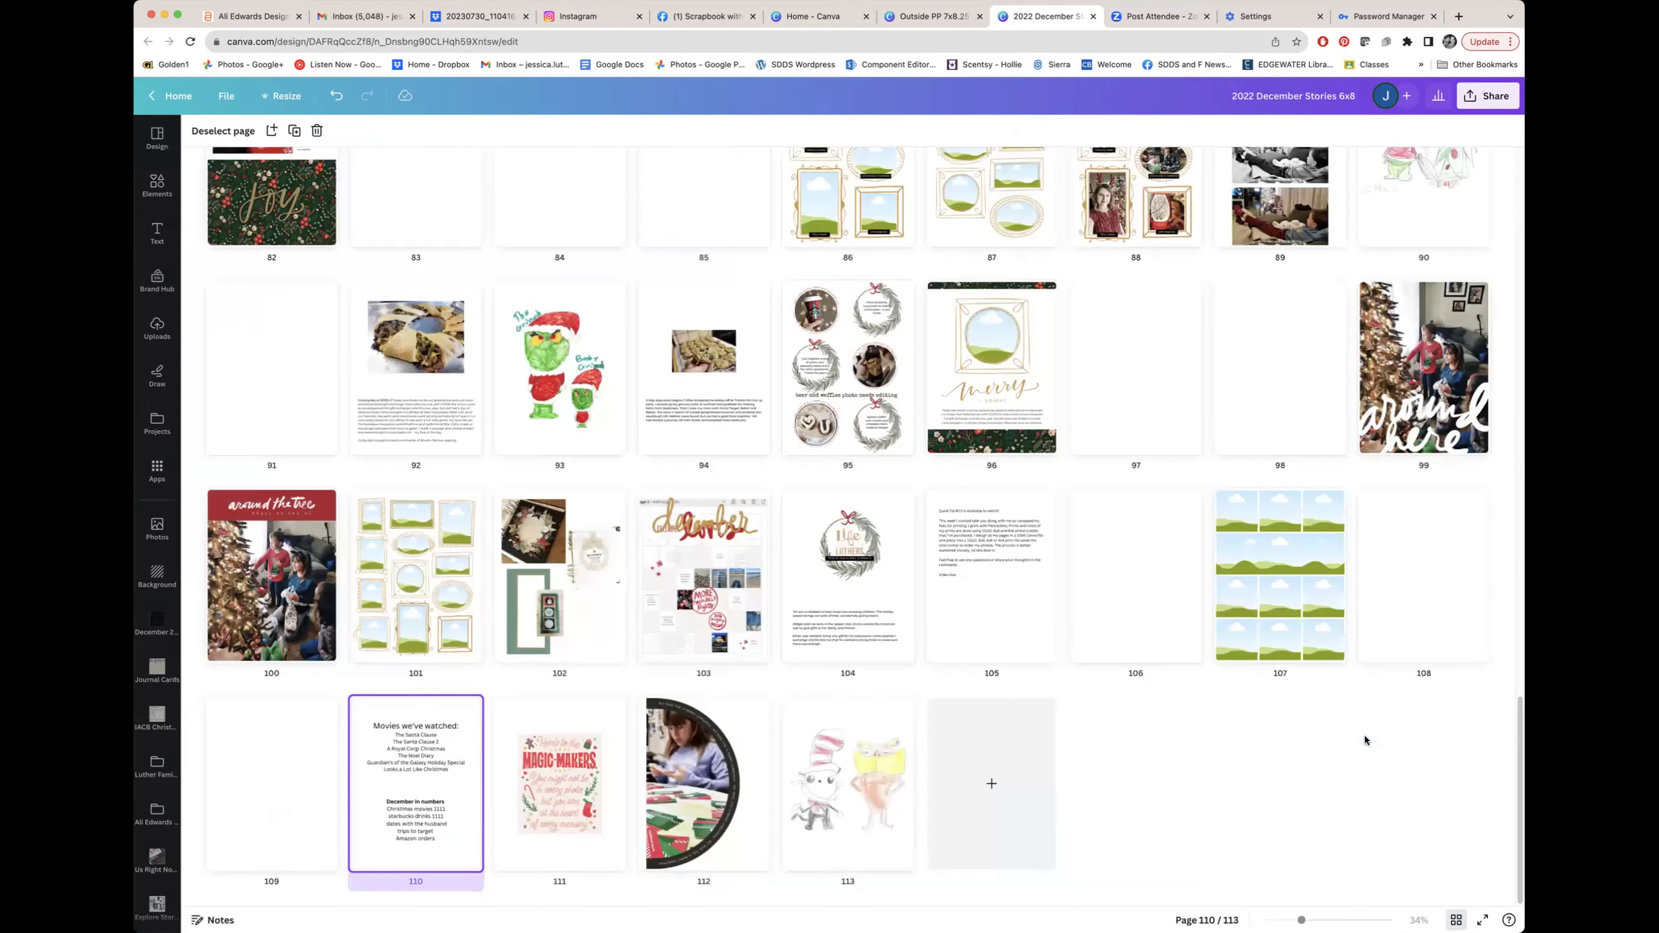
scroll(1364, 735, up, 3)
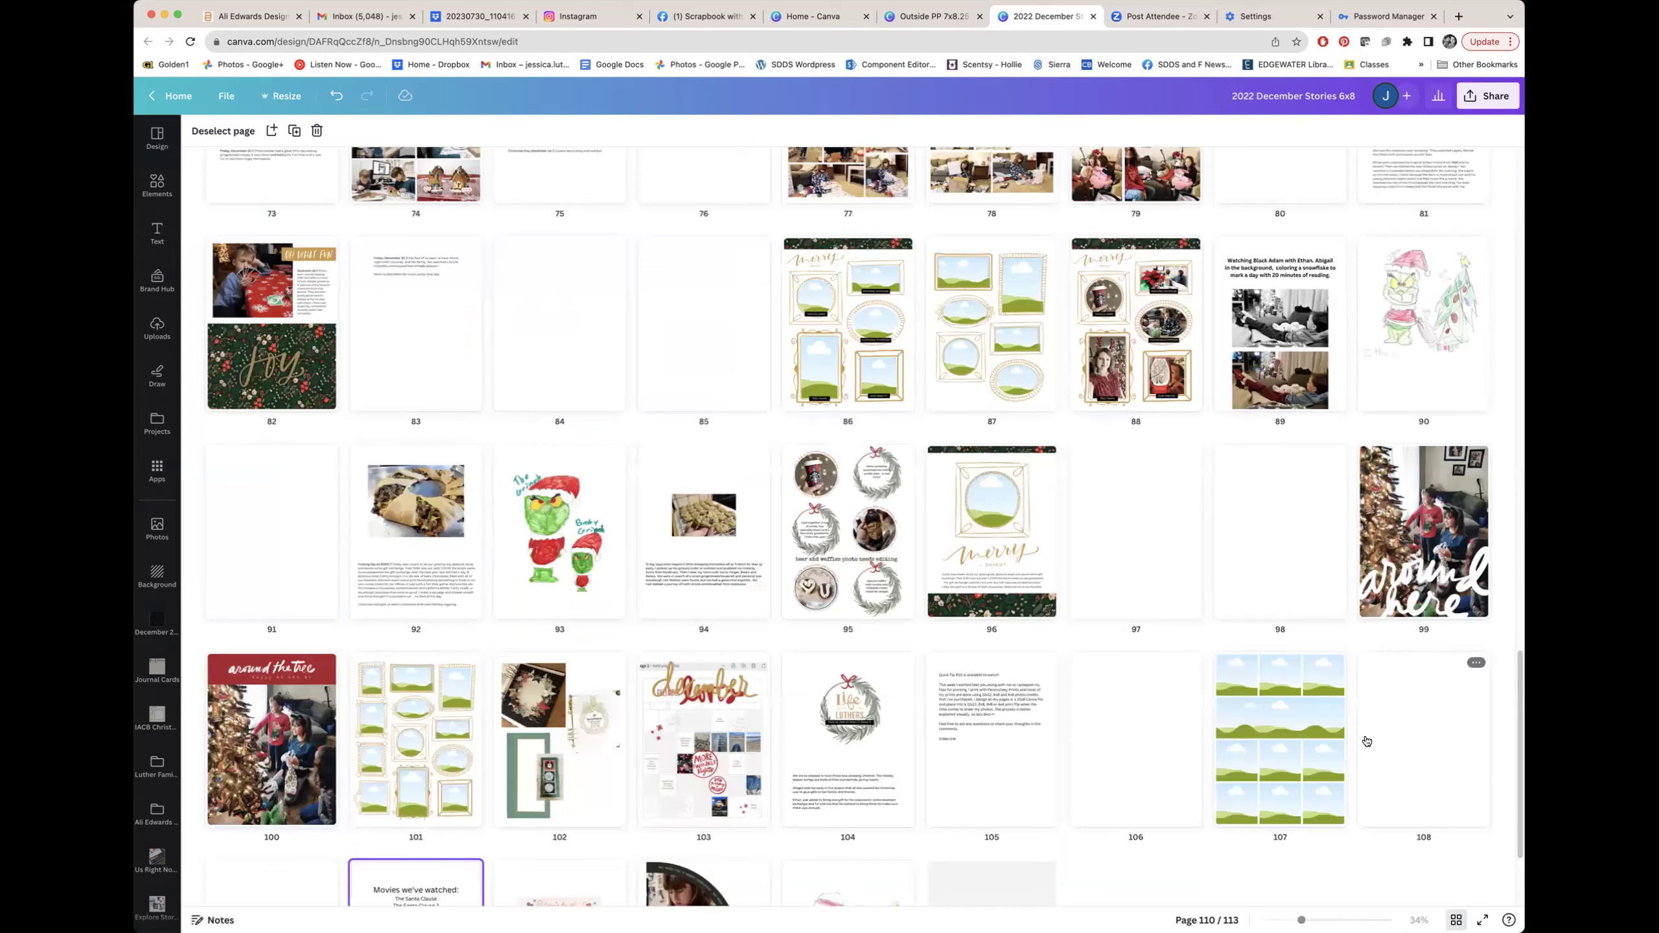
scroll(1366, 741, up, 10)
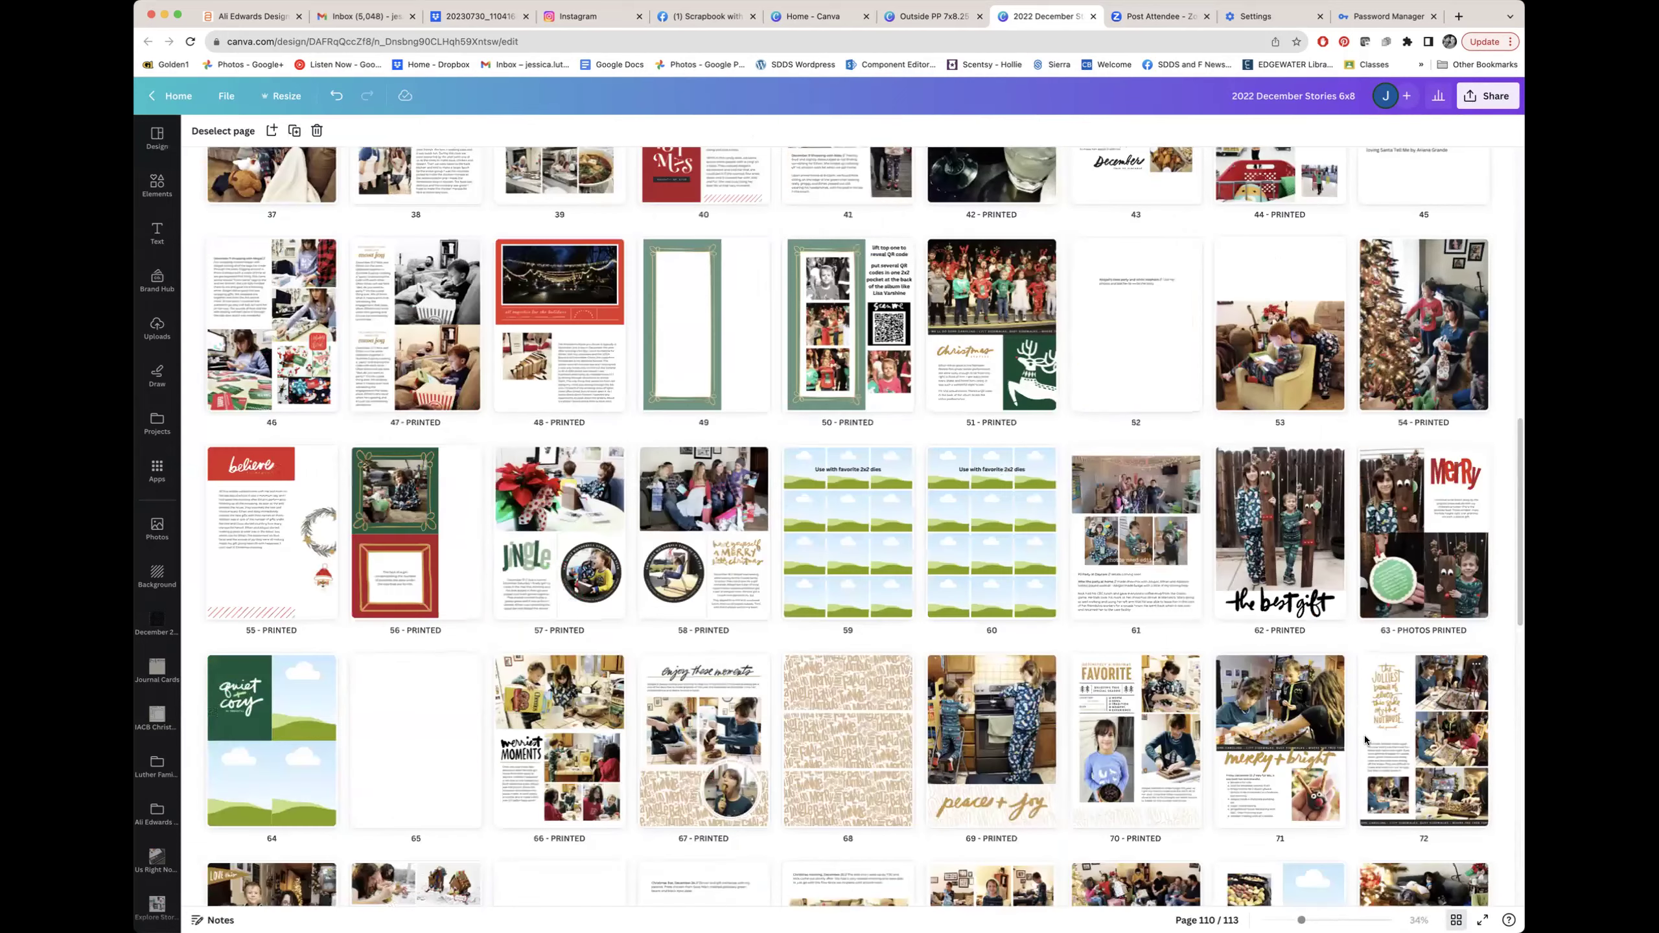
scroll(1365, 740, up, 10)
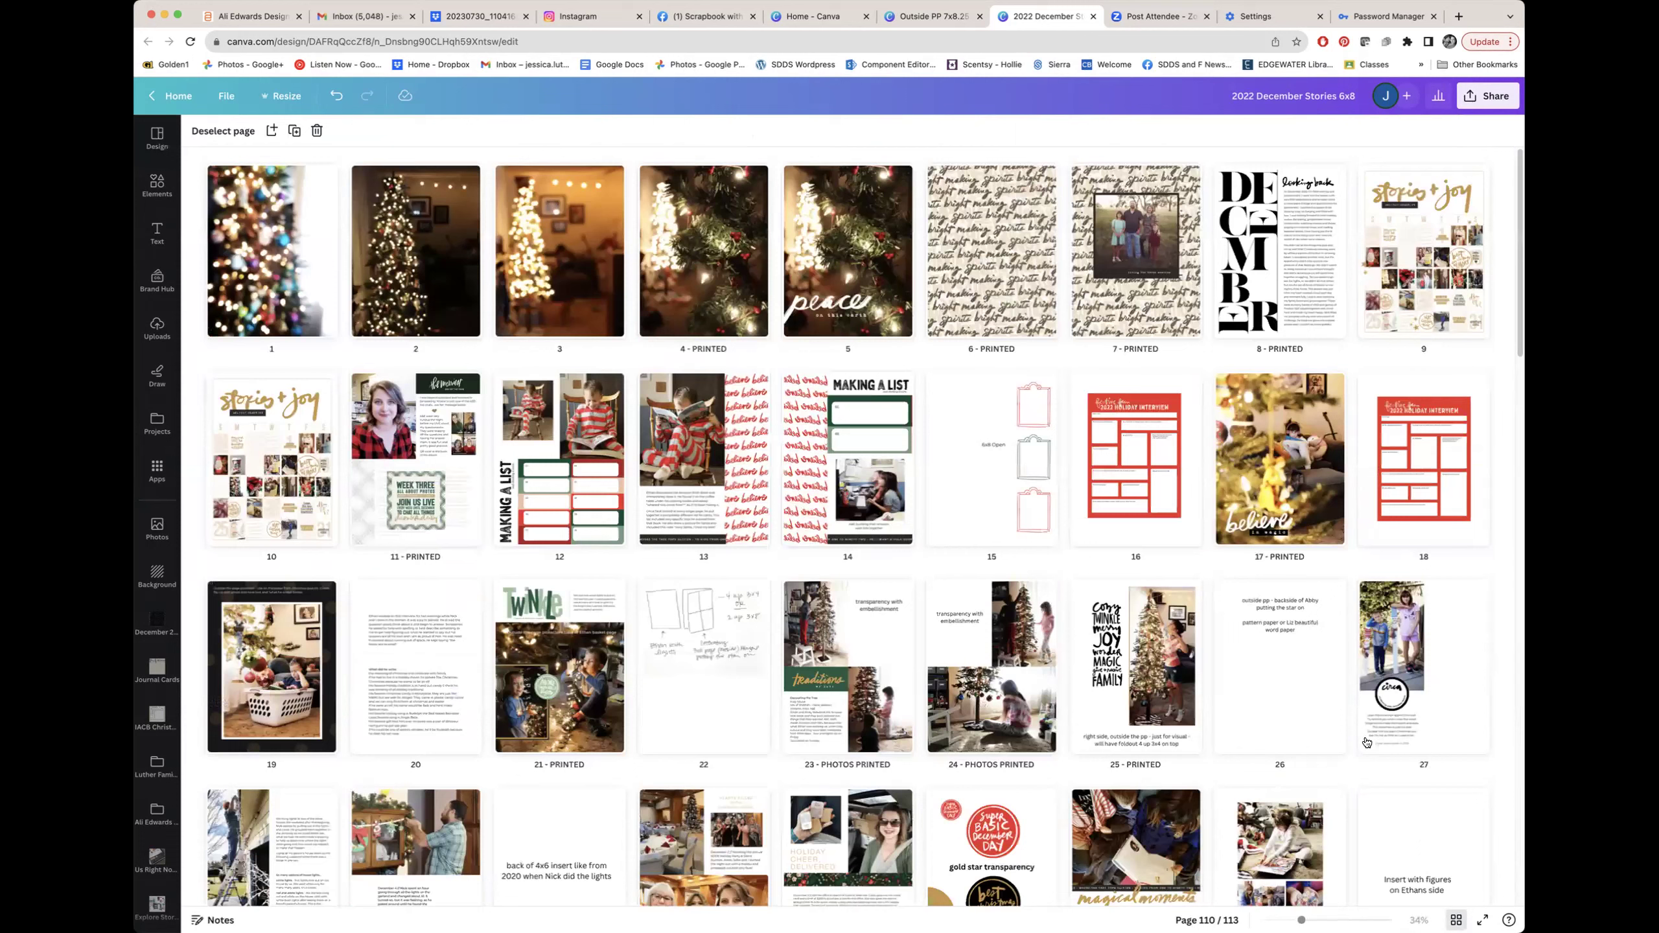
mouse_move(1366, 742)
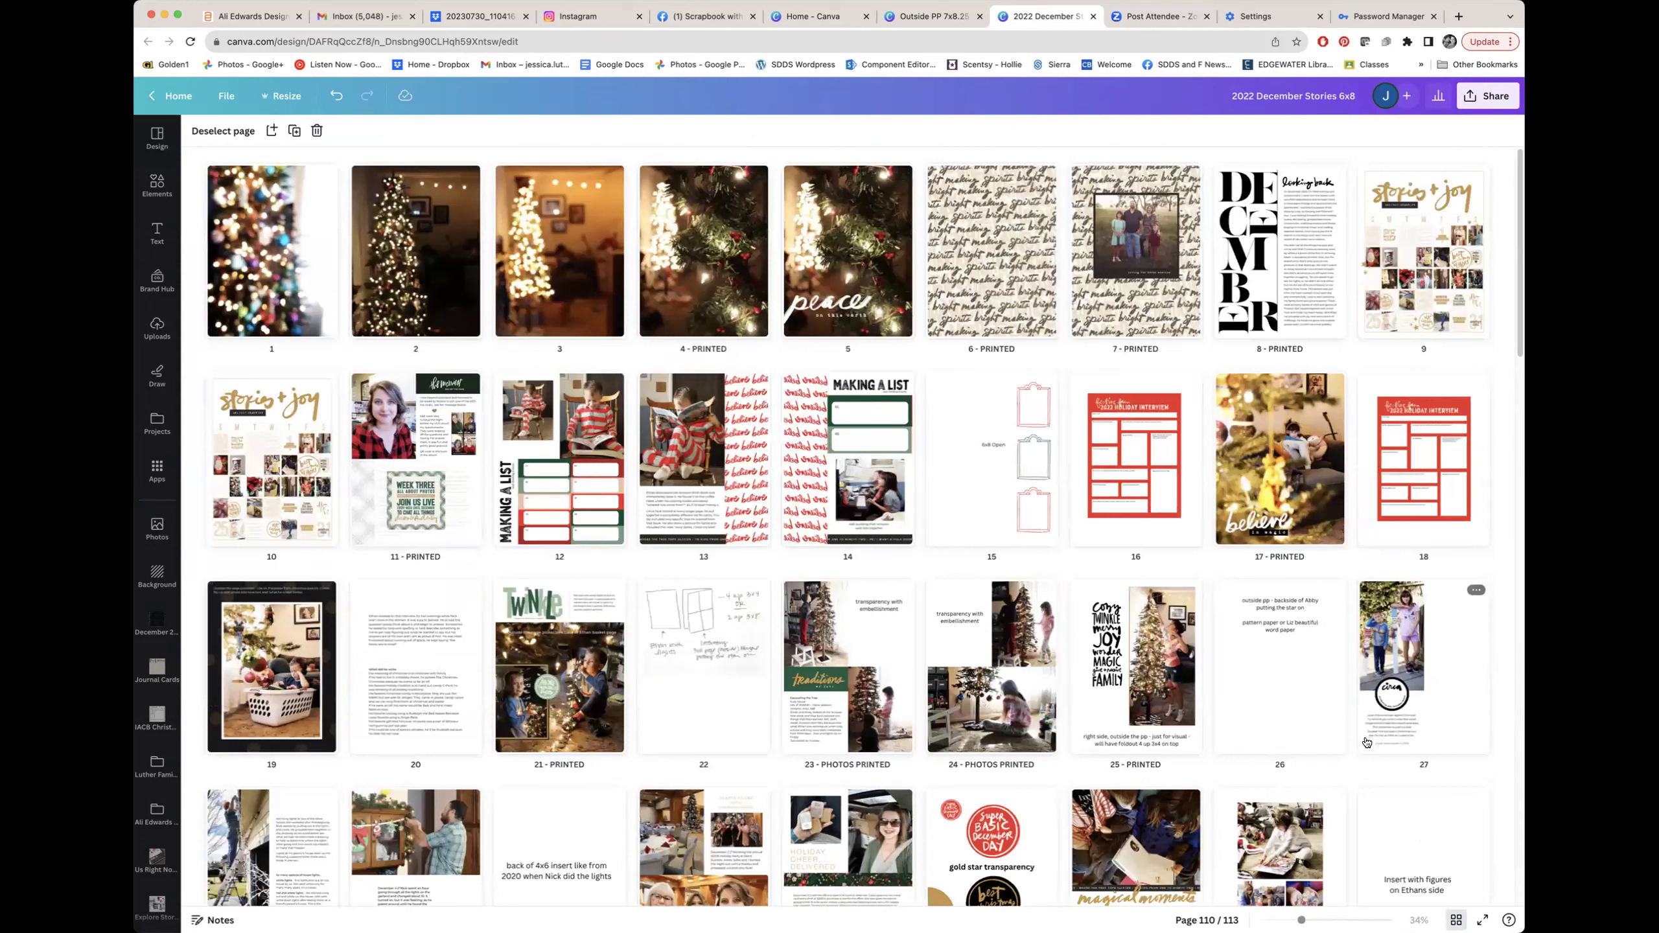